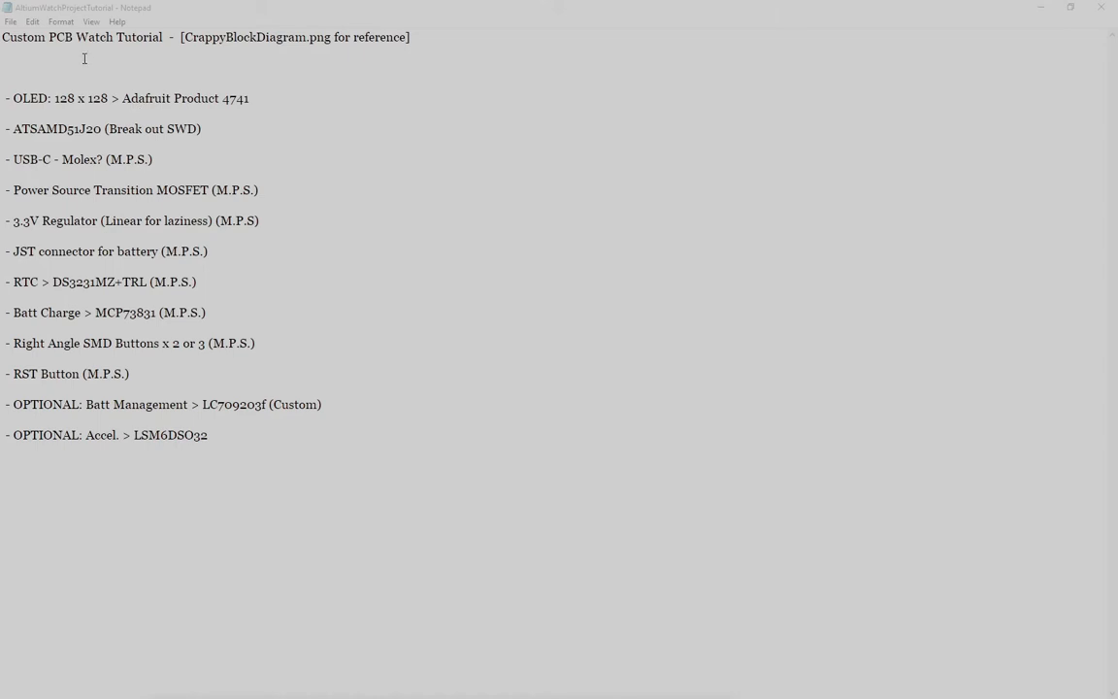
Step: Review the watch parts list in the notes, including the OLED, ATSAMD51J20, USB-C connector and MCP73831 battery charger entries
{"action": "left_click_drag", "start_coordinate": [10, 98], "coordinate": [85, 99]}
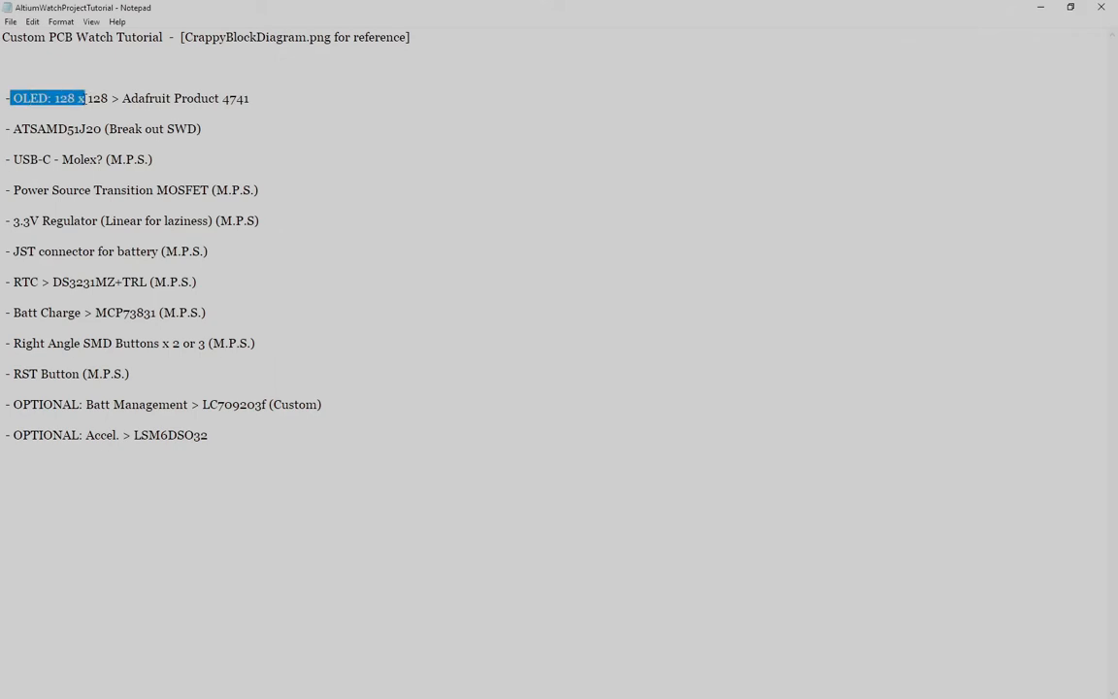
{"action": "left_click", "coordinate": [219, 168]}
{"action": "left_click_drag", "start_coordinate": [22, 130], "coordinate": [111, 130]}
{"action": "left_click", "coordinate": [134, 142]}
{"action": "left_click_drag", "start_coordinate": [13, 159], "coordinate": [125, 160]}
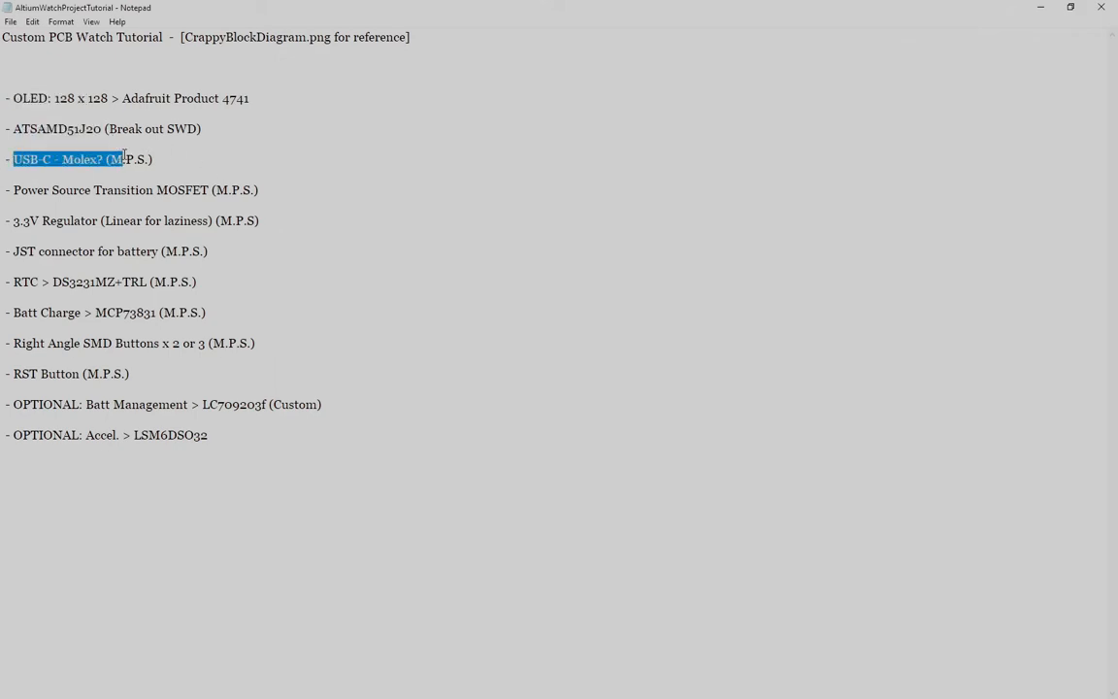
{"action": "left_click", "coordinate": [222, 136]}
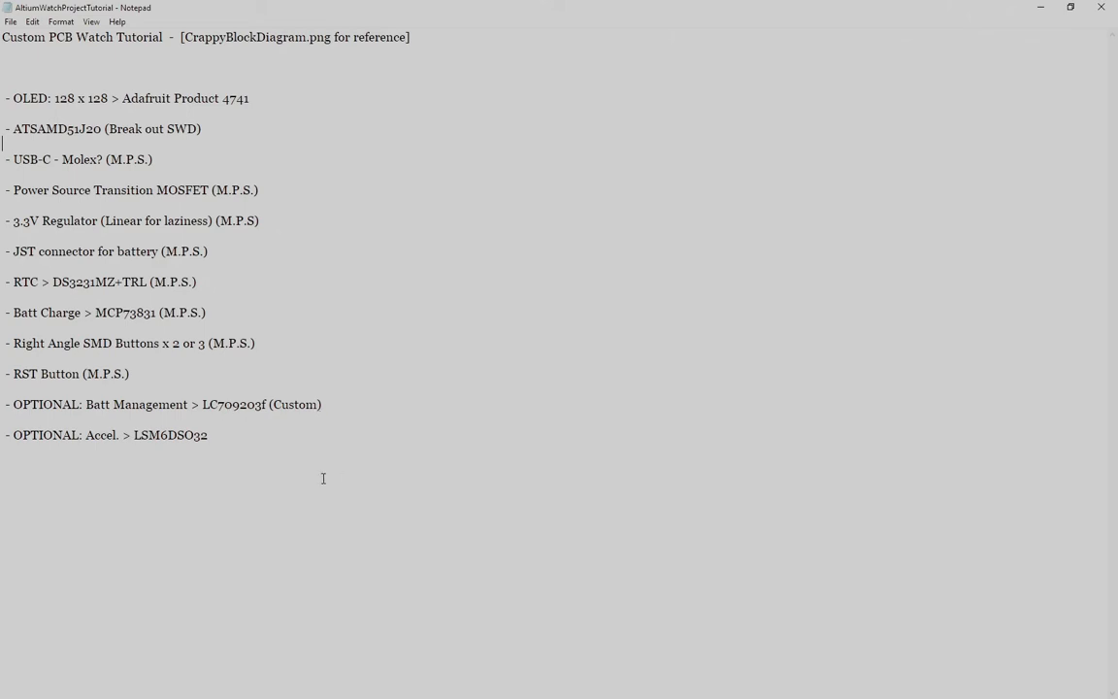
{"action": "left_click_drag", "start_coordinate": [95, 313], "coordinate": [157, 313]}
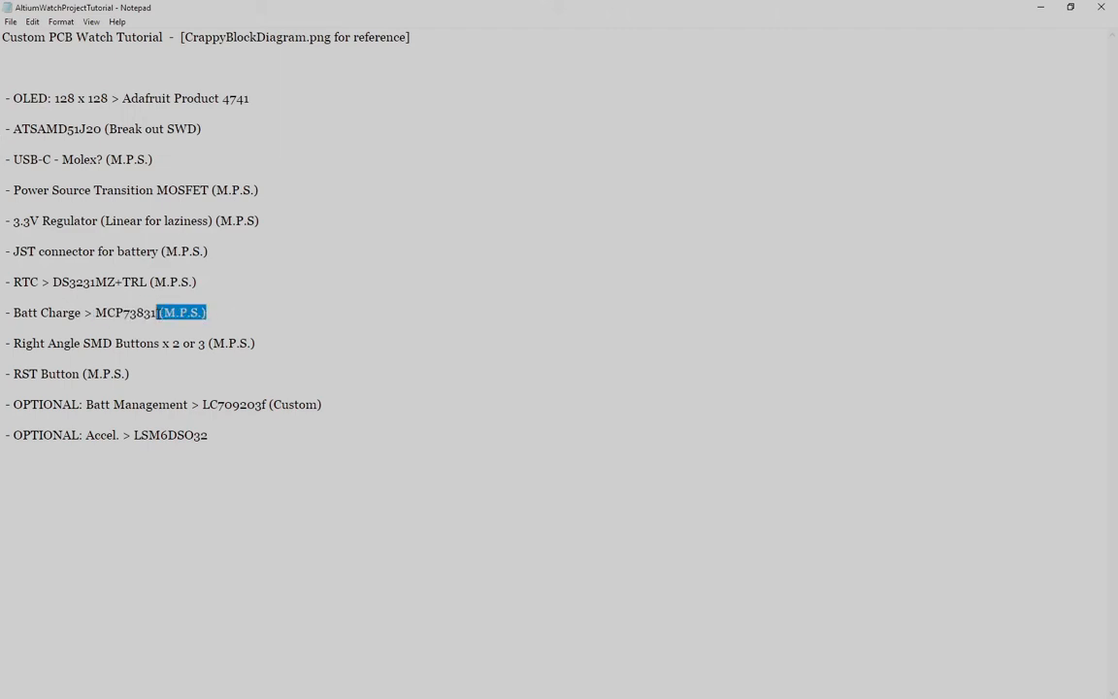
{"action": "left_click", "coordinate": [259, 315]}
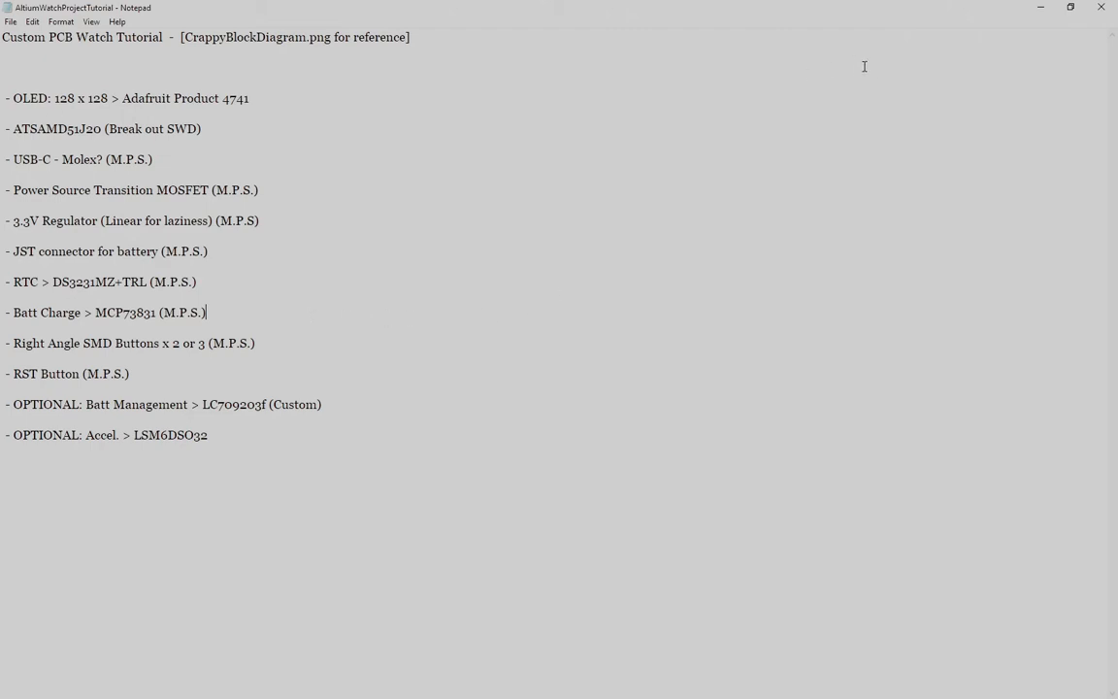
Step: Switch to Altium Designer, start a new empty PCB project in the M5 PCB Work group and name it M5 Altium Watch Tutorial
{"action": "left_click", "coordinate": [1041, 7]}
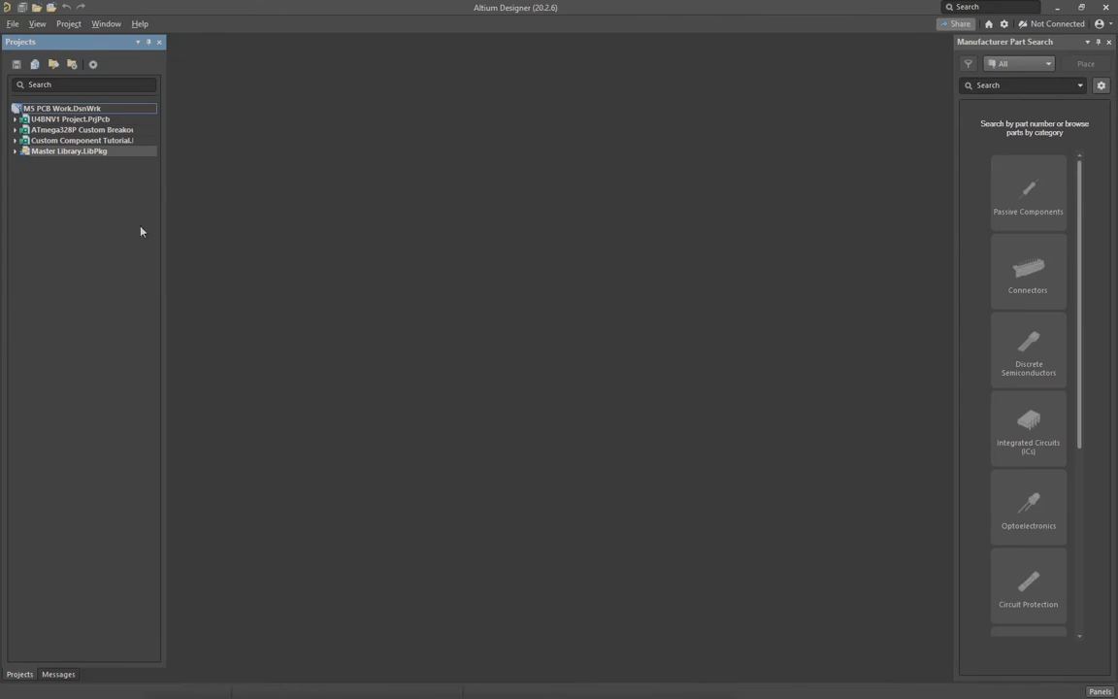
{"action": "right_click", "coordinate": [51, 108]}
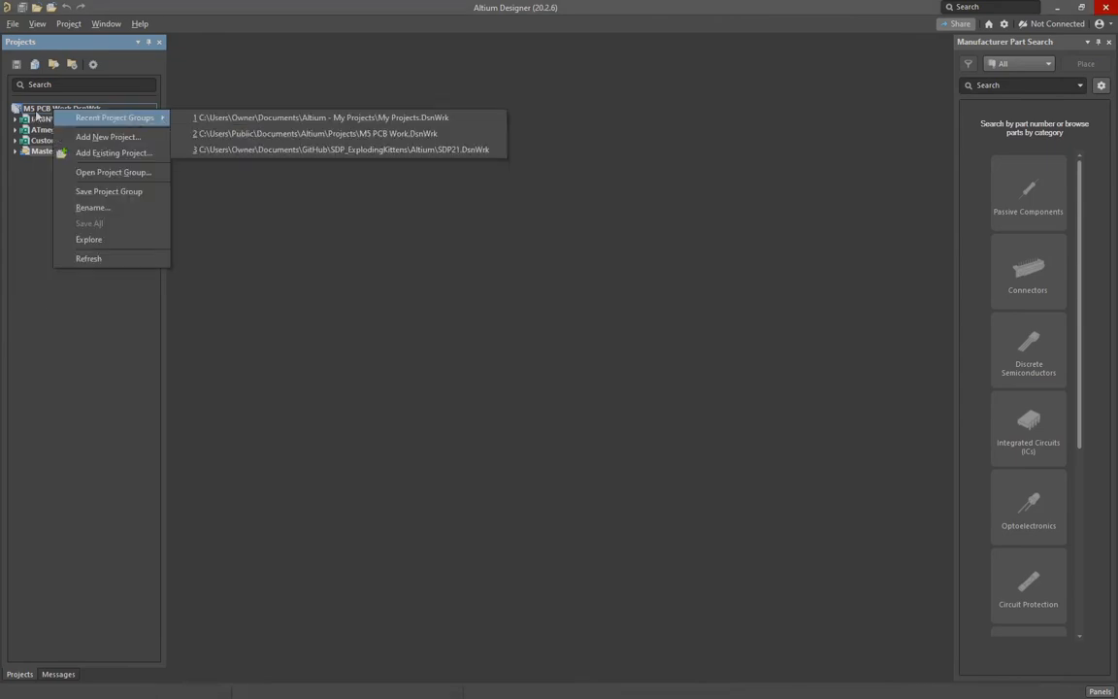
{"action": "left_click", "coordinate": [137, 142]}
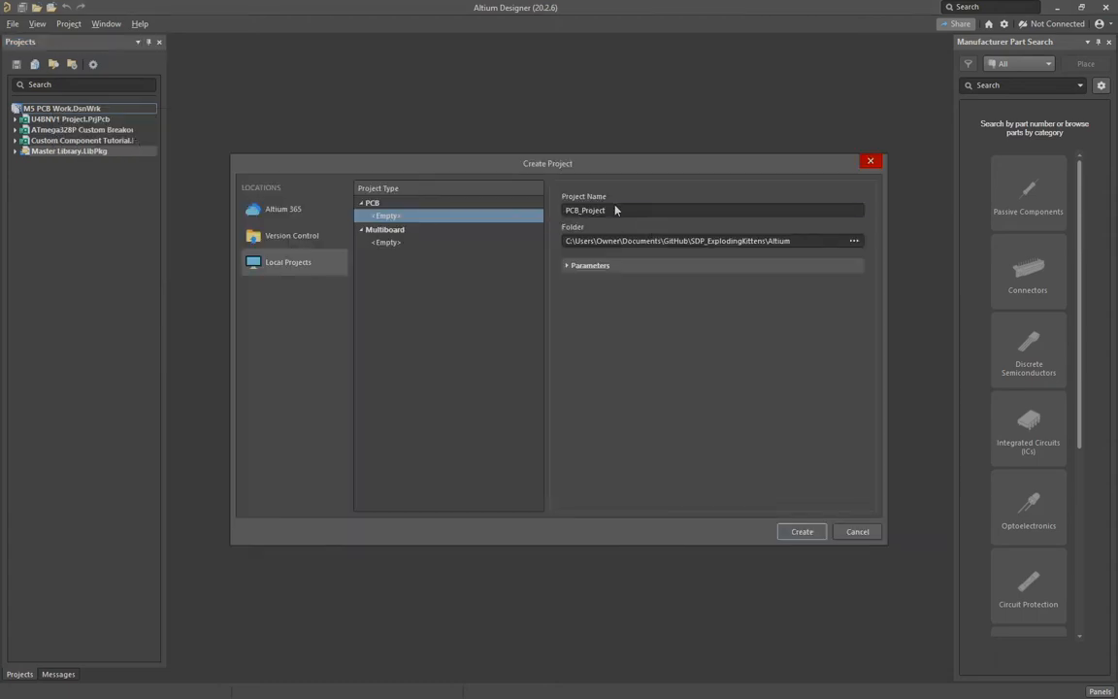
{"action": "double_click", "coordinate": [617, 209]}
{"action": "key", "text": "BackSpace"}
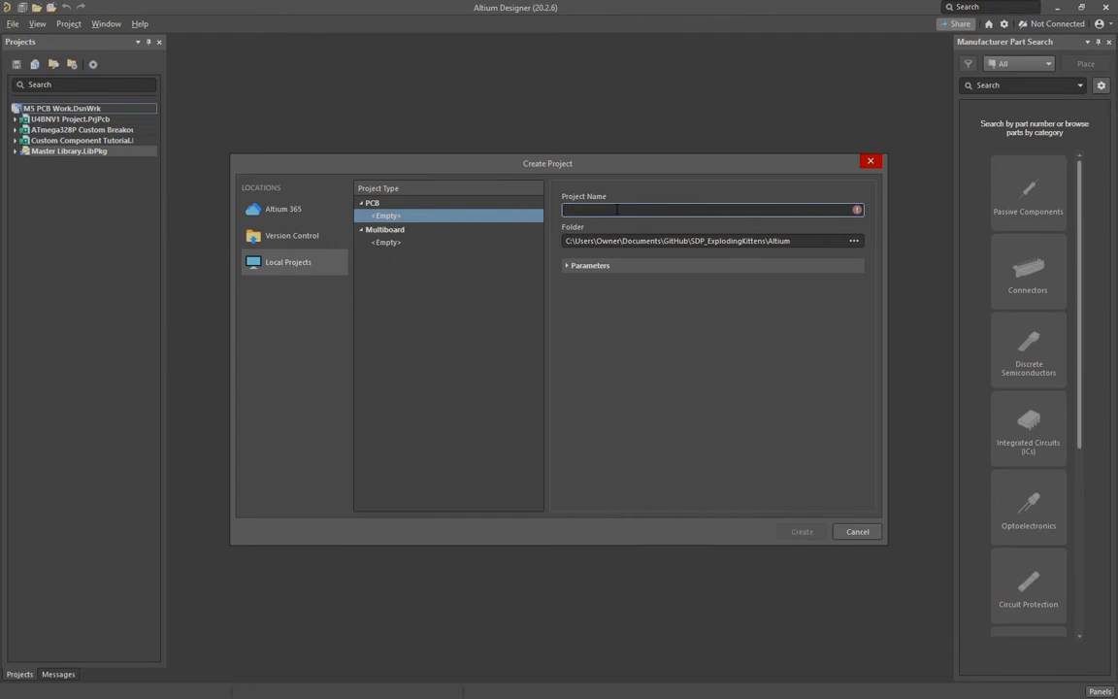
{"action": "type", "text": "M5"}
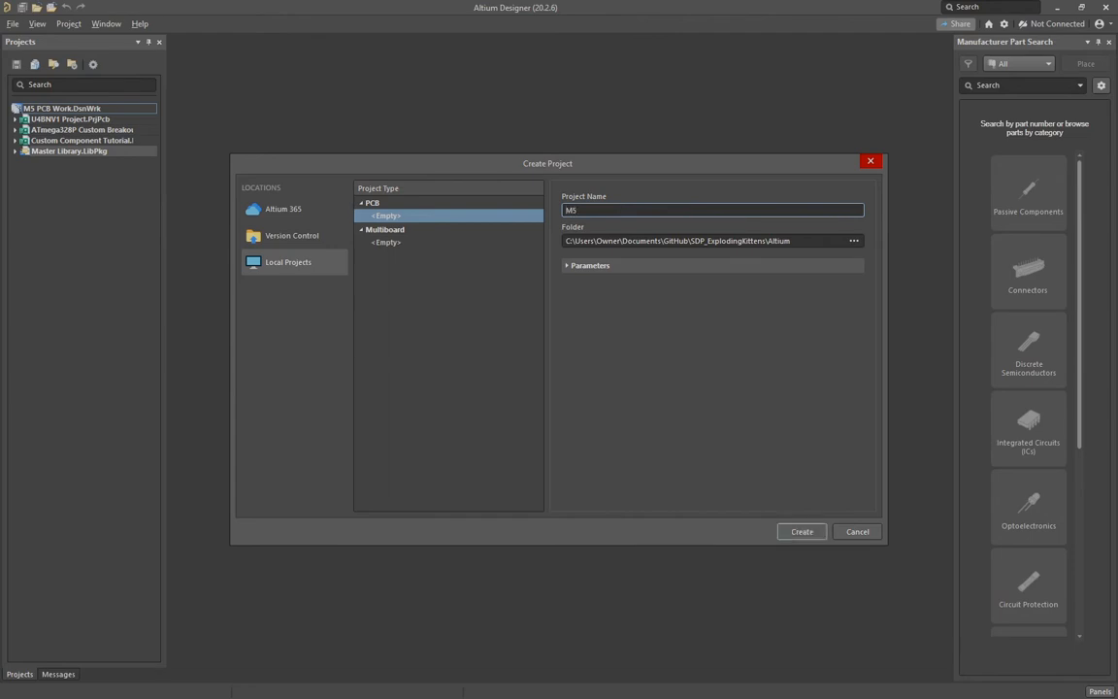
{"action": "type", "text": " Altium Watch Tutorial"}
Step: Set the project folder to C:\Users\Public\Documents\Altium\Projects and create the project
{"action": "left_click", "coordinate": [853, 241]}
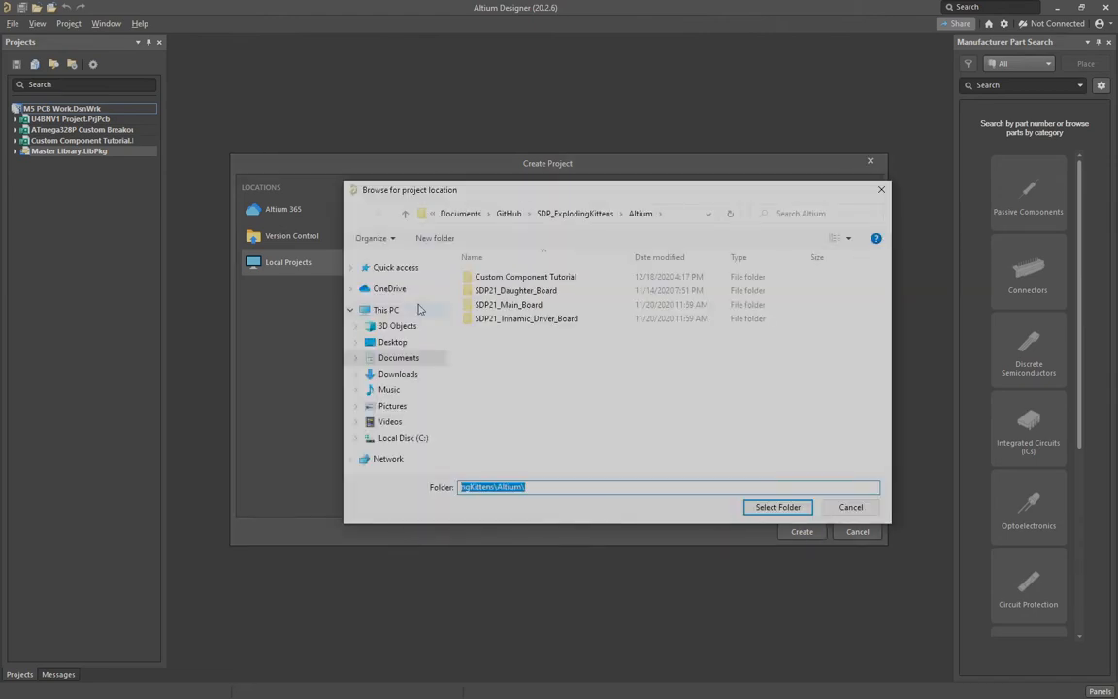
{"action": "left_click", "coordinate": [395, 437]}
{"action": "scroll", "coordinate": [511, 419], "scroll_direction": "down", "scroll_amount": 2}
{"action": "left_click", "coordinate": [529, 467]}
{"action": "scroll", "coordinate": [532, 351], "scroll_direction": "up", "scroll_amount": 2}
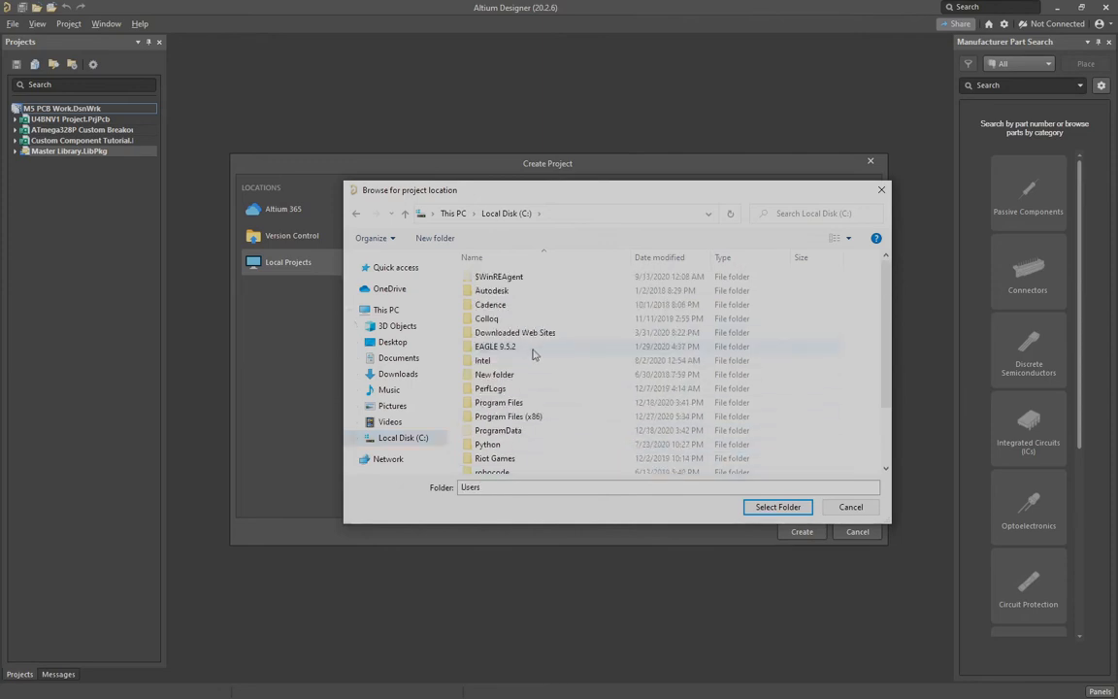
{"action": "scroll", "coordinate": [539, 359], "scroll_direction": "down", "scroll_amount": 1}
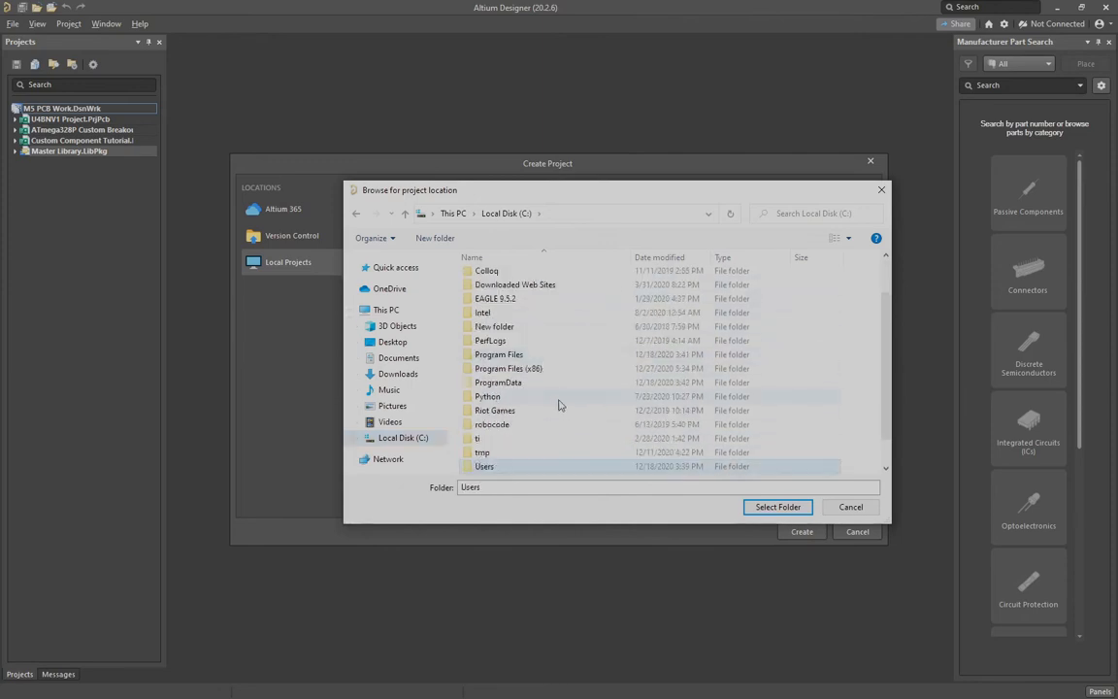
{"action": "double_click", "coordinate": [509, 467]}
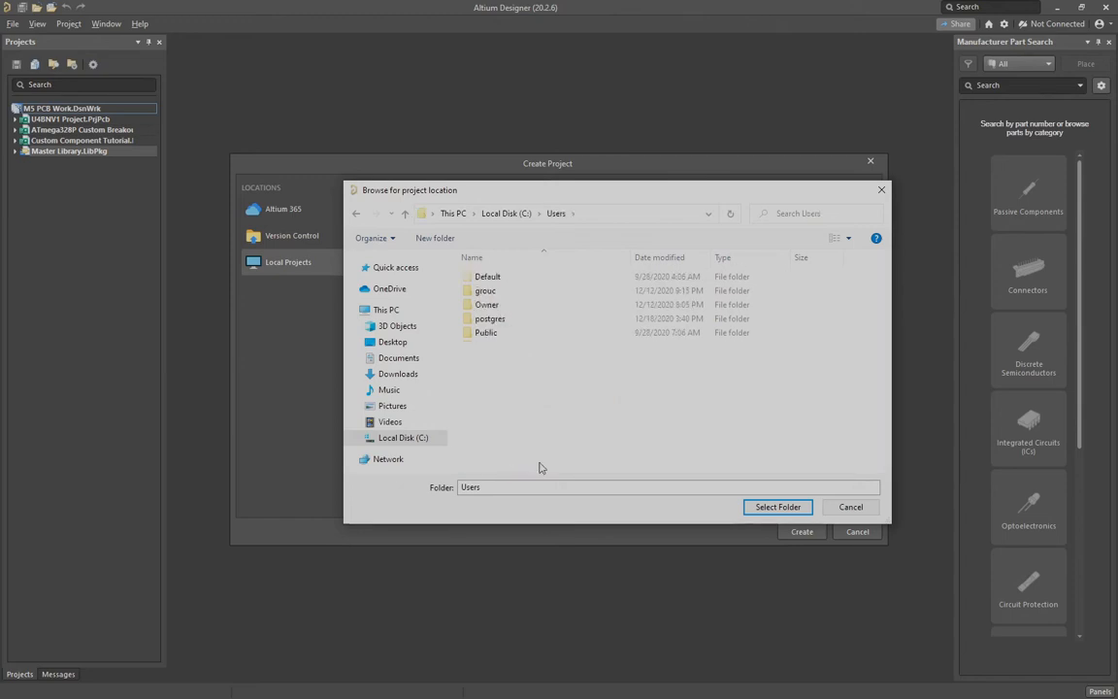
{"action": "left_click", "coordinate": [495, 334]}
{"action": "double_click", "coordinate": [496, 337]}
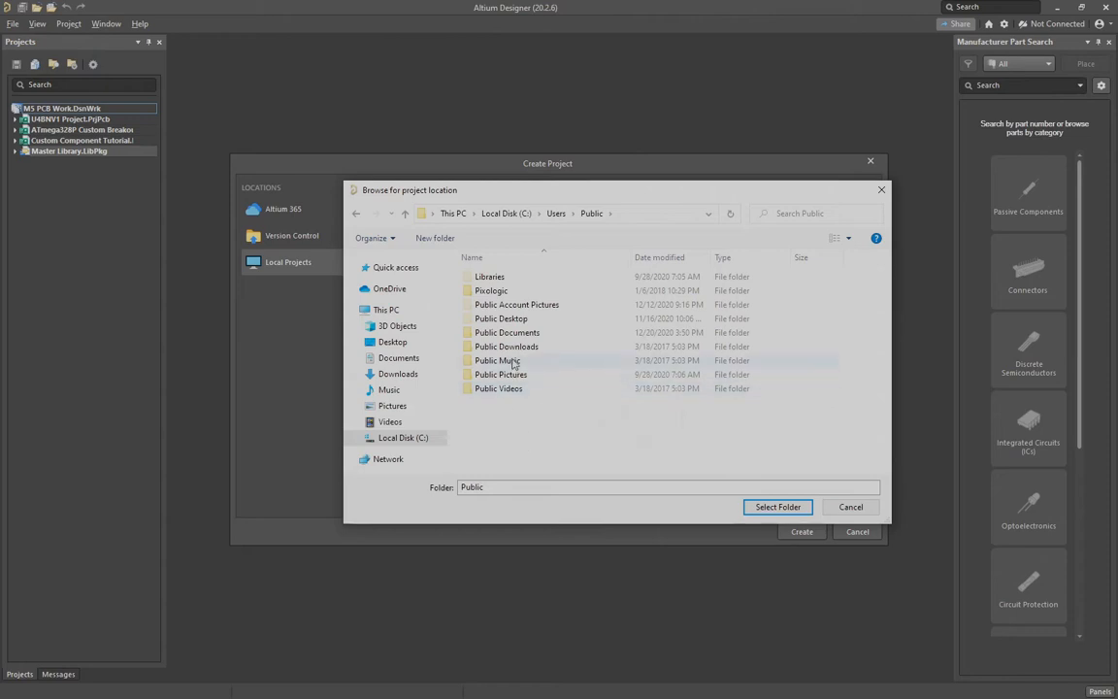
{"action": "double_click", "coordinate": [553, 336]}
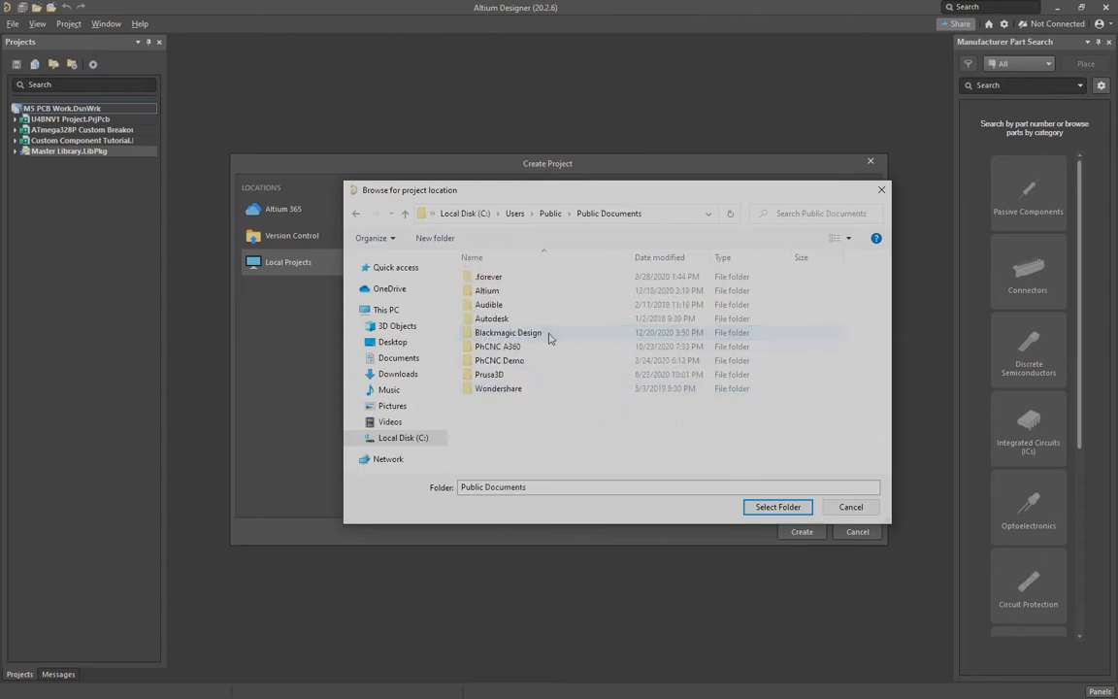
{"action": "double_click", "coordinate": [512, 290]}
{"action": "left_click", "coordinate": [510, 348]}
{"action": "double_click", "coordinate": [510, 348]}
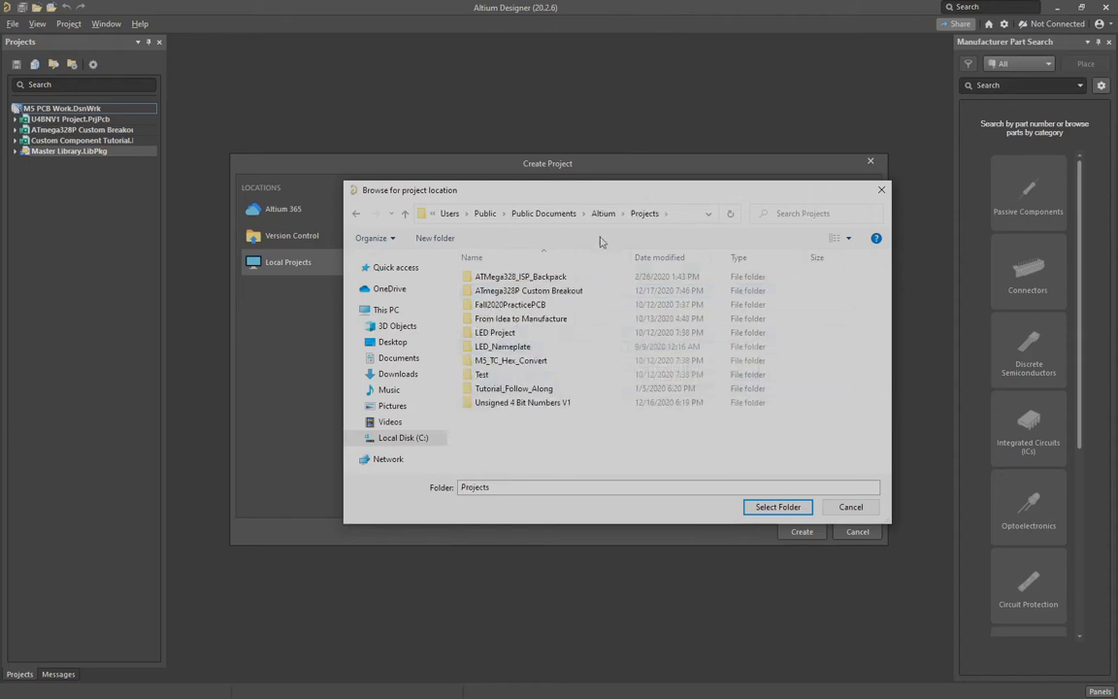
{"action": "left_click", "coordinate": [778, 507]}
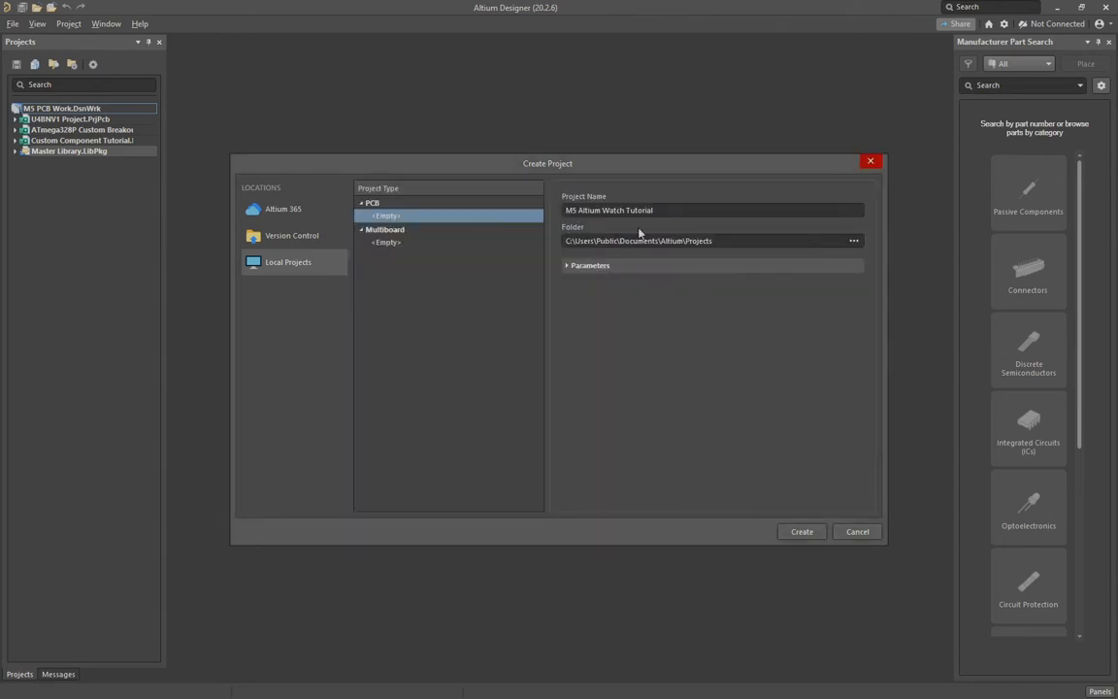
{"action": "left_click", "coordinate": [802, 532]}
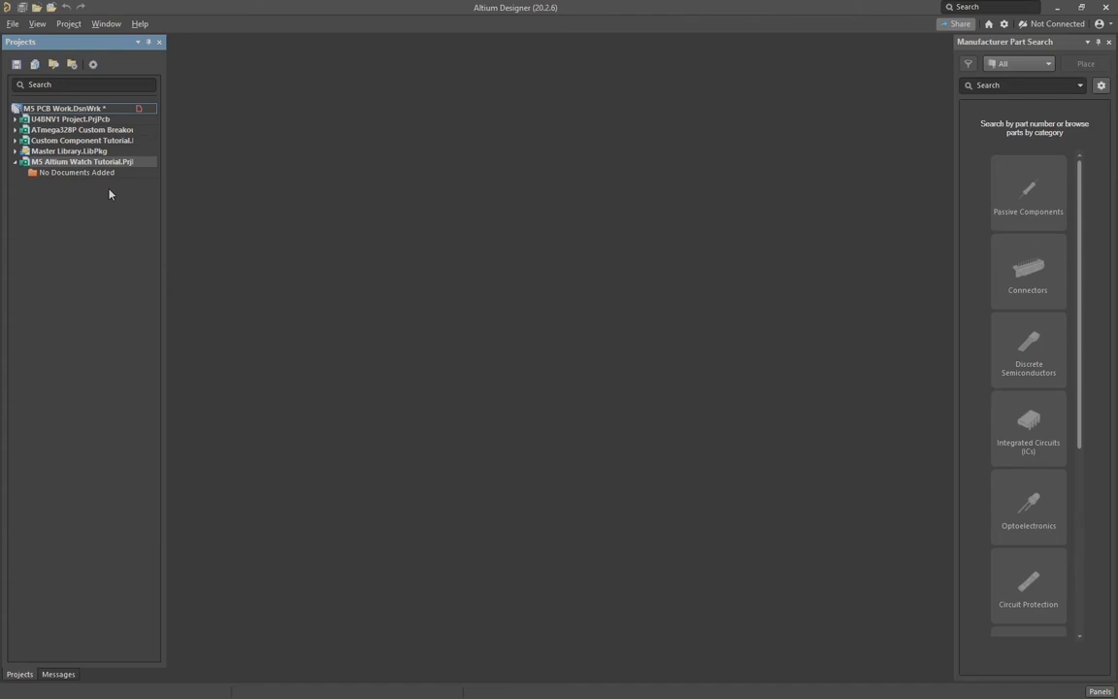
Step: Add a new schematic sheet to the M5 Altium Watch Tutorial project
{"action": "right_click", "coordinate": [76, 162]}
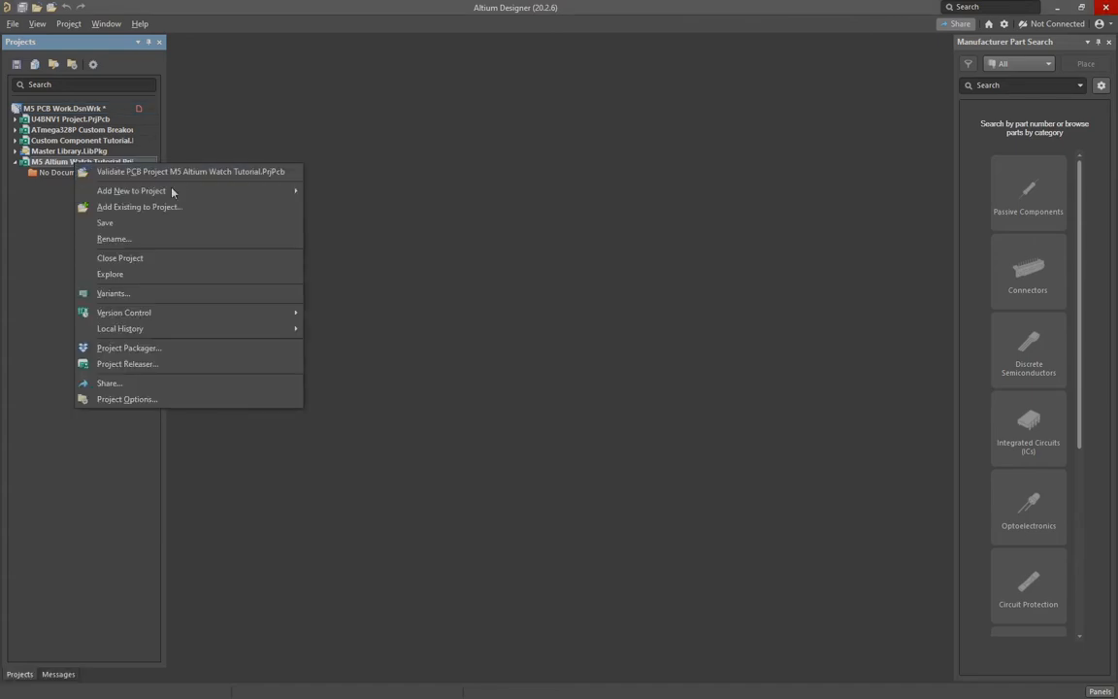
{"action": "mouse_move", "coordinate": [175, 190]}
{"action": "left_click", "coordinate": [325, 191]}
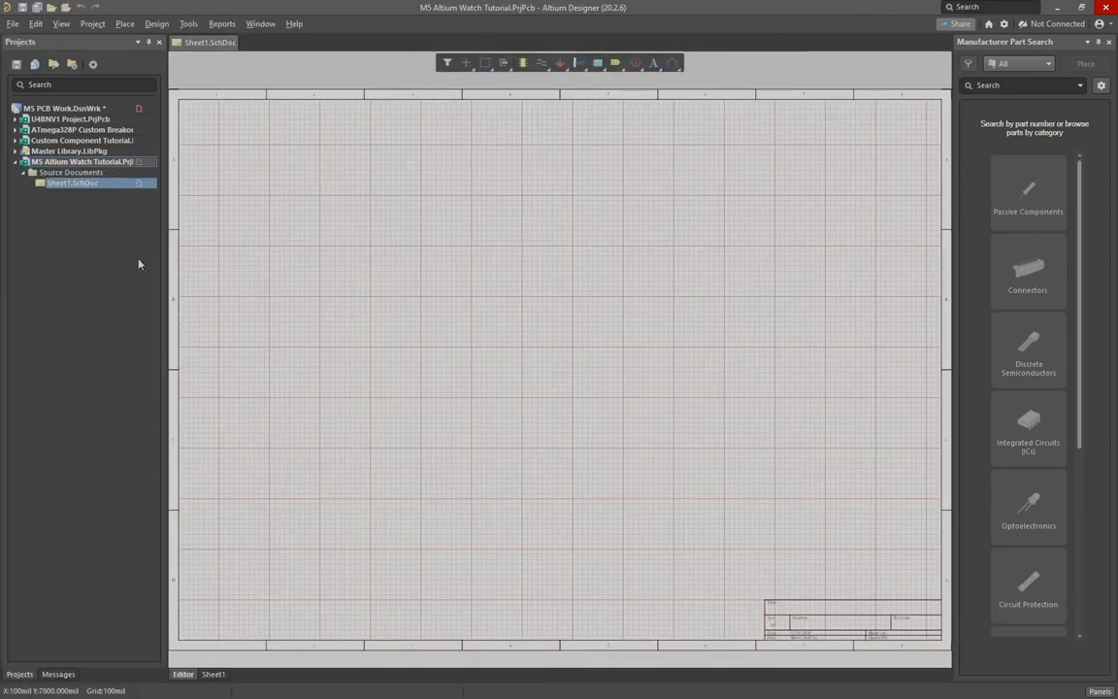
{"action": "mouse_move", "coordinate": [59, 161]}
{"action": "left_mouse_down"}
{"action": "mouse_move", "coordinate": [55, 141]}
{"action": "mouse_move", "coordinate": [57, 166]}
{"action": "mouse_move", "coordinate": [45, 172]}
{"action": "left_mouse_up"}
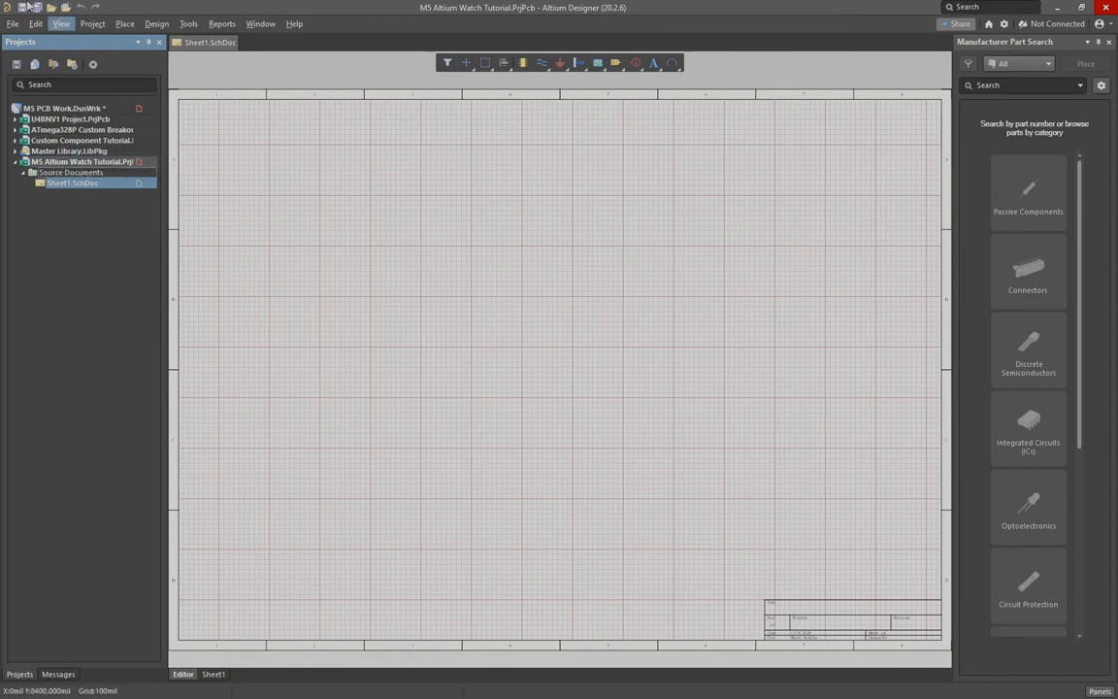
Step: Save the new schematic sheet as Main Schematic in the project folder, and save the project along with its project group
{"action": "left_click", "coordinate": [21, 8]}
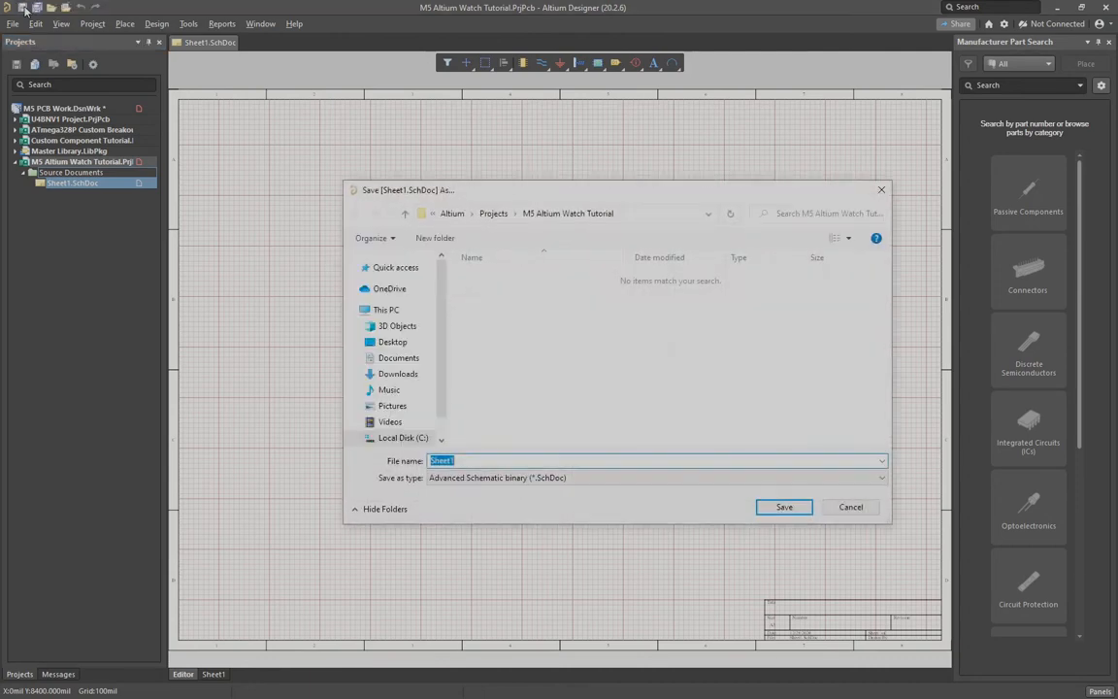
{"action": "type", "text": "Sch"}
{"action": "key", "text": "BackSpace"}
{"action": "key", "text": "BackSpace"}
{"action": "key", "text": "BackSpace"}
{"action": "type", "text": "Main Schematic"}
{"action": "left_click", "coordinate": [783, 507]}
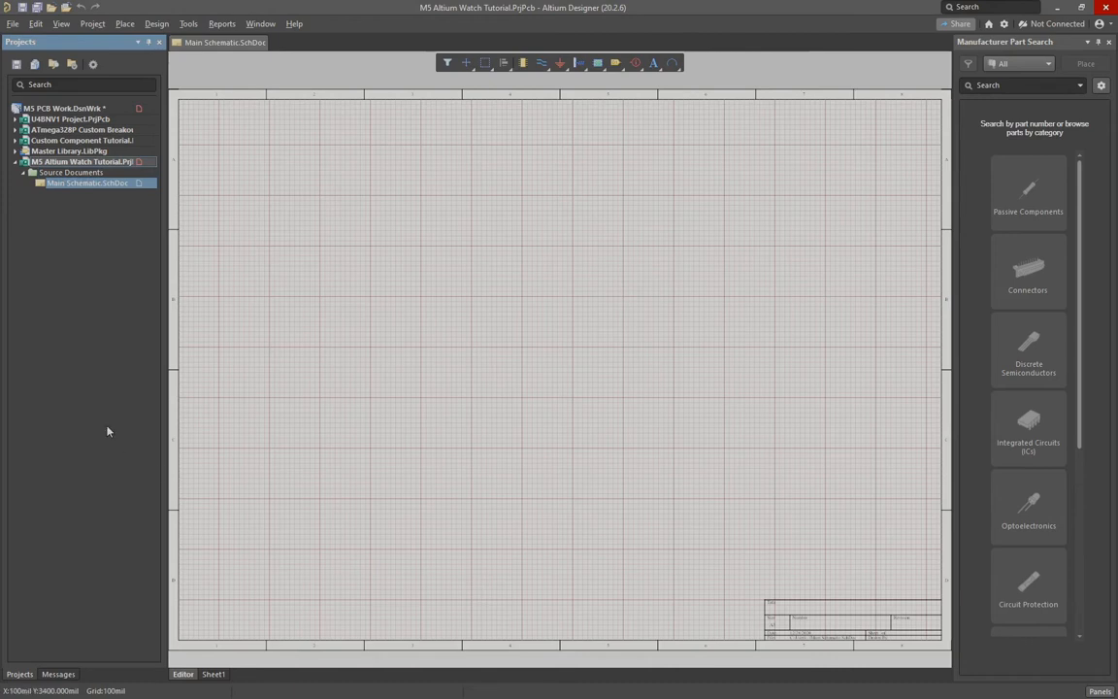
{"action": "left_click", "coordinate": [37, 7]}
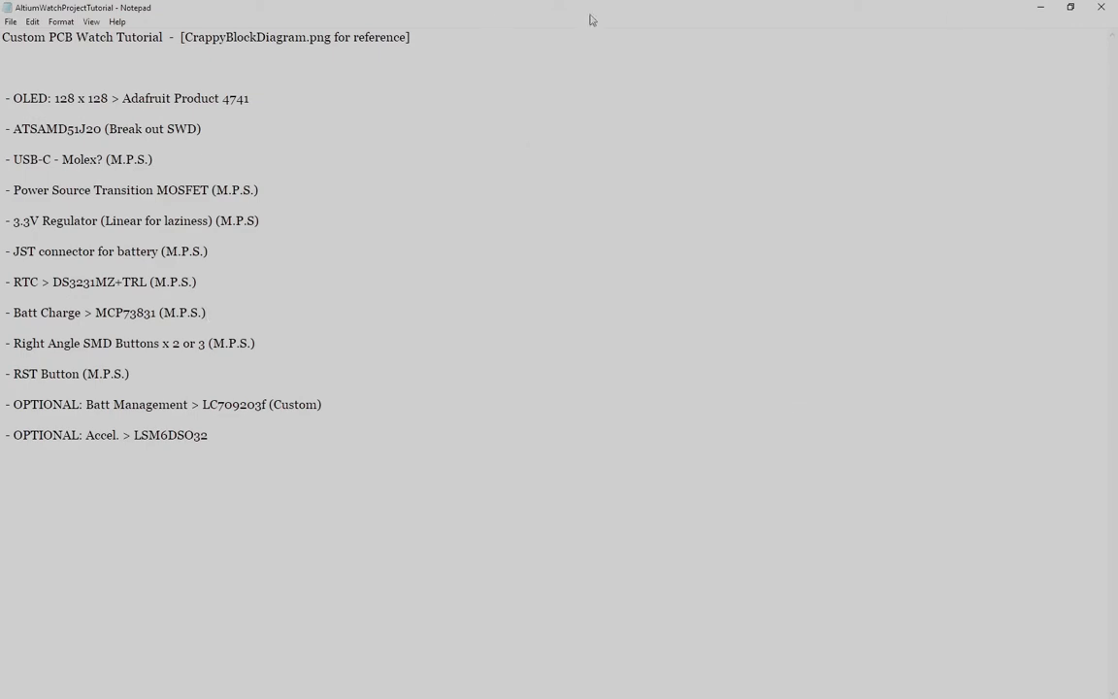
Step: Shrink the Notepad parts list to a smaller window over the schematic, and make it tall enough for the last entries
{"action": "left_click", "coordinate": [1075, 8]}
{"action": "left_click_drag", "start_coordinate": [920, 519], "coordinate": [442, 519]}
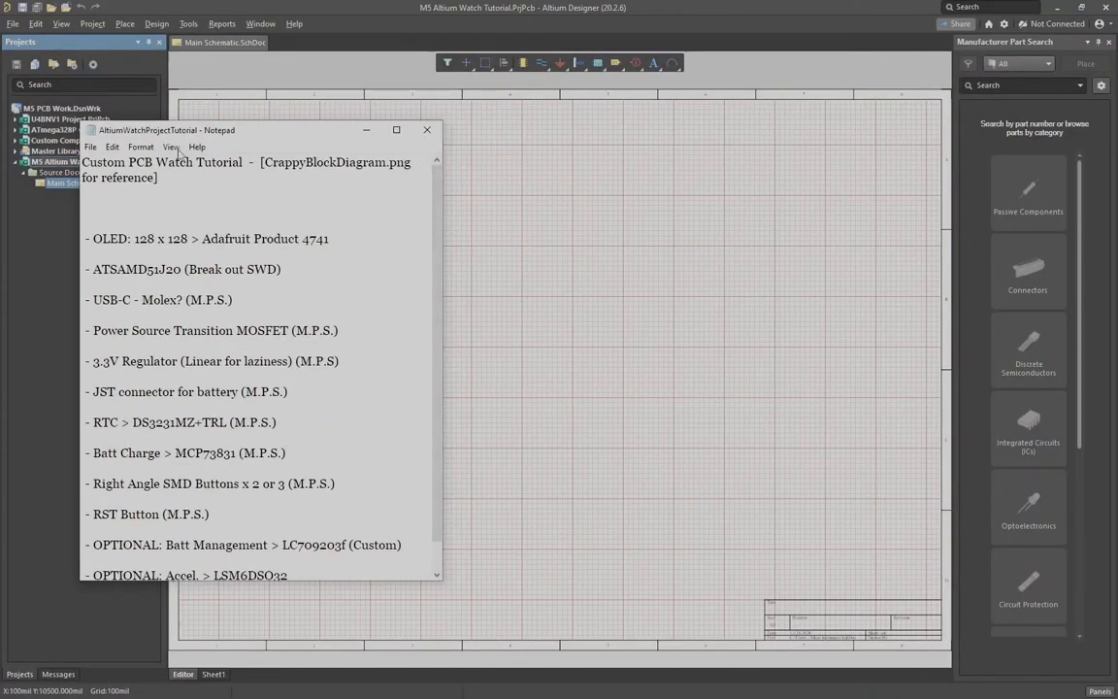
{"action": "left_click_drag", "start_coordinate": [181, 134], "coordinate": [522, 140]}
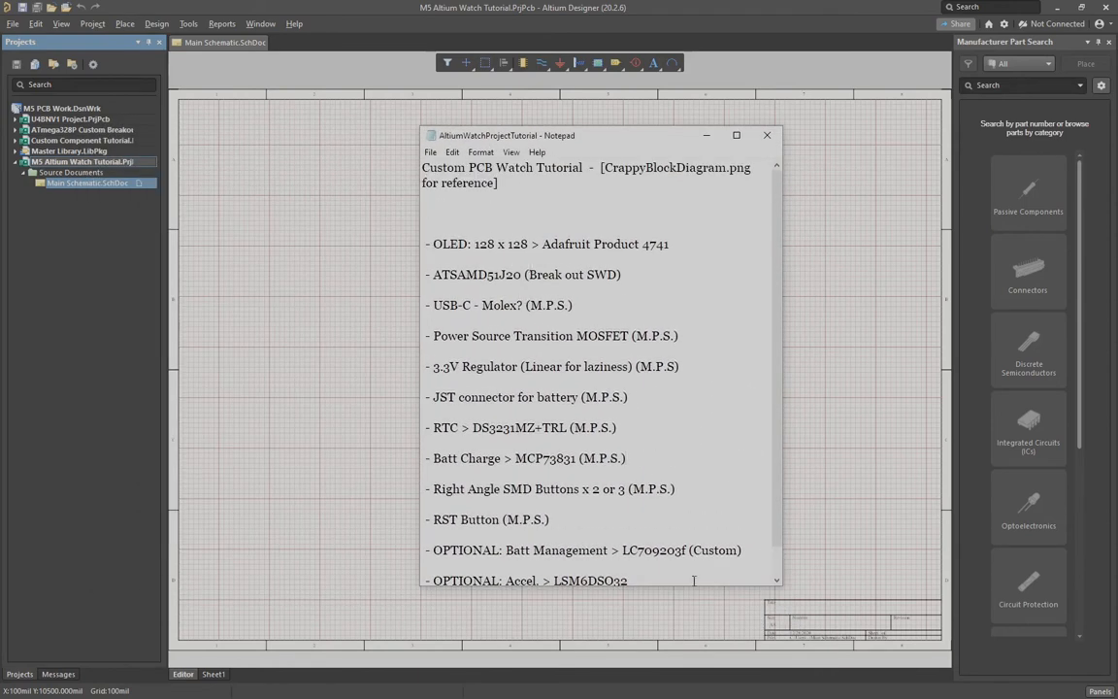
{"action": "left_click_drag", "start_coordinate": [694, 586], "coordinate": [702, 638]}
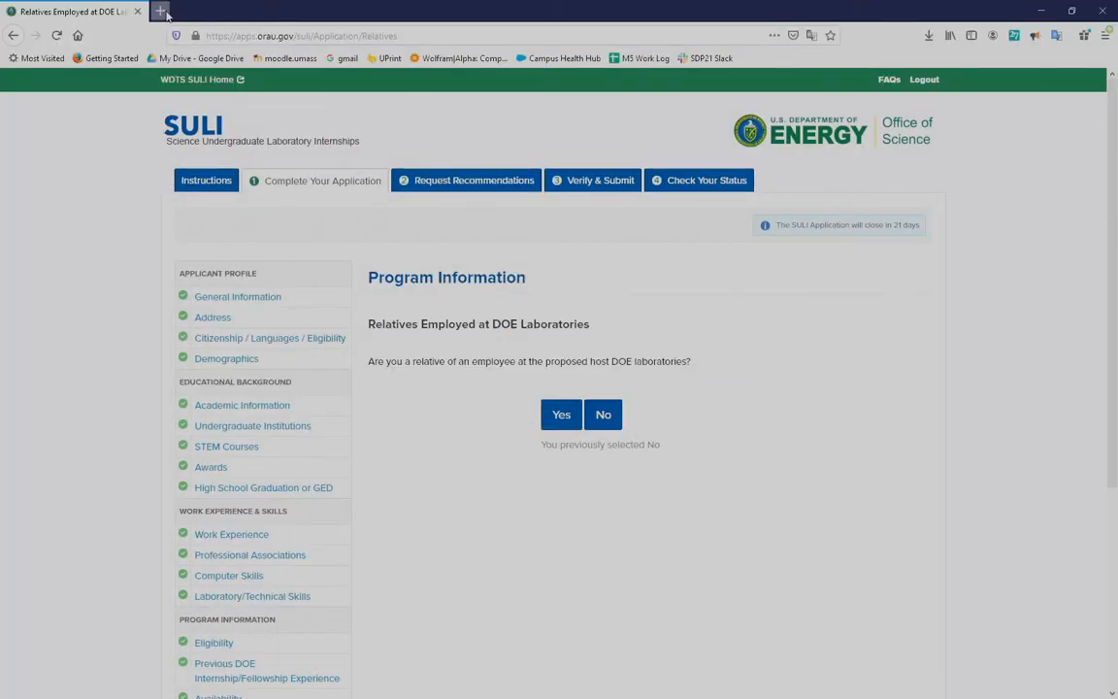
Step: Open a new tab in Firefox and detach it into its own window
{"action": "left_click", "coordinate": [162, 12]}
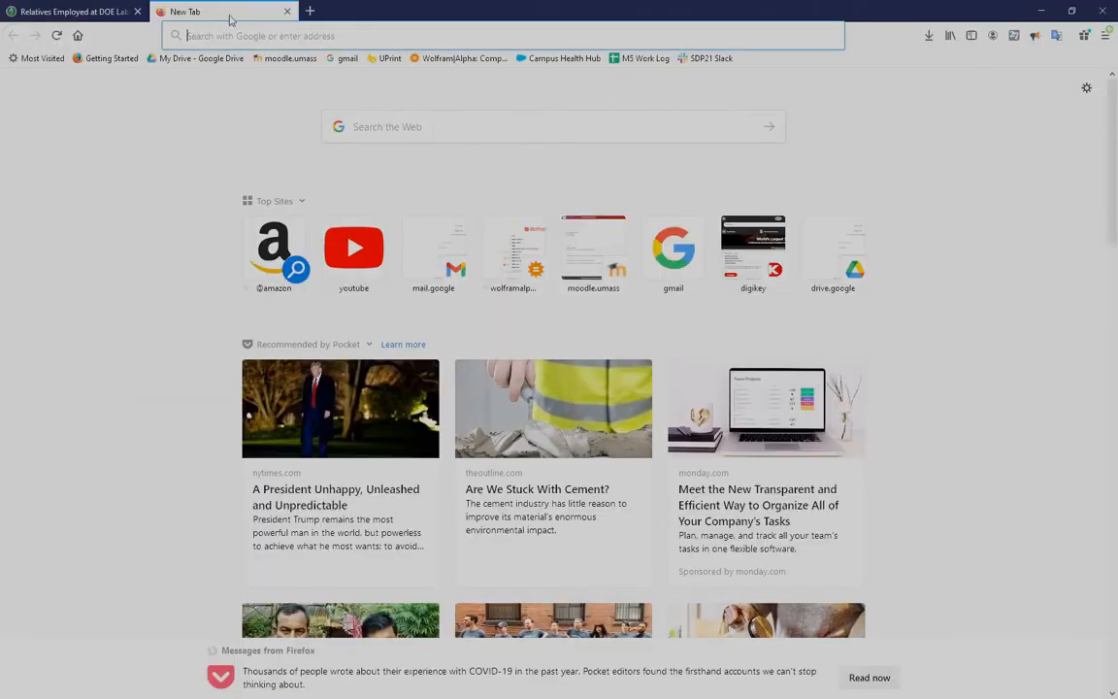
{"action": "left_click_drag", "start_coordinate": [330, 14], "coordinate": [235, 345]}
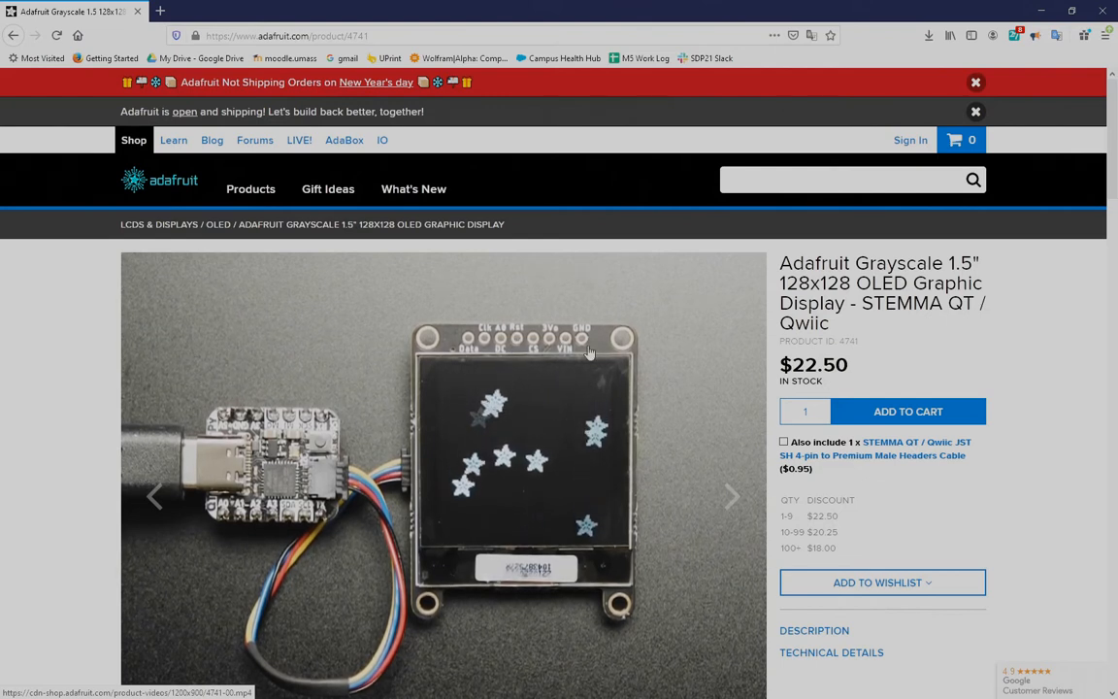
Step: Examine the Adafruit 4741 128x128 OLED display page, including the photos of its header pins and the back of its board
{"action": "scroll", "coordinate": [672, 351], "scroll_direction": "down", "scroll_amount": 1}
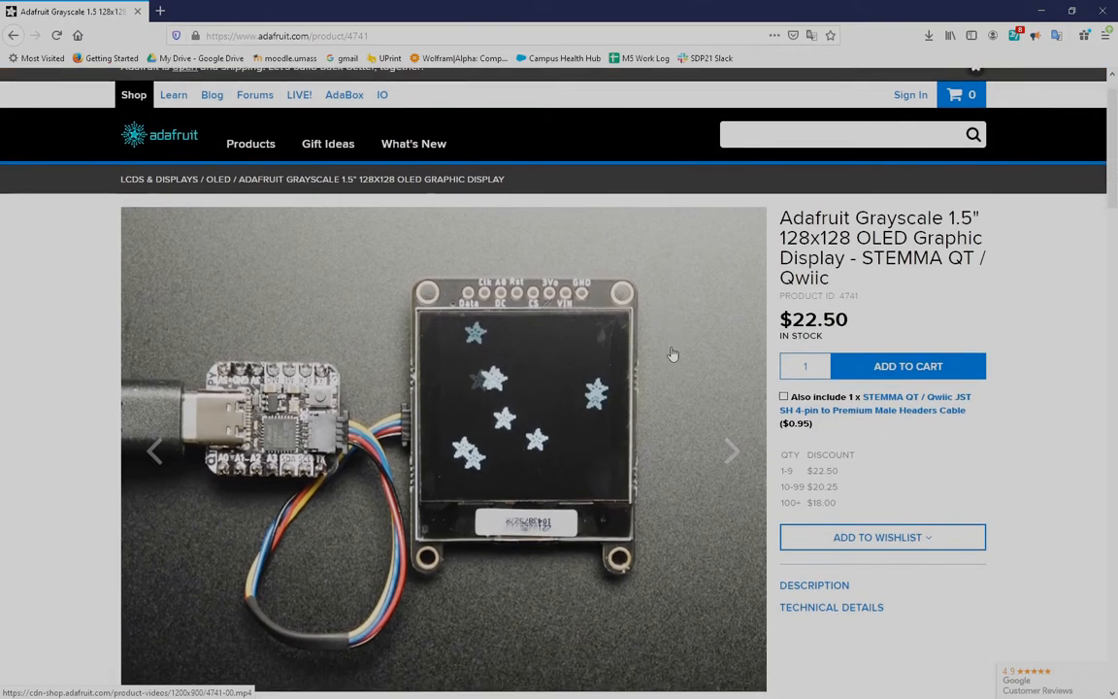
{"action": "scroll", "coordinate": [672, 353], "scroll_direction": "down", "scroll_amount": 1}
{"action": "scroll", "coordinate": [672, 354], "scroll_direction": "down", "scroll_amount": 1}
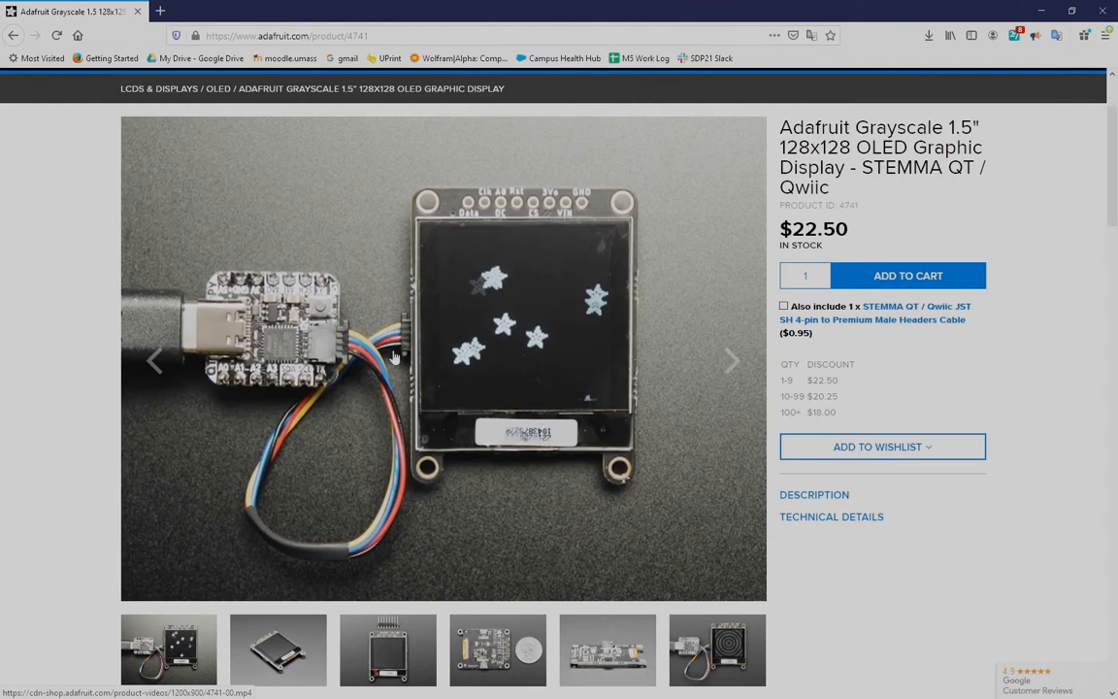
{"action": "left_click", "coordinate": [393, 636]}
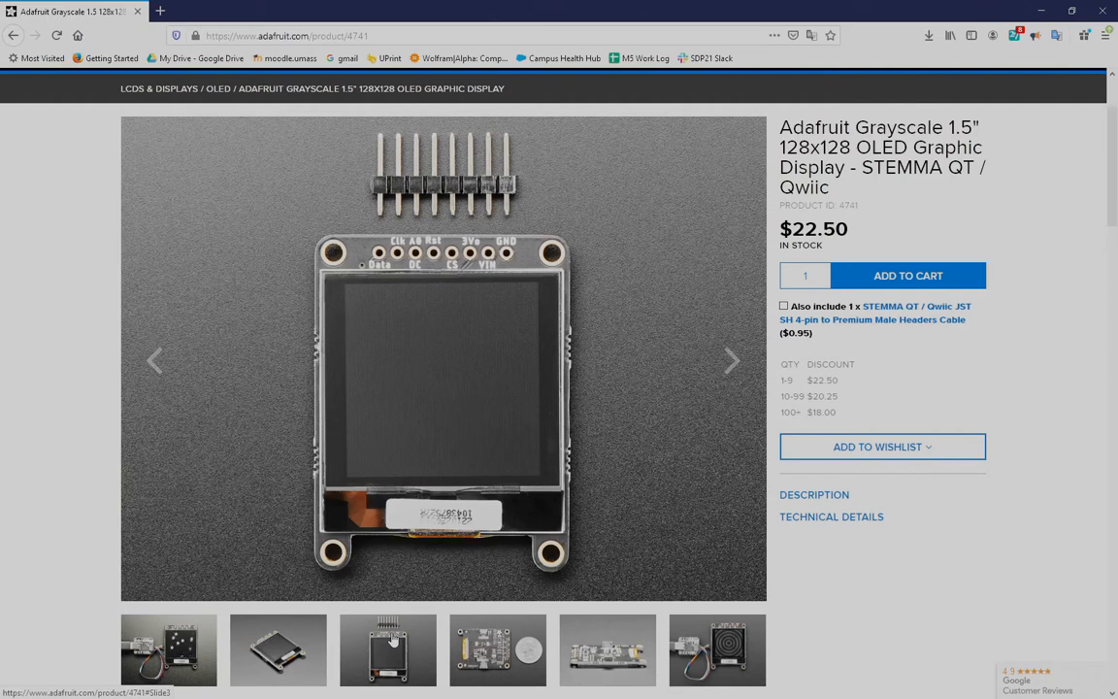
{"action": "left_click", "coordinate": [466, 643]}
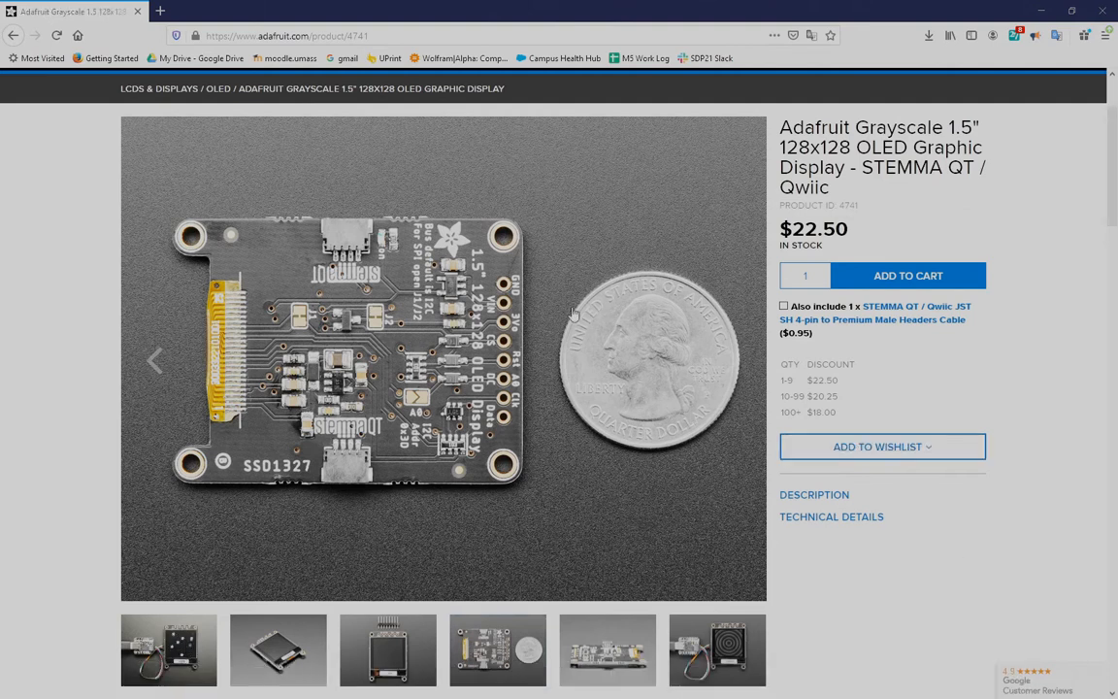
{"action": "scroll", "coordinate": [516, 283], "scroll_direction": "down", "scroll_amount": 1}
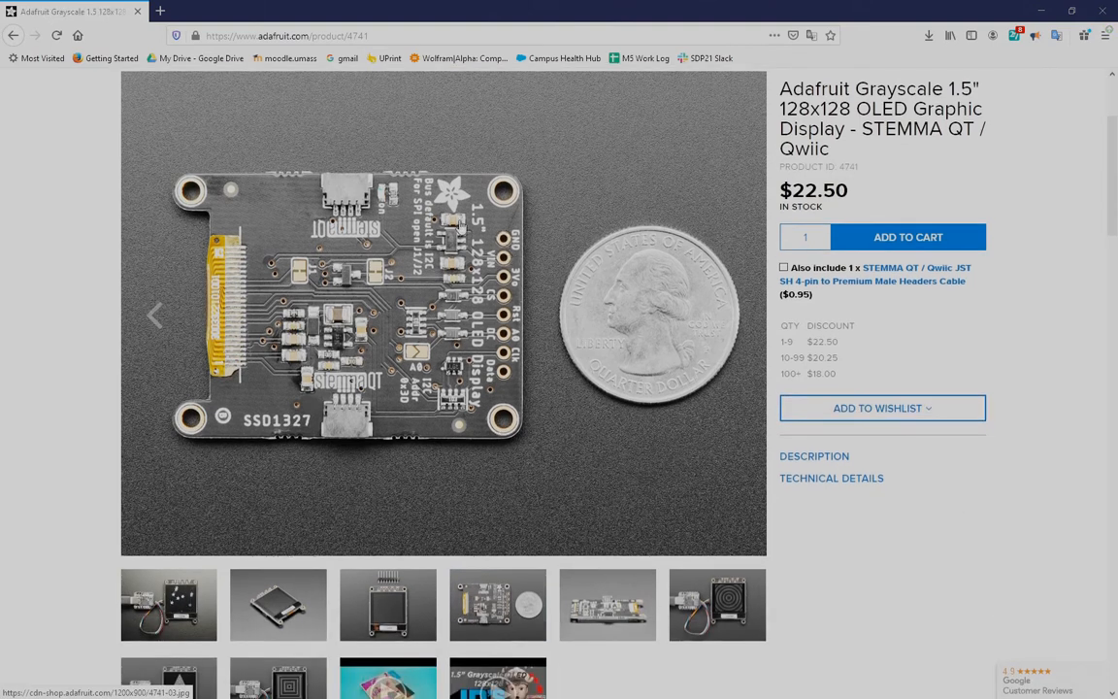
Step: Examine the display's back-side photo with the quarter for scale, and the powered front photo showing the circle pattern
{"action": "scroll", "coordinate": [466, 277], "scroll_direction": "down", "scroll_amount": 3}
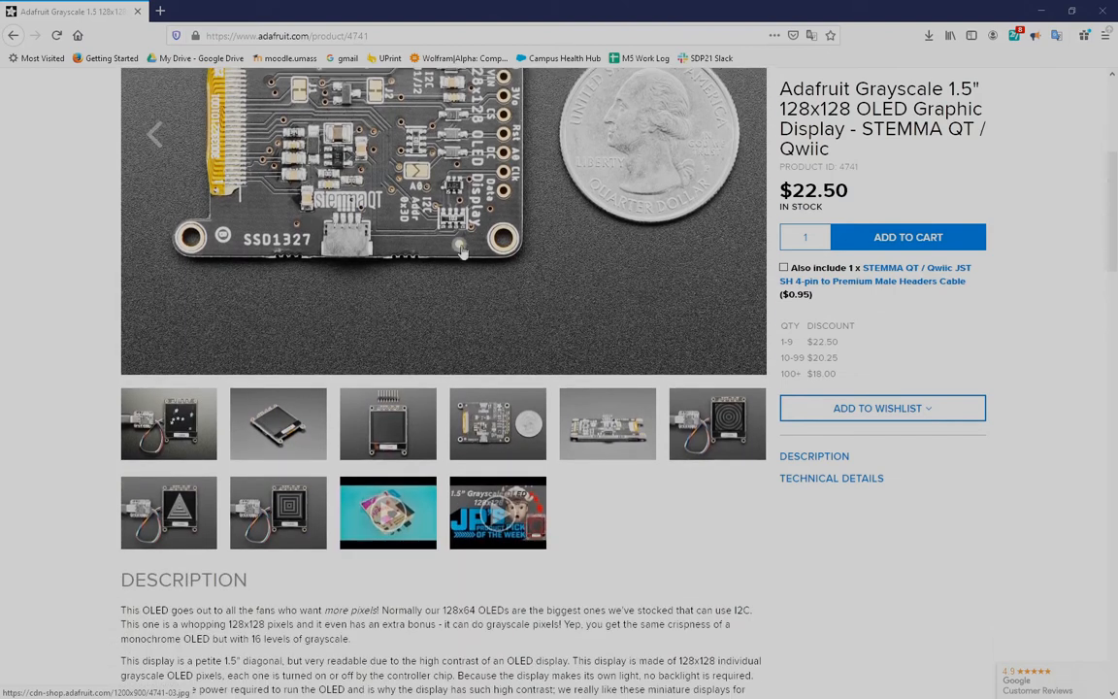
{"action": "scroll", "coordinate": [543, 386], "scroll_direction": "up", "scroll_amount": 2}
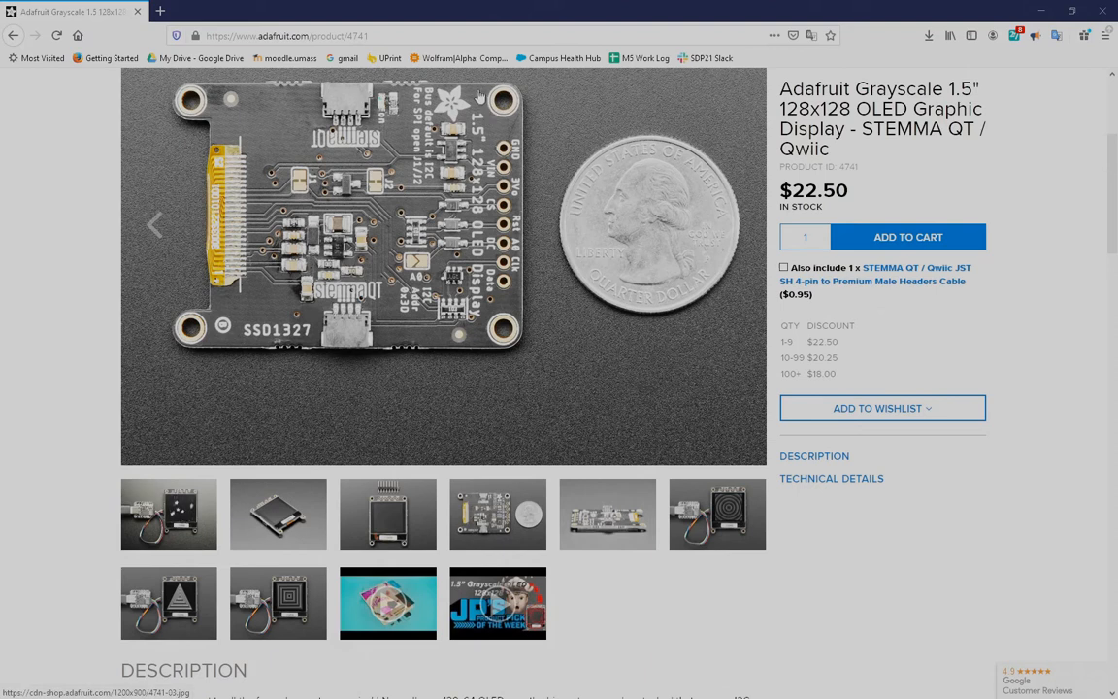
{"action": "scroll", "coordinate": [479, 94], "scroll_direction": "down", "scroll_amount": 3}
{"action": "scroll", "coordinate": [548, 292], "scroll_direction": "up", "scroll_amount": 4}
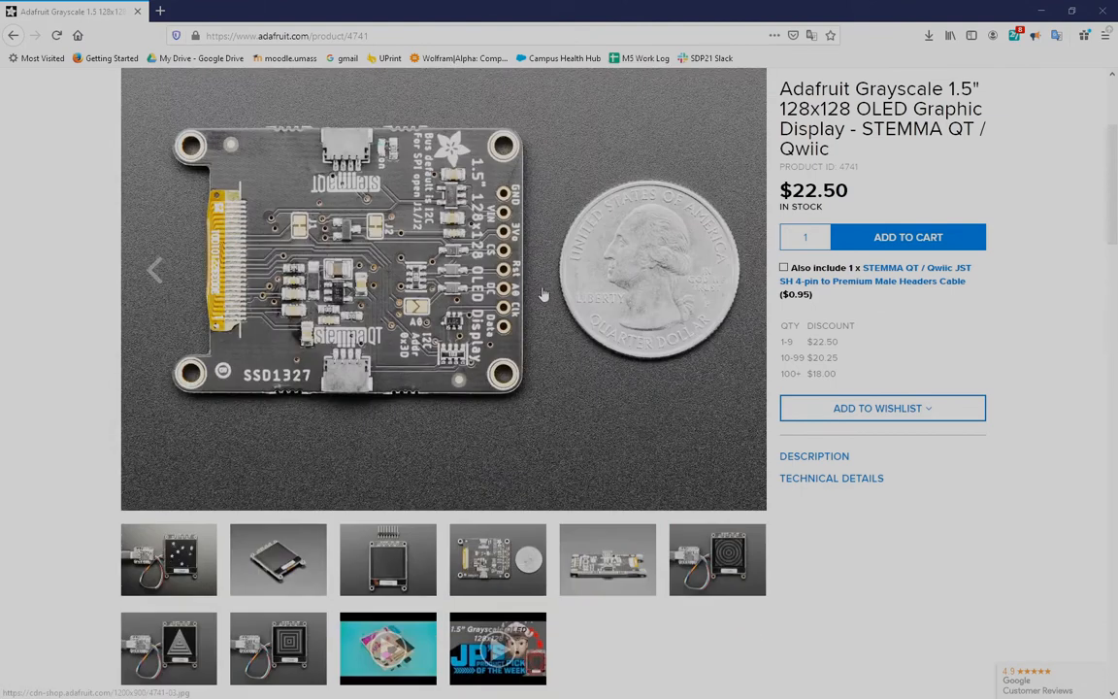
{"action": "scroll", "coordinate": [548, 291], "scroll_direction": "up", "scroll_amount": 1}
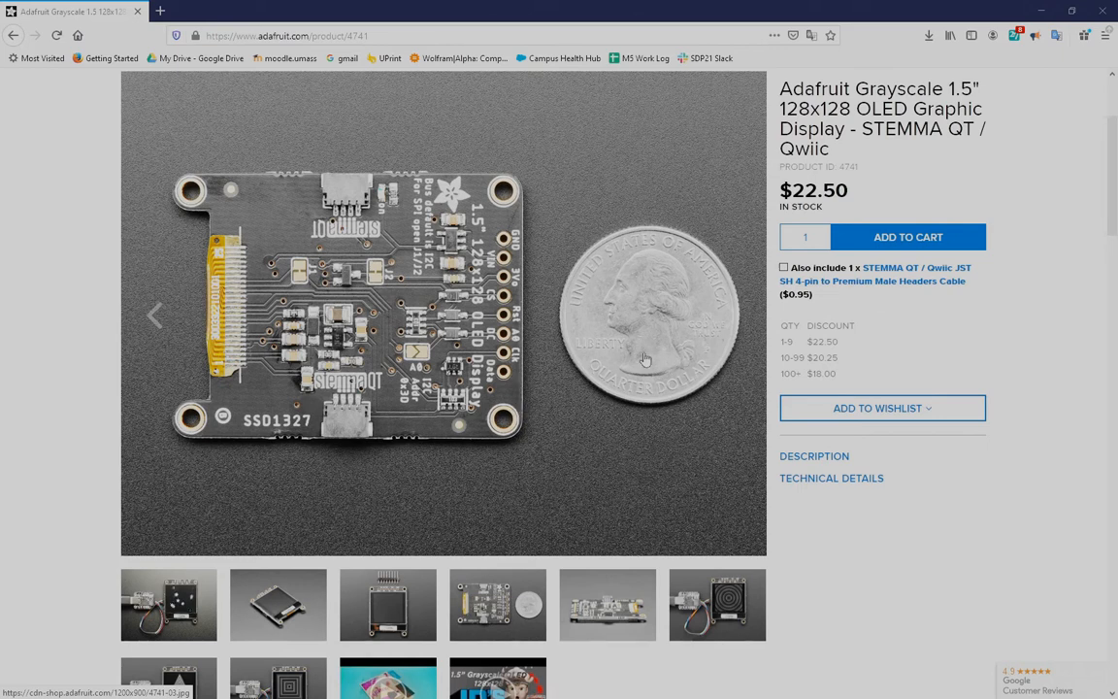
{"action": "scroll", "coordinate": [427, 342], "scroll_direction": "down", "scroll_amount": 2}
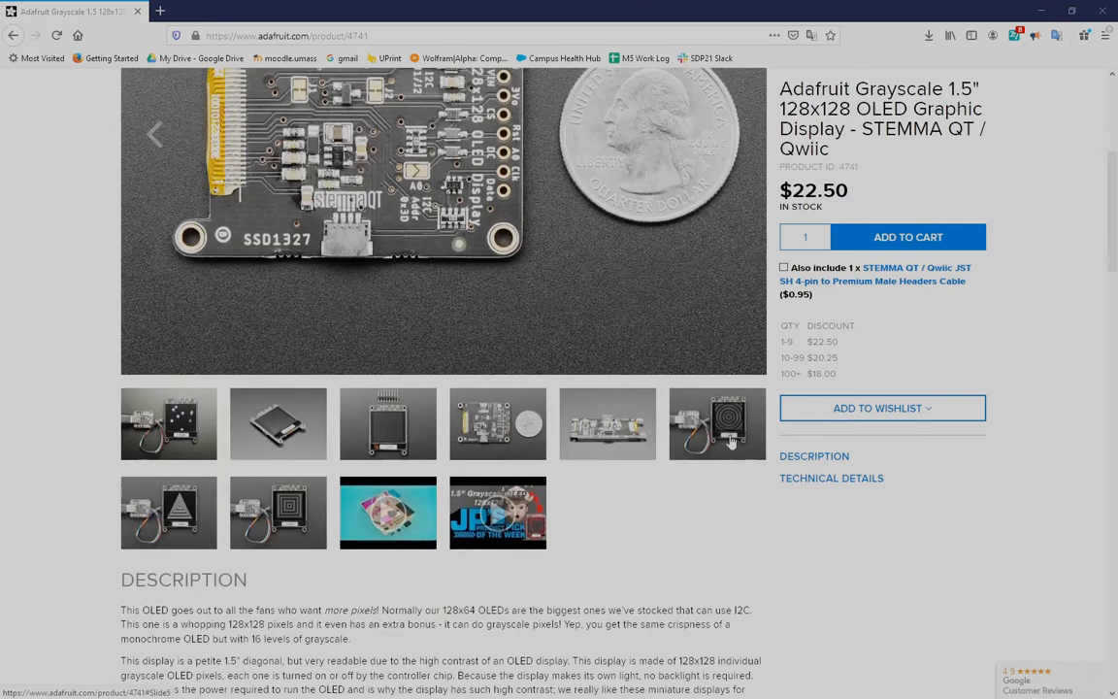
{"action": "scroll", "coordinate": [496, 396], "scroll_direction": "up", "scroll_amount": 3}
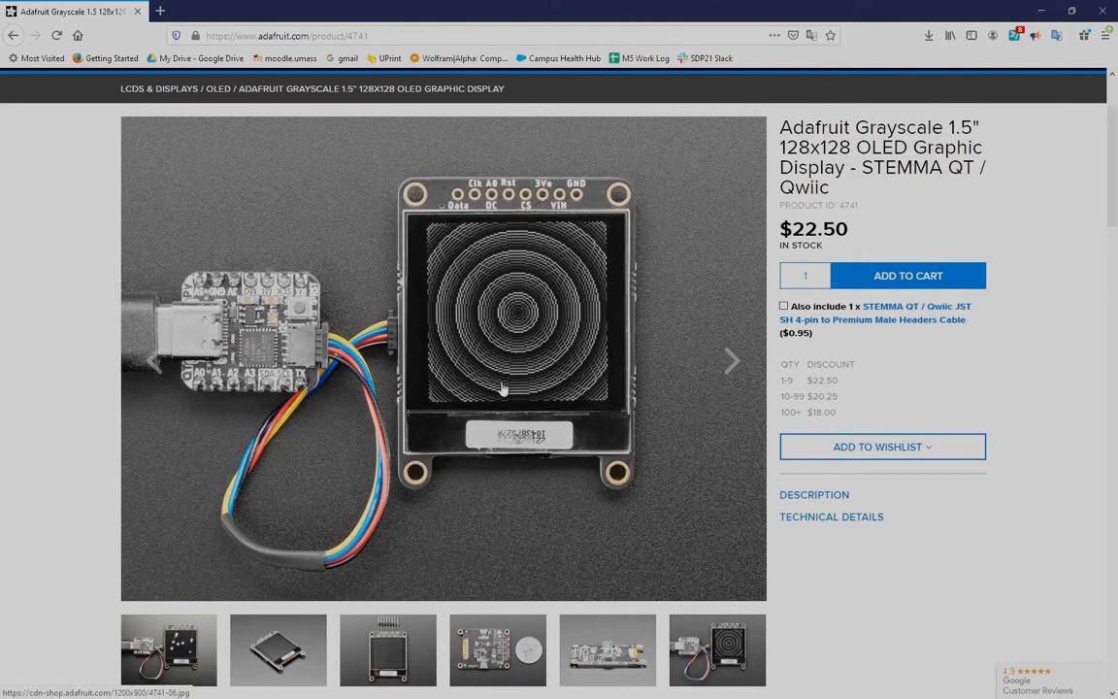
{"action": "scroll", "coordinate": [501, 375], "scroll_direction": "down", "scroll_amount": 5}
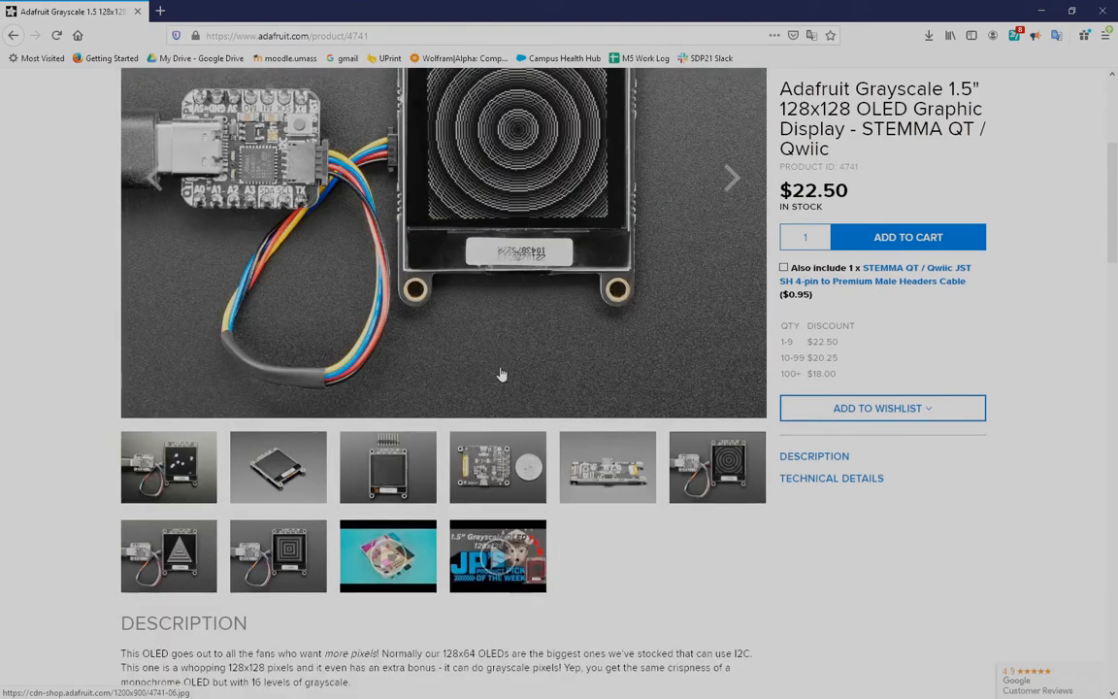
{"action": "scroll", "coordinate": [500, 370], "scroll_direction": "up", "scroll_amount": 4}
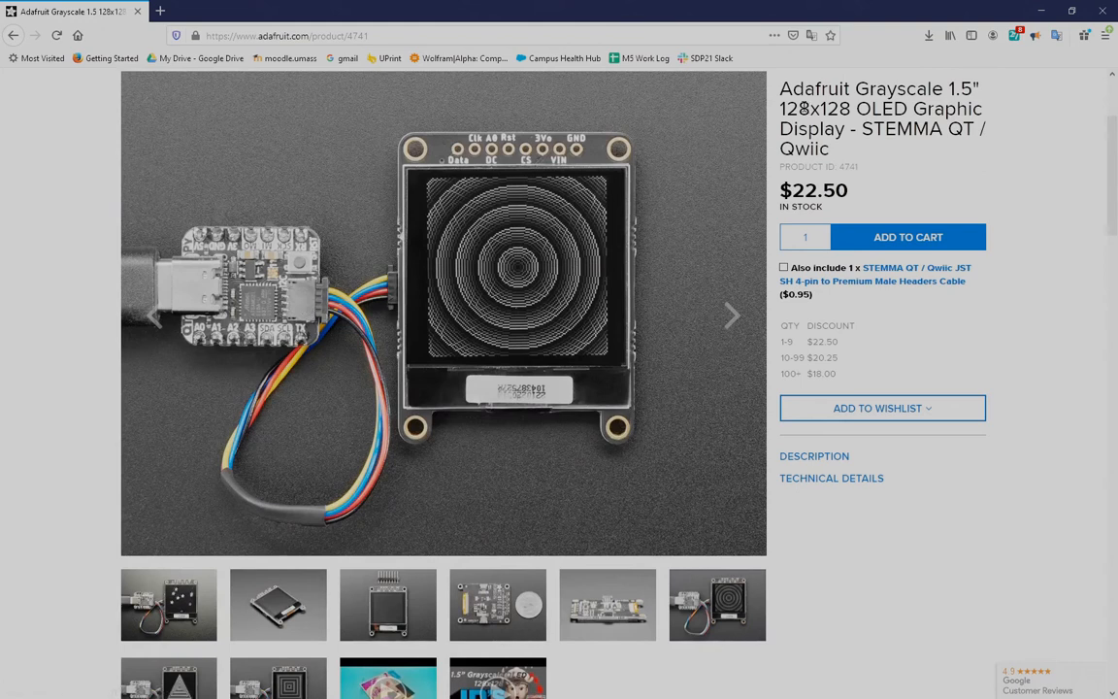
{"action": "scroll", "coordinate": [584, 184], "scroll_direction": "up", "scroll_amount": 1}
{"action": "scroll", "coordinate": [581, 230], "scroll_direction": "up", "scroll_amount": 1}
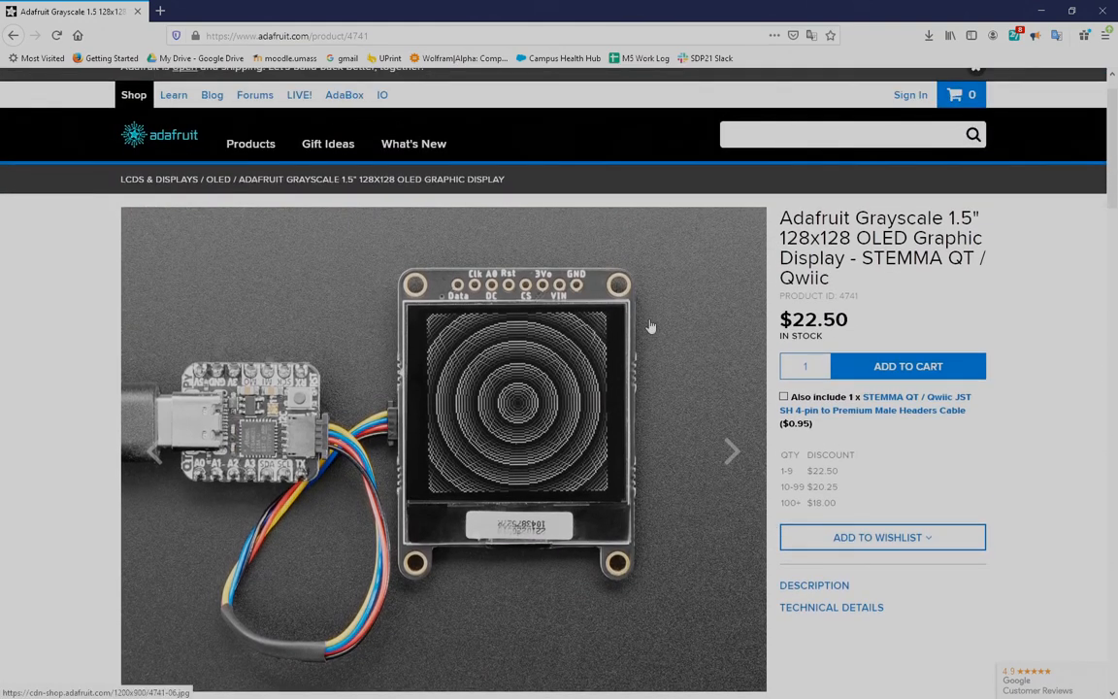
Step: Read down the Adafruit 4741 product page through its description, technical details and Learn section
{"action": "scroll", "coordinate": [670, 338], "scroll_direction": "down", "scroll_amount": 5}
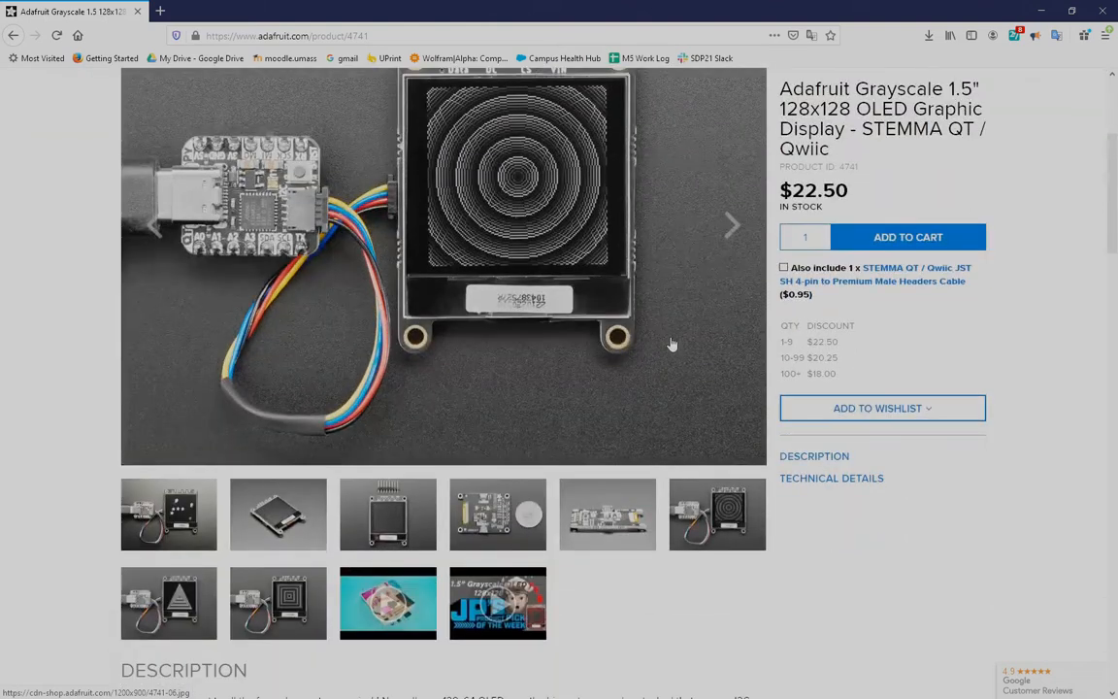
{"action": "scroll", "coordinate": [670, 340], "scroll_direction": "down", "scroll_amount": 4}
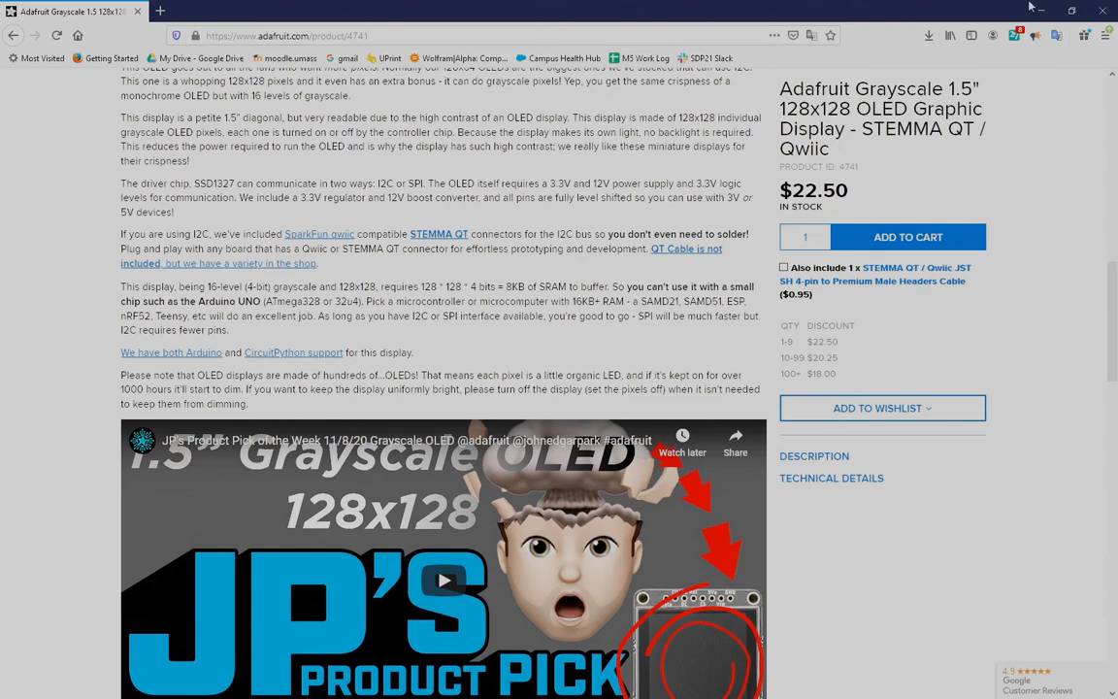
{"action": "scroll", "coordinate": [570, 250], "scroll_direction": "down", "scroll_amount": 6}
{"action": "scroll", "coordinate": [571, 250], "scroll_direction": "down", "scroll_amount": 3}
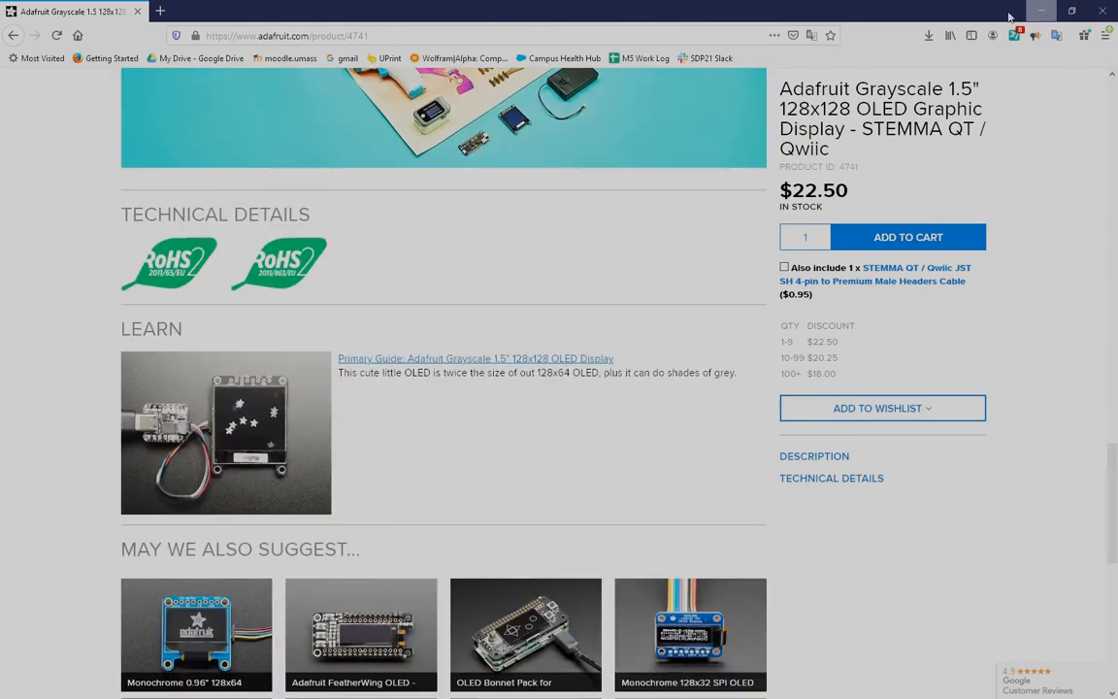
Step: Return from the browser to the Notepad parts list and review the OLED and ATSAMD51J20 entries
{"action": "left_click", "coordinate": [1040, 10]}
{"action": "left_click", "coordinate": [417, 242]}
{"action": "left_click_drag", "start_coordinate": [427, 243], "coordinate": [473, 245]}
{"action": "left_click", "coordinate": [687, 244]}
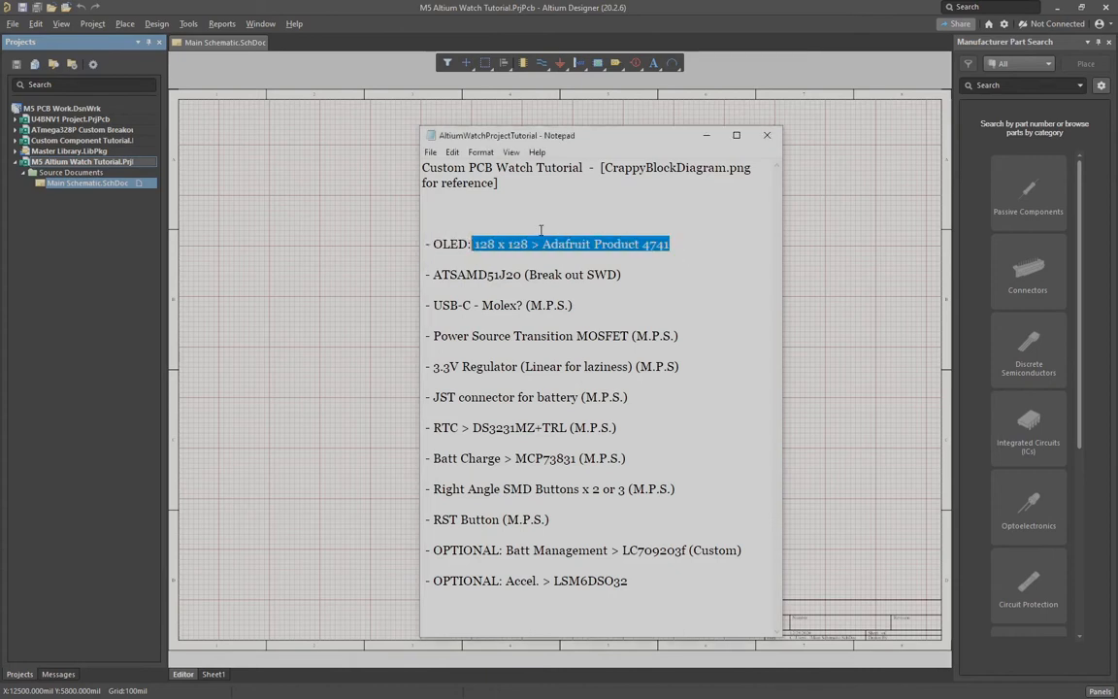
{"action": "left_click", "coordinate": [542, 231]}
{"action": "left_click_drag", "start_coordinate": [429, 275], "coordinate": [609, 280]}
{"action": "left_click", "coordinate": [645, 283]}
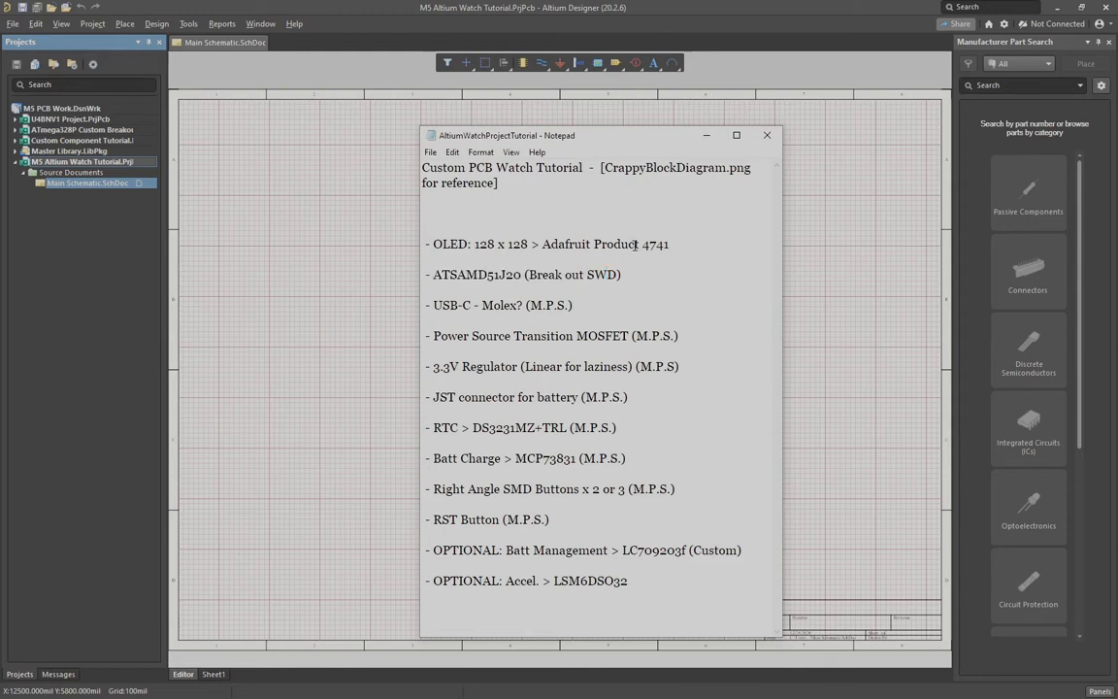
{"action": "left_click_drag", "start_coordinate": [621, 274], "coordinate": [388, 274]}
{"action": "left_click", "coordinate": [625, 275]}
Step: Widen the manufacturer part search area and move the Notepad parts list off the Altium Designer window
{"action": "left_click_drag", "start_coordinate": [565, 136], "coordinate": [194, 126]}
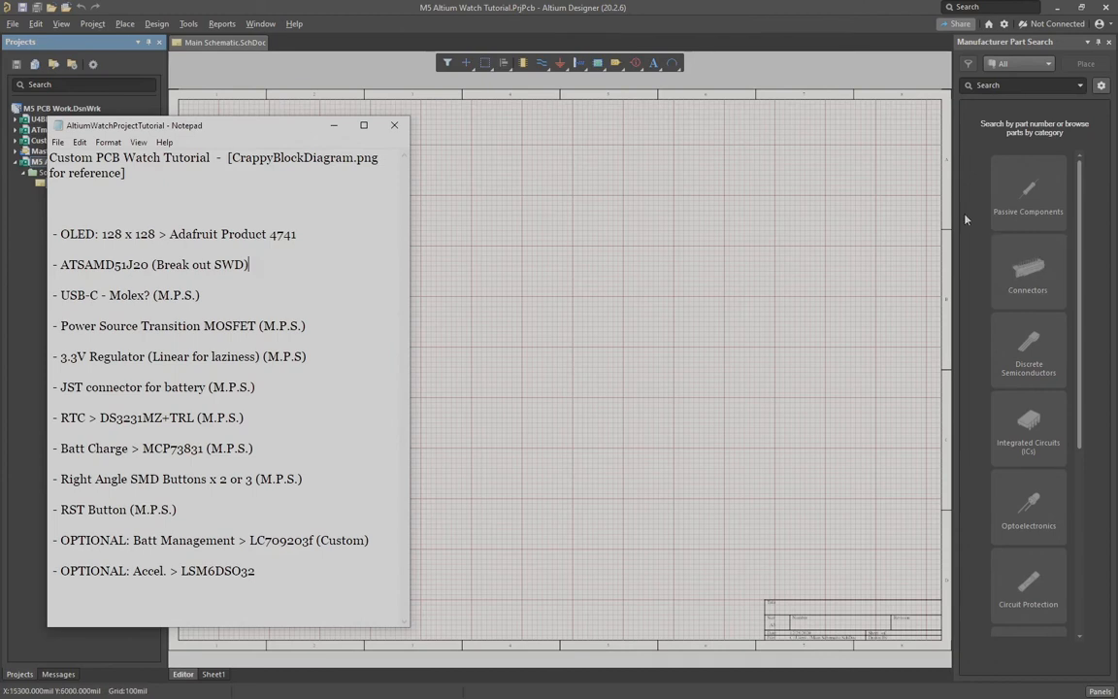
{"action": "left_click_drag", "start_coordinate": [959, 224], "coordinate": [776, 217]}
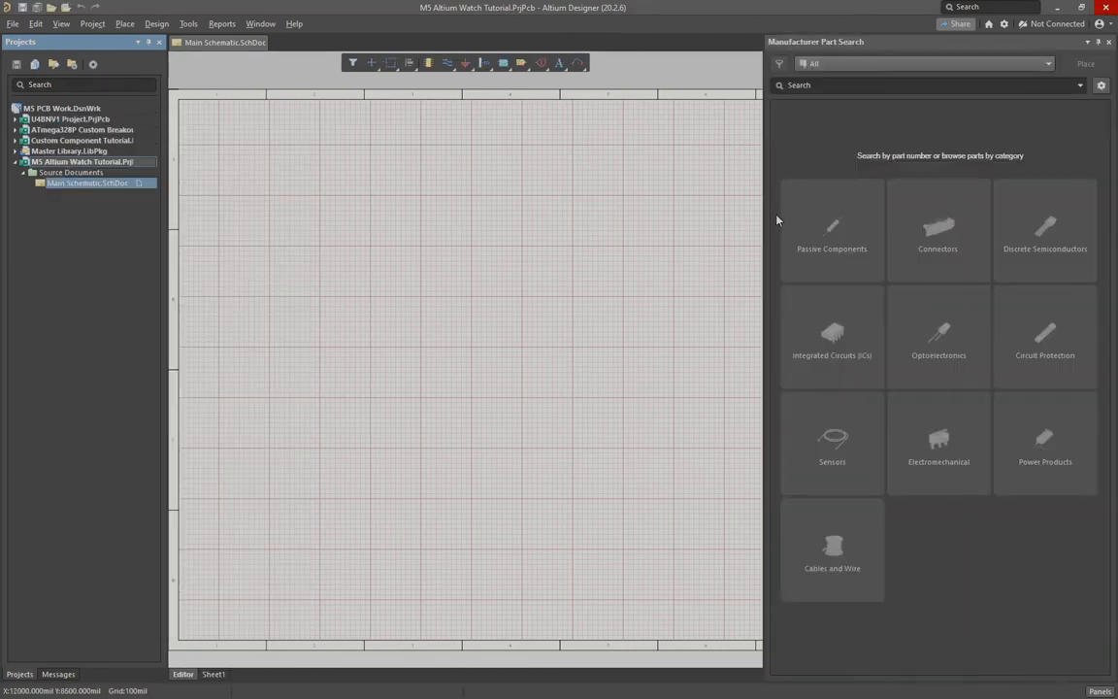
{"action": "key", "text": "alt+Tab"}
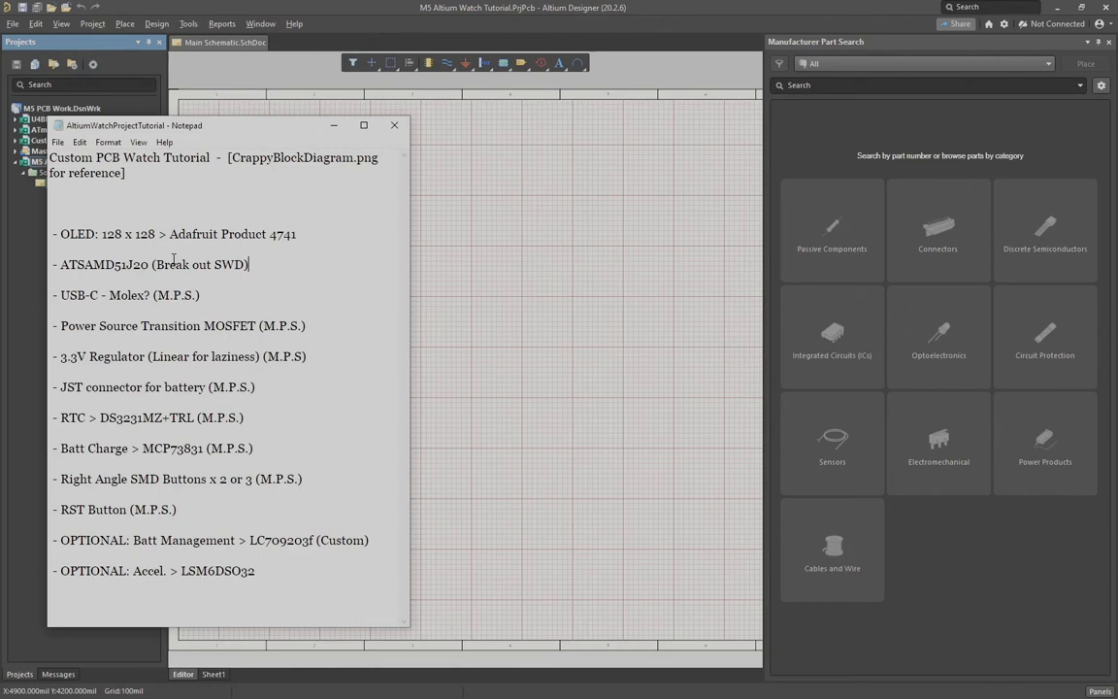
{"action": "left_click_drag", "start_coordinate": [246, 129], "coordinate": [365, 698]}
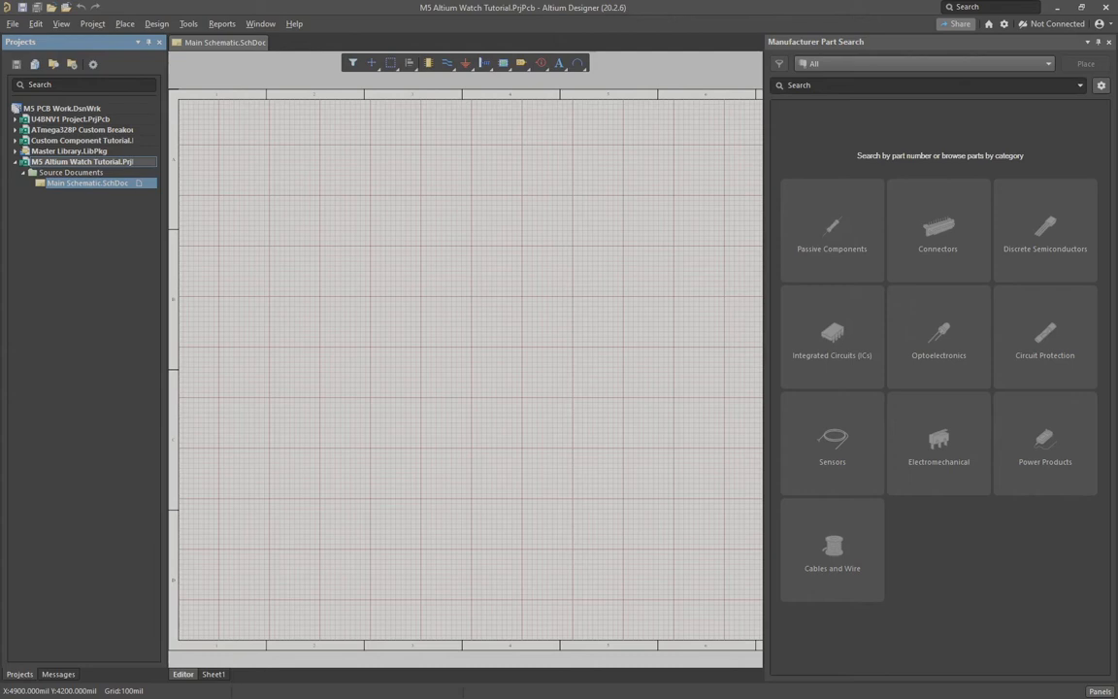
Step: Search the manufacturer parts for ATSAMD51J20
{"action": "left_click", "coordinate": [808, 86]}
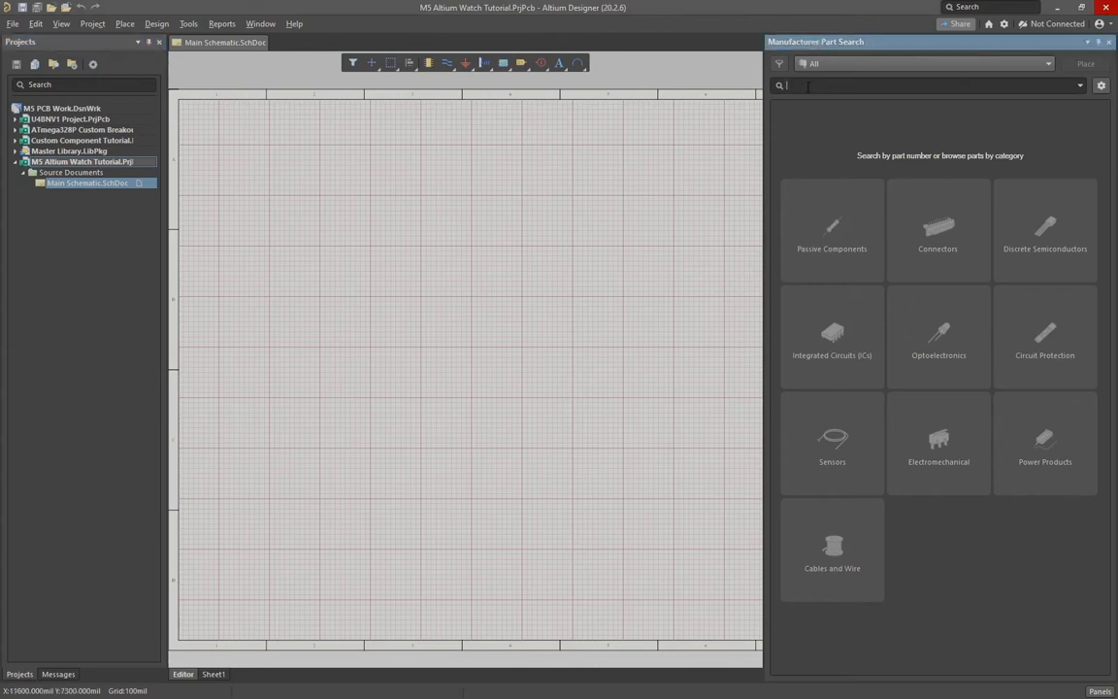
{"action": "type", "text": "ATSAM"}
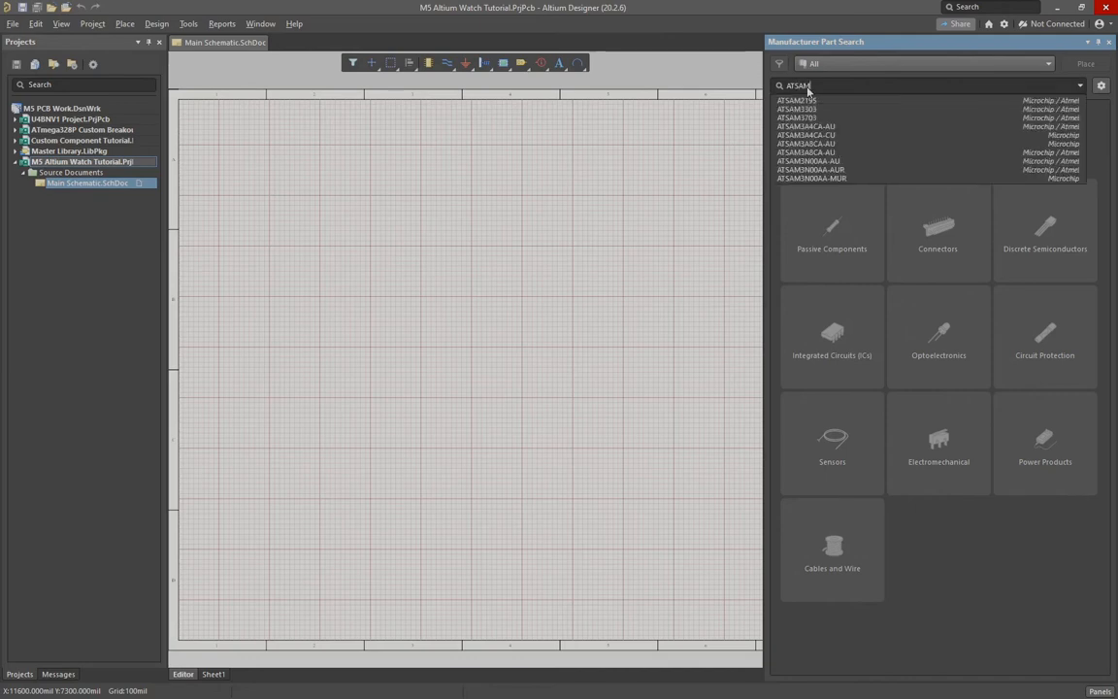
{"action": "type", "text": "D51"}
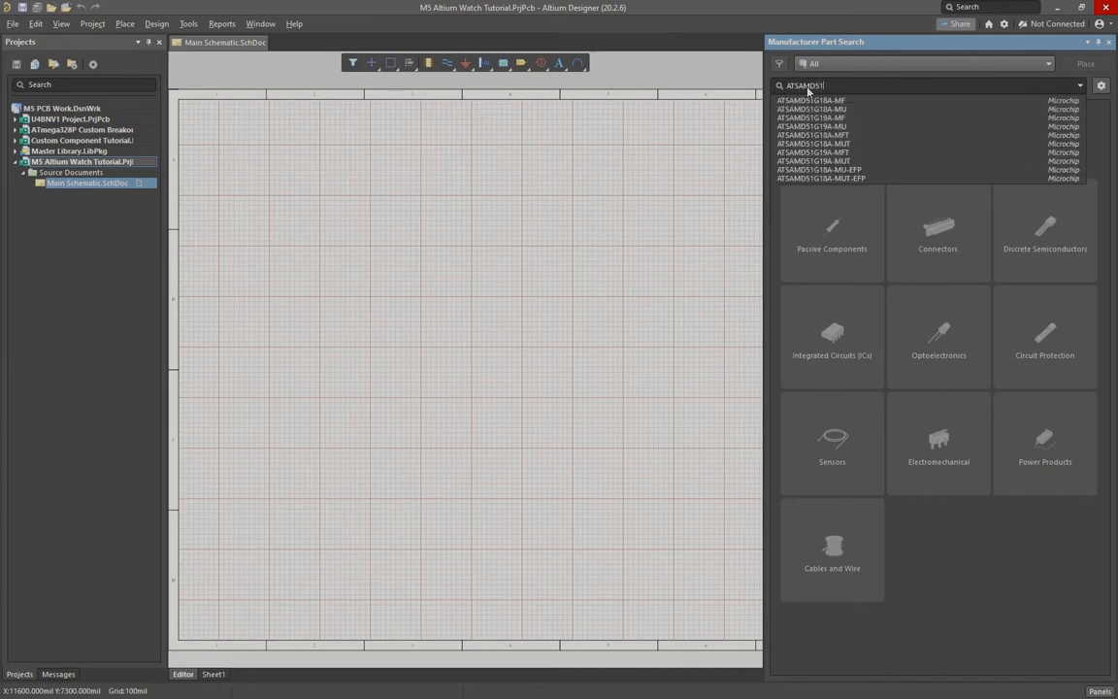
{"action": "type", "text": "J20"}
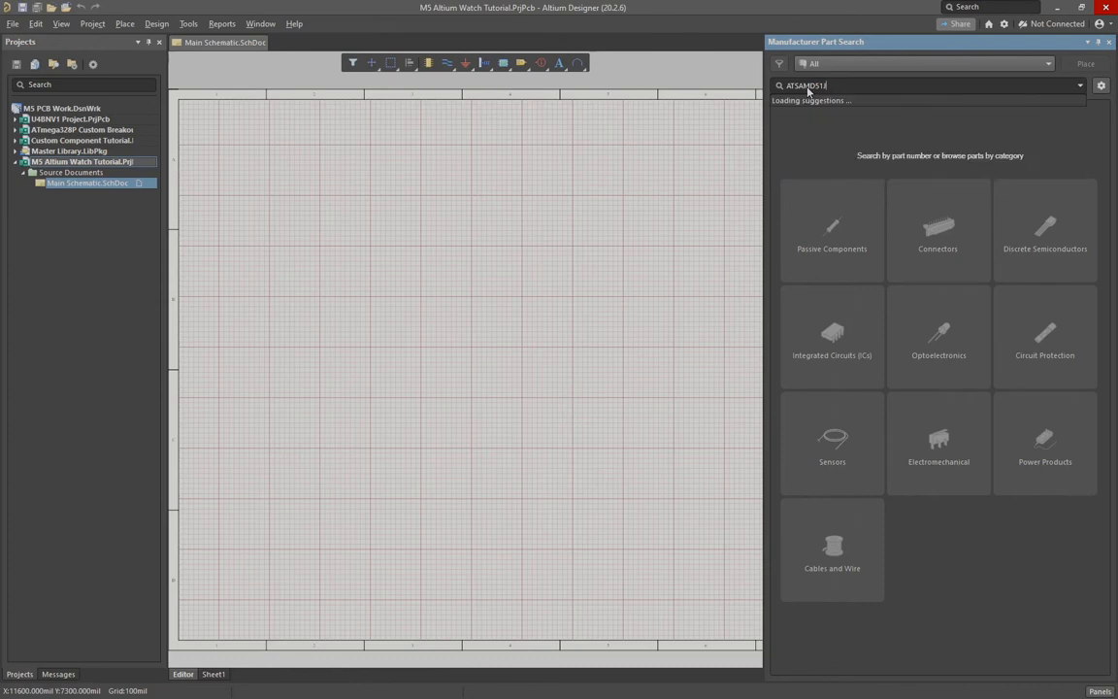
{"action": "key", "text": "Return"}
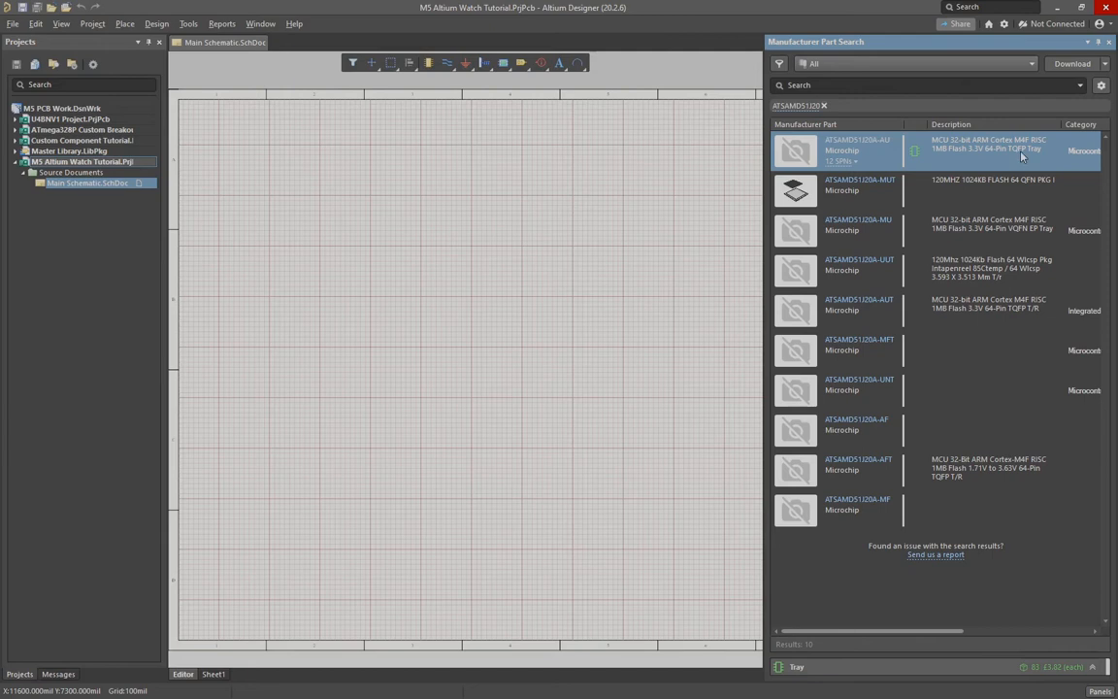
Step: Place one Microchip ATSAMD51J20A-AU microcontroller in the upper-left area of the schematic sheet, then end the placement
{"action": "left_click", "coordinate": [994, 156]}
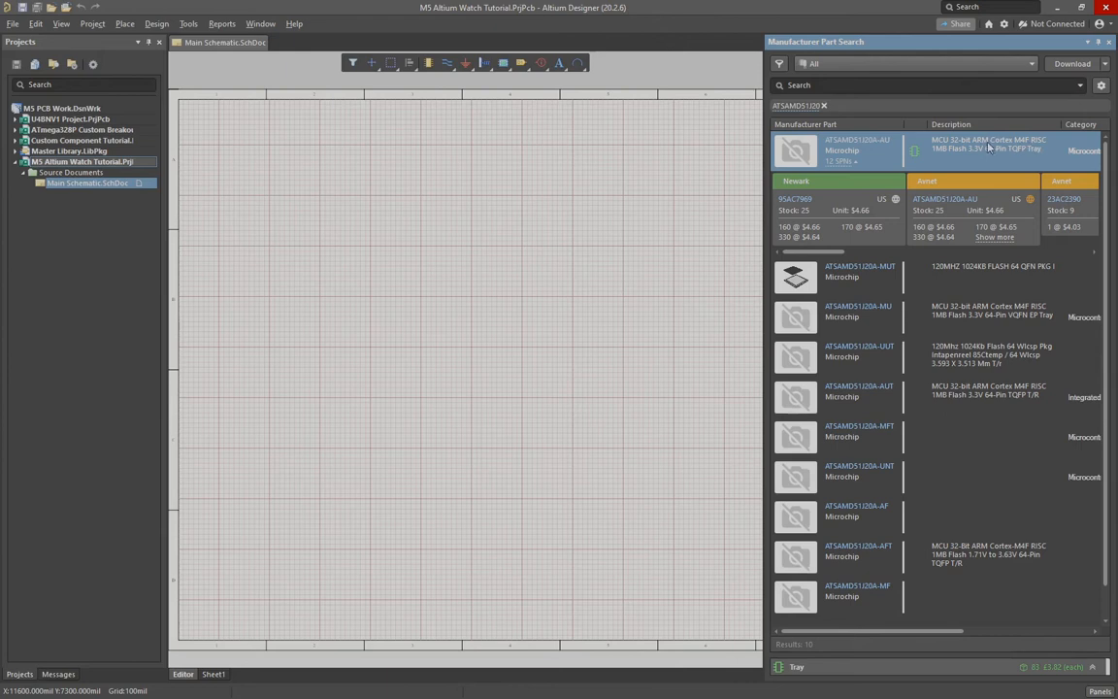
{"action": "right_click", "coordinate": [872, 160]}
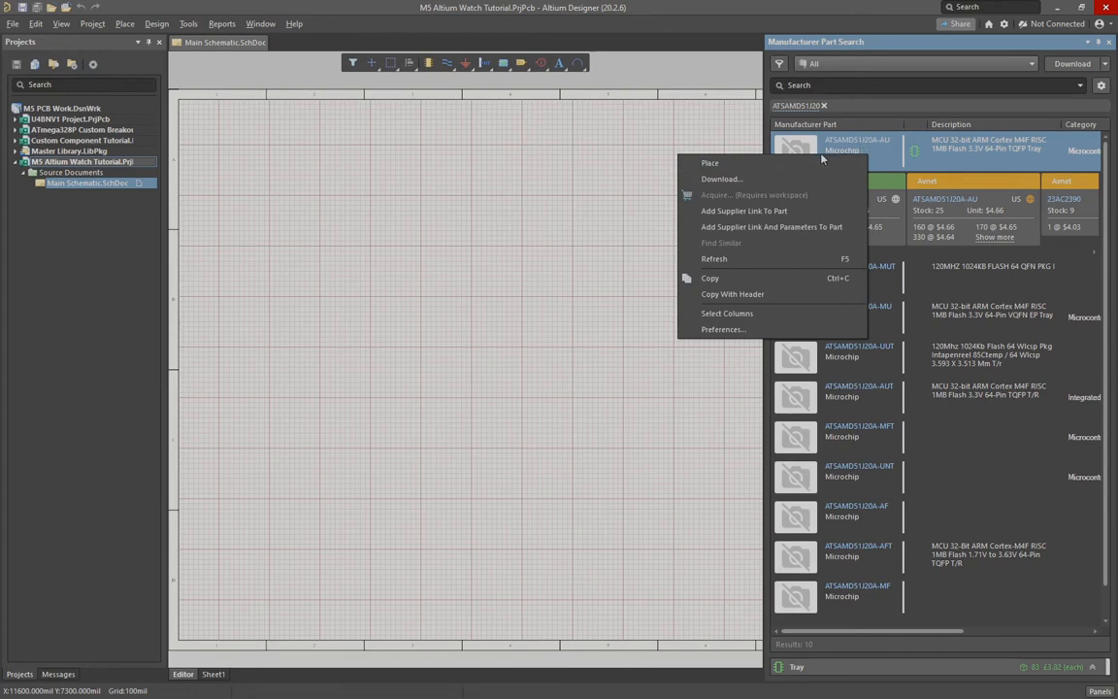
{"action": "left_click", "coordinate": [787, 165]}
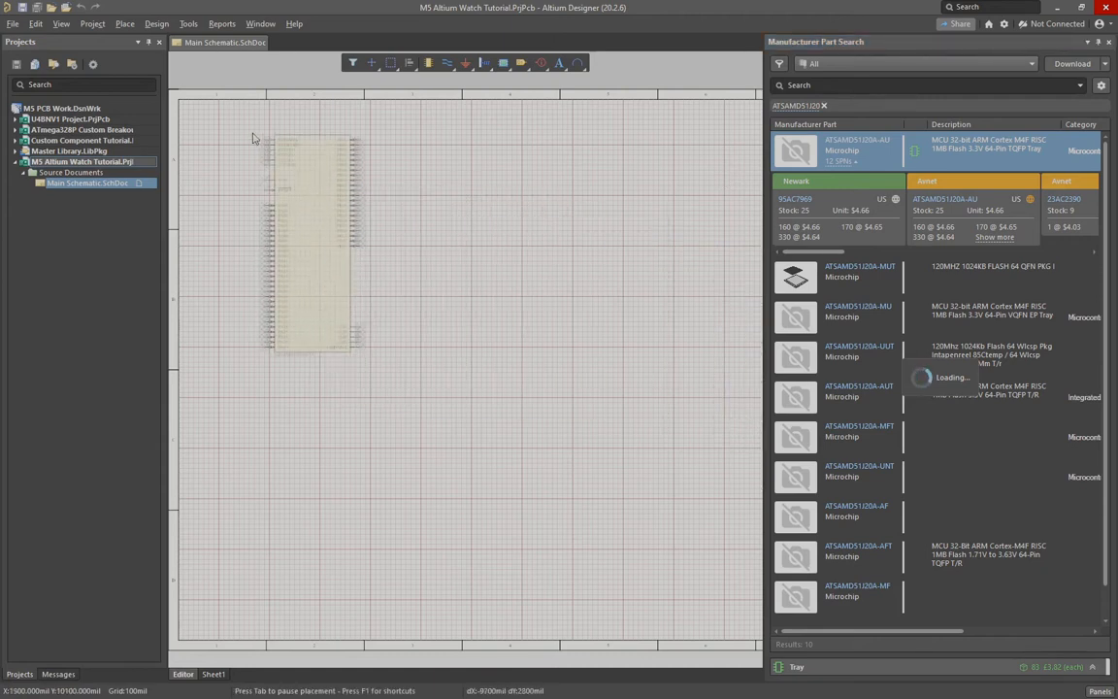
{"action": "left_click", "coordinate": [271, 170]}
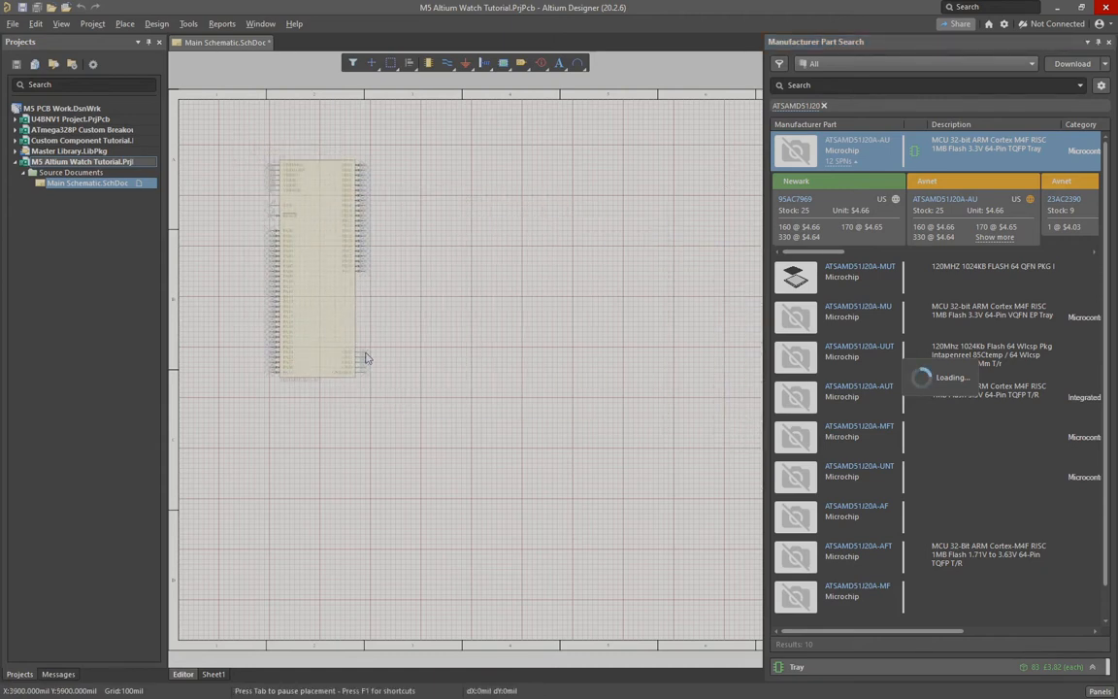
{"action": "key", "text": "Escape"}
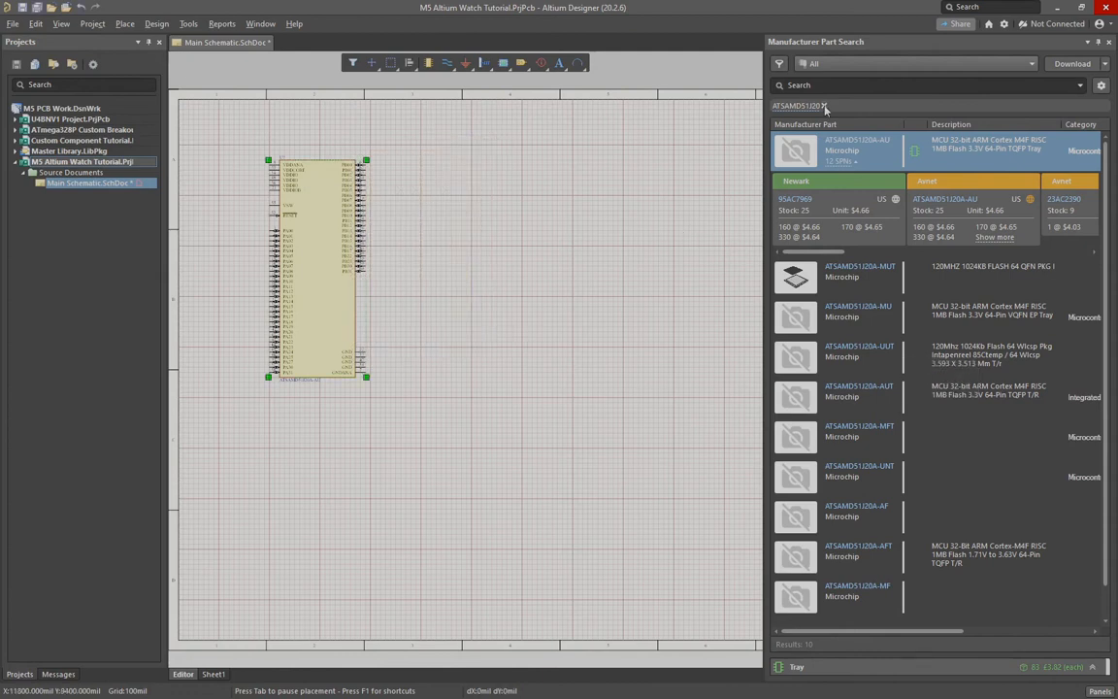
Step: Clear the microcontroller search and search the manufacturer parts for USB-C
{"action": "left_click", "coordinate": [825, 106]}
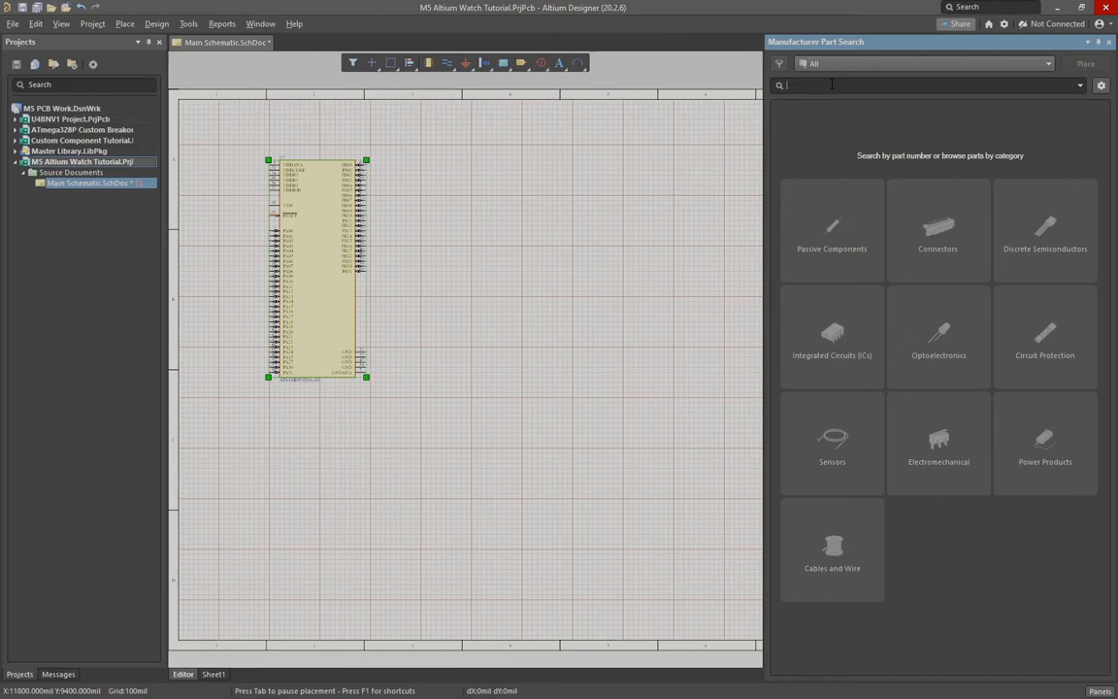
{"action": "type", "text": "USB-C"}
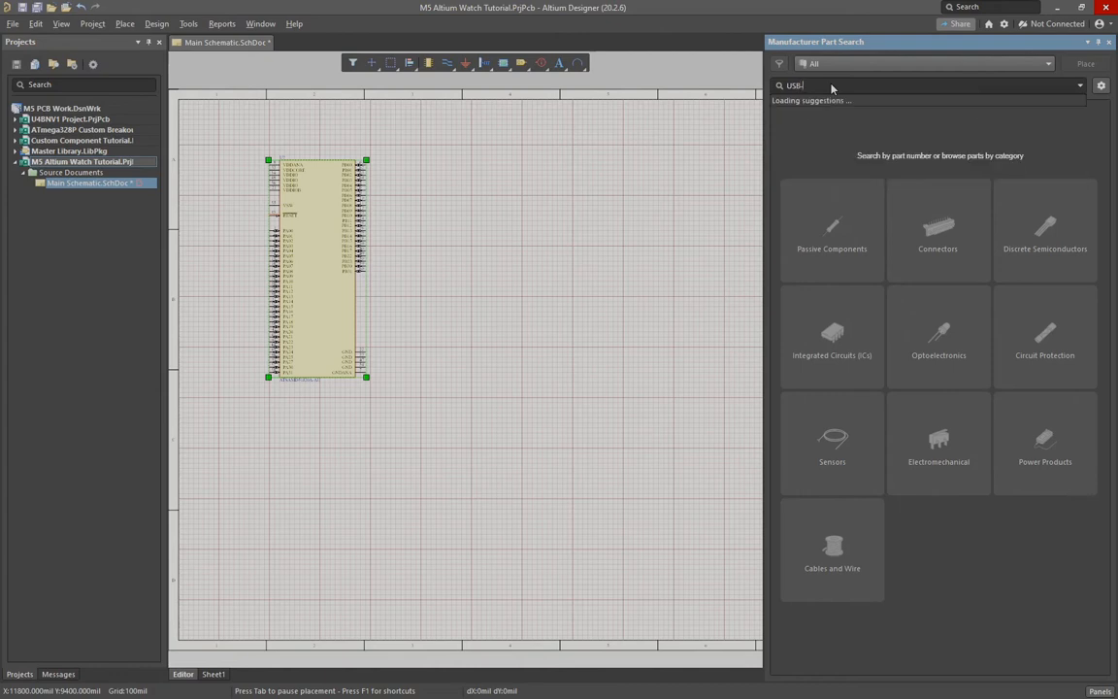
{"action": "key", "text": "Return"}
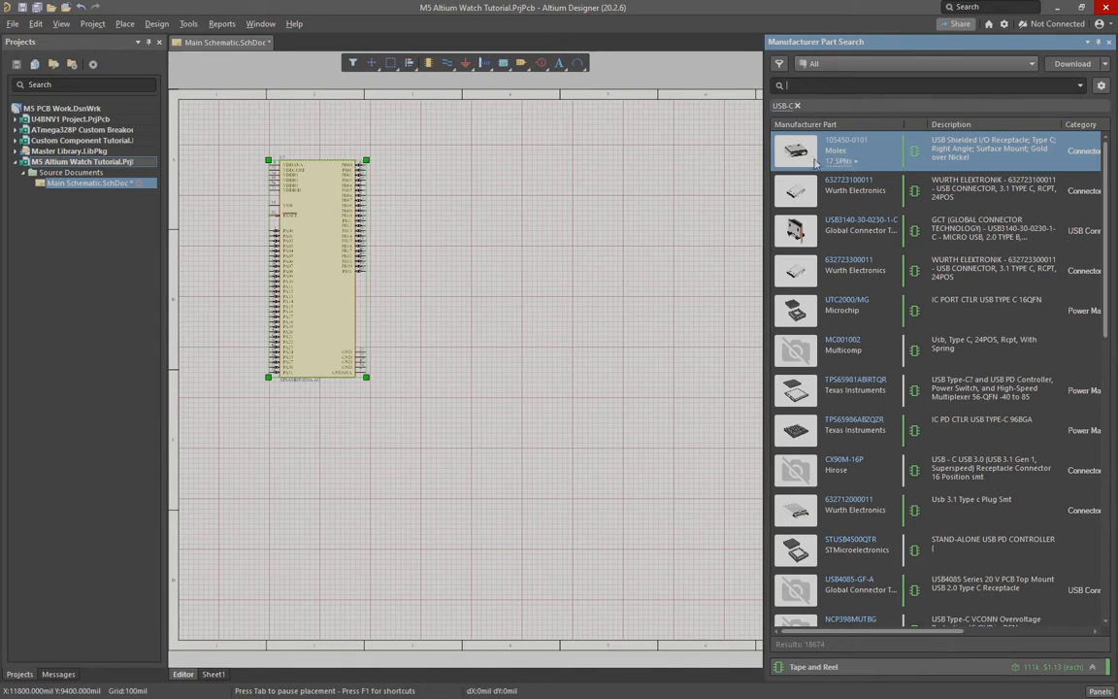
{"action": "left_click", "coordinate": [802, 198]}
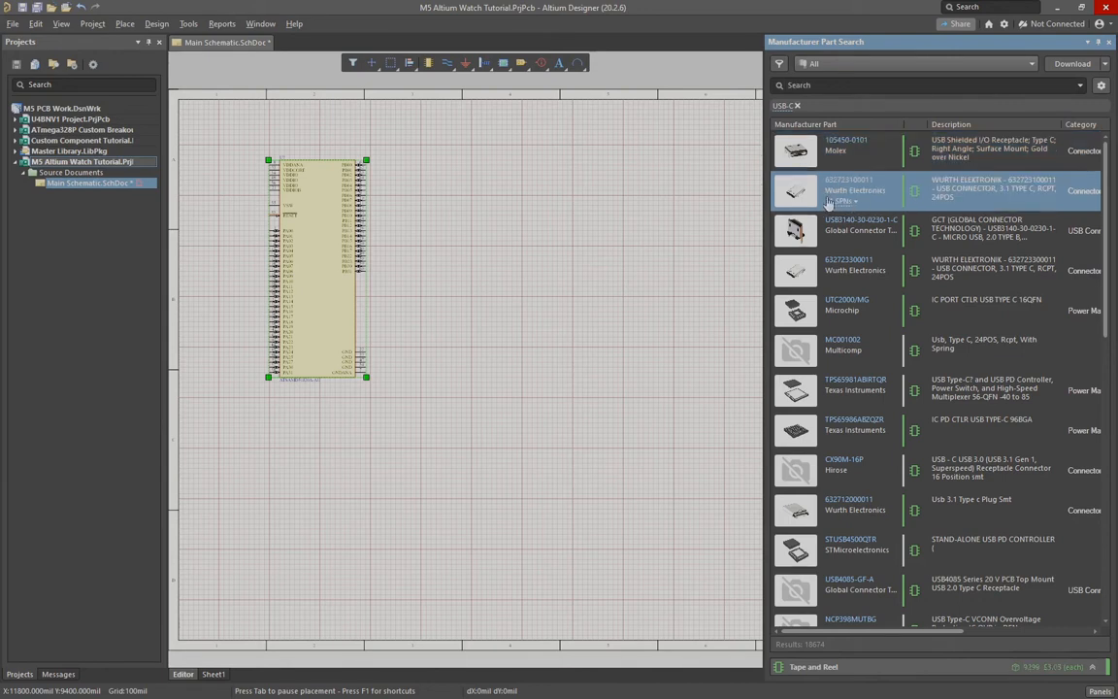
{"action": "left_click", "coordinate": [844, 203]}
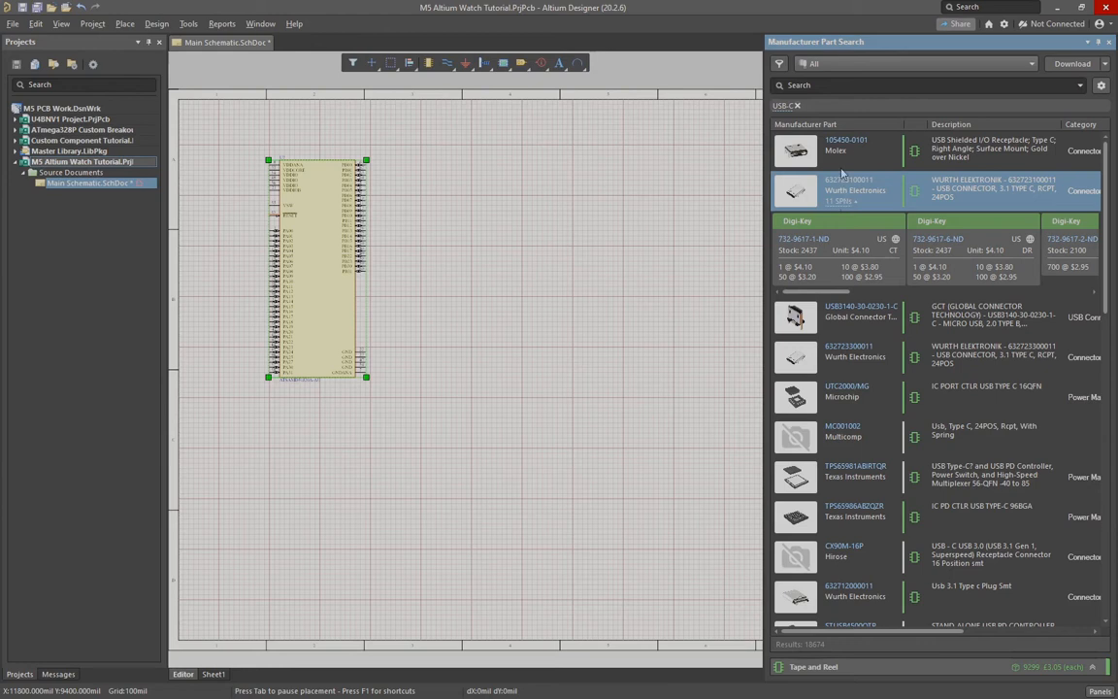
{"action": "left_click", "coordinate": [837, 165]}
{"action": "left_click", "coordinate": [837, 163]}
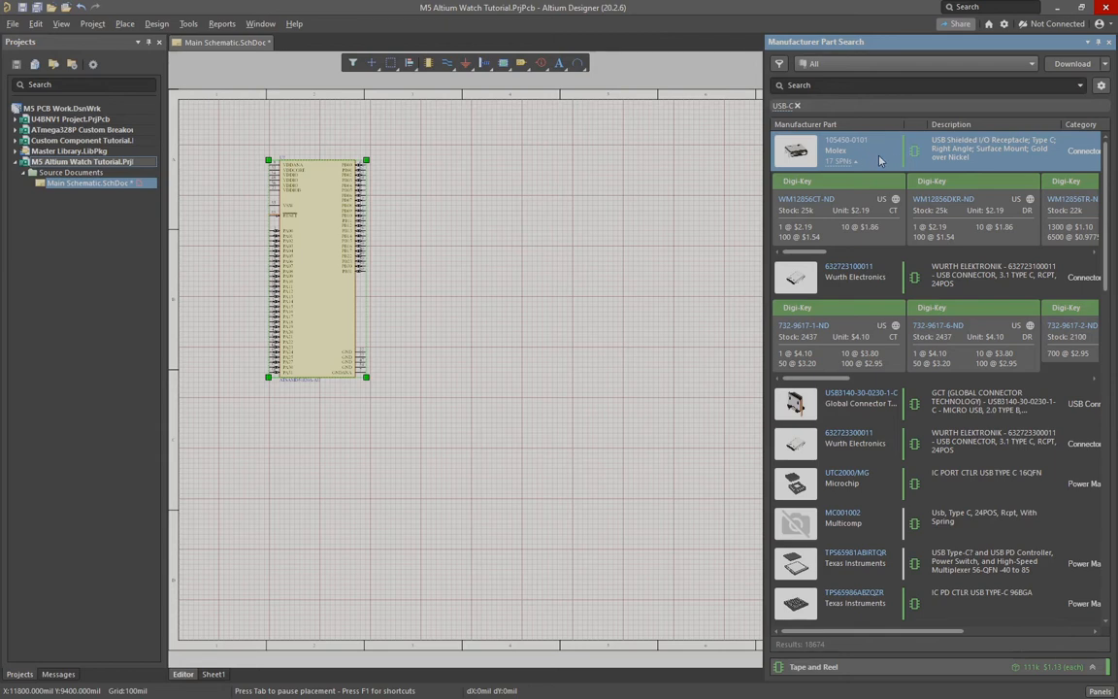
{"action": "left_click", "coordinate": [836, 200]}
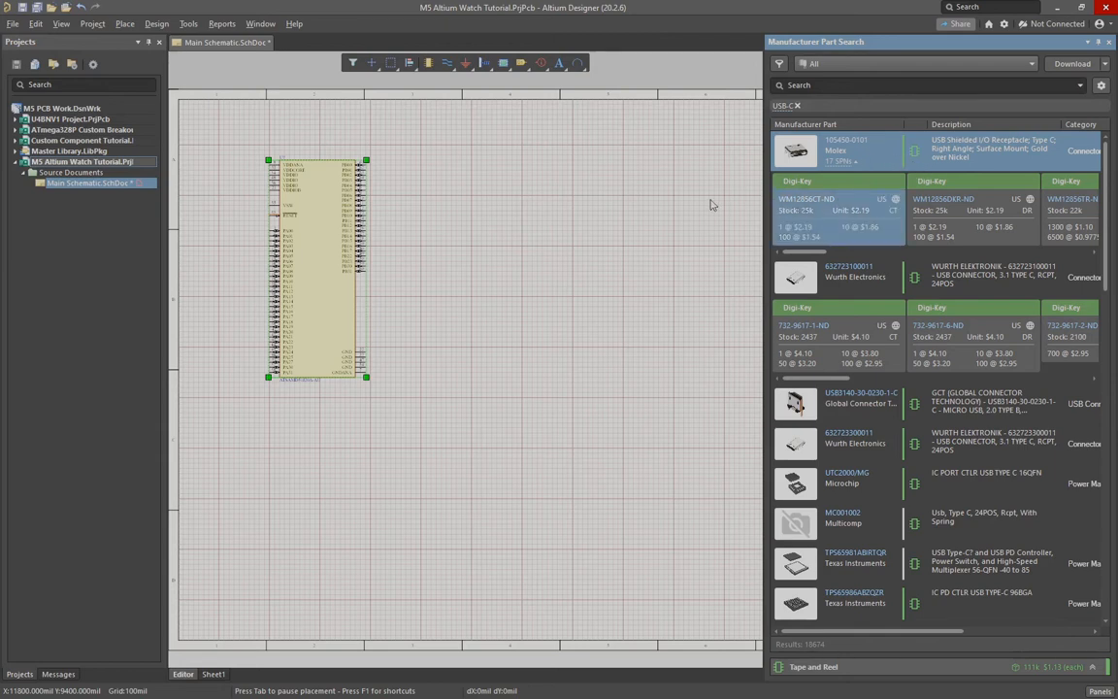
{"action": "right_click", "coordinate": [880, 165]}
{"action": "left_click", "coordinate": [720, 166]}
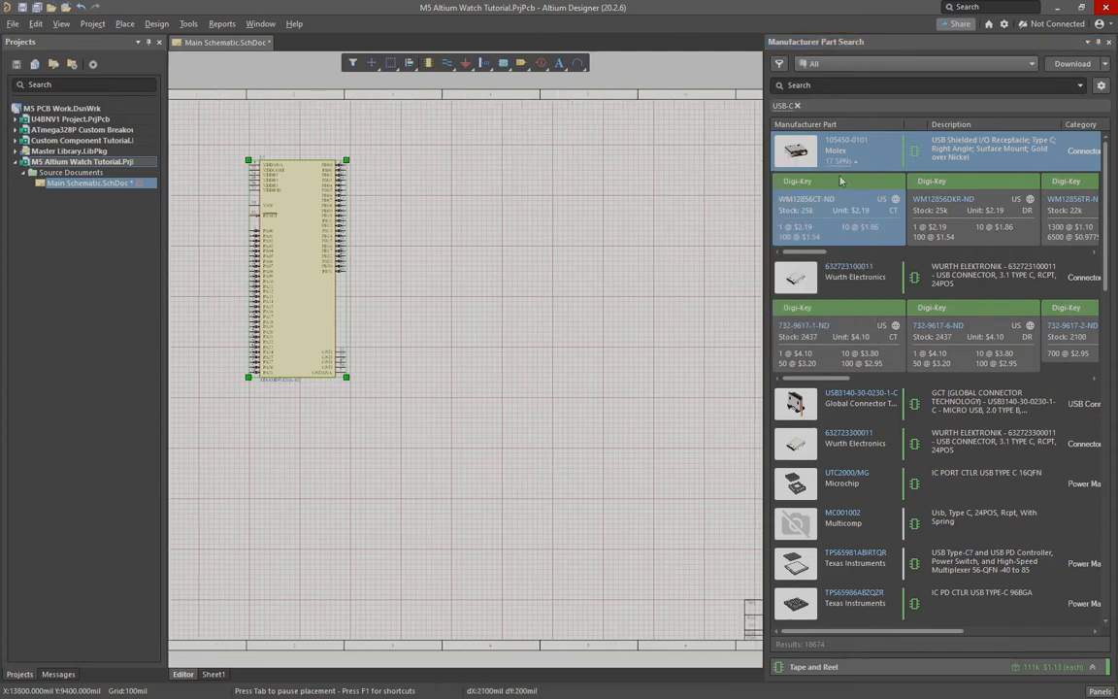
{"action": "left_click", "coordinate": [392, 194]}
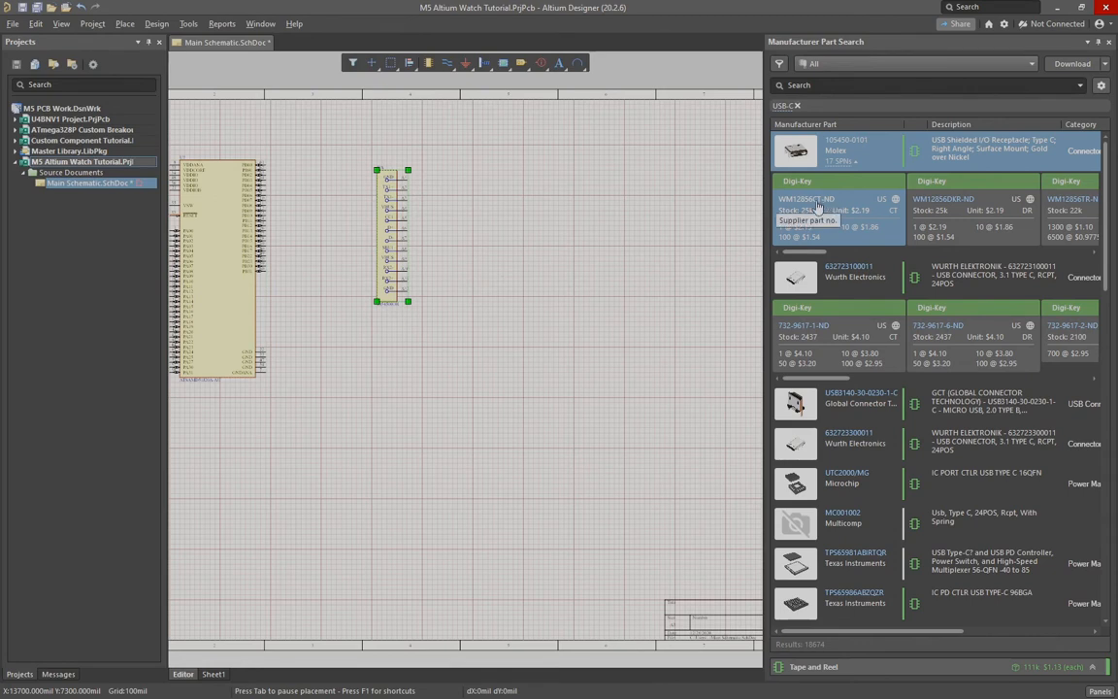
{"action": "left_click_drag", "start_coordinate": [843, 202], "coordinate": [796, 199]}
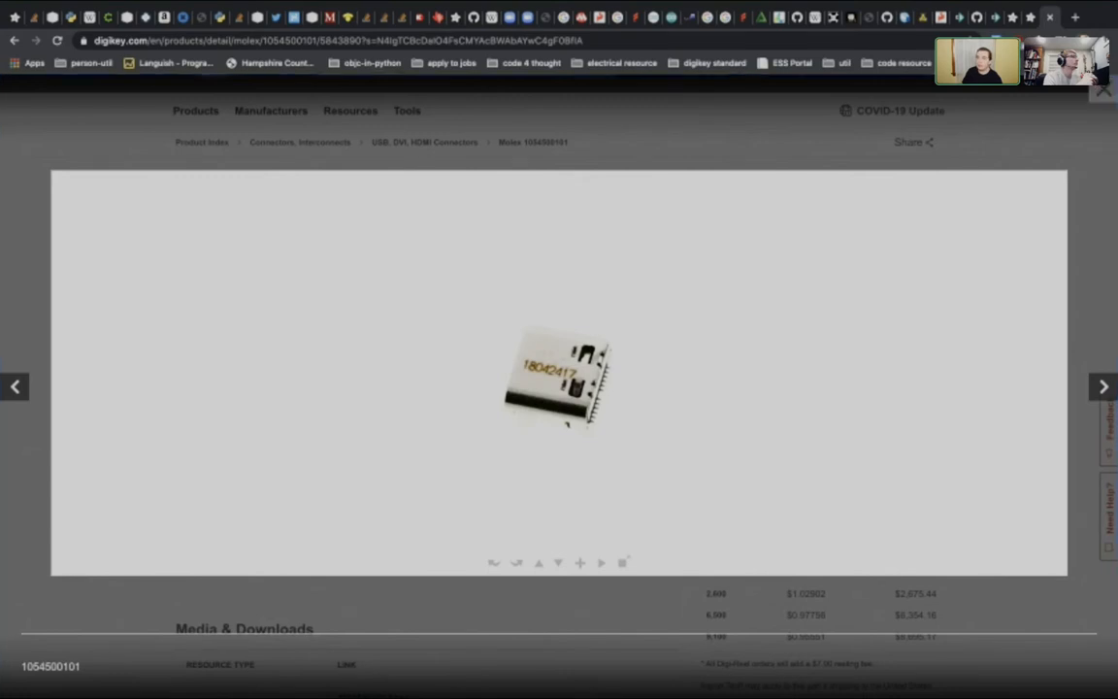
{"action": "key", "text": "Escape"}
{"action": "scroll", "coordinate": [559, 388], "scroll_direction": "down", "scroll_amount": 1}
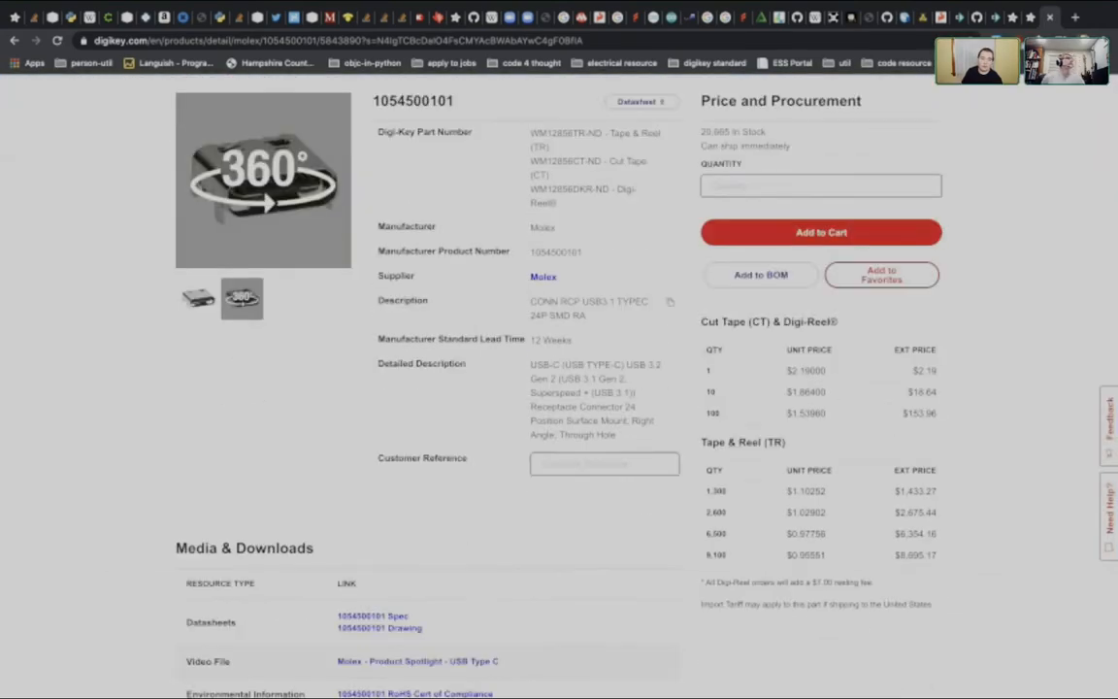
{"action": "scroll", "coordinate": [559, 388], "scroll_direction": "down", "scroll_amount": 3}
{"action": "left_click", "coordinate": [373, 394]}
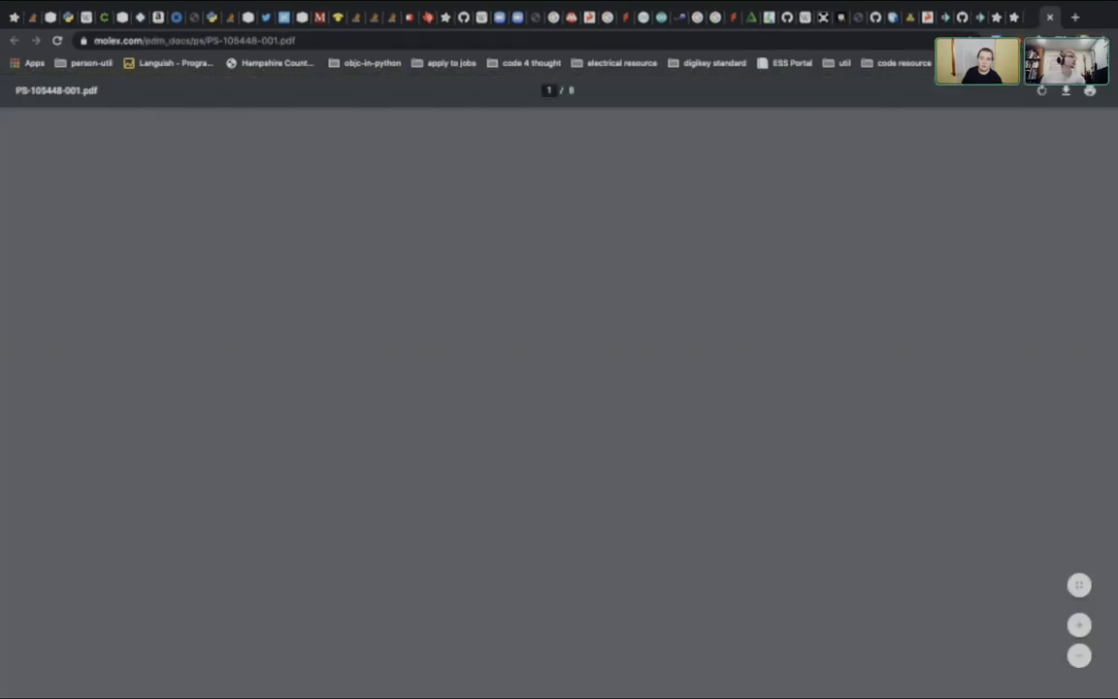
Step: Read through the Molex PS-105448-001 specification, examining the ratings and the electrical, mechanical and environmental requirements
{"action": "scroll", "coordinate": [507, 417], "scroll_direction": "down", "scroll_amount": 2}
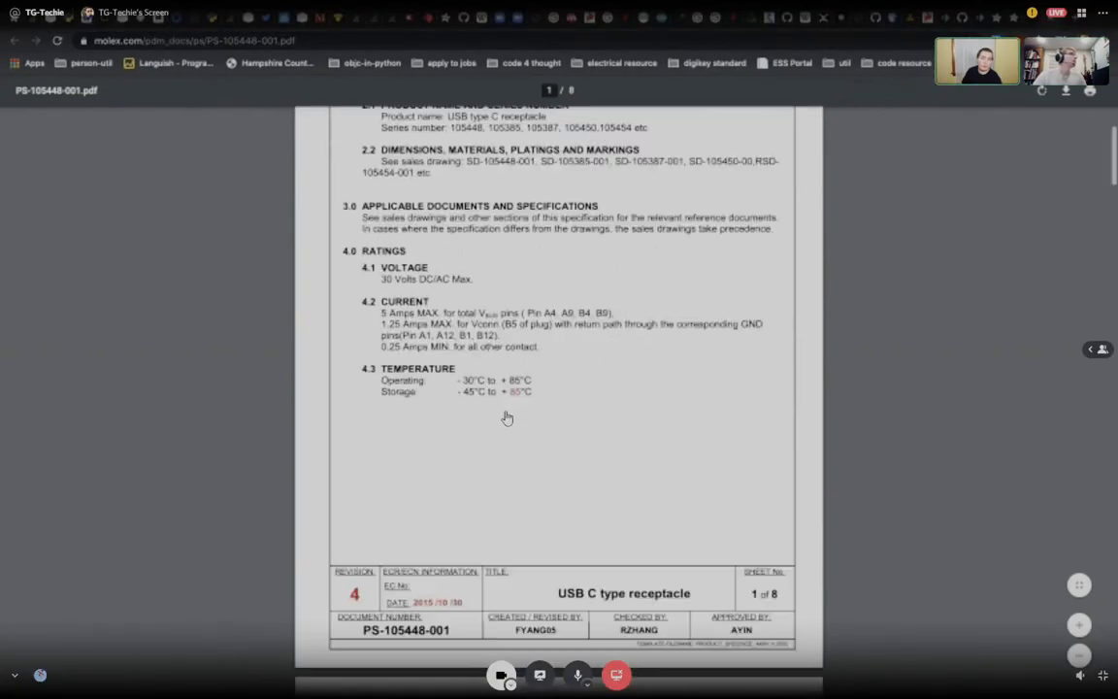
{"action": "scroll", "coordinate": [948, 436], "scroll_direction": "down", "scroll_amount": 5}
{"action": "scroll", "coordinate": [1105, 444], "scroll_direction": "down", "scroll_amount": 4}
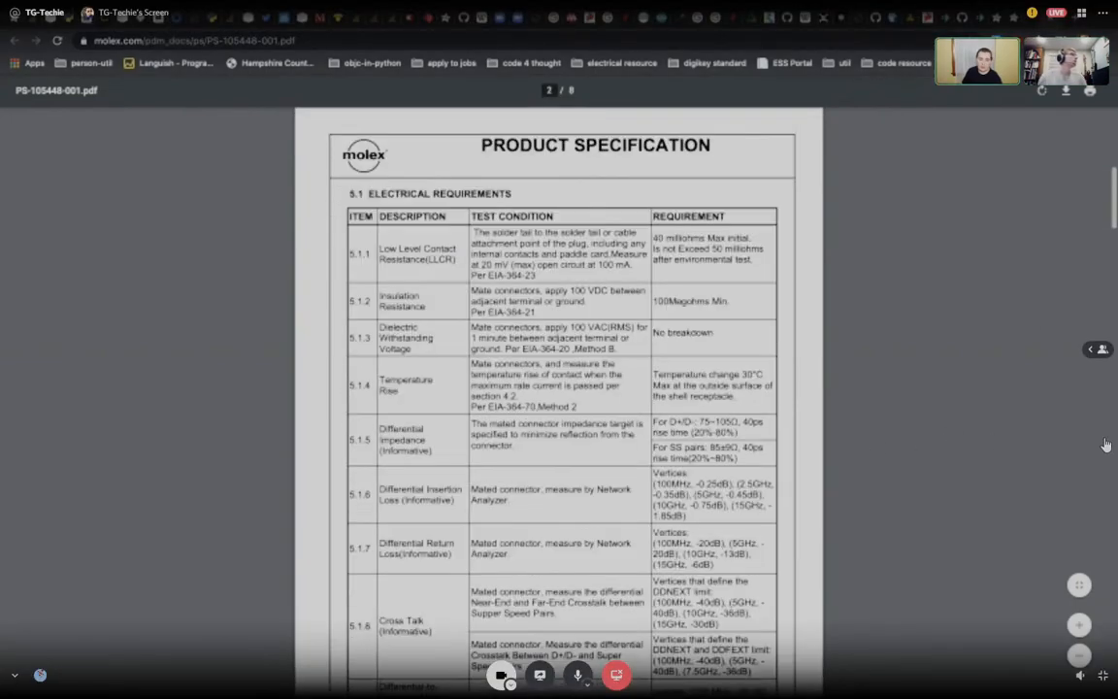
{"action": "scroll", "coordinate": [1106, 445], "scroll_direction": "down", "scroll_amount": 2}
{"action": "scroll", "coordinate": [559, 389], "scroll_direction": "down", "scroll_amount": 1}
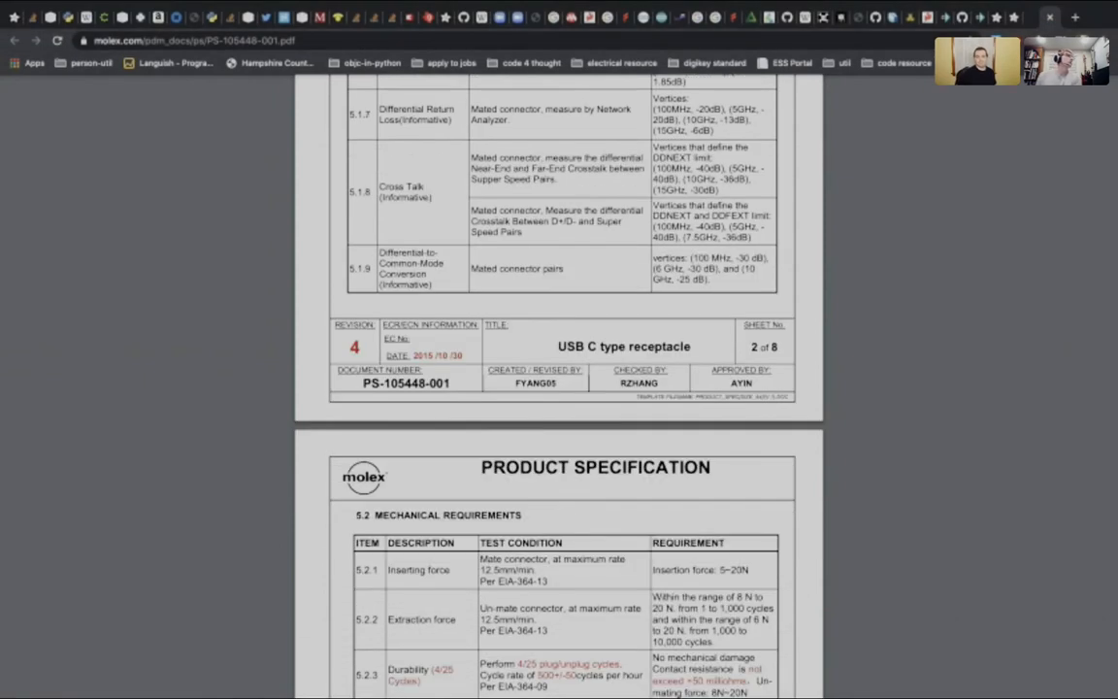
{"action": "scroll", "coordinate": [559, 388], "scroll_direction": "down", "scroll_amount": 1}
{"action": "scroll", "coordinate": [1098, 443], "scroll_direction": "down", "scroll_amount": 7}
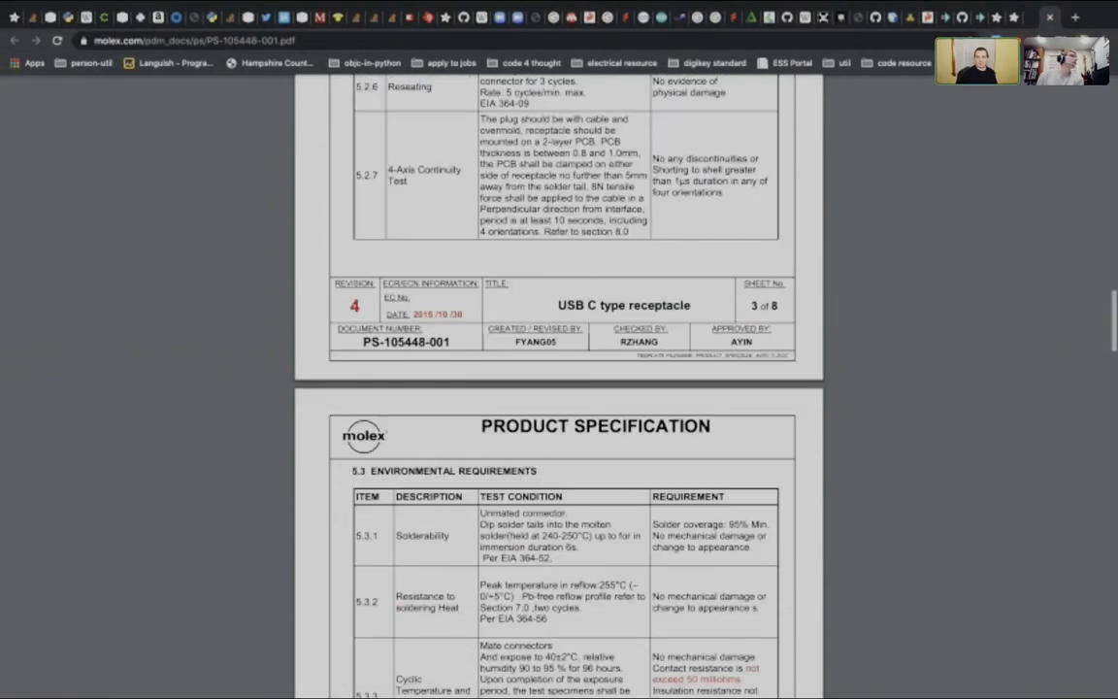
{"action": "scroll", "coordinate": [1098, 443], "scroll_direction": "down", "scroll_amount": 4}
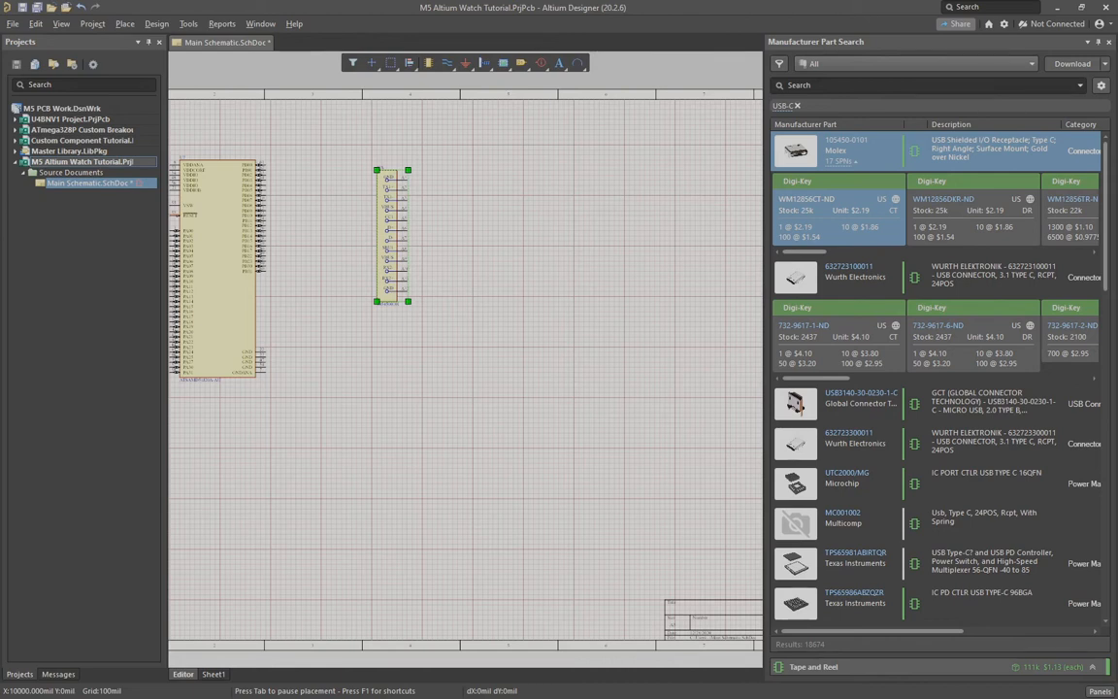
Step: Back in Altium Designer, collapse the supplier offers of both USB-C connectors and clear the USB-C search
{"action": "left_click", "coordinate": [864, 293]}
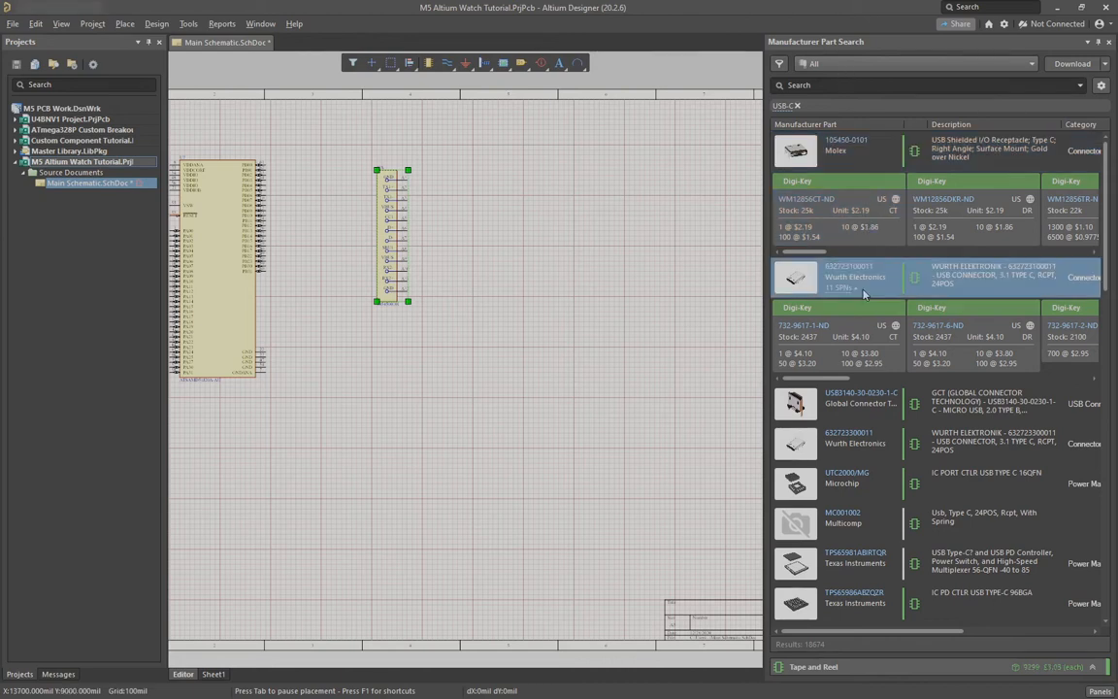
{"action": "left_click", "coordinate": [837, 143]}
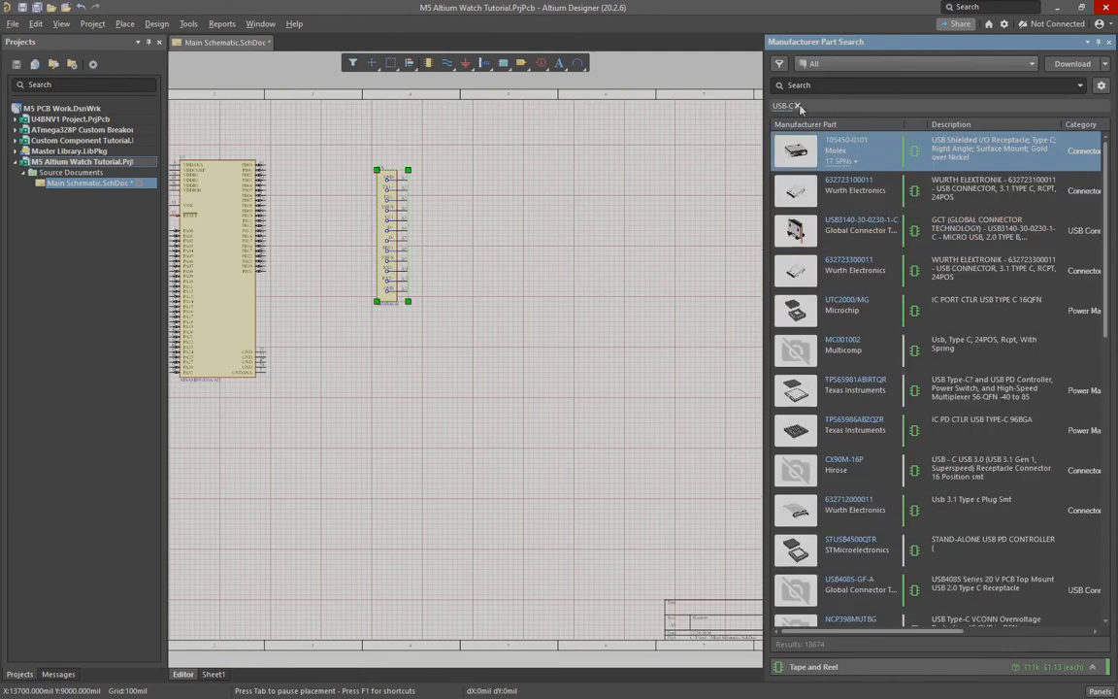
{"action": "left_click", "coordinate": [796, 105]}
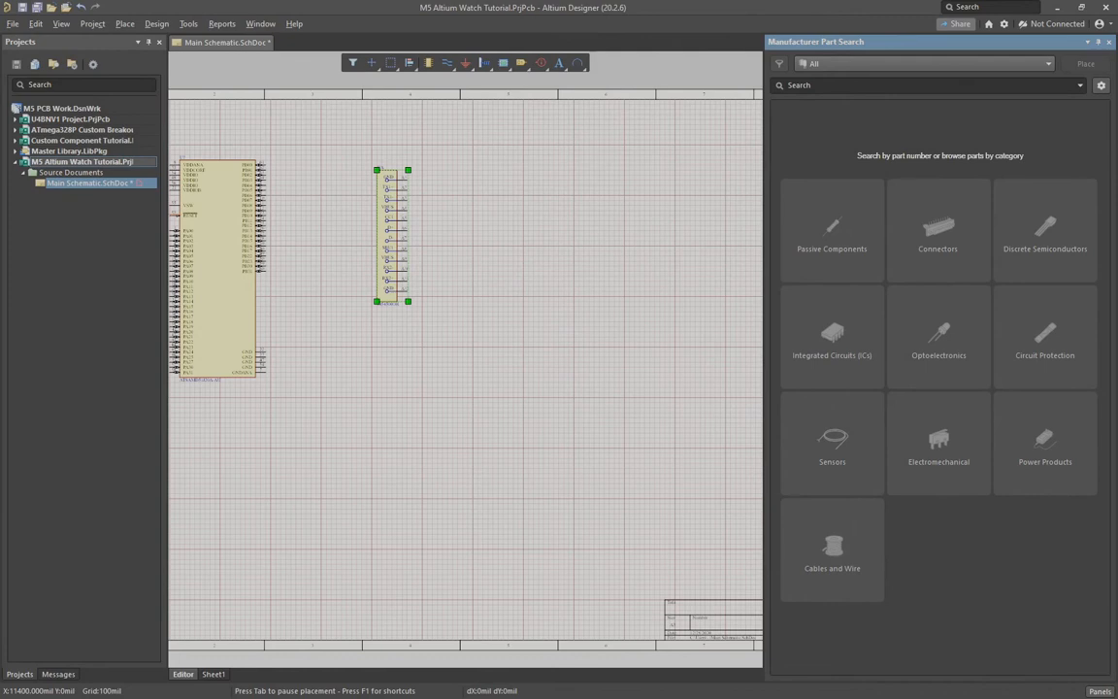
Step: Search the manufacturer parts for DMG341
{"action": "left_click", "coordinate": [846, 88]}
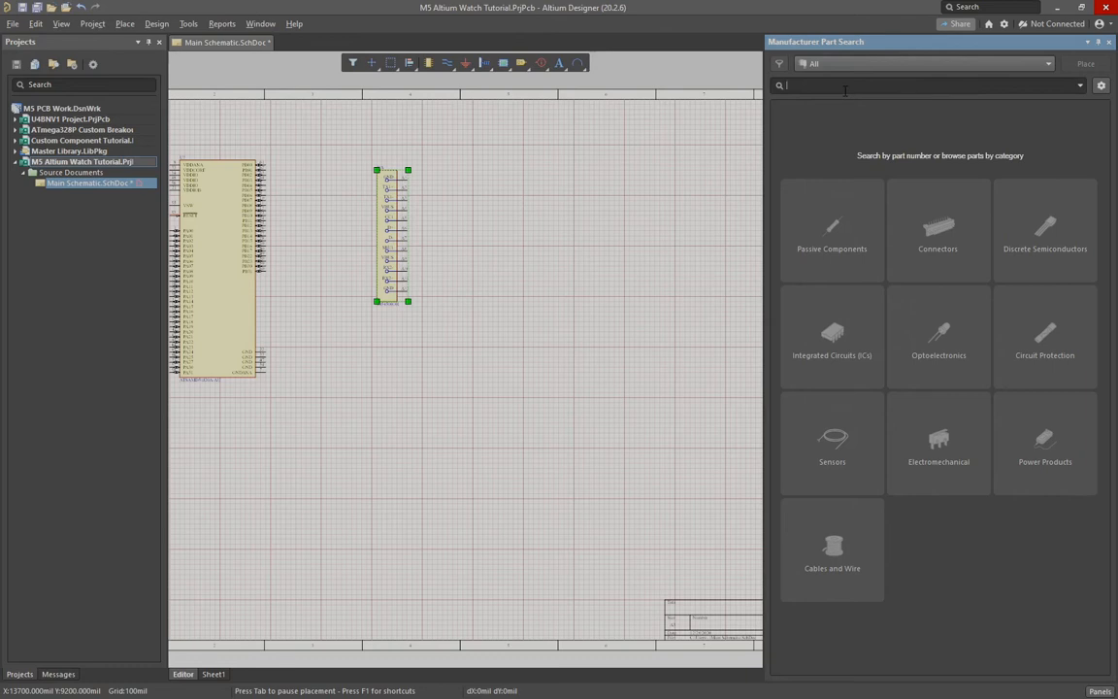
{"action": "type", "text": "DMG"}
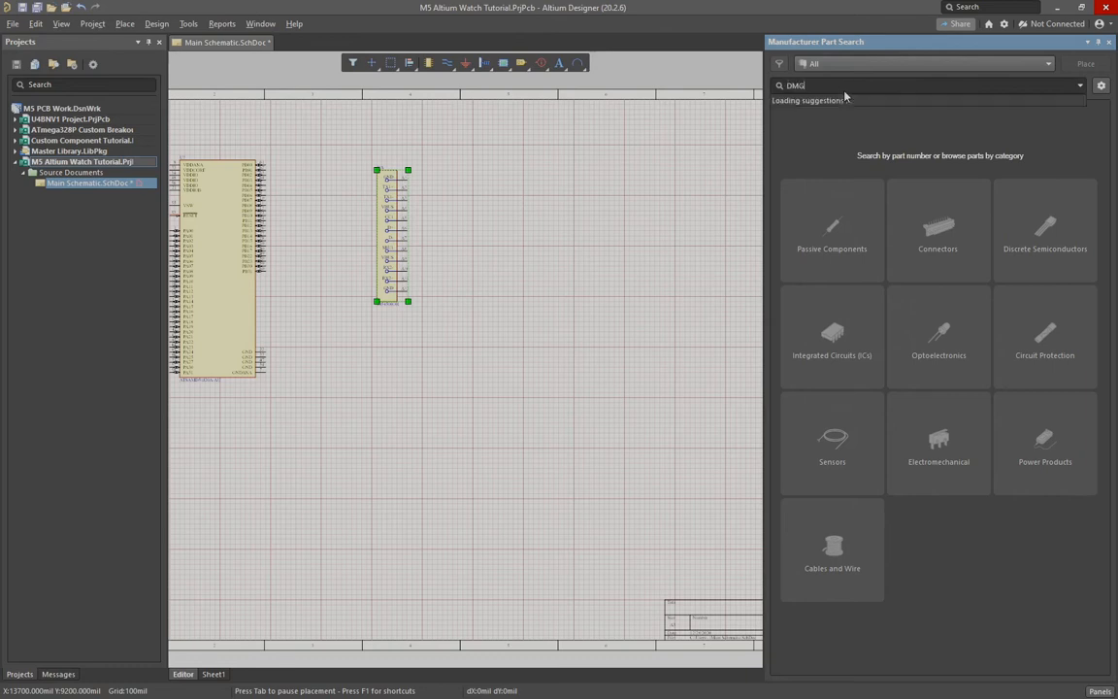
{"action": "type", "text": "341"}
{"action": "key", "text": "Return"}
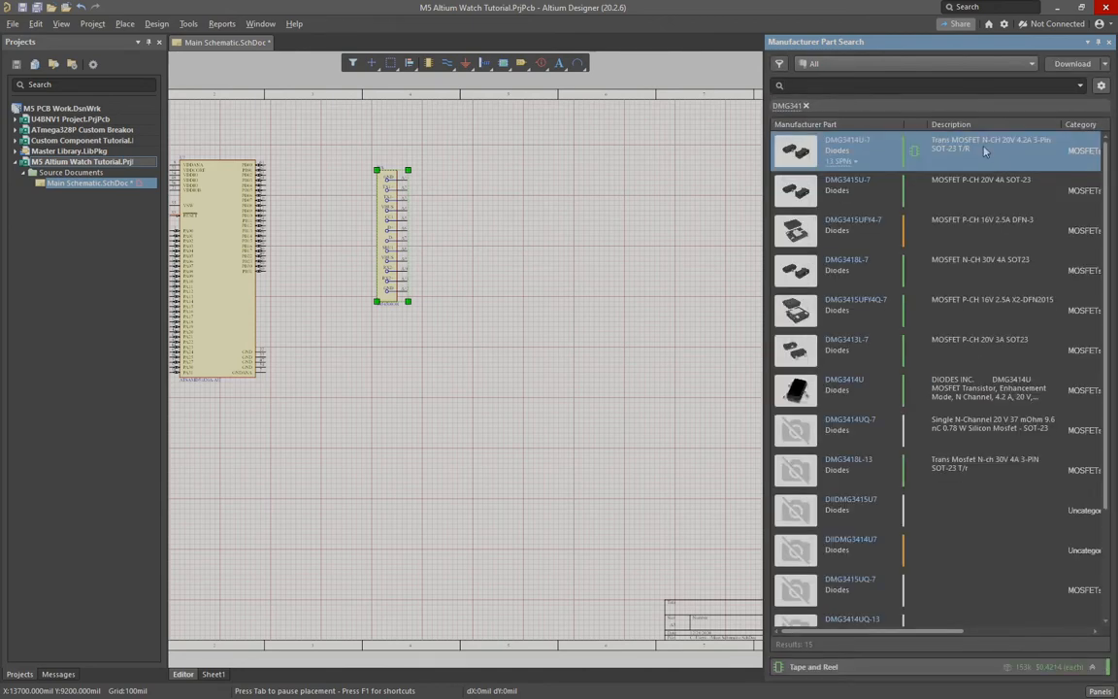
Step: Place one Diodes DMG3414U-7 N-channel MOSFET below the USB-C connector, then end the placement
{"action": "right_click", "coordinate": [885, 162]}
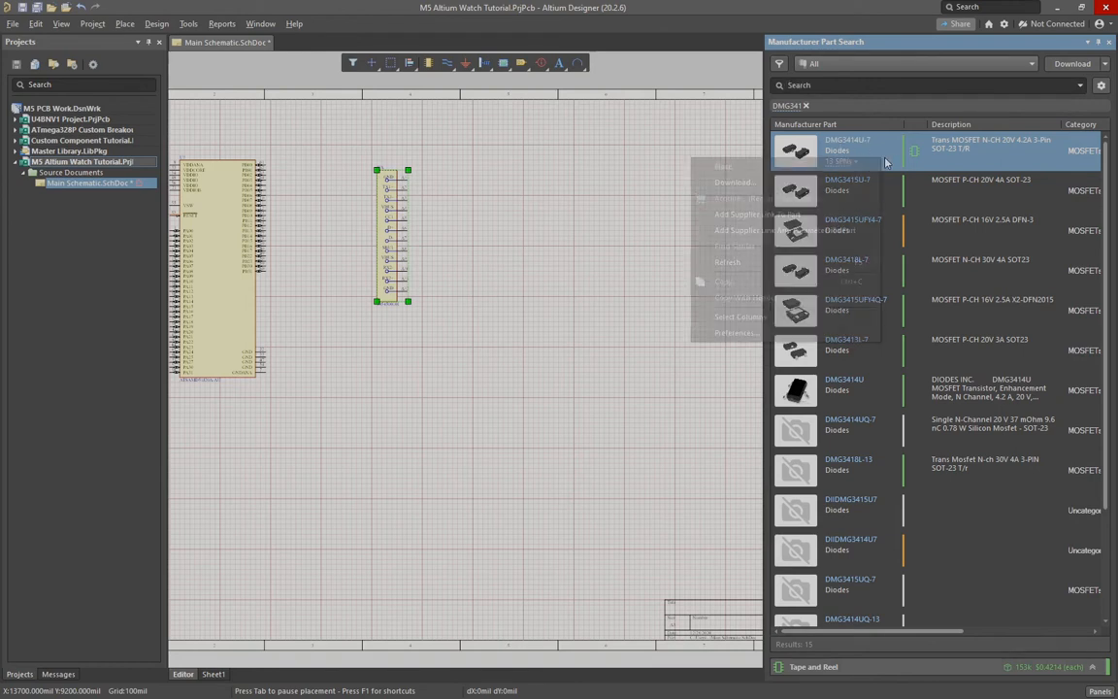
{"action": "left_click", "coordinate": [757, 169]}
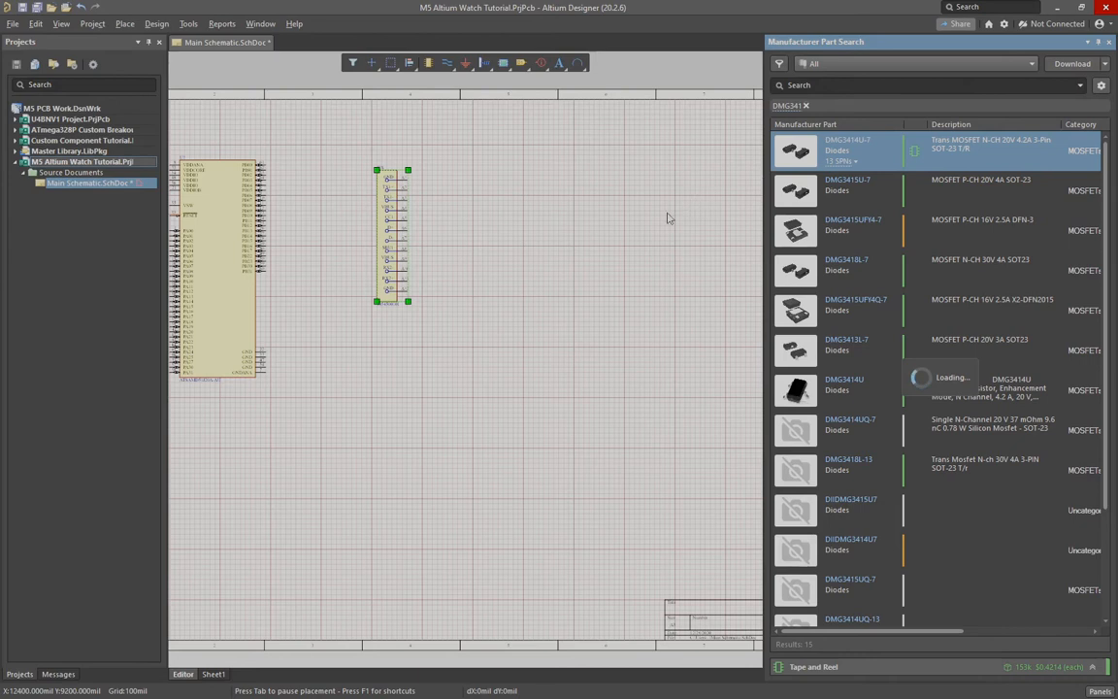
{"action": "left_click", "coordinate": [374, 363]}
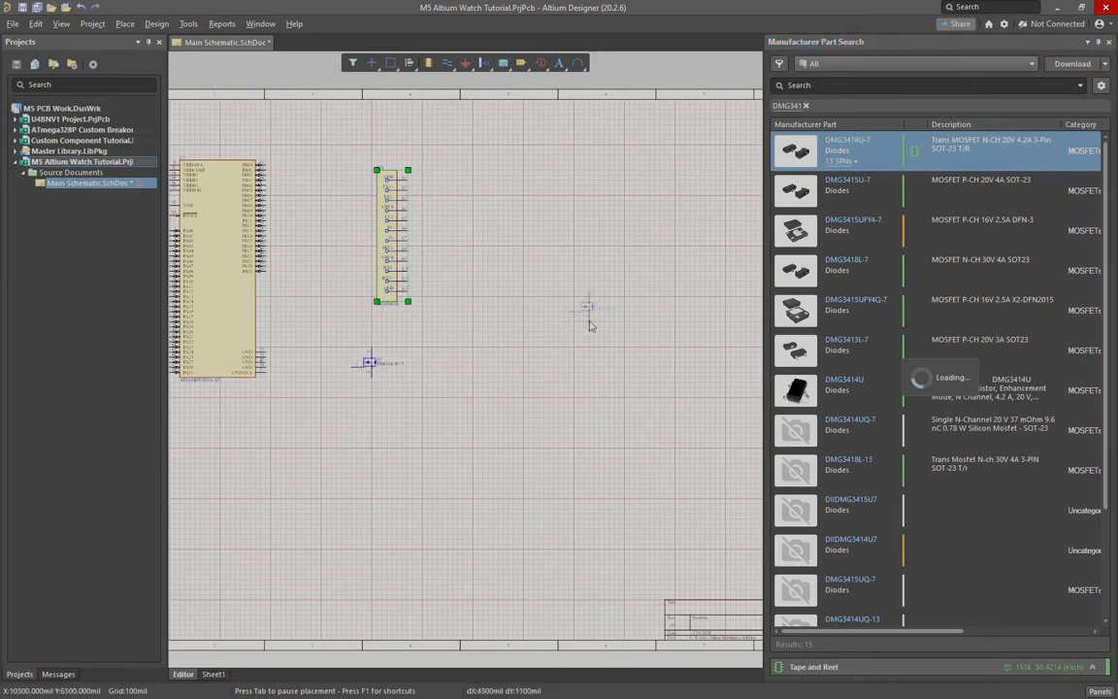
{"action": "key", "text": "Escape"}
Step: Clear the DMG341 search and search the manufacturer parts for MBR120
{"action": "left_click", "coordinate": [804, 105]}
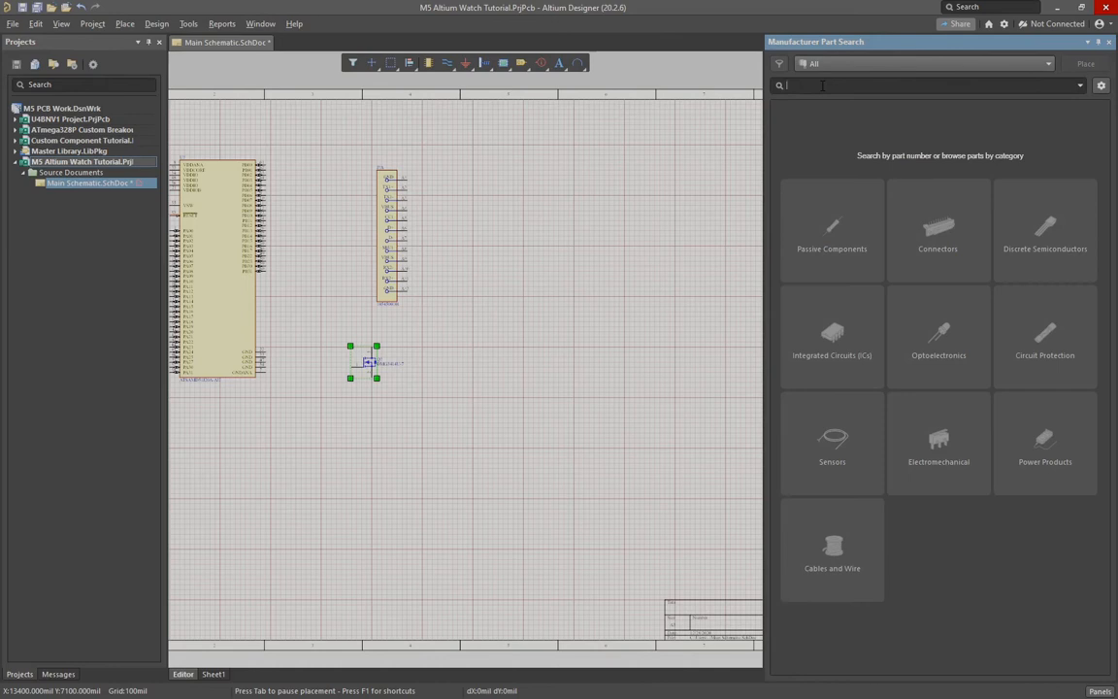
{"action": "type", "text": "MBR120"}
{"action": "key", "text": "Return"}
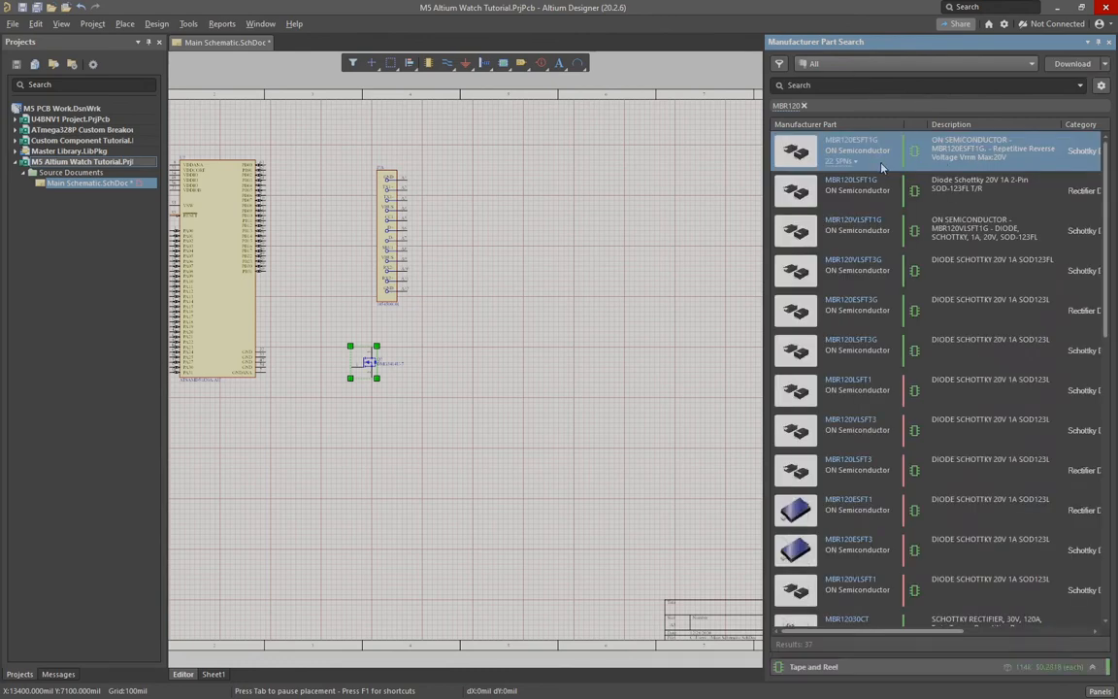
Step: Place the ON Semiconductor MBR120ESFT1G Schottky diode below the MOSFET and move both parts farther down the sheet
{"action": "right_click", "coordinate": [882, 168]}
{"action": "left_click", "coordinate": [708, 153]}
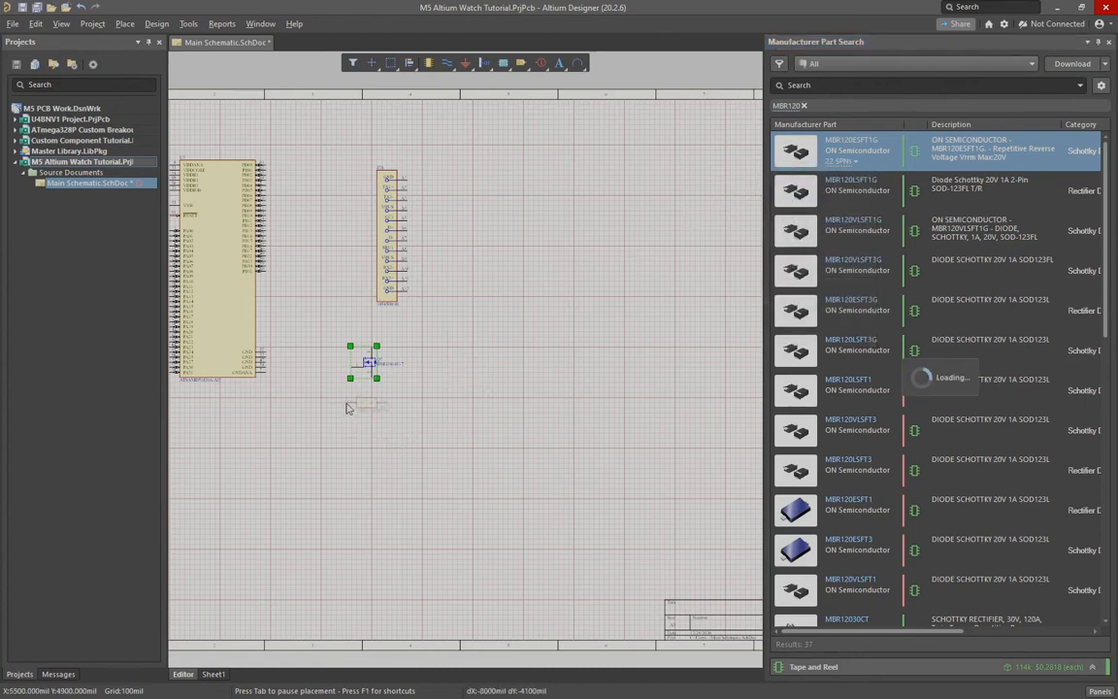
{"action": "left_click_drag", "start_coordinate": [281, 299], "coordinate": [442, 461]}
{"action": "left_click_drag", "start_coordinate": [371, 363], "coordinate": [496, 473]}
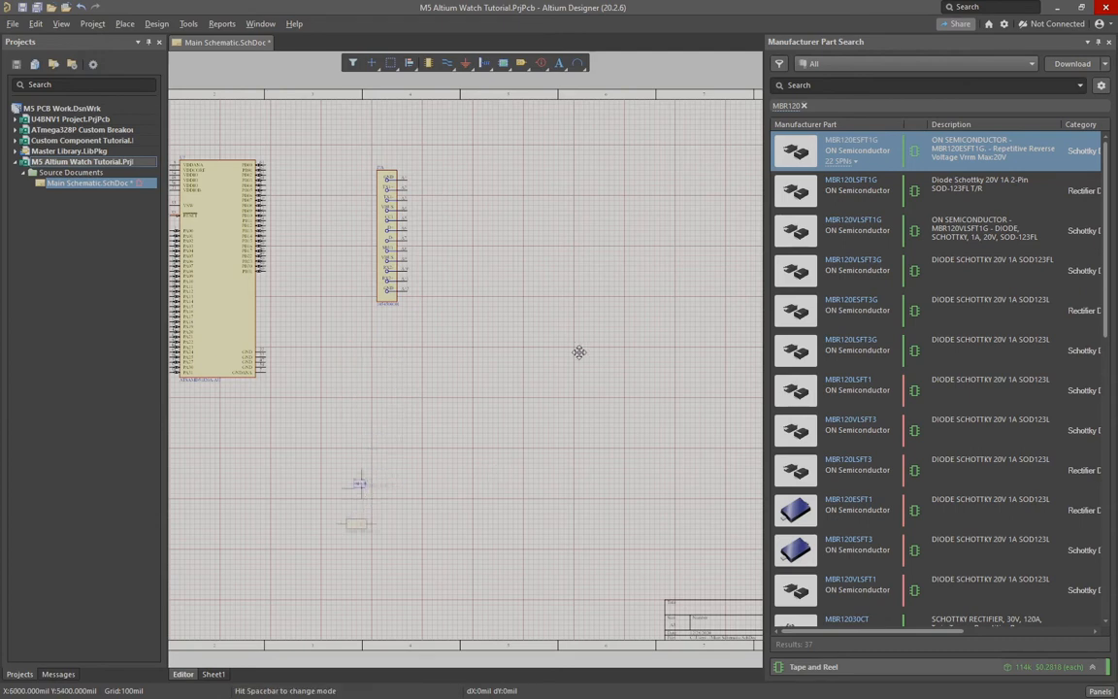
Step: Clear the MBR120 search and search the manufacturer parts for 5K 0603
{"action": "left_click", "coordinate": [804, 105]}
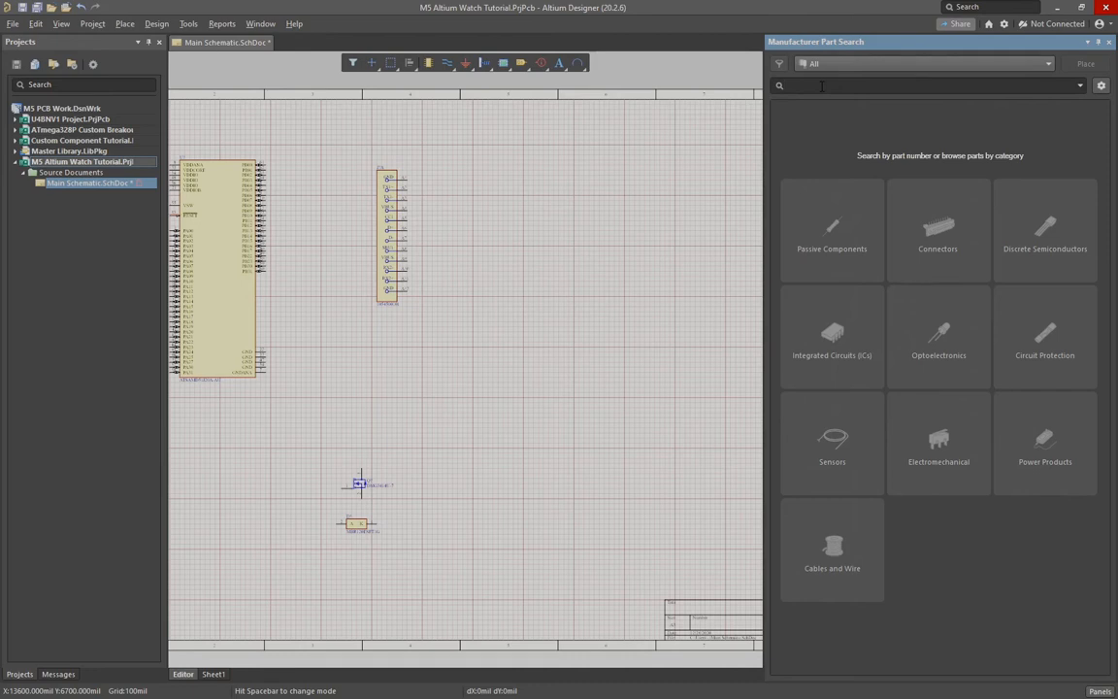
{"action": "type", "text": "S"}
{"action": "type", "text": "K"}
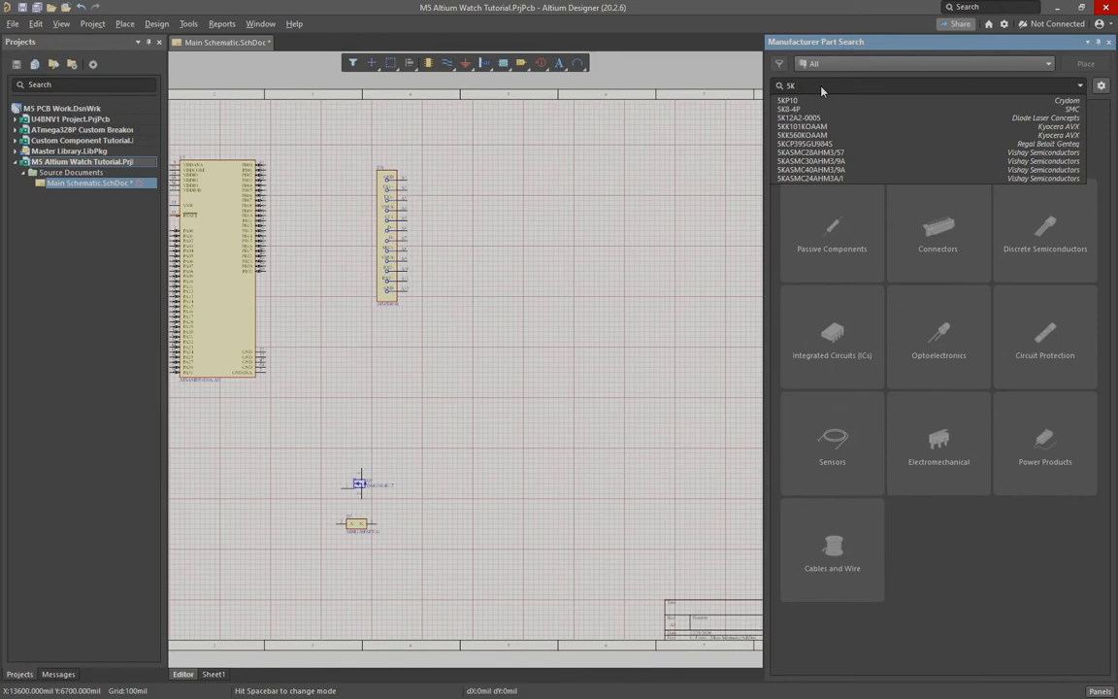
{"action": "type", "text": "0603"}
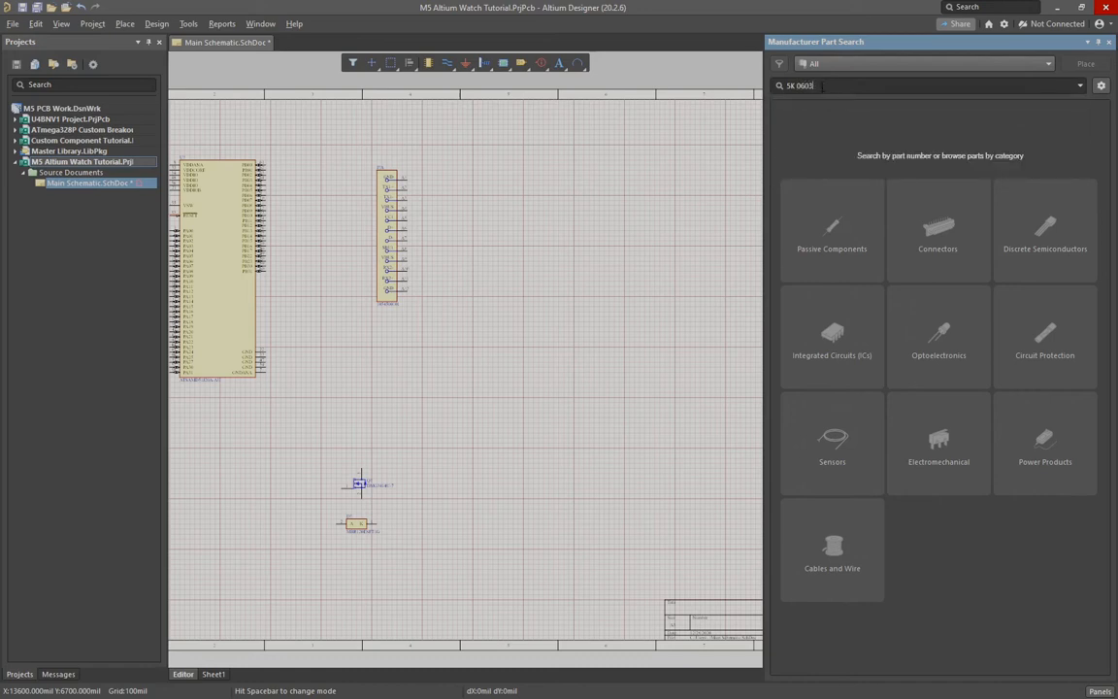
{"action": "key", "text": "Return"}
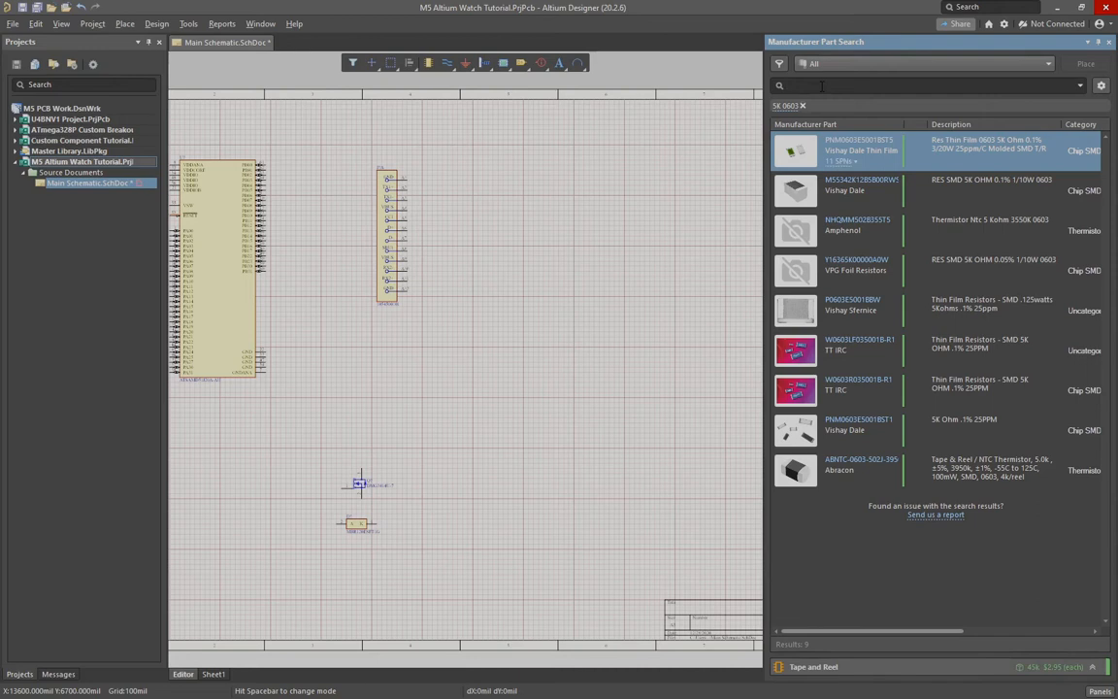
Step: Refine the manufacturer part search to resistor 5K 0603
{"action": "left_click", "coordinate": [791, 106]}
{"action": "key", "text": "BackSpace"}
{"action": "key", "text": "BackSpace"}
{"action": "key", "text": "BackSpace"}
{"action": "type", "text": "resistor 5K"}
{"action": "key", "text": "Return"}
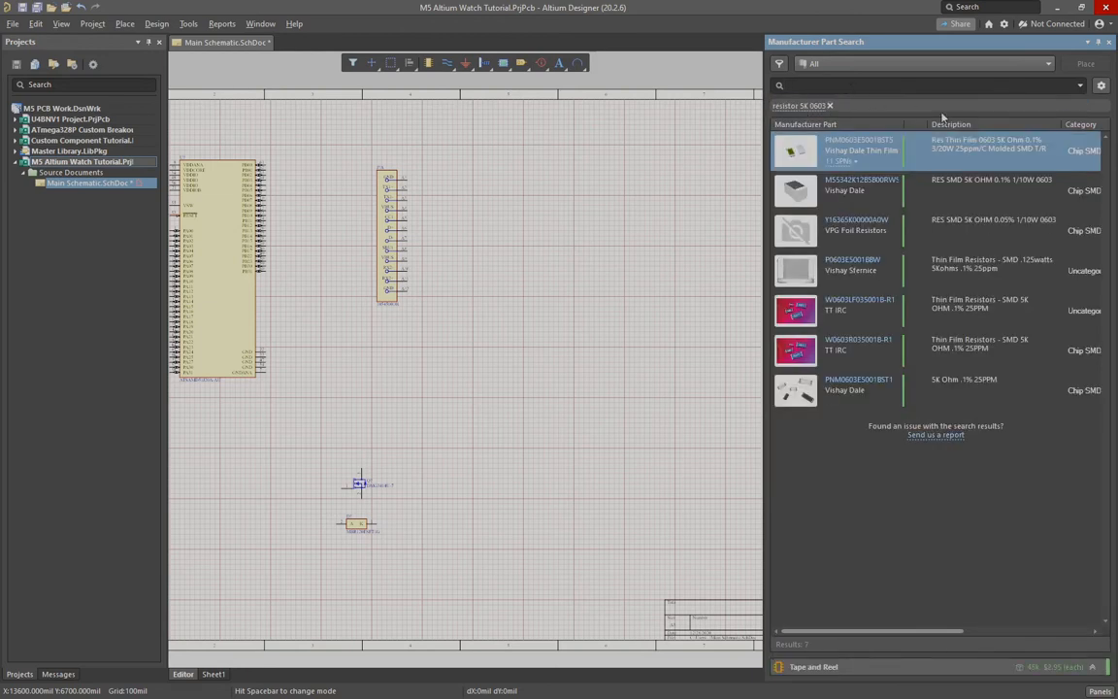
Step: Replace the resistor search with a manufacturer part search for chip res 0603
{"action": "left_click", "coordinate": [802, 110]}
{"action": "left_click_drag", "start_coordinate": [846, 86], "coordinate": [736, 84]}
{"action": "type", "text": "chip res 0603"}
{"action": "key", "text": "Return"}
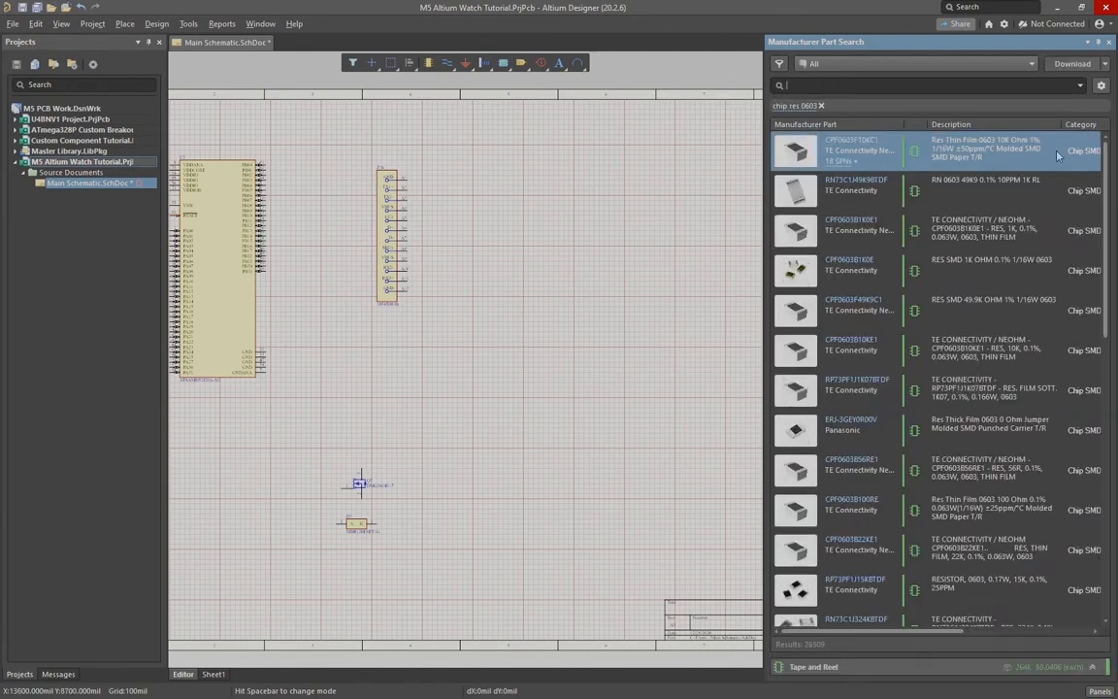
Step: Filter the 0603 chip resistor results to a resistance of 4.7k
{"action": "left_click", "coordinate": [778, 63]}
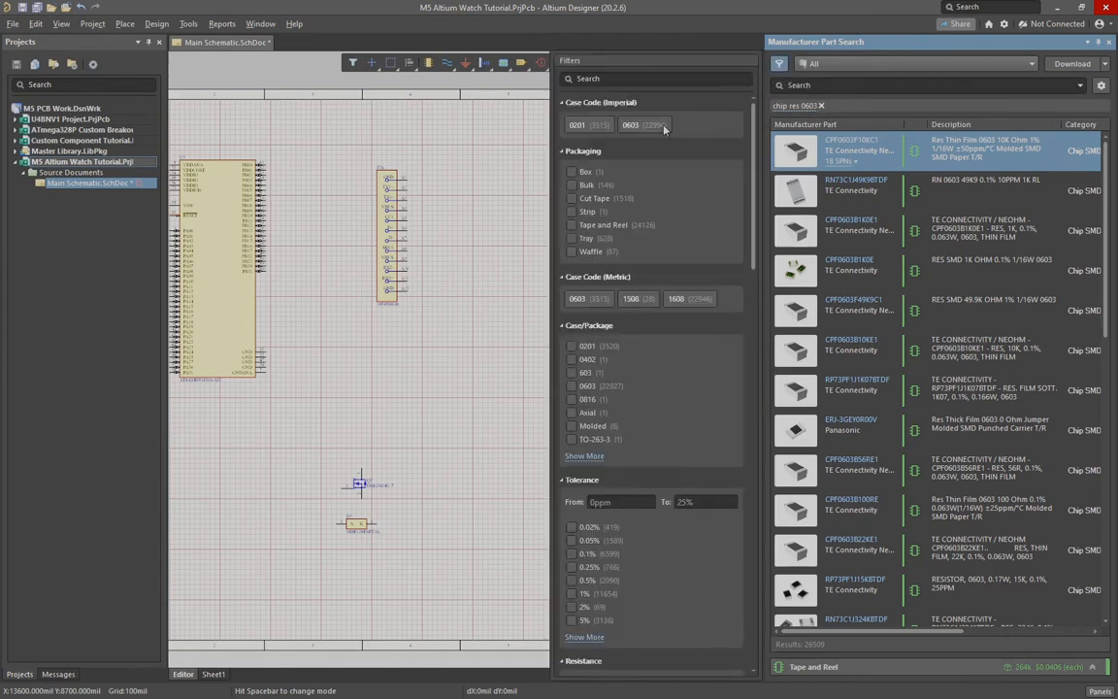
{"action": "scroll", "coordinate": [641, 287], "scroll_direction": "down", "scroll_amount": 2}
{"action": "scroll", "coordinate": [653, 295], "scroll_direction": "down", "scroll_amount": 5}
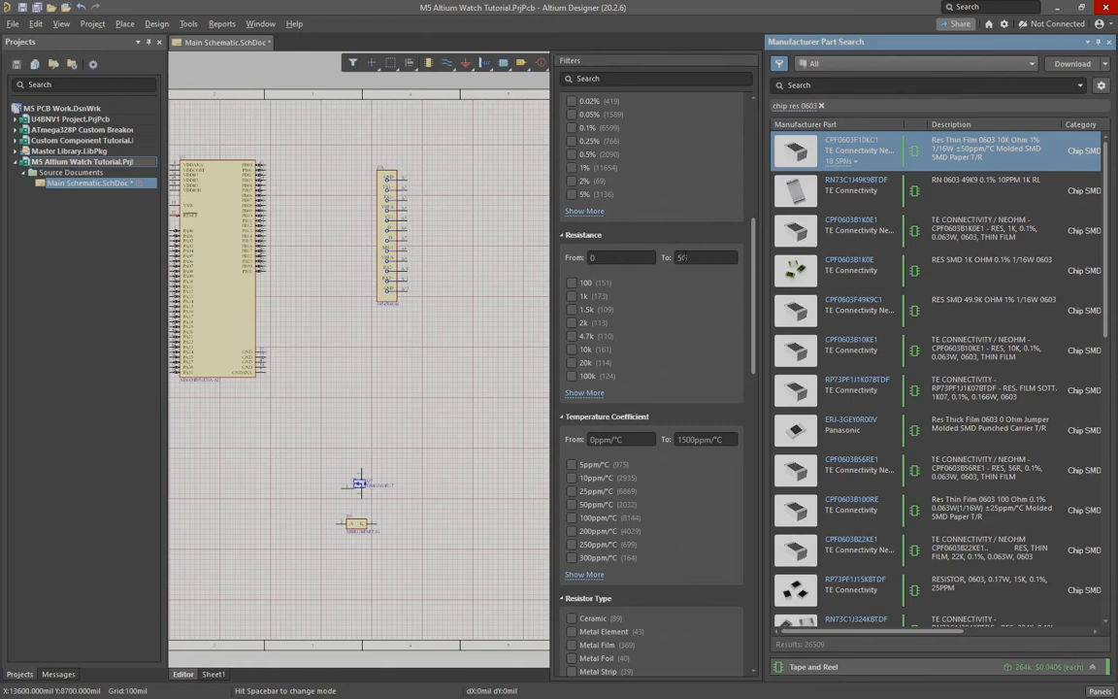
{"action": "left_click", "coordinate": [571, 336]}
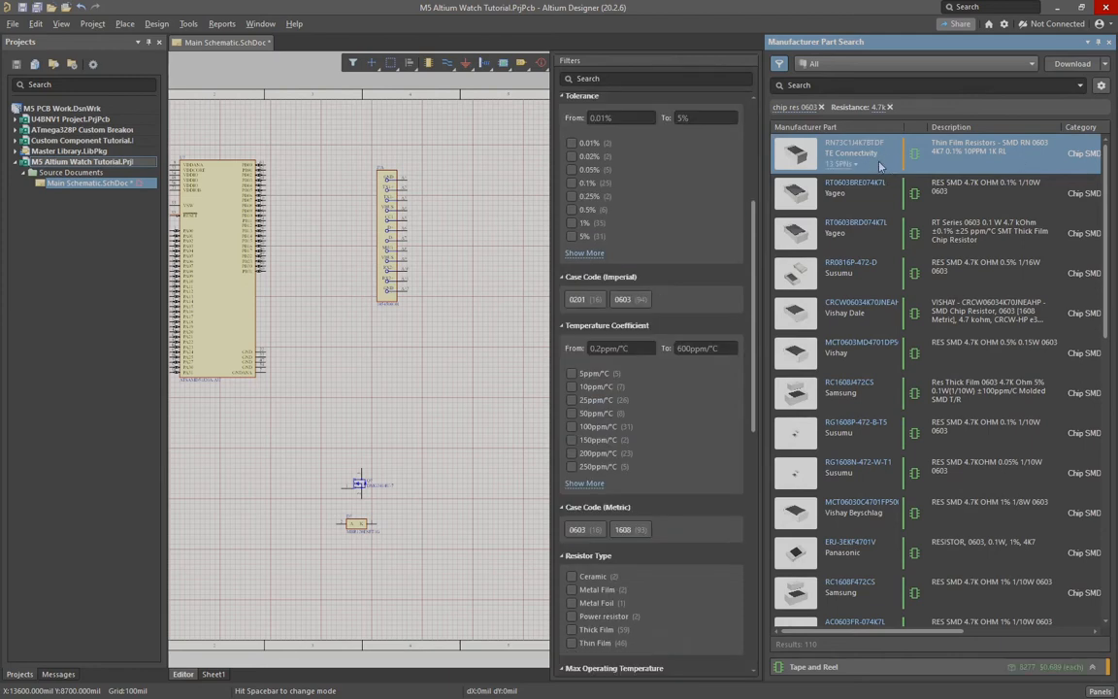
Step: Place the TE Connectivity 4.7k 0603 thin film resistor below the diode and move it with the MOSFET and diode beside the title block
{"action": "left_click", "coordinate": [1000, 164]}
{"action": "right_click", "coordinate": [1000, 164]}
{"action": "left_click", "coordinate": [827, 169]}
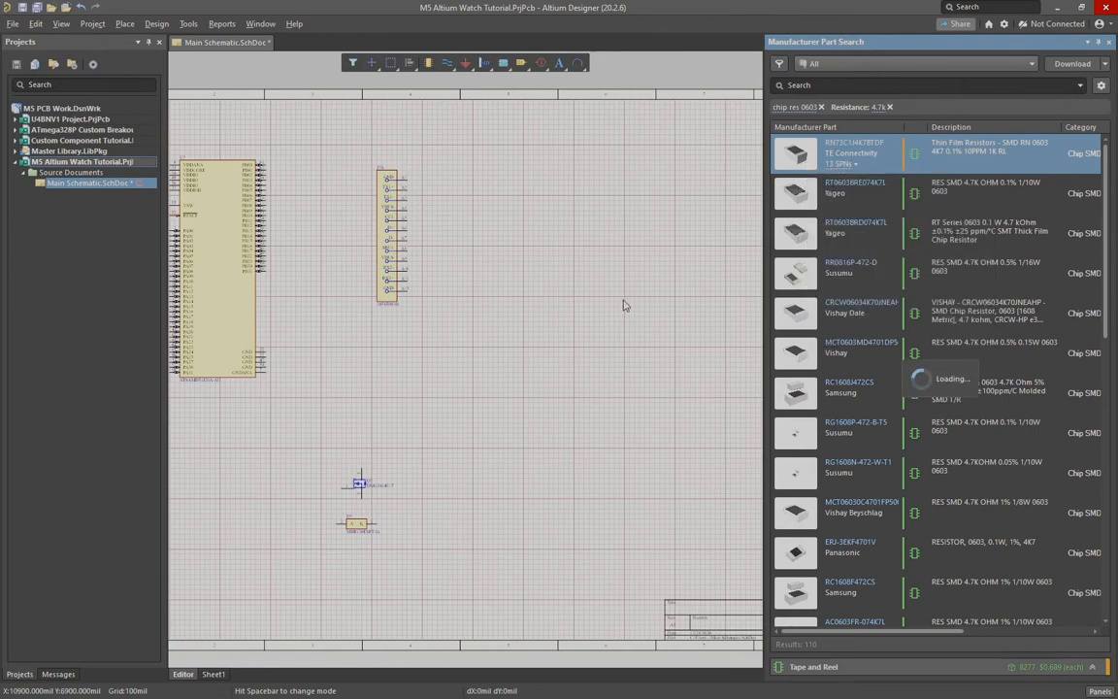
{"action": "left_click", "coordinate": [338, 557]}
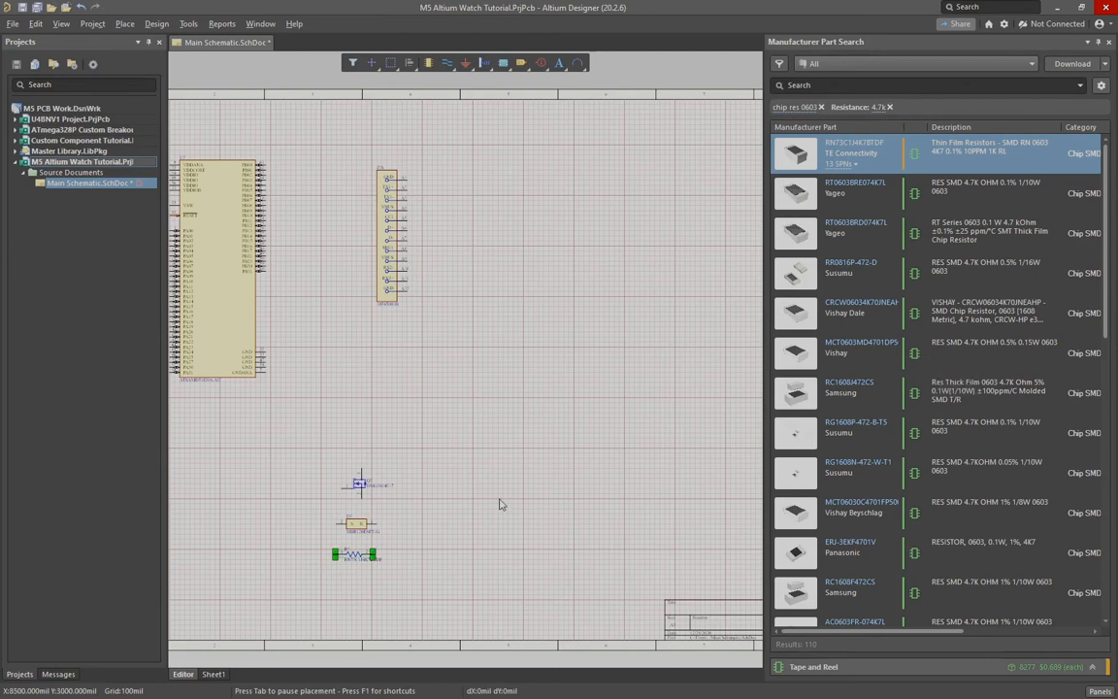
{"action": "left_click_drag", "start_coordinate": [297, 454], "coordinate": [442, 586]}
{"action": "left_click_drag", "start_coordinate": [355, 523], "coordinate": [564, 529]}
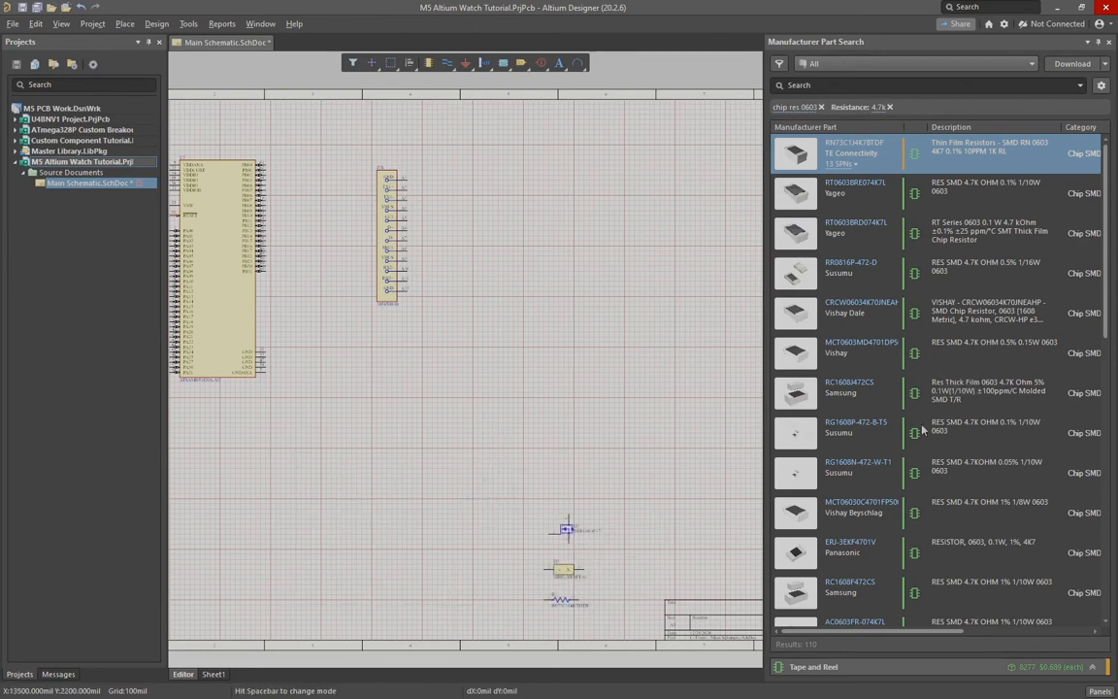
Step: Clear the chip res 0603 search and its 4.7k resistance filter from the manufacturer part search
{"action": "left_click", "coordinate": [822, 107]}
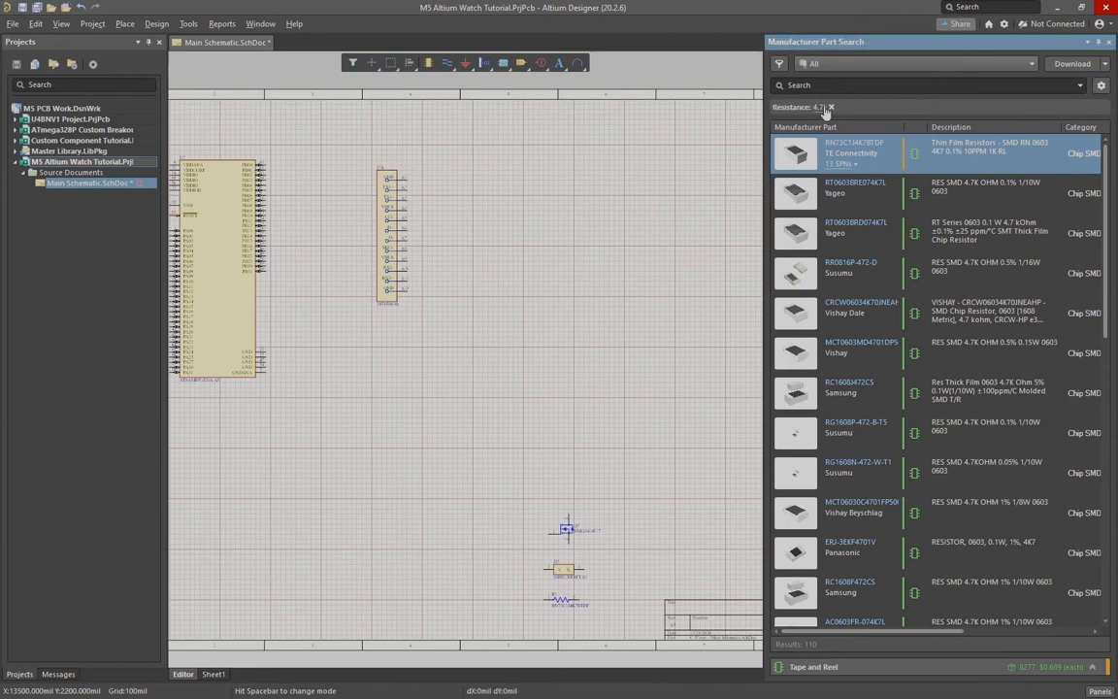
{"action": "left_click", "coordinate": [826, 108]}
{"action": "left_click", "coordinate": [820, 84]}
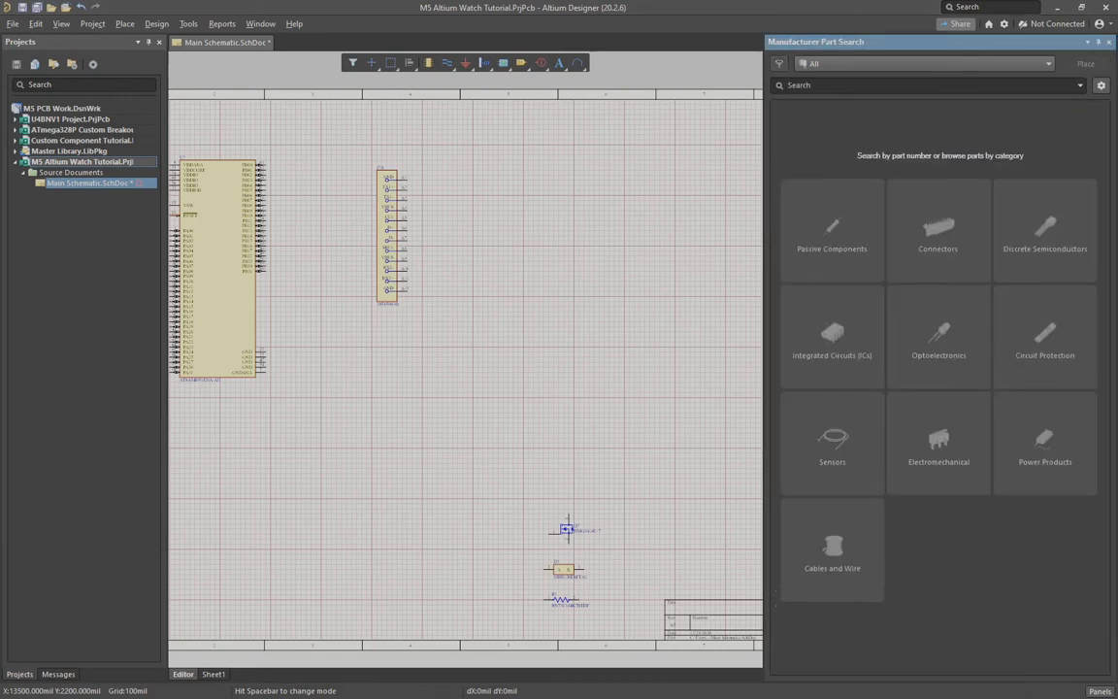
{"action": "left_click", "coordinate": [564, 569]}
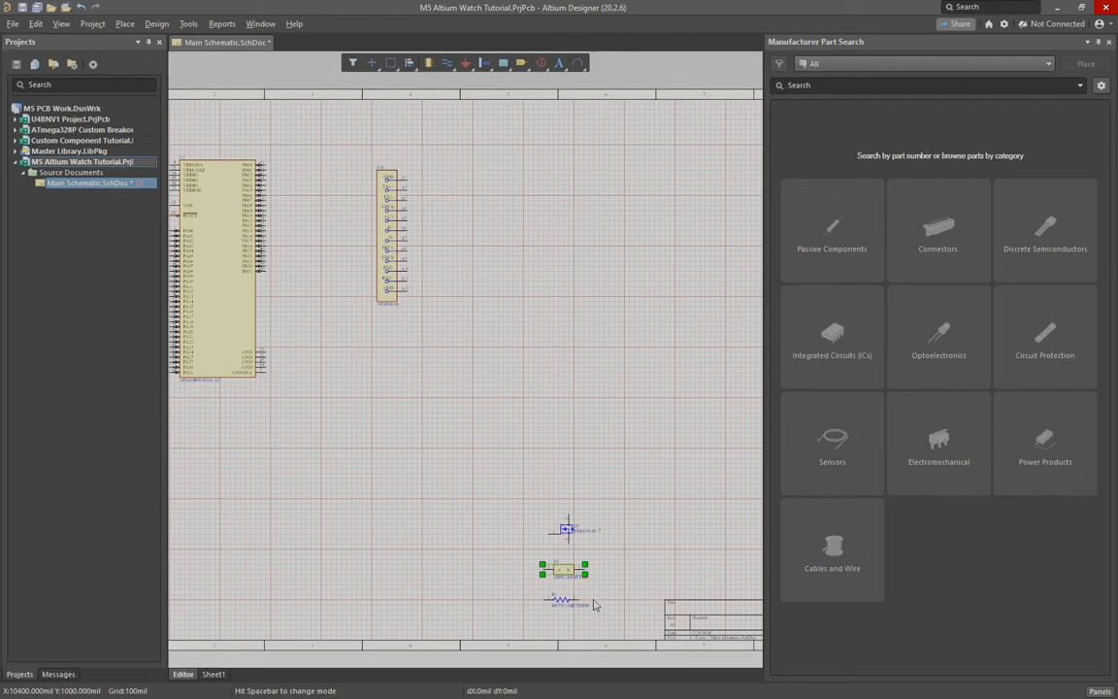
{"action": "scroll", "coordinate": [594, 598], "scroll_direction": "up", "scroll_amount": 5, "text": "ctrl"}
{"action": "right_click_drag", "start_coordinate": [604, 597], "coordinate": [620, 539]}
{"action": "left_click", "coordinate": [336, 551]}
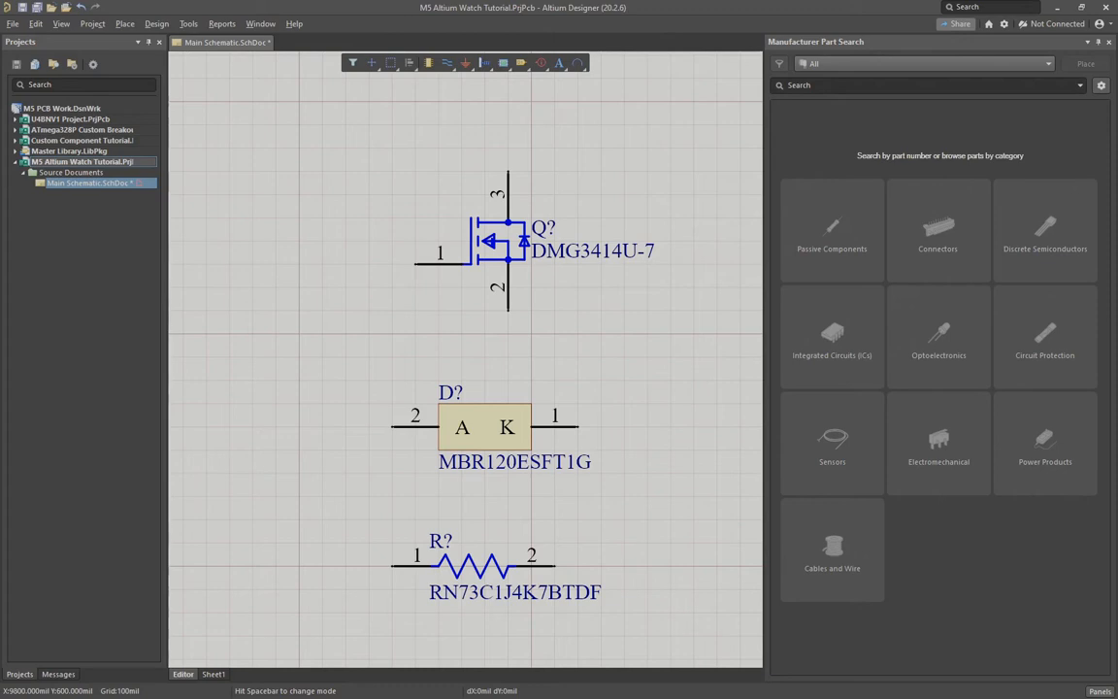
Step: Search the manufacturer parts for 3.3V regulator and expand the supplier offers of the STMicroelectronics LD1117AS33TR
{"action": "left_click", "coordinate": [828, 85]}
{"action": "type", "text": "3.3V regul"}
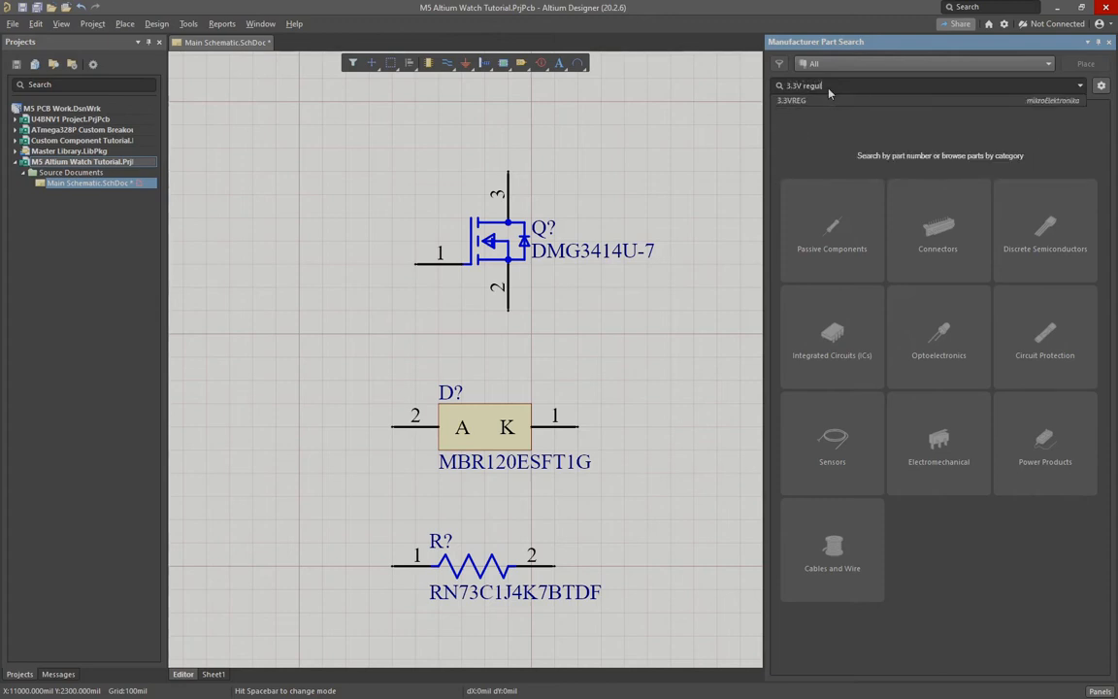
{"action": "type", "text": "ator"}
{"action": "key", "text": "Return"}
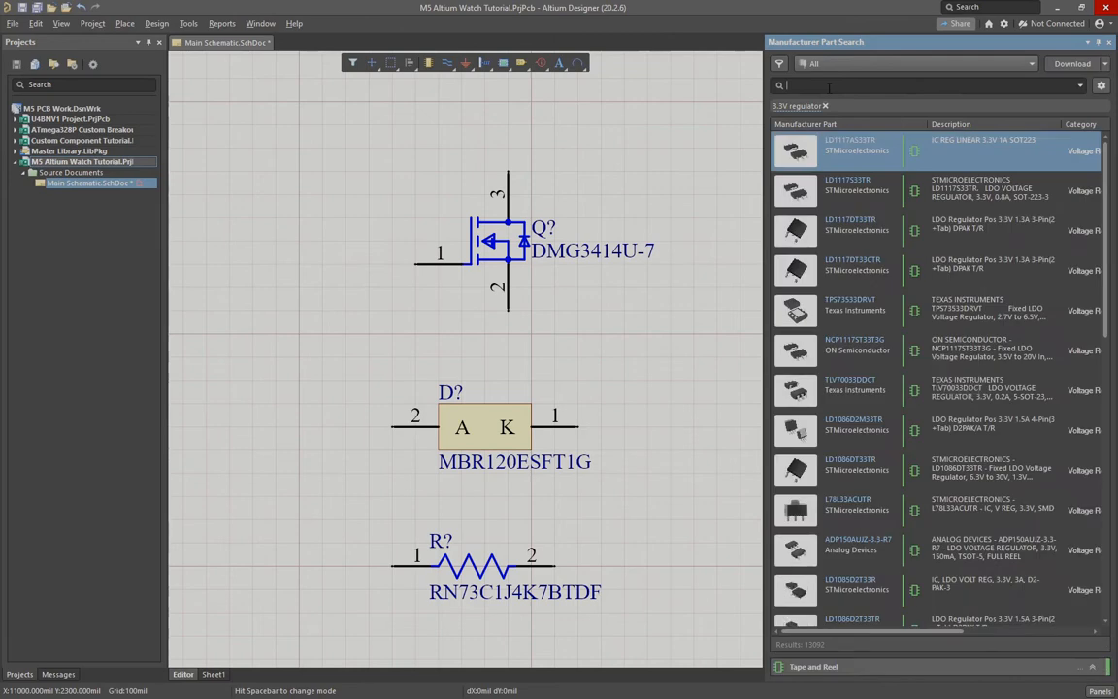
{"action": "scroll", "coordinate": [519, 334], "scroll_direction": "down", "scroll_amount": 2, "text": "ctrl"}
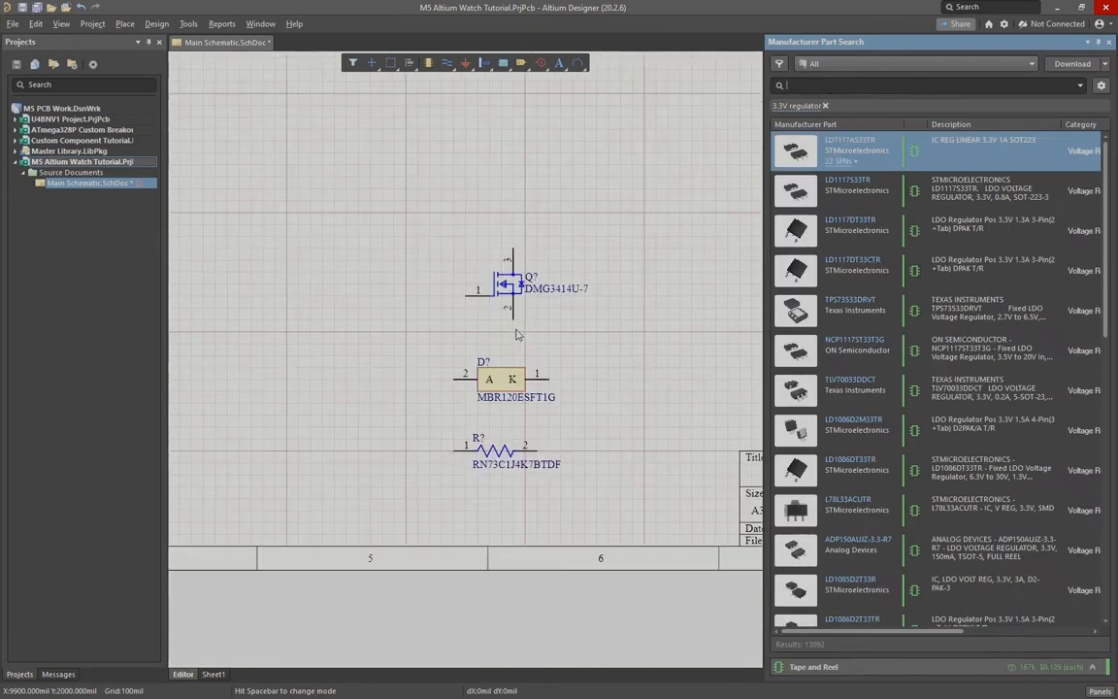
{"action": "scroll", "coordinate": [517, 334], "scroll_direction": "down", "scroll_amount": 3, "text": "ctrl"}
{"action": "right_click_drag", "start_coordinate": [471, 253], "coordinate": [598, 475]}
{"action": "scroll", "coordinate": [546, 389], "scroll_direction": "down", "scroll_amount": 1, "text": "ctrl"}
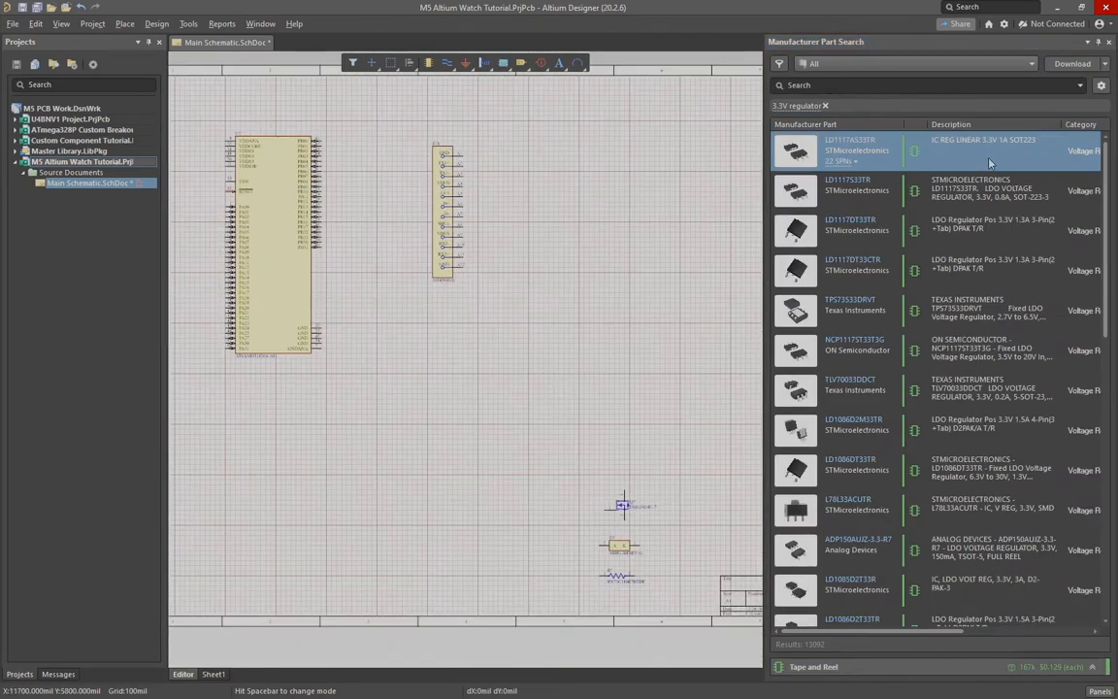
{"action": "left_click", "coordinate": [846, 163]}
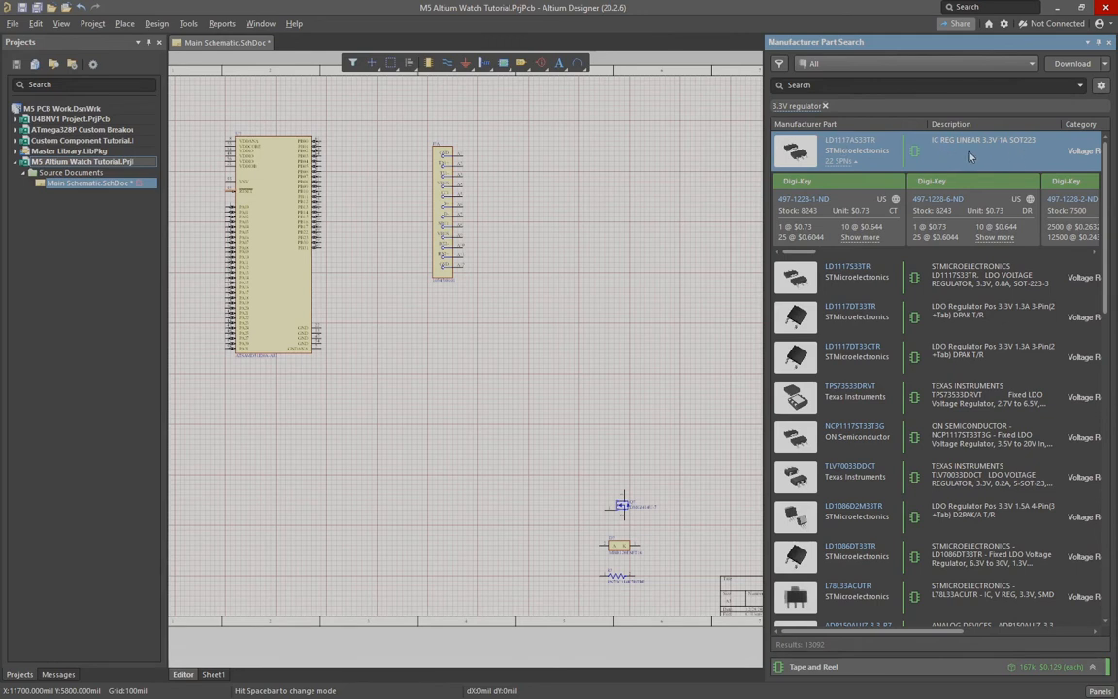
{"action": "left_click", "coordinate": [831, 86]}
{"action": "type", "text": "AP2112"}
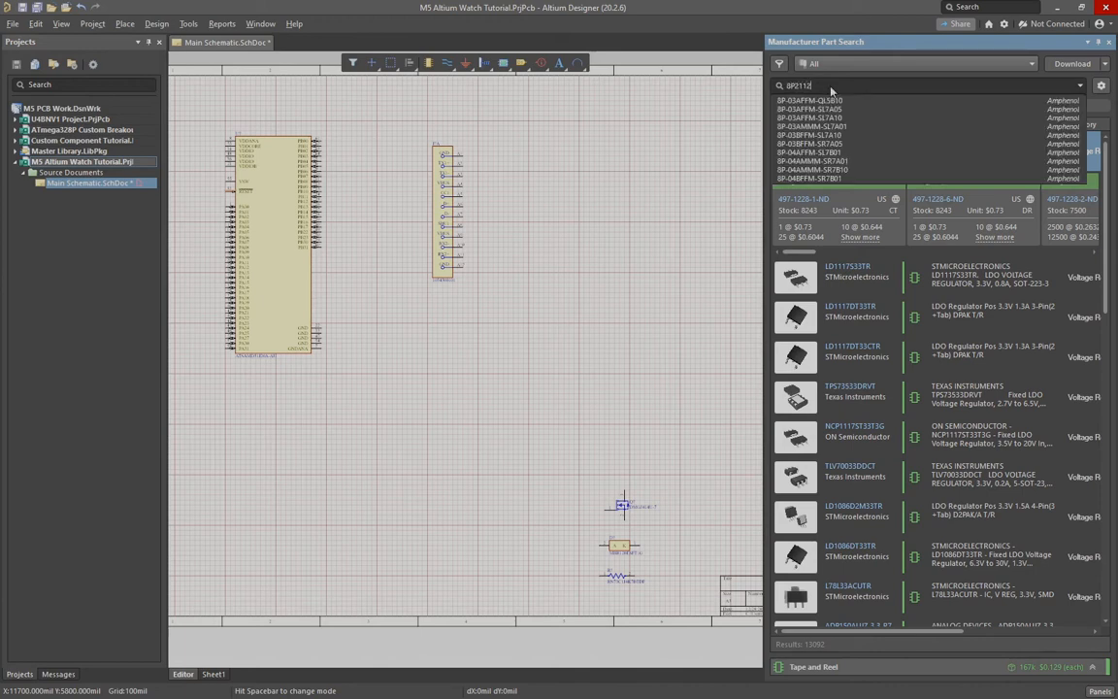
{"action": "key", "text": "Return"}
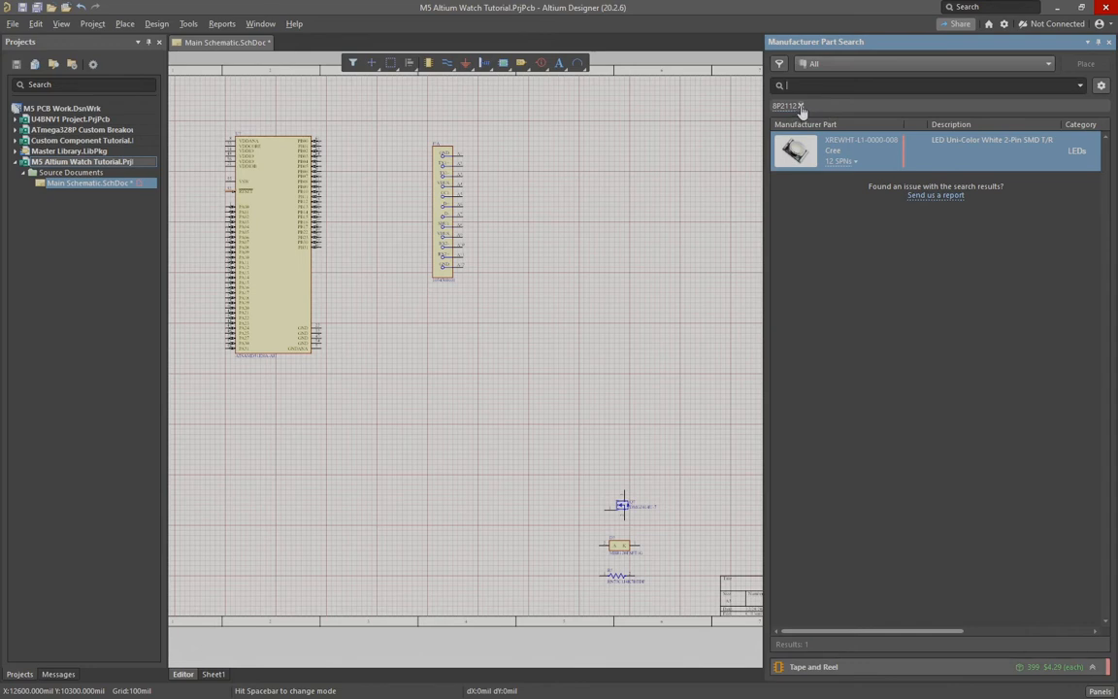
{"action": "left_click", "coordinate": [801, 107]}
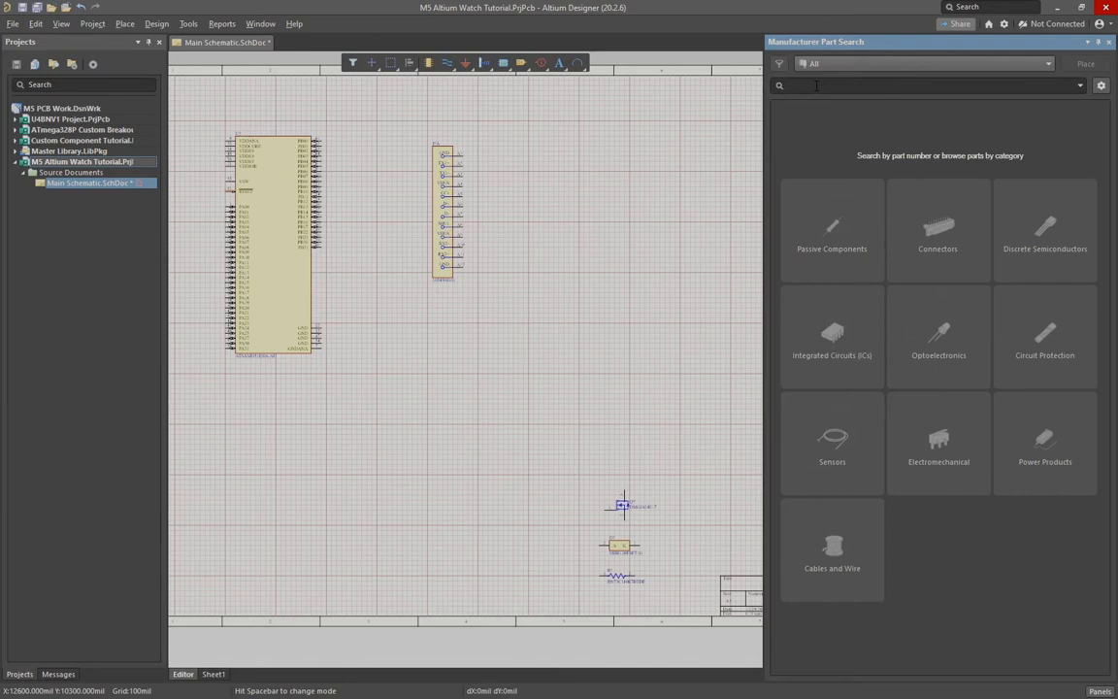
Step: Search for AP2112, place the Diodes AP2112K-3.3TRG1 3.3V regulator to the right of the USB-C connector, and clear the search
{"action": "type", "text": "2112"}
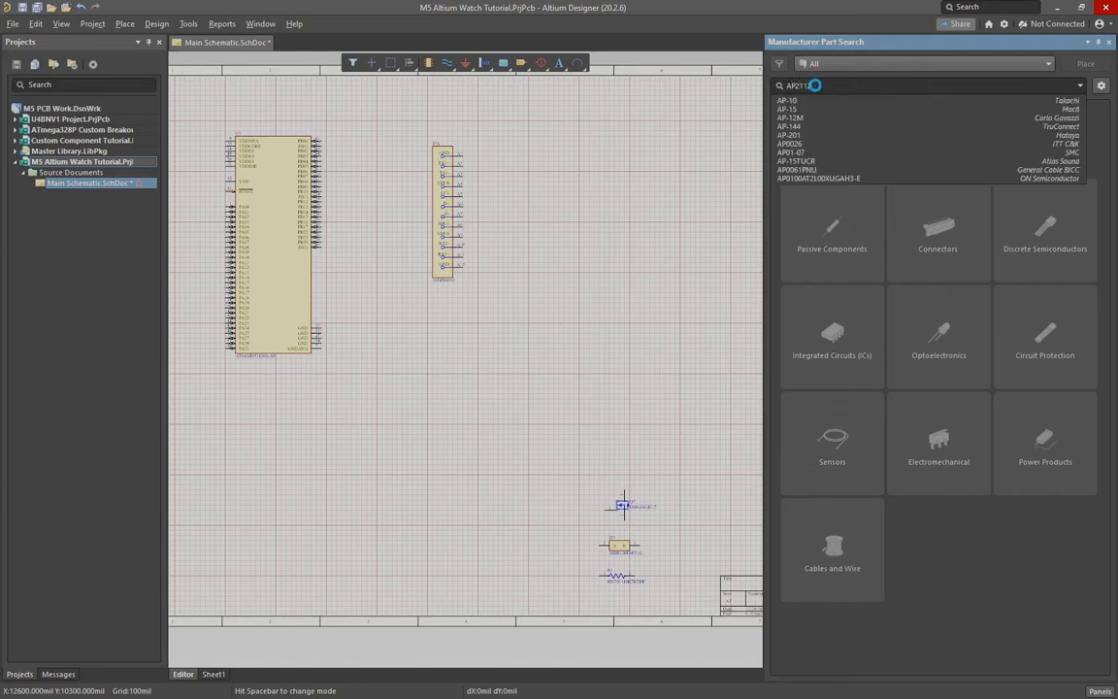
{"action": "key", "text": "Return"}
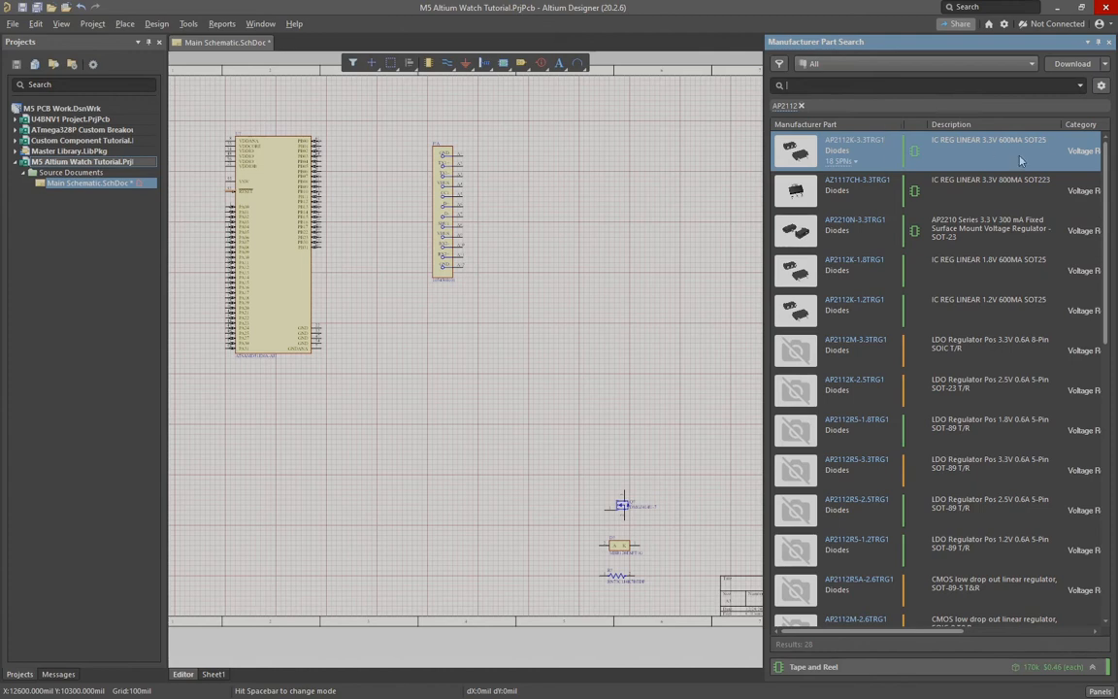
{"action": "right_click", "coordinate": [820, 159]}
{"action": "left_click", "coordinate": [870, 186]}
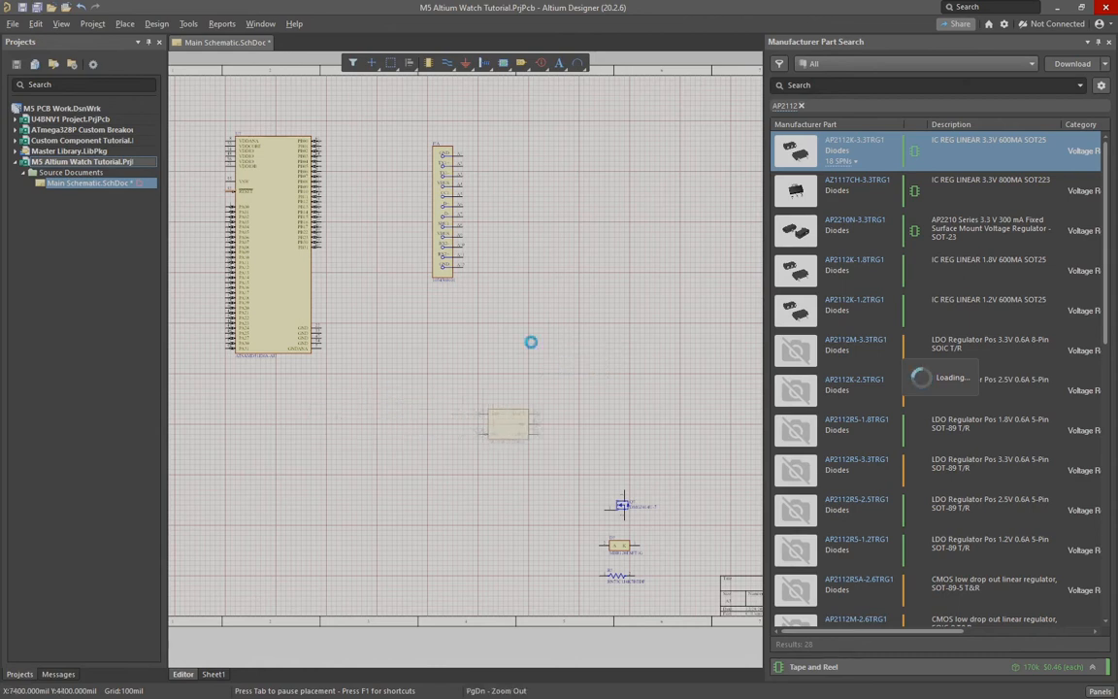
{"action": "left_click", "coordinate": [558, 118]}
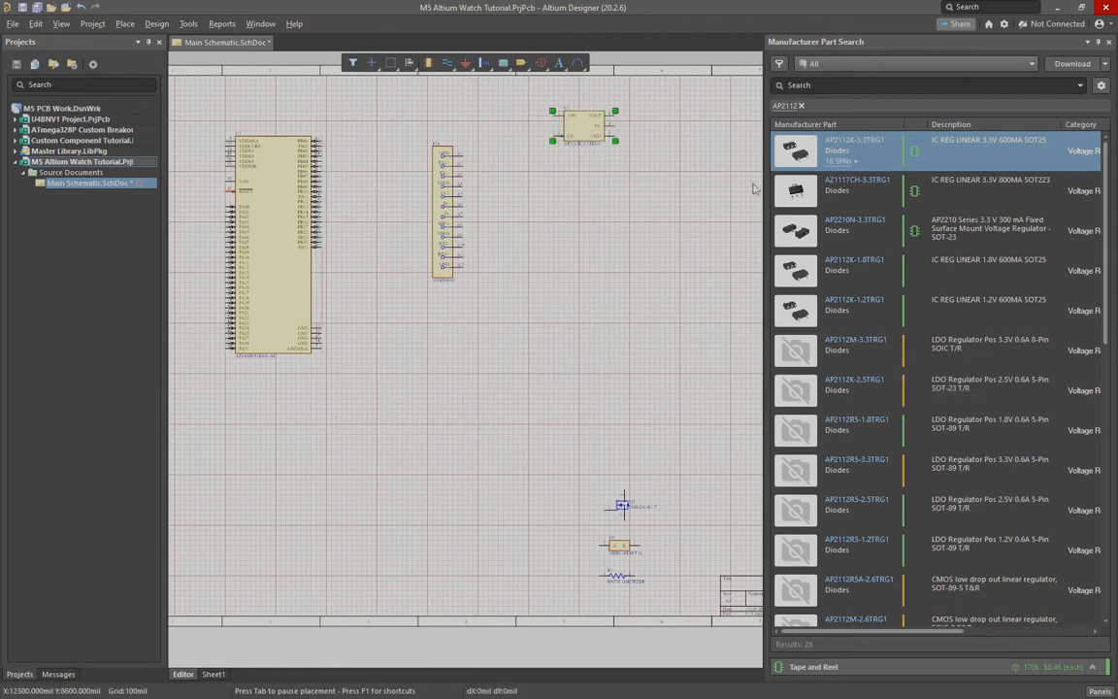
{"action": "left_click", "coordinate": [803, 107]}
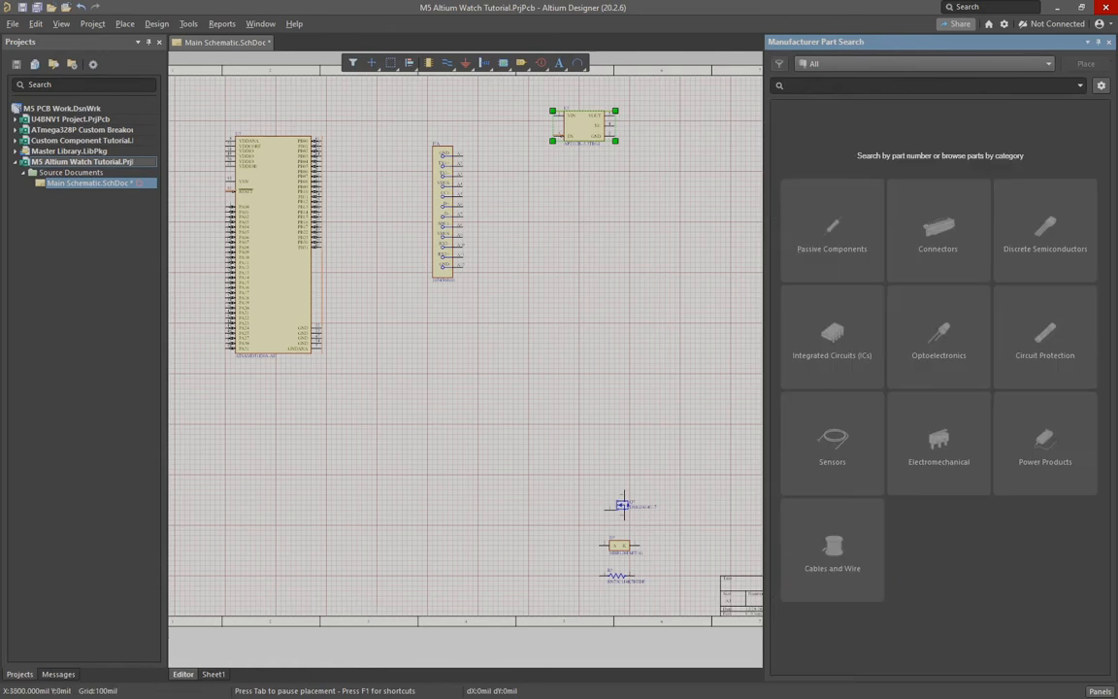
Step: Spread out the parts with the microcontroller lower, the USB-C connector and regulator farther apart near the sheet's upper edge, and the MOSFET beside the diode
{"action": "left_click_drag", "start_coordinate": [267, 237], "coordinate": [251, 335]}
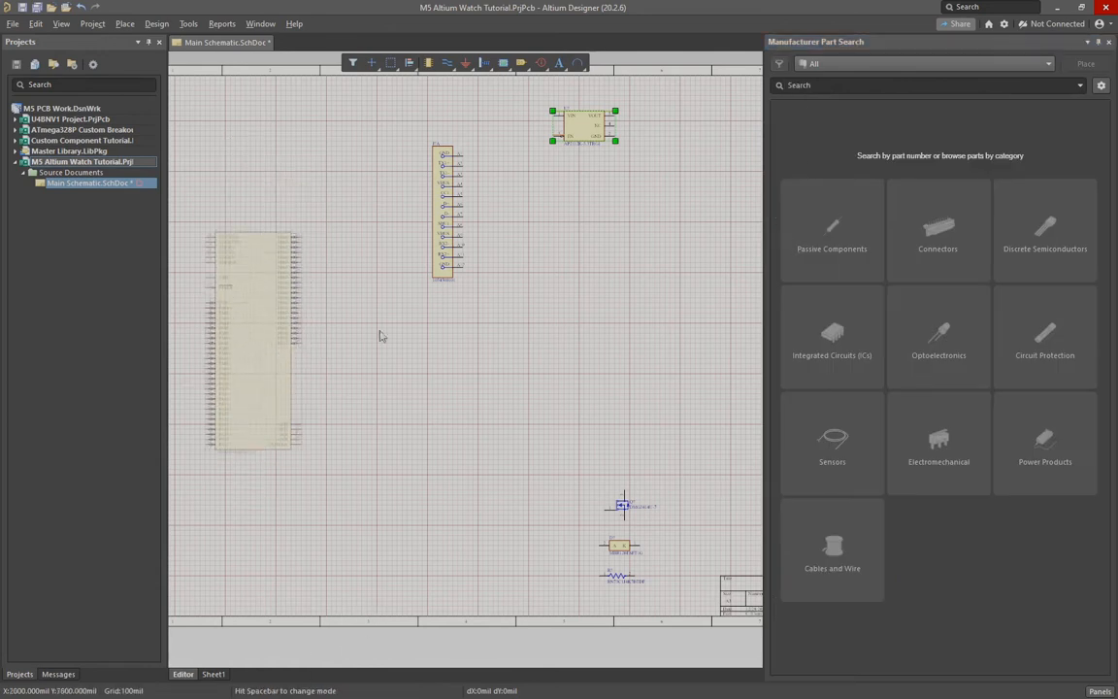
{"action": "left_click_drag", "start_coordinate": [442, 233], "coordinate": [448, 175]}
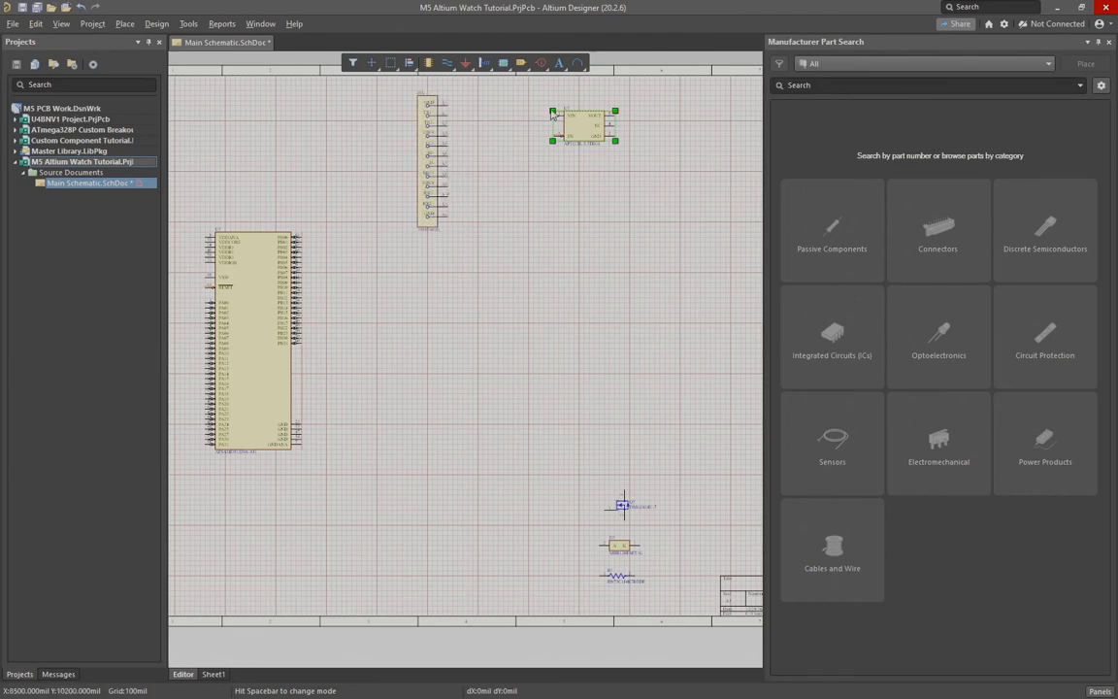
{"action": "left_click_drag", "start_coordinate": [567, 117], "coordinate": [649, 114]}
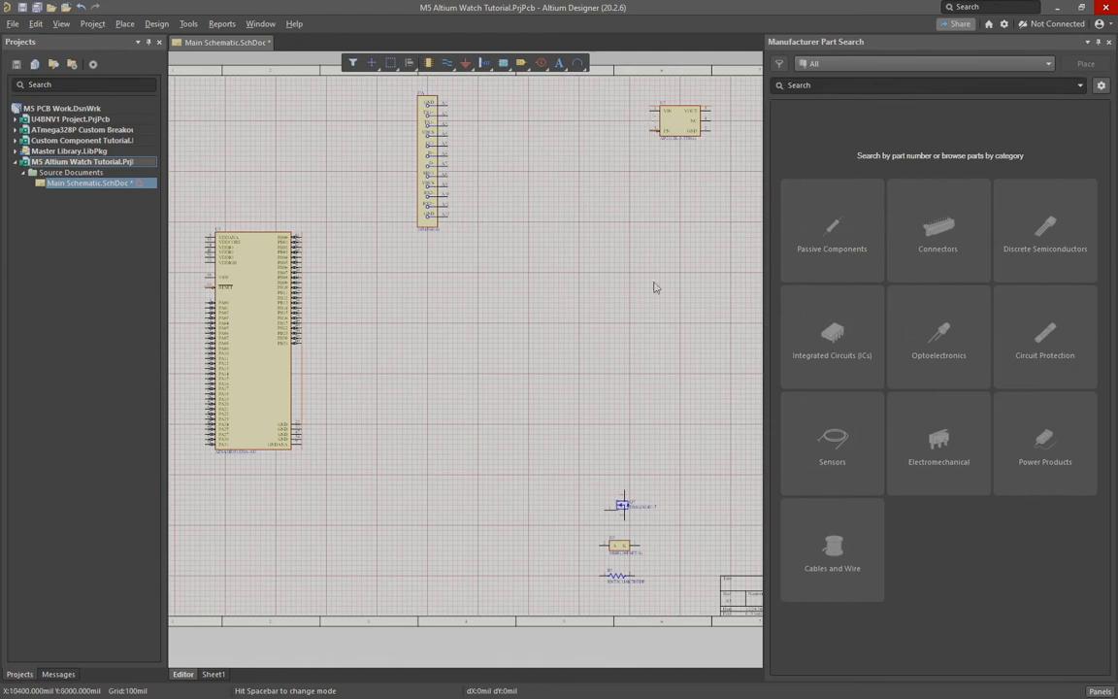
{"action": "left_click", "coordinate": [627, 505]}
{"action": "left_click_drag", "start_coordinate": [630, 504], "coordinate": [666, 571]}
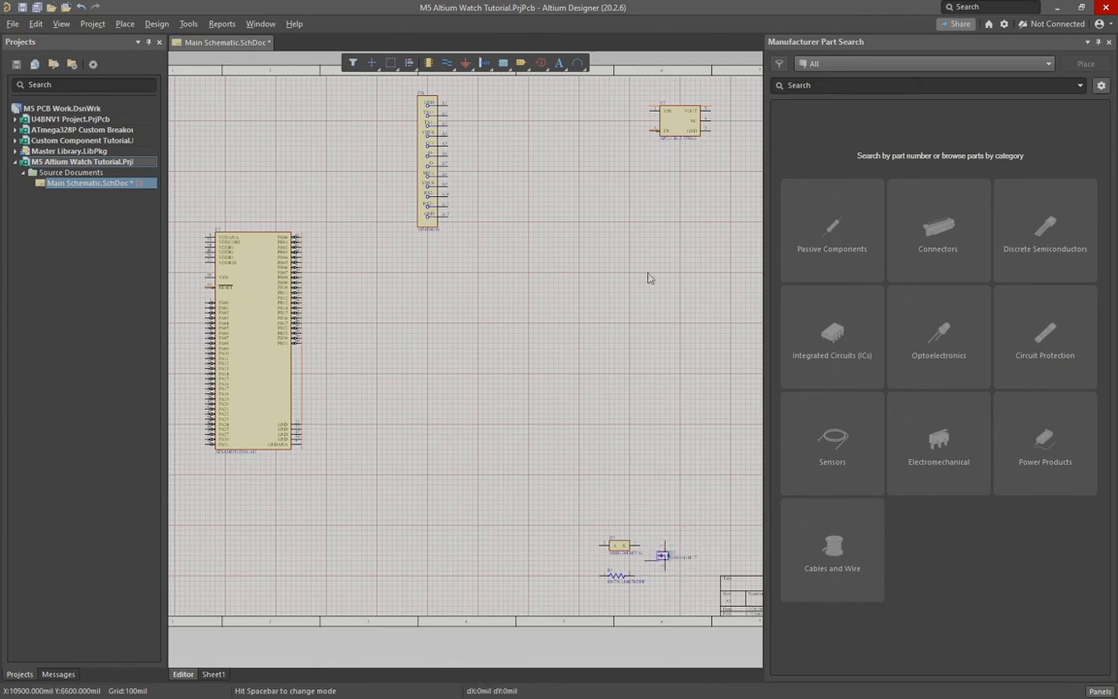
{"action": "left_click_drag", "start_coordinate": [428, 181], "coordinate": [403, 191]}
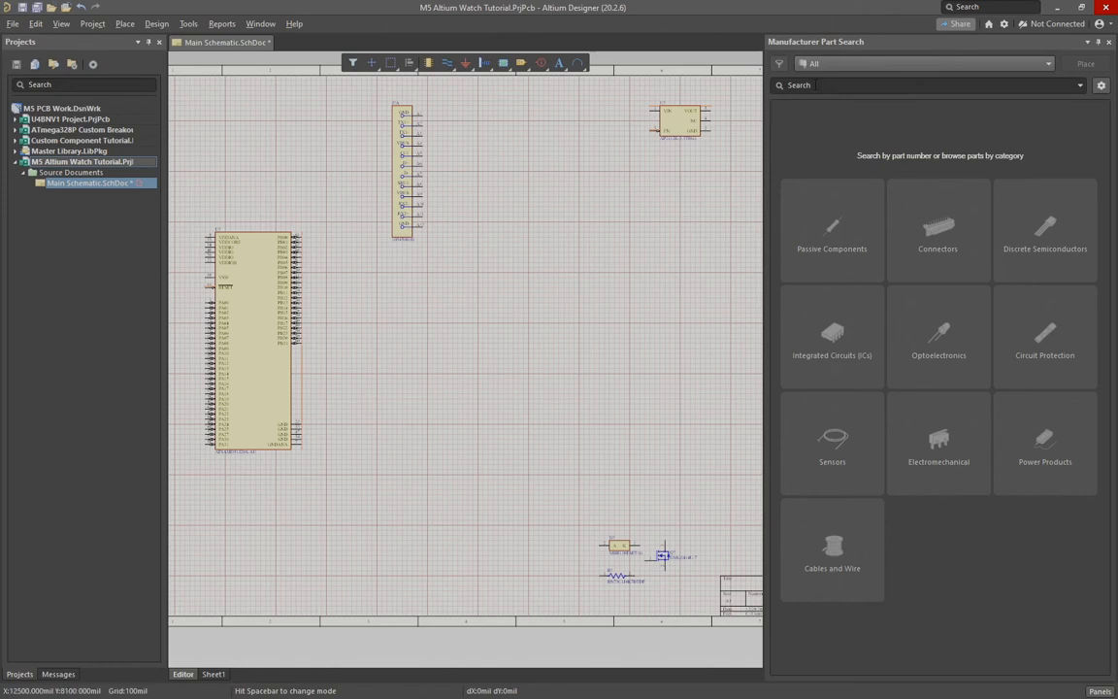
Step: Review the comment and description in the AP2112K-3.3TRG1 regulator's properties and move the regulator one grid step down
{"action": "left_click", "coordinate": [816, 85]}
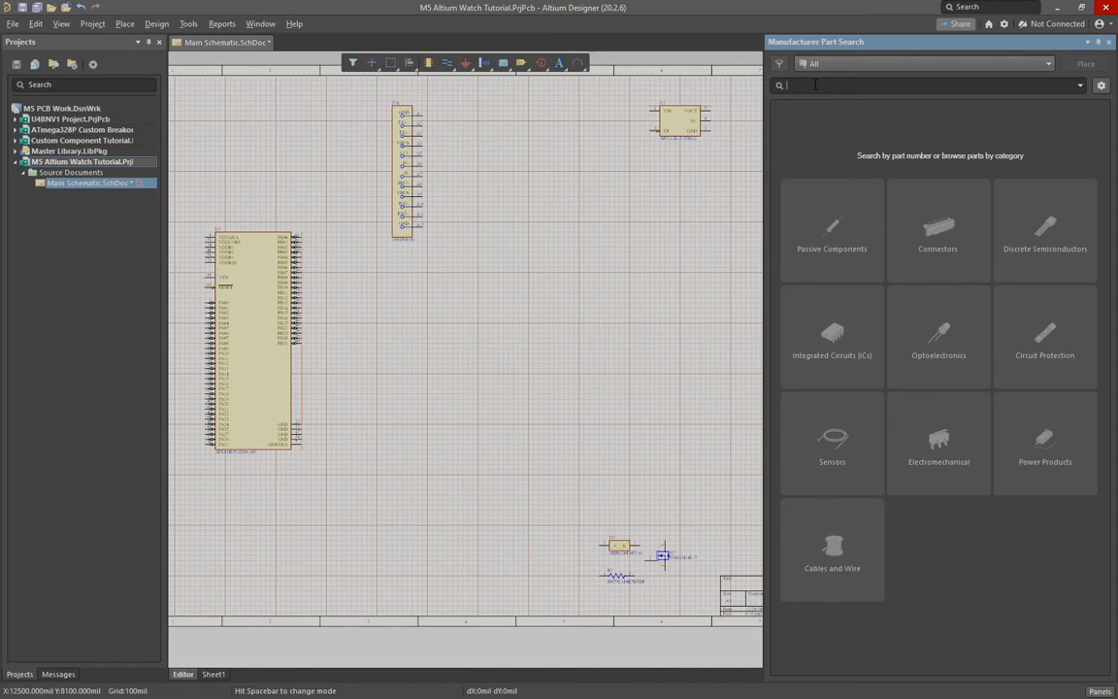
{"action": "right_click_drag", "start_coordinate": [632, 200], "coordinate": [478, 361]}
{"action": "scroll", "coordinate": [545, 280], "scroll_direction": "up", "scroll_amount": 8, "text": "ctrl"}
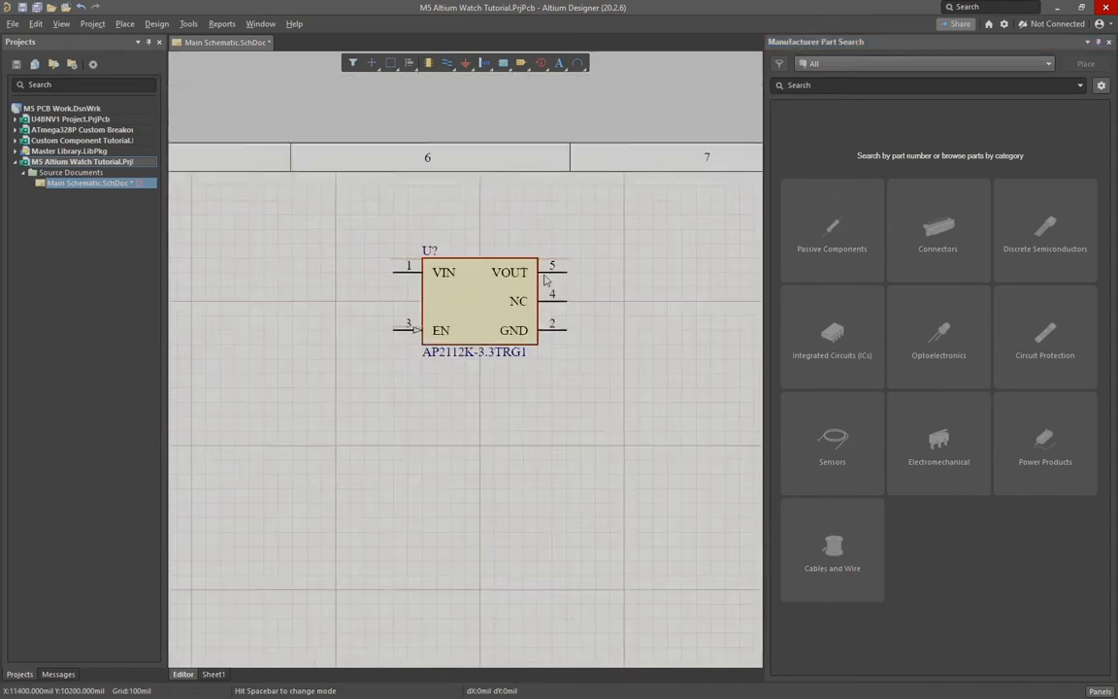
{"action": "right_click_drag", "start_coordinate": [383, 415], "coordinate": [393, 354]}
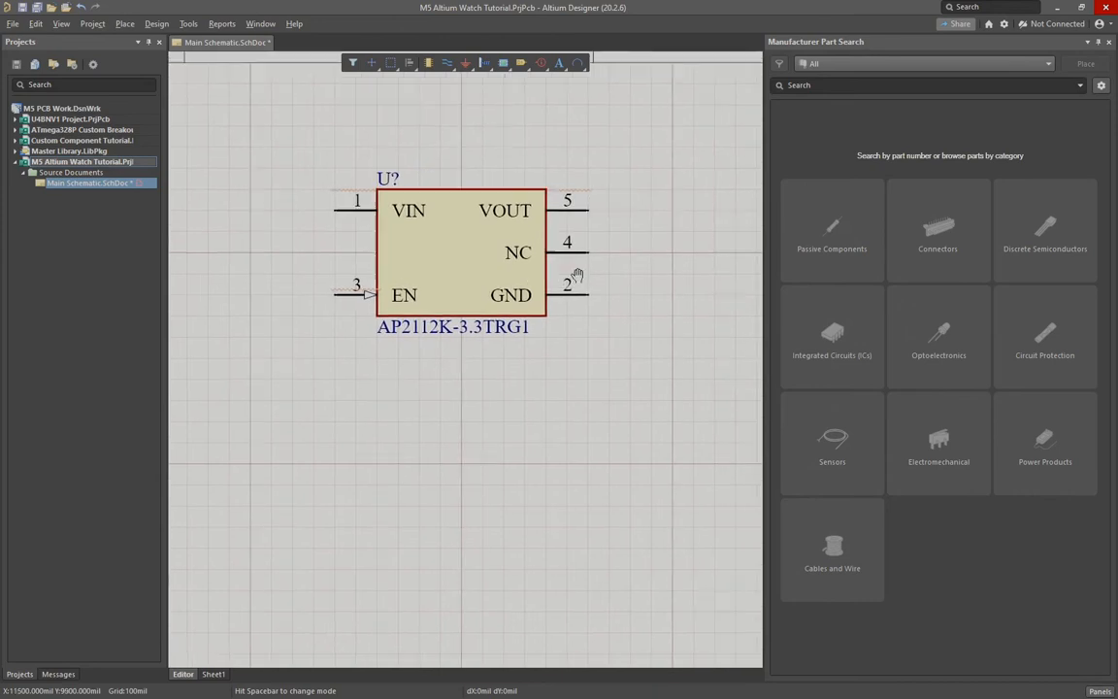
{"action": "left_click", "coordinate": [424, 279]}
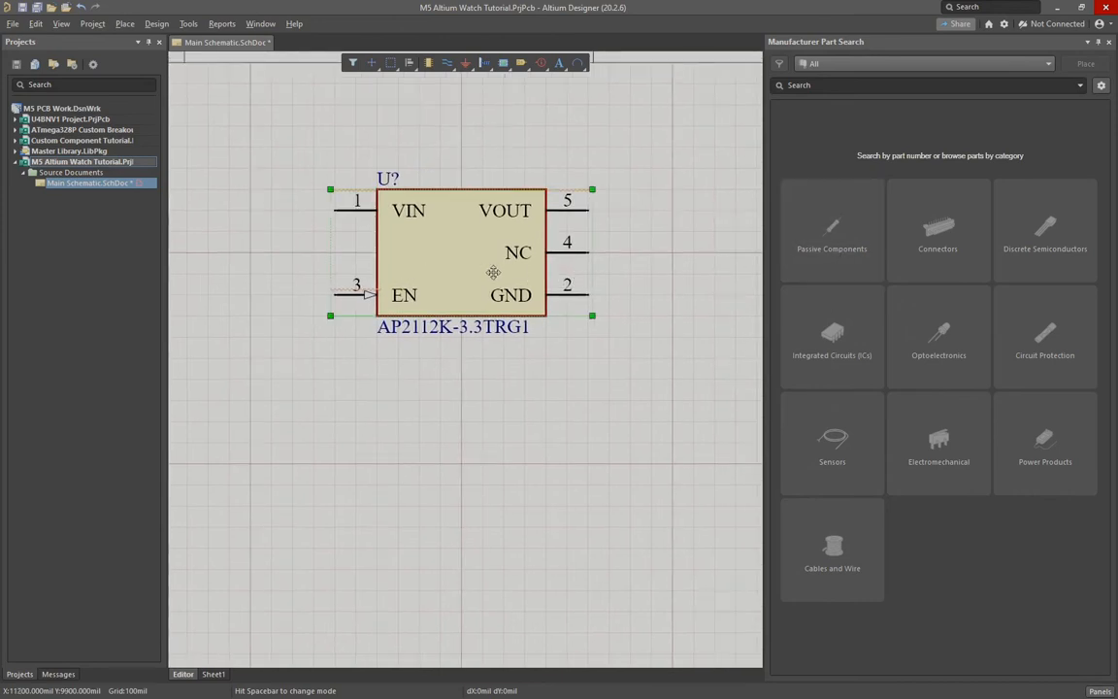
{"action": "left_click_drag", "start_coordinate": [437, 250], "coordinate": [349, 227]}
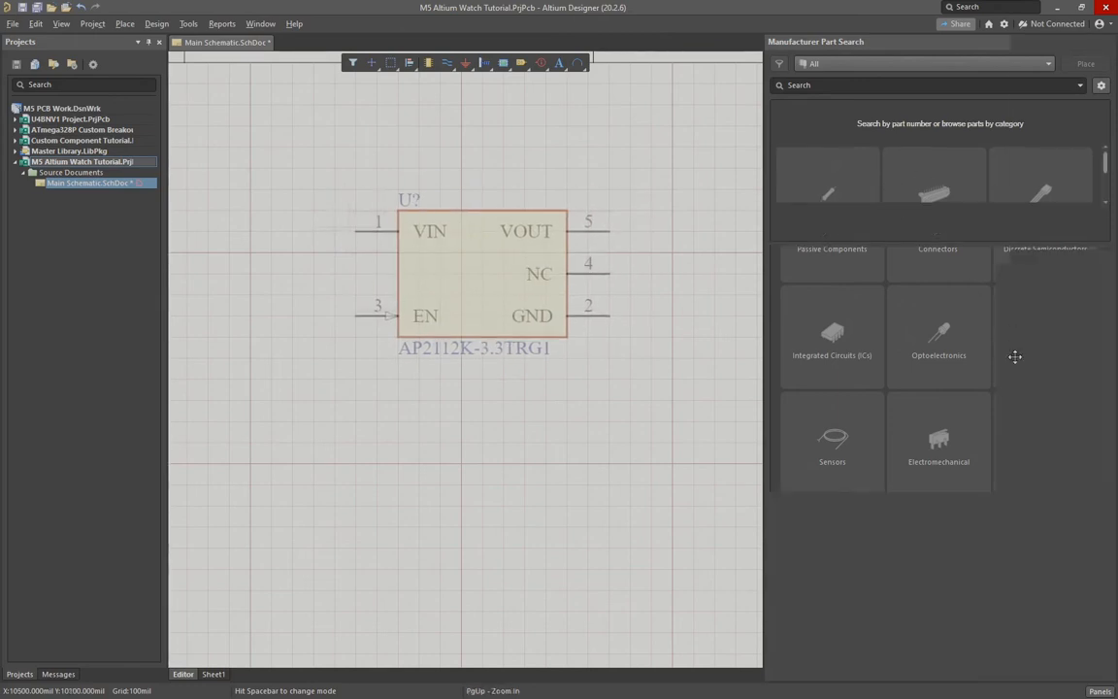
{"action": "key", "text": "Tab"}
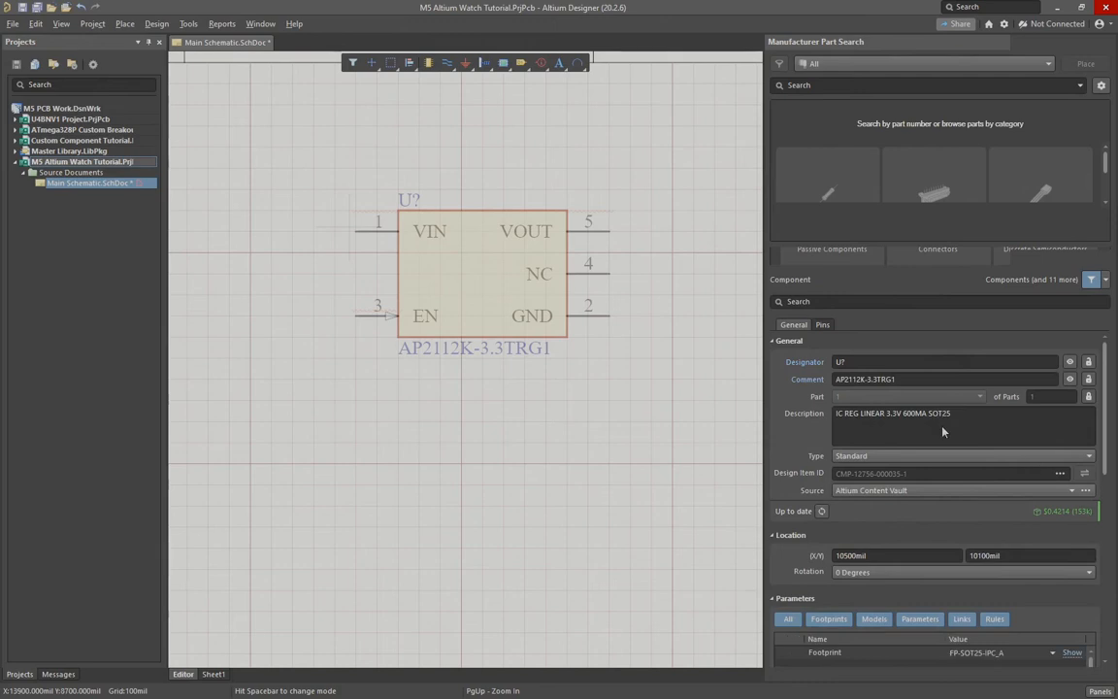
{"action": "key", "text": "Tab"}
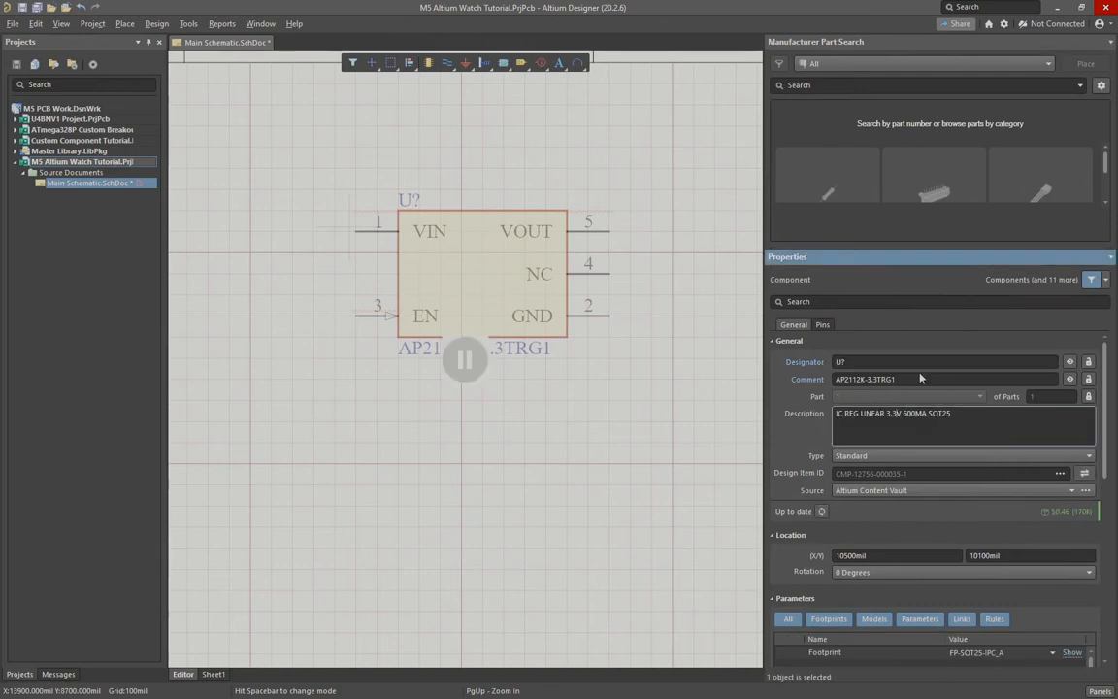
{"action": "left_click", "coordinate": [903, 414]}
{"action": "left_click", "coordinate": [920, 378]}
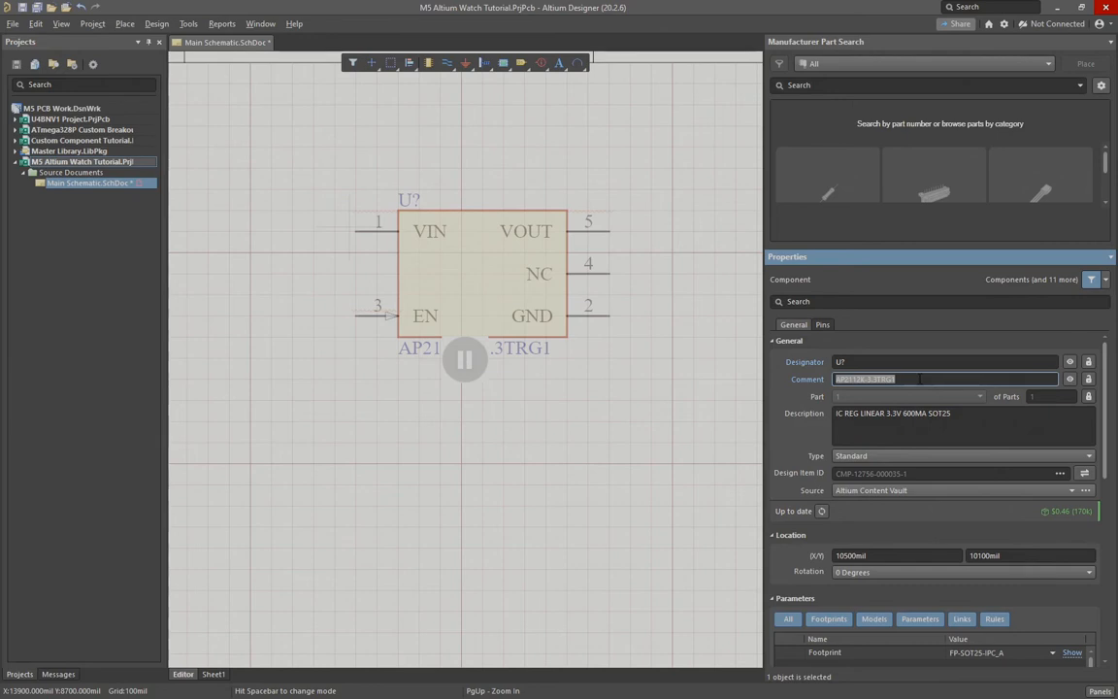
{"action": "left_click", "coordinate": [915, 414]}
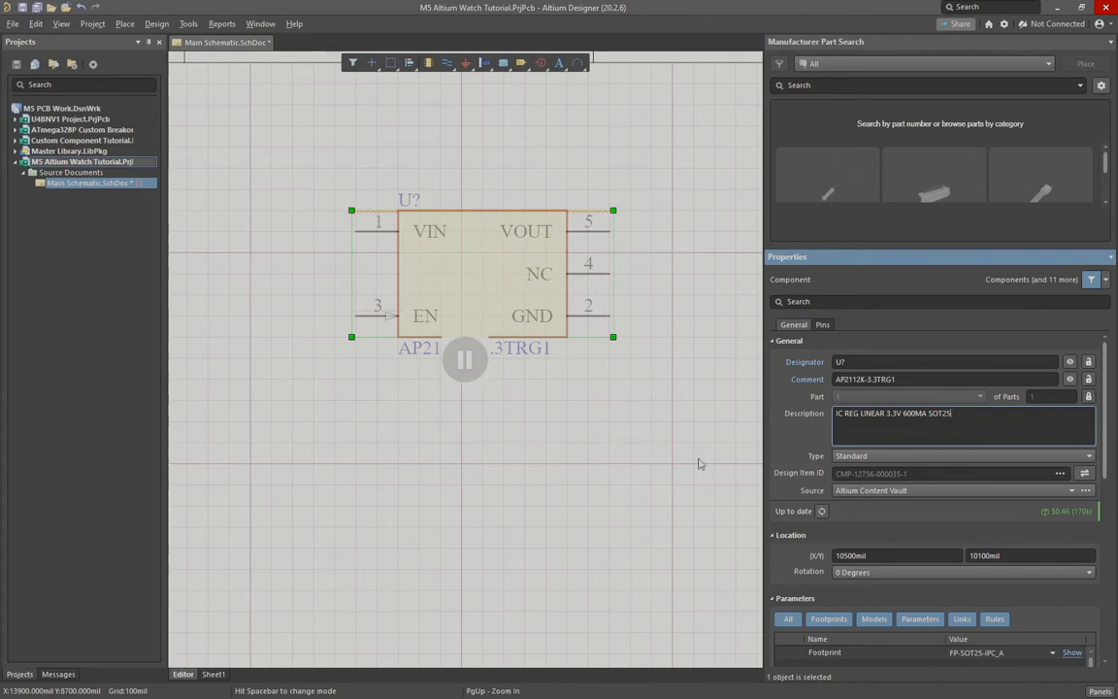
{"action": "key", "text": "Escape"}
{"action": "left_click_drag", "start_coordinate": [363, 239], "coordinate": [341, 239]}
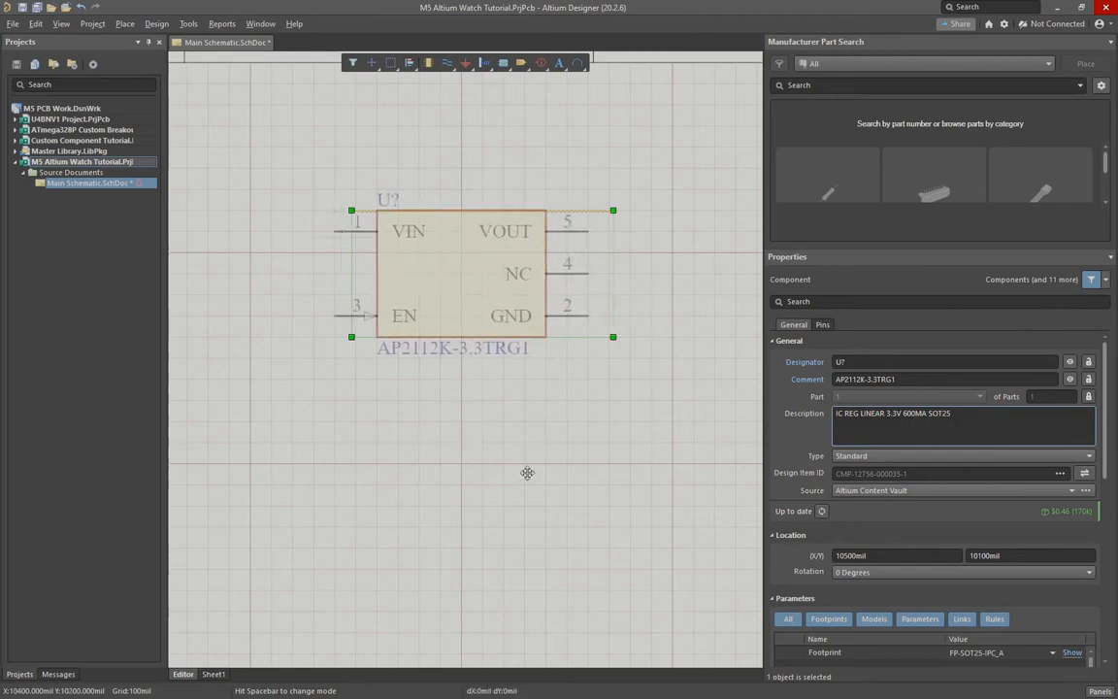
Step: Place a text note reading "EN - Active High" just below the regulator's EN pin
{"action": "left_click", "coordinate": [560, 64]}
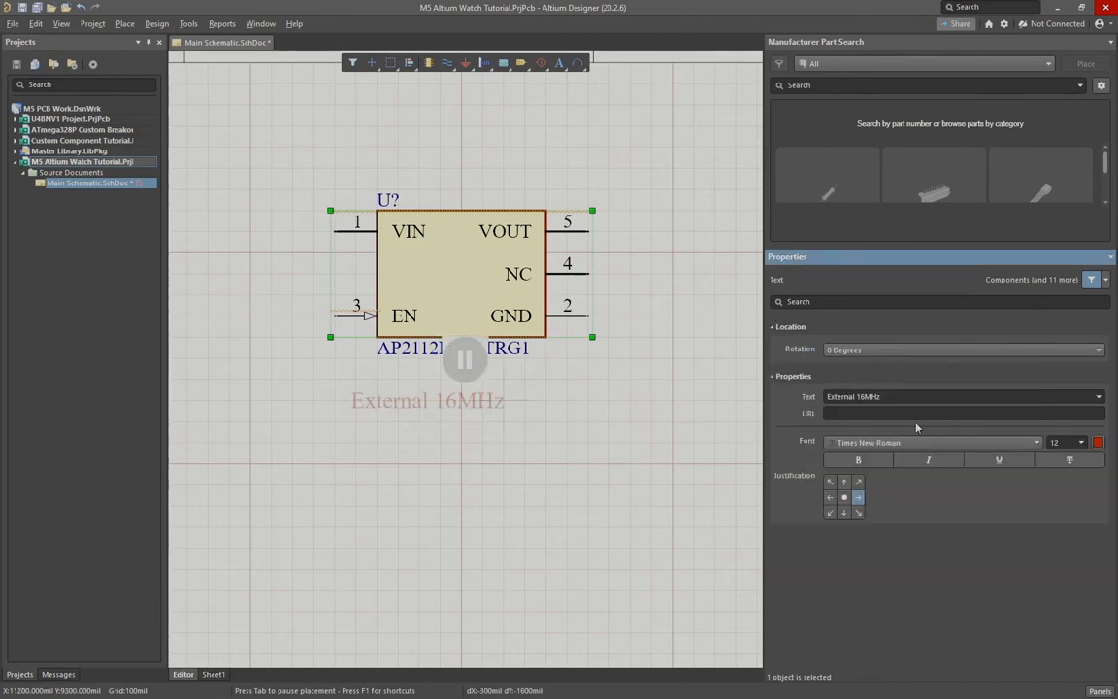
{"action": "left_click", "coordinate": [906, 397]}
{"action": "key", "text": "BackSpace"}
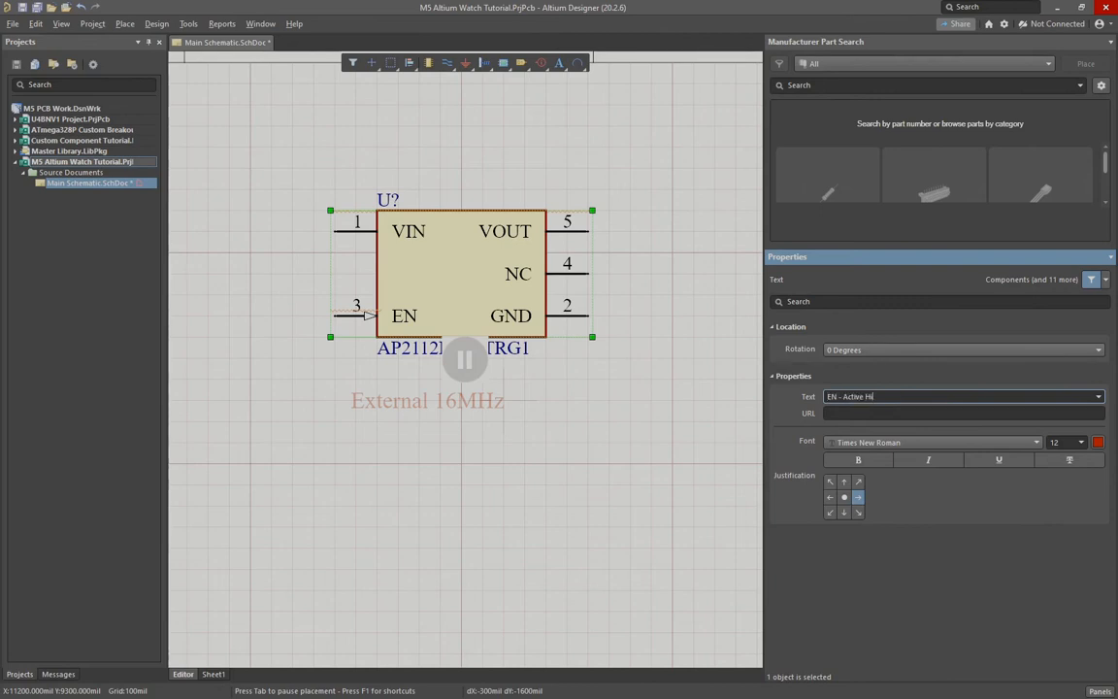
{"action": "key", "text": "Return"}
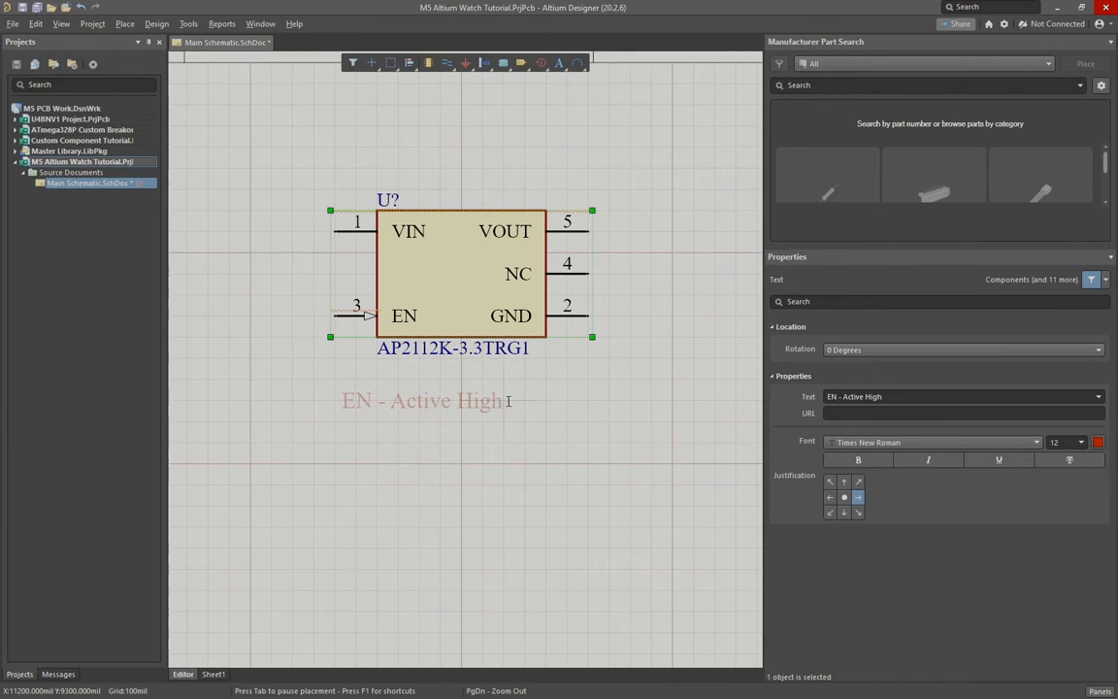
{"action": "left_click", "coordinate": [357, 381]}
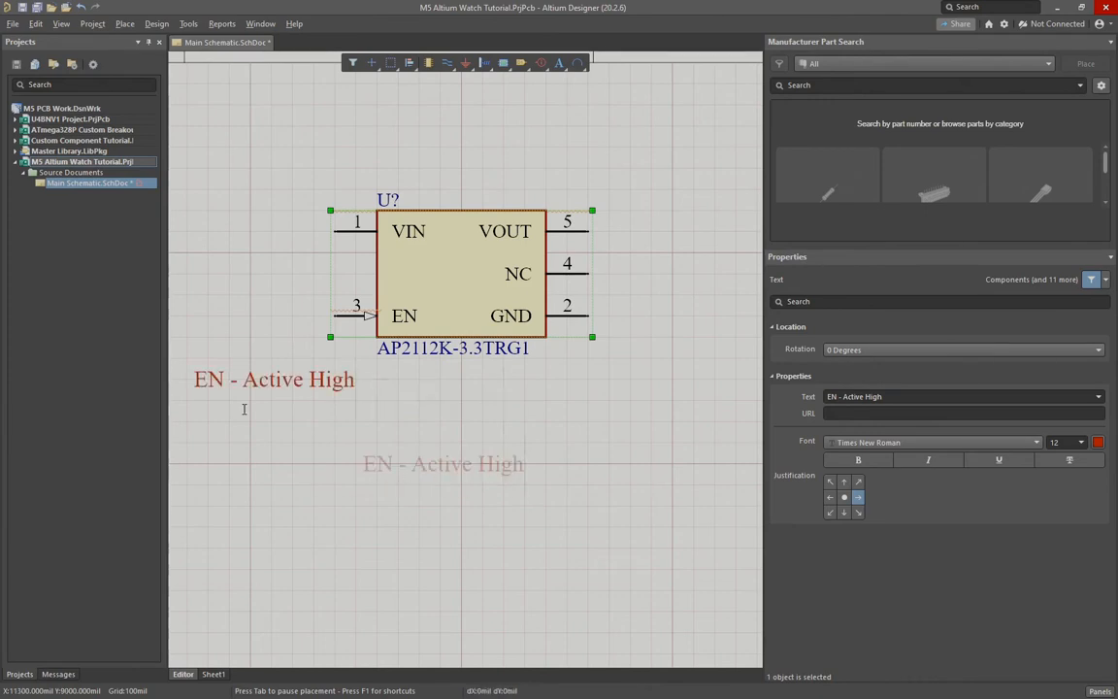
{"action": "left_click", "coordinate": [300, 381]}
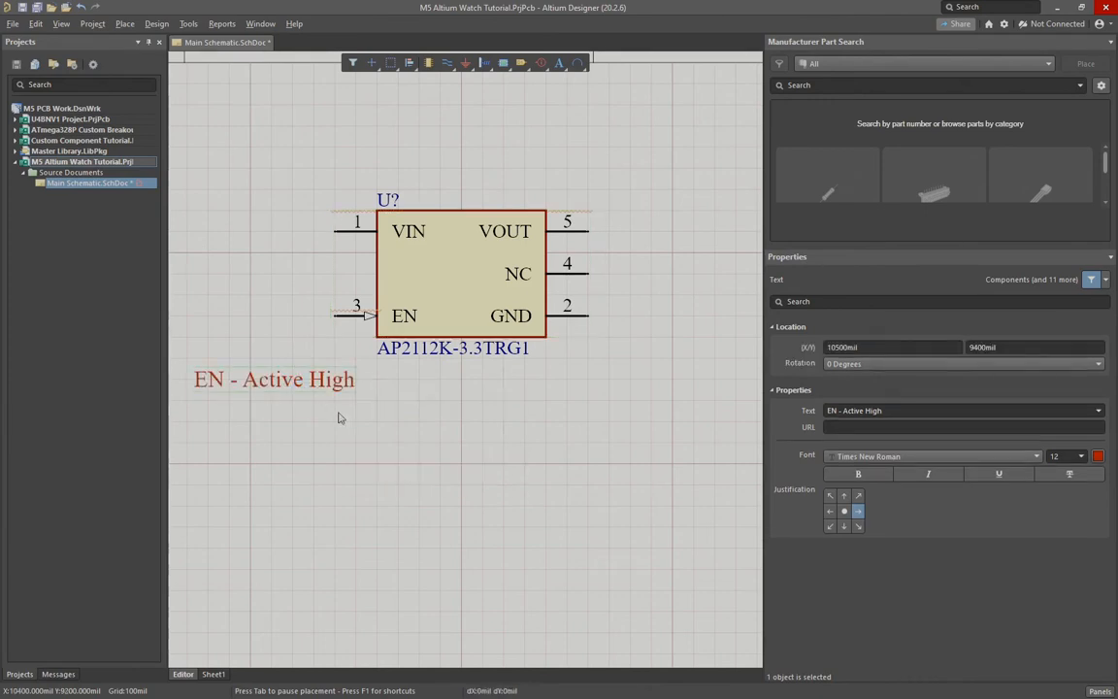
{"action": "left_click_drag", "start_coordinate": [267, 380], "coordinate": [291, 381]}
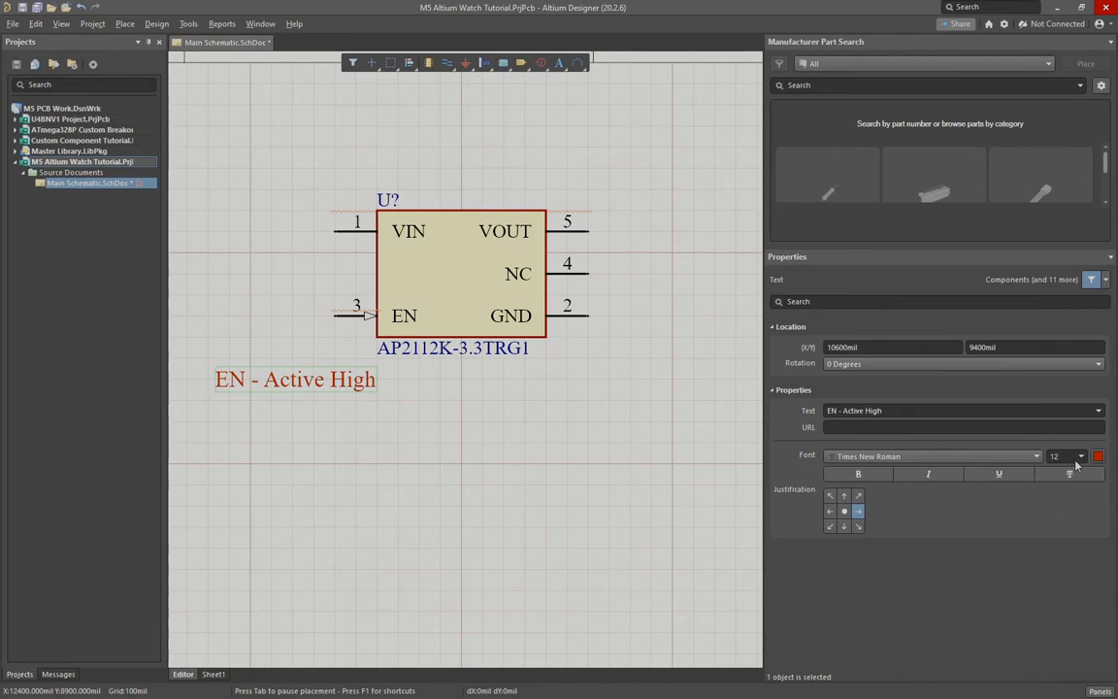
Step: Format the "EN - Active High" note with font size 8, black text and centred justification
{"action": "left_click_drag", "start_coordinate": [334, 379], "coordinate": [349, 399]}
{"action": "key", "text": "Tab"}
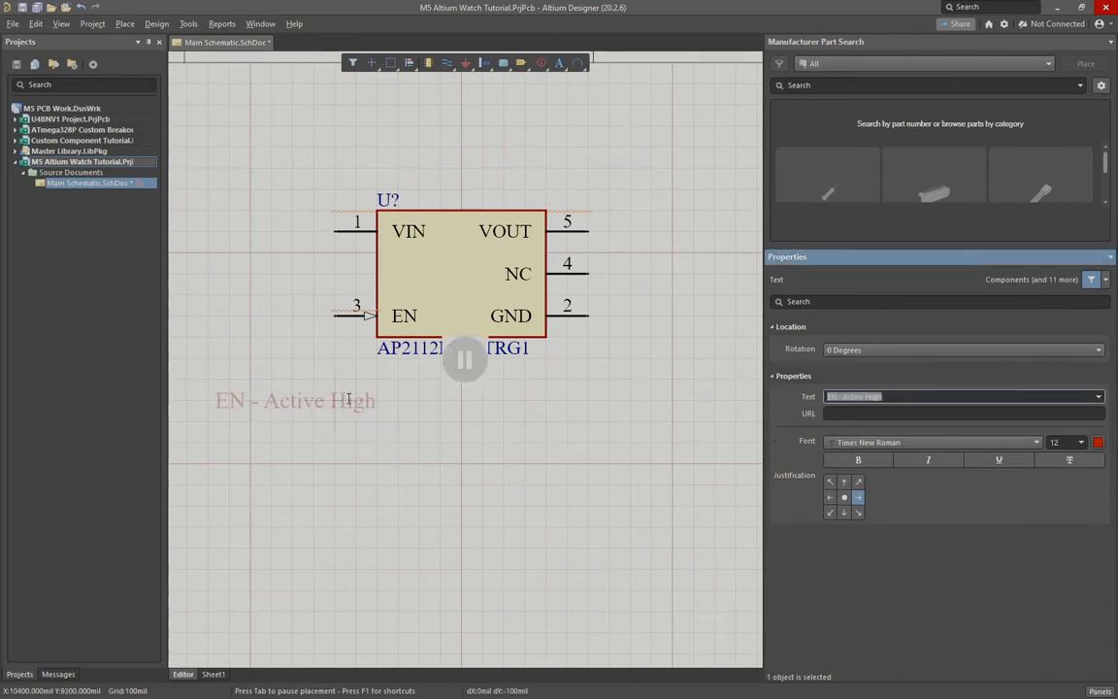
{"action": "left_click", "coordinate": [1083, 443]}
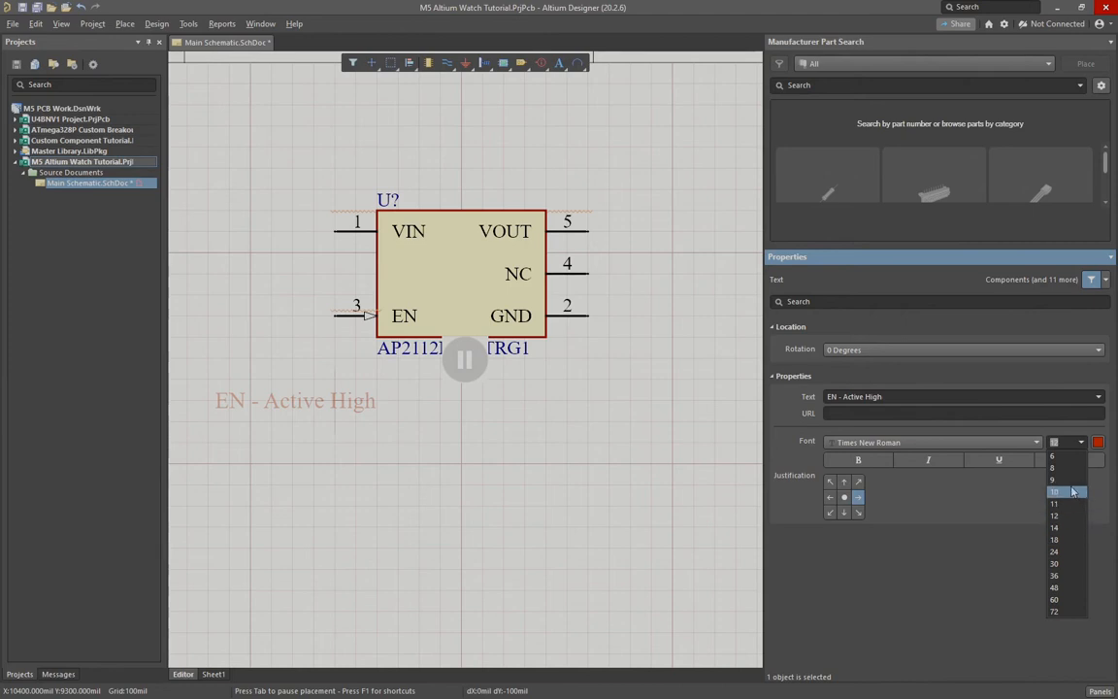
{"action": "left_click", "coordinate": [1068, 475]}
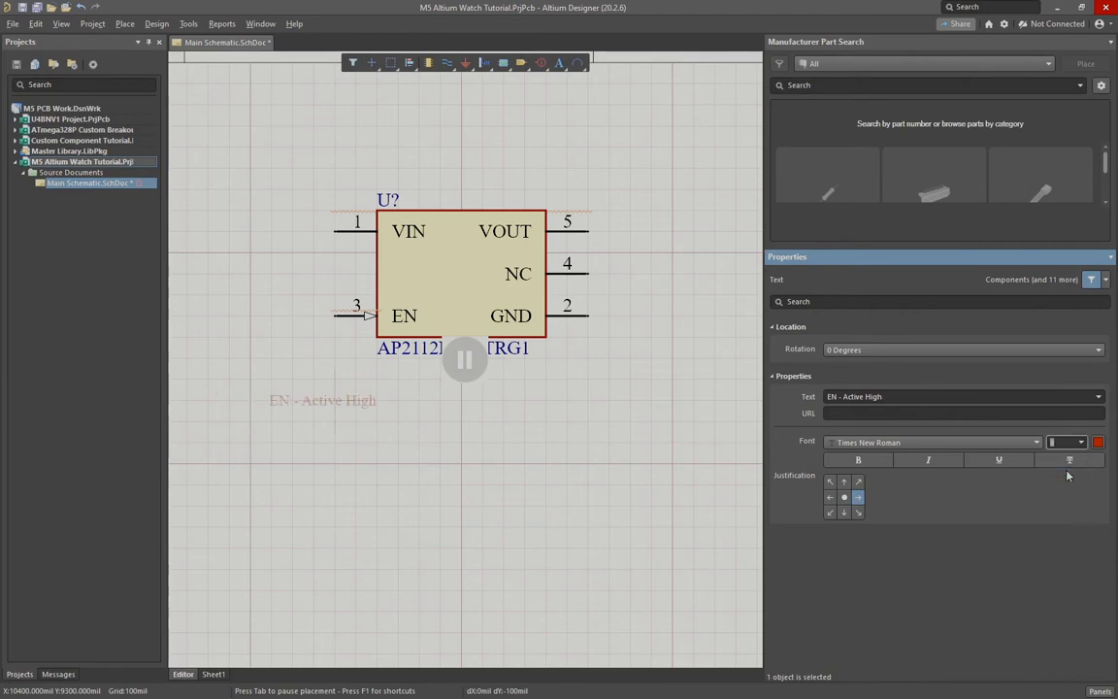
{"action": "left_click", "coordinate": [1098, 443]}
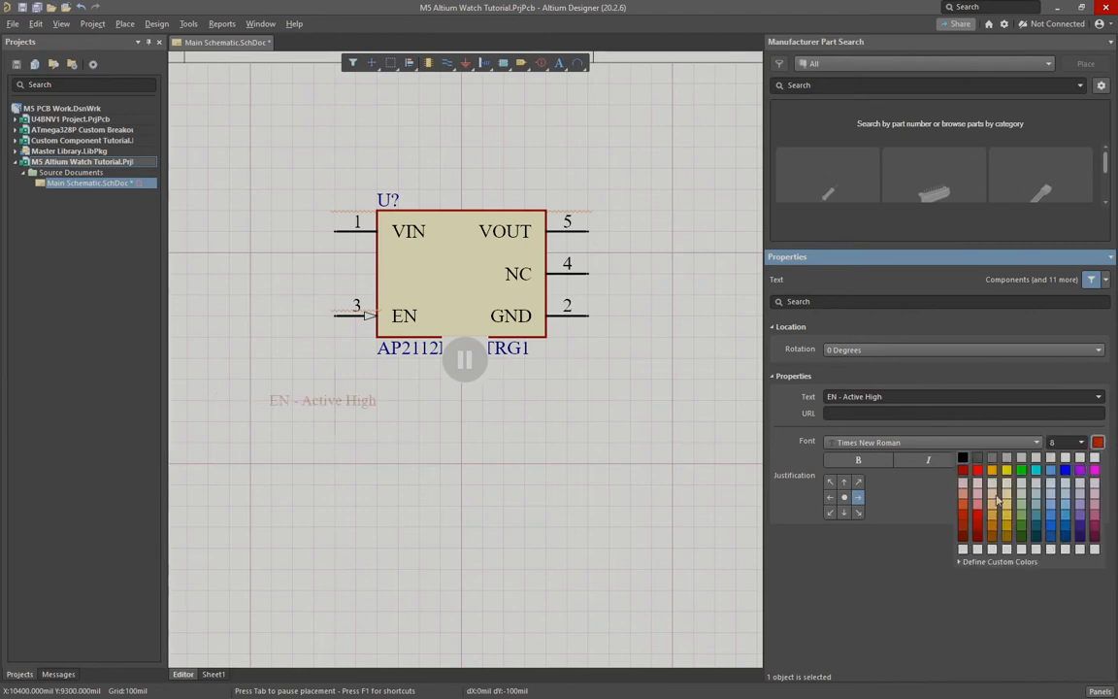
{"action": "left_click", "coordinate": [963, 459]}
{"action": "left_click", "coordinate": [844, 497]}
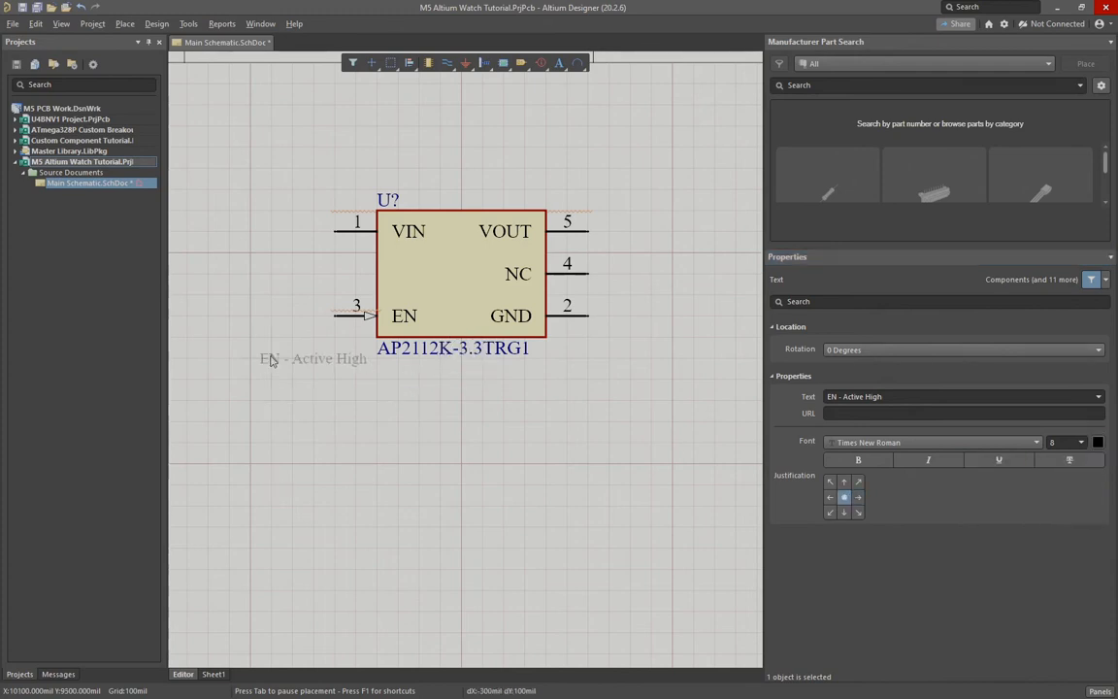
Step: Rotate the "EN - Active High" note to read vertically and set it beside the regulator's EN pin
{"action": "key", "text": "space"}
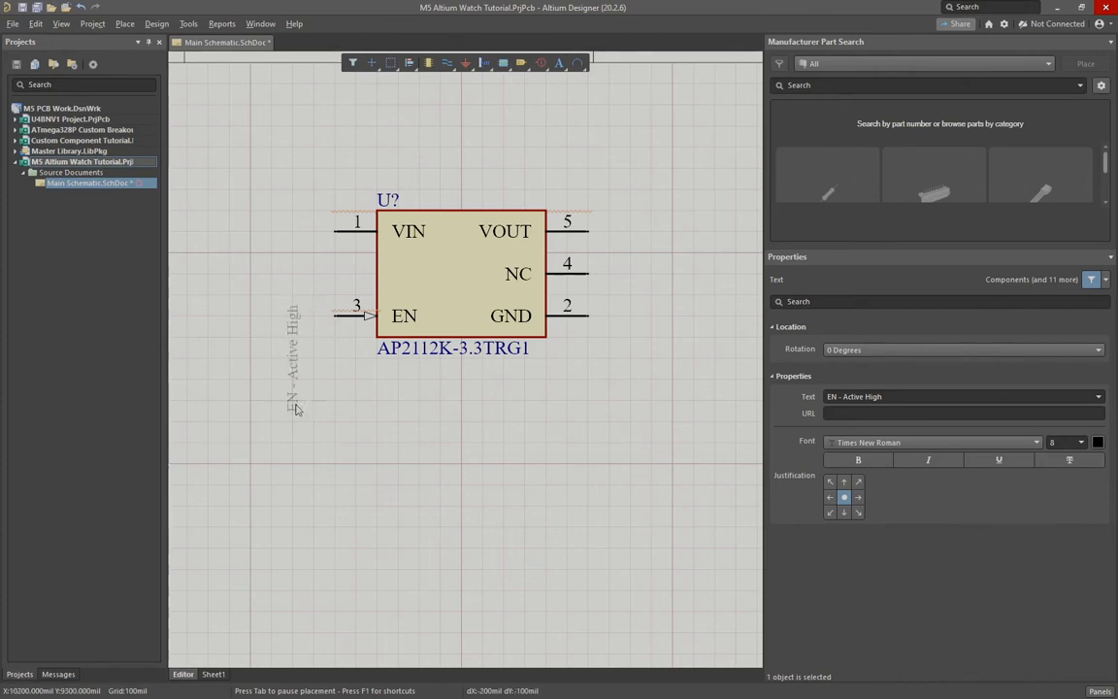
{"action": "left_click", "coordinate": [296, 409]}
{"action": "key", "text": "Escape"}
Step: Enlarge the manufacturer part list and search it for ceramic chip cap 0805 1 uF
{"action": "scroll", "coordinate": [459, 464], "scroll_direction": "down", "scroll_amount": 1, "text": "ctrl"}
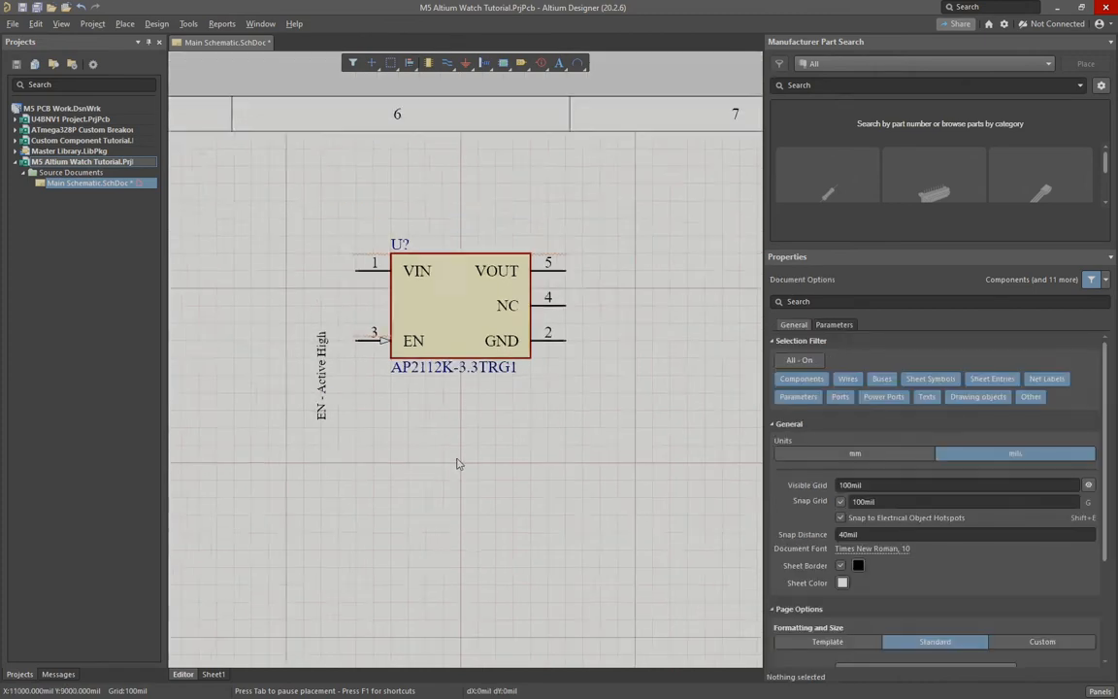
{"action": "scroll", "coordinate": [459, 464], "scroll_direction": "down", "scroll_amount": 1, "text": "ctrl"}
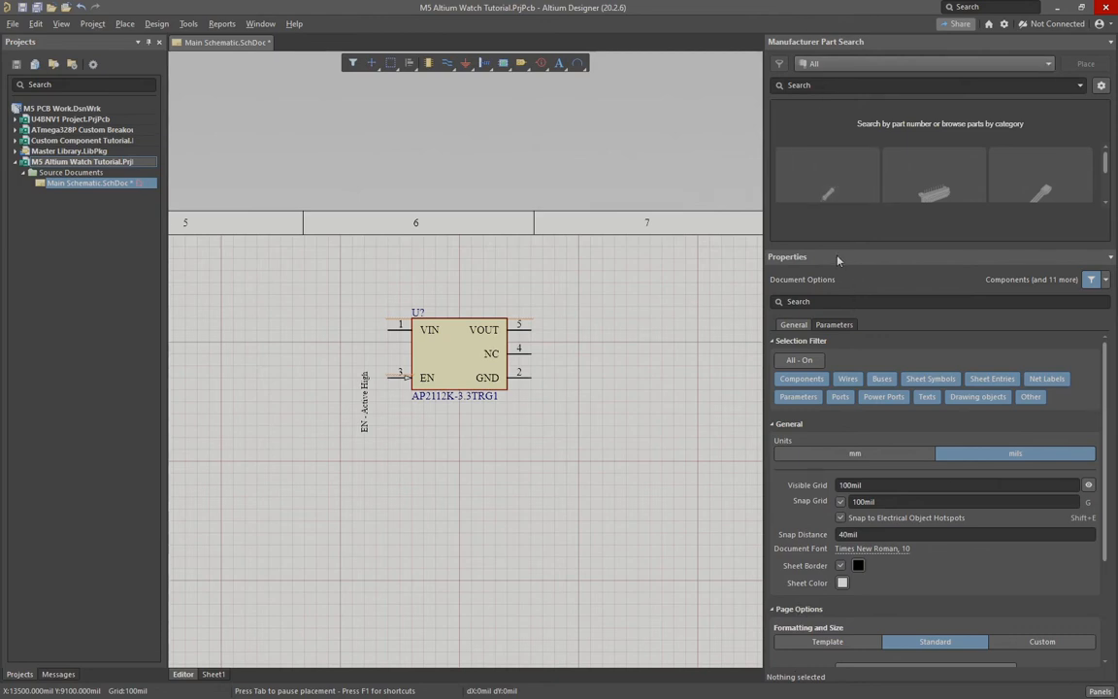
{"action": "left_click_drag", "start_coordinate": [838, 247], "coordinate": [859, 569]}
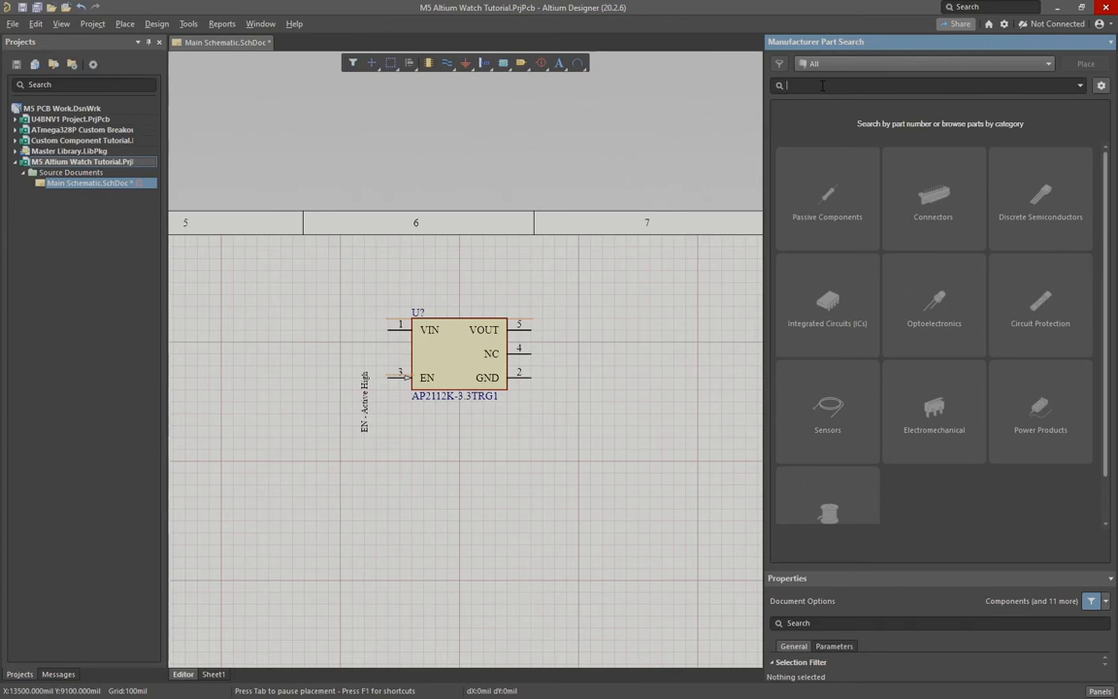
{"action": "type", "text": "cera"}
{"action": "key", "text": "BackSpace"}
{"action": "key", "text": "BackSpace"}
{"action": "key", "text": "BackSpace"}
{"action": "key", "text": "BackSpace"}
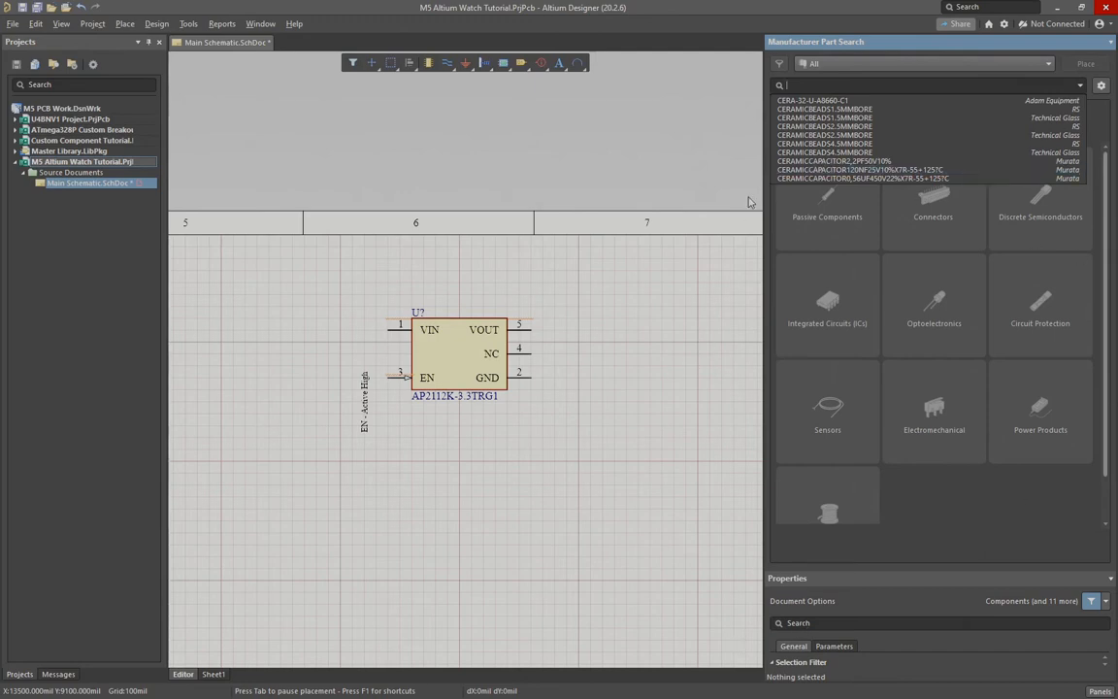
{"action": "type", "text": "c"}
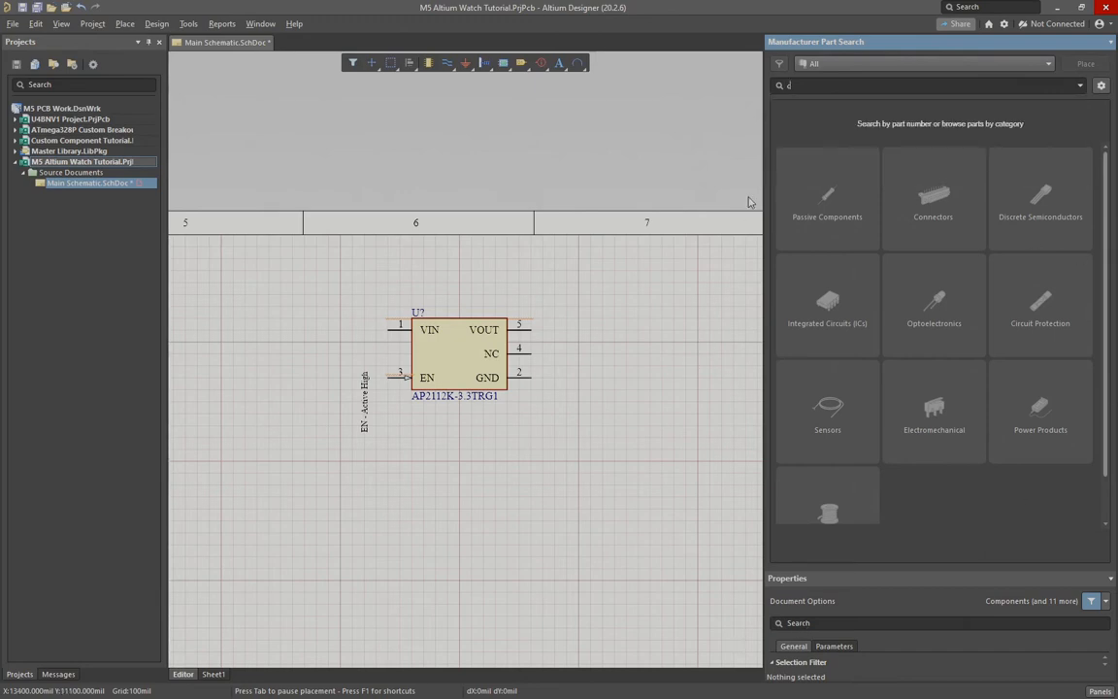
{"action": "type", "text": "eramic chip cap"}
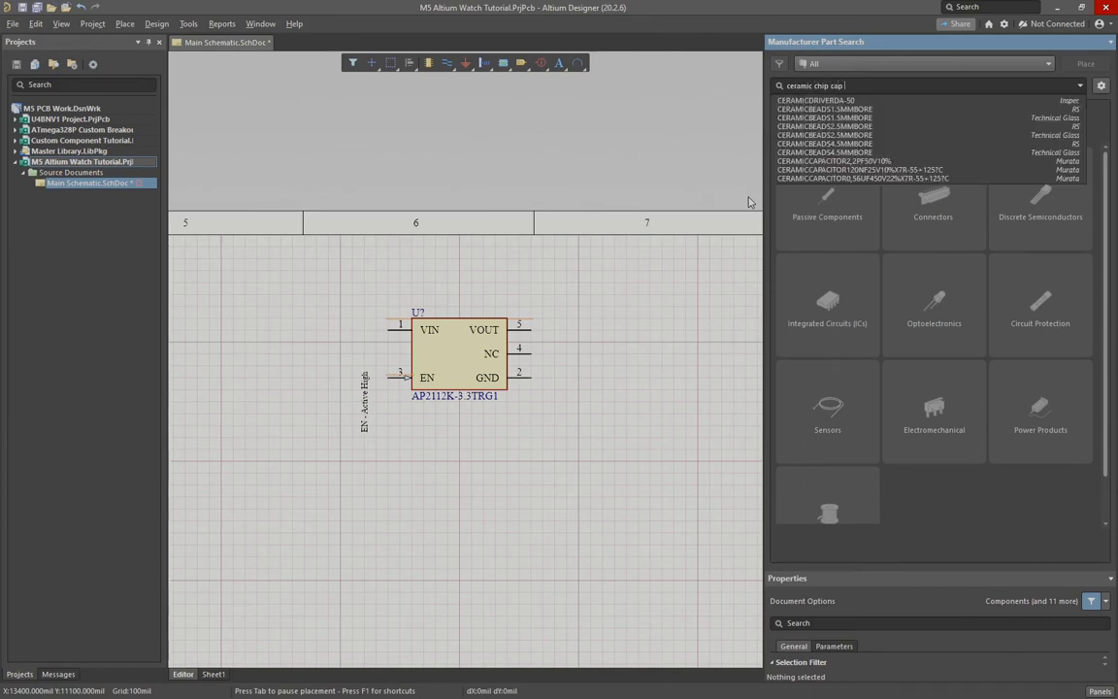
{"action": "key", "text": "Return"}
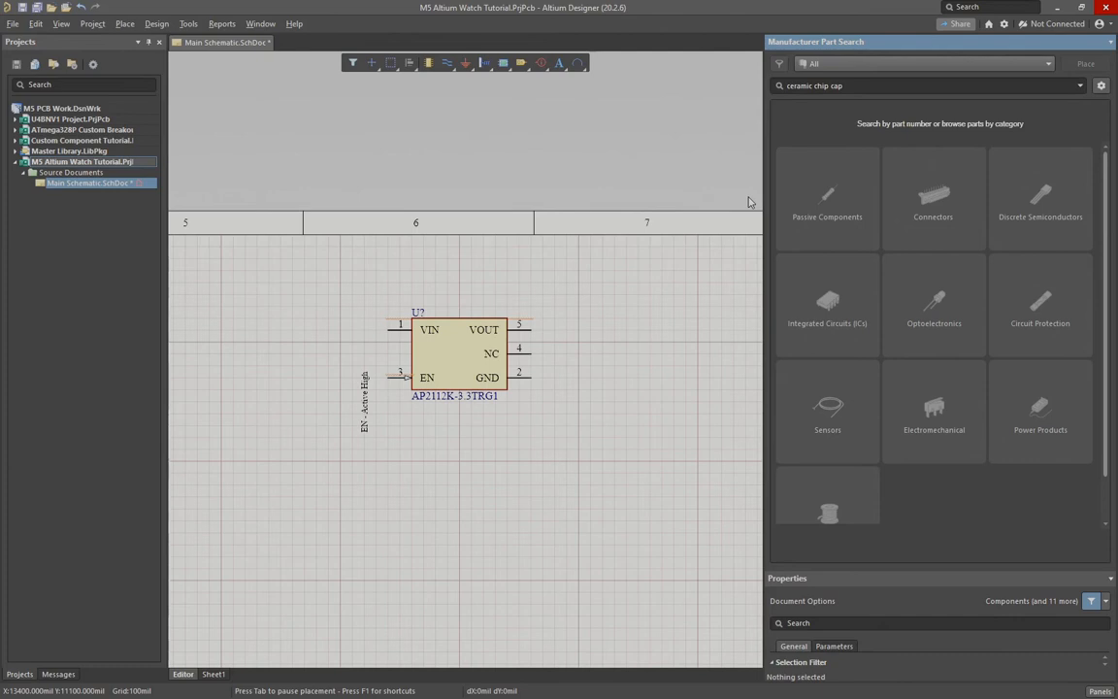
{"action": "type", "text": "0805 1 uF"}
{"action": "key", "text": "Return"}
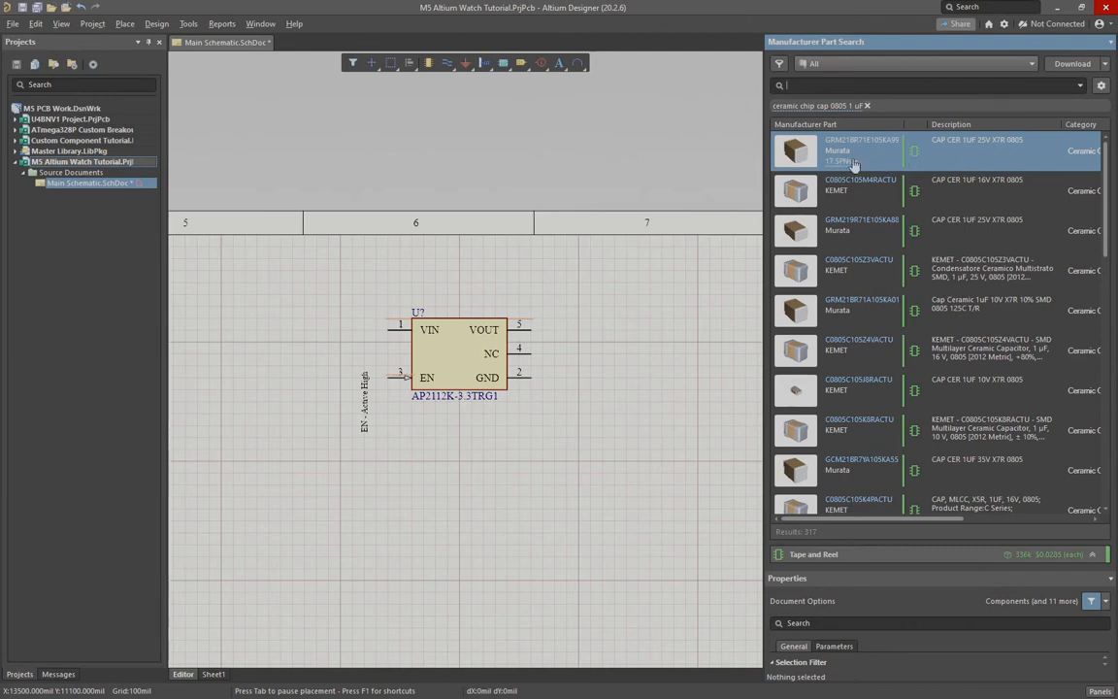
Step: Place two Murata GRM21BR71E105KA99L capacitors, one above the other, below the 3.3V regulator
{"action": "right_click", "coordinate": [957, 161]}
{"action": "left_click", "coordinate": [840, 168]}
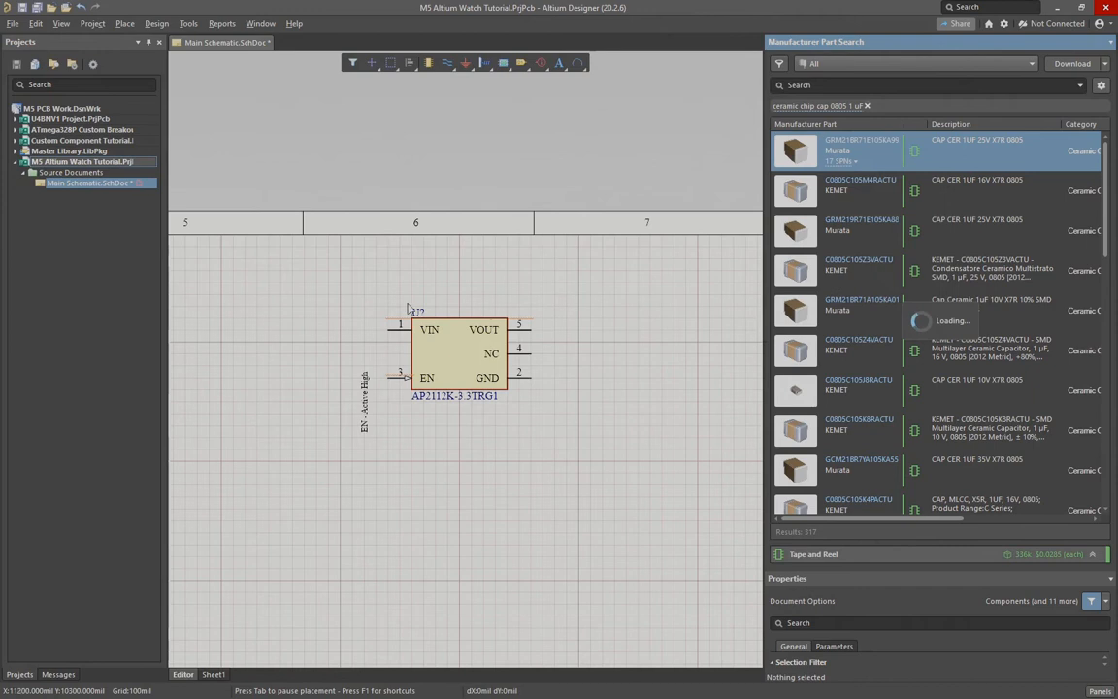
{"action": "left_click", "coordinate": [460, 438]}
{"action": "left_click", "coordinate": [456, 490]}
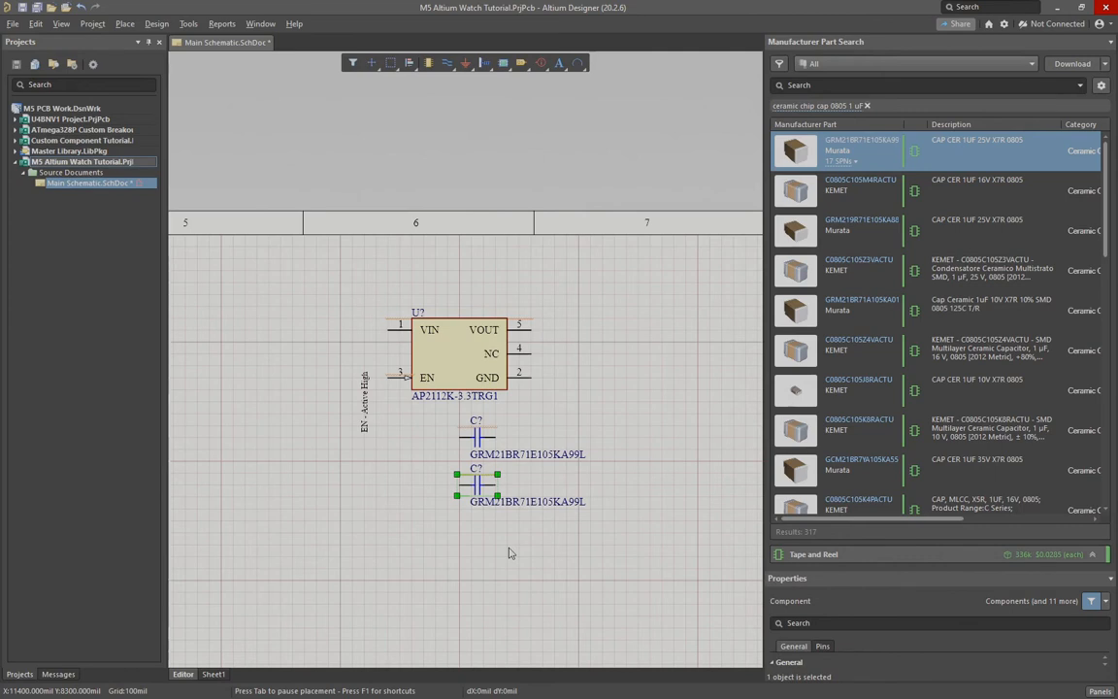
{"action": "left_click", "coordinate": [465, 426]}
{"action": "left_click", "coordinate": [475, 439]}
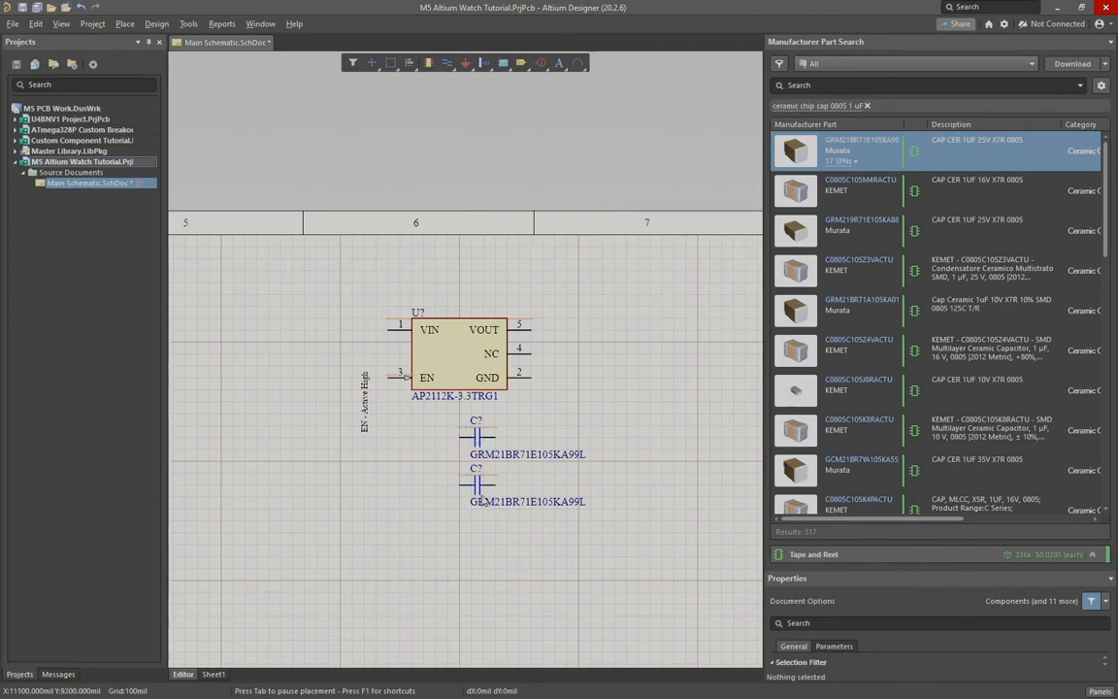
{"action": "left_click_drag", "start_coordinate": [476, 485], "coordinate": [484, 490]}
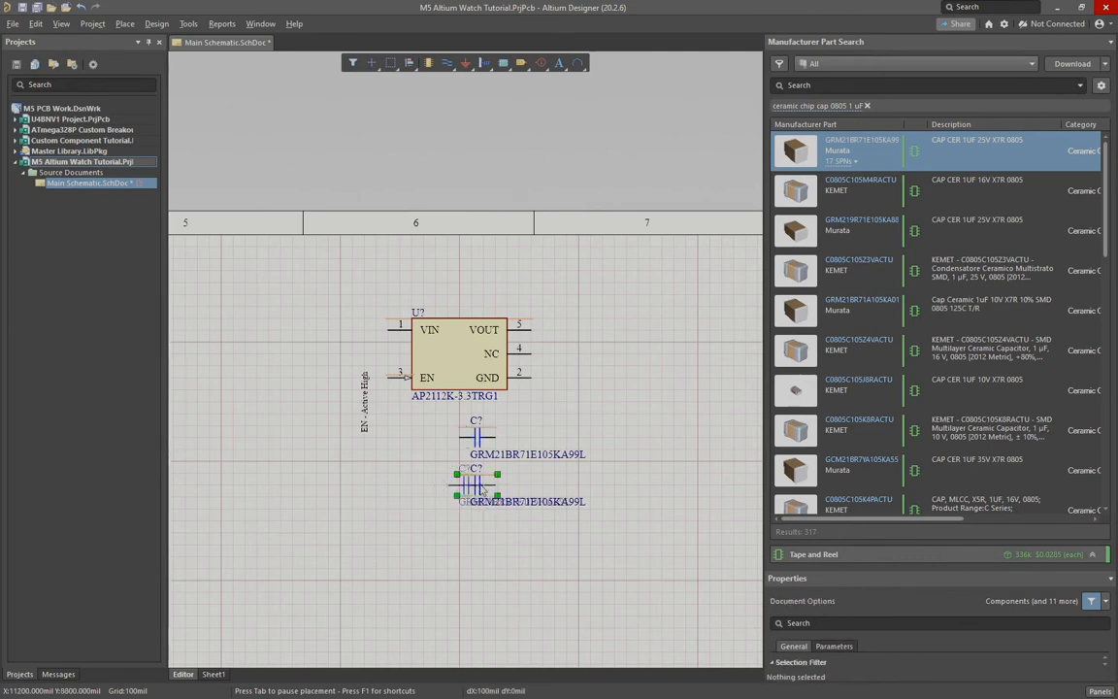
{"action": "key", "text": "ctrl+z"}
{"action": "left_click", "coordinate": [456, 564]}
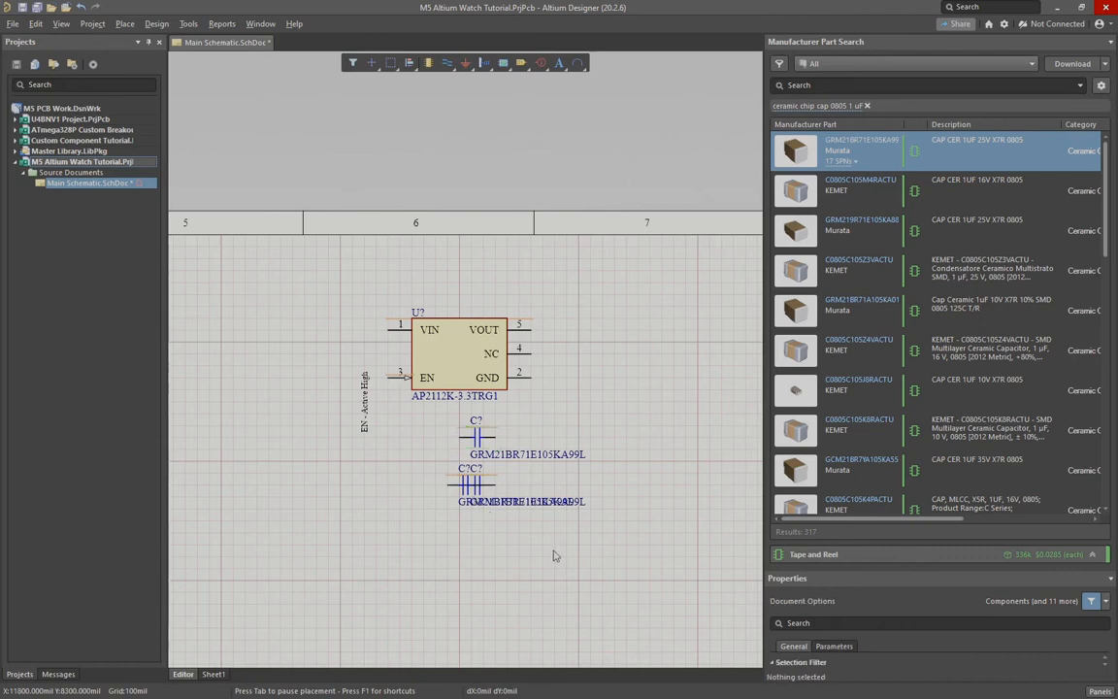
{"action": "key", "text": "ctrl+z"}
Step: Select both capacitors together, hide their comment and change it to 1uF
{"action": "left_click", "coordinate": [474, 436]}
{"action": "left_click_drag", "start_coordinate": [413, 415], "coordinate": [596, 547]}
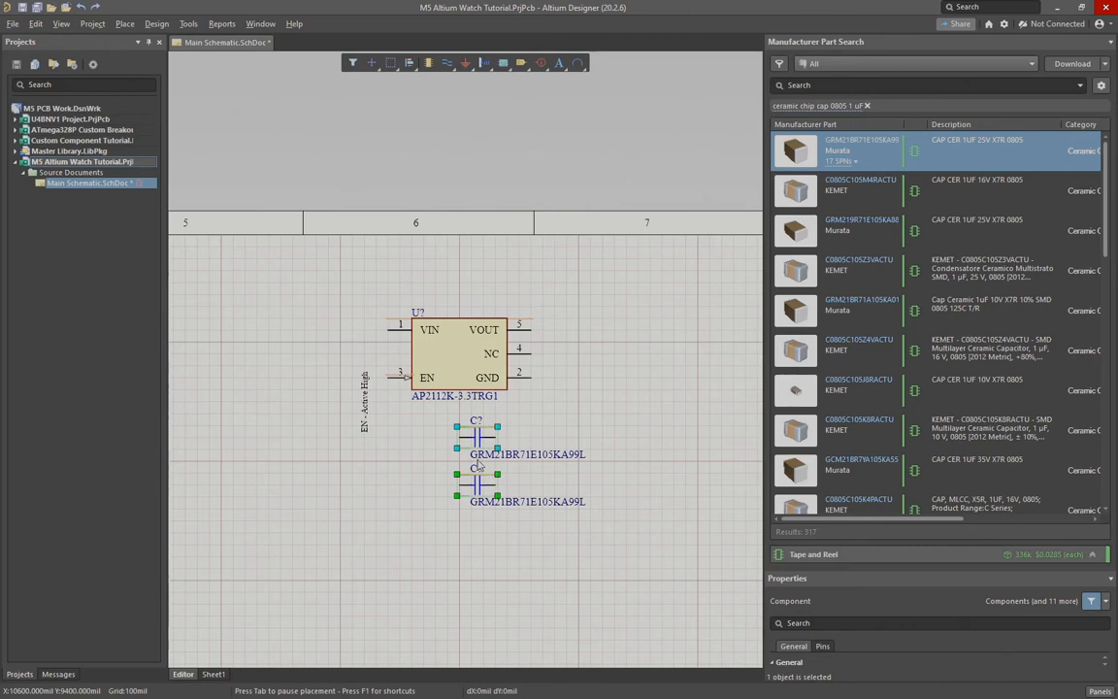
{"action": "mouse_move", "coordinate": [479, 485]}
{"action": "left_mouse_down"}
{"action": "mouse_move", "coordinate": [495, 500]}
{"action": "mouse_move", "coordinate": [495, 487]}
{"action": "left_mouse_up"}
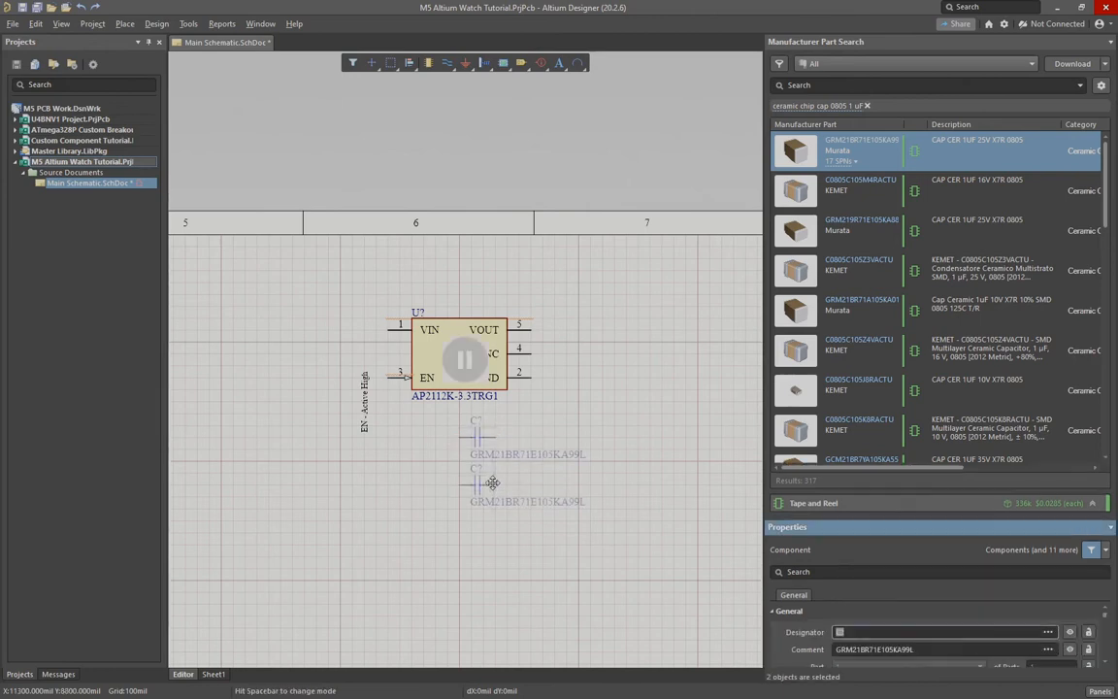
{"action": "left_click", "coordinate": [1070, 650]}
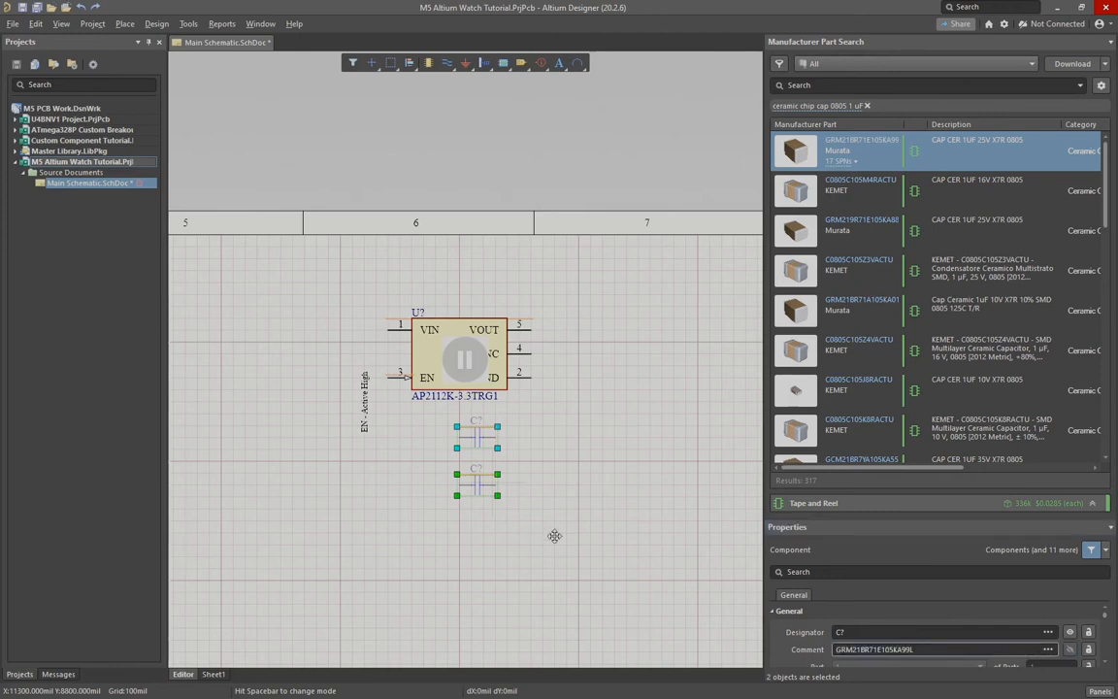
{"action": "left_click_drag", "start_coordinate": [927, 649], "coordinate": [828, 656]}
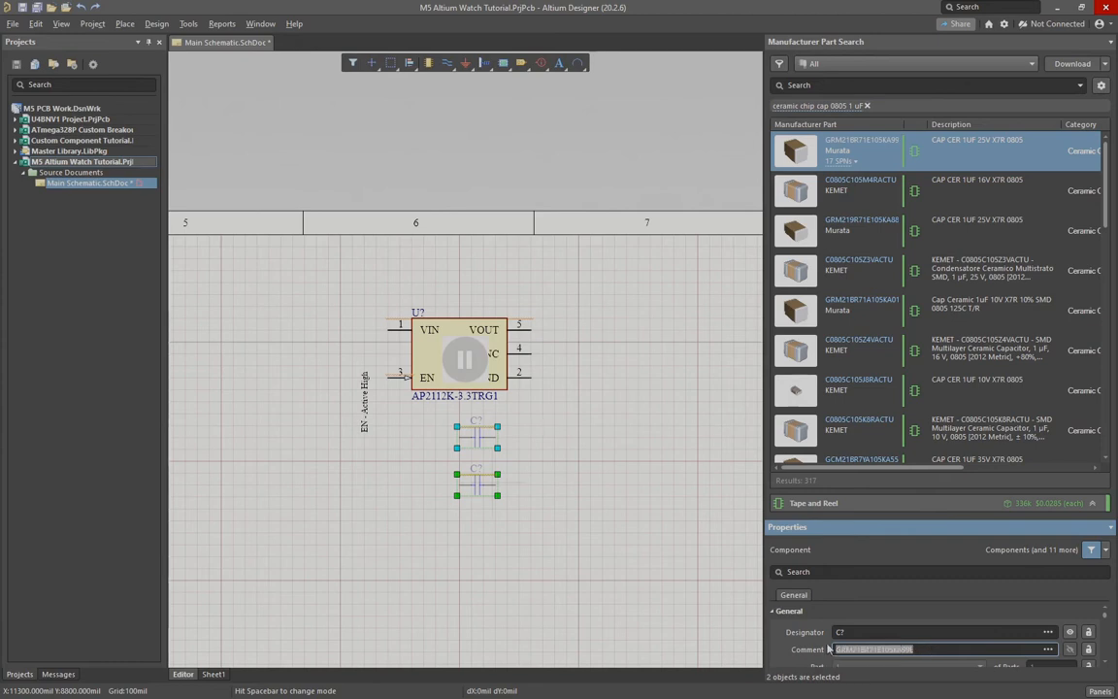
{"action": "type", "text": "1uF"}
{"action": "left_click", "coordinate": [642, 520]}
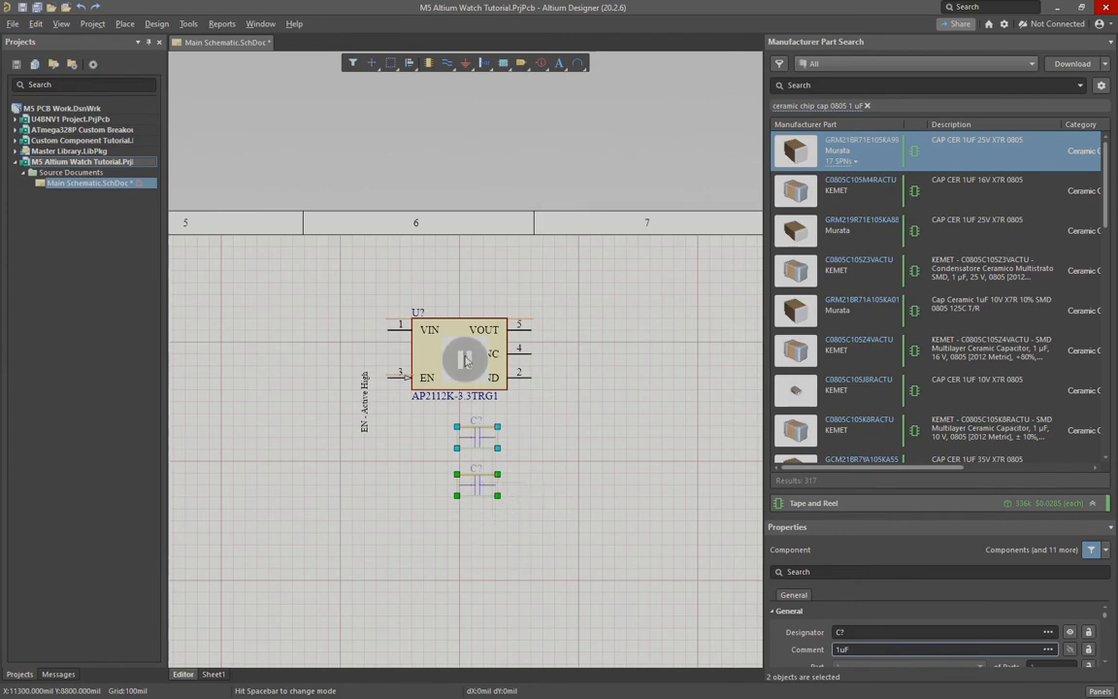
{"action": "left_click_drag", "start_coordinate": [499, 501], "coordinate": [553, 492]}
{"action": "left_click", "coordinate": [614, 591]}
{"action": "right_click_drag", "start_coordinate": [614, 591], "coordinate": [543, 530]}
{"action": "scroll", "coordinate": [447, 370], "scroll_direction": "up", "scroll_amount": 3, "text": "ctrl"}
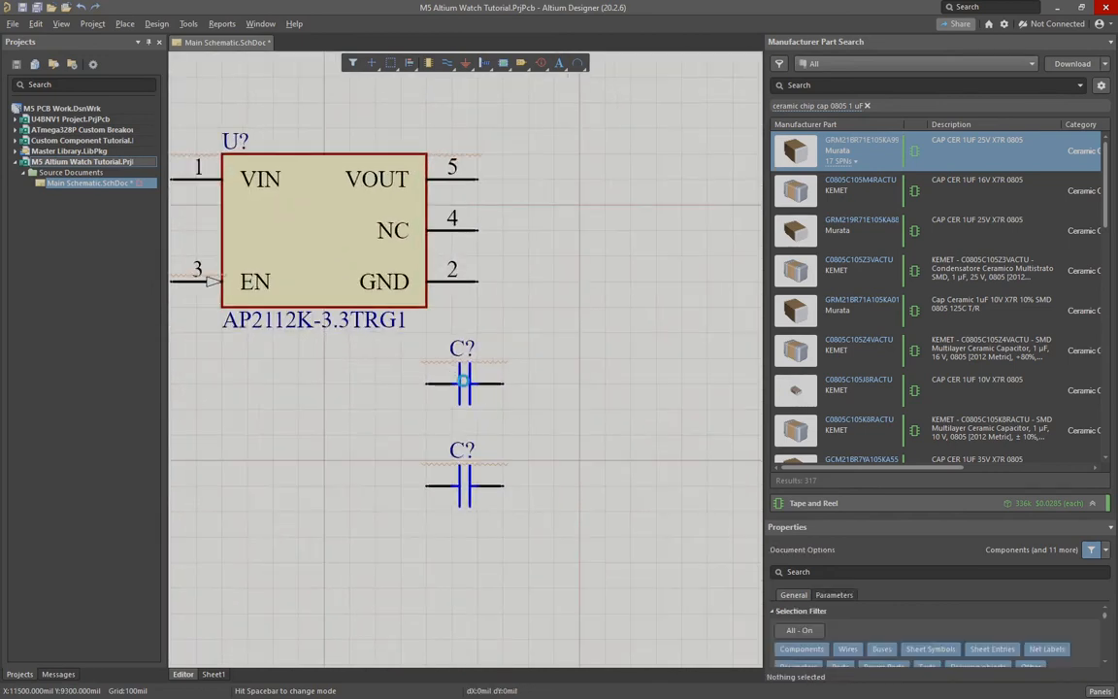
Step: Show the comment on each of the two capacitors, clear the selection and enlarge the properties area
{"action": "left_click", "coordinate": [464, 382]}
{"action": "left_click", "coordinate": [1070, 651]}
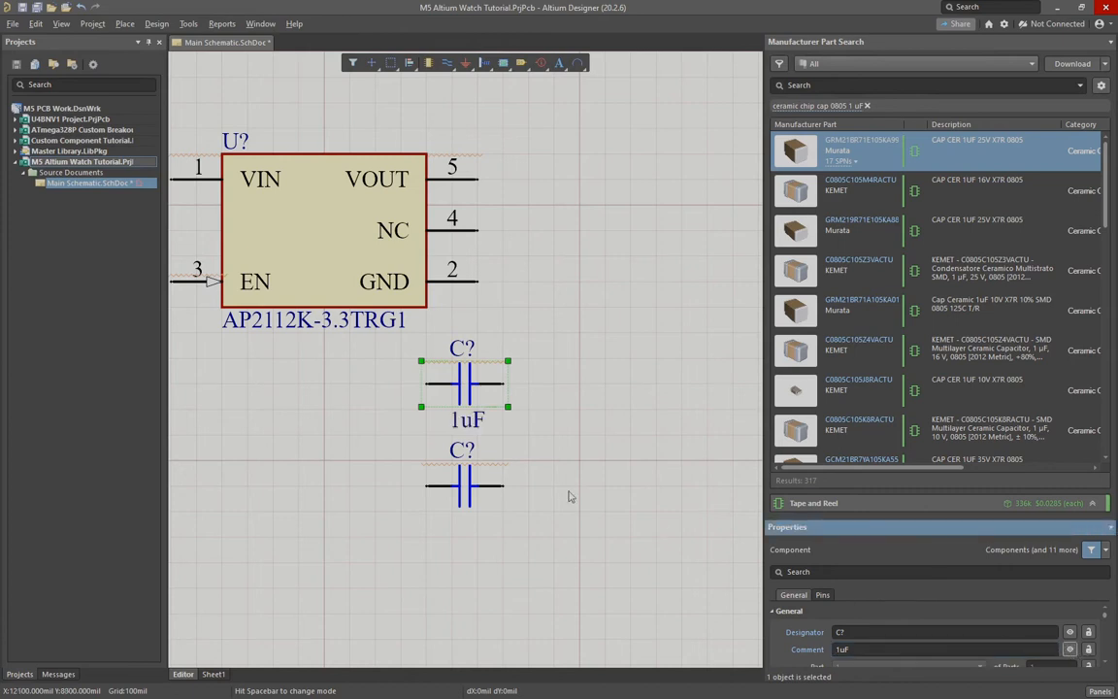
{"action": "left_click", "coordinate": [473, 484]}
{"action": "left_click", "coordinate": [1070, 651]}
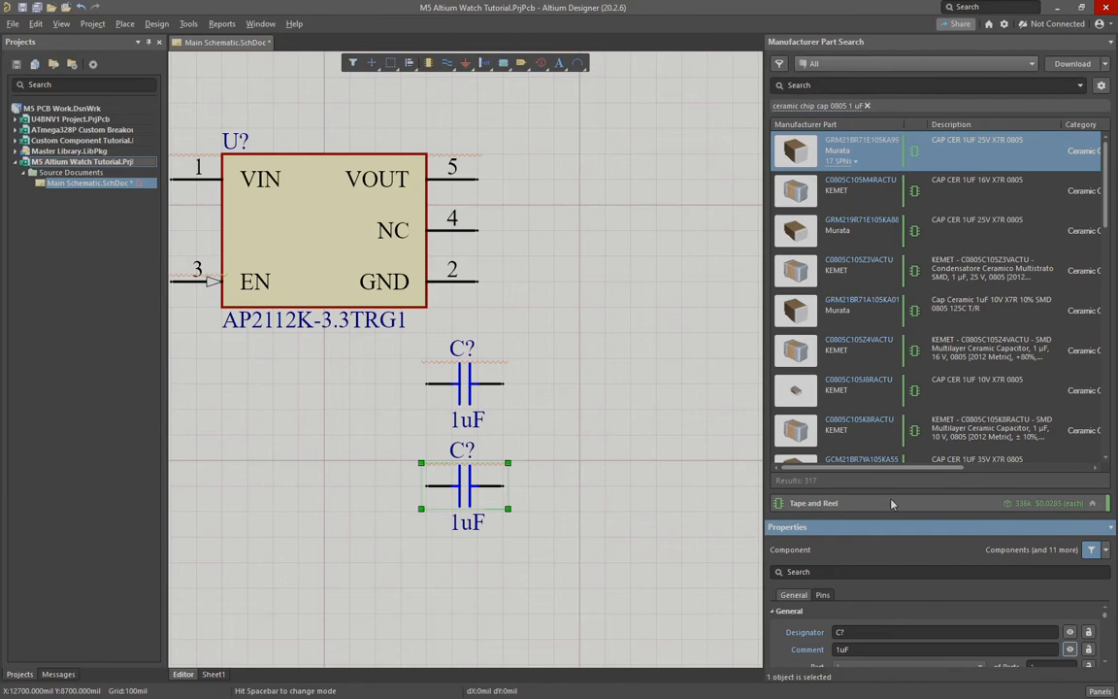
{"action": "left_click", "coordinate": [735, 527]}
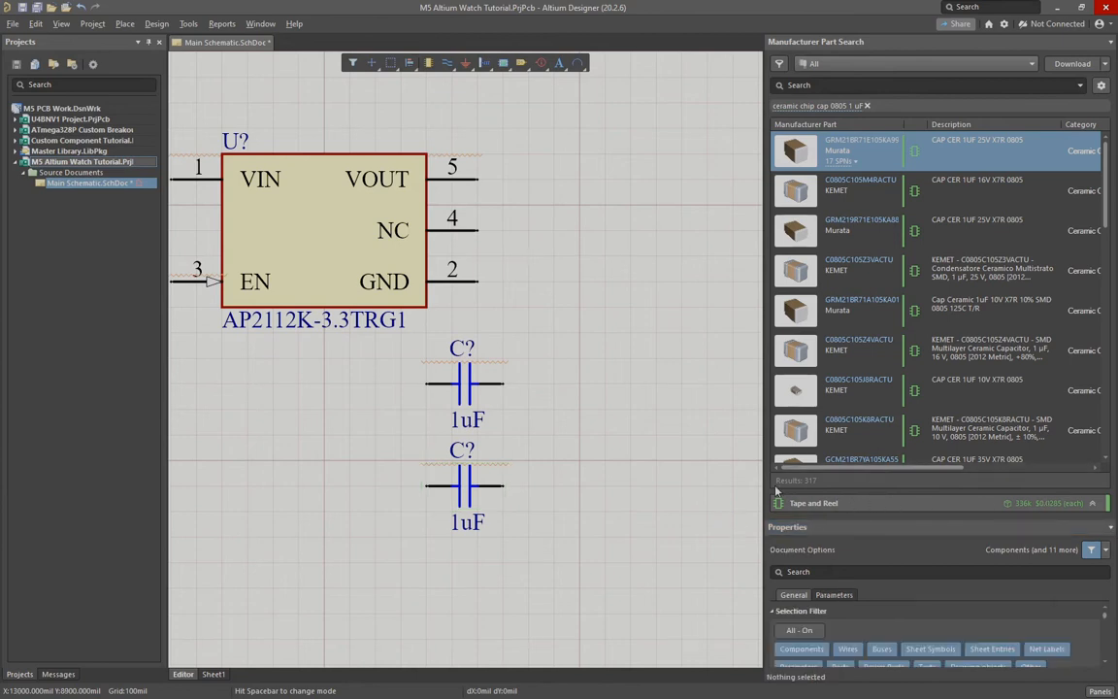
{"action": "left_click_drag", "start_coordinate": [852, 520], "coordinate": [834, 177]}
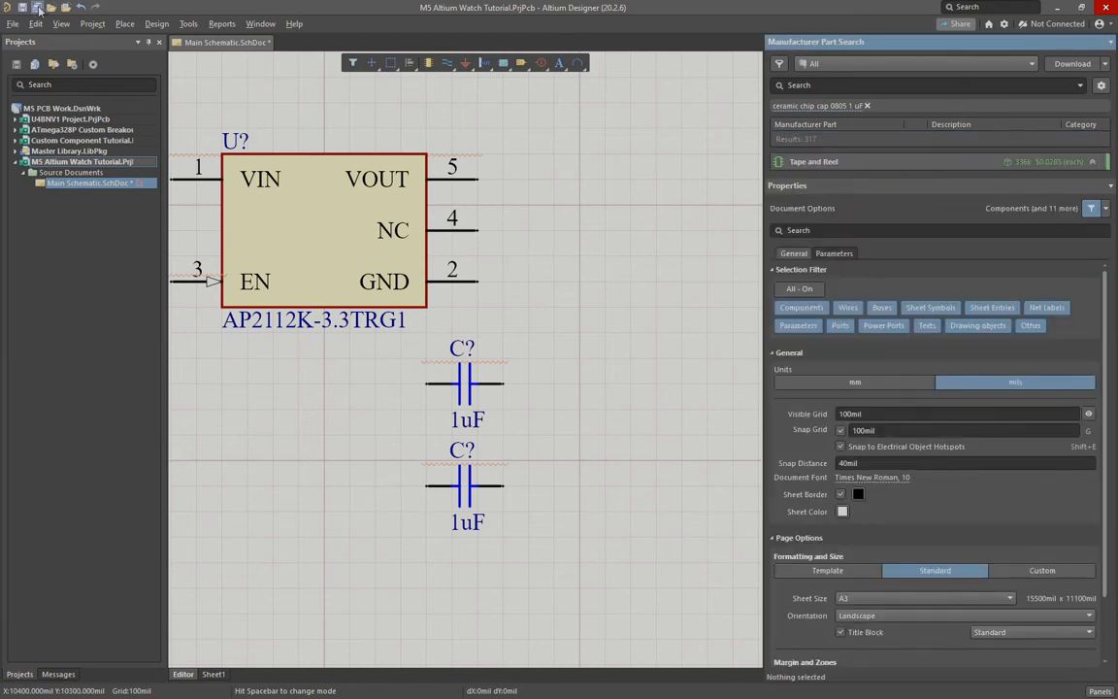
Step: Arrange the two 1uF capacitors side by side below the 3.3V regulator and save the schematic
{"action": "key", "text": "ctrl+s"}
{"action": "left_click_drag", "start_coordinate": [427, 485], "coordinate": [273, 437]}
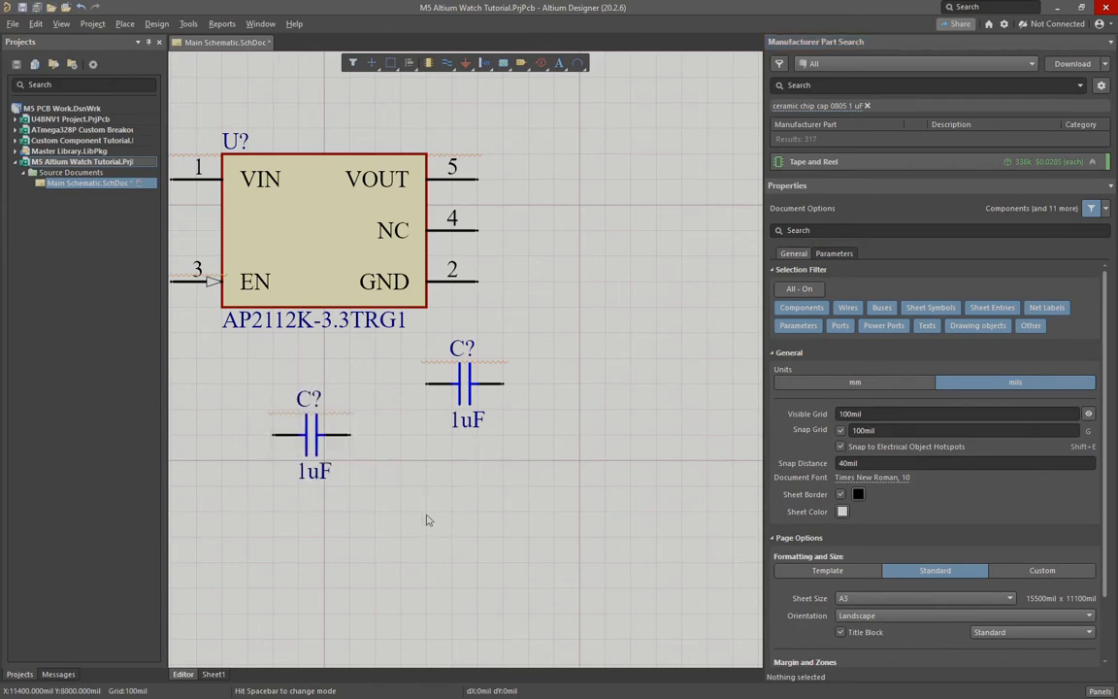
{"action": "right_click_drag", "start_coordinate": [396, 560], "coordinate": [479, 543]}
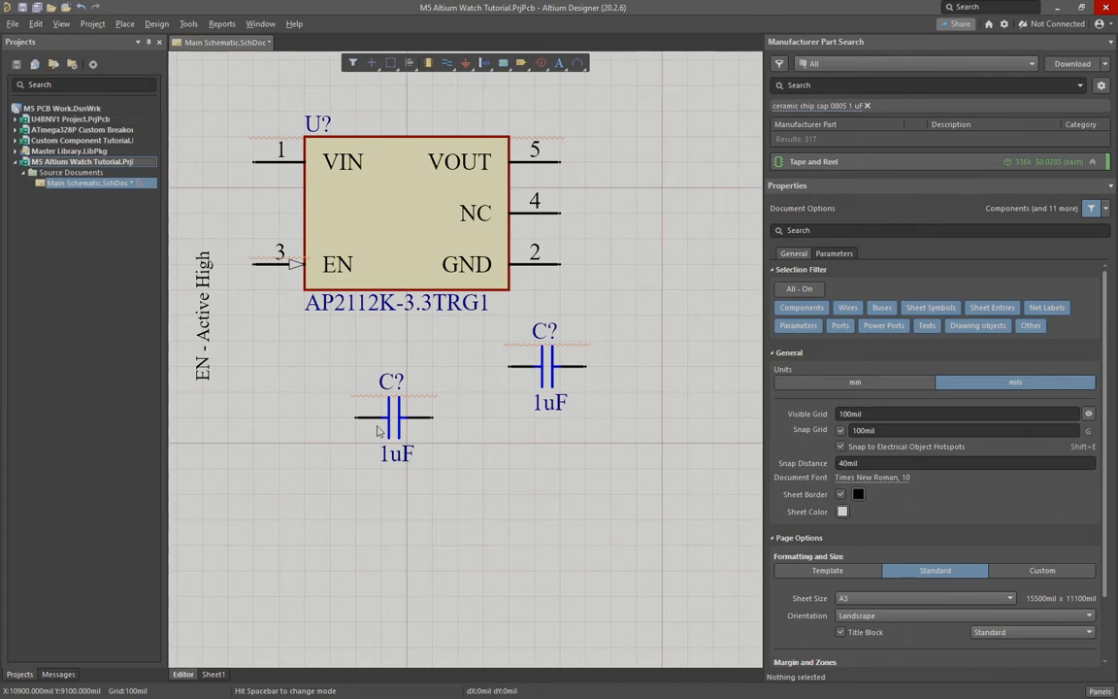
{"action": "mouse_move", "coordinate": [366, 417]}
{"action": "left_mouse_down"}
{"action": "mouse_move", "coordinate": [362, 380]}
{"action": "mouse_move", "coordinate": [360, 406]}
{"action": "left_mouse_up"}
{"action": "left_click_drag", "start_coordinate": [585, 369], "coordinate": [595, 400]}
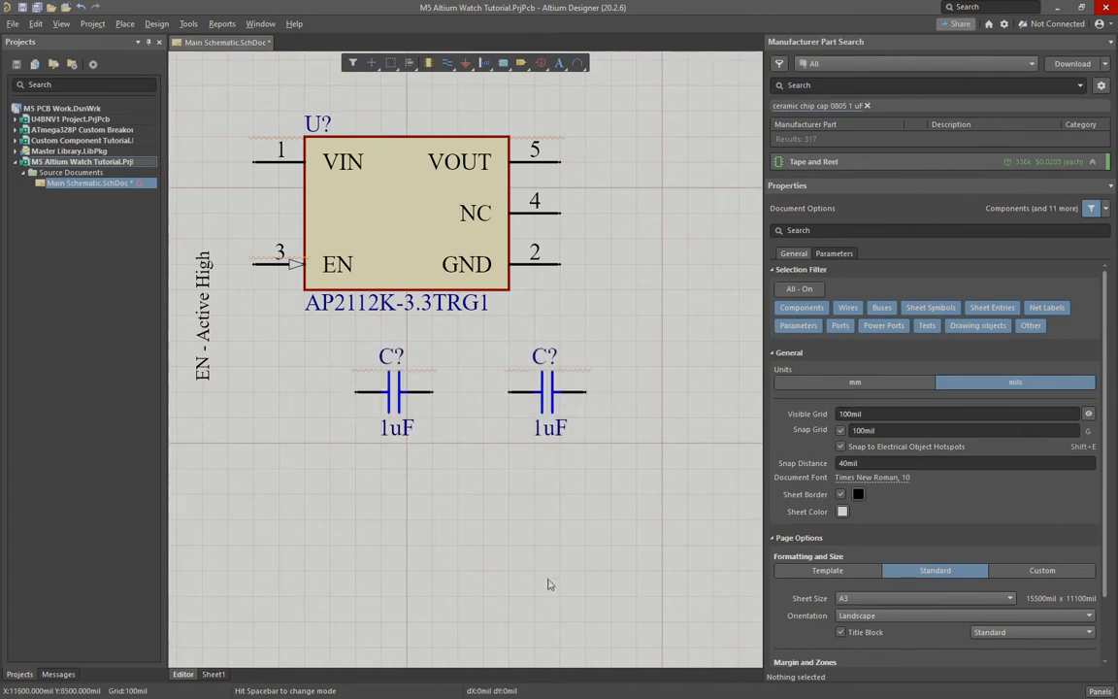
{"action": "scroll", "coordinate": [360, 371], "scroll_direction": "down", "scroll_amount": 6, "text": "ctrl"}
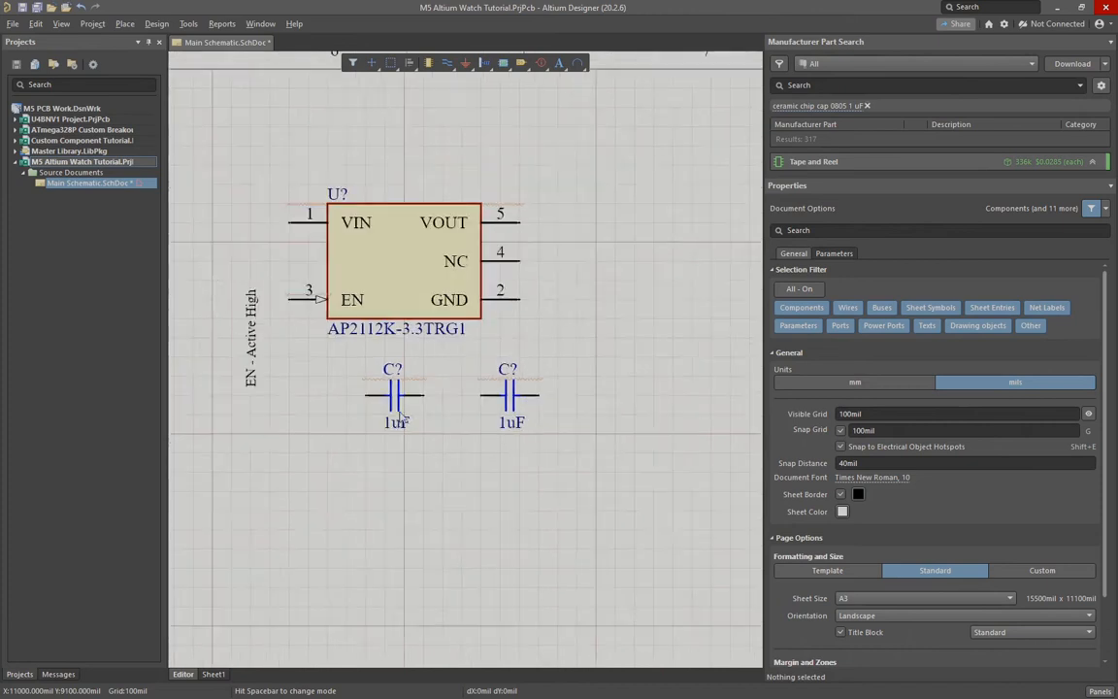
{"action": "right_click_drag", "start_coordinate": [411, 514], "coordinate": [417, 507]}
{"action": "scroll", "coordinate": [504, 330], "scroll_direction": "down", "scroll_amount": 3}
{"action": "scroll", "coordinate": [467, 337], "scroll_direction": "down", "scroll_amount": 4, "text": "ctrl"}
{"action": "right_click_drag", "start_coordinate": [455, 365], "coordinate": [514, 353]}
{"action": "left_click", "coordinate": [42, 11]}
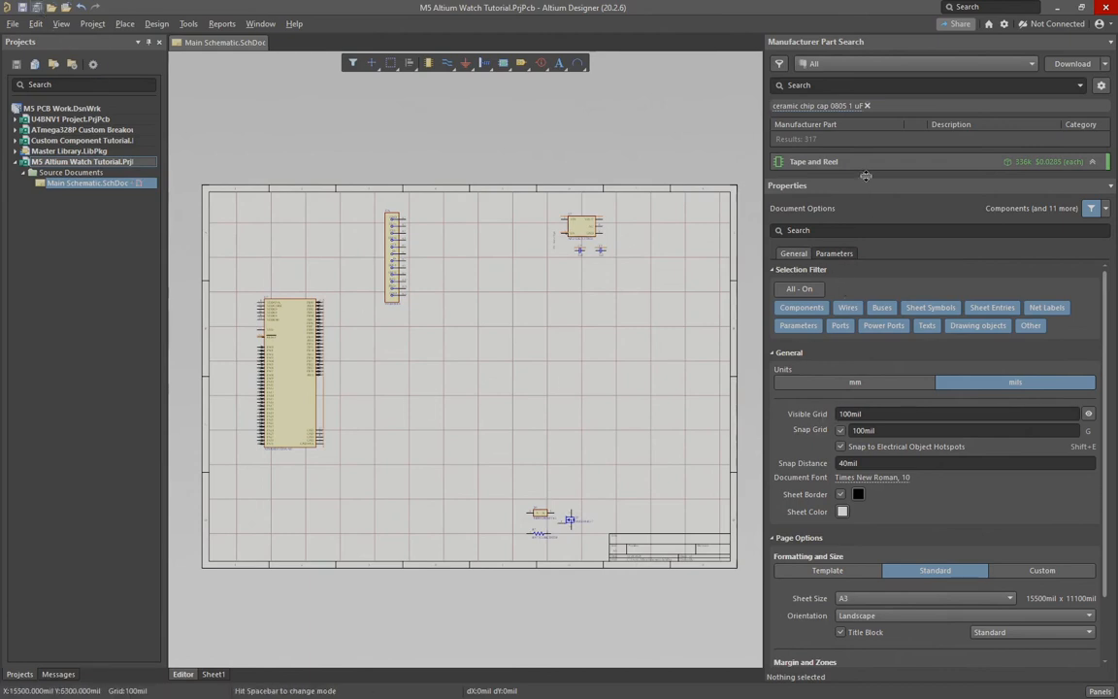
Step: Enlarge the manufacturer part list and replace the capacitor search with one for JST connector
{"action": "left_click_drag", "start_coordinate": [867, 178], "coordinate": [869, 356]}
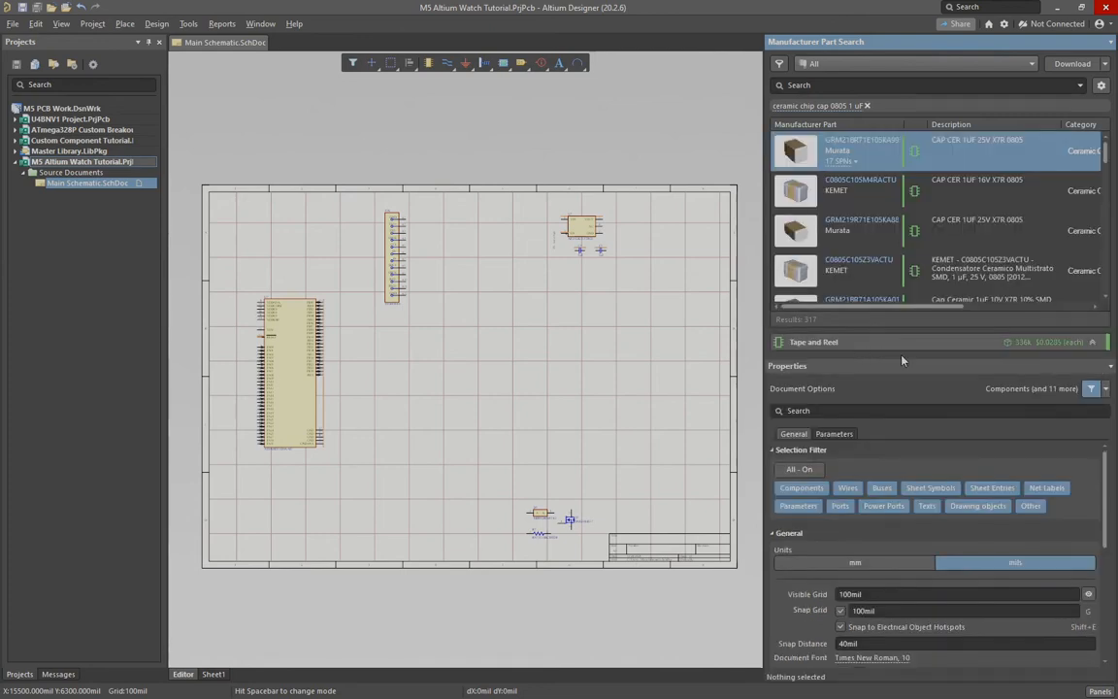
{"action": "left_click_drag", "start_coordinate": [901, 357], "coordinate": [897, 397]}
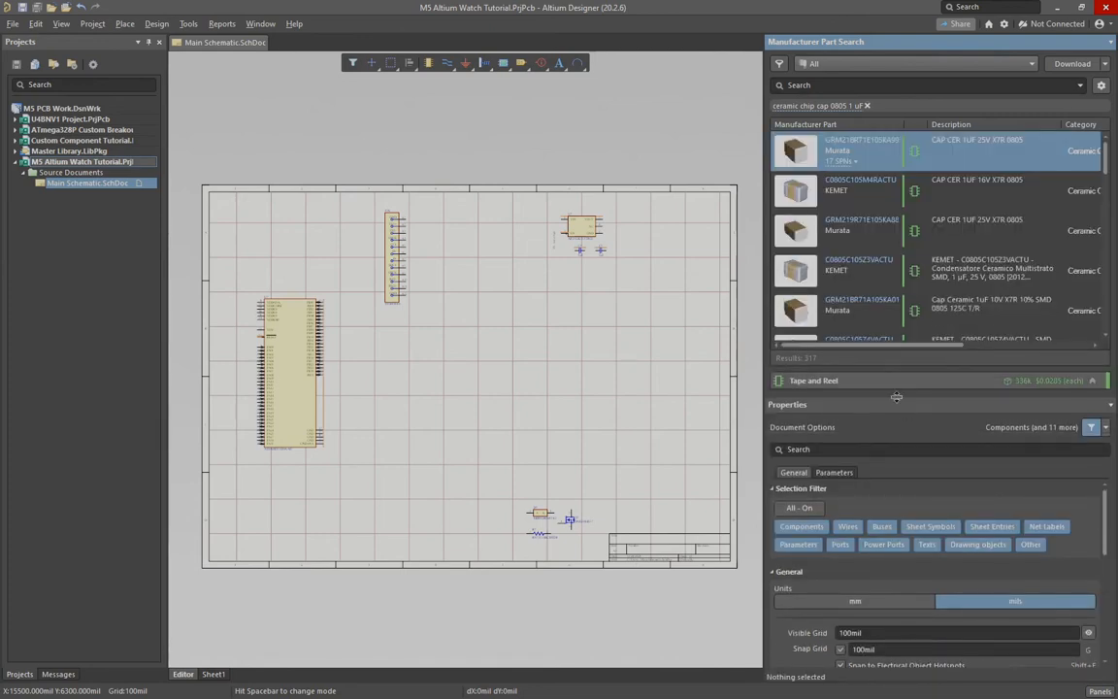
{"action": "left_click", "coordinate": [868, 105]}
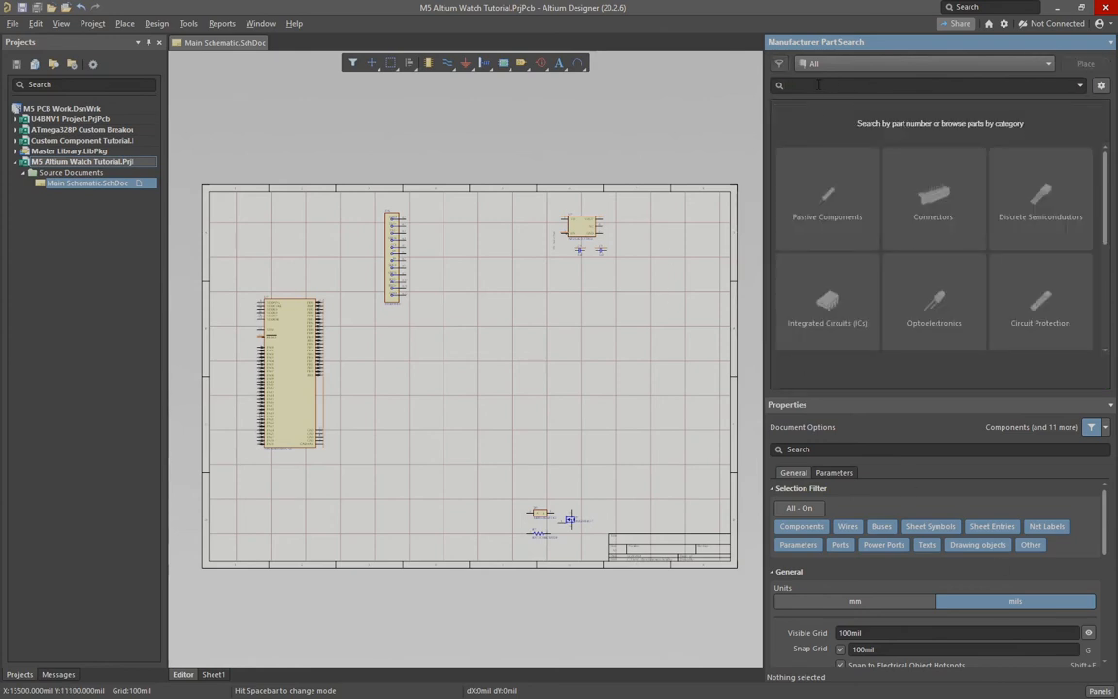
{"action": "type", "text": "connector"}
{"action": "key", "text": "Return"}
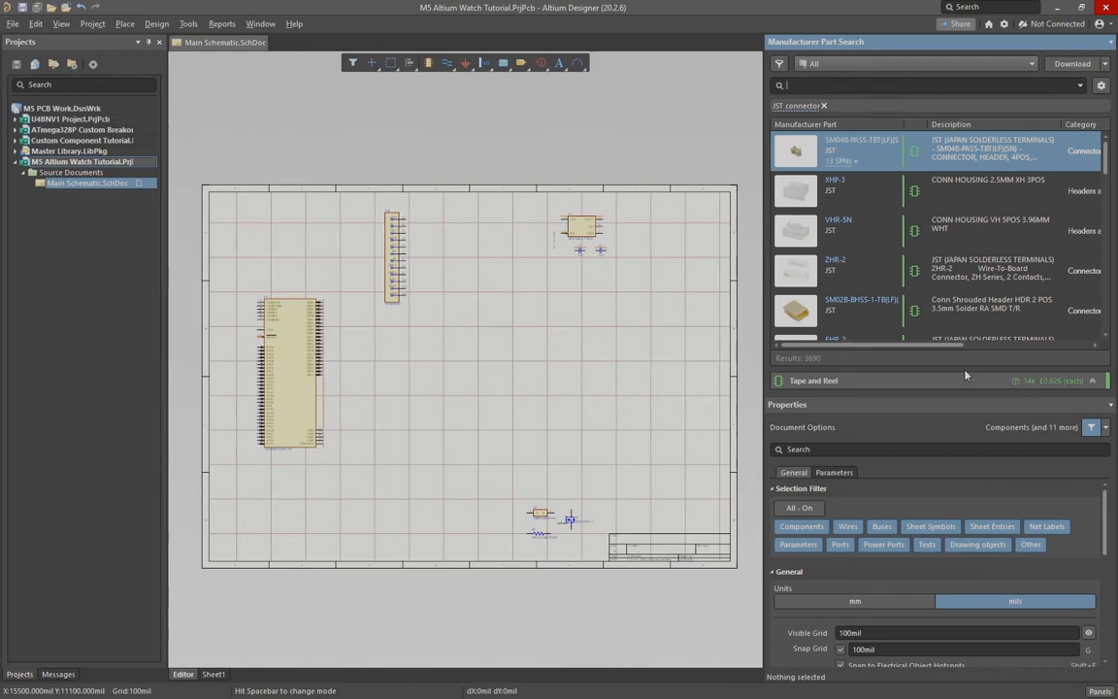
{"action": "left_click_drag", "start_coordinate": [965, 397], "coordinate": [965, 517]}
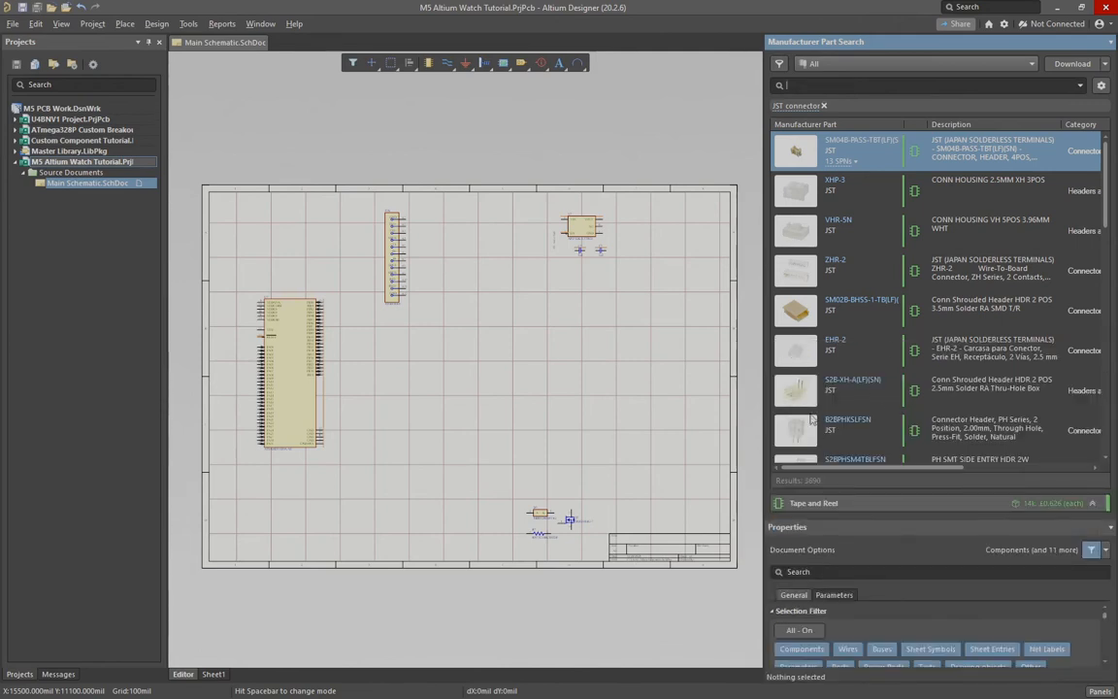
Step: Browse the JST connector results and show the supplier offers for the S2B-XH-A(LF)(SN) header
{"action": "scroll", "coordinate": [901, 398], "scroll_direction": "down", "scroll_amount": 4}
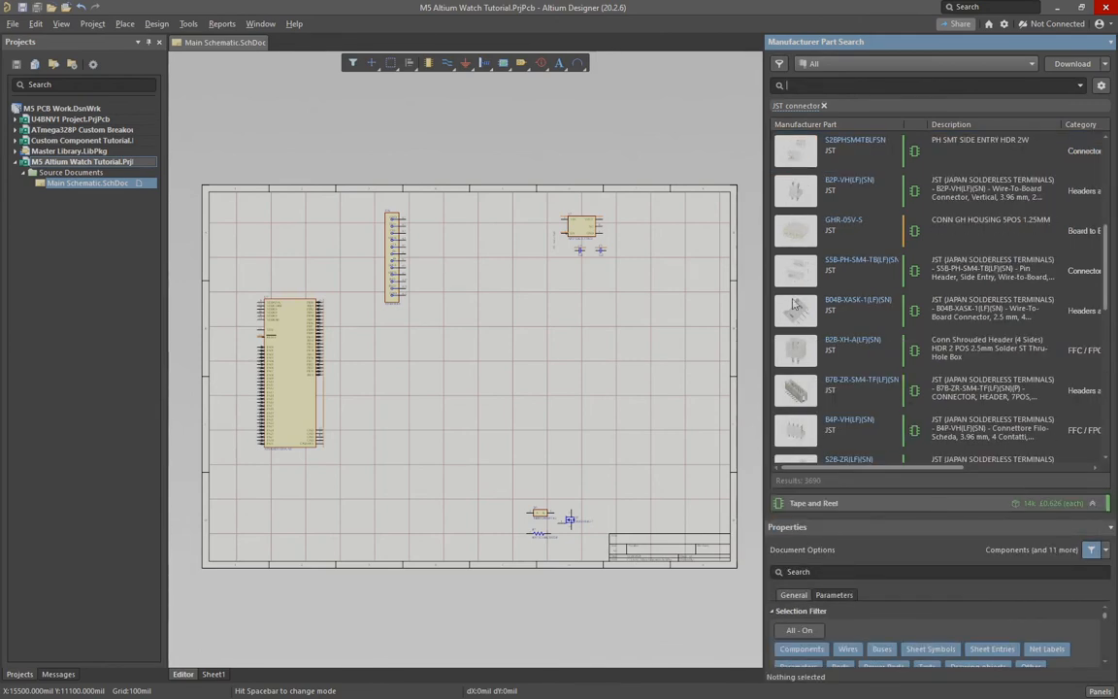
{"action": "scroll", "coordinate": [864, 304], "scroll_direction": "up", "scroll_amount": 4}
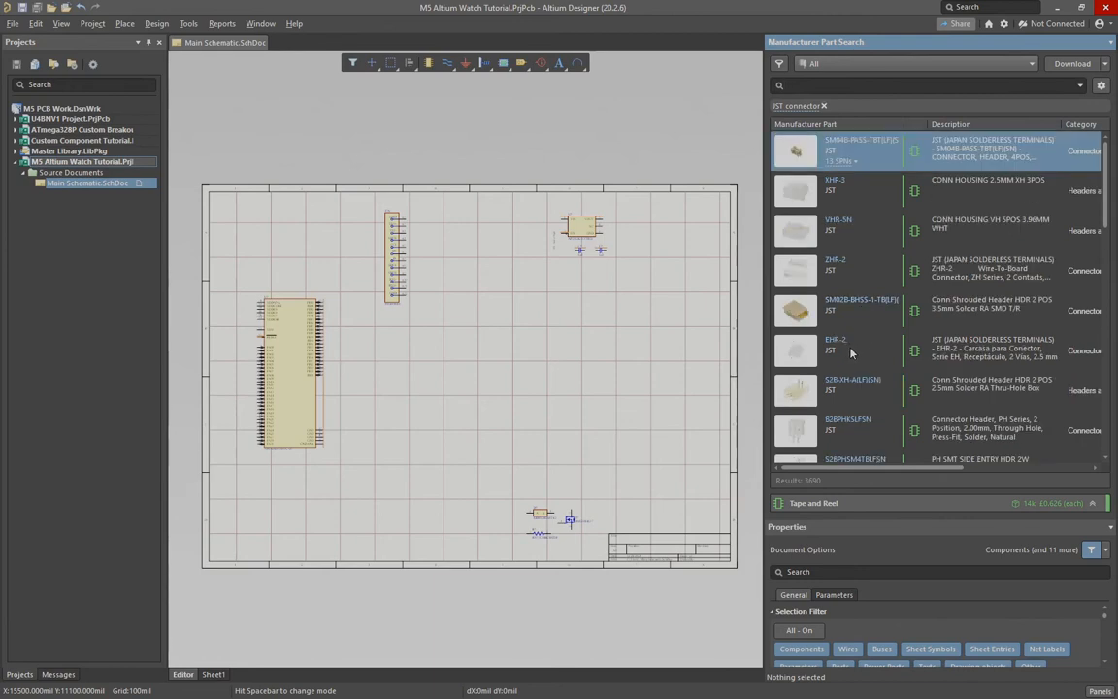
{"action": "left_click", "coordinate": [825, 392]}
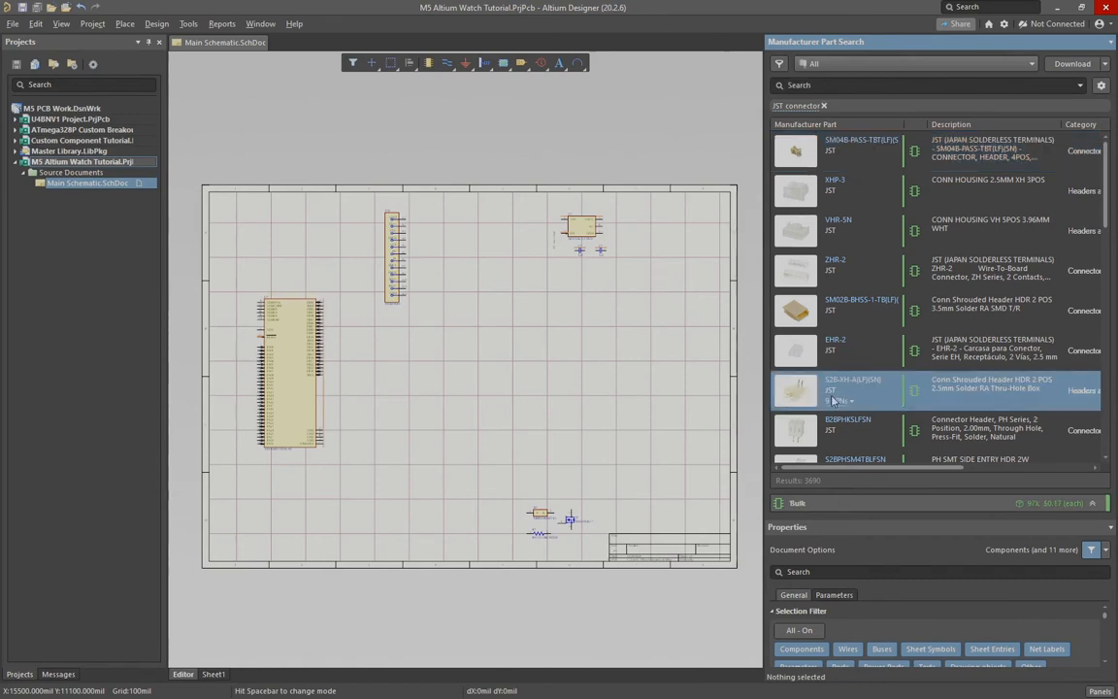
{"action": "left_click", "coordinate": [837, 401]}
{"action": "scroll", "coordinate": [887, 370], "scroll_direction": "down", "scroll_amount": 2}
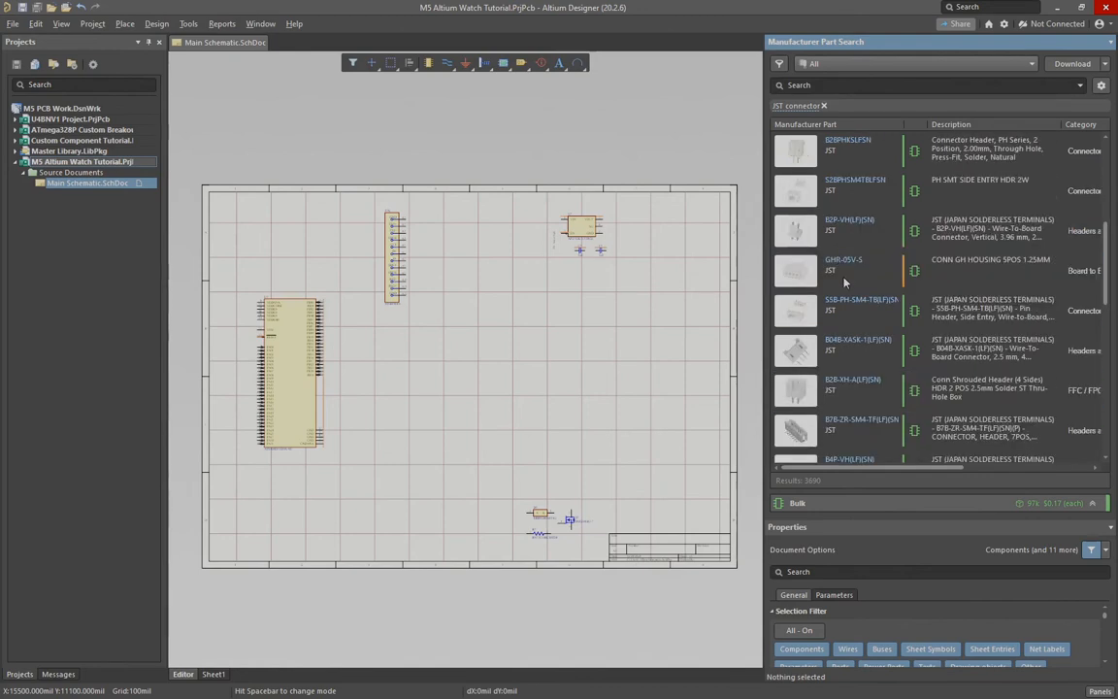
{"action": "scroll", "coordinate": [864, 283], "scroll_direction": "up", "scroll_amount": 2}
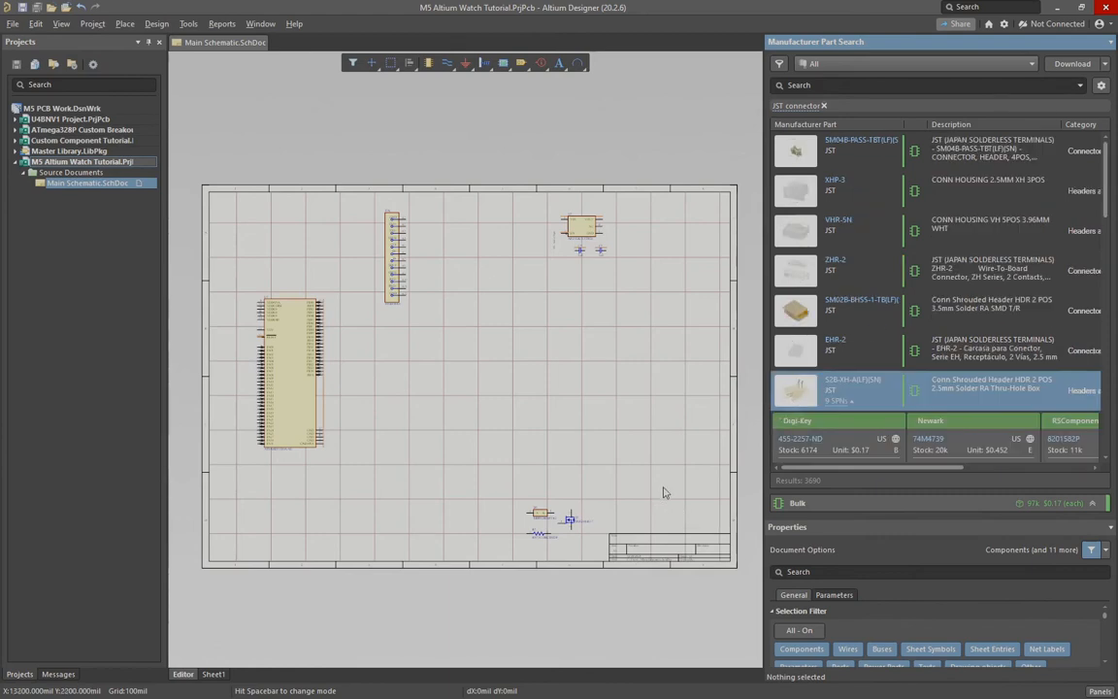
{"action": "left_click_drag", "start_coordinate": [1098, 194], "coordinate": [1106, 252]}
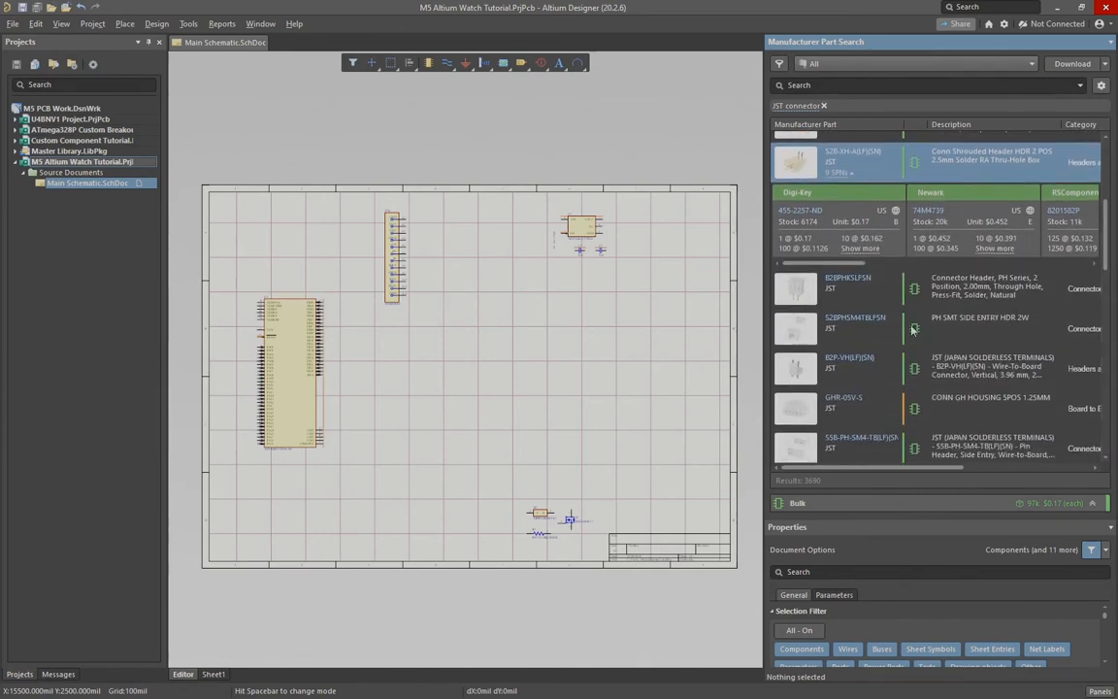
Step: Review the supplier stock and prices of the S2BPHSM4TBLFSN side-entry header, and collapse its offers
{"action": "left_click", "coordinate": [847, 336]}
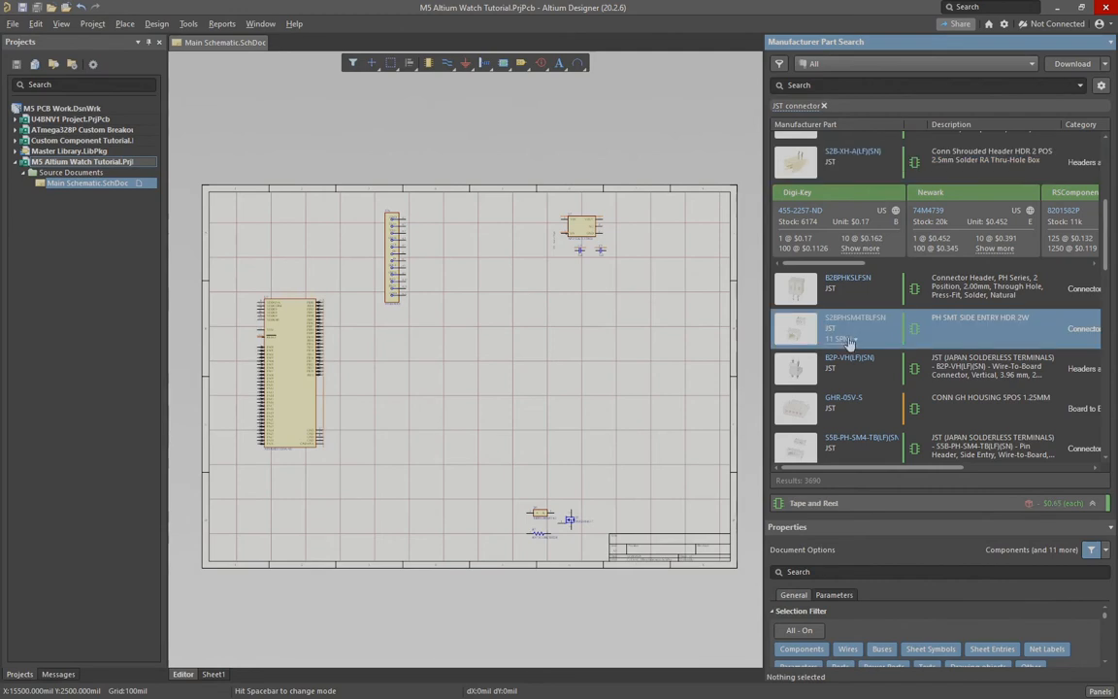
{"action": "left_click", "coordinate": [843, 339]}
{"action": "left_click_drag", "start_coordinate": [846, 418], "coordinate": [808, 427]}
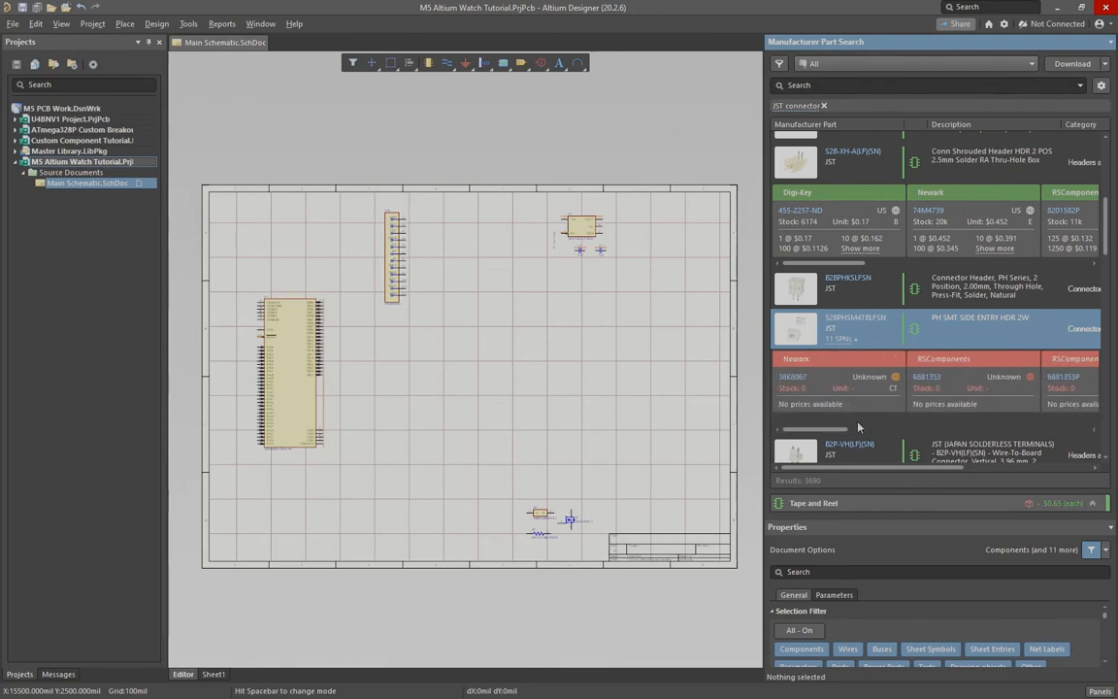
{"action": "left_click_drag", "start_coordinate": [825, 428], "coordinate": [986, 356]}
{"action": "left_click", "coordinate": [842, 341]}
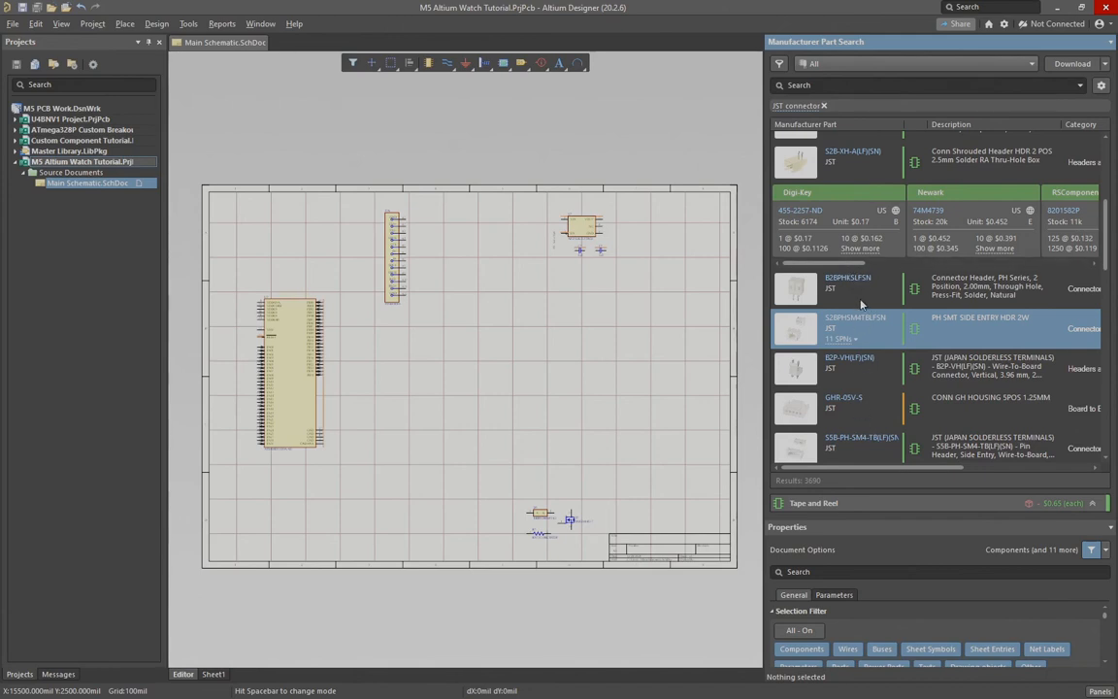
Step: Examine the supplier offers for the S2B-ZR(LF)(SN) wire-to-board connector further down the results
{"action": "scroll", "coordinate": [864, 316], "scroll_direction": "down", "scroll_amount": 3}
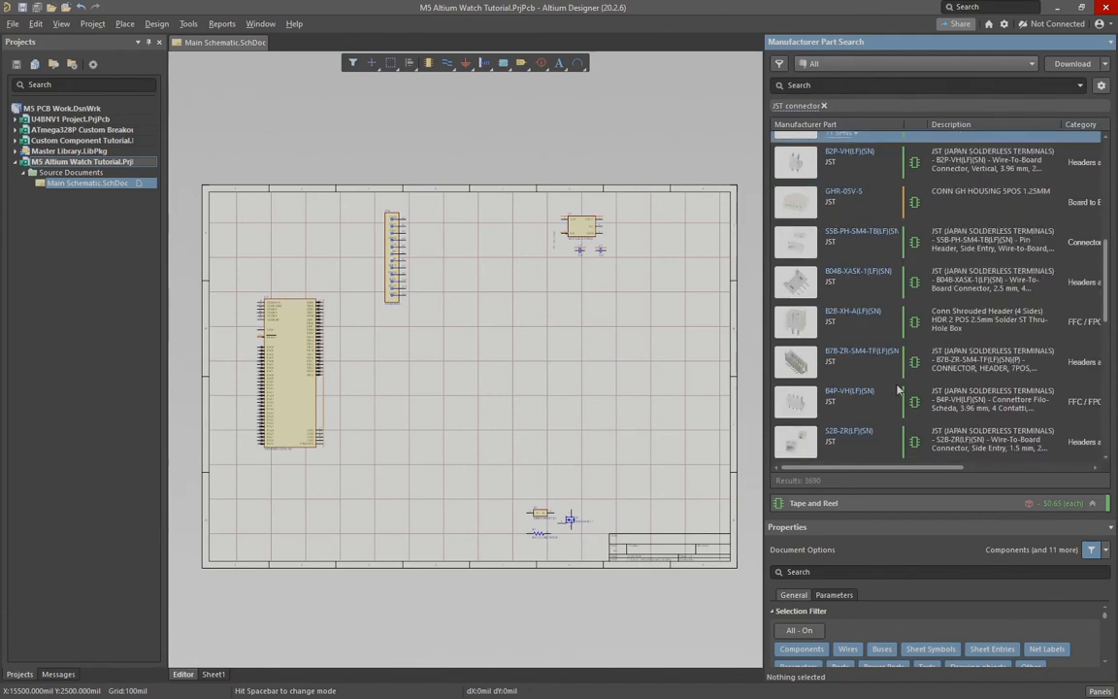
{"action": "left_click", "coordinate": [847, 448]}
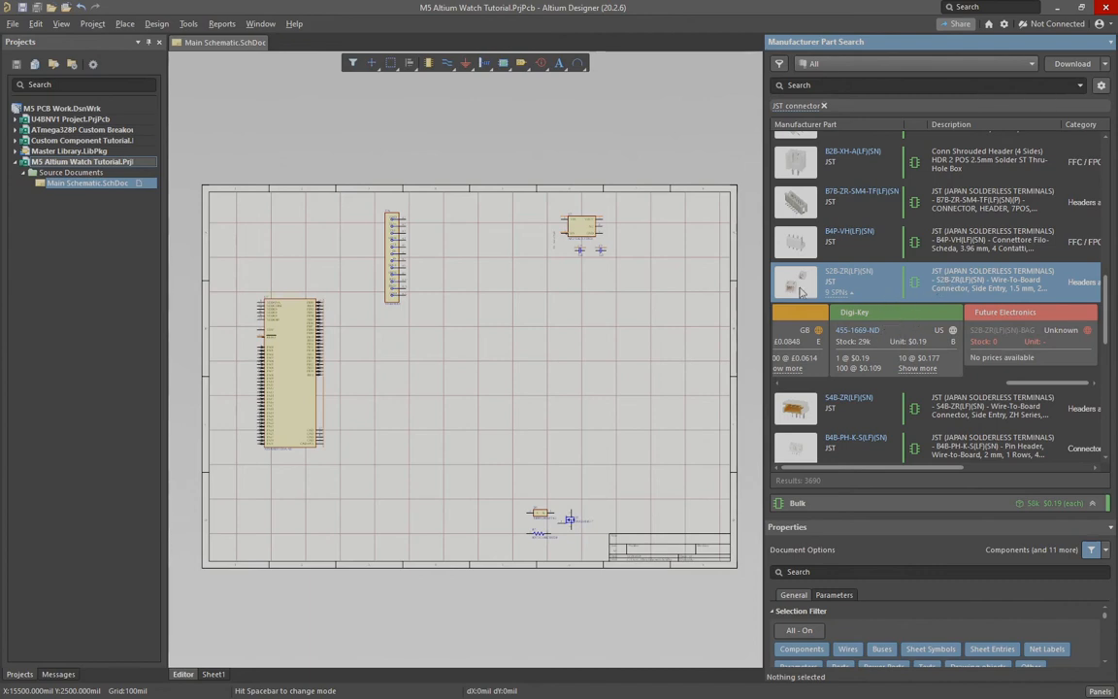
{"action": "left_click_drag", "start_coordinate": [1106, 296], "coordinate": [1107, 297]}
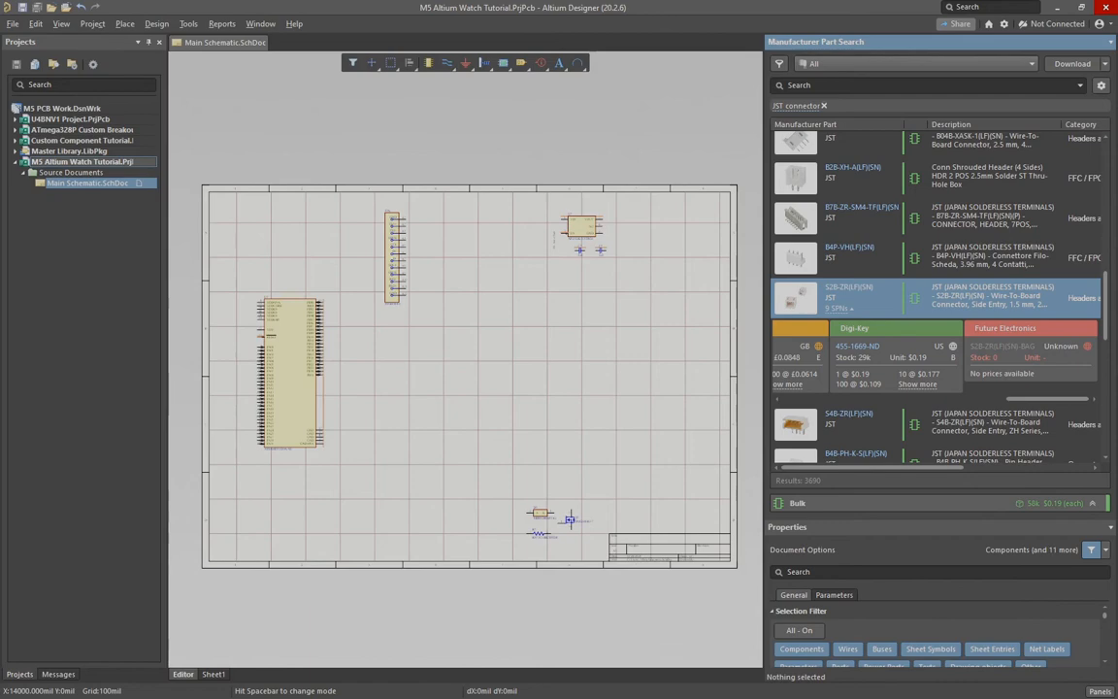
Step: Switch to the web browser, open a new tab and return to Altium Designer
{"action": "key", "text": "alt+Tab"}
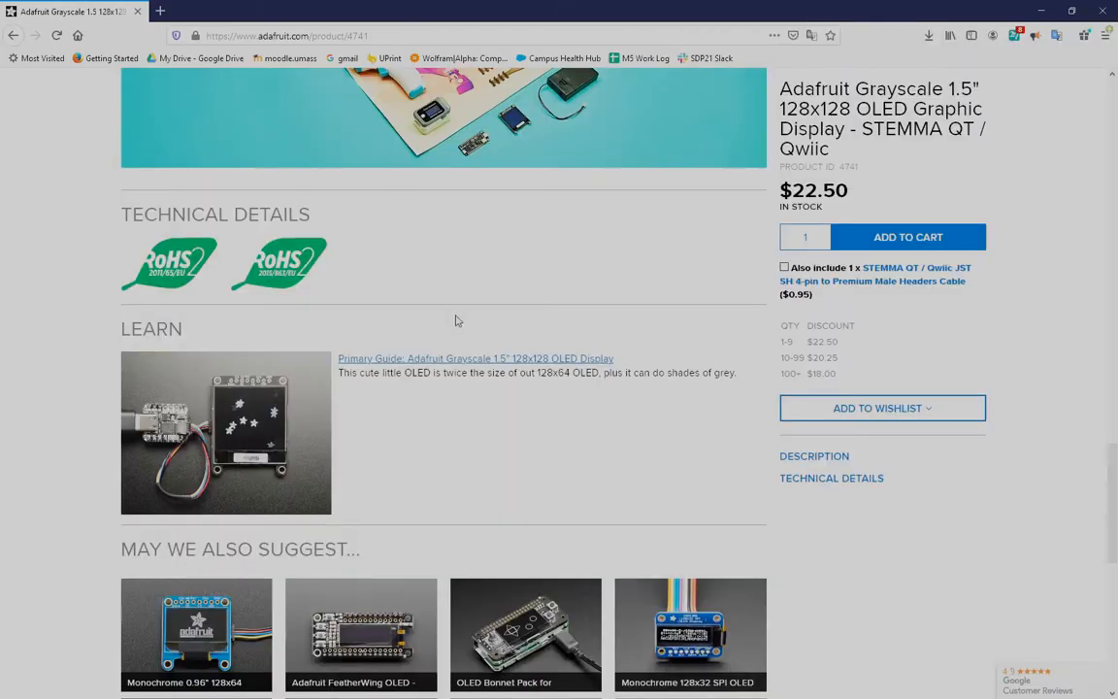
{"action": "left_click", "coordinate": [161, 12]}
{"action": "key", "text": "alt+Tab"}
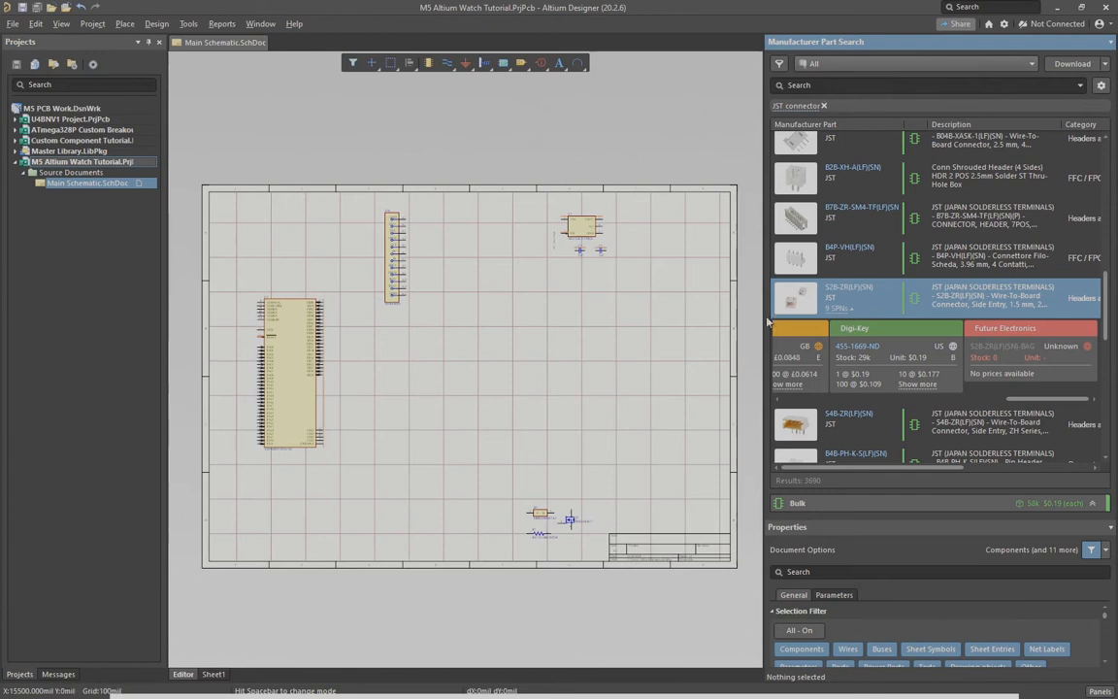
Step: Widen the part search area and select the first JST result, SM04B-PASS-TBT(LF)(SN)
{"action": "left_click_drag", "start_coordinate": [762, 319], "coordinate": [700, 319]}
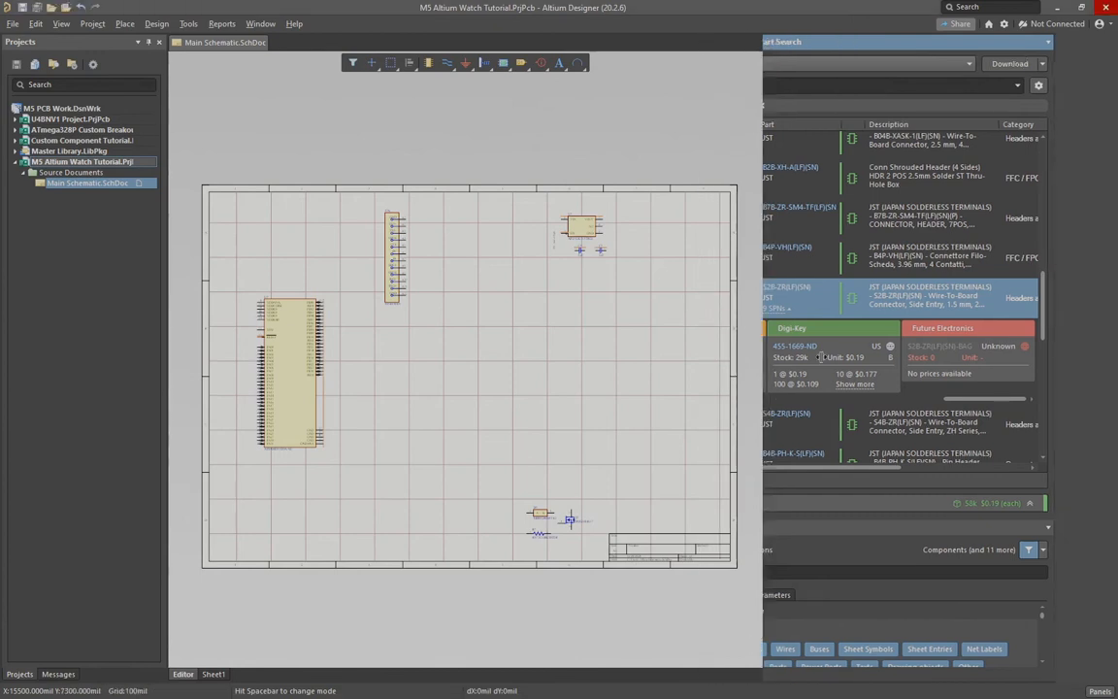
{"action": "scroll", "coordinate": [779, 311], "scroll_direction": "up", "scroll_amount": 3}
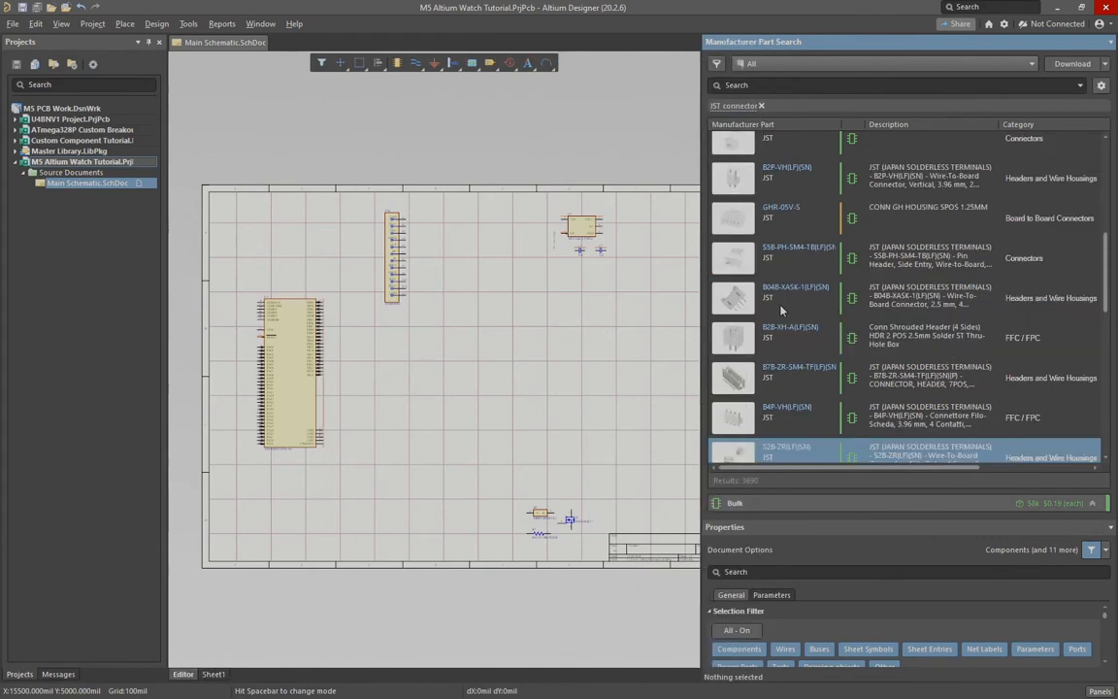
{"action": "left_click", "coordinate": [792, 318]}
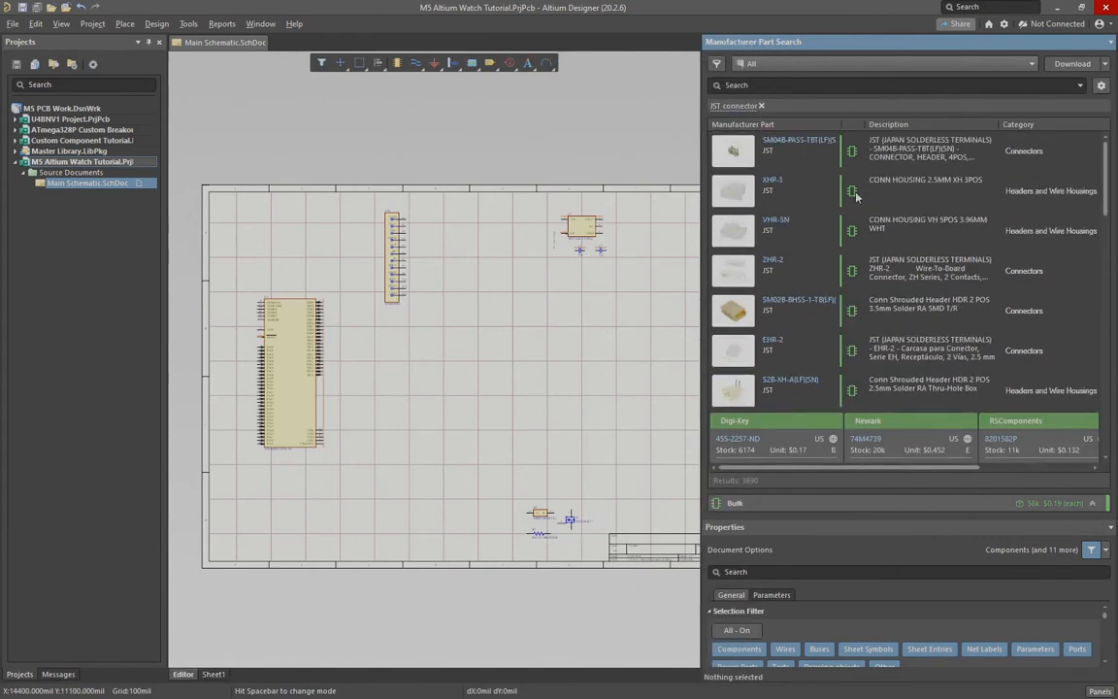
{"action": "left_click", "coordinate": [815, 163]}
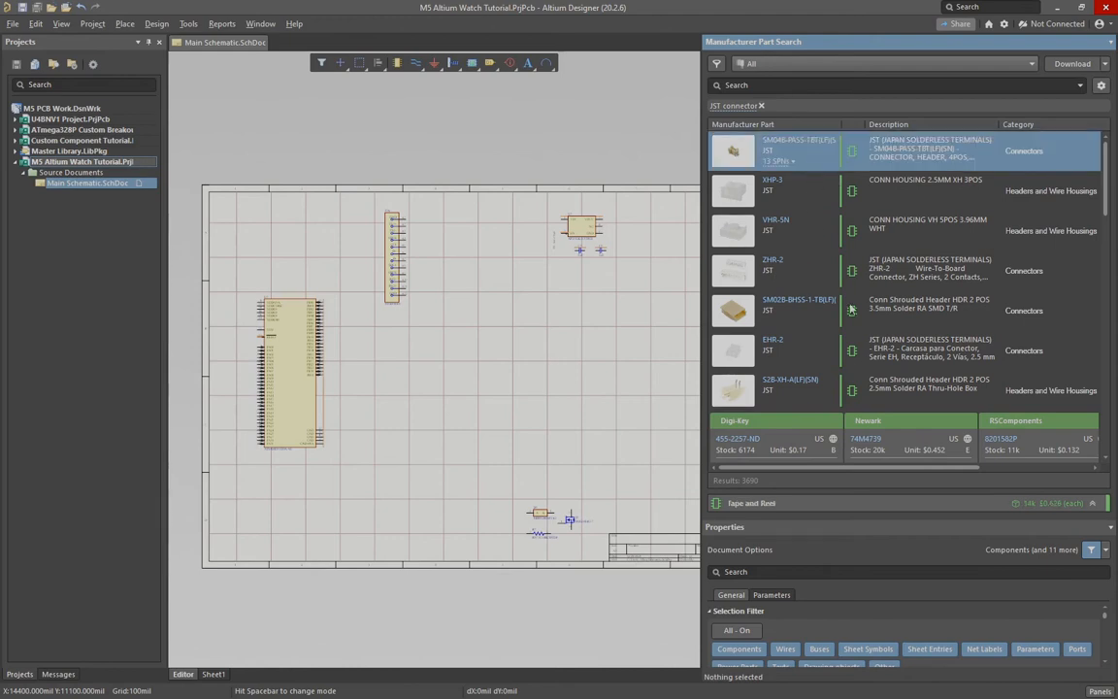
{"action": "scroll", "coordinate": [1104, 210], "scroll_direction": "down", "scroll_amount": 1}
{"action": "left_click_drag", "start_coordinate": [1105, 210], "coordinate": [1061, 117]}
Step: Filter the JST connector results to 2 positions, surface mount, in stock and having a model
{"action": "left_click", "coordinate": [717, 64]}
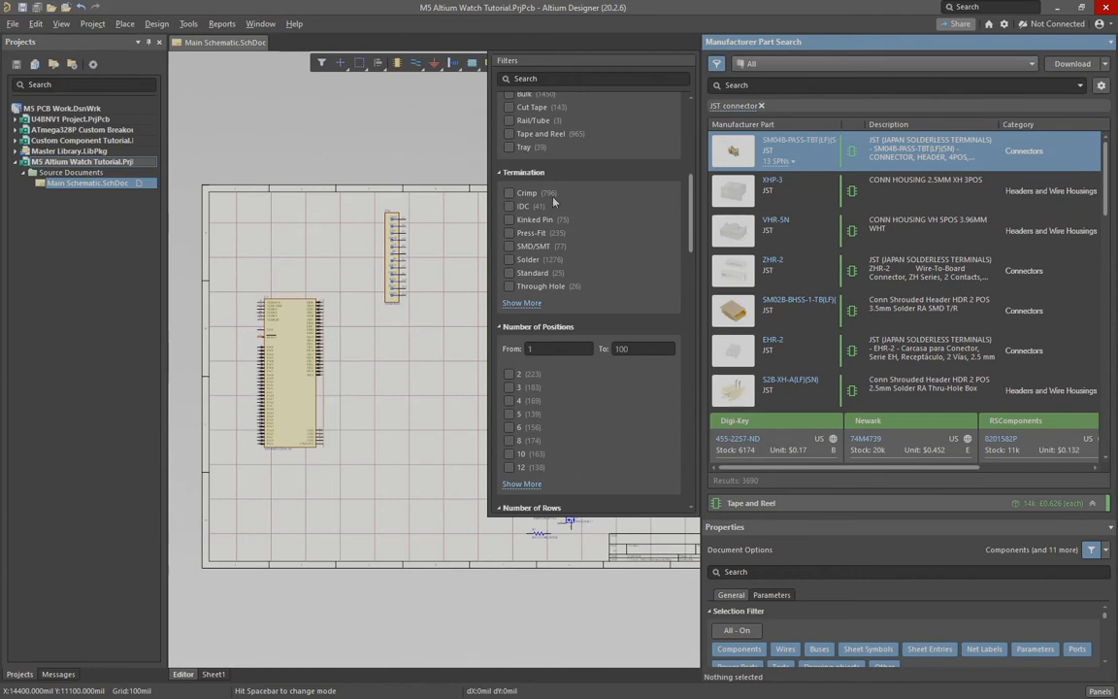
{"action": "scroll", "coordinate": [669, 243], "scroll_direction": "down", "scroll_amount": 1}
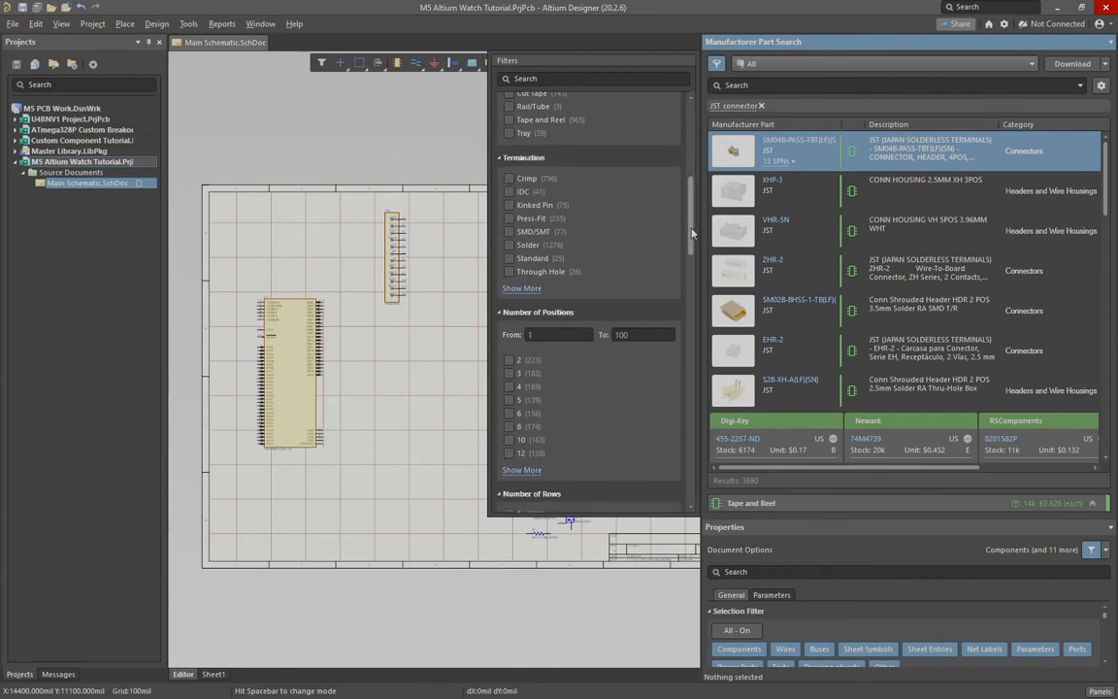
{"action": "left_click", "coordinate": [508, 360]}
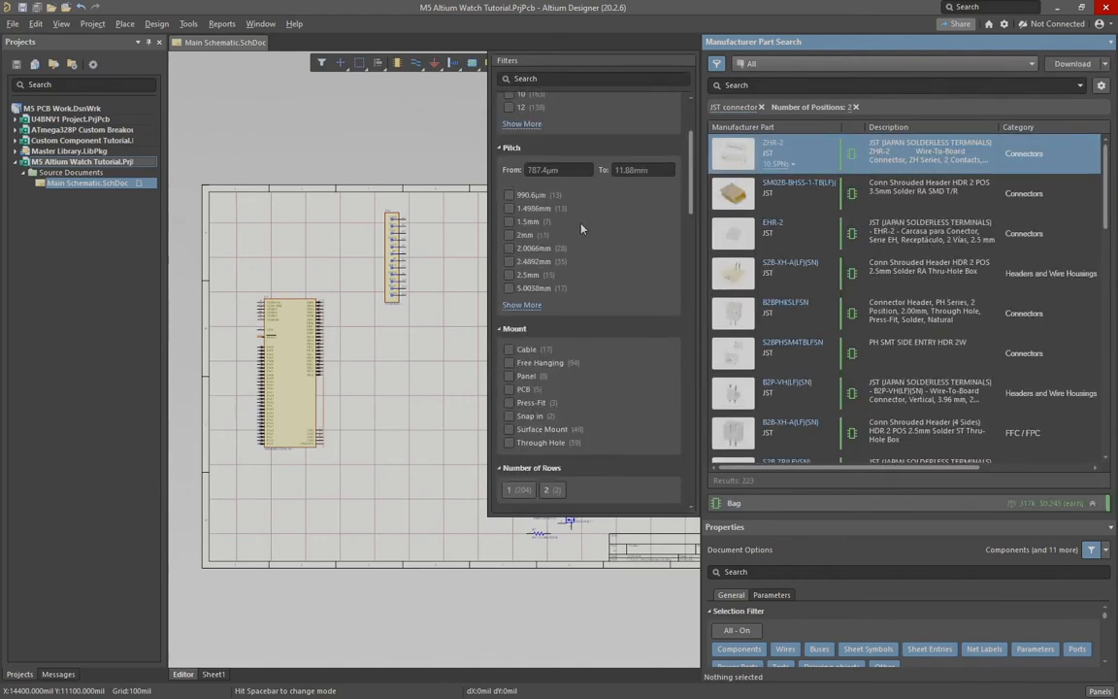
{"action": "left_click", "coordinate": [509, 429]}
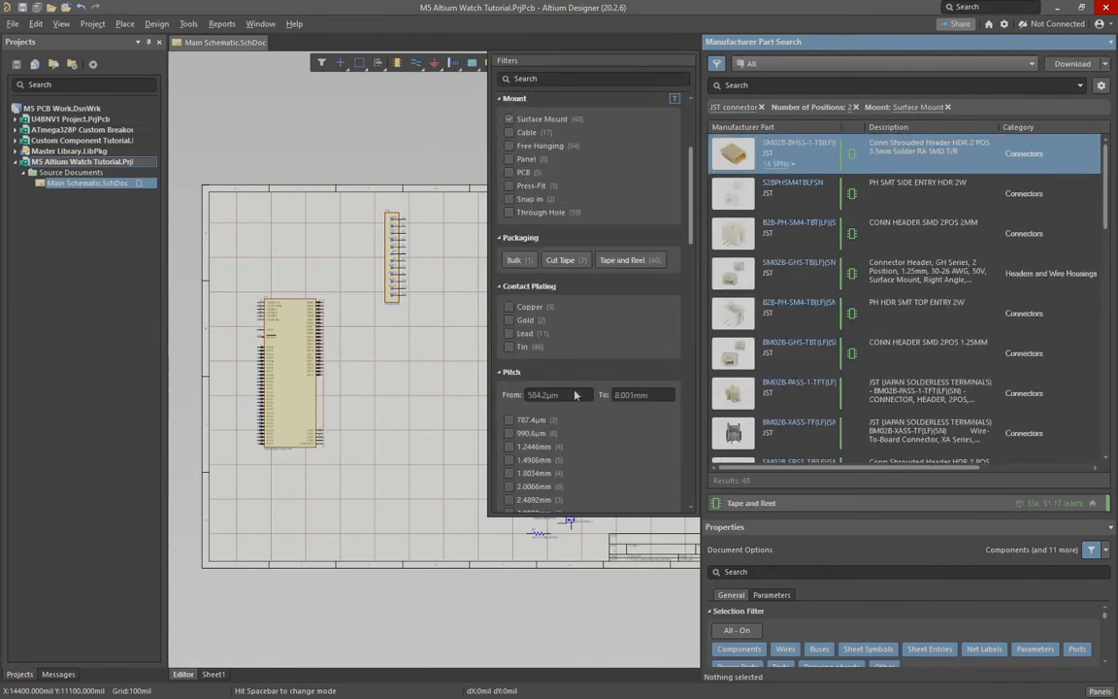
{"action": "left_click_drag", "start_coordinate": [695, 150], "coordinate": [649, 375]}
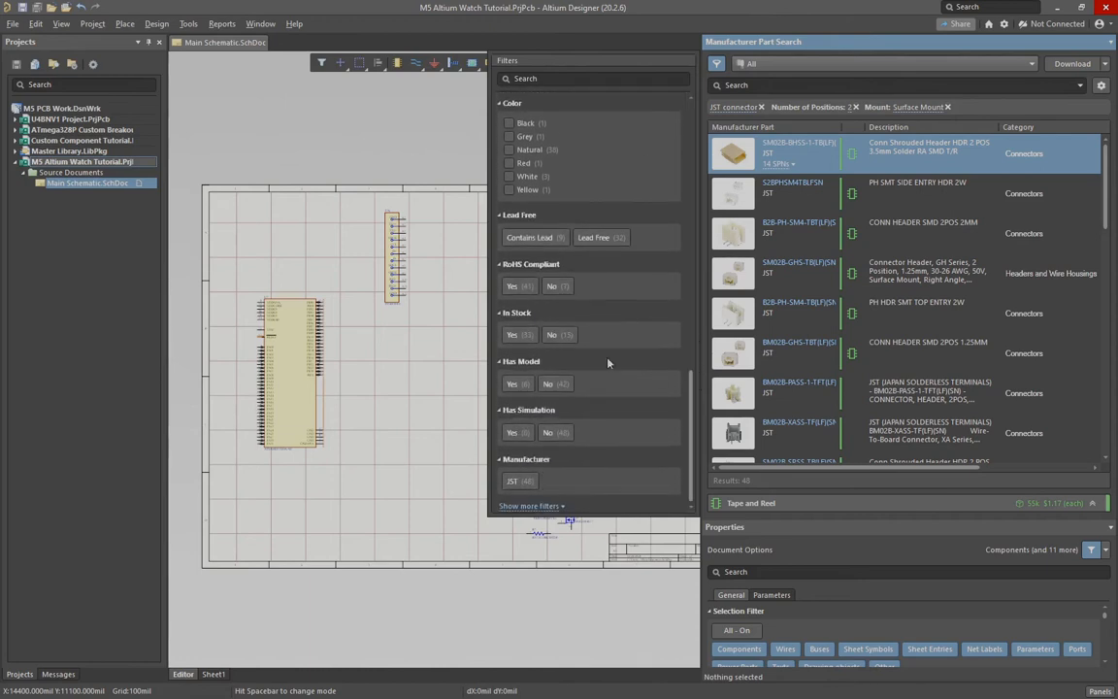
{"action": "left_click", "coordinate": [511, 334]}
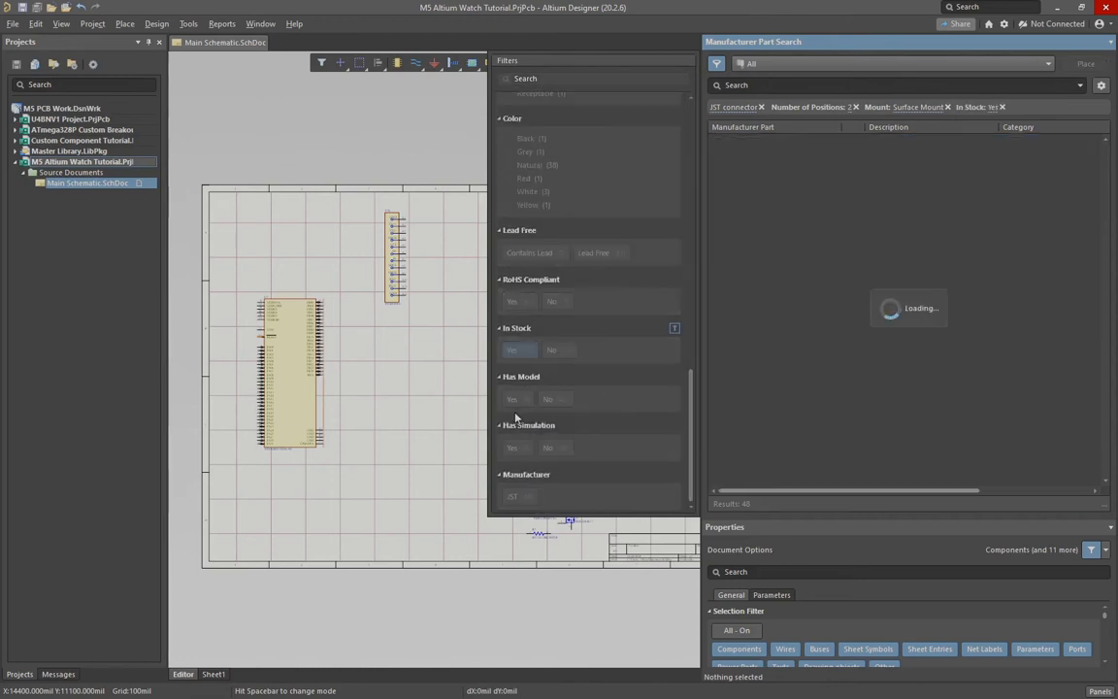
{"action": "left_click", "coordinate": [519, 386]}
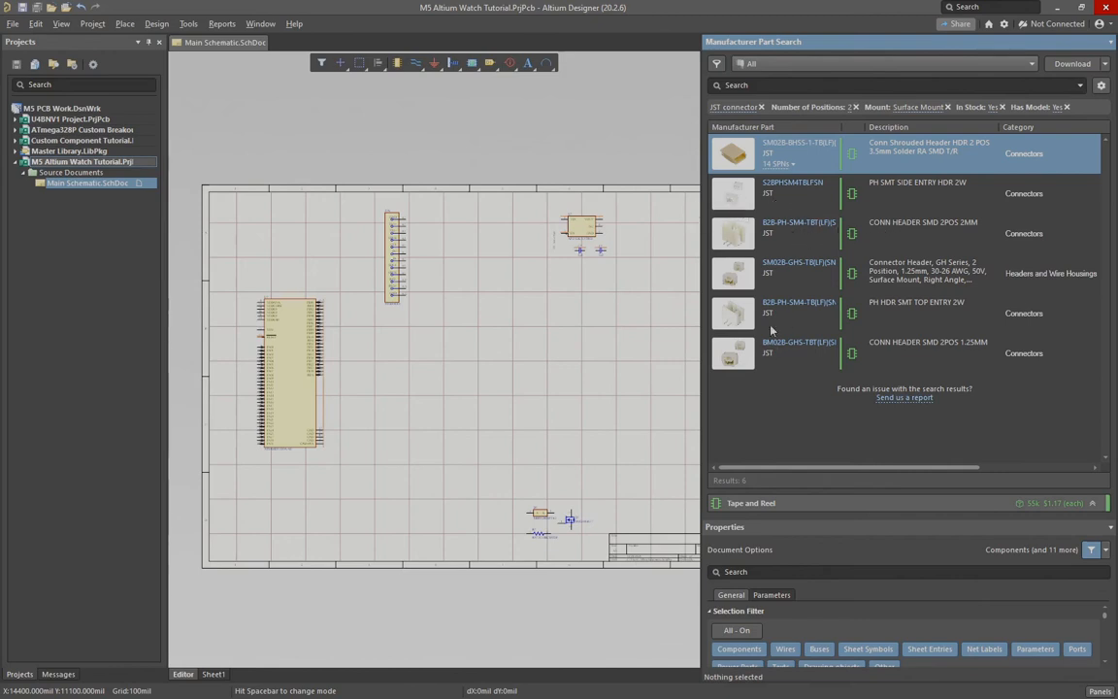
Step: Examine the supplier offers for the S2BPHSM4TBLFSN side-entry header across the different distributors
{"action": "left_click", "coordinate": [788, 201]}
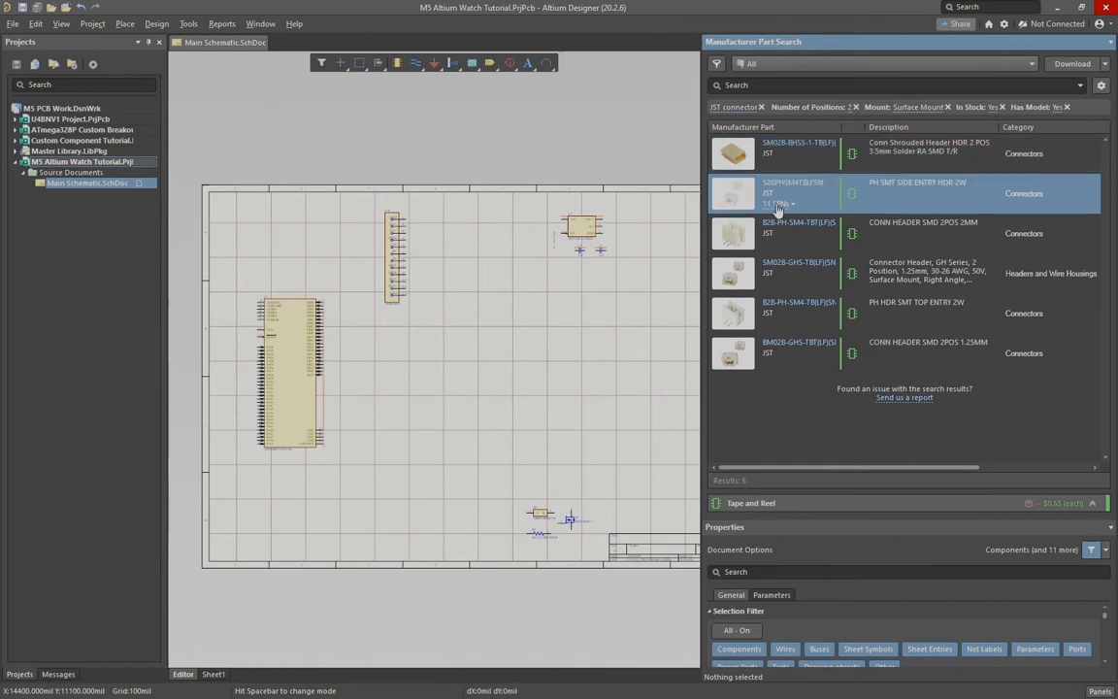
{"action": "left_click", "coordinate": [777, 204]}
{"action": "scroll", "coordinate": [773, 251], "scroll_direction": "right", "scroll_amount": 3}
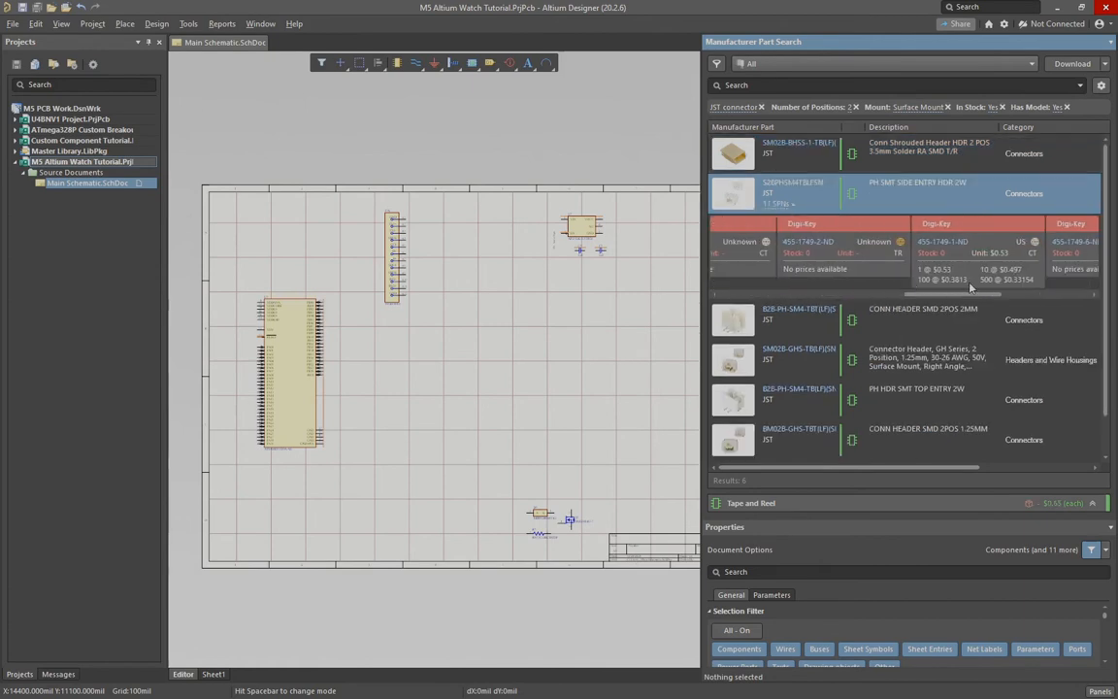
{"action": "left_click_drag", "start_coordinate": [971, 287], "coordinate": [973, 284]}
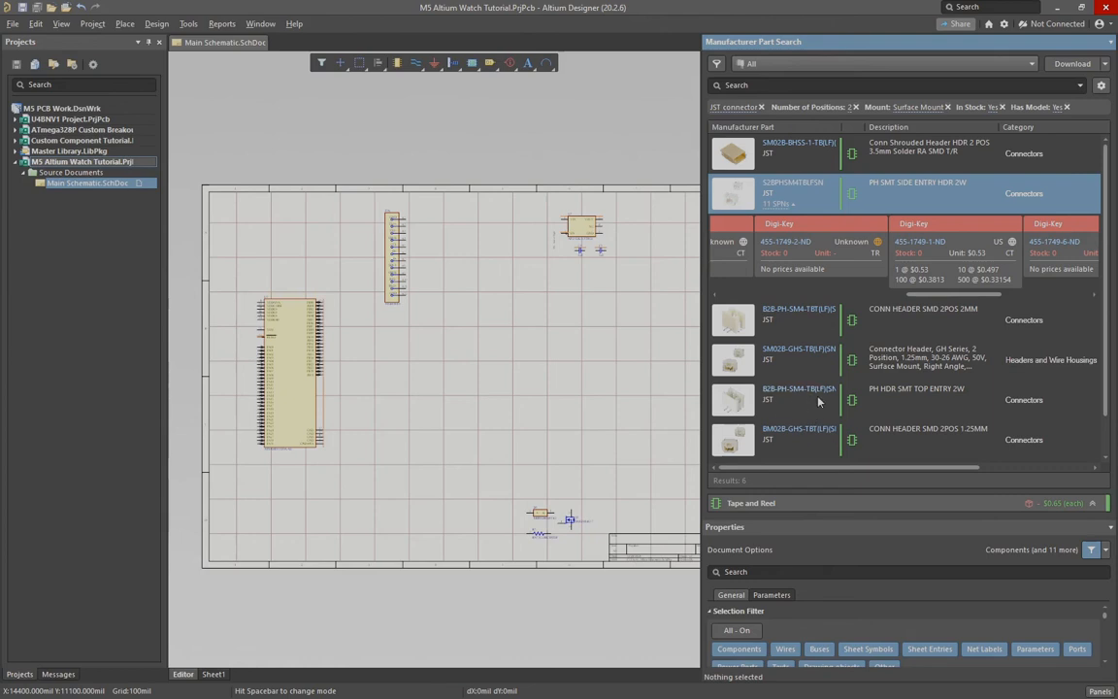
Step: Show the supplier offers for the B2B-PH-SM4-TB(LF)(SN) top-entry header and place it on the schematic beside the diode and resistor
{"action": "left_click", "coordinate": [729, 396]}
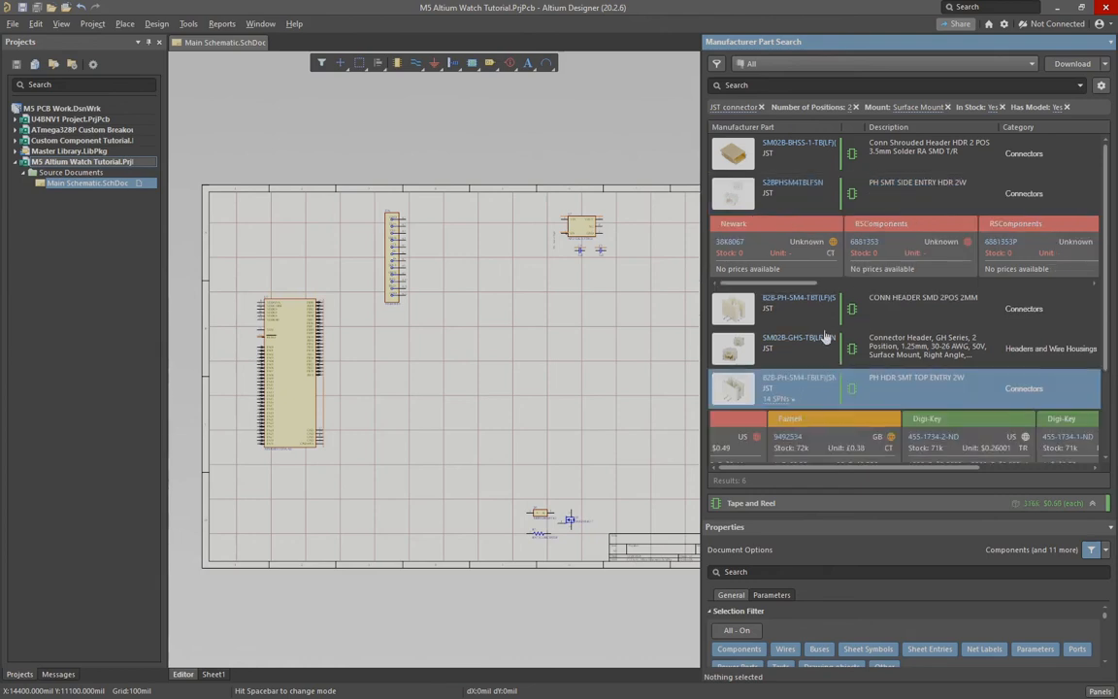
{"action": "scroll", "coordinate": [828, 330], "scroll_direction": "down", "scroll_amount": 3}
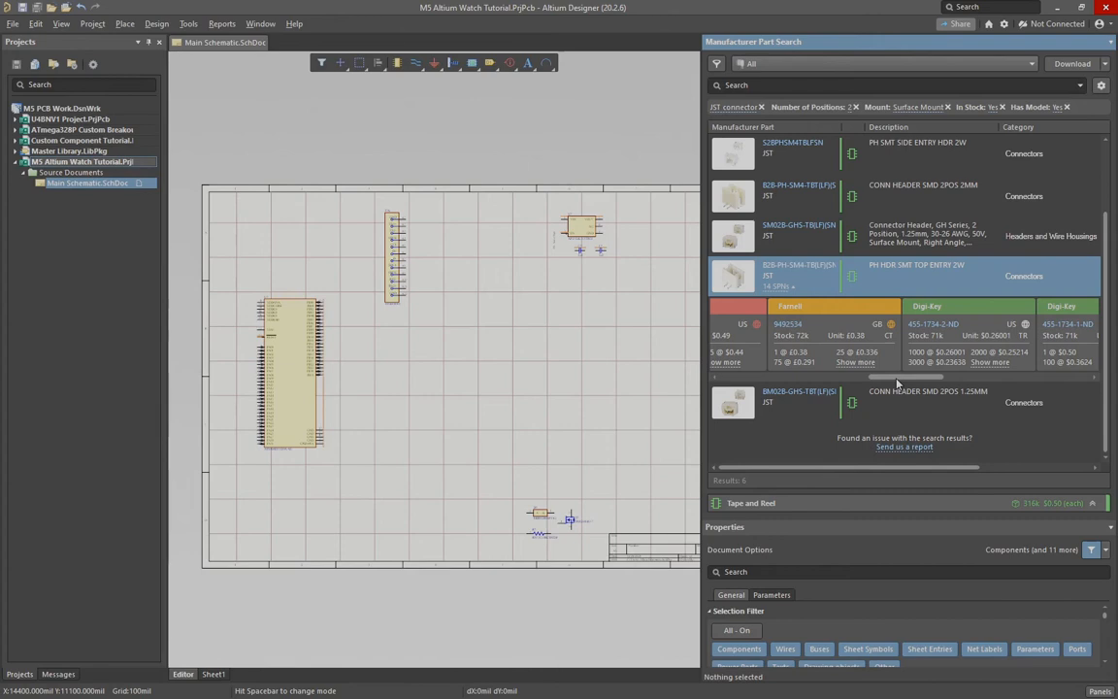
{"action": "right_click", "coordinate": [896, 274]}
{"action": "left_click", "coordinate": [770, 283]}
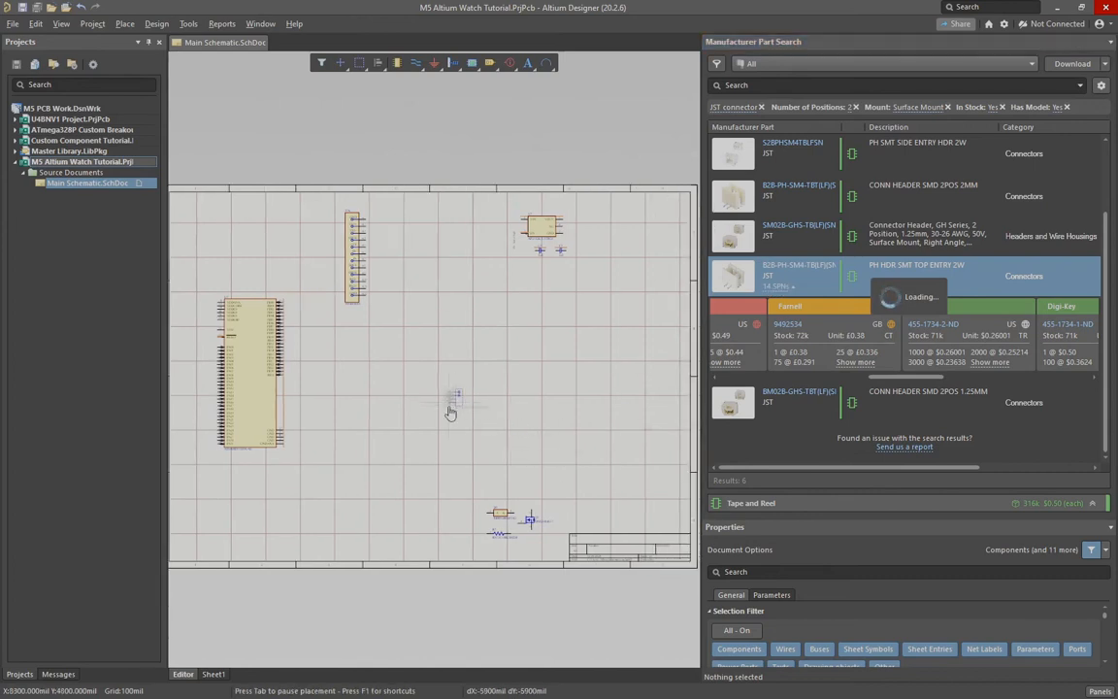
{"action": "left_click", "coordinate": [432, 523]}
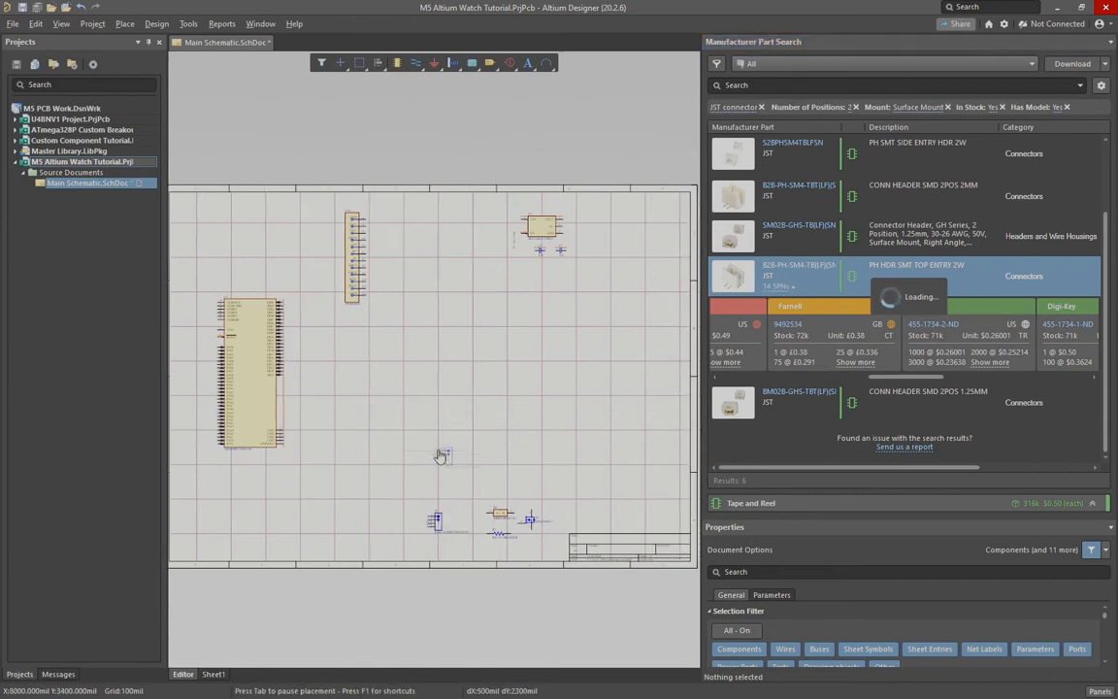
Step: End the connector placement, shift the B2B-PH-SM4-TB(LF)(SN) connector slightly up and left, and save the schematic
{"action": "scroll", "coordinate": [431, 523], "scroll_direction": "up", "scroll_amount": 2, "text": "ctrl"}
{"action": "scroll", "coordinate": [431, 522], "scroll_direction": "up", "scroll_amount": 4, "text": "ctrl"}
{"action": "left_click", "coordinate": [377, 559]}
{"action": "right_click_drag", "start_coordinate": [394, 573], "coordinate": [428, 550]}
{"action": "left_click", "coordinate": [505, 510]}
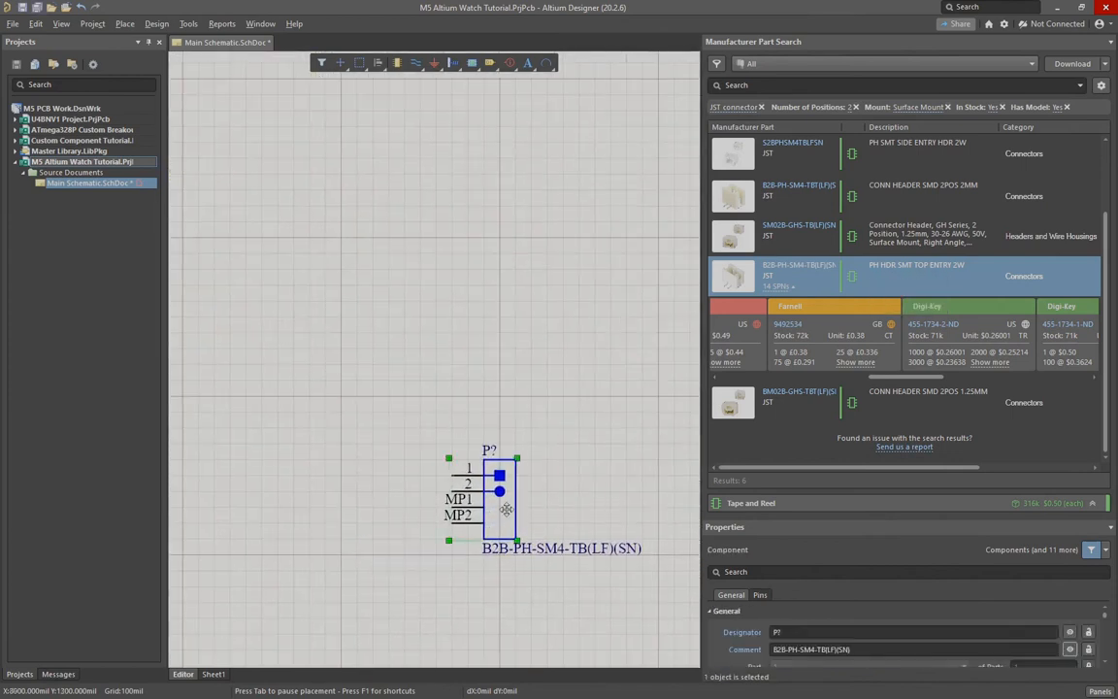
{"action": "left_click_drag", "start_coordinate": [506, 510], "coordinate": [438, 464]}
{"action": "scroll", "coordinate": [375, 483], "scroll_direction": "up", "scroll_amount": 3, "text": "ctrl"}
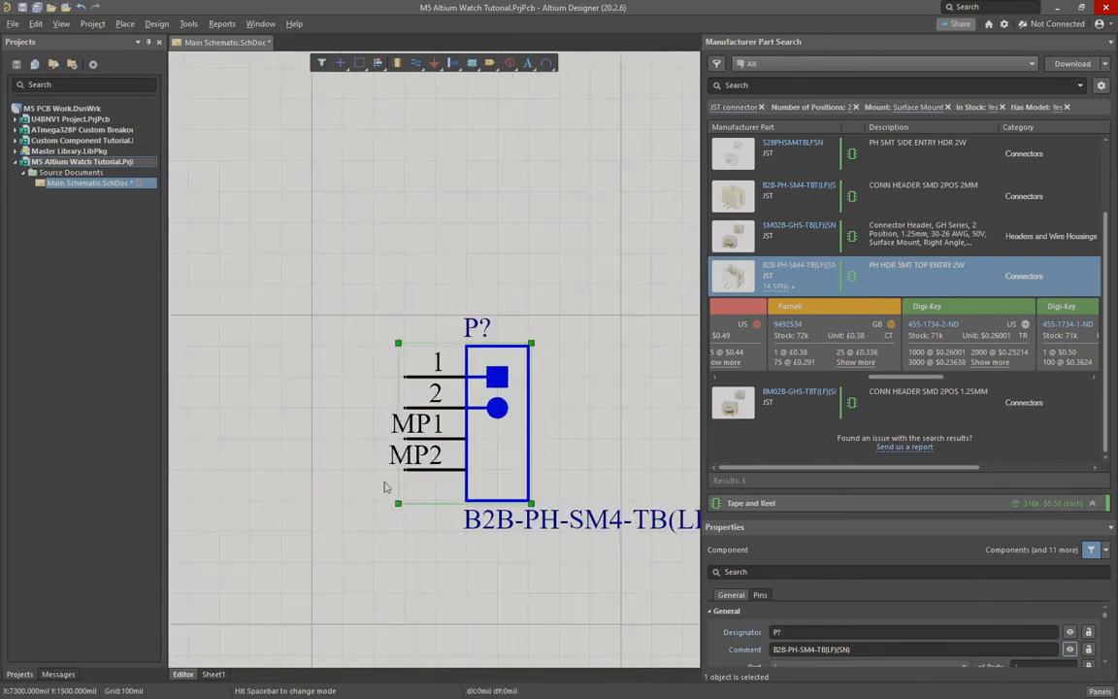
{"action": "right_click_drag", "start_coordinate": [348, 488], "coordinate": [367, 487]}
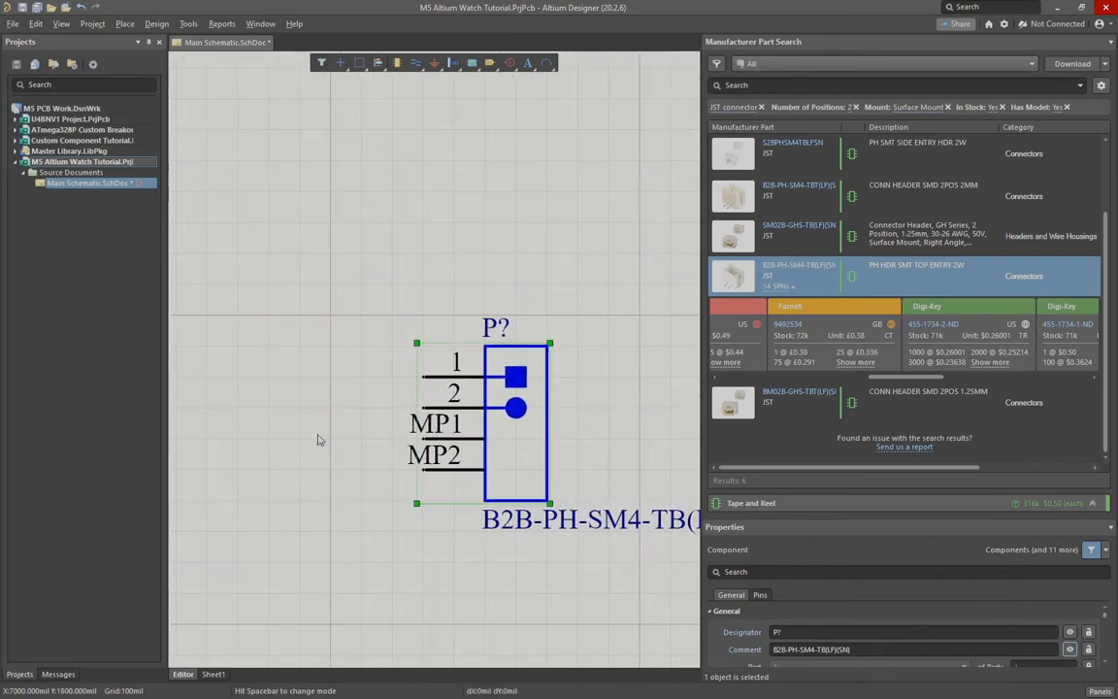
{"action": "left_click", "coordinate": [353, 413]}
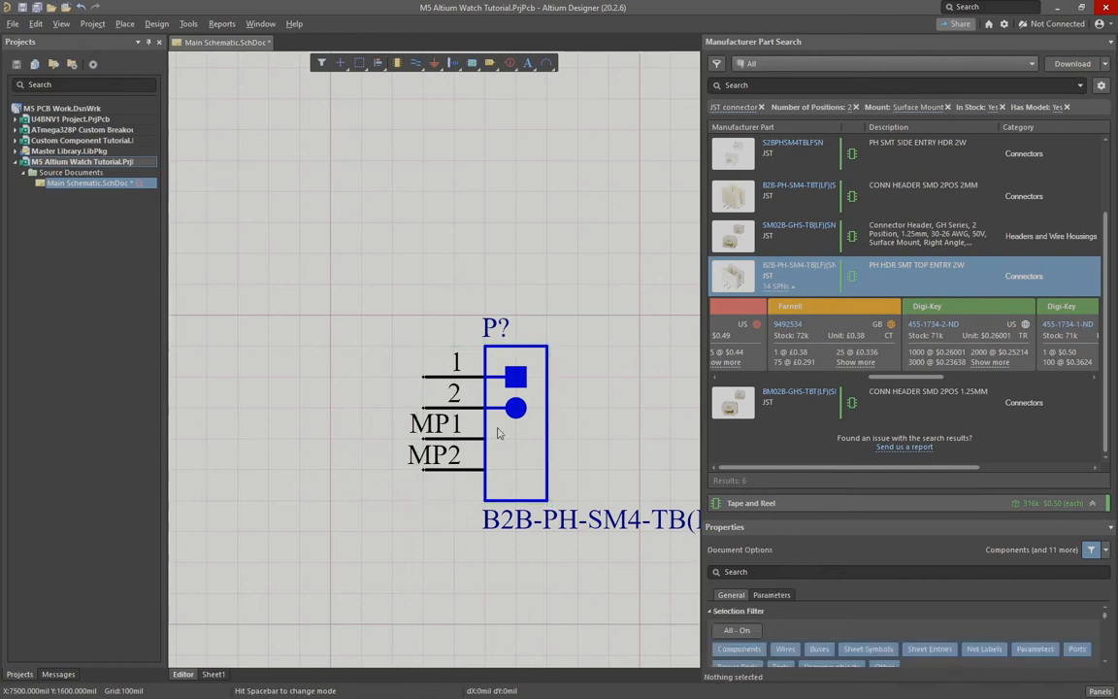
{"action": "left_click", "coordinate": [466, 393]}
{"action": "left_click", "coordinate": [36, 7]}
Step: Clear the JST connector search with all its filters and narrow the part search area
{"action": "left_click", "coordinate": [761, 107]}
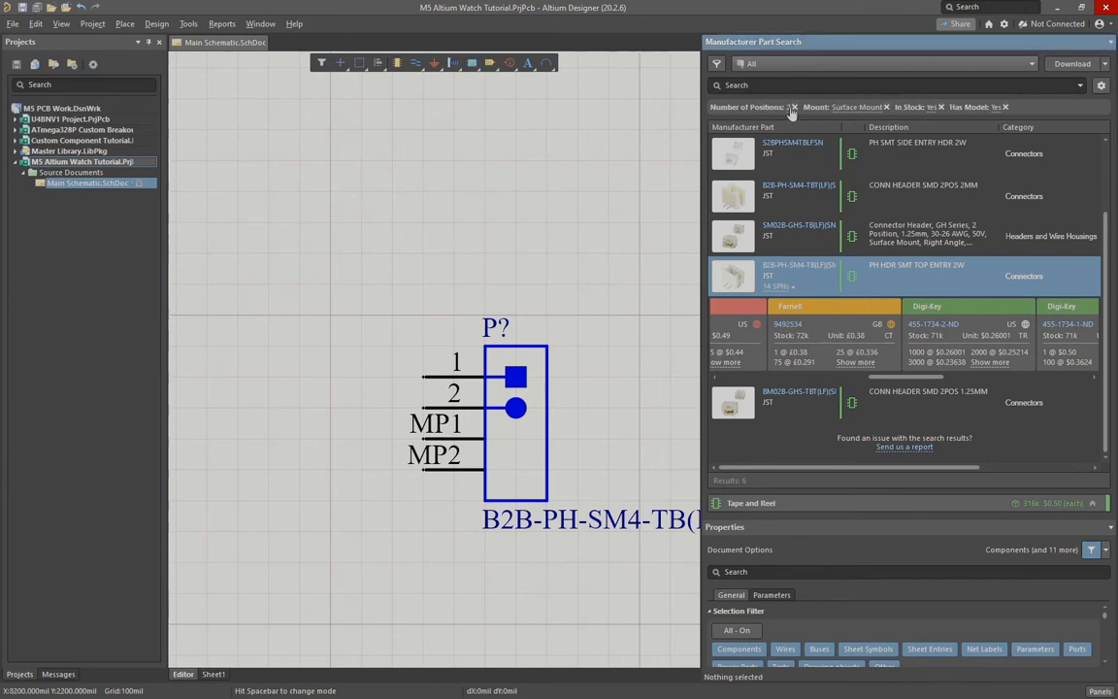
{"action": "left_click", "coordinate": [796, 107]}
{"action": "left_click", "coordinate": [793, 107]}
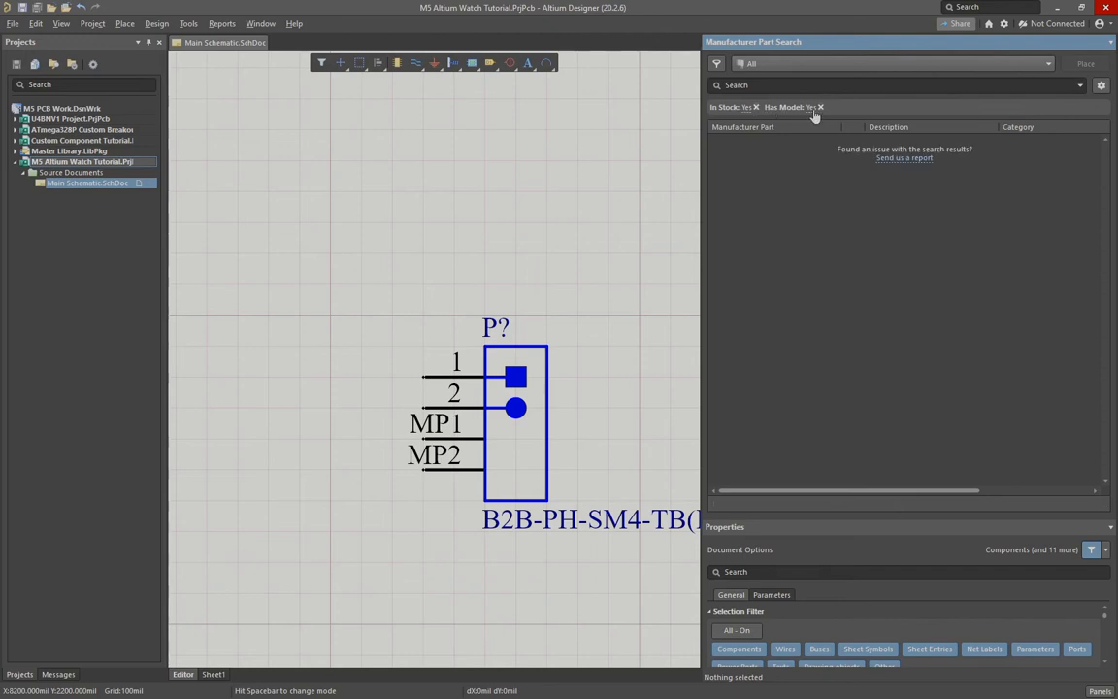
{"action": "left_click", "coordinate": [756, 107]}
{"action": "left_click", "coordinate": [767, 108]}
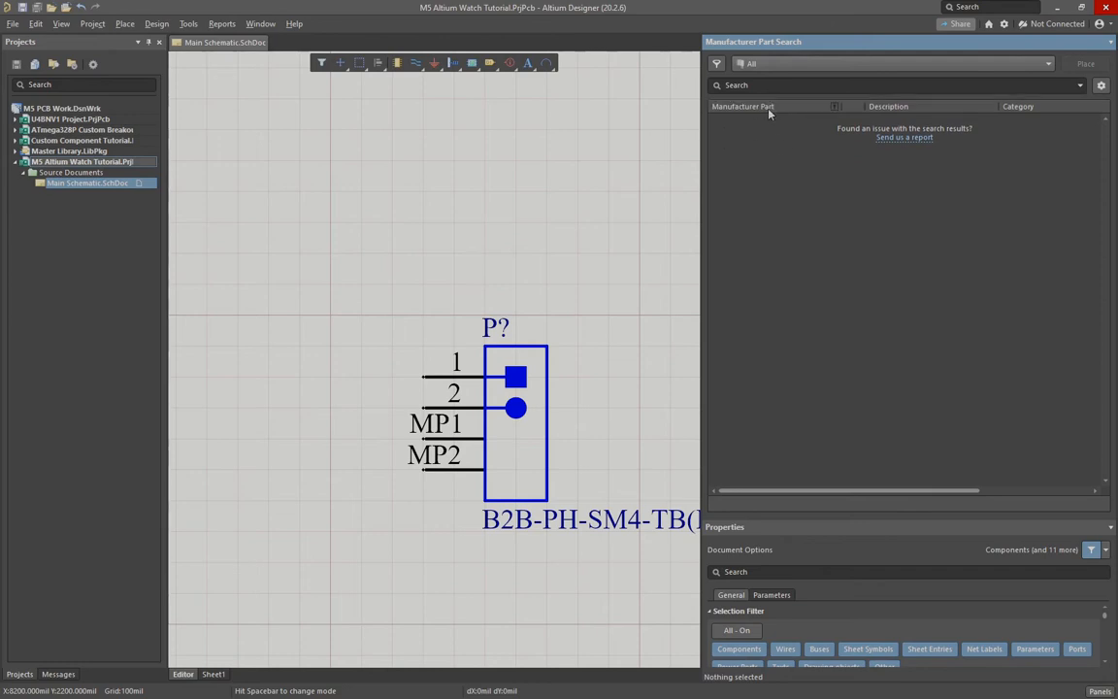
{"action": "left_click_drag", "start_coordinate": [702, 122], "coordinate": [833, 123]}
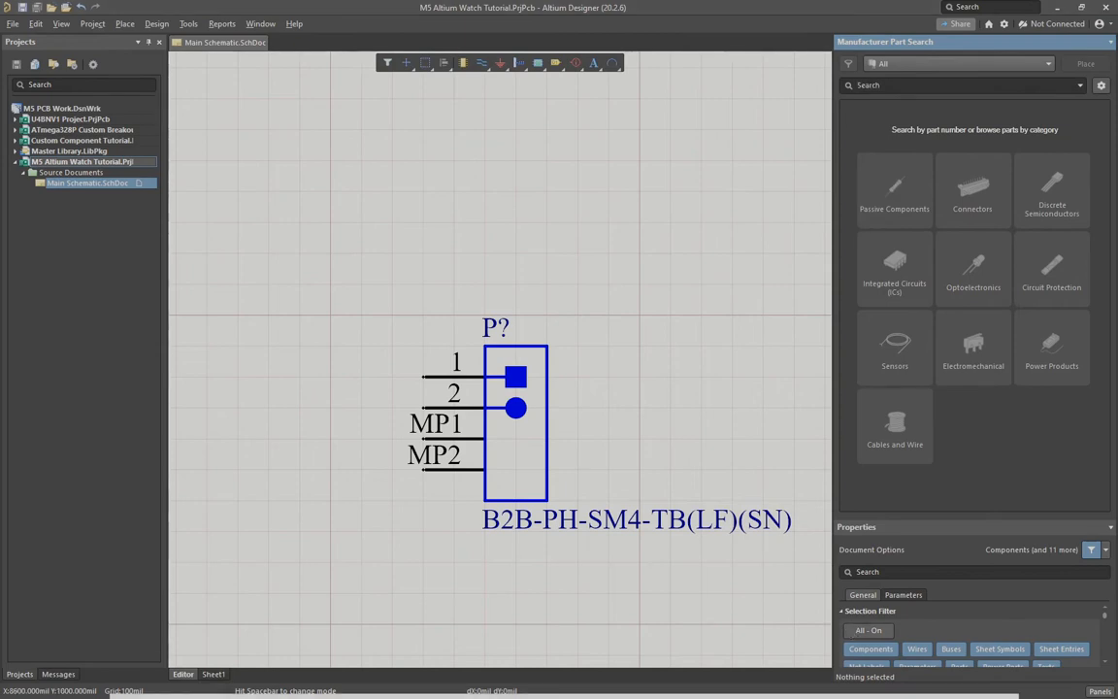
Step: Search the manufacturer parts for DS3231MZ+TRL, show the Maxim part's supplier offers and widen the part search area slightly
{"action": "left_click", "coordinate": [903, 85]}
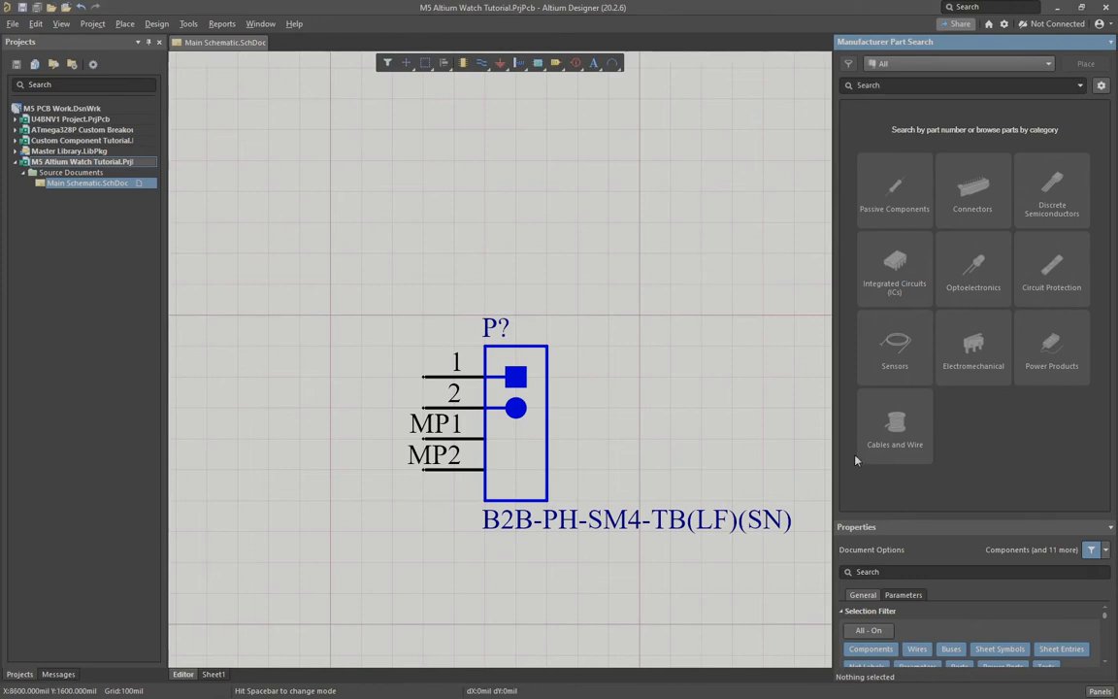
{"action": "left_click", "coordinate": [879, 86]}
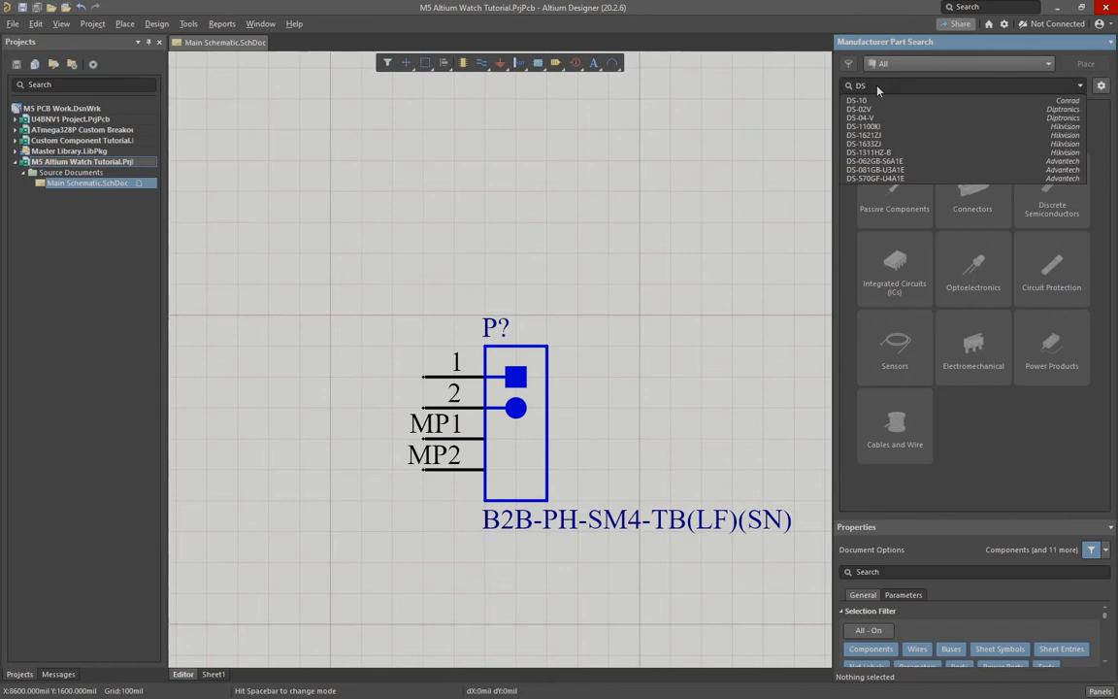
{"action": "type", "text": "323"}
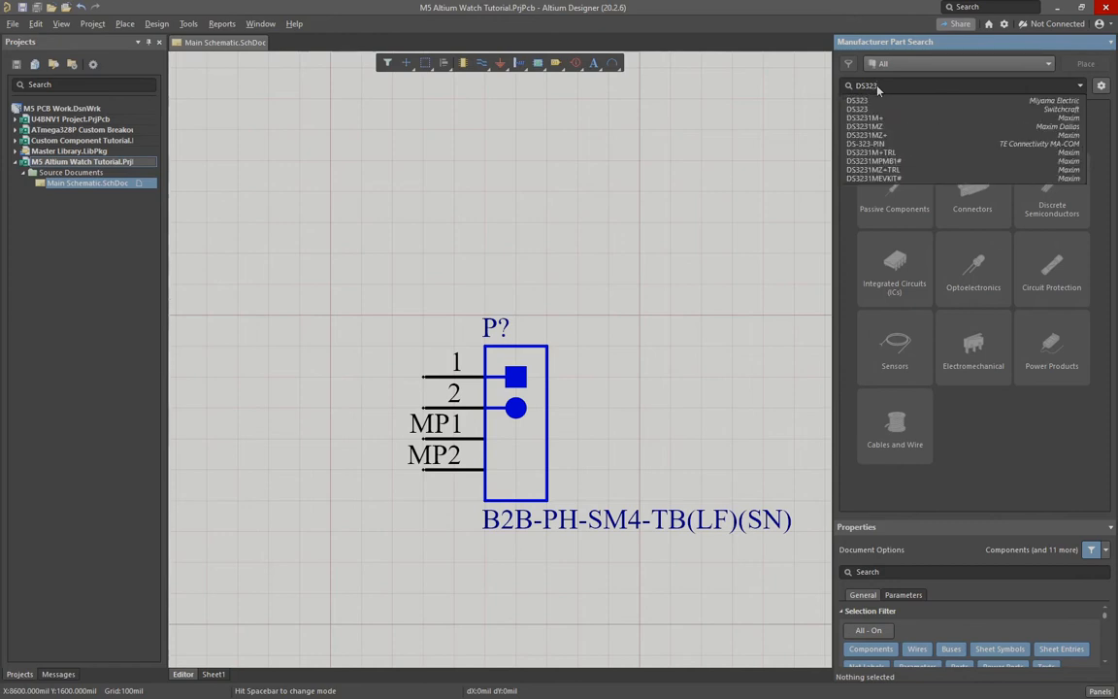
{"action": "type", "text": "1Mz"}
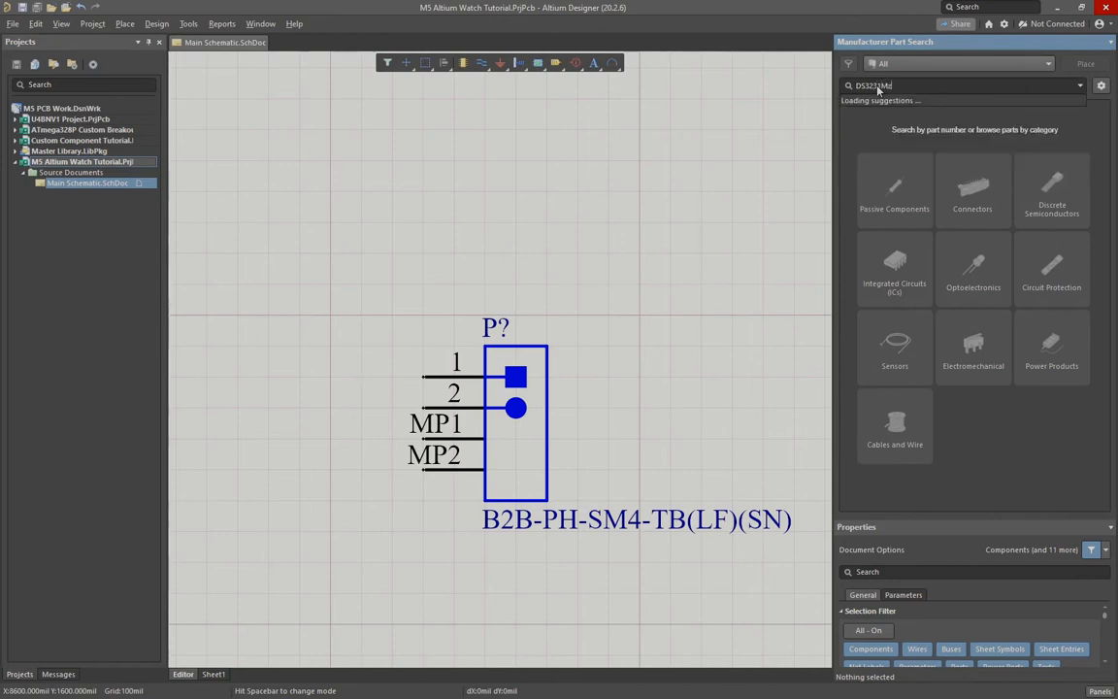
{"action": "type", "text": "+TRL"}
{"action": "key", "text": "Return"}
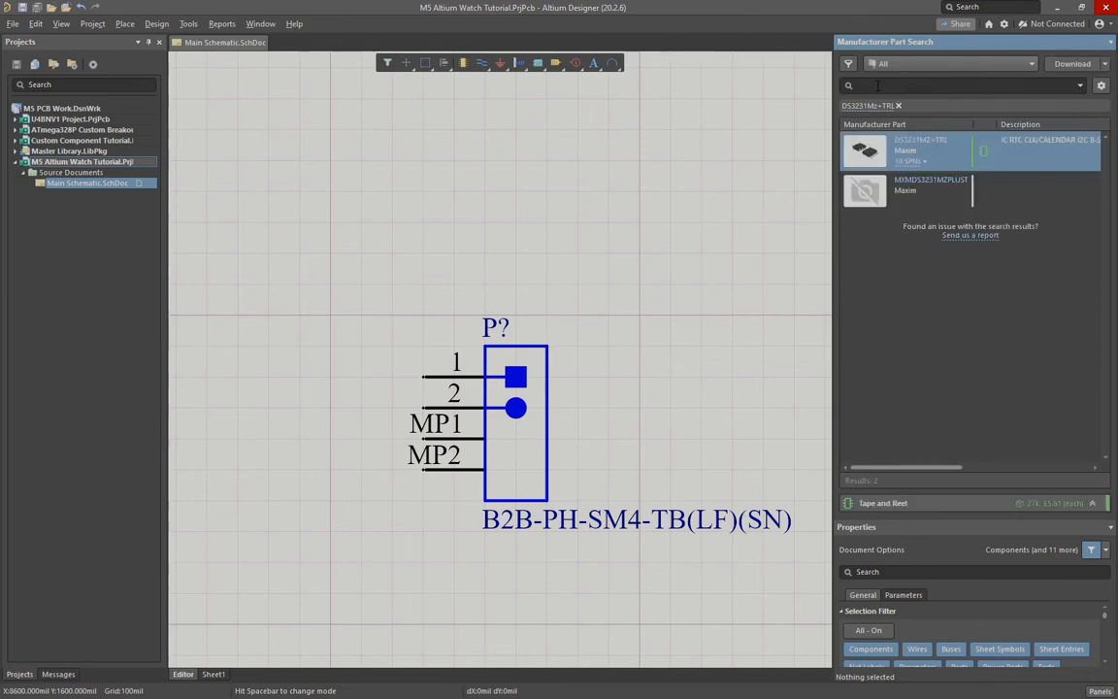
{"action": "left_click", "coordinate": [902, 163]}
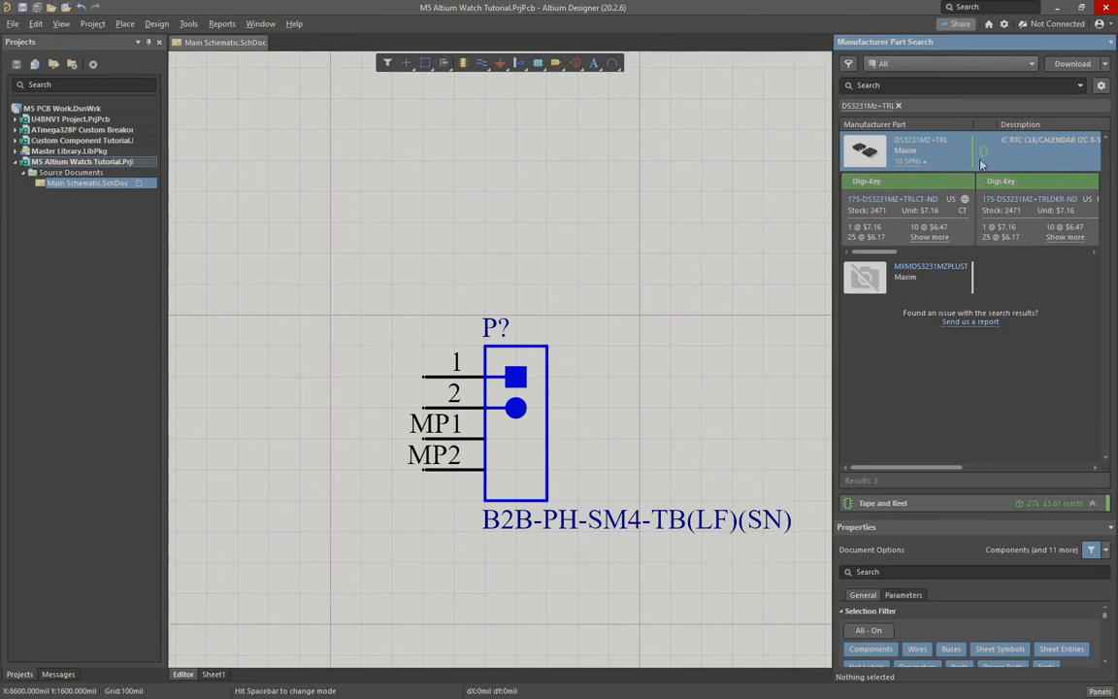
{"action": "mouse_move", "coordinate": [830, 207]}
{"action": "left_mouse_down"}
{"action": "mouse_move", "coordinate": [777, 207]}
{"action": "mouse_move", "coordinate": [819, 222]}
{"action": "left_mouse_up"}
Step: Place one DS3231MZ+TRL real-time clock between the microcontroller and the sheet's middle, below the USB-C connector
{"action": "scroll", "coordinate": [315, 472], "scroll_direction": "down", "scroll_amount": 3, "text": "ctrl"}
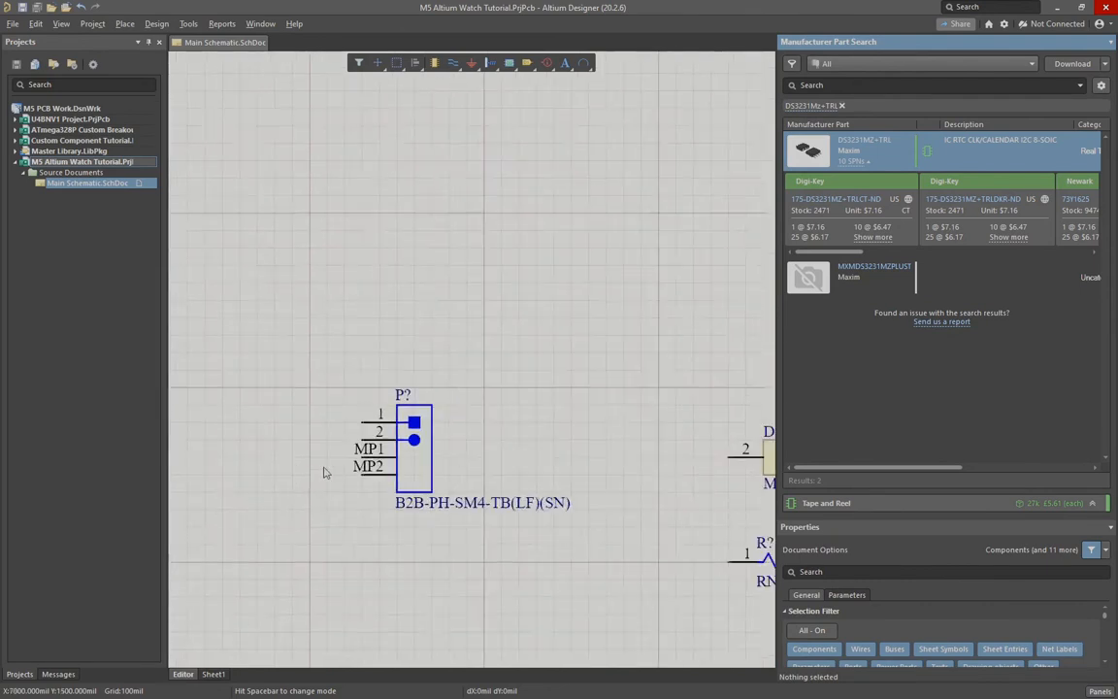
{"action": "right_click_drag", "start_coordinate": [377, 261], "coordinate": [478, 414]}
{"action": "scroll", "coordinate": [464, 357], "scroll_direction": "down", "scroll_amount": 3, "text": "ctrl"}
{"action": "right_click_drag", "start_coordinate": [422, 246], "coordinate": [452, 485]}
{"action": "scroll", "coordinate": [441, 398], "scroll_direction": "down", "scroll_amount": 3, "text": "ctrl"}
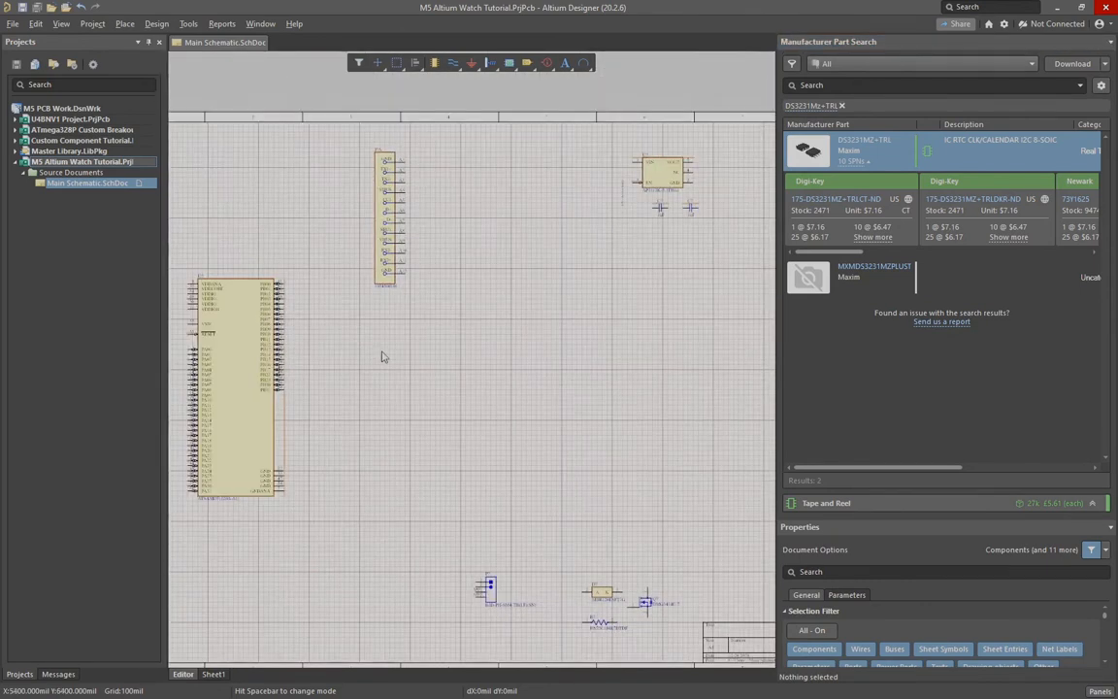
{"action": "right_click_drag", "start_coordinate": [378, 355], "coordinate": [463, 323]}
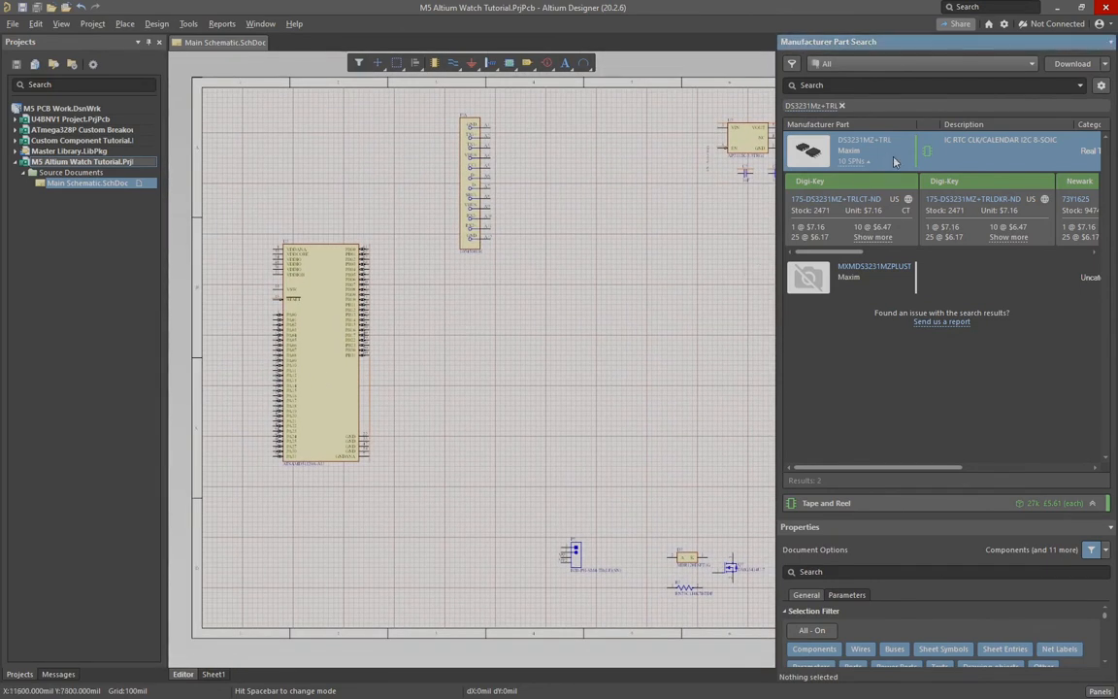
{"action": "right_click", "coordinate": [855, 158]}
{"action": "left_click", "coordinate": [857, 165]}
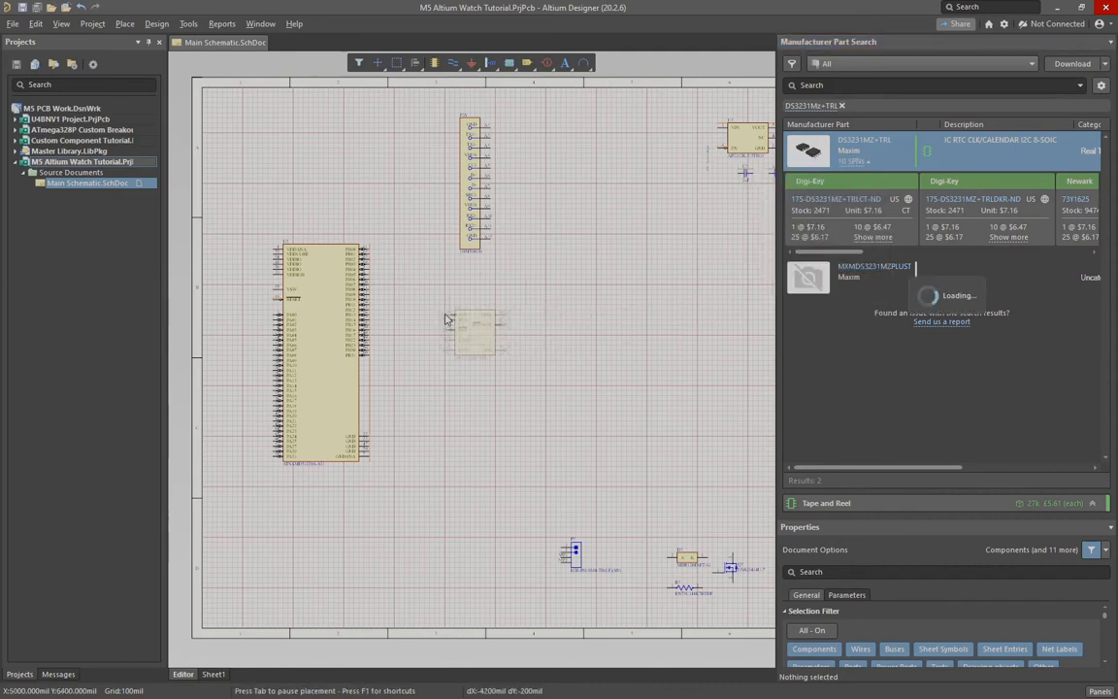
{"action": "left_click", "coordinate": [445, 318]}
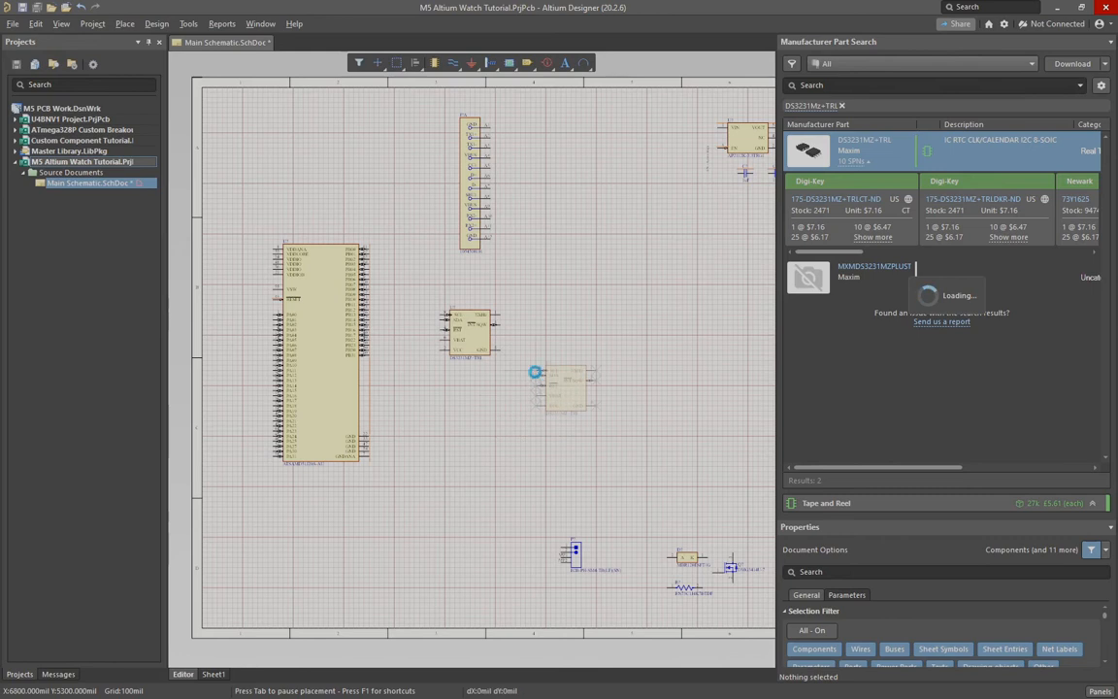
{"action": "right_click", "coordinate": [429, 390]}
{"action": "left_click_drag", "start_coordinate": [466, 345], "coordinate": [546, 408]}
{"action": "left_click", "coordinate": [456, 497]}
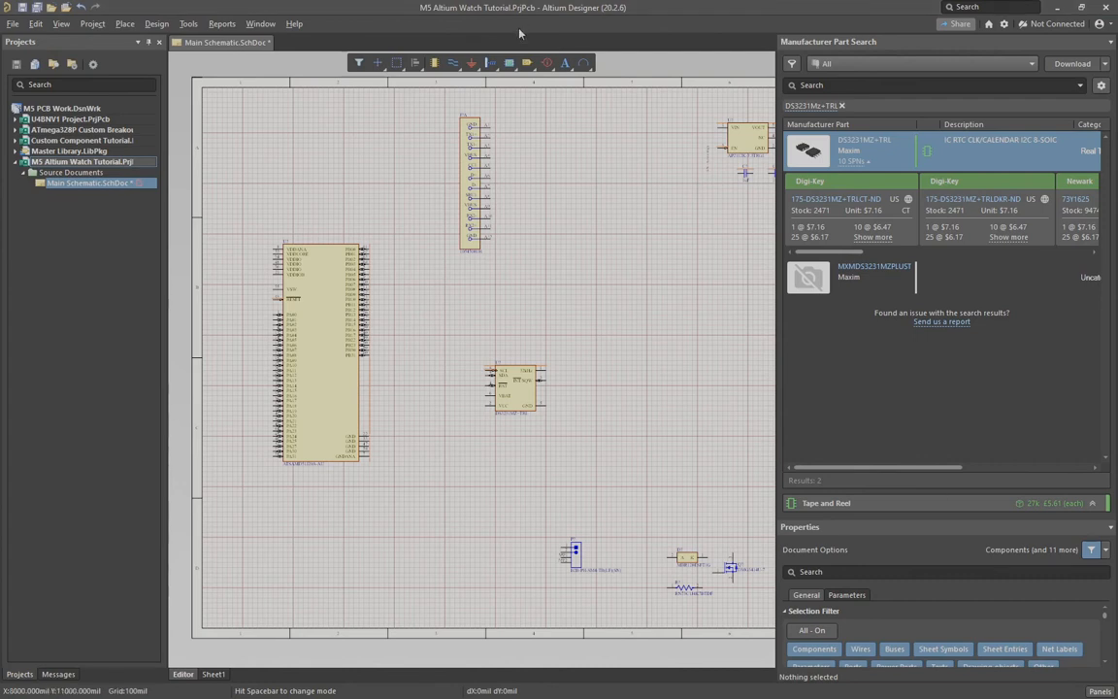
Step: Replace the current part search with one for the MCP73831 battery charge controller
{"action": "left_click", "coordinate": [843, 106]}
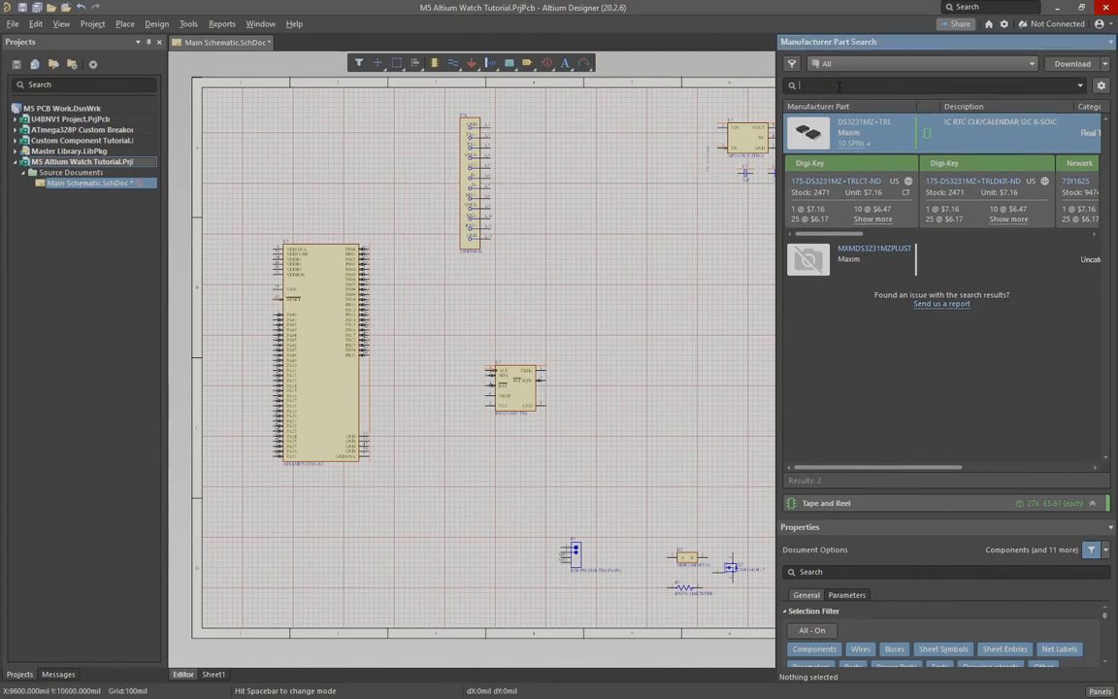
{"action": "type", "text": "MCP73831"}
{"action": "key", "text": "Return"}
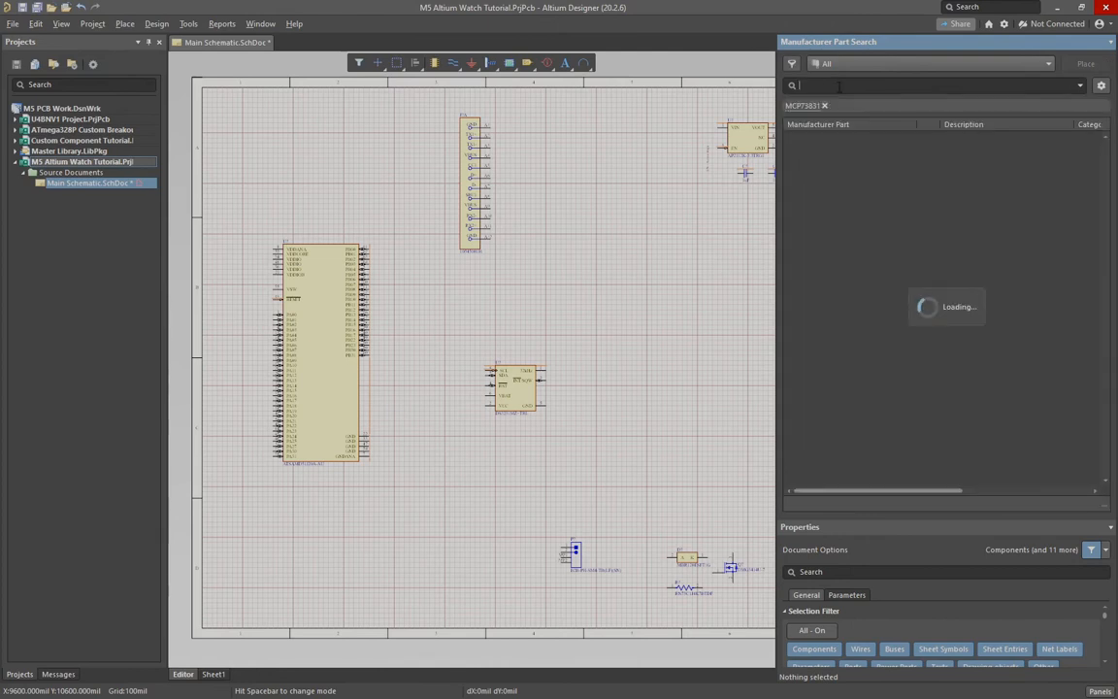
Step: Search the manufacturer parts for "chip res 0603 10K" in place of the charge controller search
{"action": "scroll", "coordinate": [517, 396], "scroll_direction": "up", "scroll_amount": 5, "text": "ctrl"}
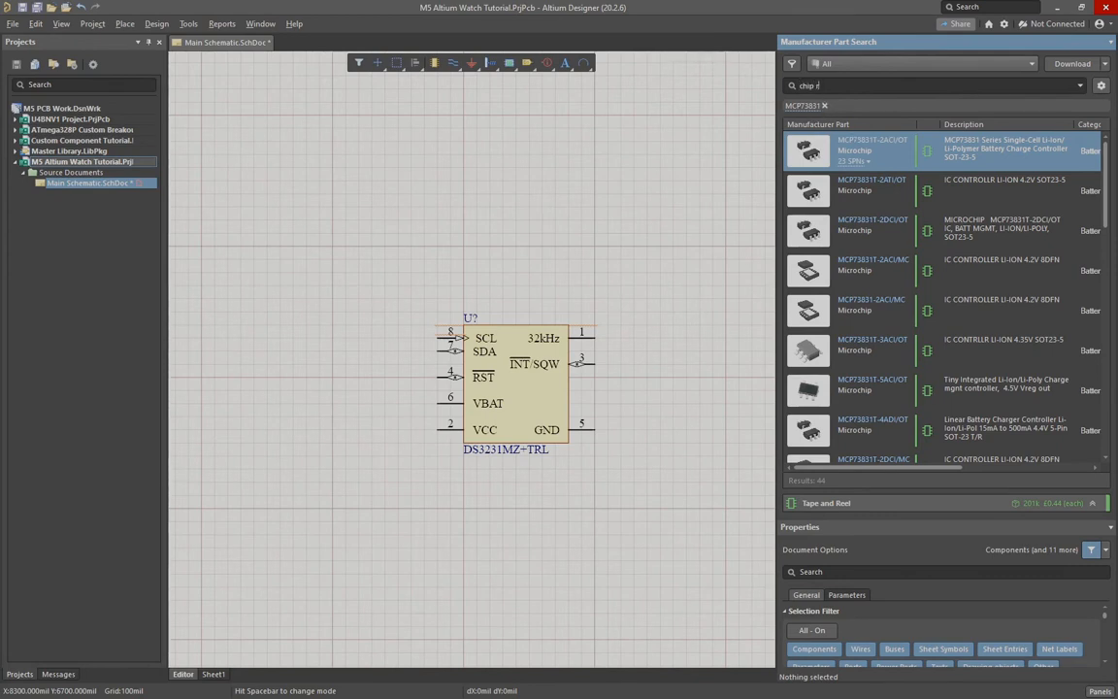
{"action": "type", "text": "060"}
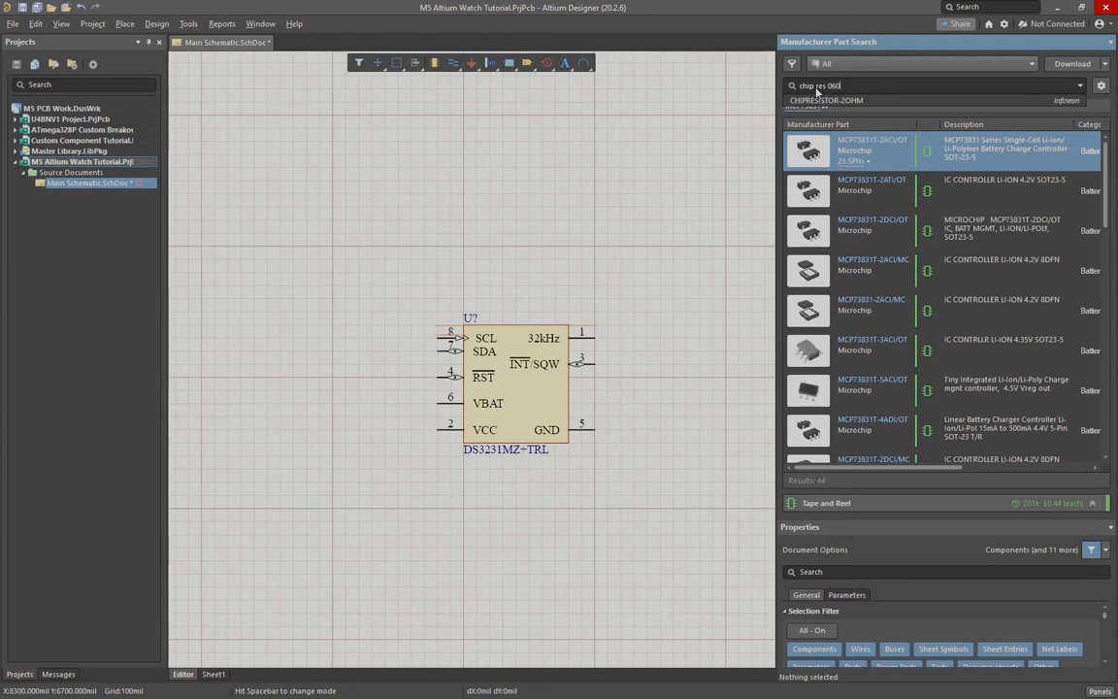
{"action": "type", "text": "3 10K"}
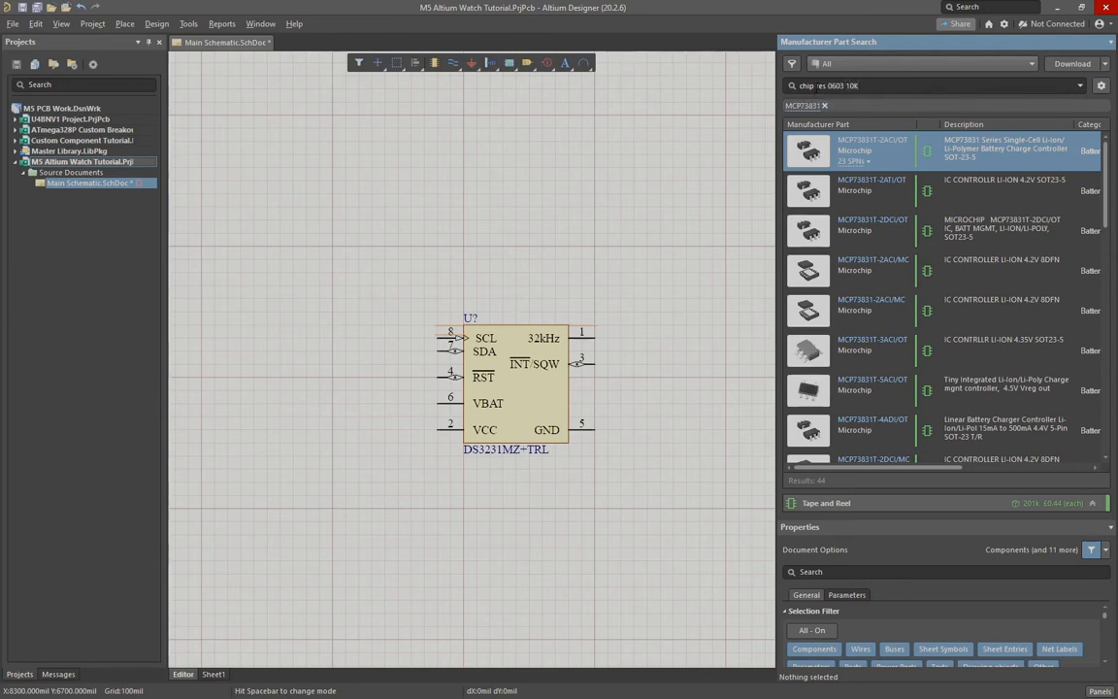
{"action": "key", "text": "Return"}
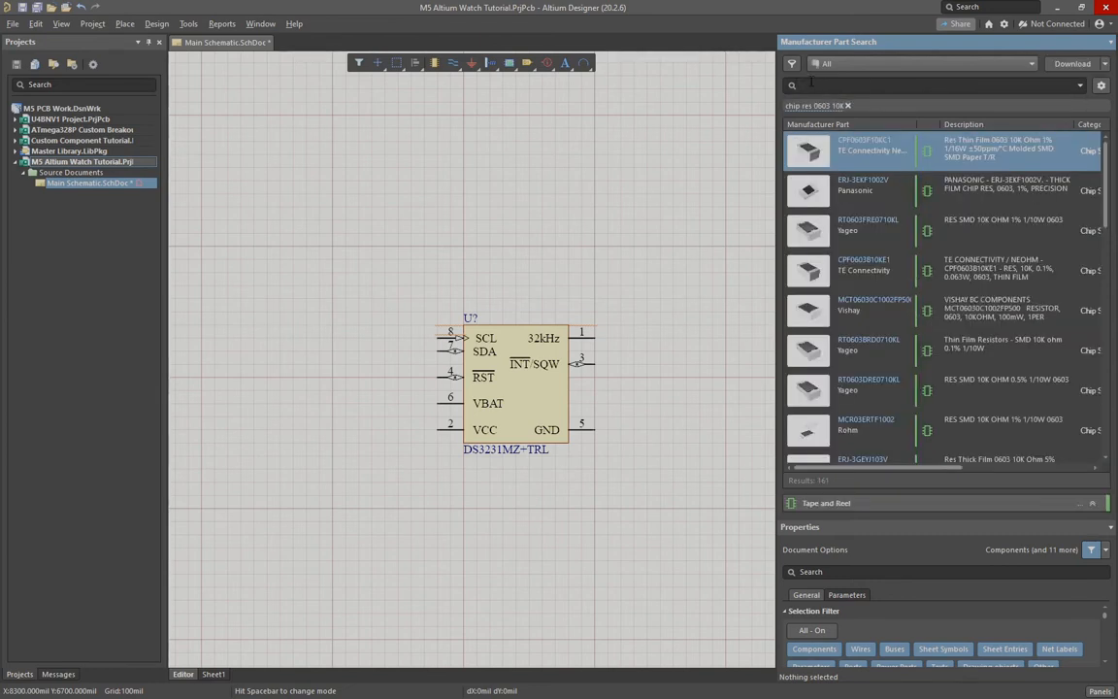
Step: Place one CPF0603F10KC1 10K resistor from the manufacturer parts directly below the DS3231MZ+TRL real-time clock
{"action": "left_click", "coordinate": [866, 161]}
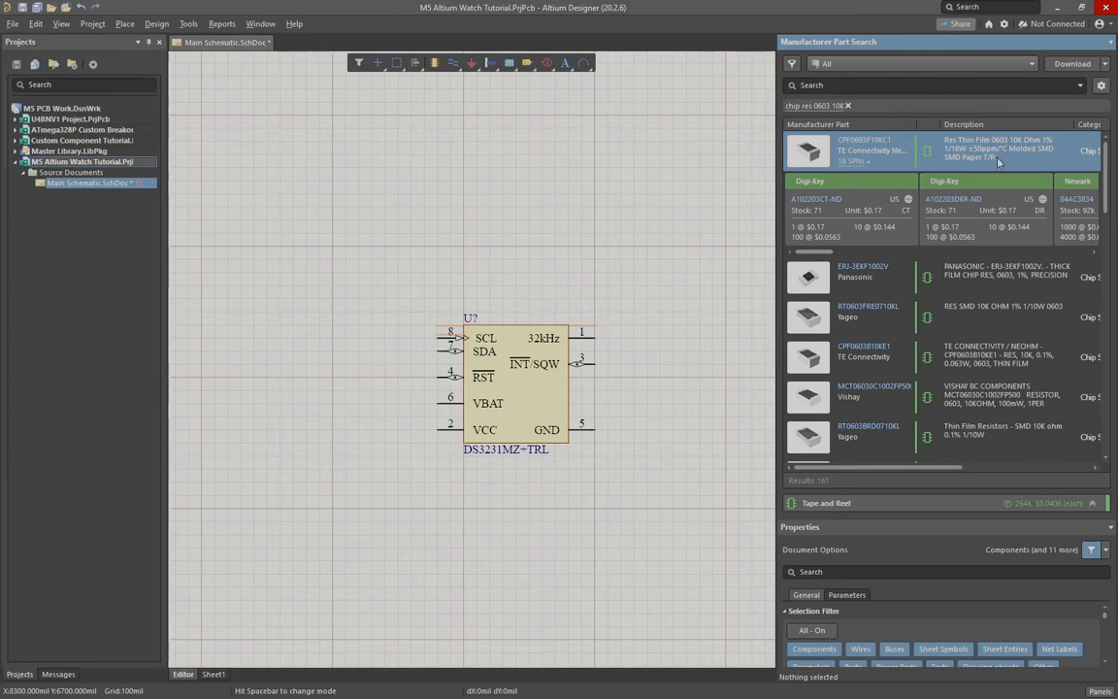
{"action": "right_click", "coordinate": [846, 157]}
{"action": "left_click", "coordinate": [883, 166]}
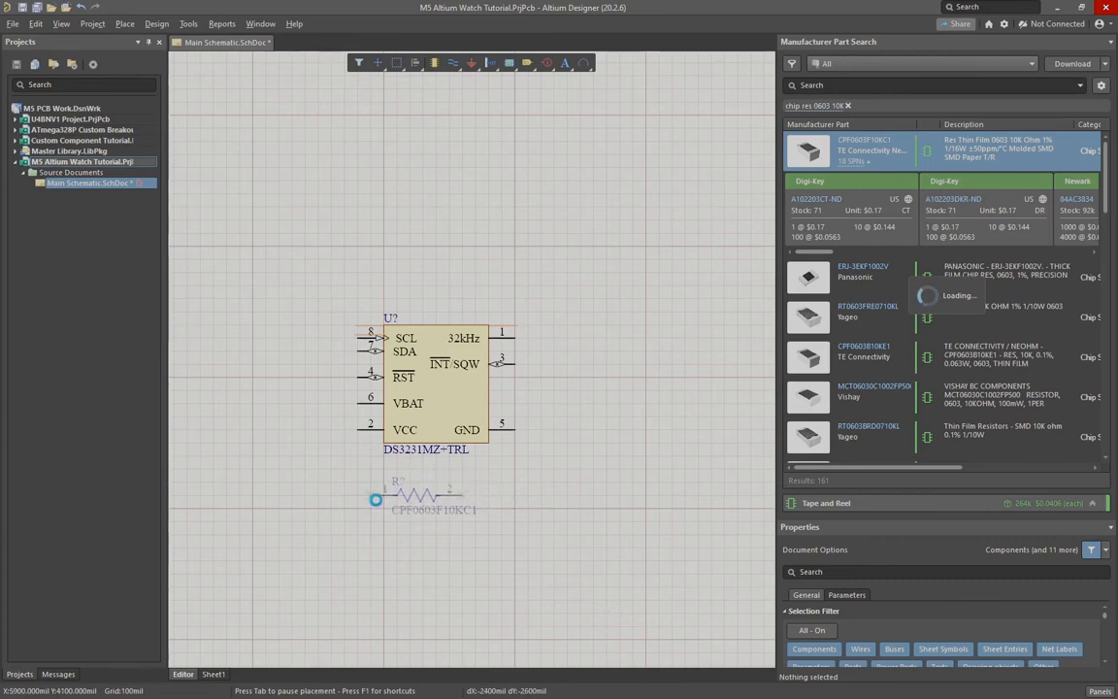
{"action": "left_click", "coordinate": [383, 495]}
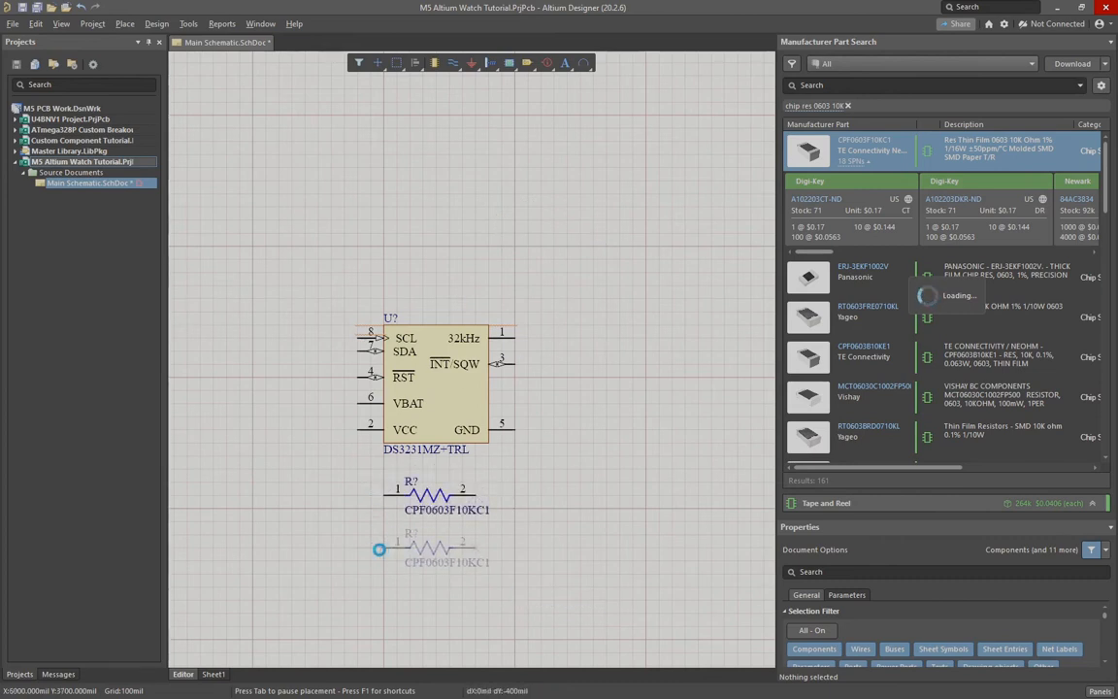
{"action": "key", "text": "Escape"}
Step: Set the comment of the resistor below the real-time clock to 10K
{"action": "left_click", "coordinate": [442, 500]}
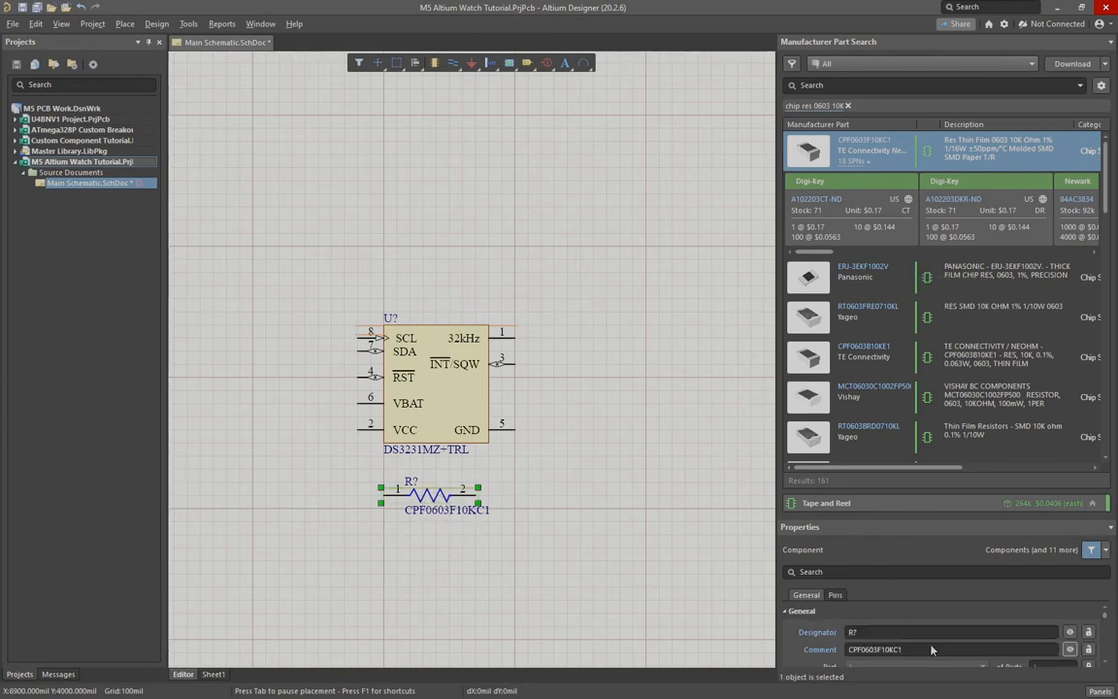
{"action": "left_click", "coordinate": [981, 650]}
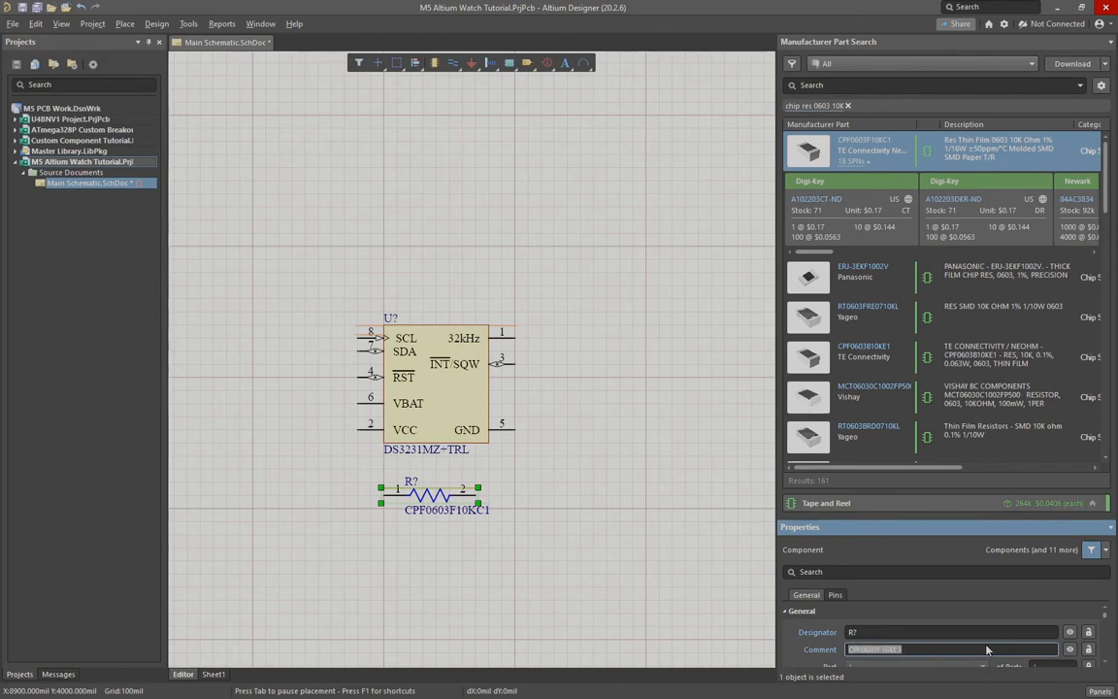
{"action": "type", "text": "10K"}
{"action": "key", "text": "Return"}
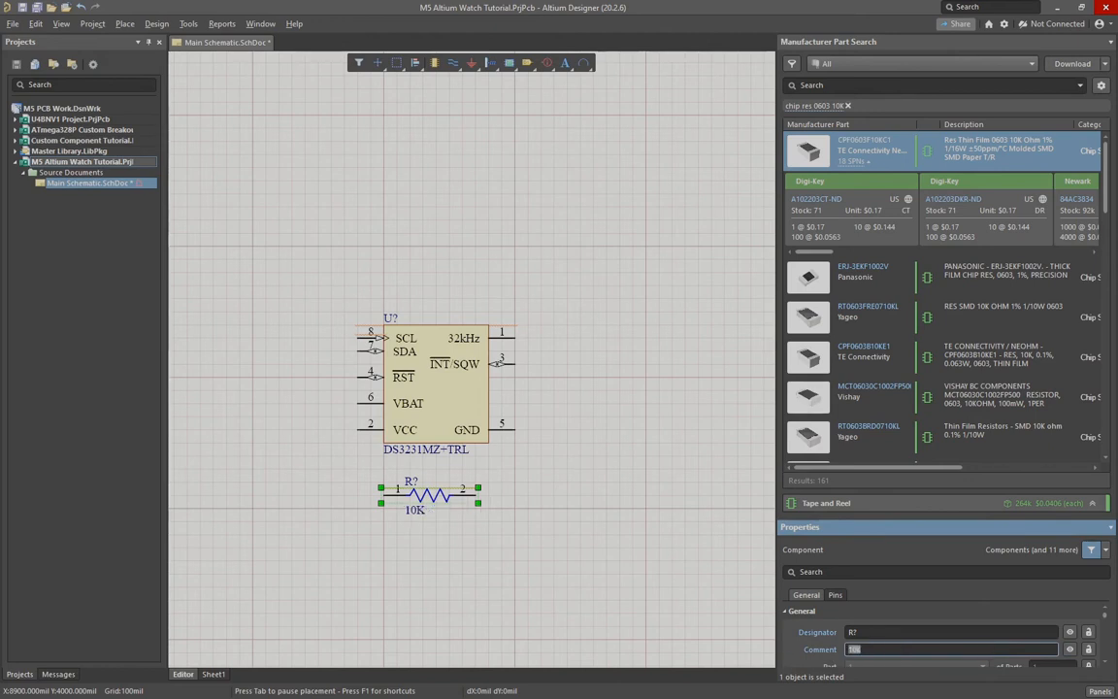
{"action": "left_click", "coordinate": [659, 253]}
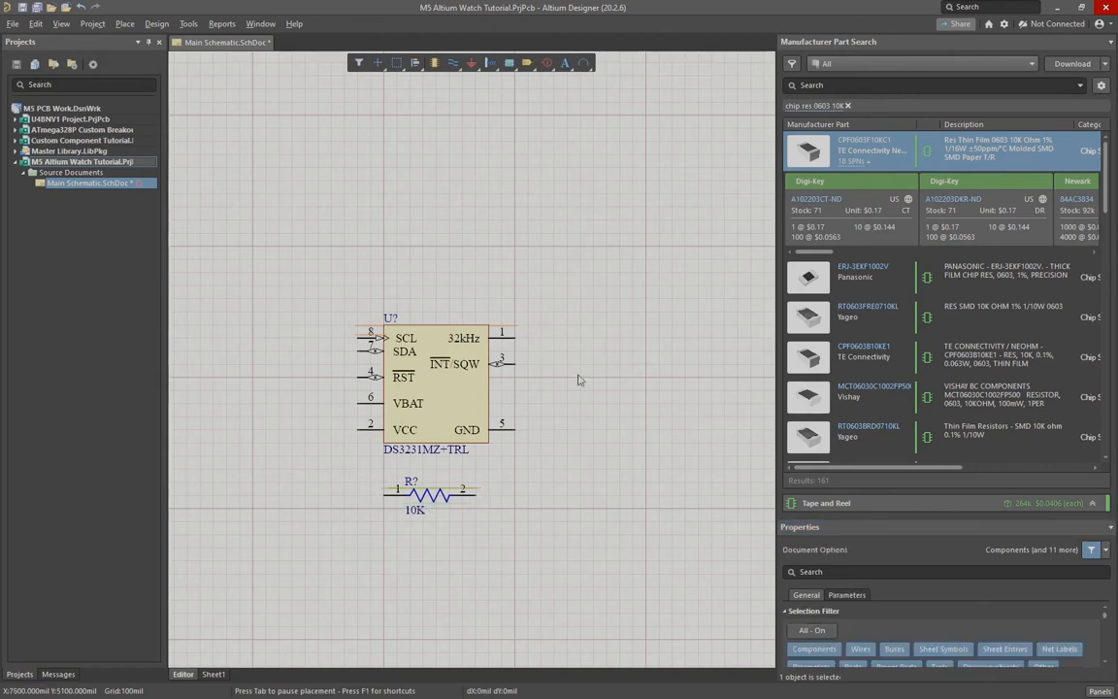
Step: Place two copies of the 10K resistor in a column below the original, under the real-time clock
{"action": "scroll", "coordinate": [461, 385], "scroll_direction": "down", "scroll_amount": 5, "text": "ctrl"}
{"action": "mouse_move", "coordinate": [579, 399]}
{"action": "right_mouse_down"}
{"action": "mouse_move", "coordinate": [526, 410]}
{"action": "mouse_move", "coordinate": [521, 394]}
{"action": "mouse_move", "coordinate": [598, 399]}
{"action": "right_mouse_up"}
{"action": "right_click_drag", "start_coordinate": [266, 261], "coordinate": [375, 259]}
{"action": "scroll", "coordinate": [272, 241], "scroll_direction": "up", "scroll_amount": 3, "text": "ctrl"}
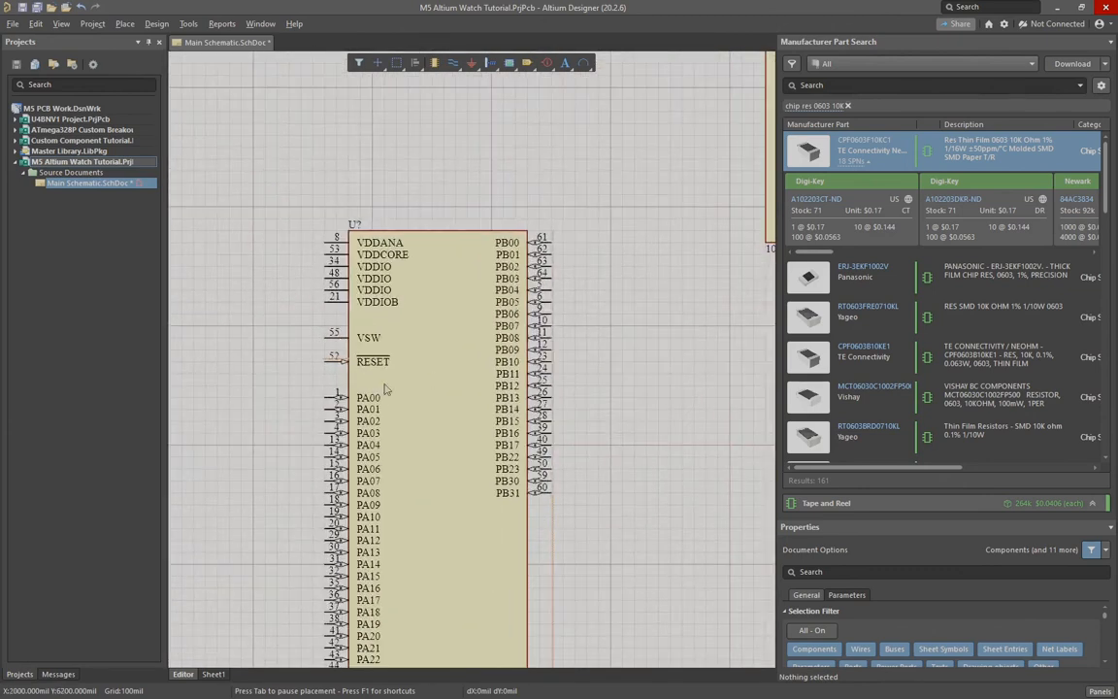
{"action": "right_click_drag", "start_coordinate": [612, 310], "coordinate": [387, 139]}
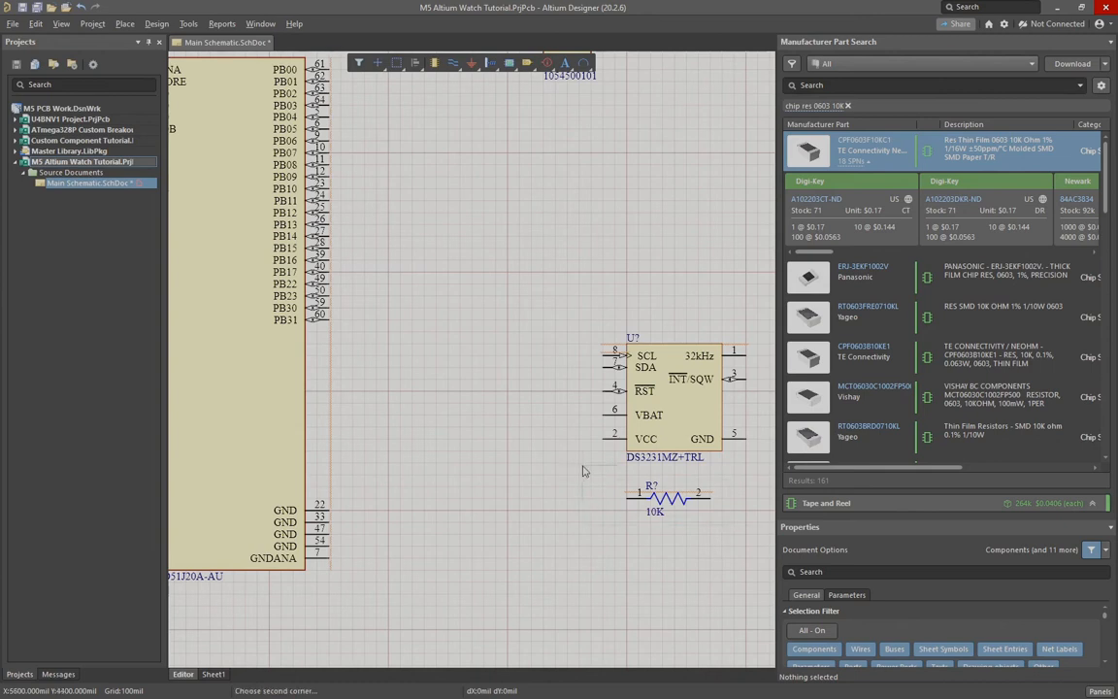
{"action": "left_click", "coordinate": [653, 499]}
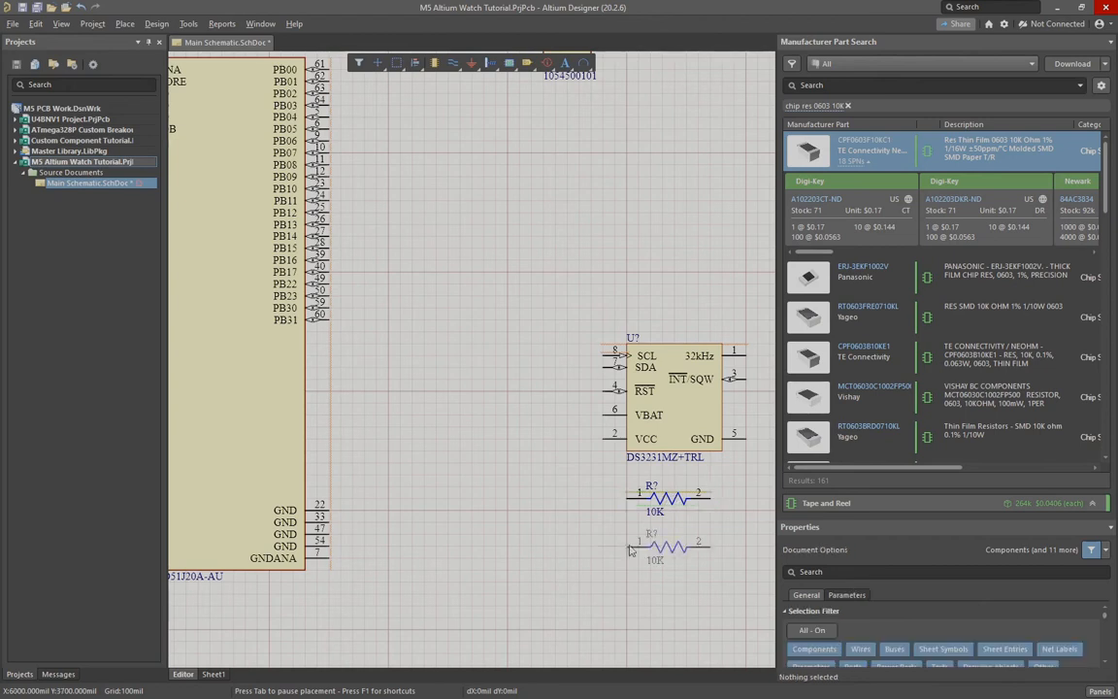
{"action": "left_click", "coordinate": [631, 551]}
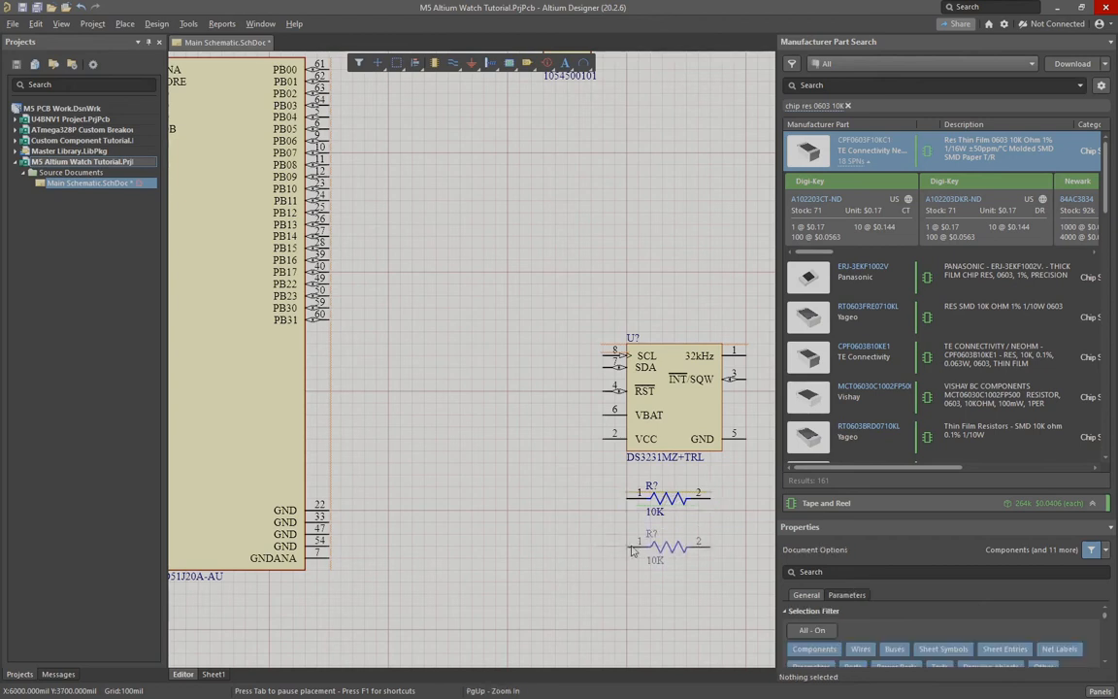
{"action": "left_click", "coordinate": [627, 598]}
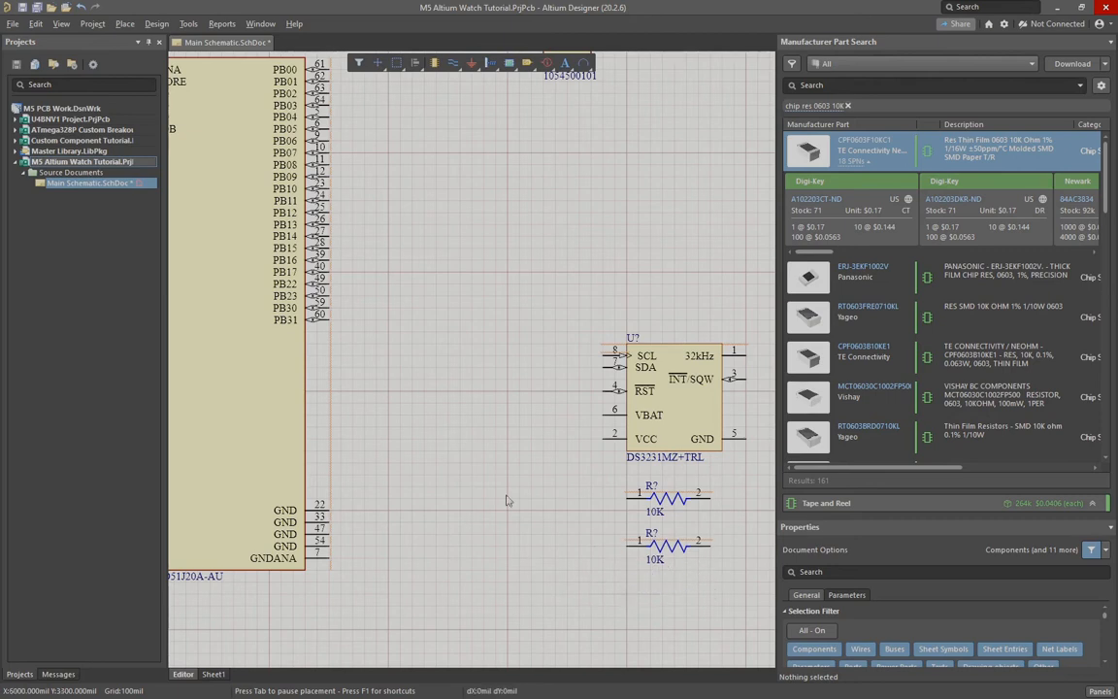
Step: Place another 10K resistor copy, rotated to vertical, beside the microcontroller's RESET pin
{"action": "scroll", "coordinate": [416, 416], "scroll_direction": "down", "scroll_amount": 4, "text": "ctrl"}
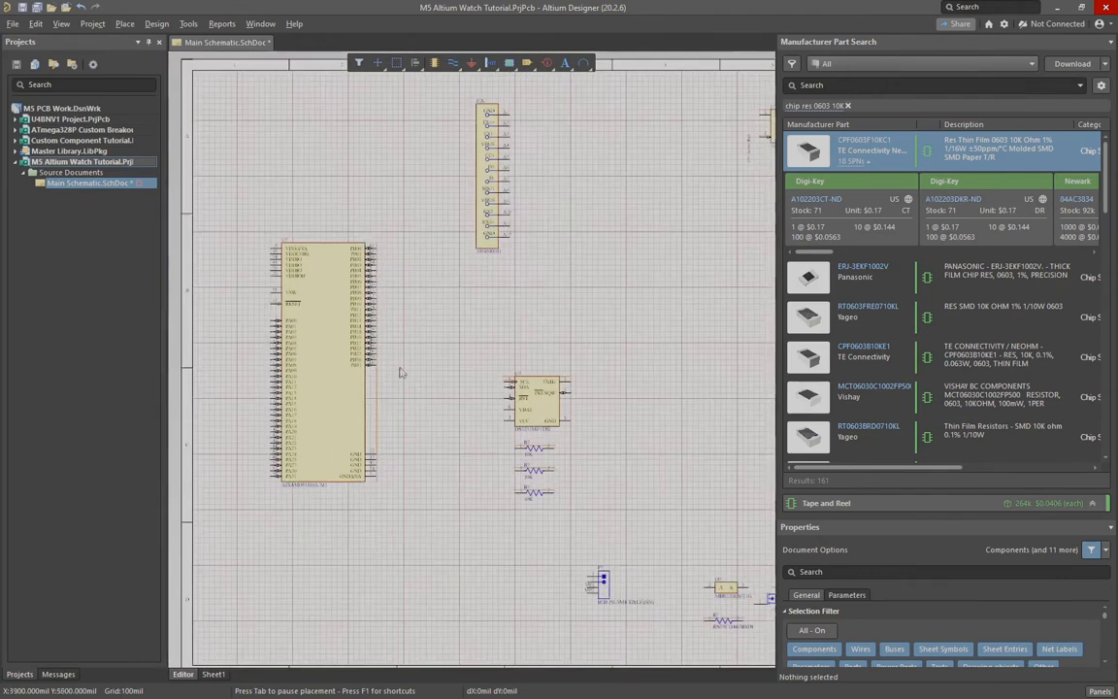
{"action": "key", "text": "space"}
{"action": "left_click", "coordinate": [365, 370]}
{"action": "right_click_drag", "start_coordinate": [540, 396], "coordinate": [420, 380]}
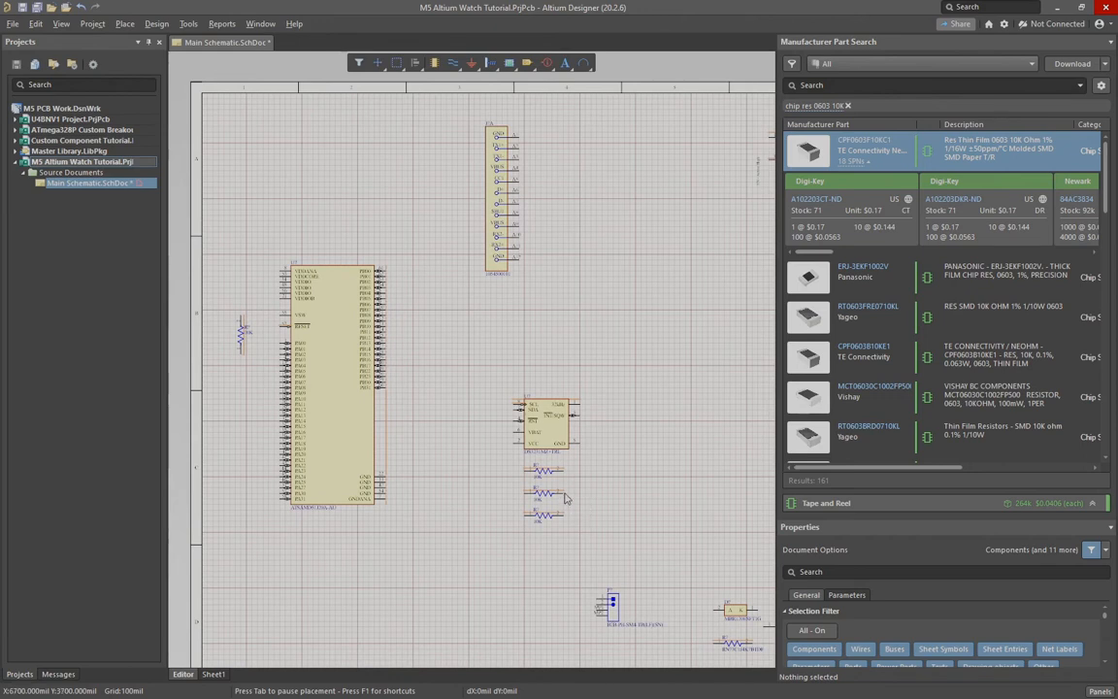
Step: Move the real-time clock together with its three 10K resistors up and slightly closer to the microcontroller
{"action": "scroll", "coordinate": [602, 507], "scroll_direction": "up", "scroll_amount": 3, "text": "ctrl"}
{"action": "right_click_drag", "start_coordinate": [608, 507], "coordinate": [546, 469]}
{"action": "scroll", "coordinate": [554, 427], "scroll_direction": "down", "scroll_amount": 3, "text": "ctrl"}
{"action": "left_click_drag", "start_coordinate": [420, 318], "coordinate": [566, 529]}
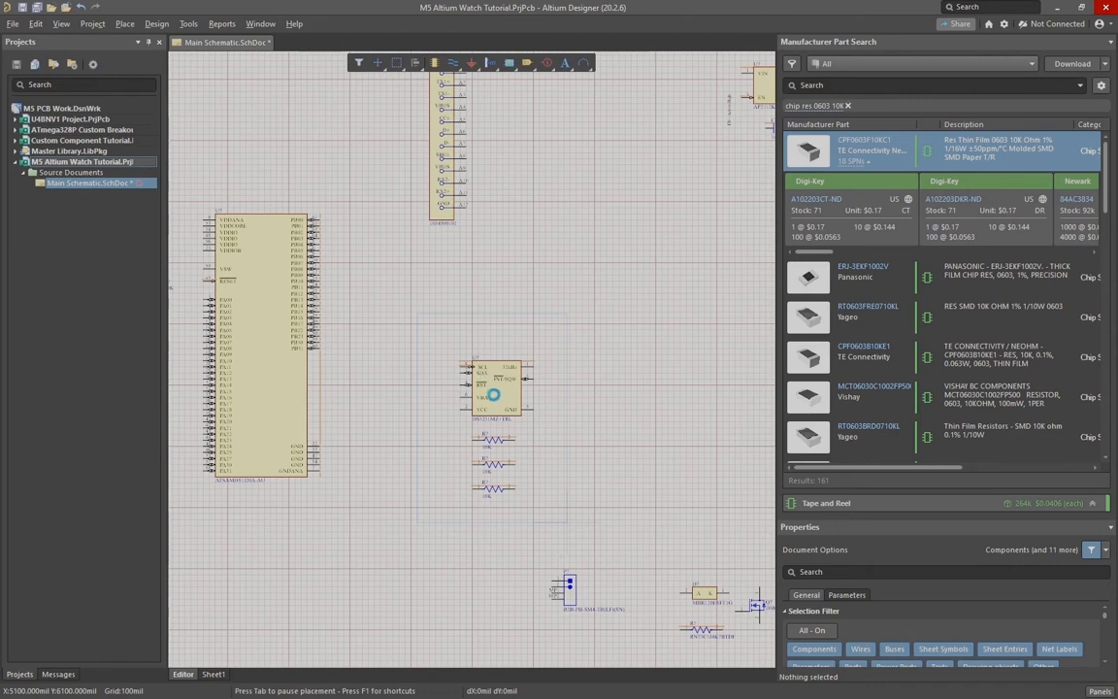
{"action": "left_click_drag", "start_coordinate": [498, 394], "coordinate": [448, 334]}
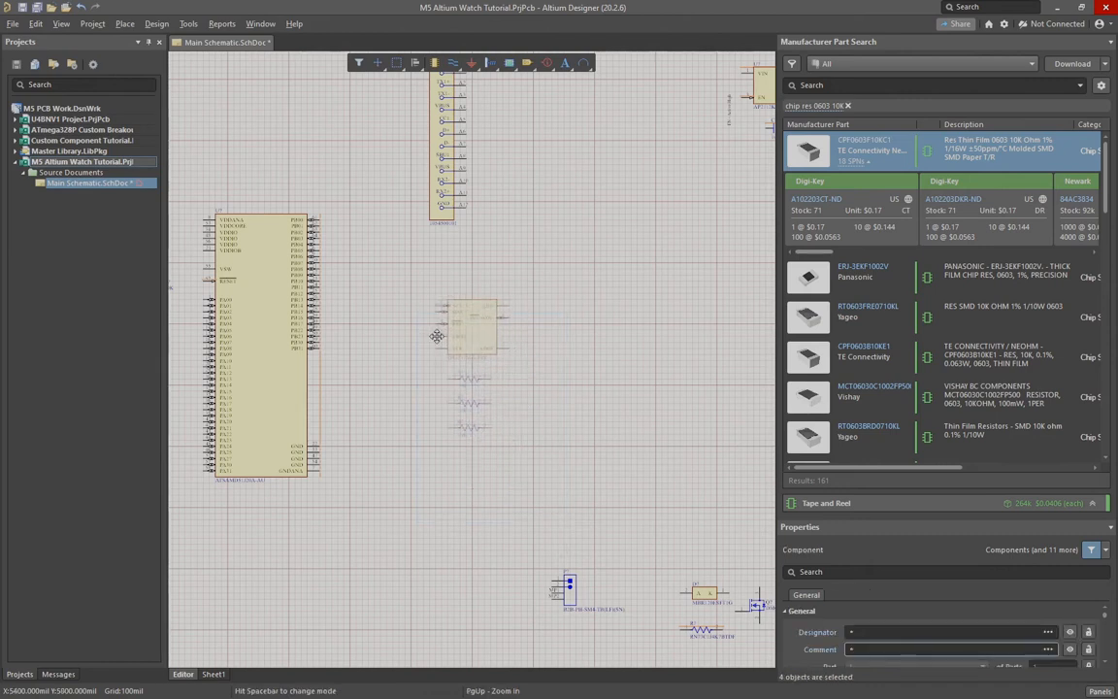
{"action": "scroll", "coordinate": [520, 390], "scroll_direction": "up", "scroll_amount": 1, "text": "ctrl"}
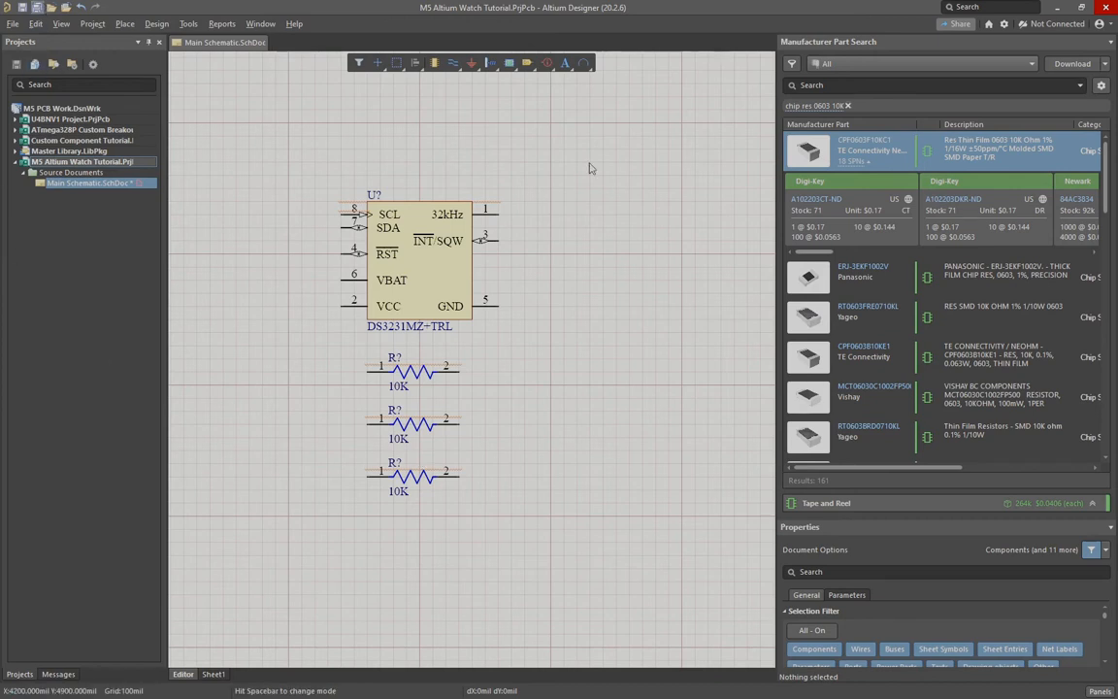
Step: Replace the resistor search with a manufacturer part search for MCP73831
{"action": "left_click", "coordinate": [848, 105]}
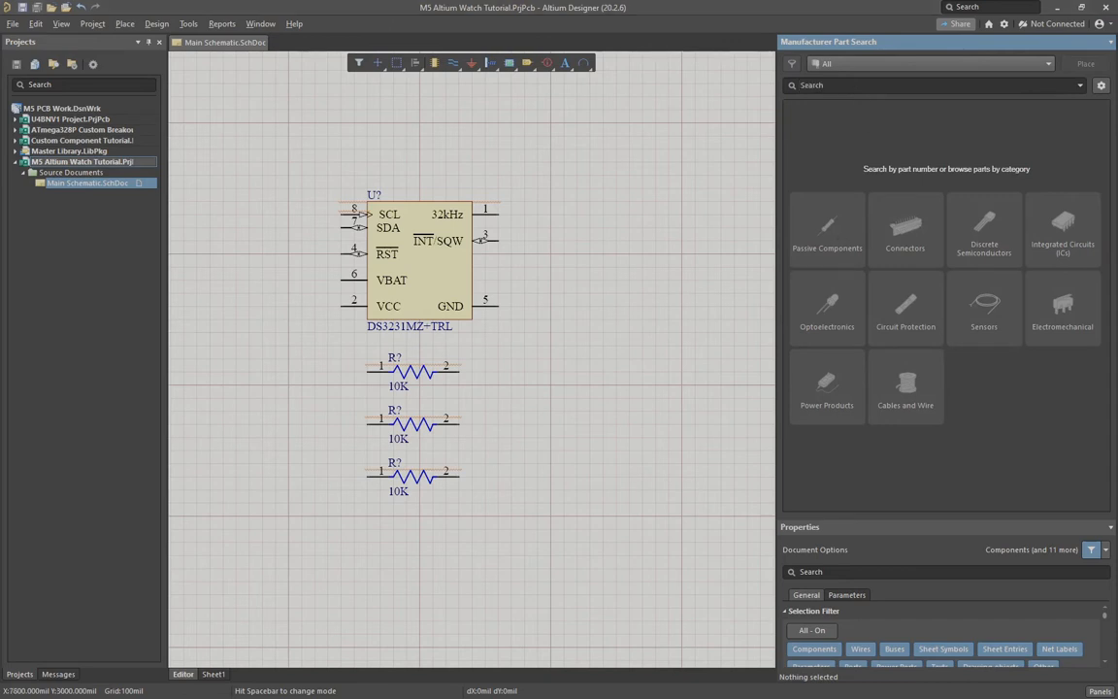
{"action": "left_click", "coordinate": [815, 86]}
{"action": "type", "text": "MCP73831"}
{"action": "key", "text": "Return"}
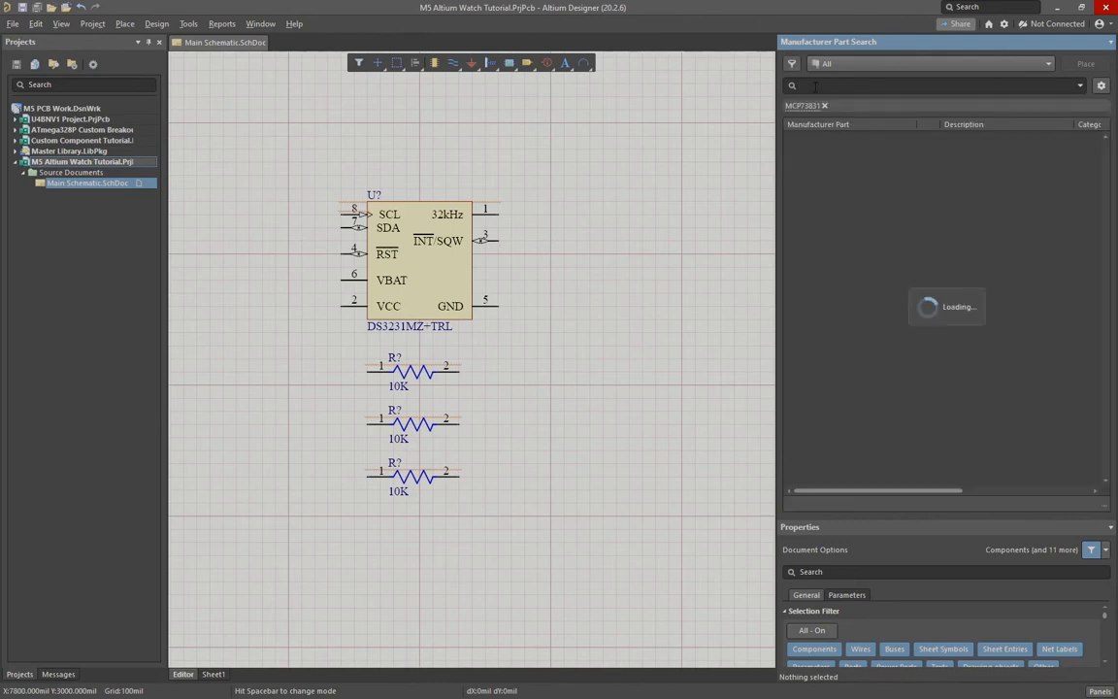
Step: Place one MCP73831T-2ACI/OT battery charge controller below the microcontroller, near the sheet's lower border
{"action": "scroll", "coordinate": [514, 267], "scroll_direction": "down", "scroll_amount": 3, "text": "ctrl"}
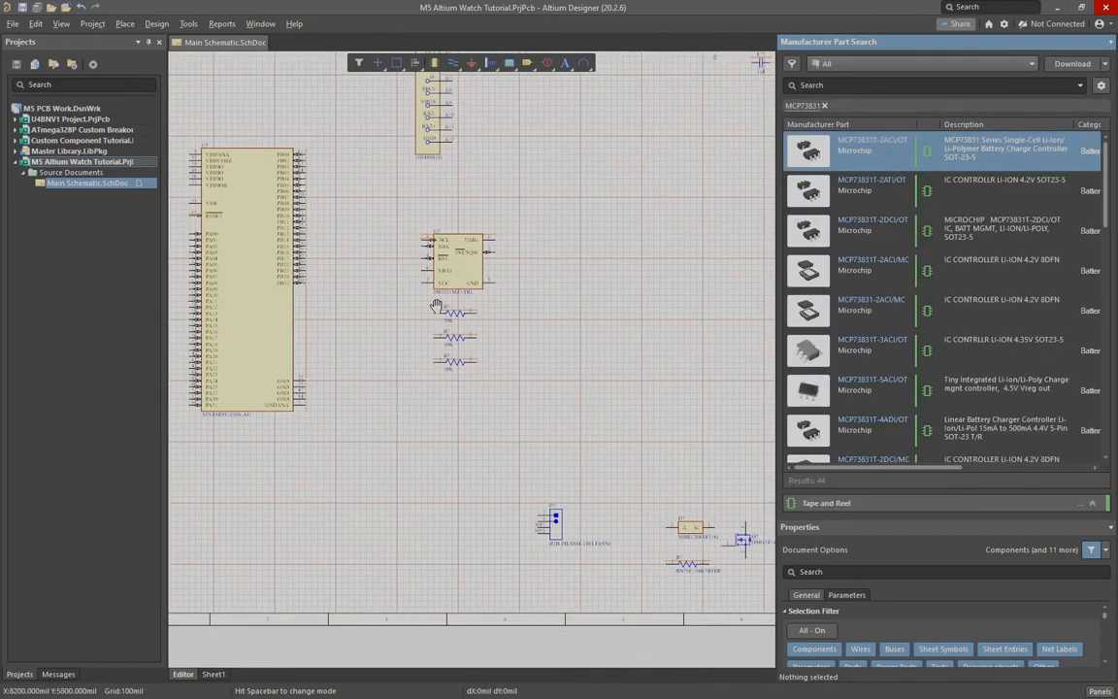
{"action": "right_click_drag", "start_coordinate": [437, 306], "coordinate": [265, 340]}
{"action": "right_click", "coordinate": [983, 158]}
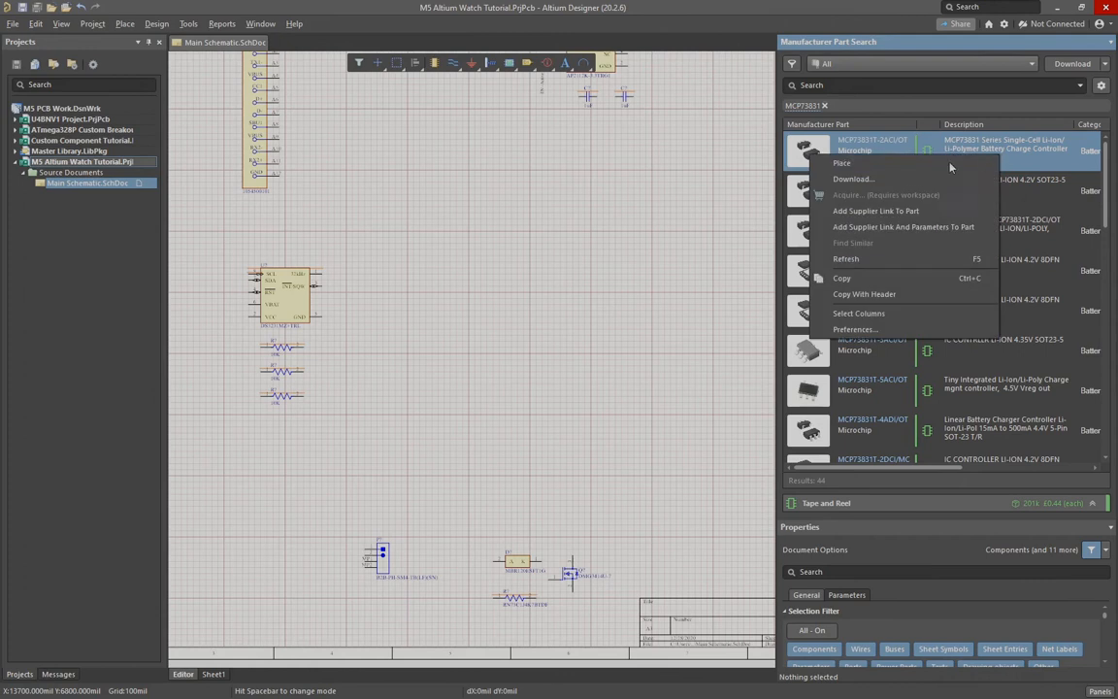
{"action": "left_click", "coordinate": [842, 163]}
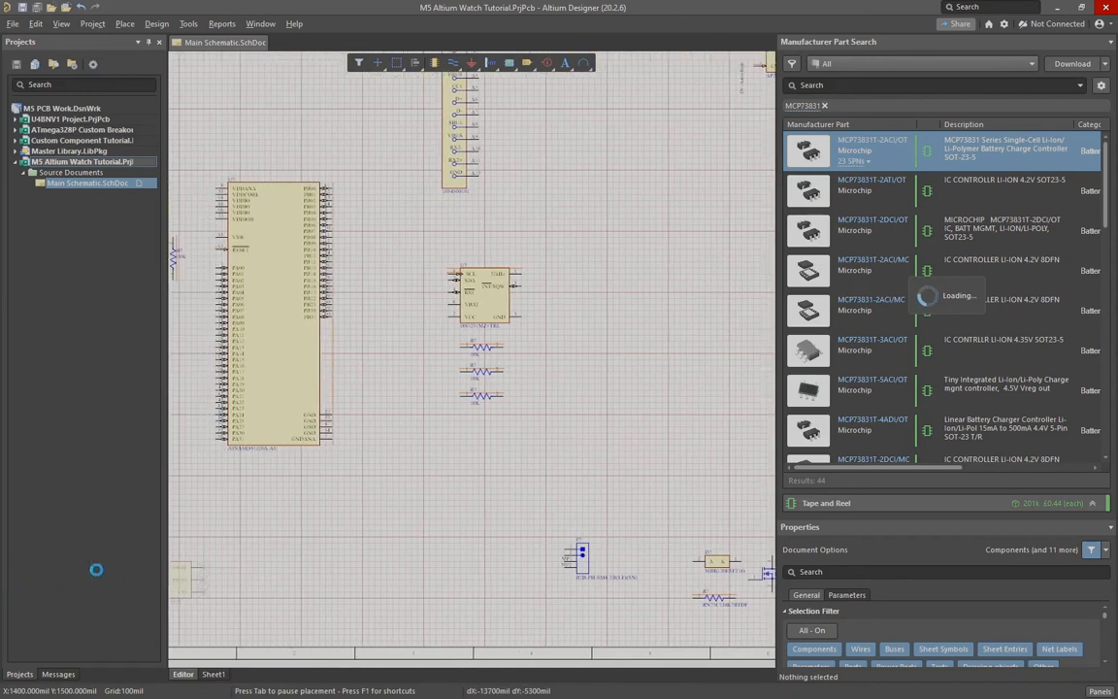
{"action": "left_click", "coordinate": [319, 572]}
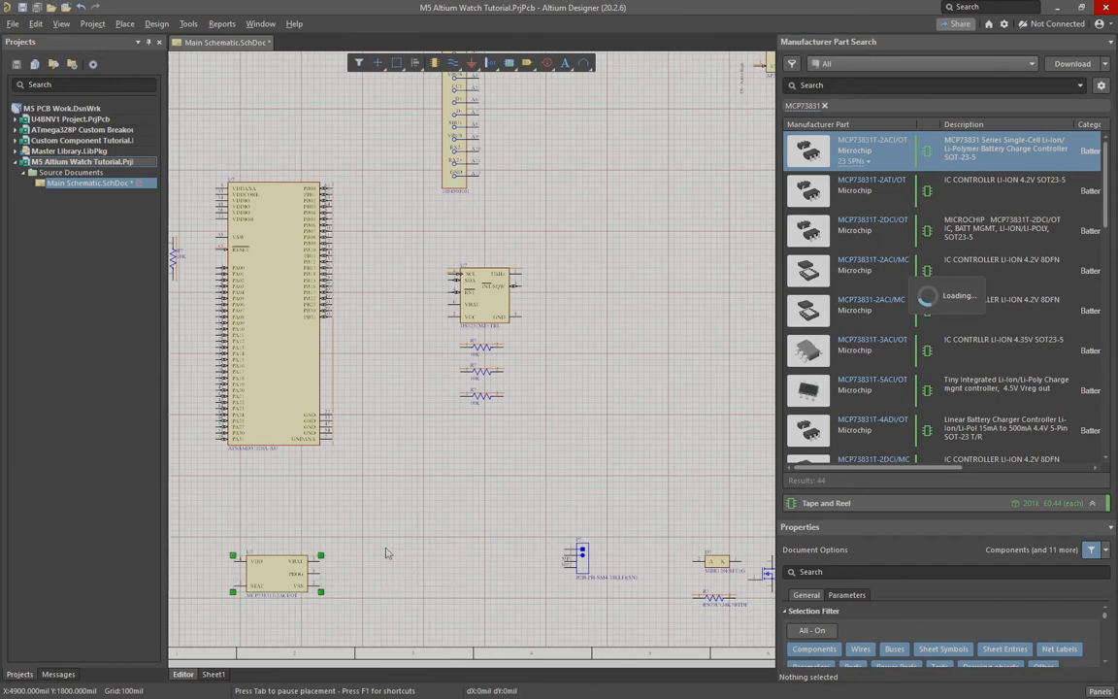
{"action": "key", "text": "Escape"}
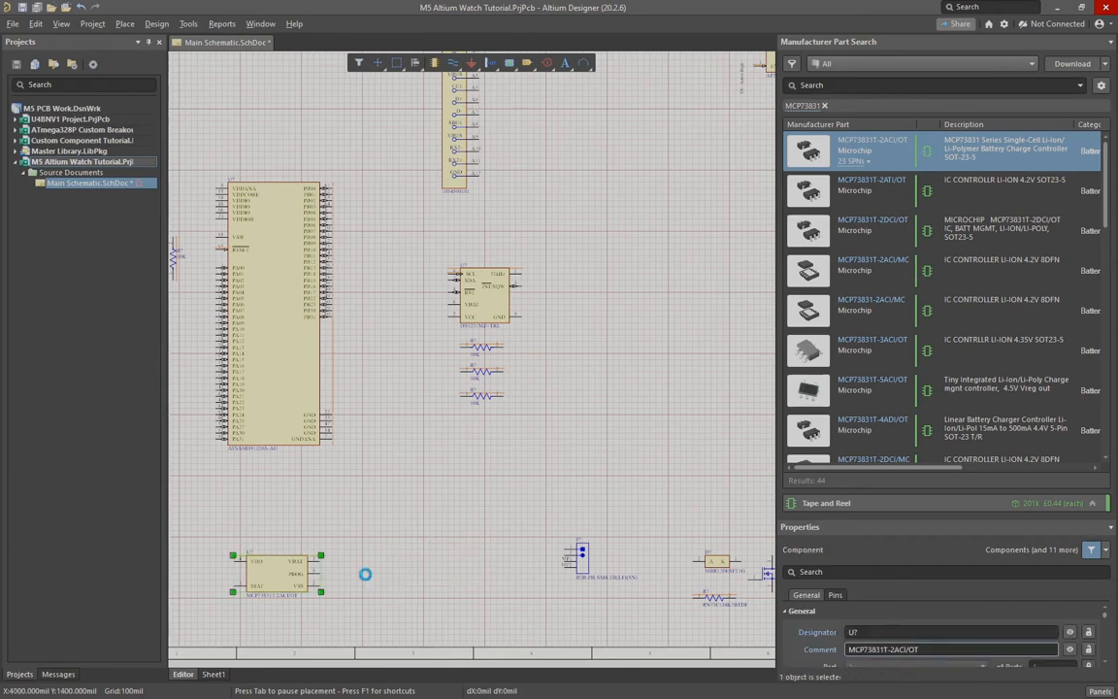
{"action": "left_click", "coordinate": [337, 608]}
{"action": "scroll", "coordinate": [337, 608], "scroll_direction": "up", "scroll_amount": 5, "text": "ctrl"}
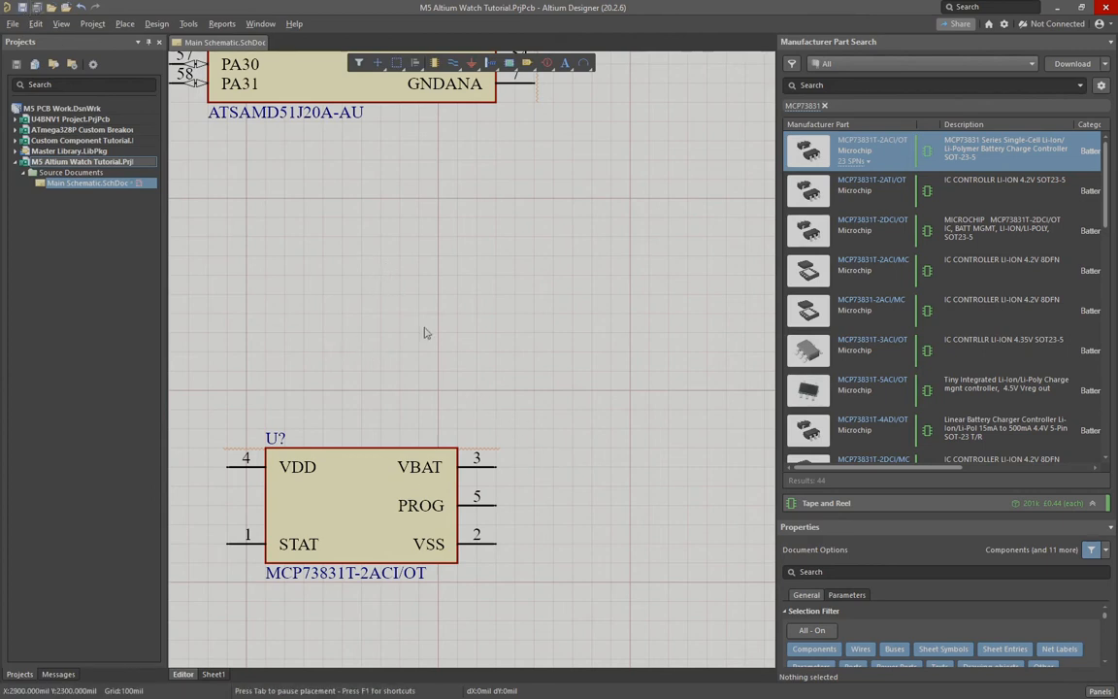
Step: Clear the MCP73831 search from the manufacturer parts
{"action": "scroll", "coordinate": [445, 332], "scroll_direction": "down", "scroll_amount": 3, "text": "ctrl"}
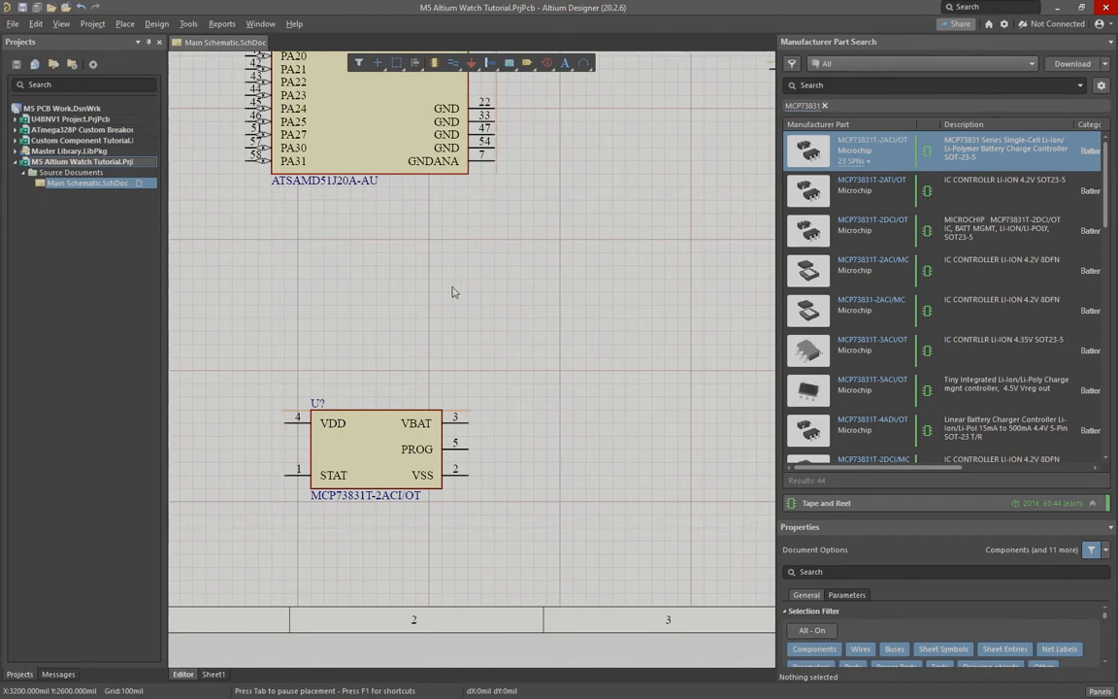
{"action": "right_click_drag", "start_coordinate": [397, 334], "coordinate": [427, 325]}
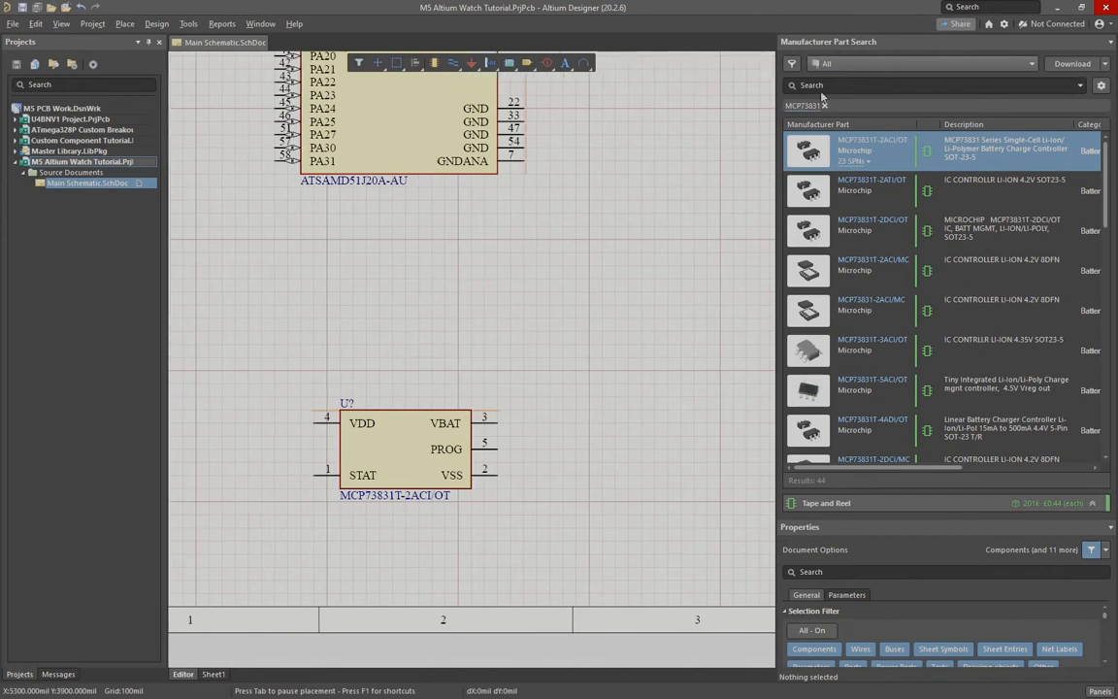
{"action": "left_click", "coordinate": [825, 107]}
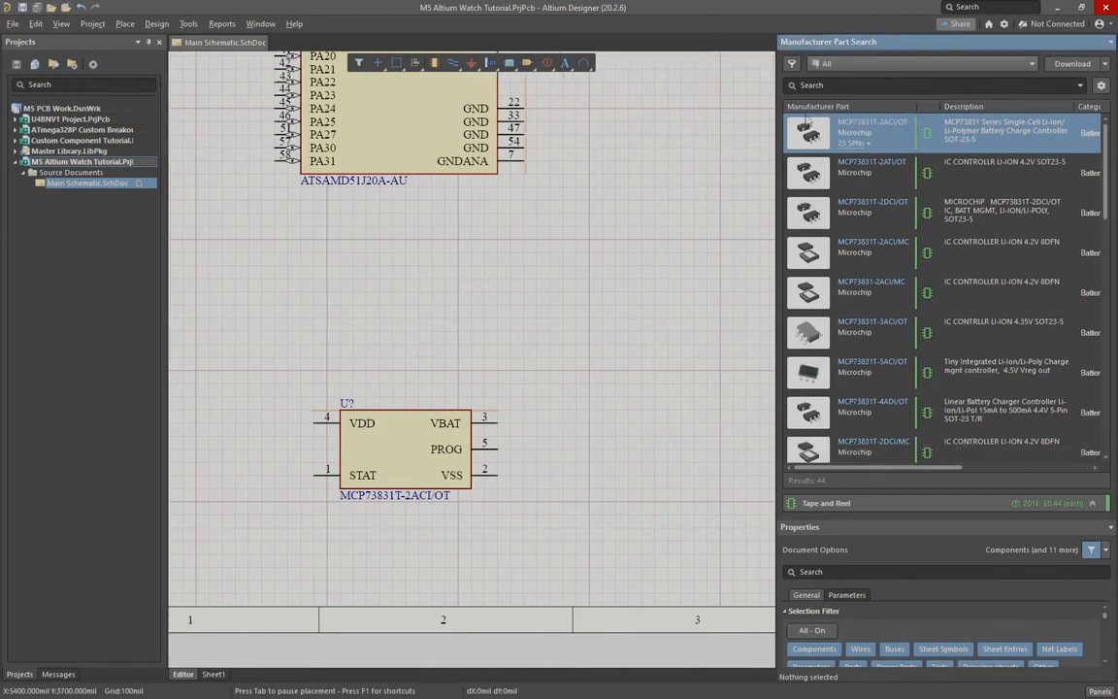
{"action": "left_click", "coordinate": [824, 107]}
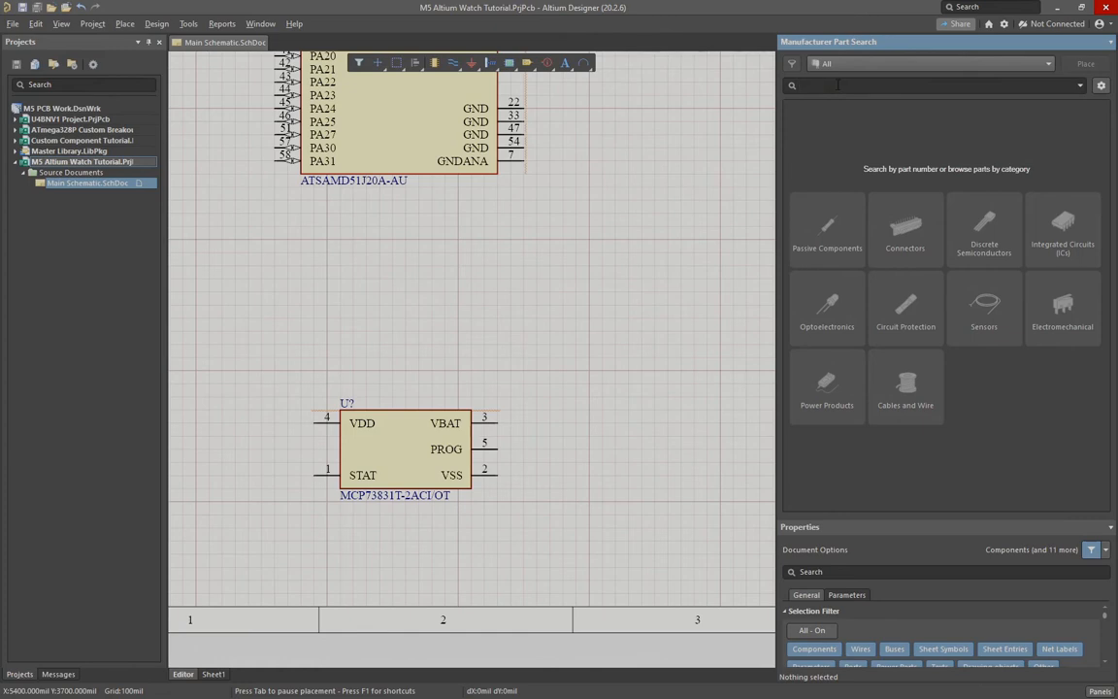
Step: Copy the lowest 10K resistor under the real-time clock and place the copy below the battery charge controller
{"action": "scroll", "coordinate": [582, 466], "scroll_direction": "down", "scroll_amount": 4, "text": "ctrl"}
{"action": "left_click_drag", "start_coordinate": [690, 293], "coordinate": [586, 232]}
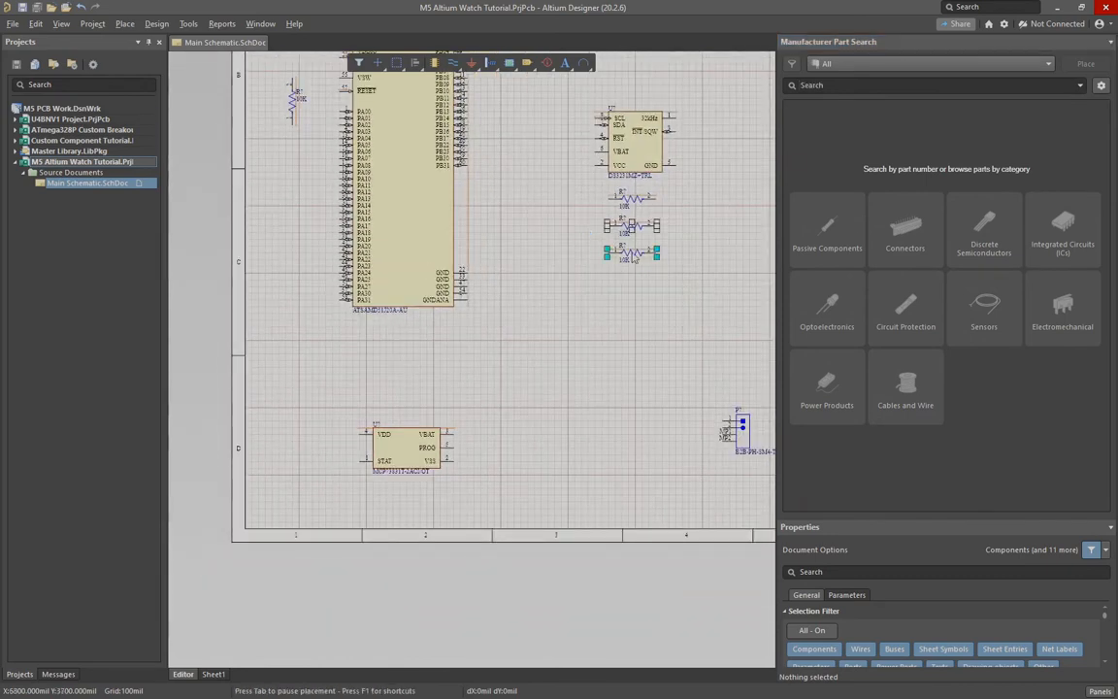
{"action": "left_click_drag", "start_coordinate": [694, 269], "coordinate": [599, 249]}
{"action": "left_click", "coordinate": [641, 254]}
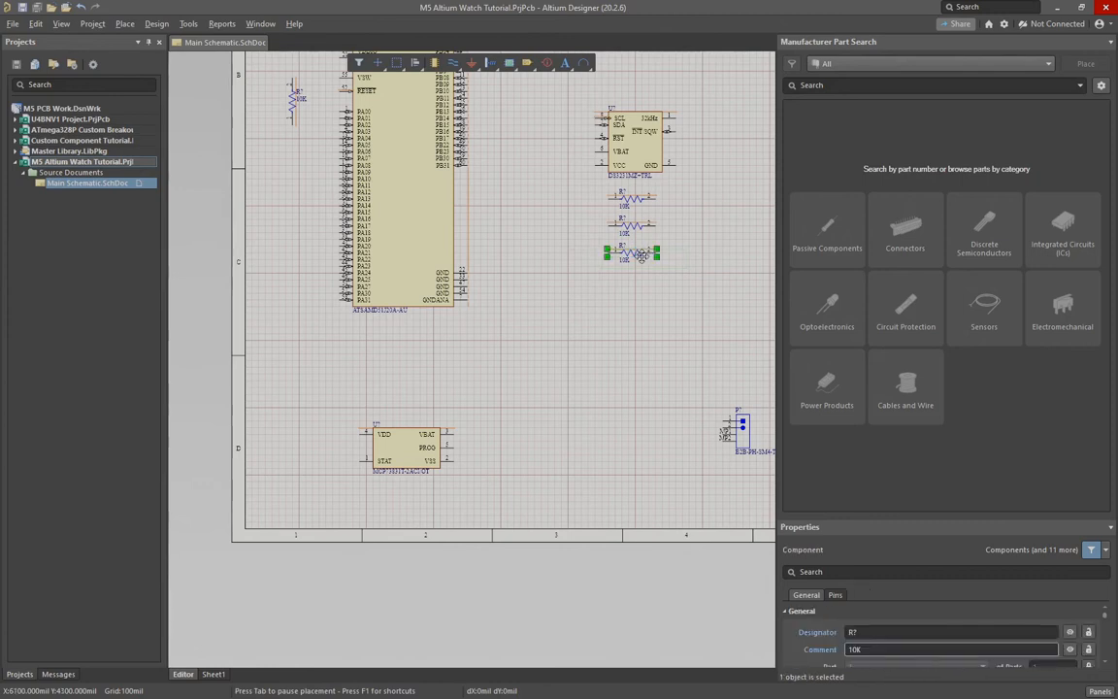
{"action": "left_click", "coordinate": [399, 492]}
{"action": "key", "text": "ctrl+v"}
{"action": "left_click", "coordinate": [401, 497]}
{"action": "right_click", "coordinate": [467, 492]}
{"action": "key", "text": "Escape"}
{"action": "scroll", "coordinate": [386, 515], "scroll_direction": "up", "scroll_amount": 5, "text": "ctrl"}
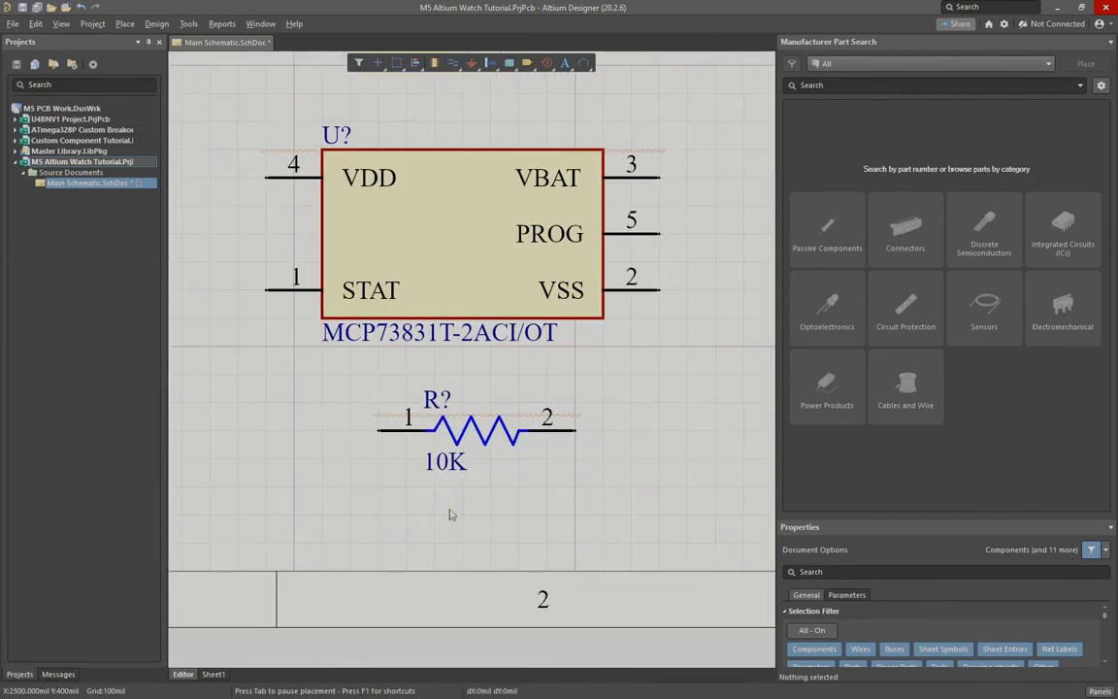
Step: Place the text note "Review Res value" directly beneath the 10K resistor below the battery charge controller
{"action": "left_click", "coordinate": [565, 65]}
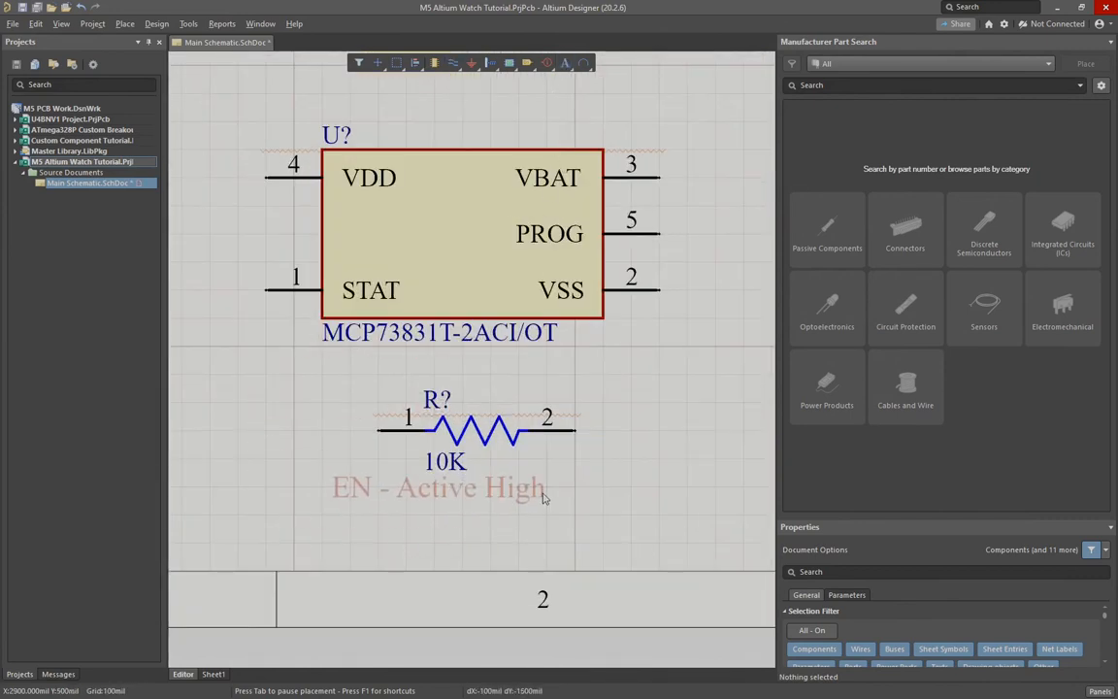
{"action": "key", "text": "Tab"}
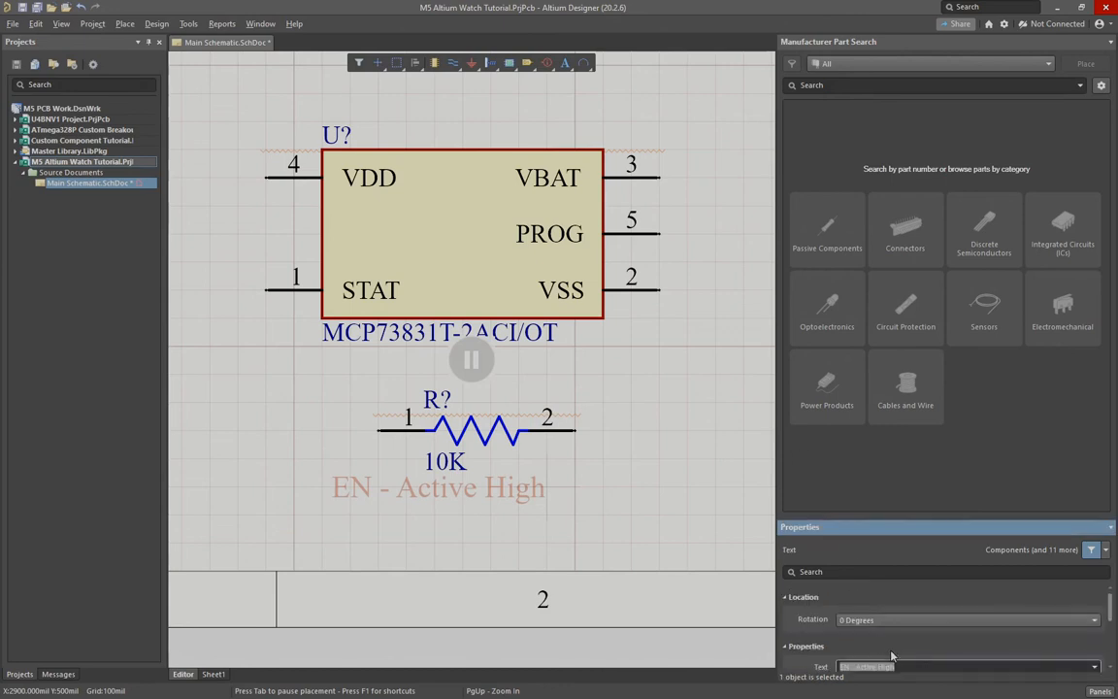
{"action": "type", "text": "Review Res value"}
{"action": "key", "text": "Return"}
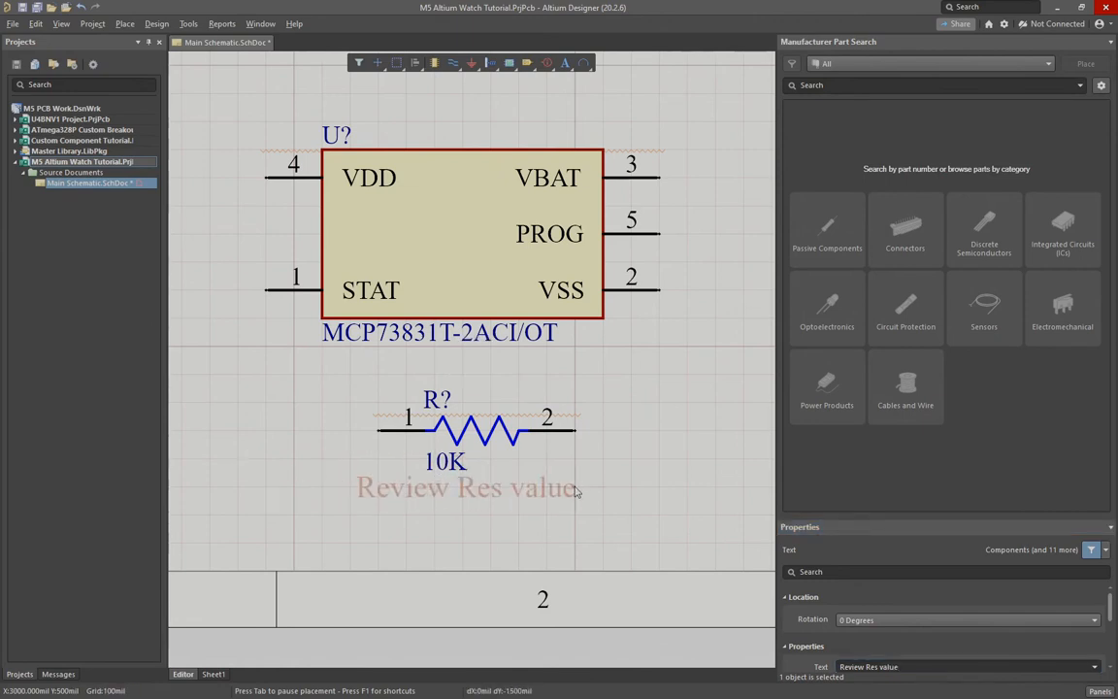
{"action": "left_click", "coordinate": [574, 492]}
{"action": "scroll", "coordinate": [500, 486], "scroll_direction": "down", "scroll_amount": 2, "text": "ctrl"}
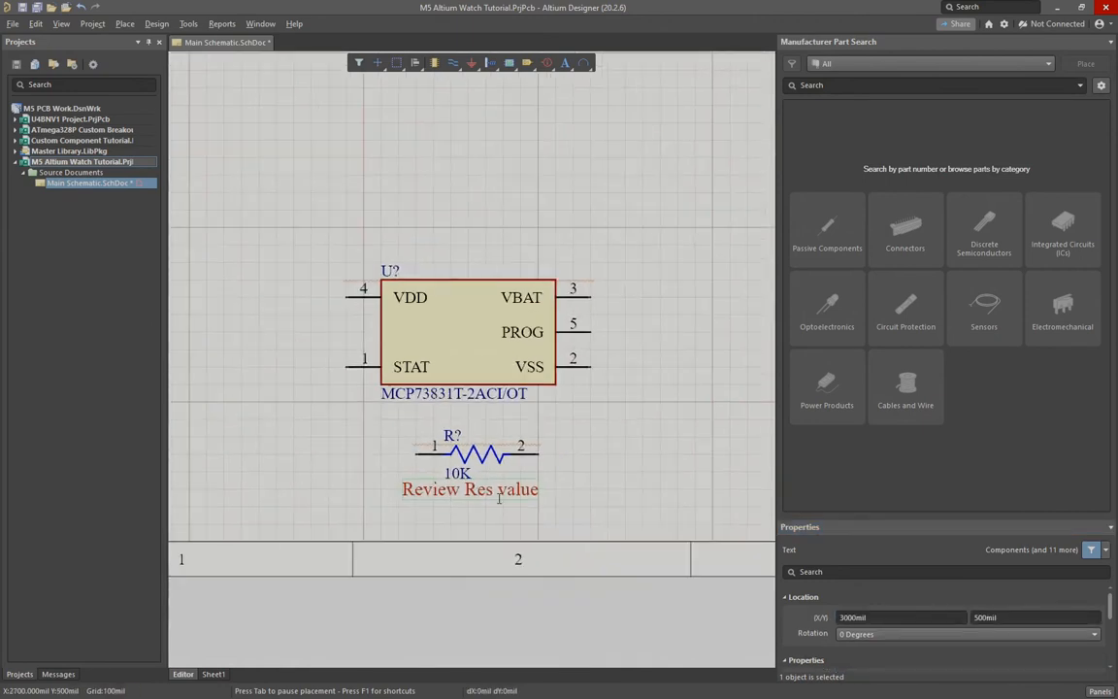
{"action": "key", "text": "Escape"}
Step: Reposition the 10K resistor closer to the sheet's lower border and adjust the position of its review note
{"action": "mouse_move", "coordinate": [499, 457]}
{"action": "left_mouse_down"}
{"action": "mouse_move", "coordinate": [554, 521]}
{"action": "mouse_move", "coordinate": [524, 523]}
{"action": "left_mouse_up"}
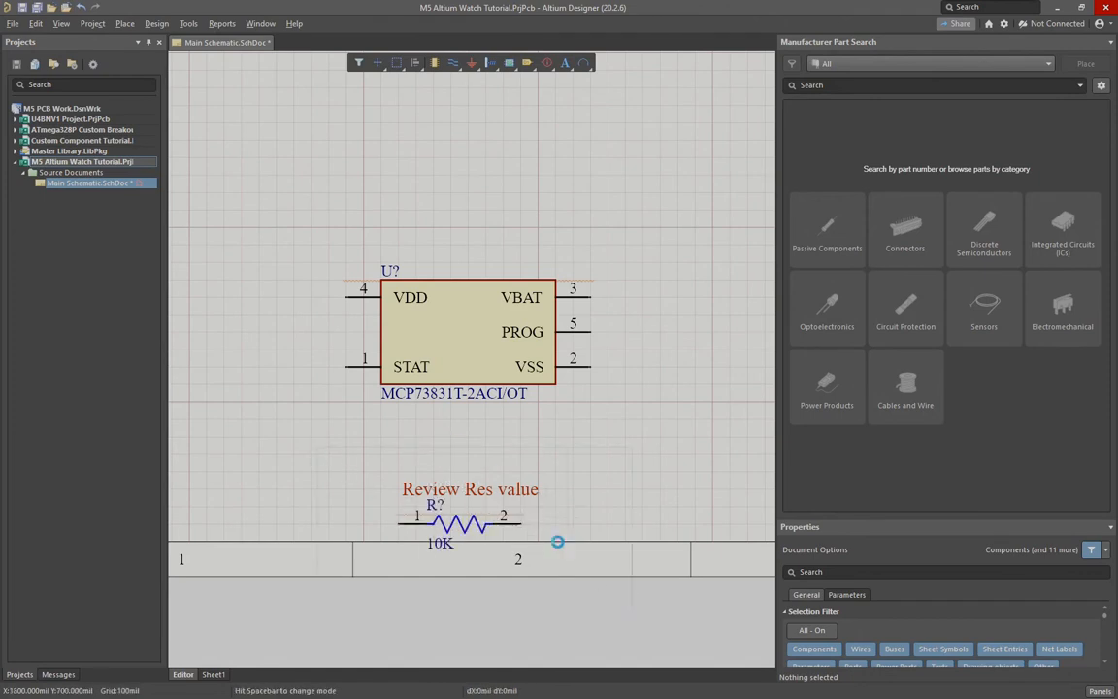
{"action": "left_click_drag", "start_coordinate": [478, 493], "coordinate": [532, 485]}
{"action": "left_click", "coordinate": [276, 471]}
Step: Go back to the USB-C connector and search the manufacturer parts for "chip resistor 5.1K 0603"
{"action": "scroll", "coordinate": [272, 470], "scroll_direction": "down", "scroll_amount": 3, "text": "ctrl"}
{"action": "right_click_drag", "start_coordinate": [606, 382], "coordinate": [528, 469]}
{"action": "right_click_drag", "start_coordinate": [511, 308], "coordinate": [560, 513]}
{"action": "right_click_drag", "start_coordinate": [639, 191], "coordinate": [471, 549]}
{"action": "scroll", "coordinate": [466, 409], "scroll_direction": "up", "scroll_amount": 3, "text": "ctrl"}
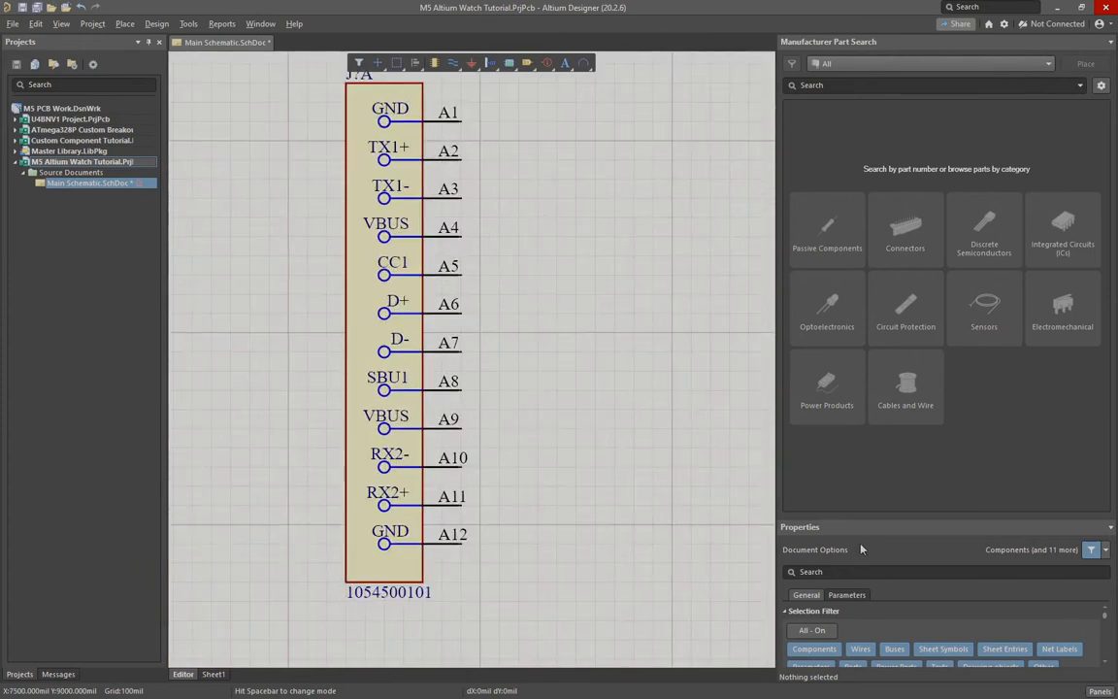
{"action": "left_click", "coordinate": [831, 85]}
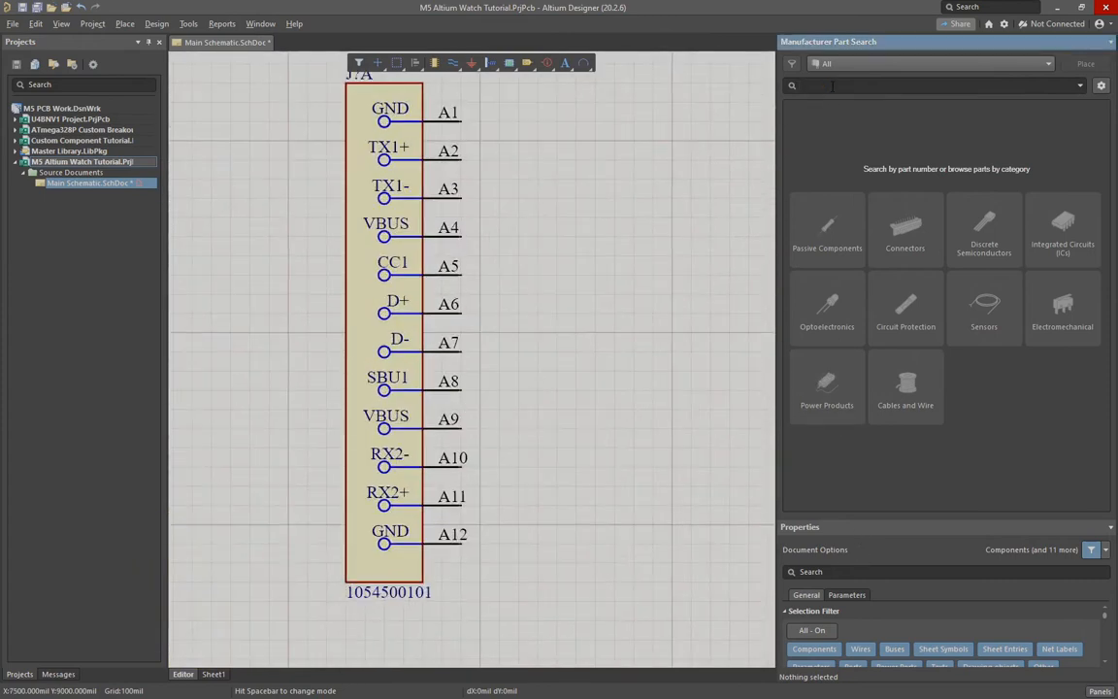
{"action": "type", "text": "chip "}
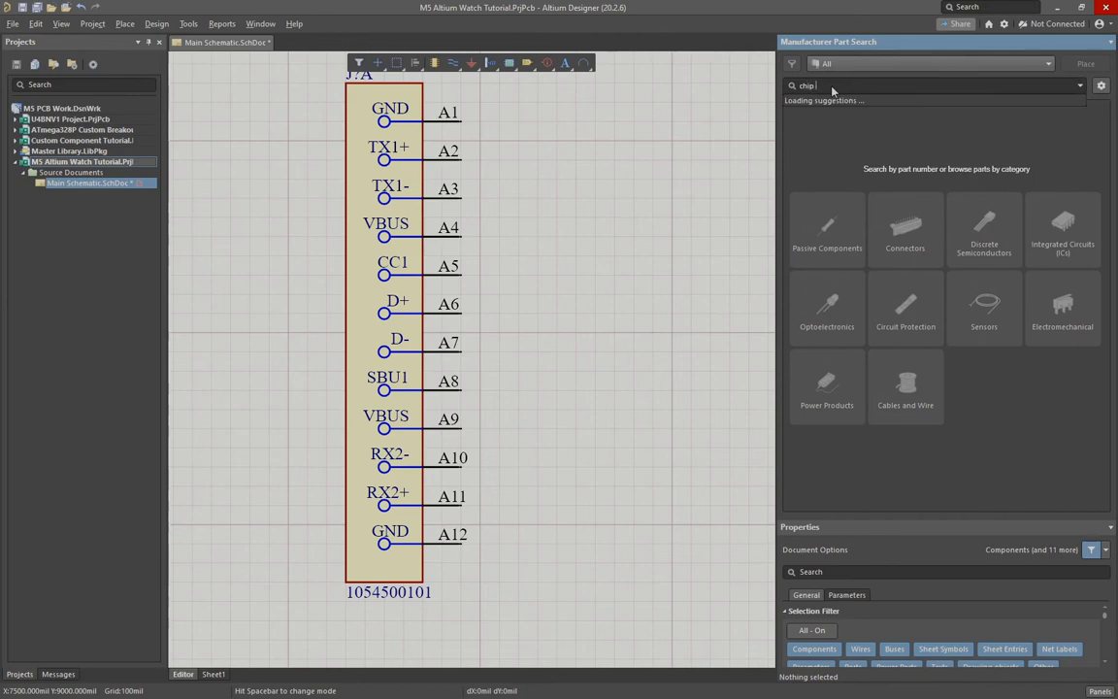
{"action": "type", "text": "resistor 5.1K 0603"}
{"action": "key", "text": "Return"}
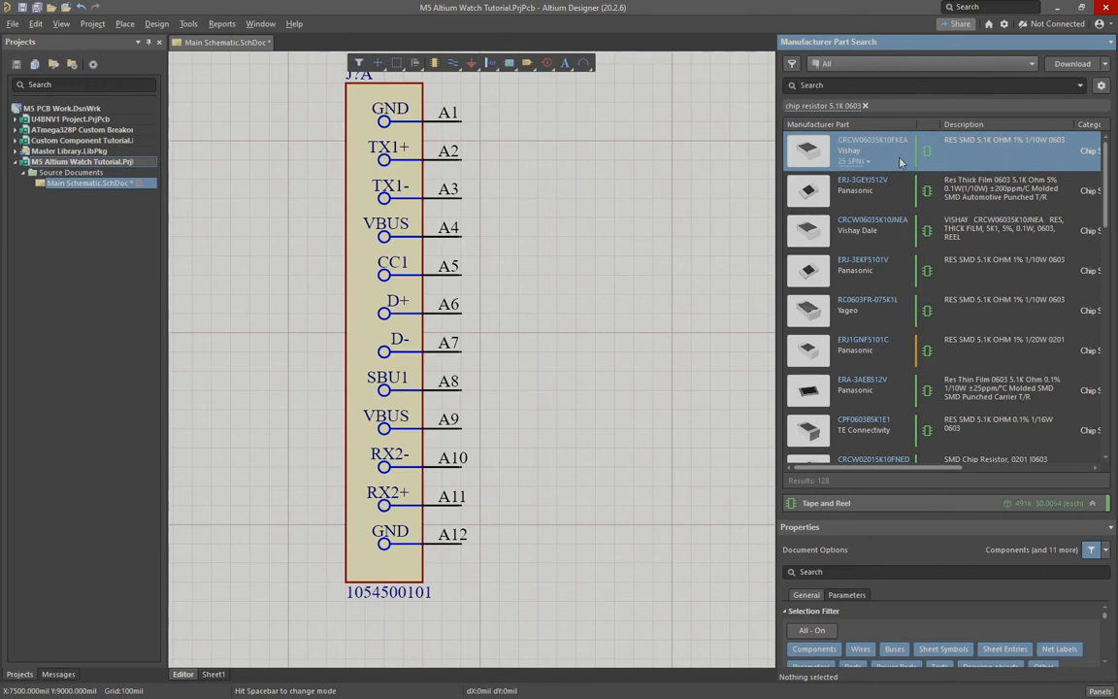
Step: Place two CRCW06035K10FKEA resistors from Vishay, one above the other, beside the USB-C connector's pins
{"action": "right_click", "coordinate": [806, 151]}
{"action": "left_click", "coordinate": [766, 167]}
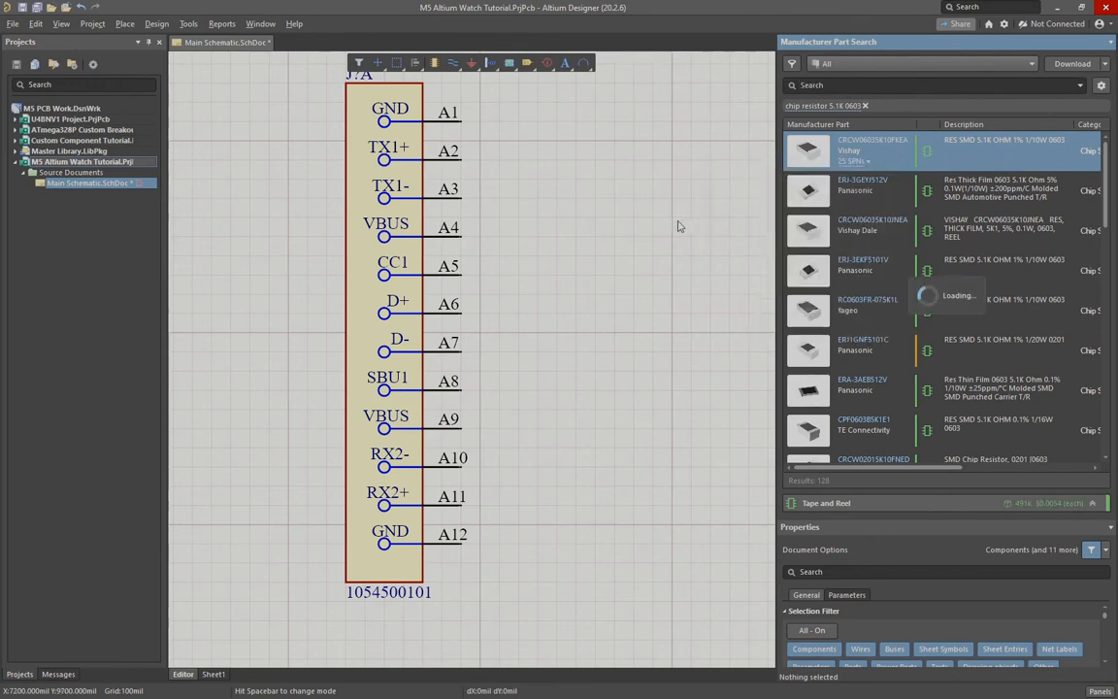
{"action": "left_click", "coordinate": [541, 215]}
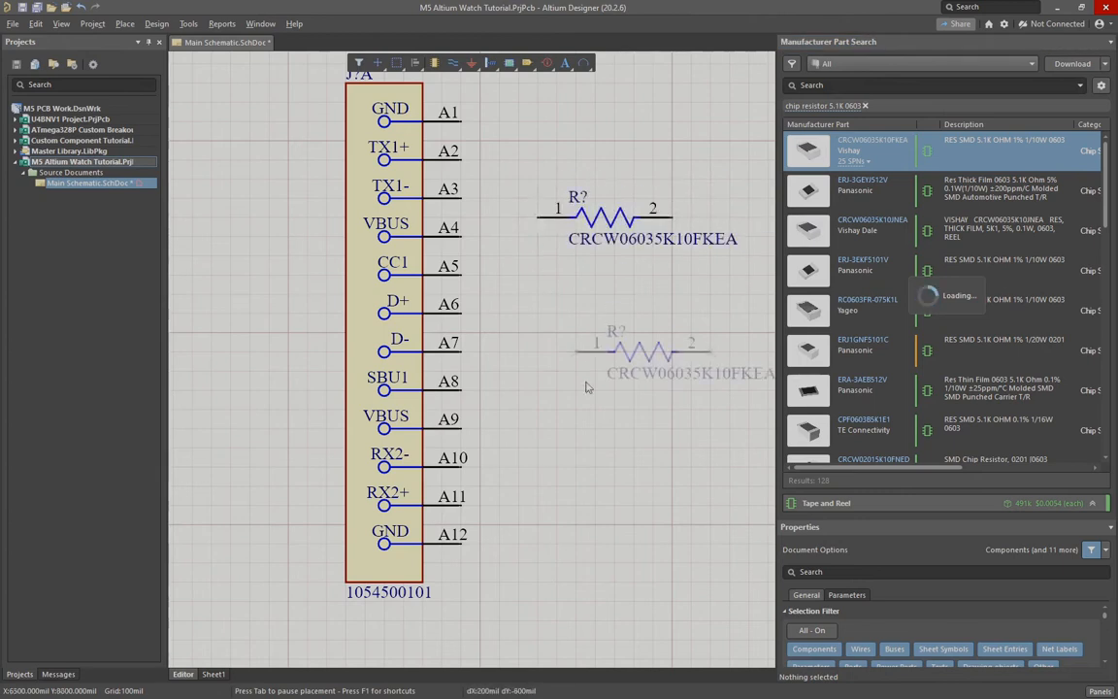
{"action": "left_click", "coordinate": [539, 291]}
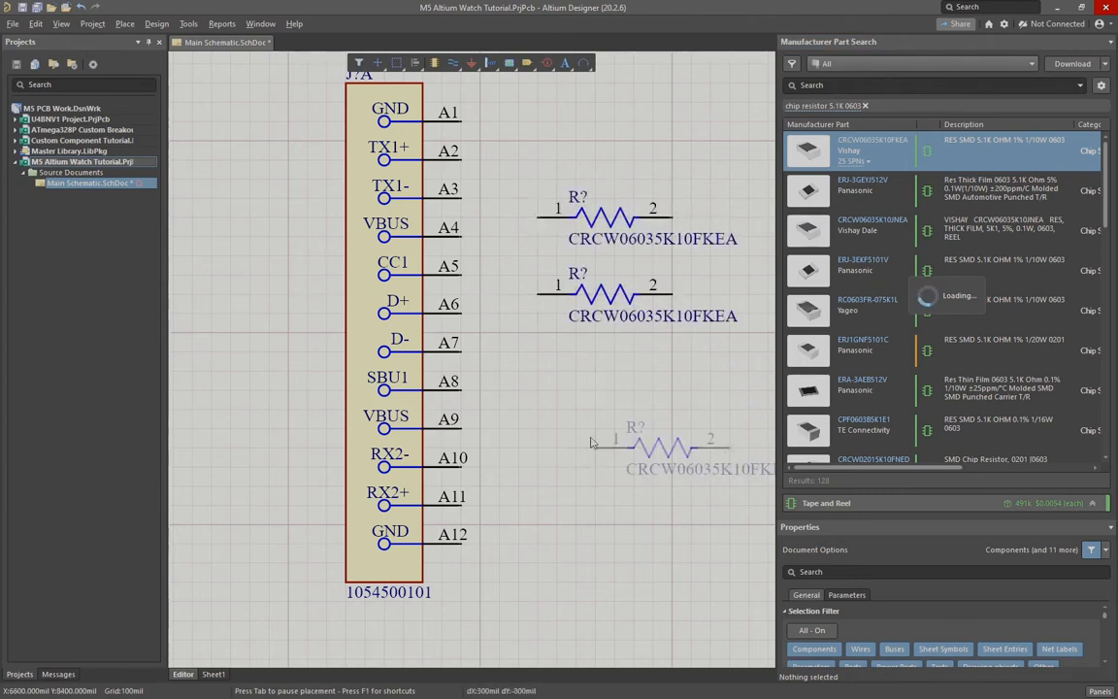
{"action": "right_click", "coordinate": [614, 244]}
Step: Move the USB-C connector symbol one grid step down and one away from the two new resistors
{"action": "left_click_drag", "start_coordinate": [503, 140], "coordinate": [755, 385]}
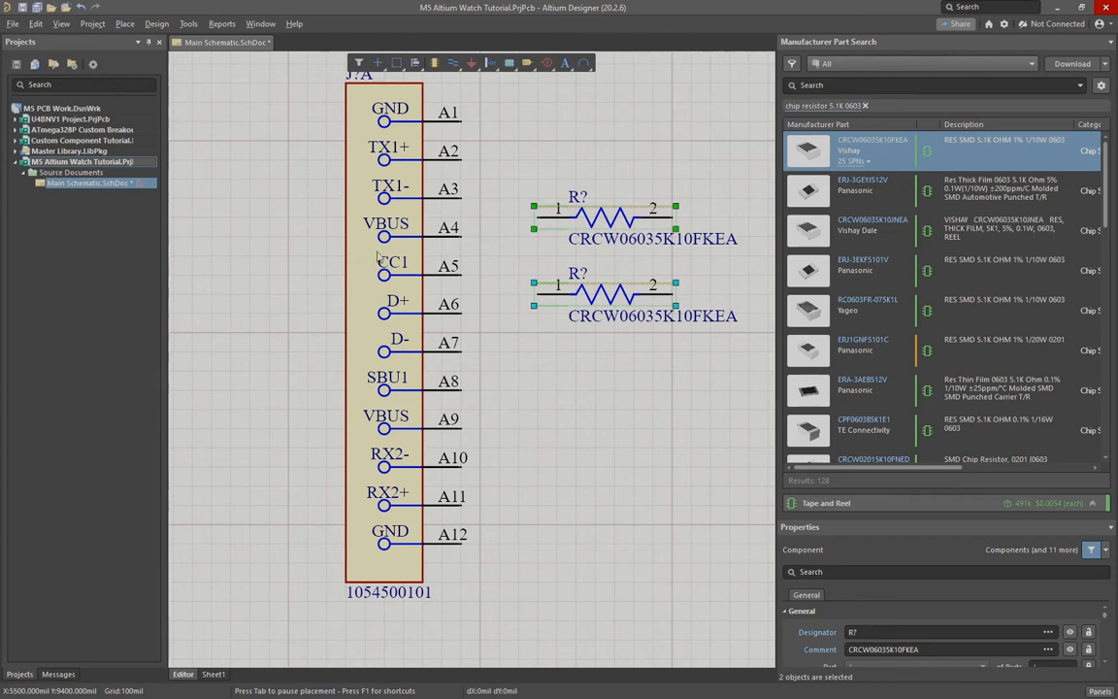
{"action": "left_click_drag", "start_coordinate": [366, 236], "coordinate": [438, 293]}
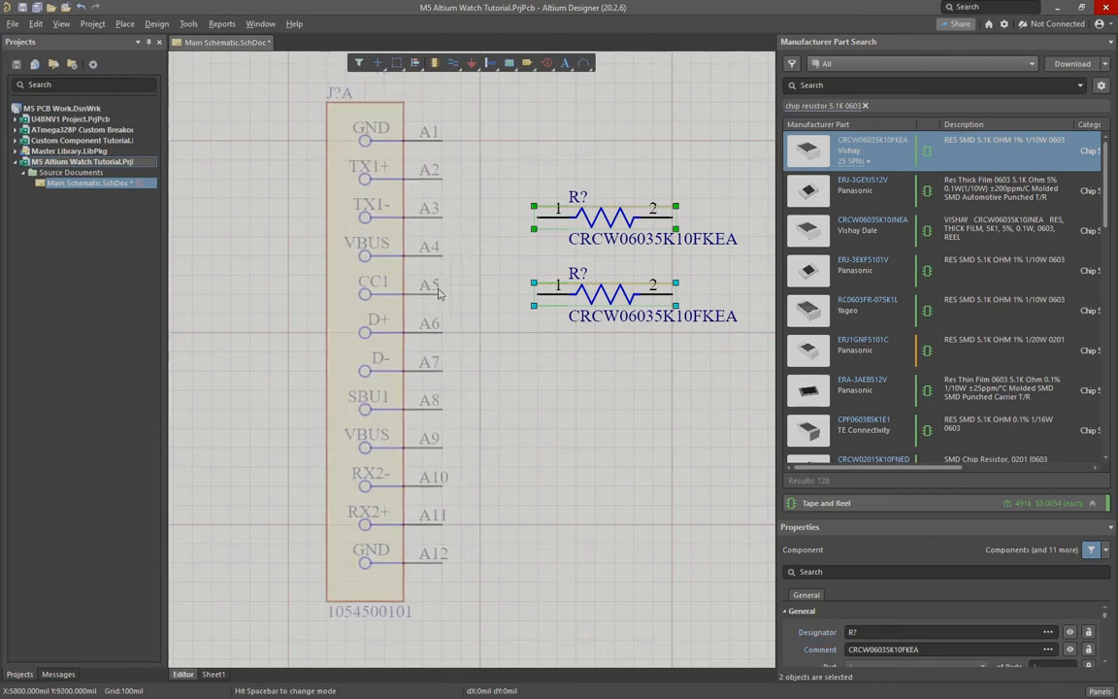
{"action": "left_click", "coordinate": [501, 334]}
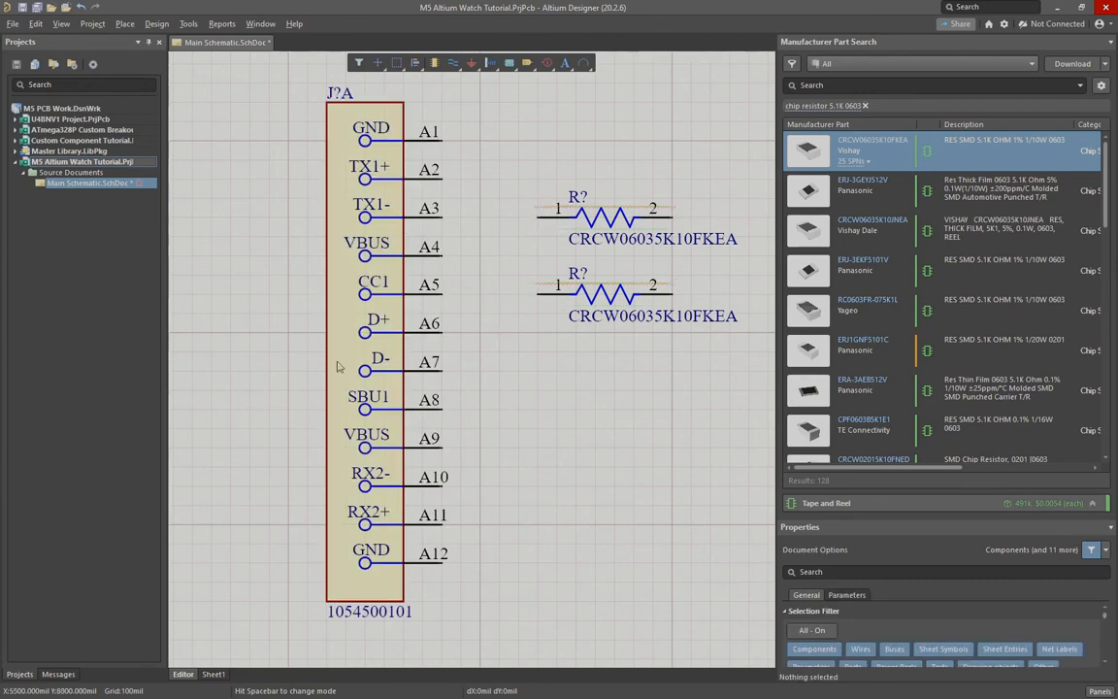
Step: Set the comment of both CRCW06035K10FKEA resistors together to 5.1K
{"action": "right_click_drag", "start_coordinate": [671, 418], "coordinate": [604, 424]}
{"action": "left_click_drag", "start_coordinate": [456, 176], "coordinate": [677, 373]}
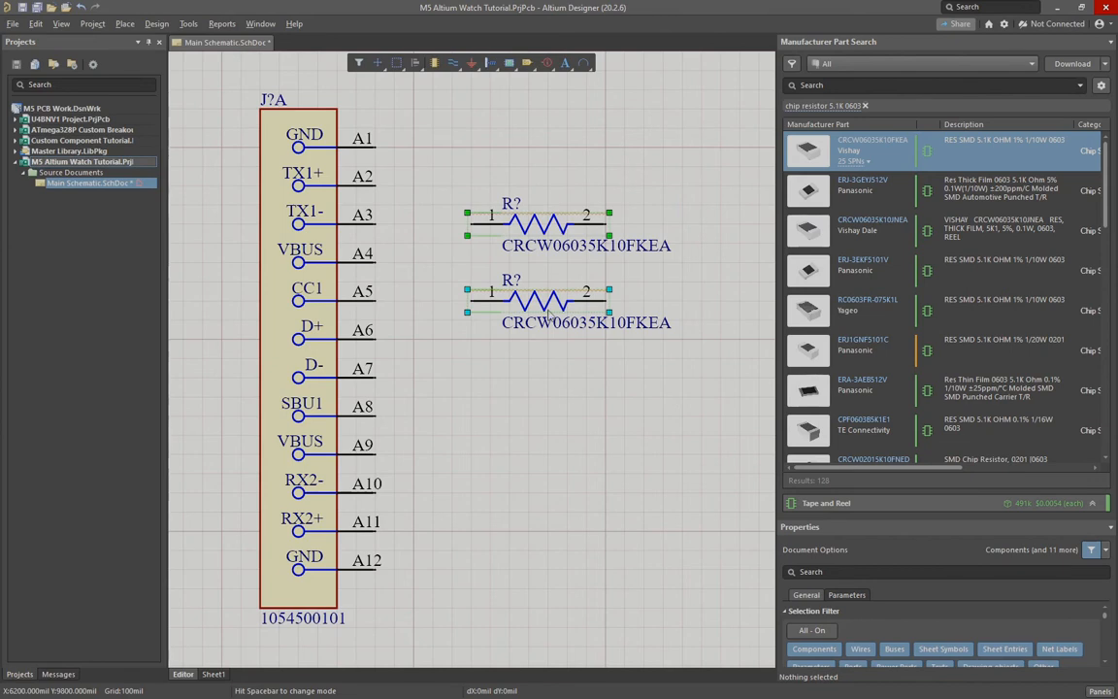
{"action": "key", "text": "Tab"}
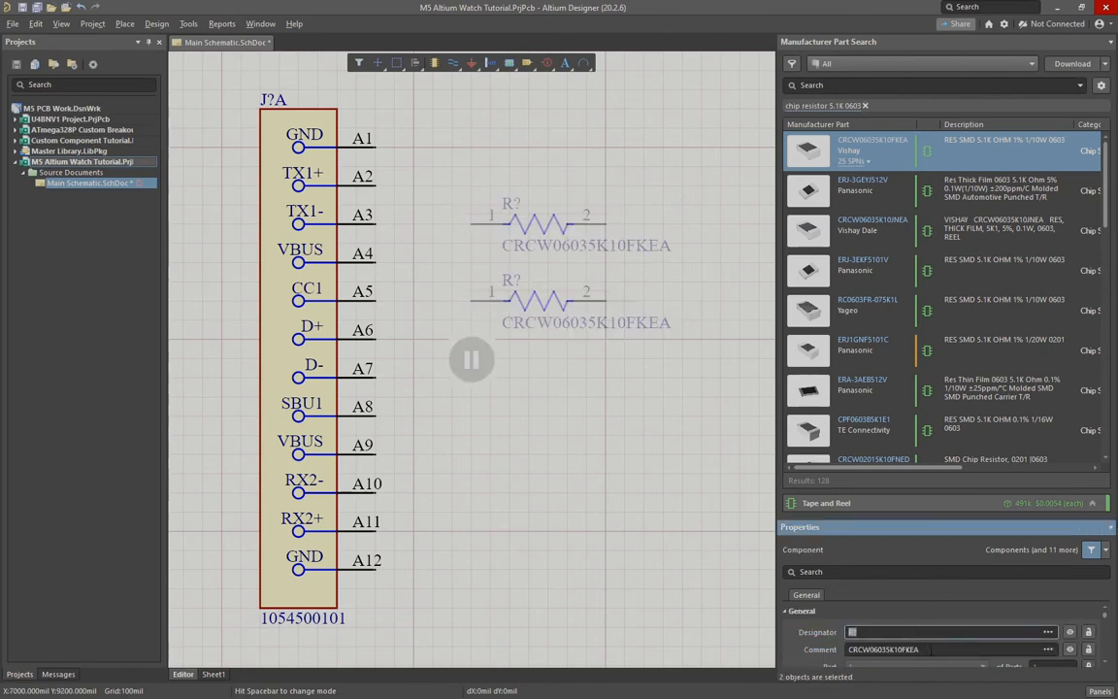
{"action": "key", "text": "Tab"}
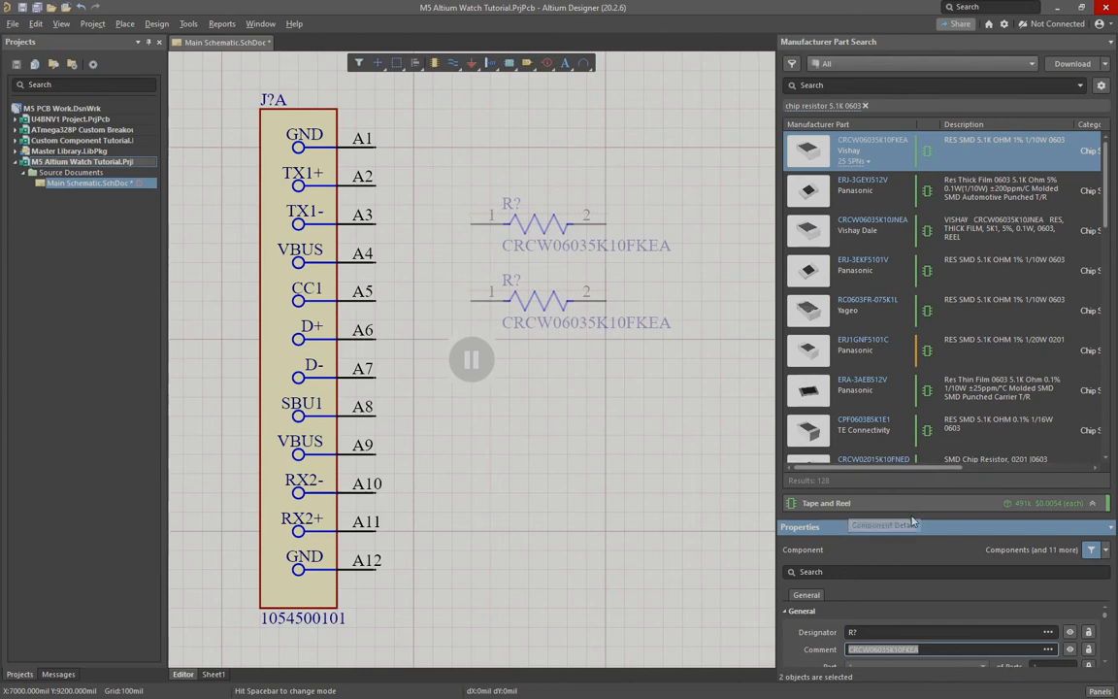
{"action": "left_click_drag", "start_coordinate": [912, 409], "coordinate": [912, 390]}
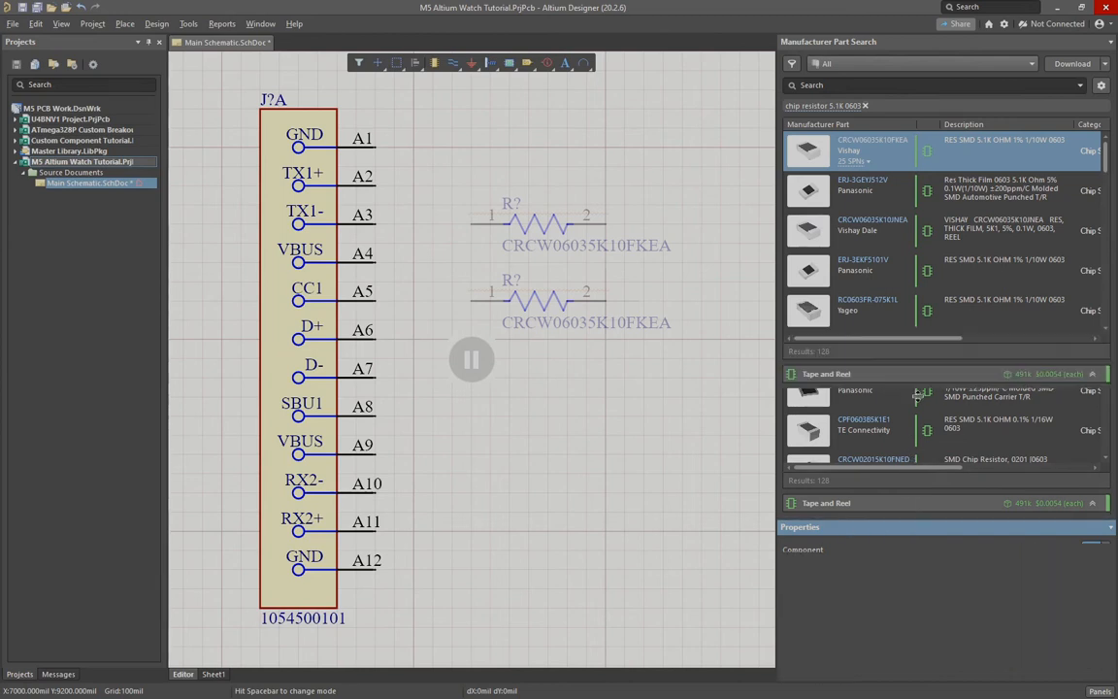
{"action": "type", "text": "5"}
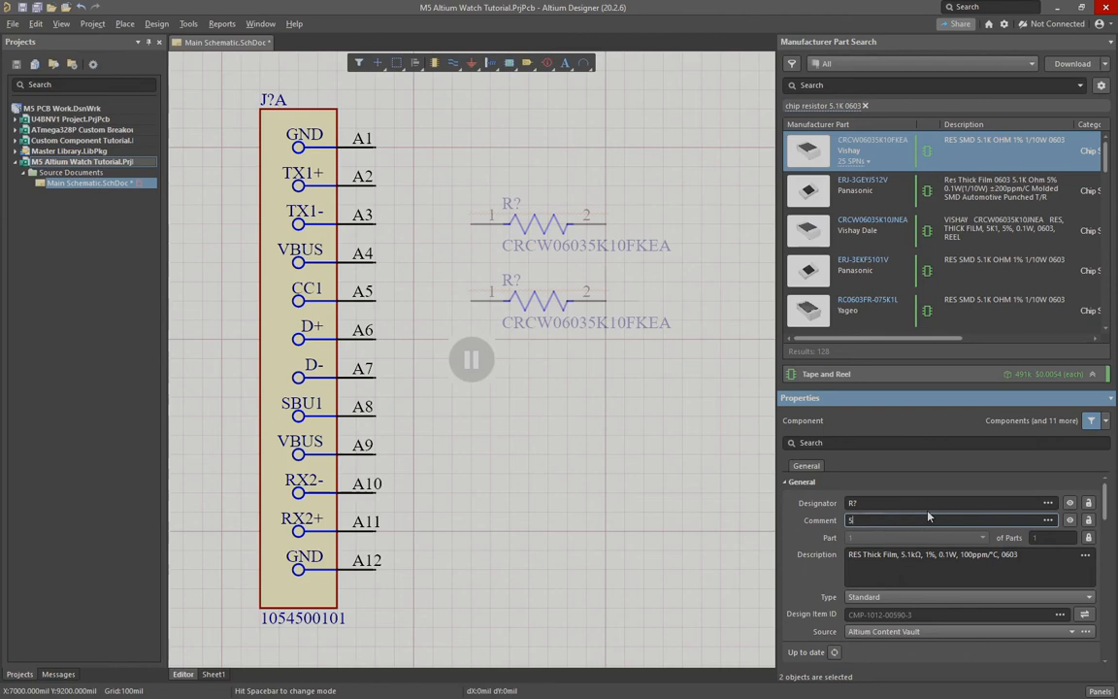
{"action": "type", "text": ".1k"}
{"action": "key", "text": "Return"}
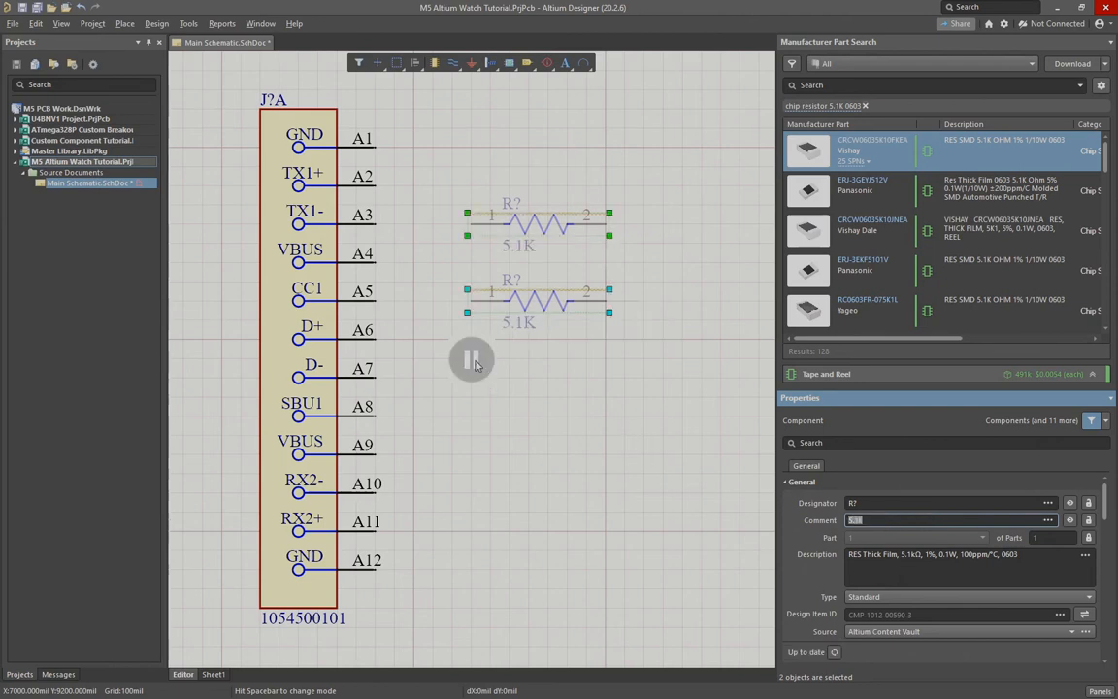
Step: Move the two 5.1K resistors slightly lower and nearer to the USB-C connector, and save the schematic
{"action": "left_click", "coordinate": [476, 364]}
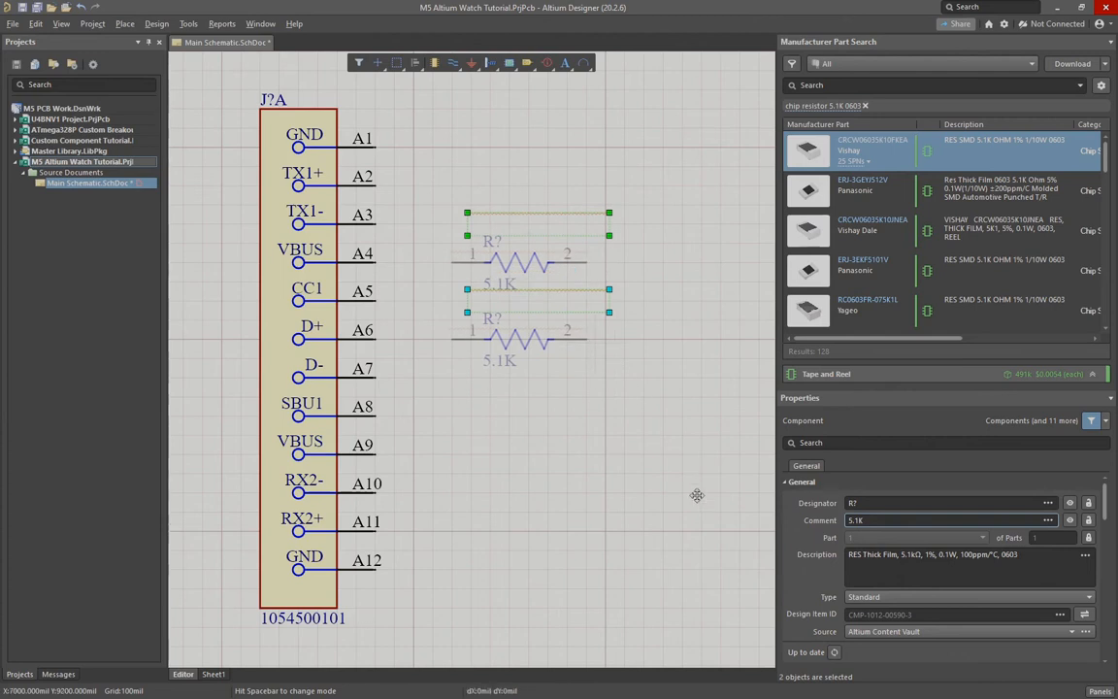
{"action": "left_click", "coordinate": [594, 438]}
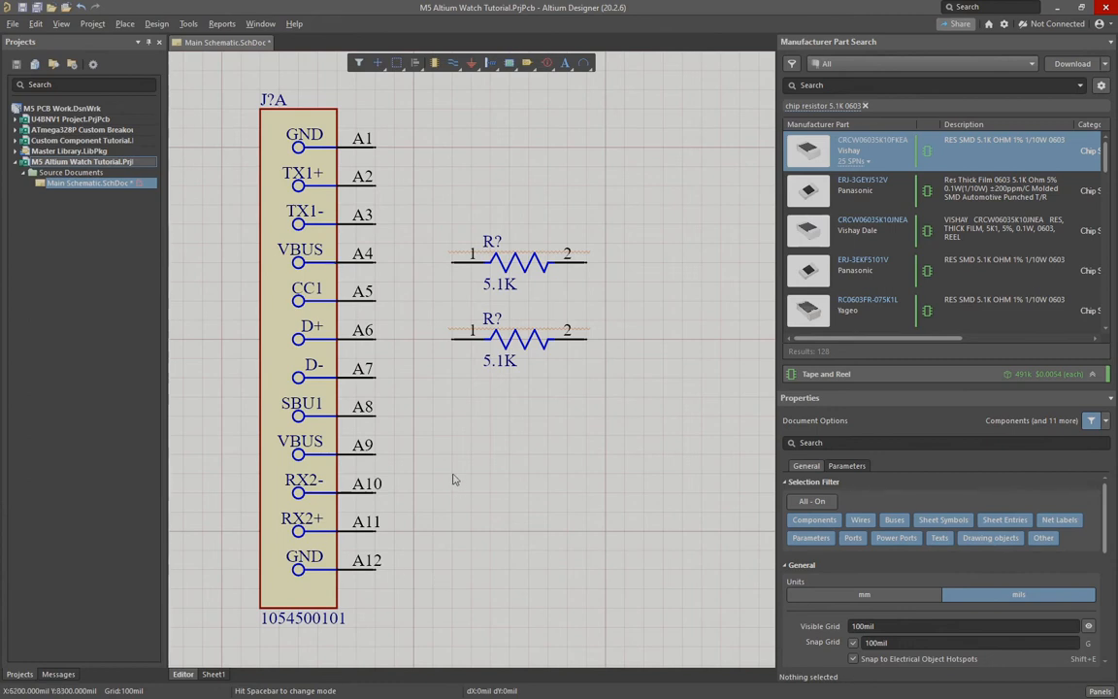
{"action": "left_click", "coordinate": [36, 7]}
{"action": "scroll", "coordinate": [550, 520], "scroll_direction": "down", "scroll_amount": 1, "text": "ctrl"}
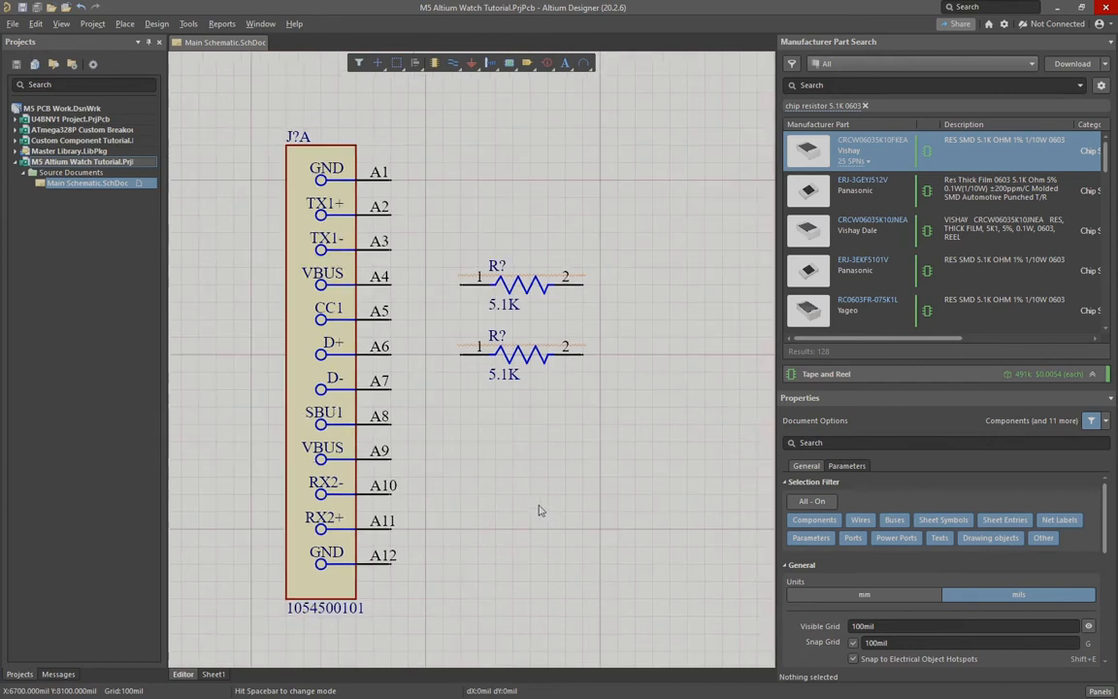
Step: Examine the USB-C connector's parameters, models and part choices in its component properties
{"action": "left_click", "coordinate": [301, 434]}
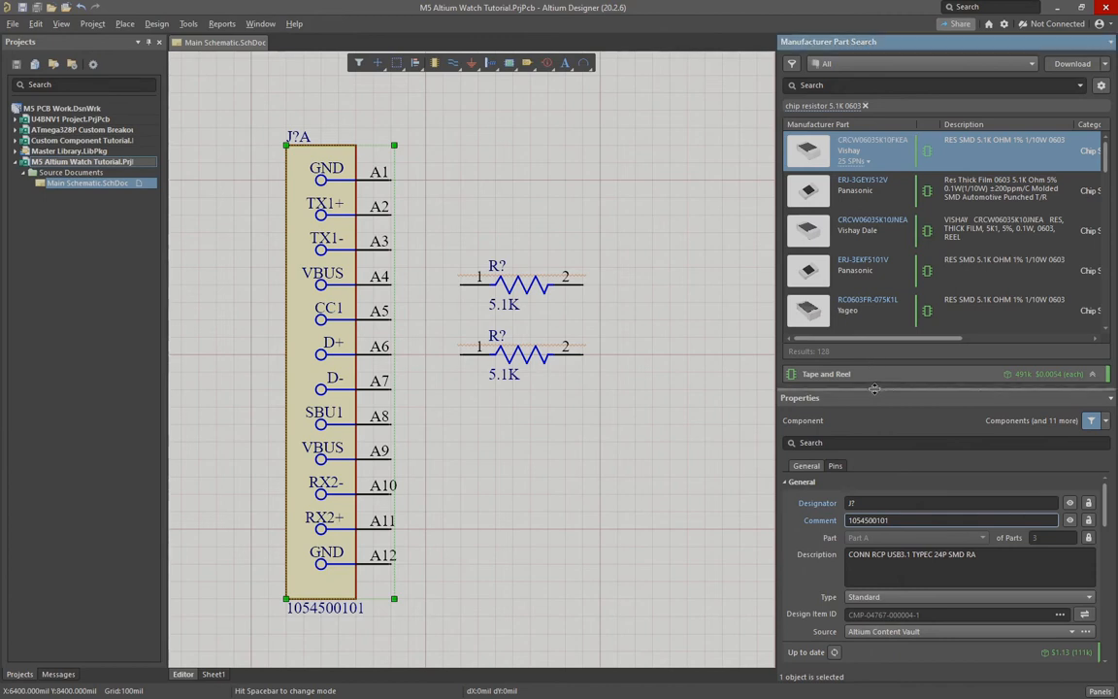
{"action": "left_click_drag", "start_coordinate": [873, 379], "coordinate": [871, 208]}
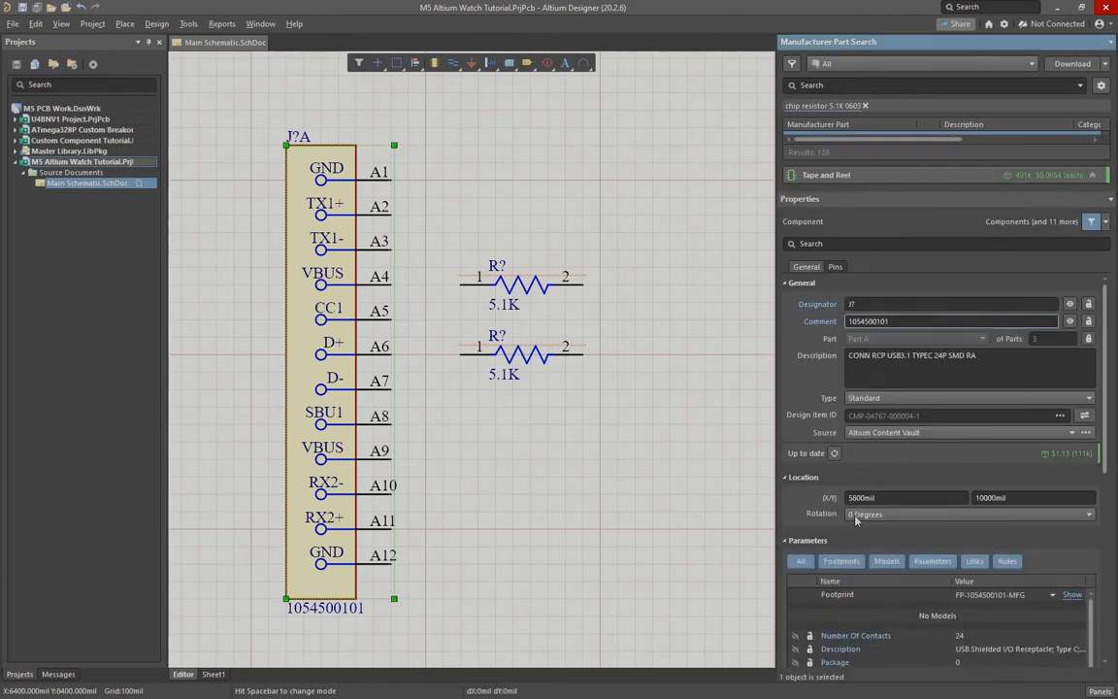
{"action": "scroll", "coordinate": [905, 508], "scroll_direction": "down", "scroll_amount": 8}
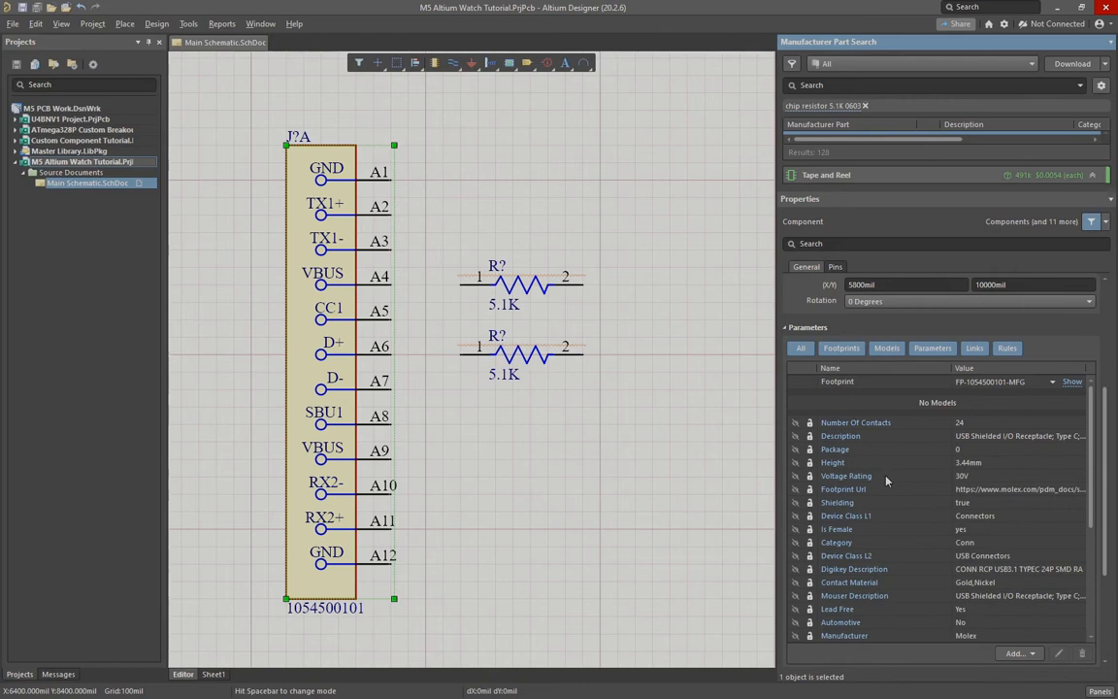
{"action": "scroll", "coordinate": [886, 481], "scroll_direction": "down", "scroll_amount": 1}
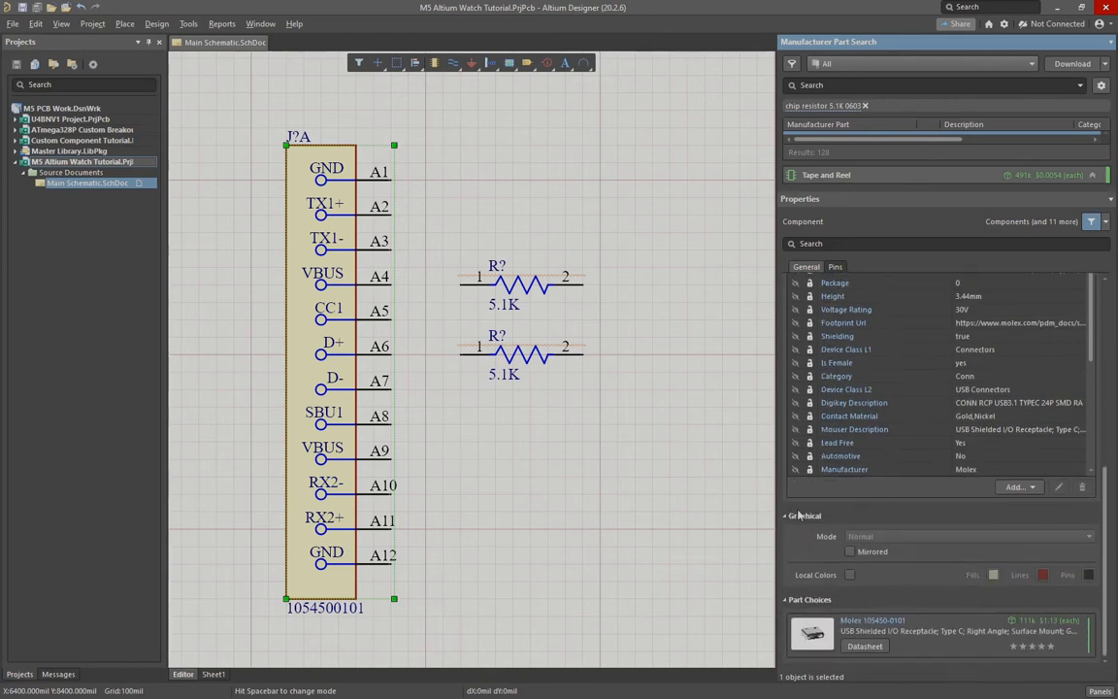
{"action": "scroll", "coordinate": [874, 456], "scroll_direction": "up", "scroll_amount": 5}
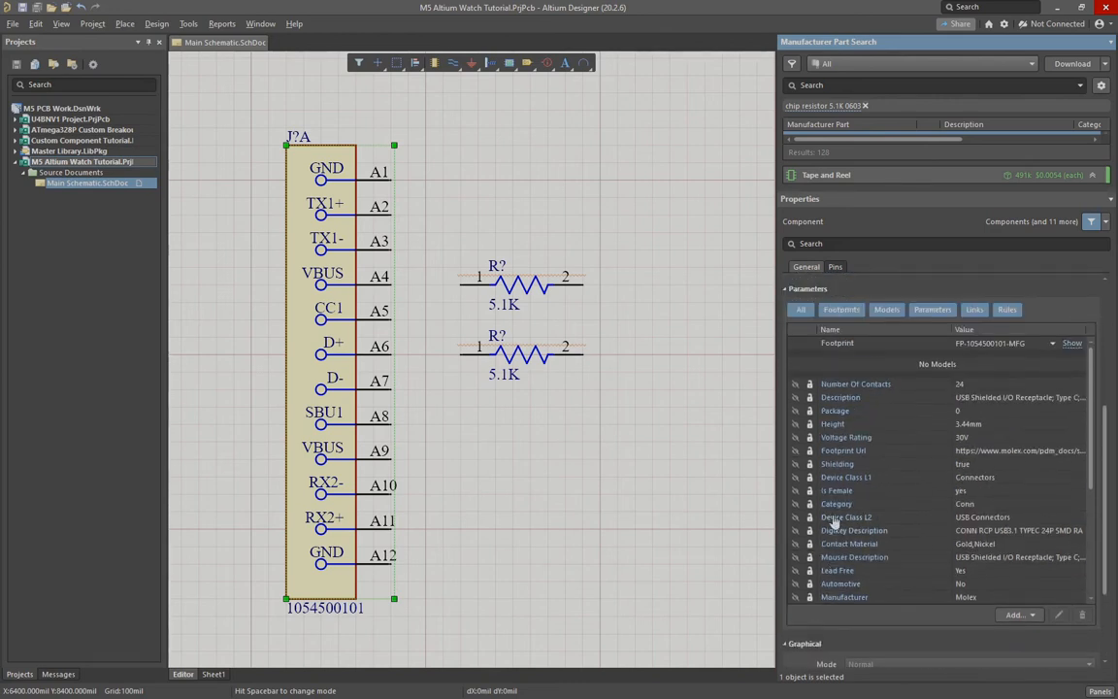
{"action": "left_click", "coordinate": [890, 313]}
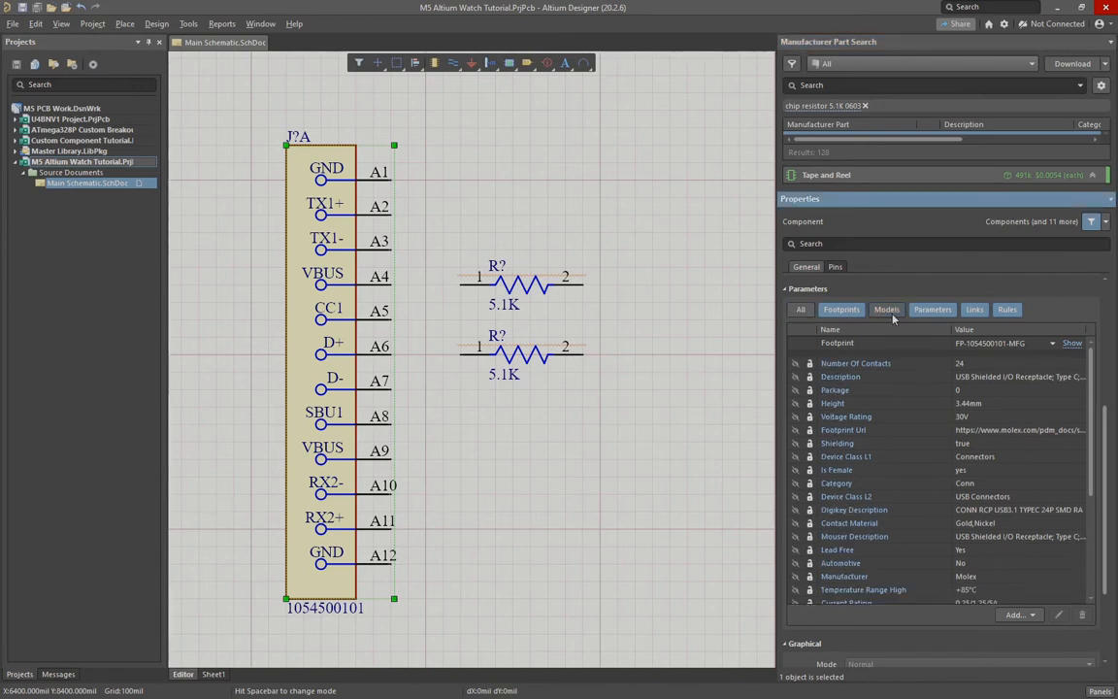
{"action": "left_click", "coordinate": [889, 311]}
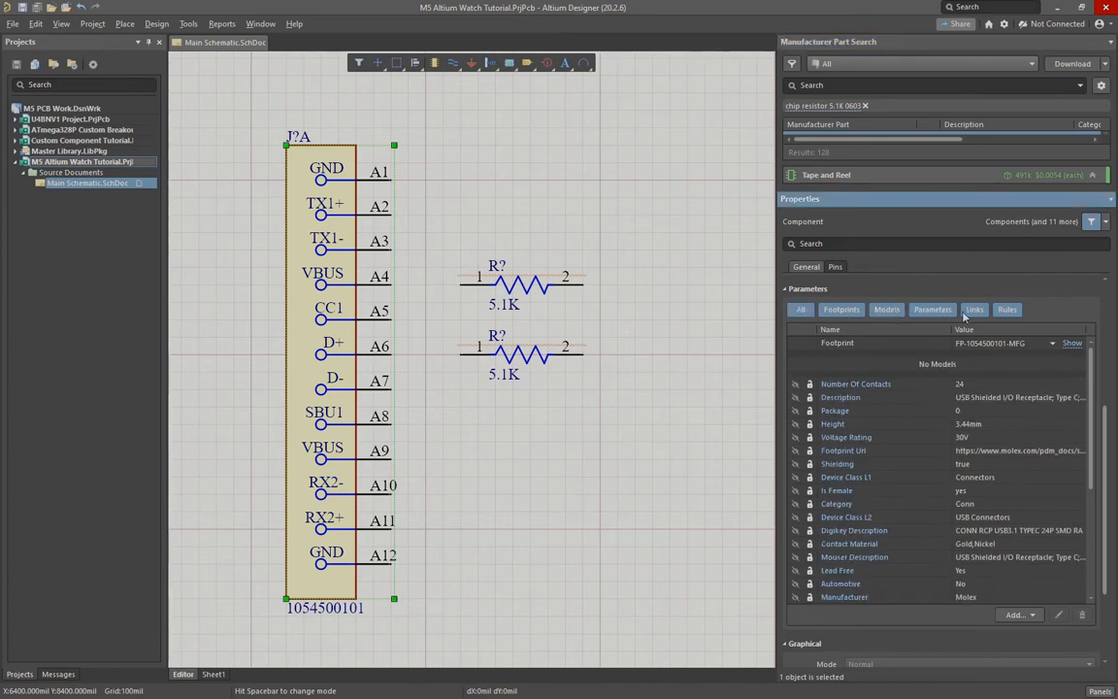
{"action": "left_click_drag", "start_coordinate": [1092, 422], "coordinate": [1075, 326]}
{"action": "left_click", "coordinate": [1072, 344]}
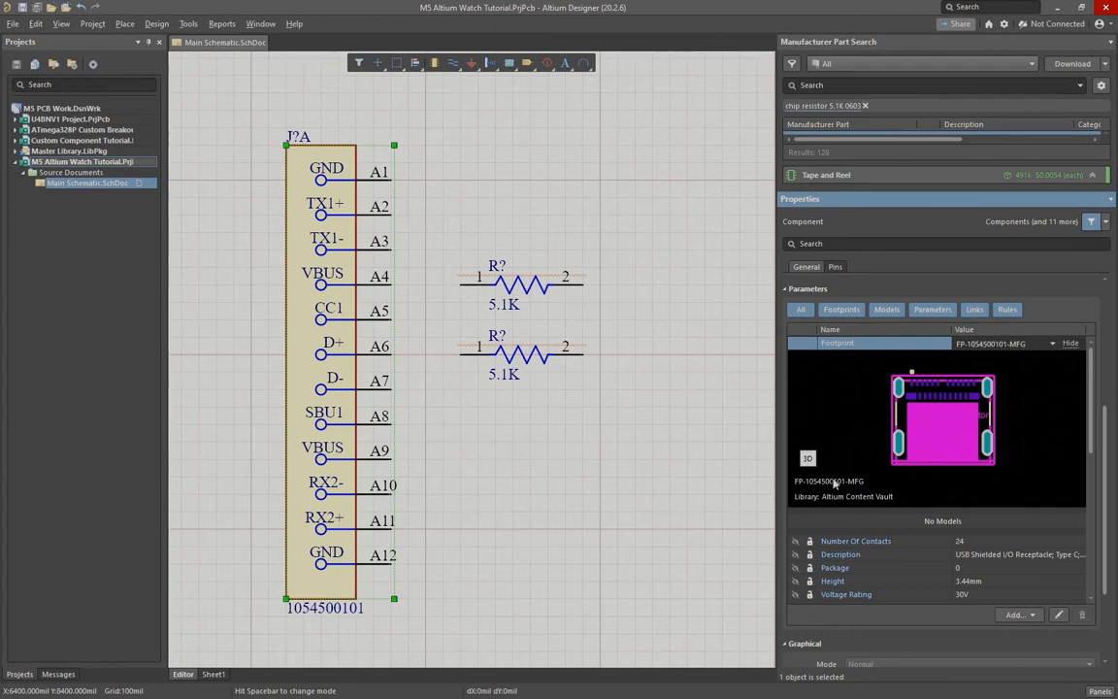
{"action": "left_click_drag", "start_coordinate": [775, 460], "coordinate": [696, 461]}
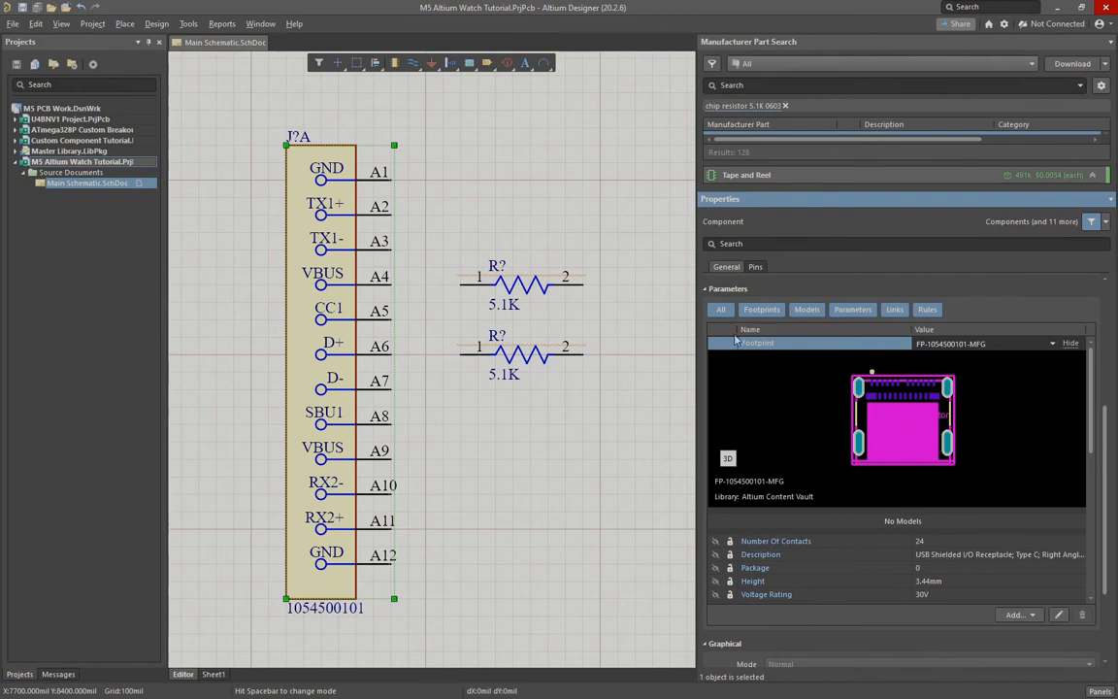
{"action": "scroll", "coordinate": [746, 461], "scroll_direction": "up", "scroll_amount": 3}
{"action": "scroll", "coordinate": [815, 451], "scroll_direction": "up", "scroll_amount": 4}
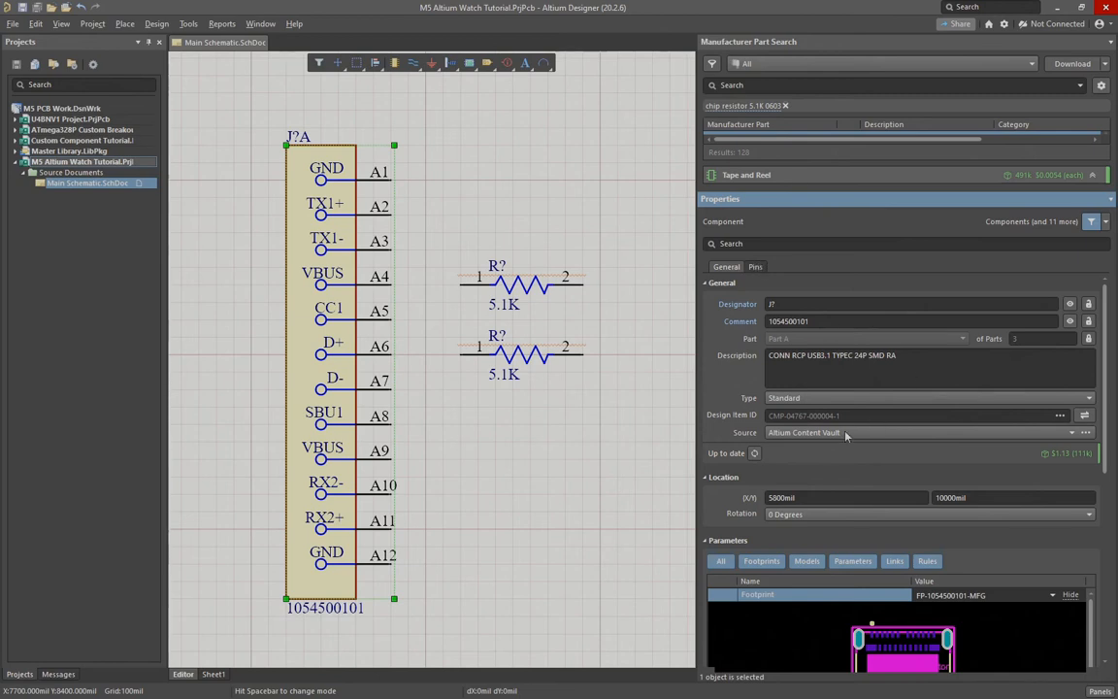
{"action": "scroll", "coordinate": [830, 442], "scroll_direction": "down", "scroll_amount": 1}
{"action": "scroll", "coordinate": [791, 377], "scroll_direction": "down", "scroll_amount": 1}
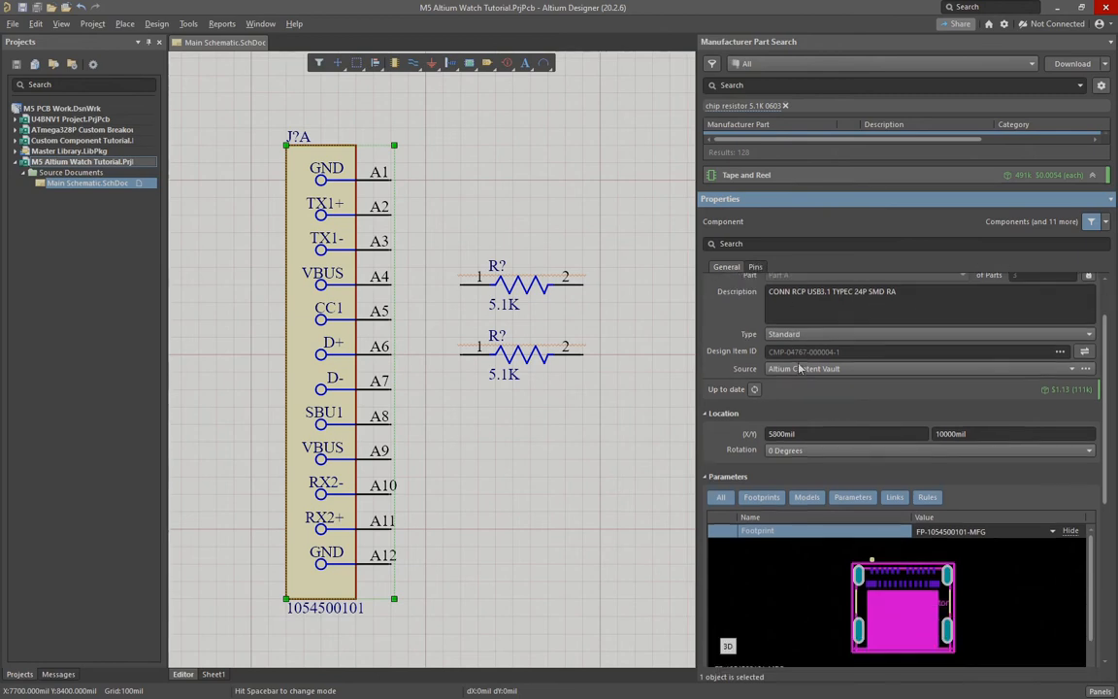
{"action": "left_click", "coordinate": [1073, 370]}
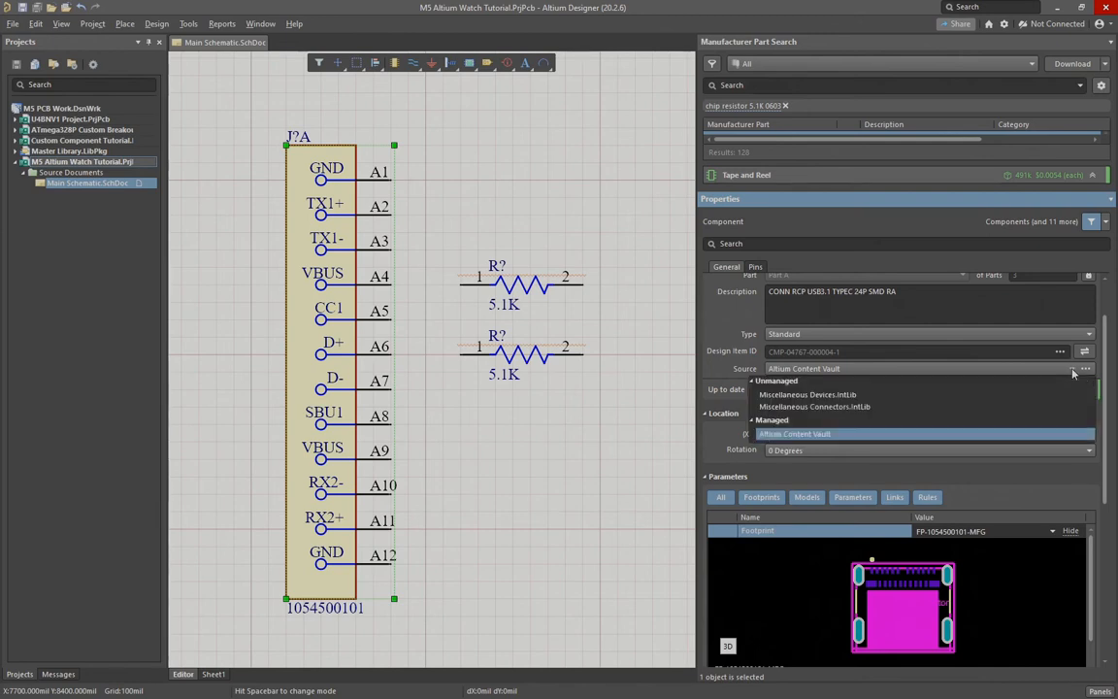
{"action": "left_click", "coordinate": [1073, 373]}
{"action": "scroll", "coordinate": [819, 414], "scroll_direction": "down", "scroll_amount": 1}
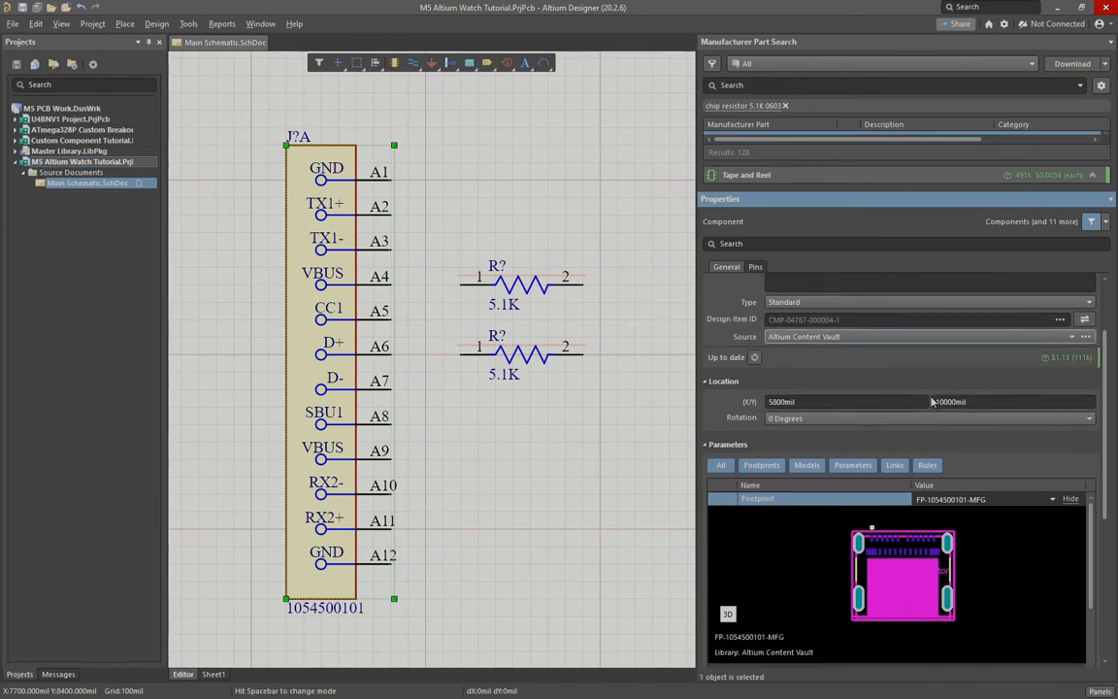
{"action": "scroll", "coordinate": [937, 399], "scroll_direction": "down", "scroll_amount": 1}
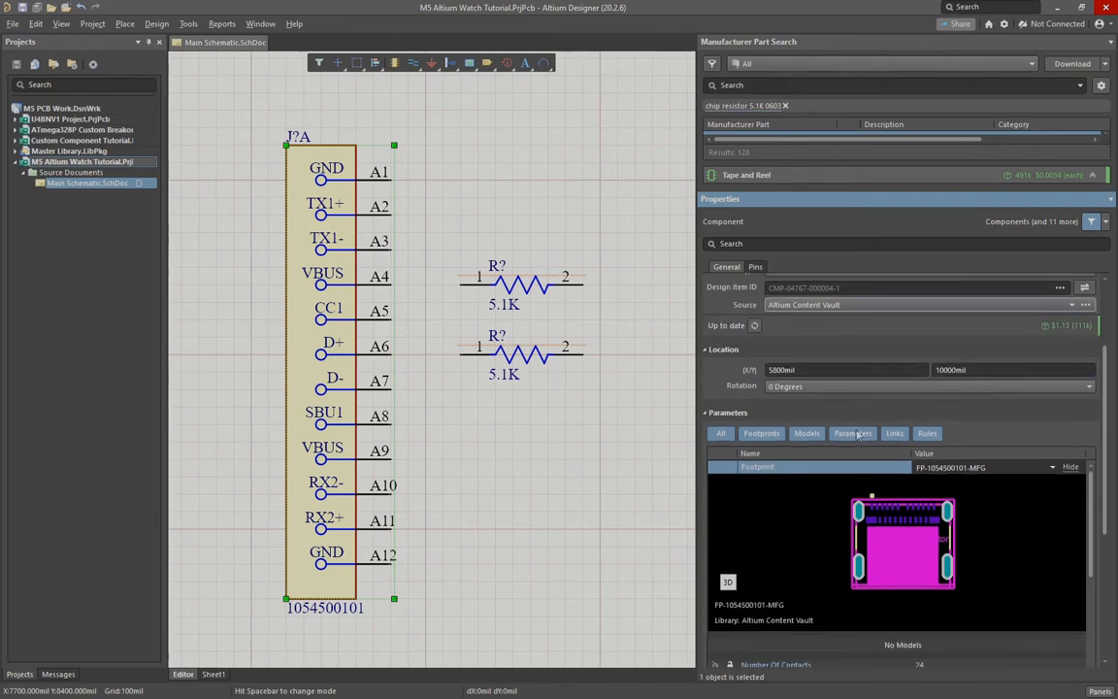
{"action": "left_click", "coordinate": [1053, 468]}
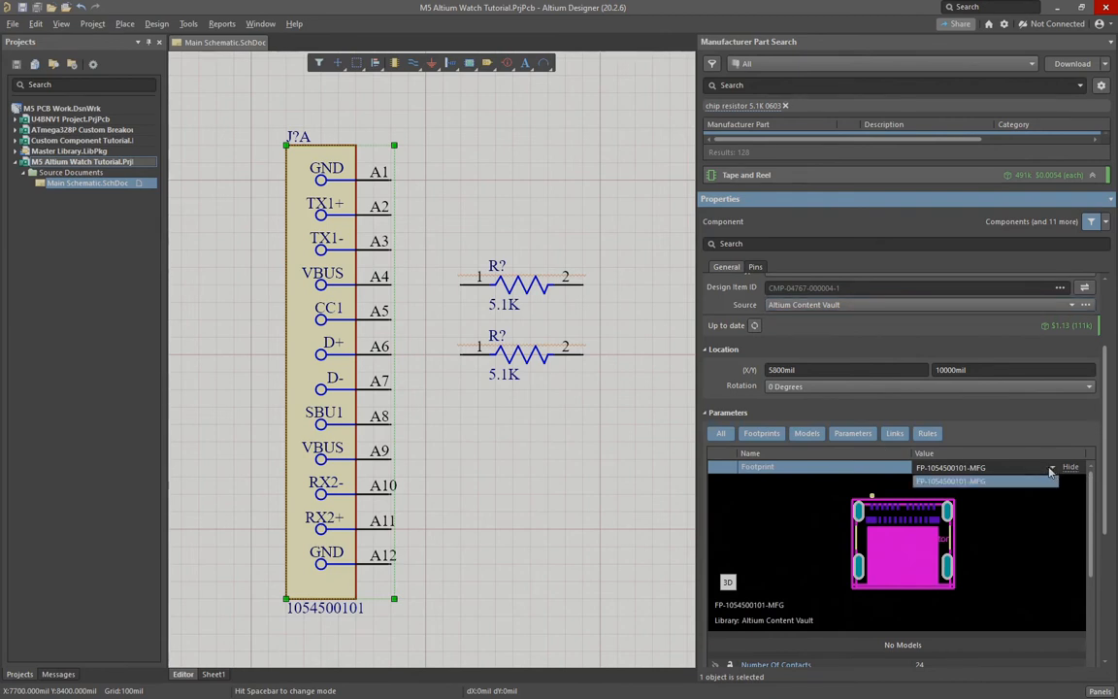
{"action": "left_click", "coordinate": [1051, 470]}
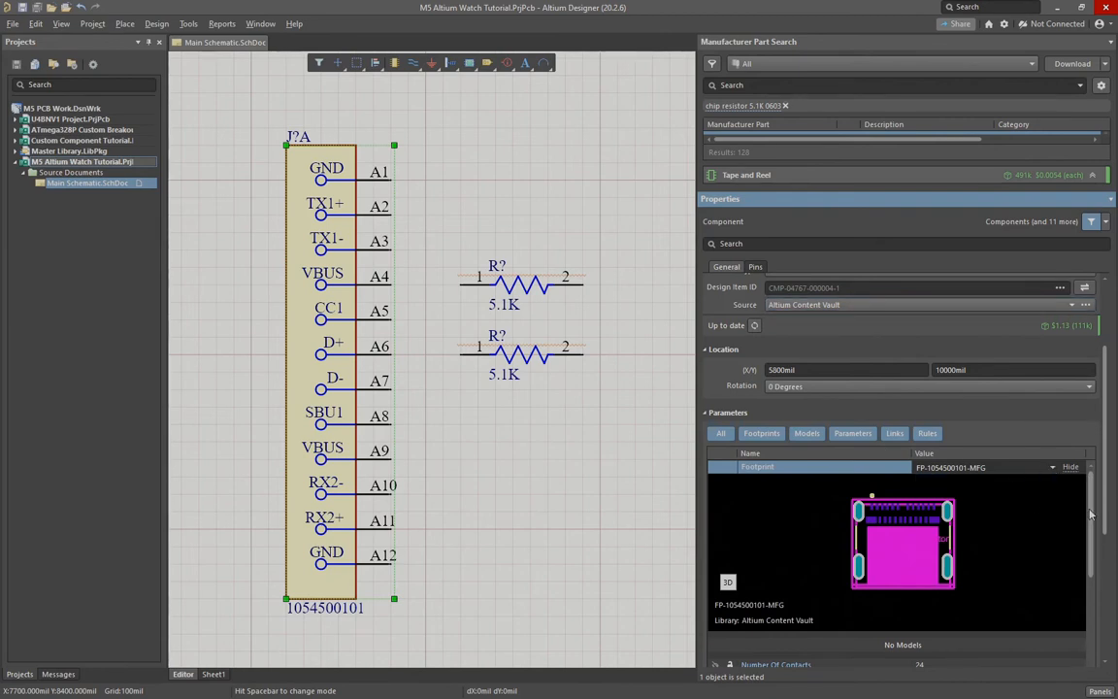
{"action": "left_click", "coordinate": [728, 581]}
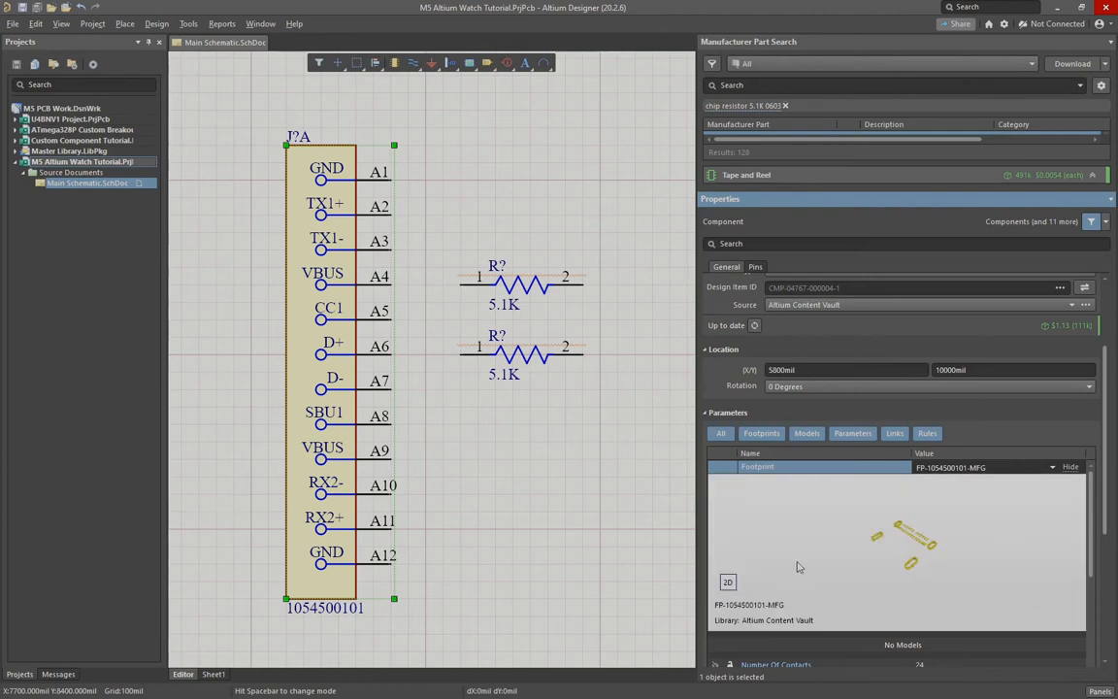
{"action": "left_click", "coordinate": [728, 582]}
{"action": "left_click", "coordinate": [728, 582]}
Step: Examine the USB-C connector's remaining parameters, graphical settings and part choice
{"action": "left_click_drag", "start_coordinate": [1090, 503], "coordinate": [1094, 648]}
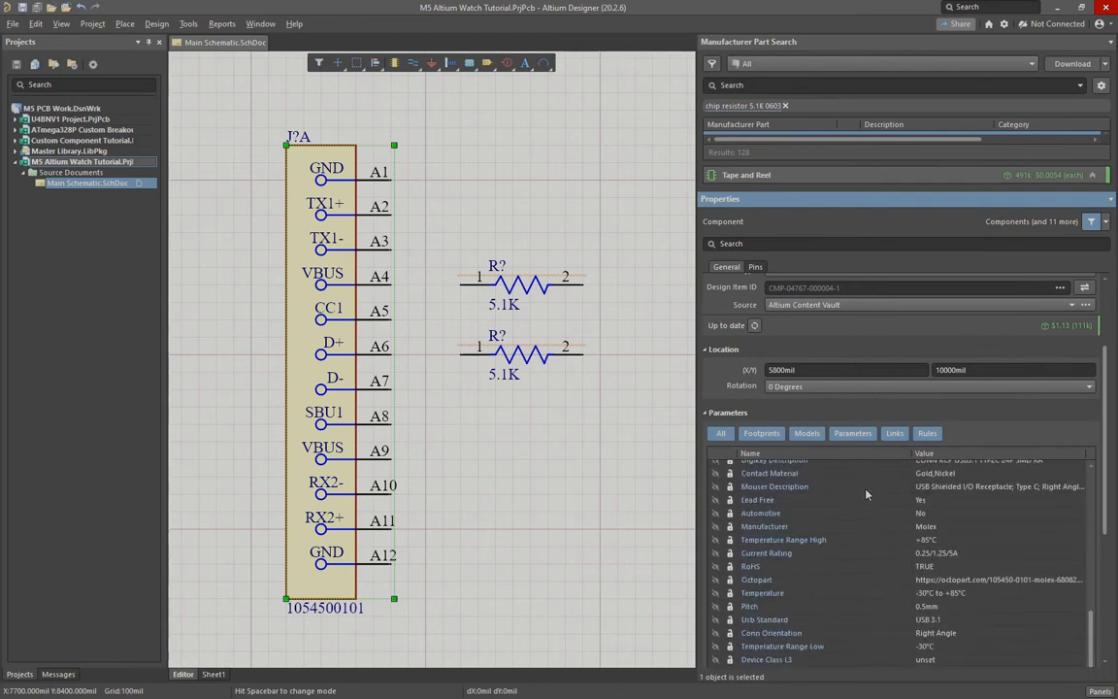
{"action": "scroll", "coordinate": [1089, 386], "scroll_direction": "down", "scroll_amount": 2}
{"action": "scroll", "coordinate": [845, 548], "scroll_direction": "down", "scroll_amount": 3}
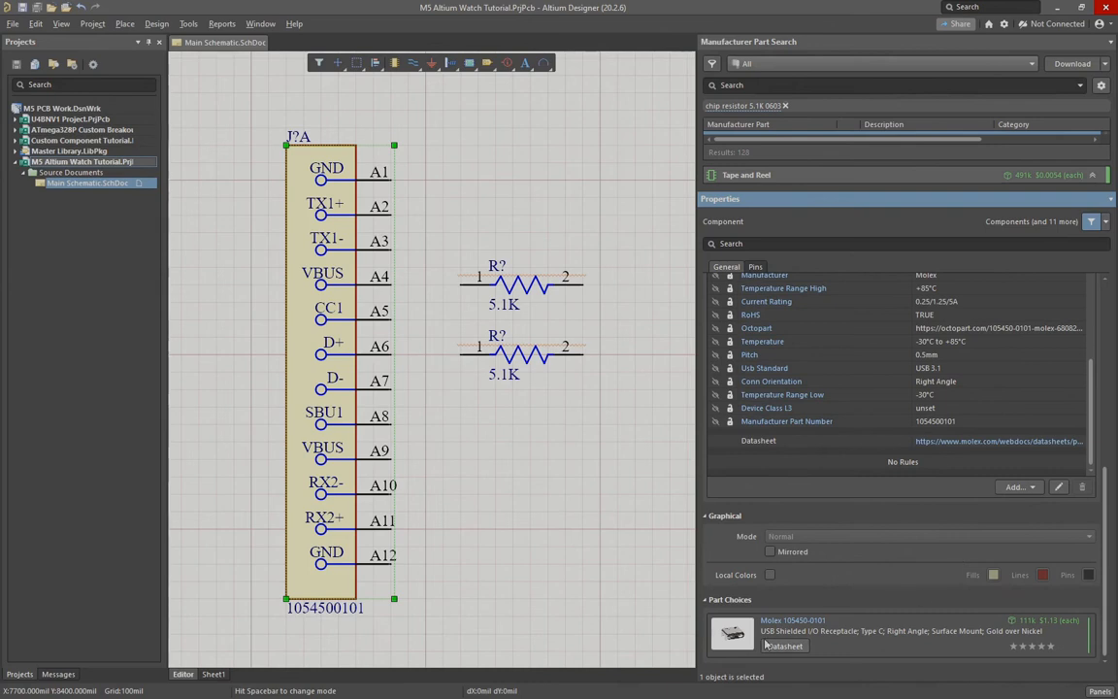
Step: Shift the USB-C connector up and to the left, farther from the two 5.1K resistors
{"action": "left_click", "coordinate": [530, 418]}
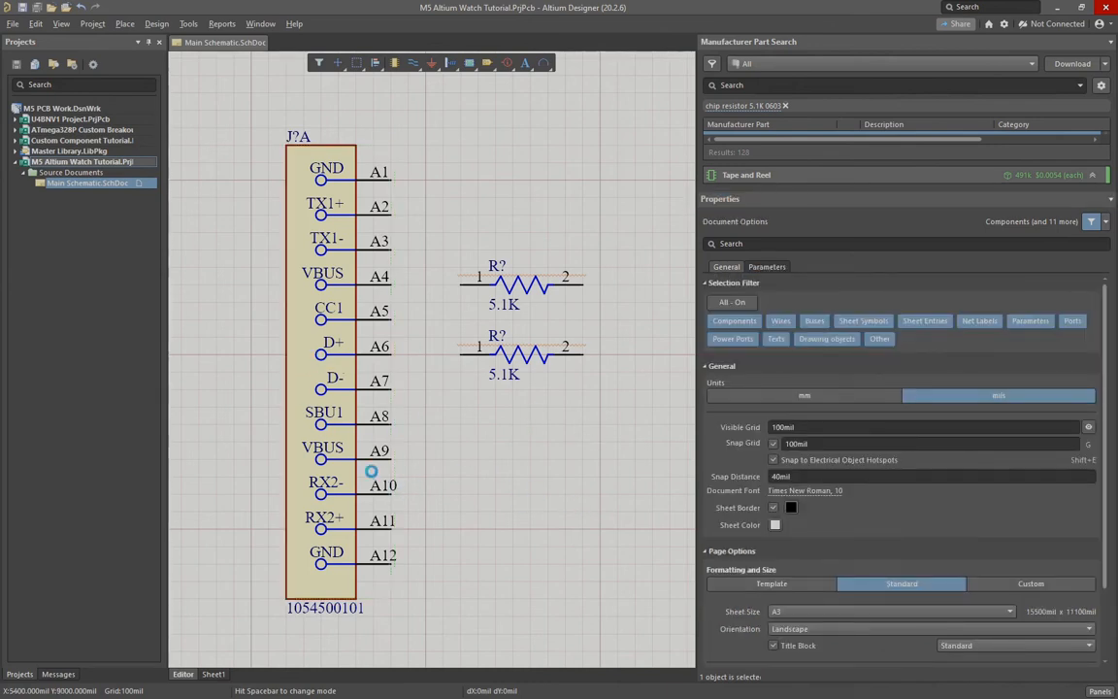
{"action": "left_click", "coordinate": [307, 399]}
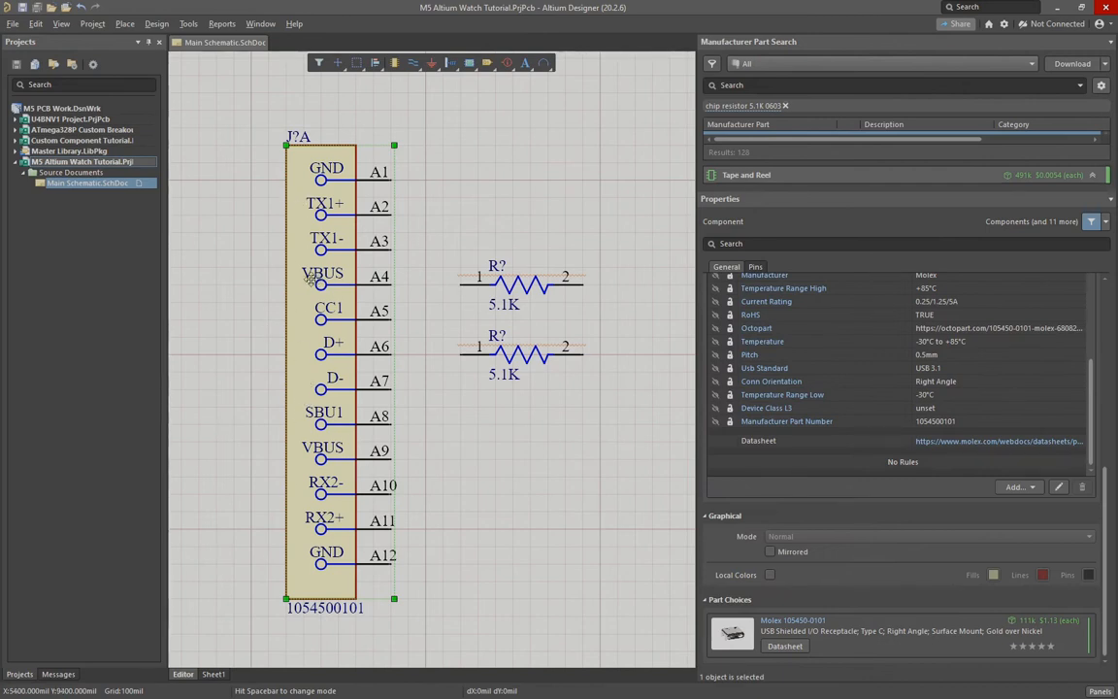
{"action": "left_click", "coordinate": [254, 323]}
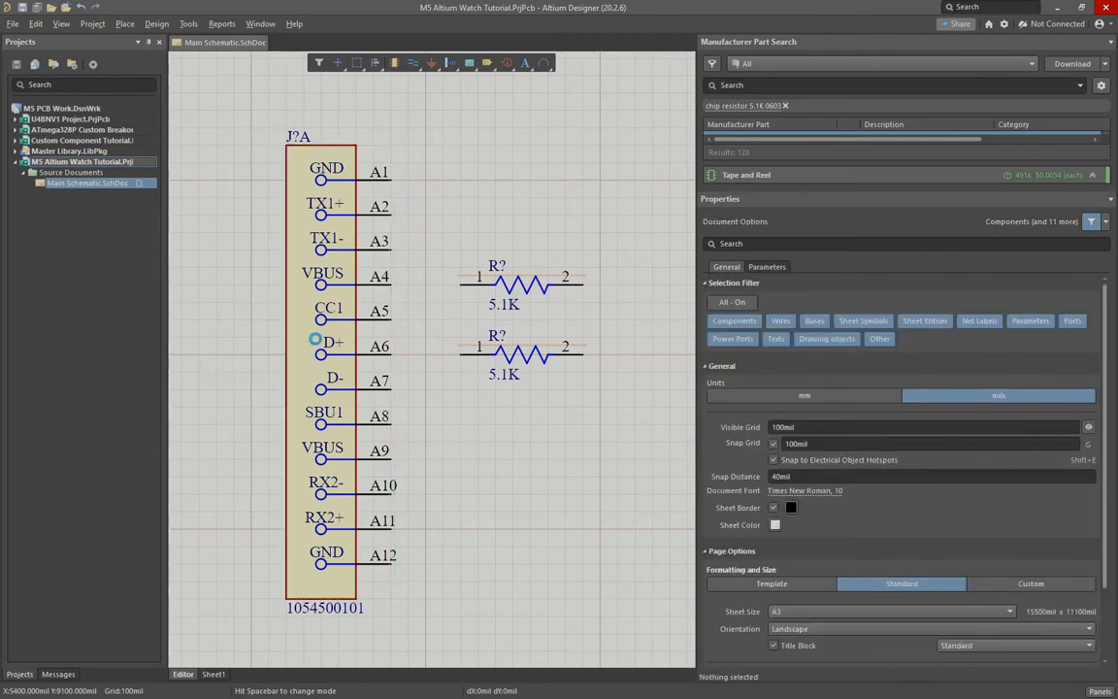
{"action": "left_click", "coordinate": [285, 308]}
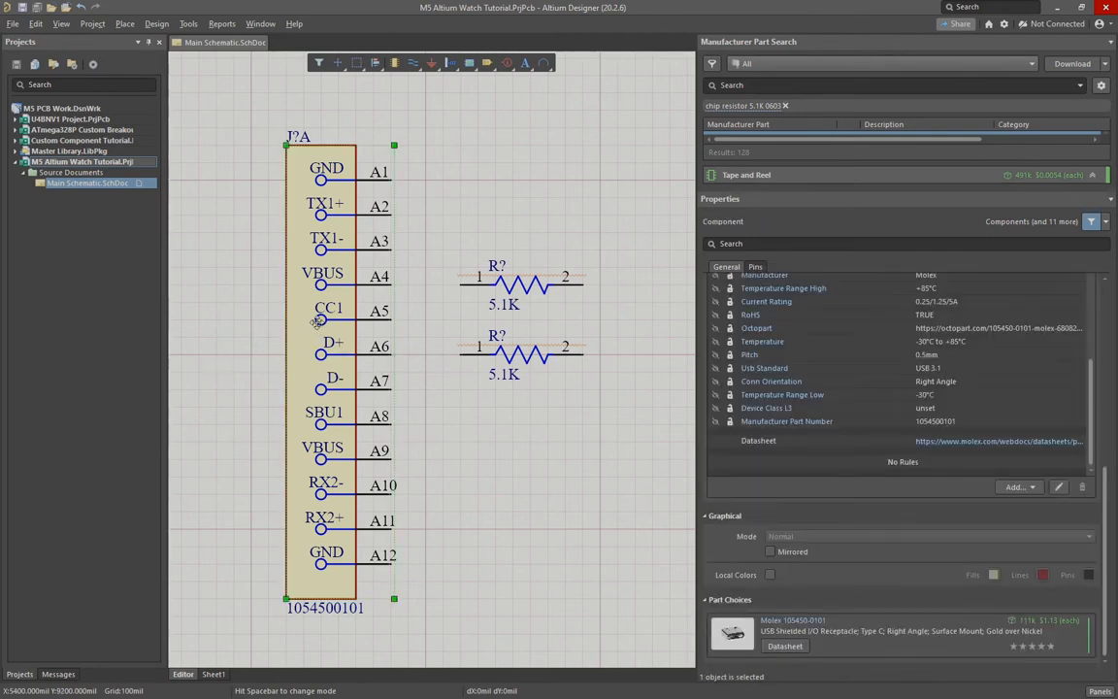
{"action": "left_click_drag", "start_coordinate": [387, 309], "coordinate": [340, 255]}
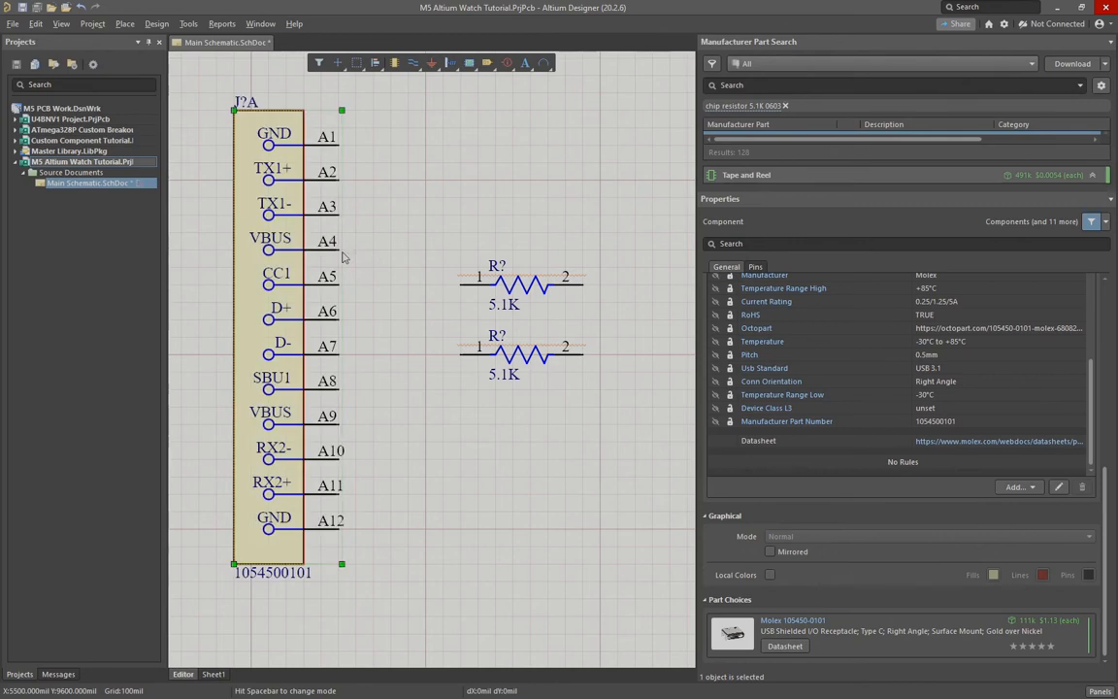
{"action": "right_click", "coordinate": [249, 258]}
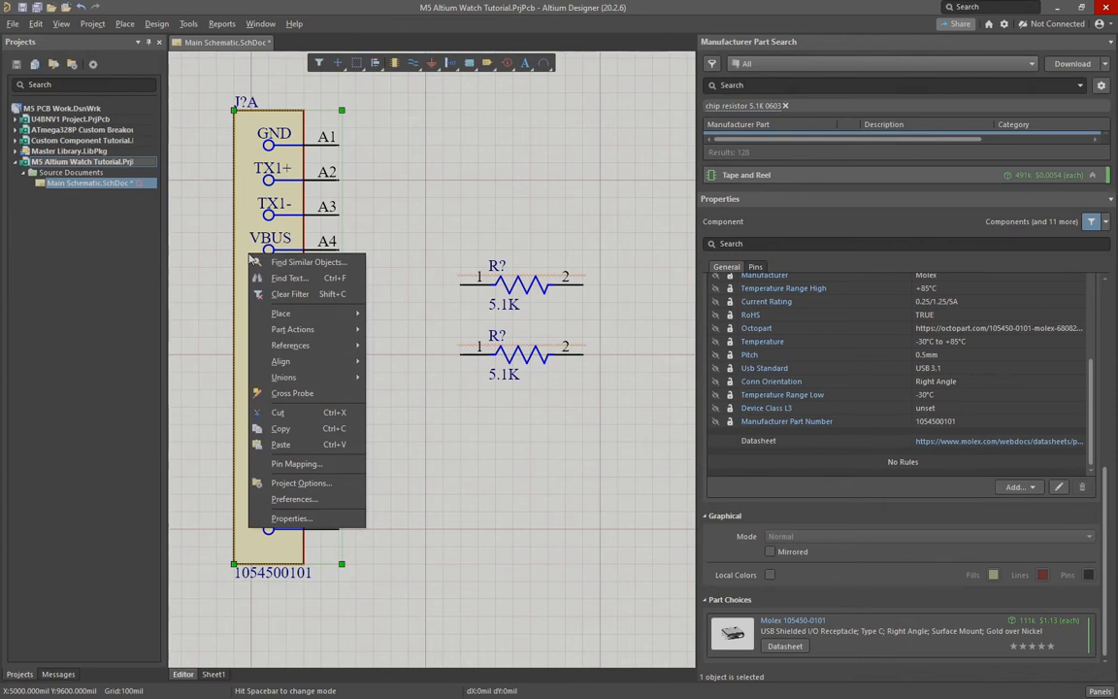
{"action": "key", "text": "Escape"}
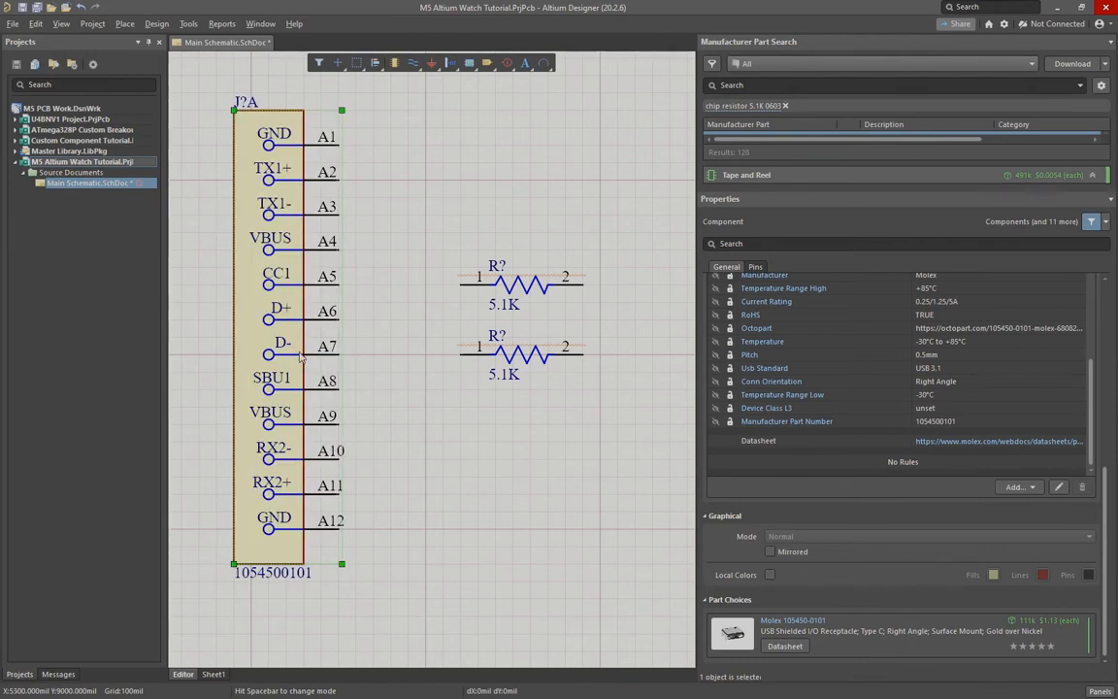
{"action": "key", "text": "Delete"}
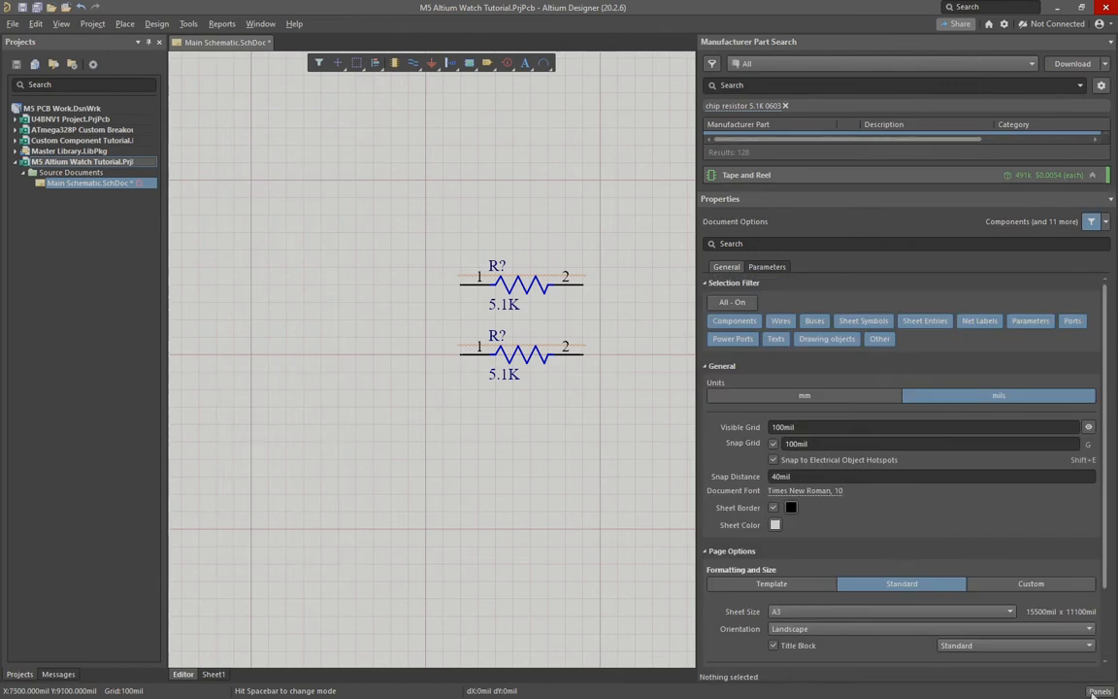
Step: Enlarge the manufacturer part results area and search for "USB-C connector"
{"action": "left_click_drag", "start_coordinate": [767, 192], "coordinate": [788, 507]}
{"action": "left_click", "coordinate": [770, 87]}
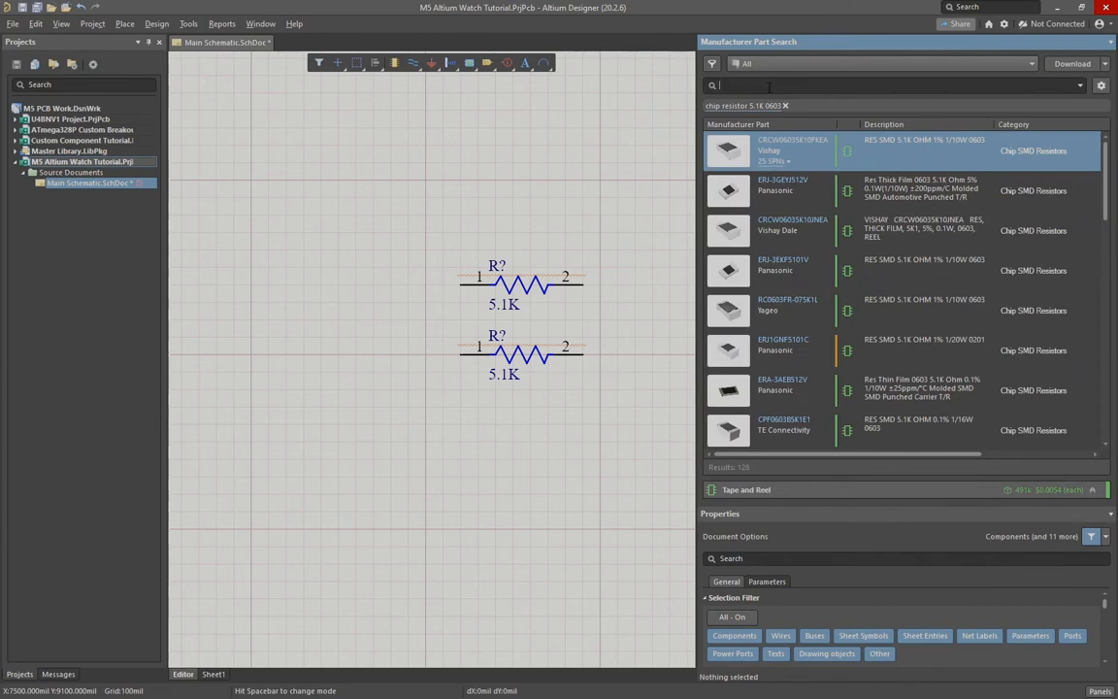
{"action": "type", "text": "USB-"}
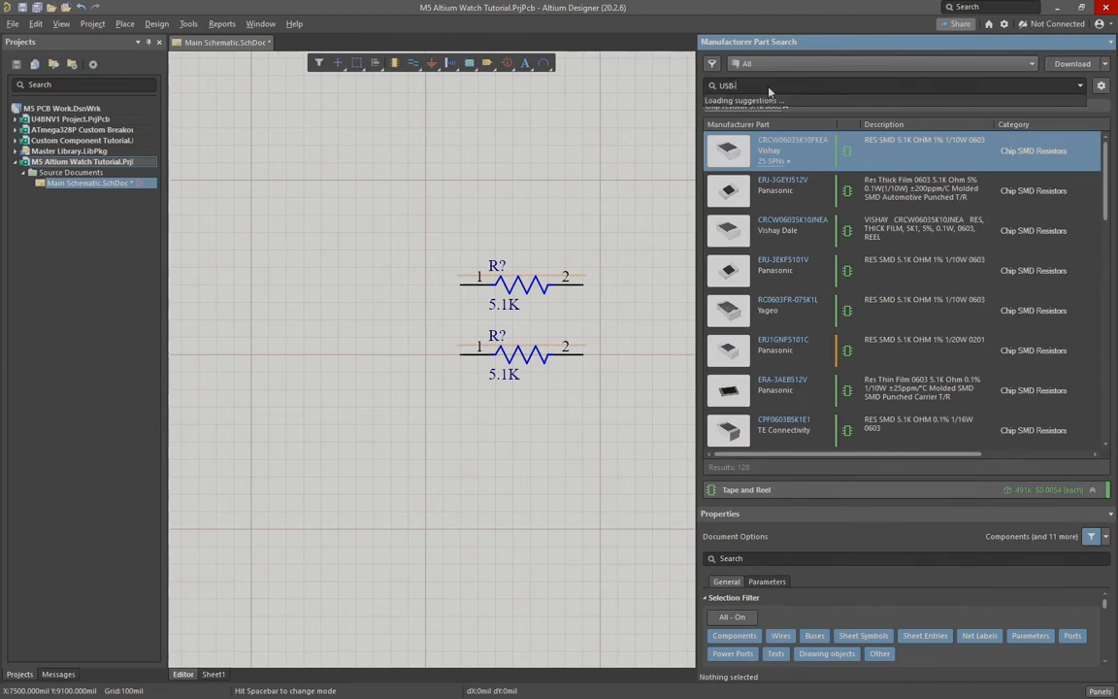
{"action": "type", "text": "C connector"}
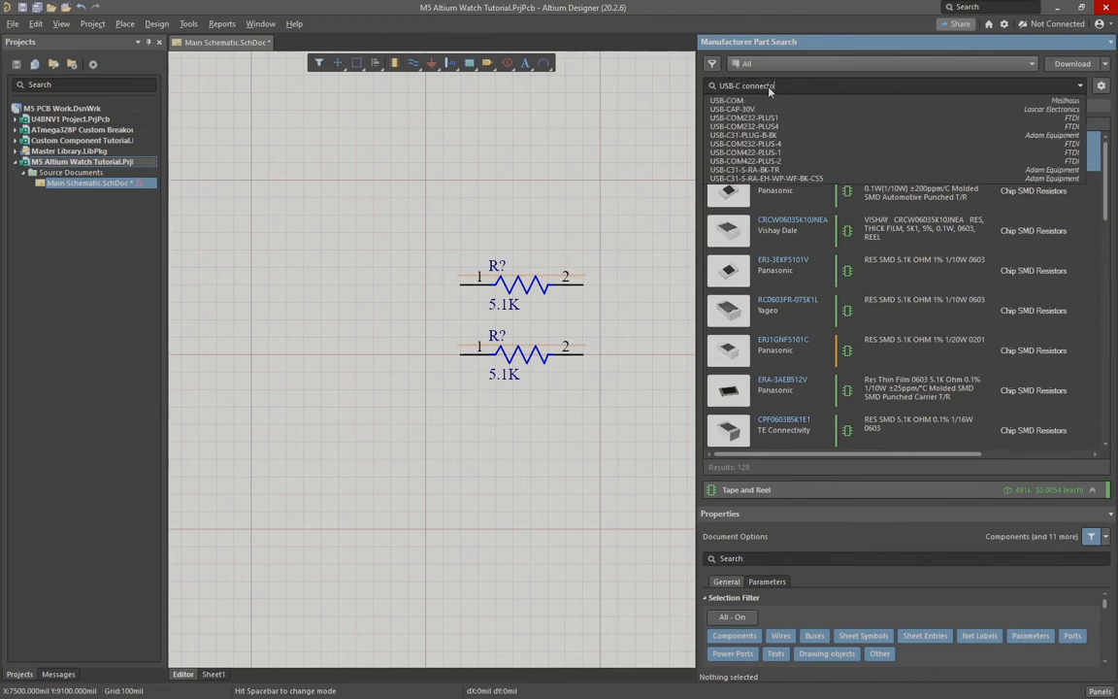
{"action": "key", "text": "Return"}
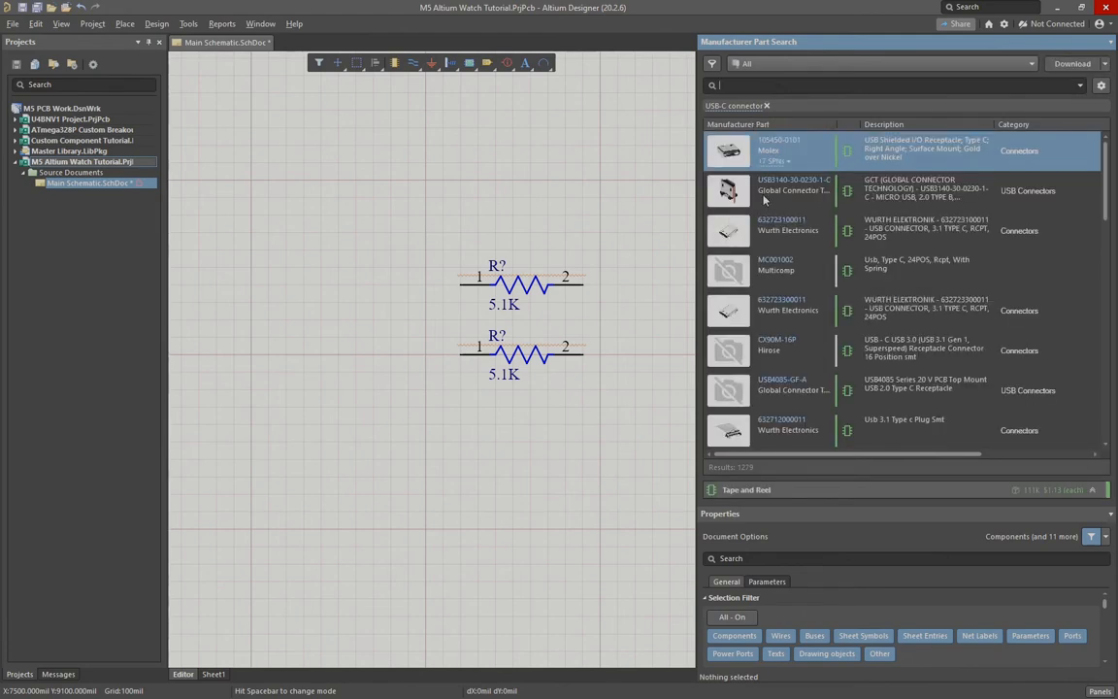
{"action": "scroll", "coordinate": [790, 248], "scroll_direction": "down", "scroll_amount": 2}
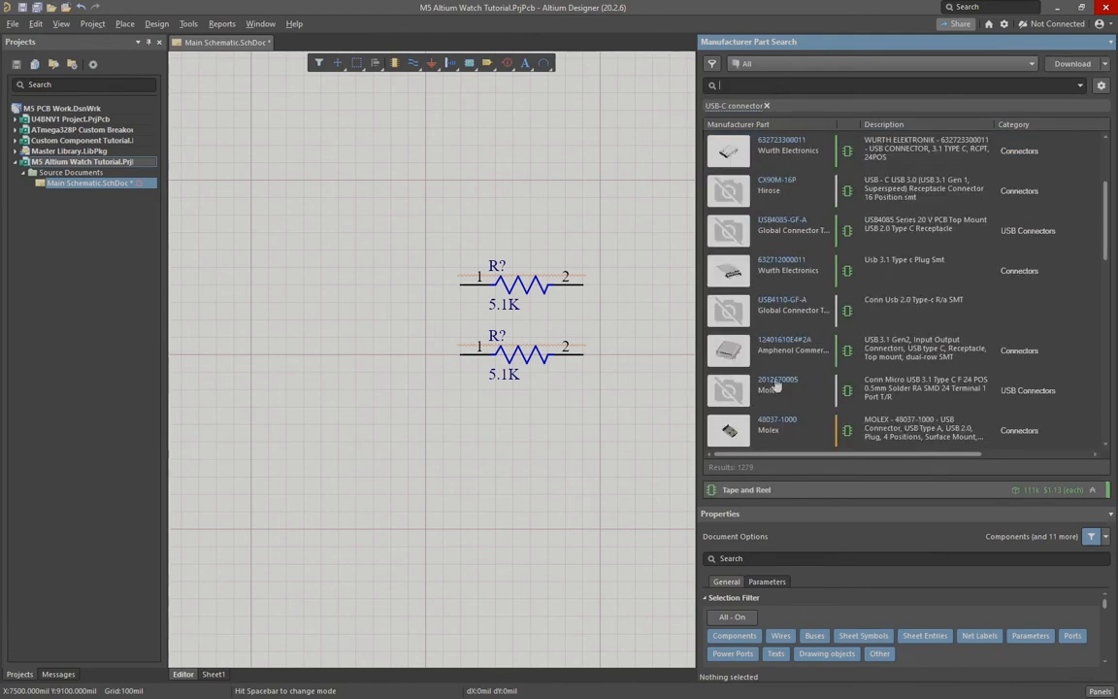
{"action": "left_click", "coordinate": [773, 281]}
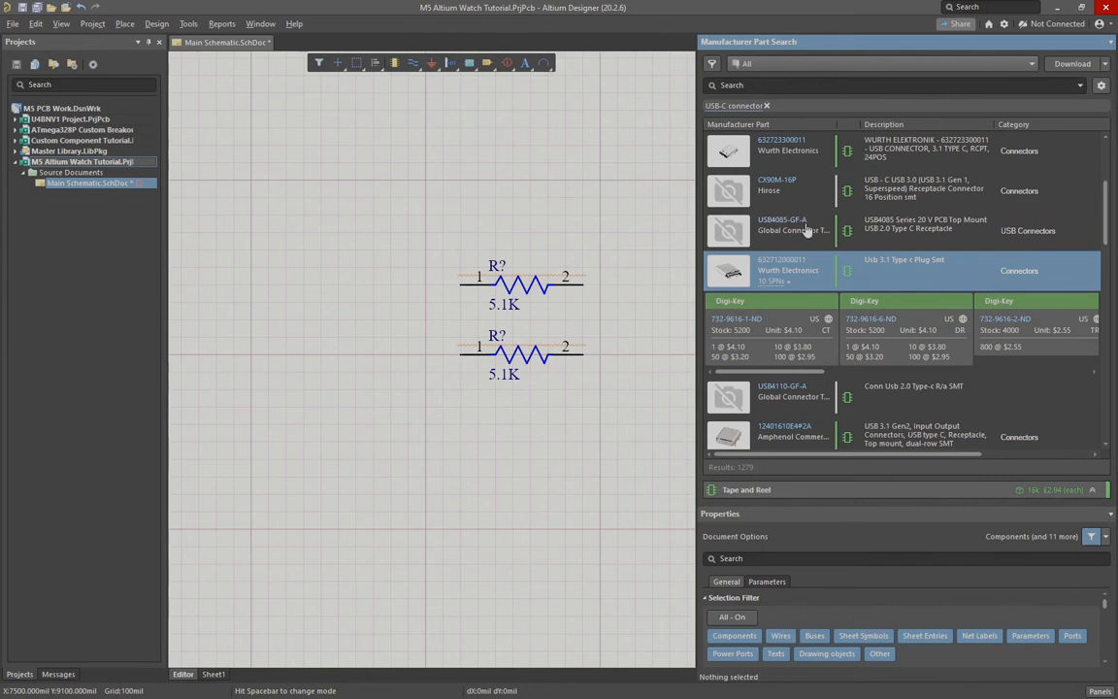
{"action": "scroll", "coordinate": [806, 231], "scroll_direction": "up", "scroll_amount": 2}
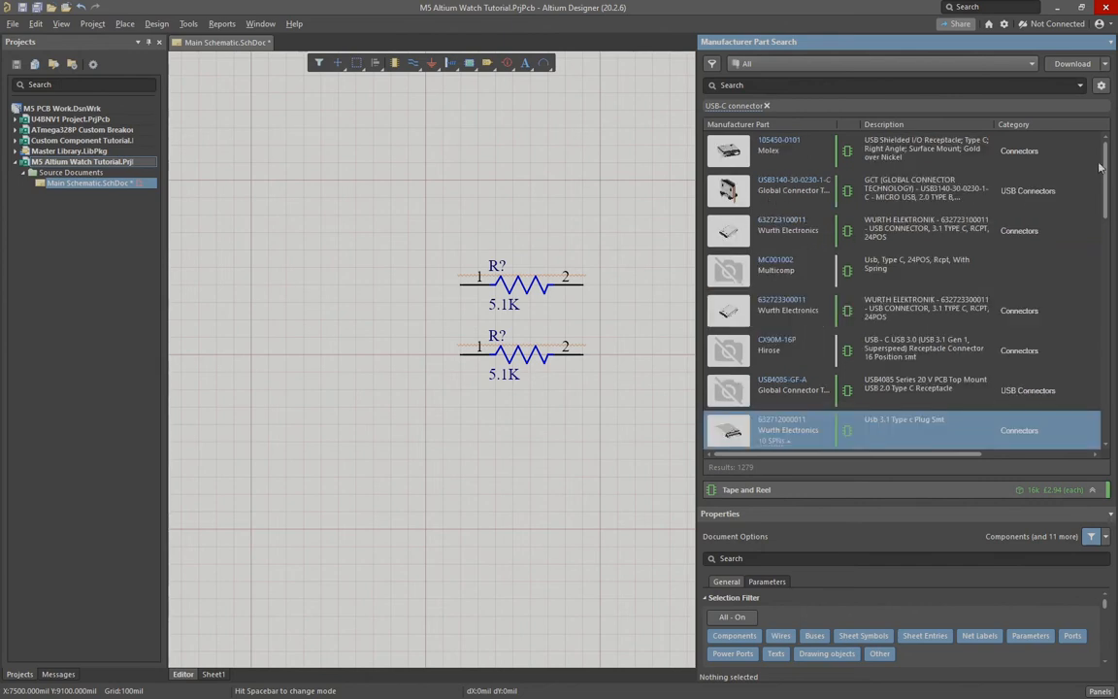
{"action": "left_click_drag", "start_coordinate": [1100, 167], "coordinate": [1098, 387]}
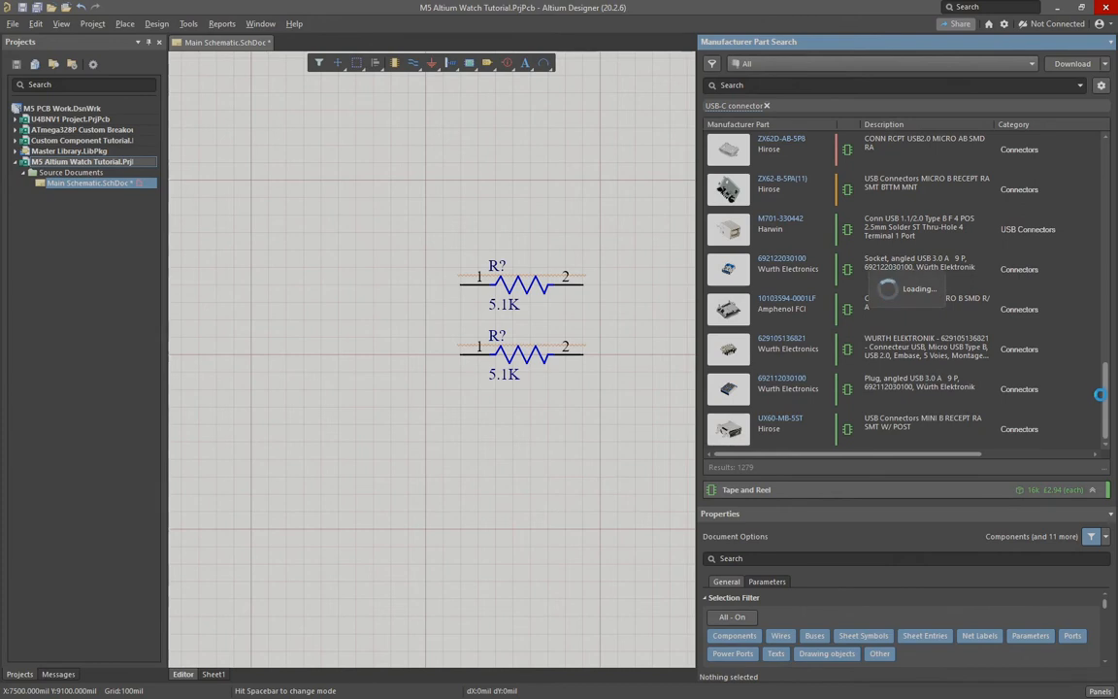
{"action": "left_click_drag", "start_coordinate": [1111, 366], "coordinate": [1107, 143]}
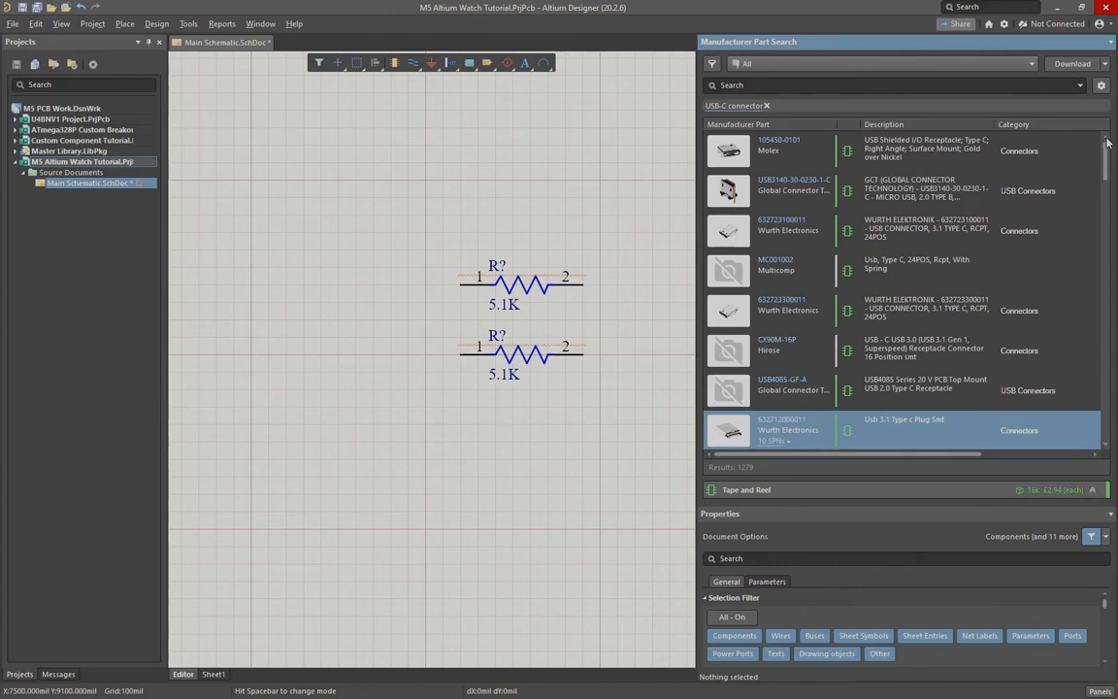
Step: Review supplier stock and pricing for the Amphenol 12401610E4#2A USB Type-C receptacle, and return to the start of the results
{"action": "scroll", "coordinate": [896, 191], "scroll_direction": "down", "scroll_amount": 3}
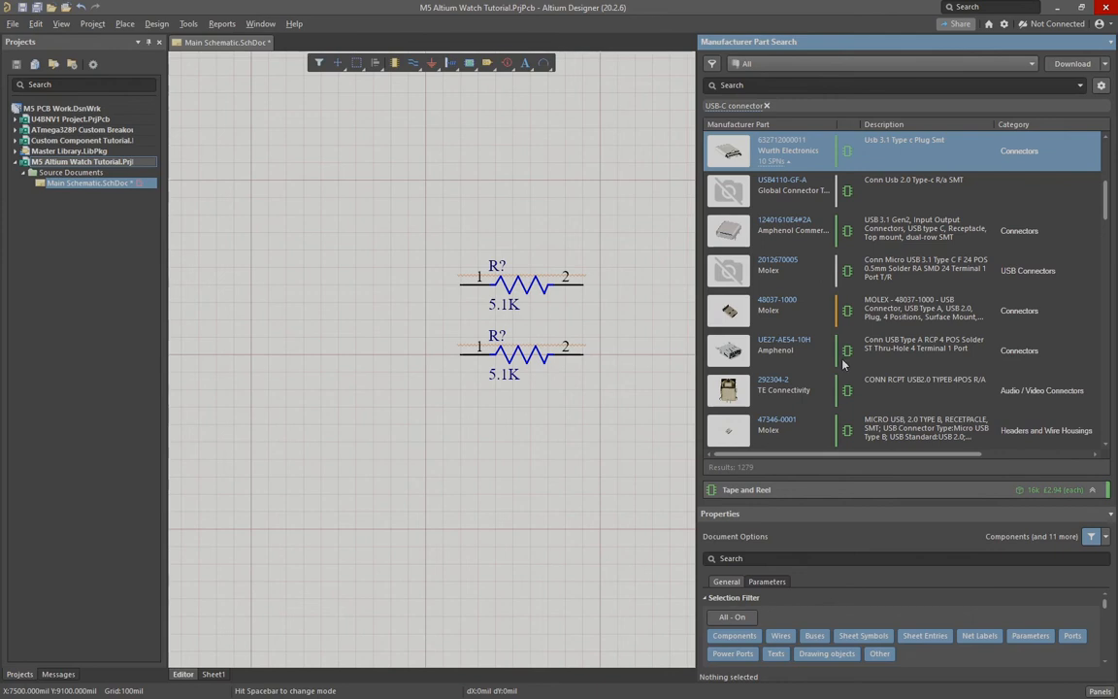
{"action": "left_click", "coordinate": [801, 244]}
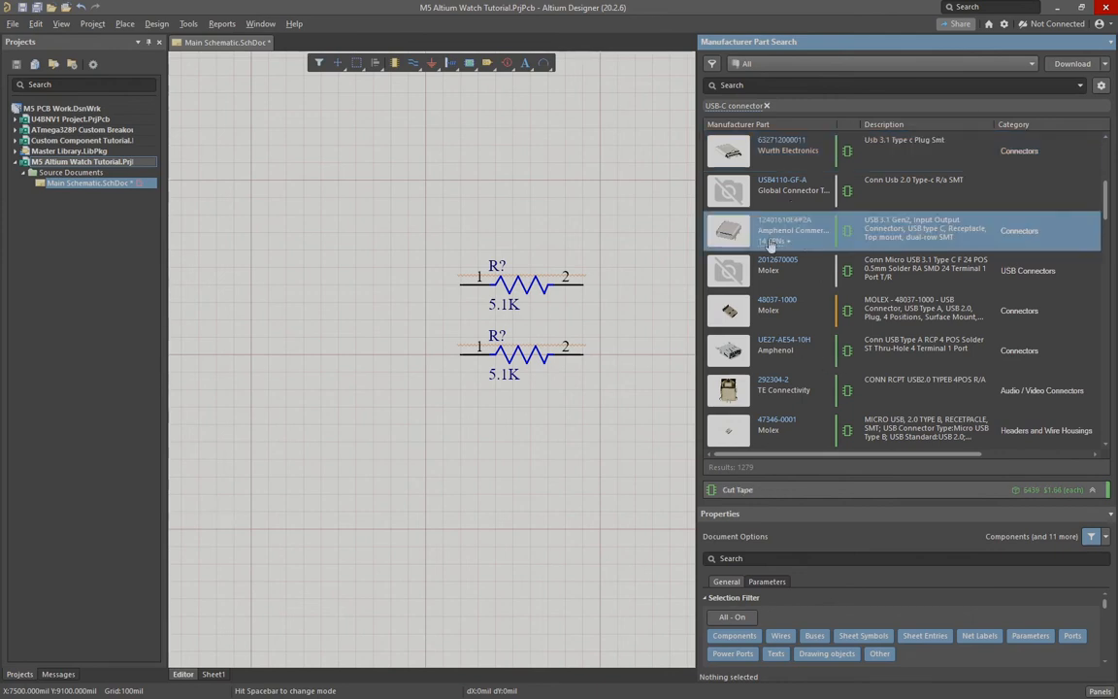
{"action": "left_click", "coordinate": [765, 243]}
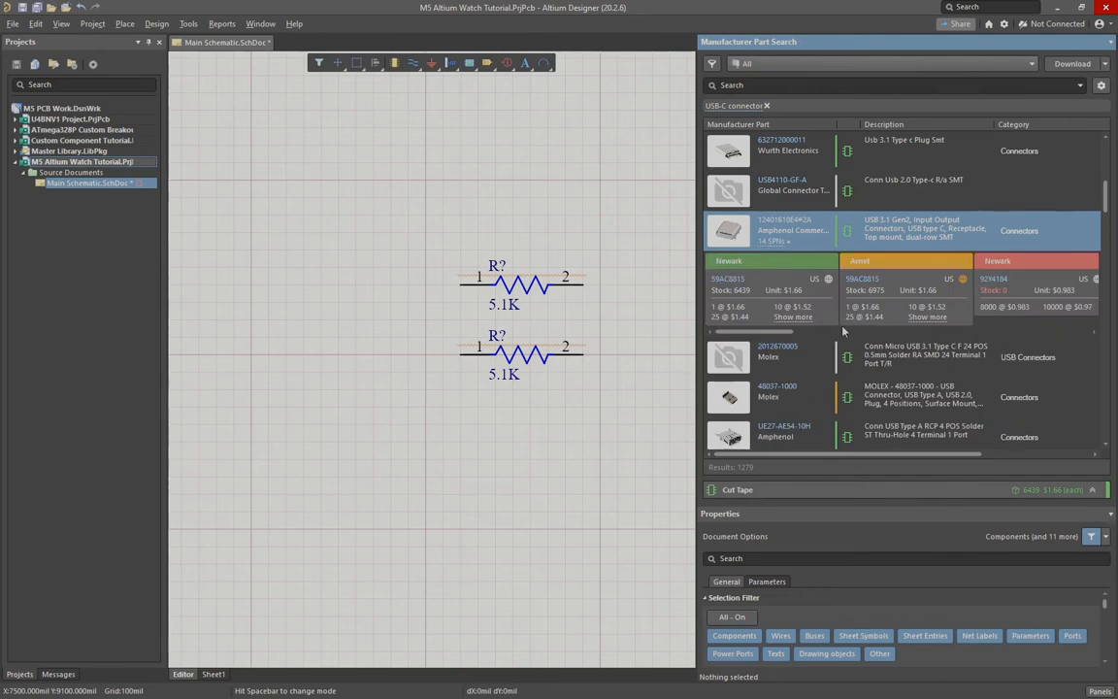
{"action": "left_click_drag", "start_coordinate": [752, 332], "coordinate": [879, 314]}
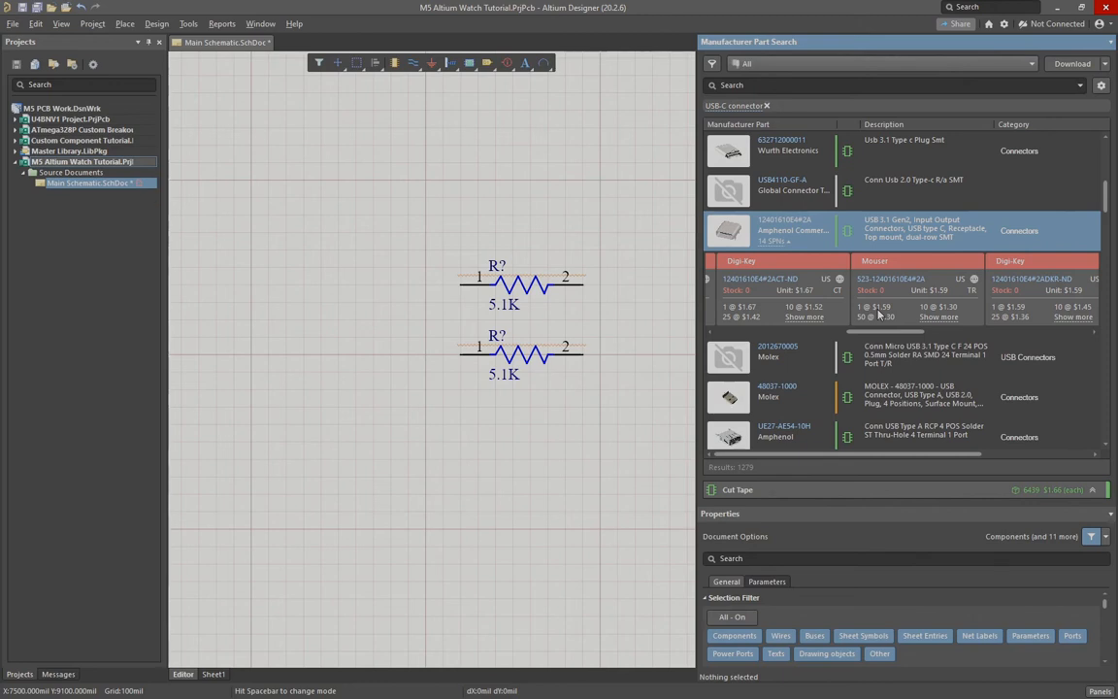
{"action": "left_click_drag", "start_coordinate": [1107, 196], "coordinate": [1108, 155]}
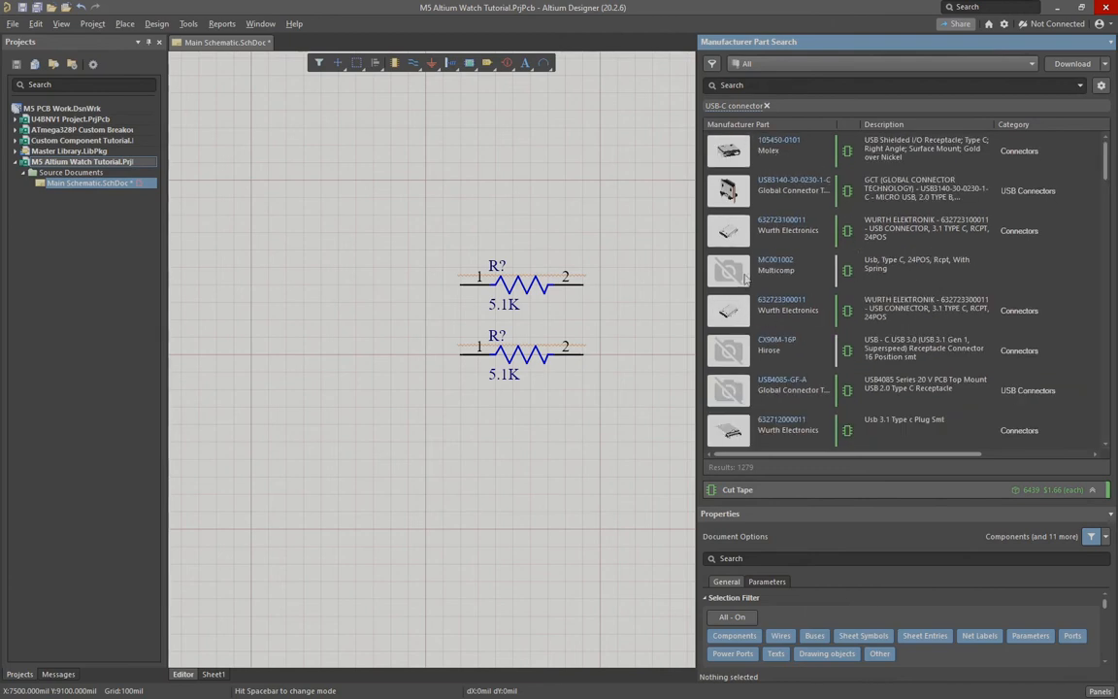
{"action": "left_click", "coordinate": [802, 165]}
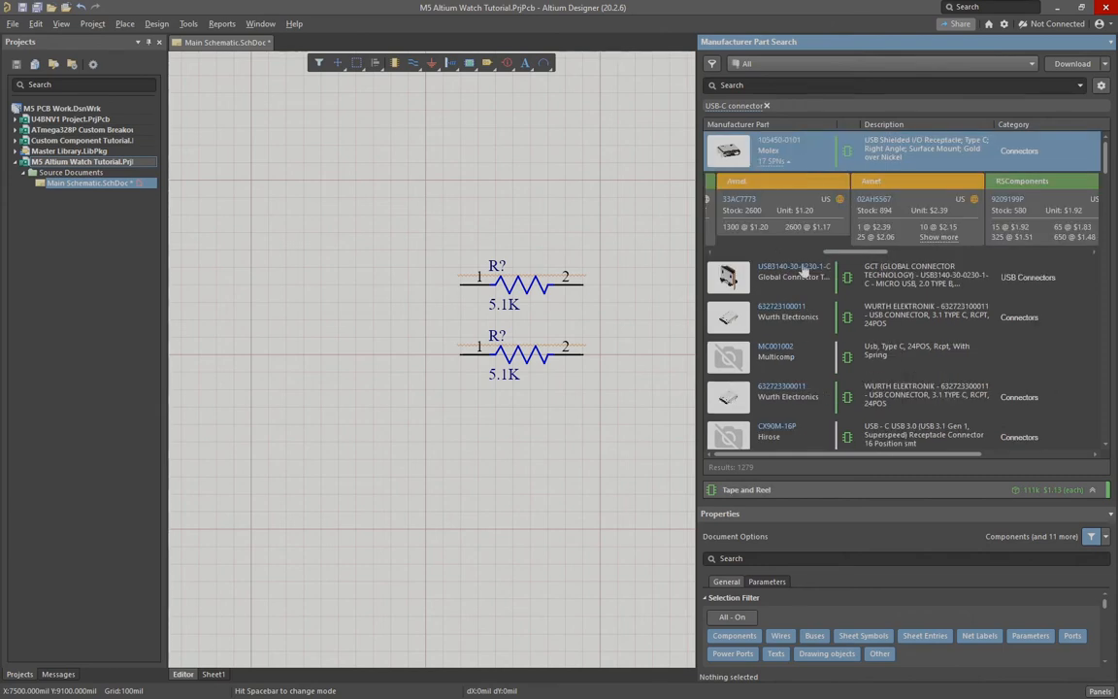
{"action": "right_click", "coordinate": [805, 155]}
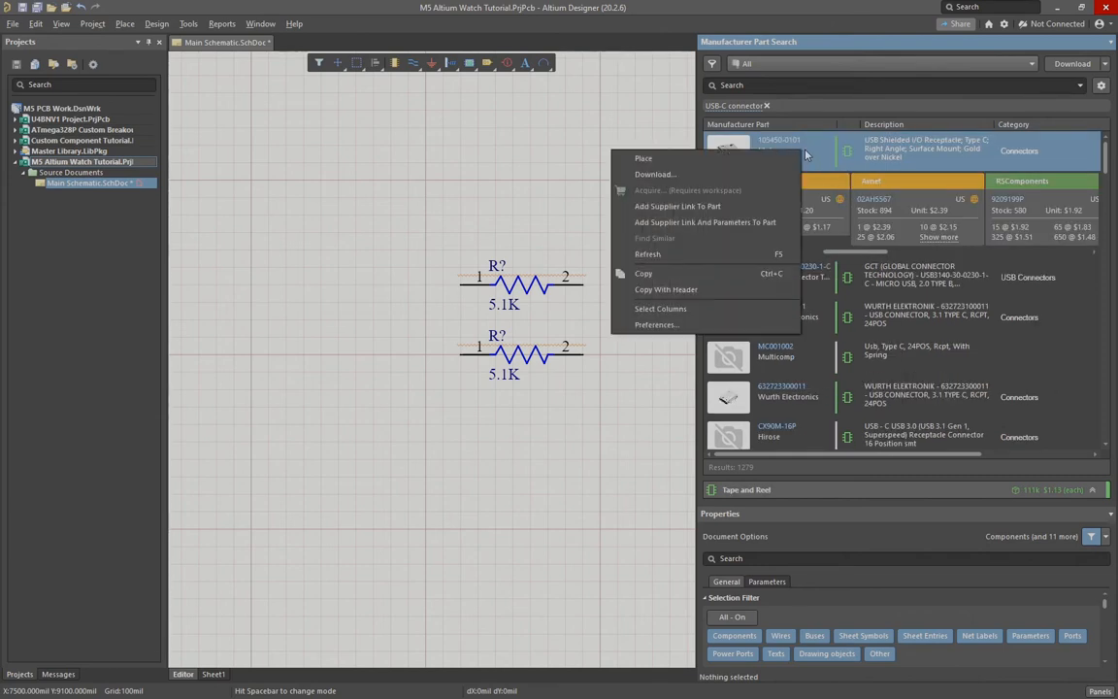
{"action": "left_click", "coordinate": [669, 160]}
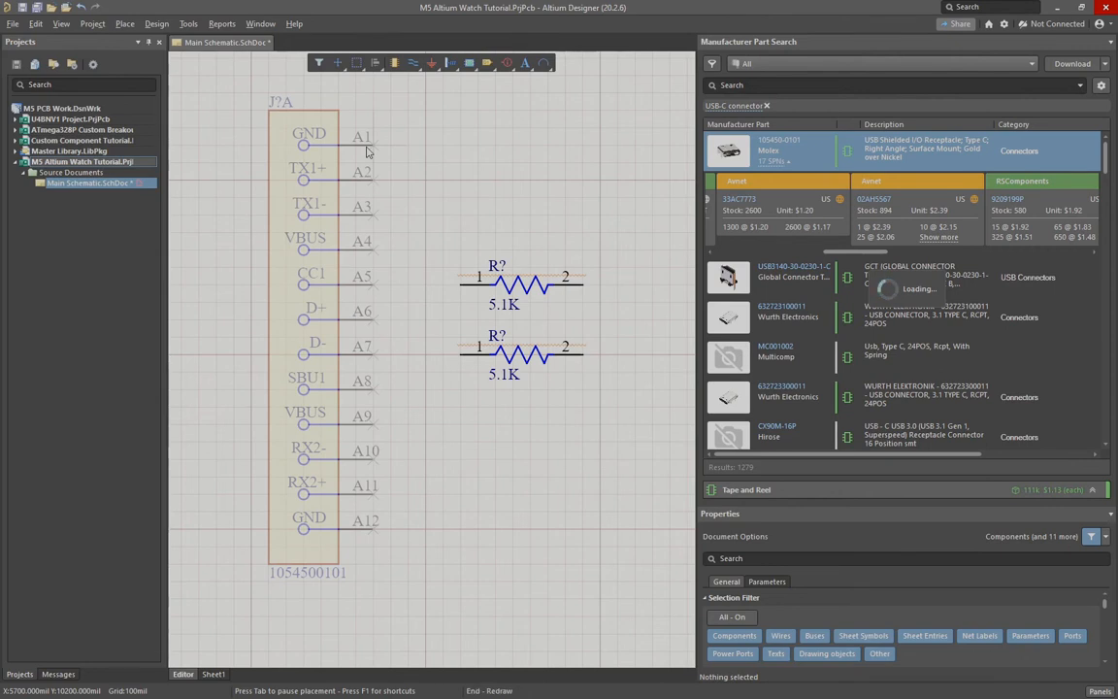
{"action": "left_click", "coordinate": [367, 150]}
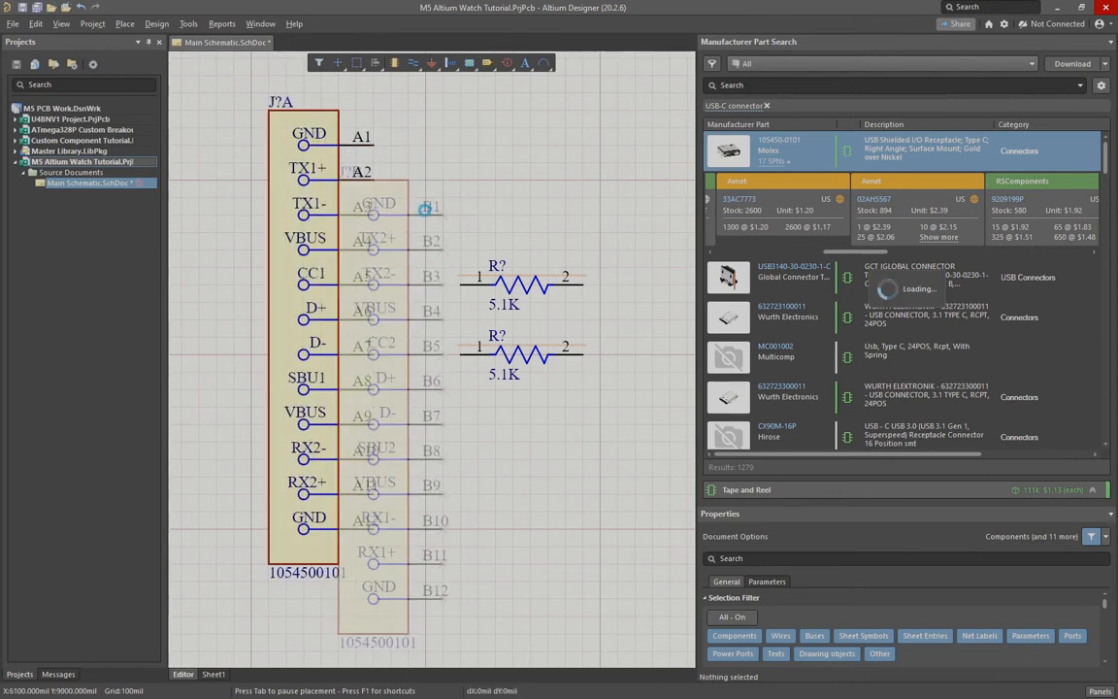
{"action": "key", "text": "Escape"}
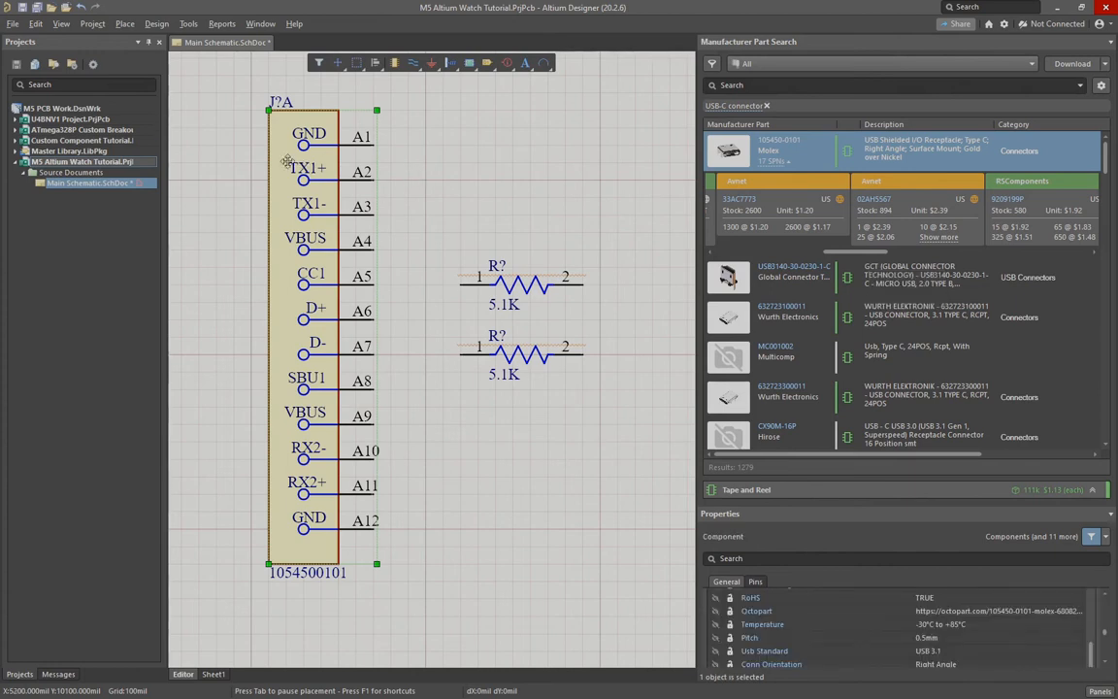
Step: Delete the lone Molex connector part with pins A1 to A12 from beside the 5.1K resistors
{"action": "right_click", "coordinate": [291, 168]}
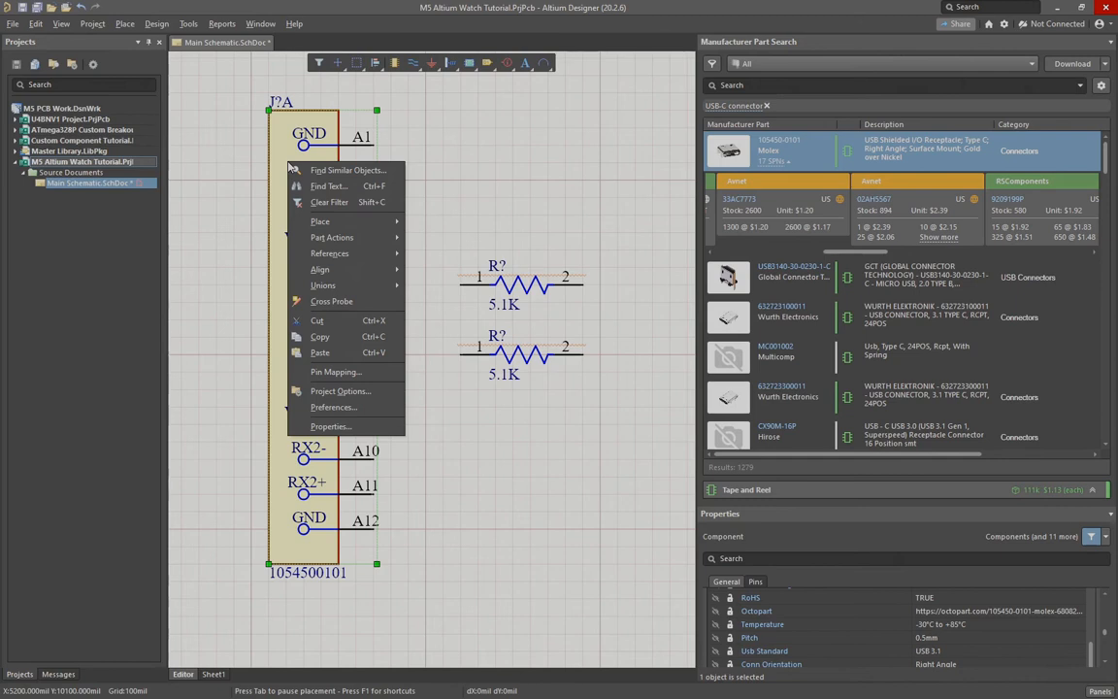
{"action": "key", "text": "Escape"}
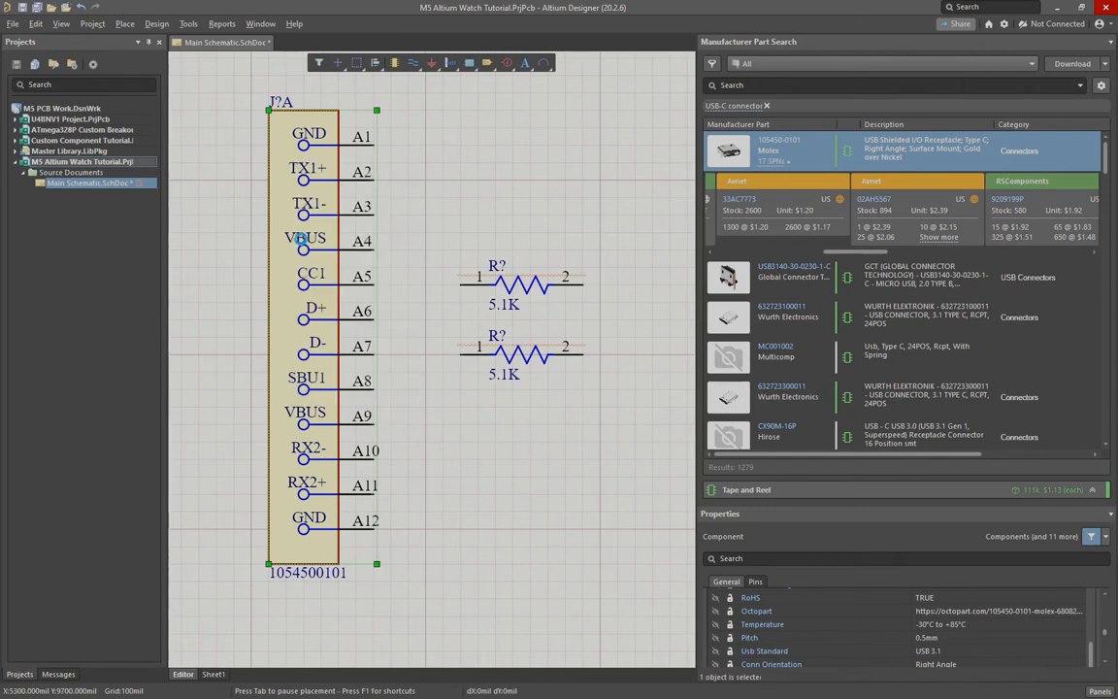
{"action": "key", "text": "Delete"}
{"action": "right_click", "coordinate": [732, 155]}
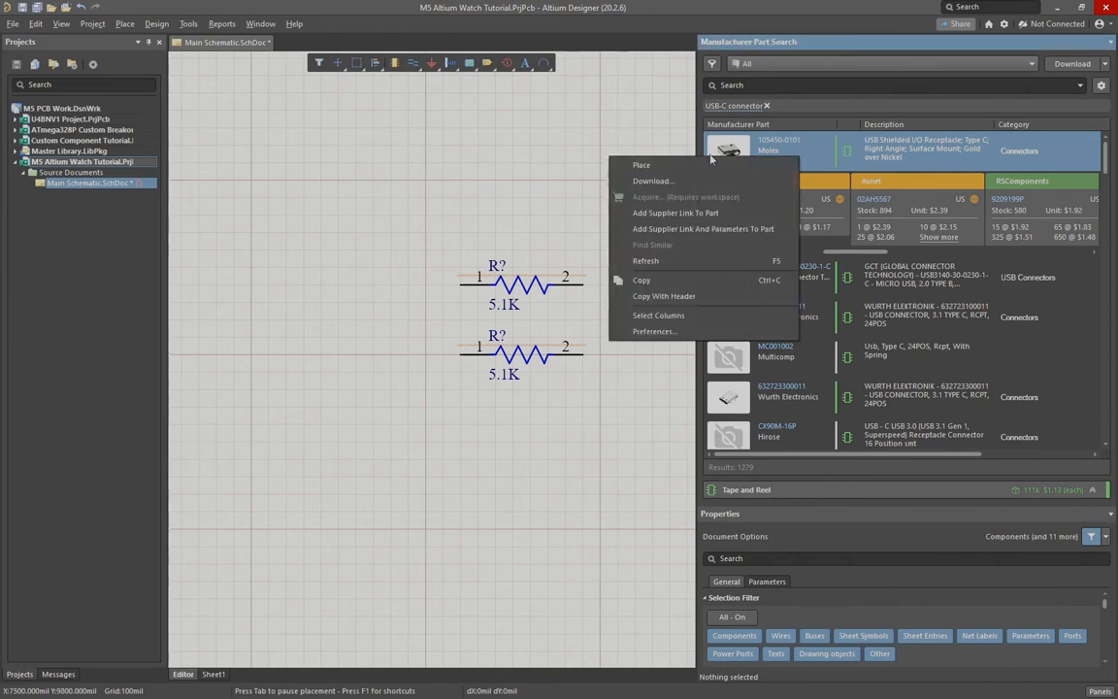
{"action": "left_click", "coordinate": [641, 165]}
{"action": "left_click", "coordinate": [304, 143]}
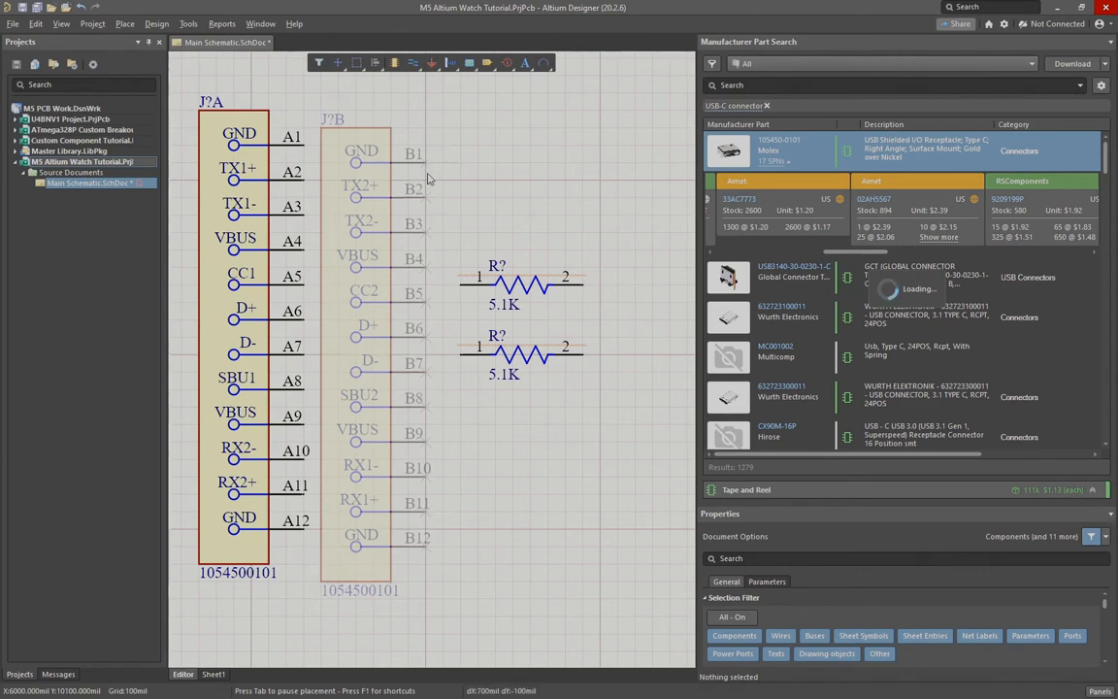
Step: Mirror the connector's second part, pins B1 to B12, horizontally so its pins face the first part
{"action": "scroll", "coordinate": [428, 178], "scroll_direction": "down", "scroll_amount": 1, "text": "ctrl"}
{"action": "scroll", "coordinate": [428, 178], "scroll_direction": "down", "scroll_amount": 1, "text": "ctrl"}
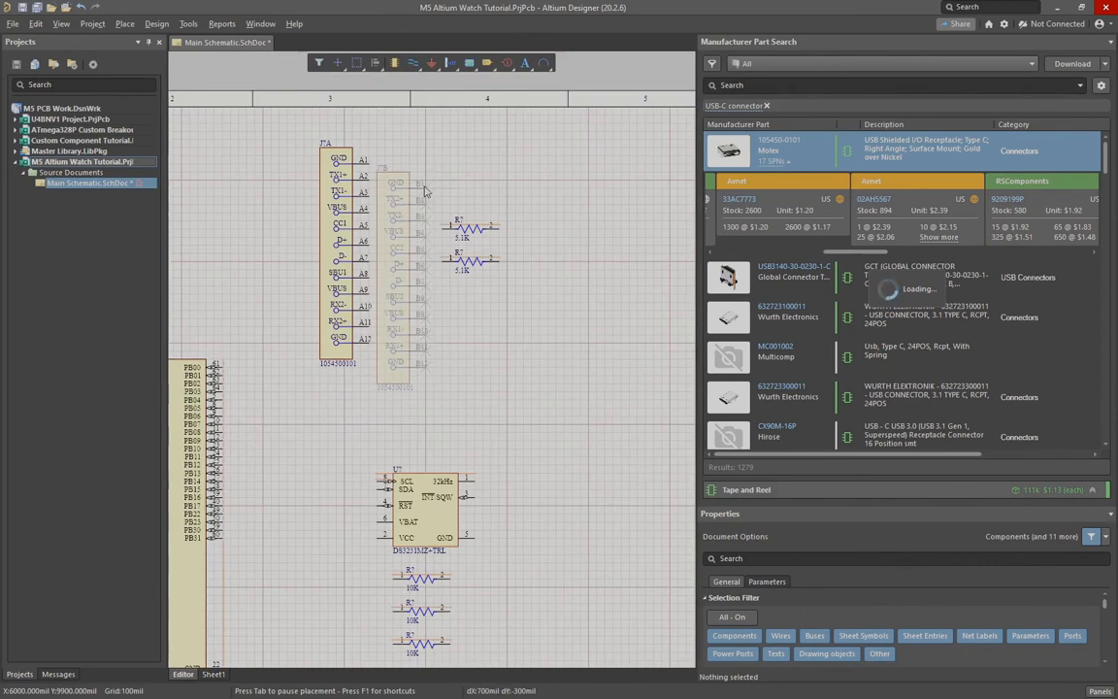
{"action": "key", "text": "x"}
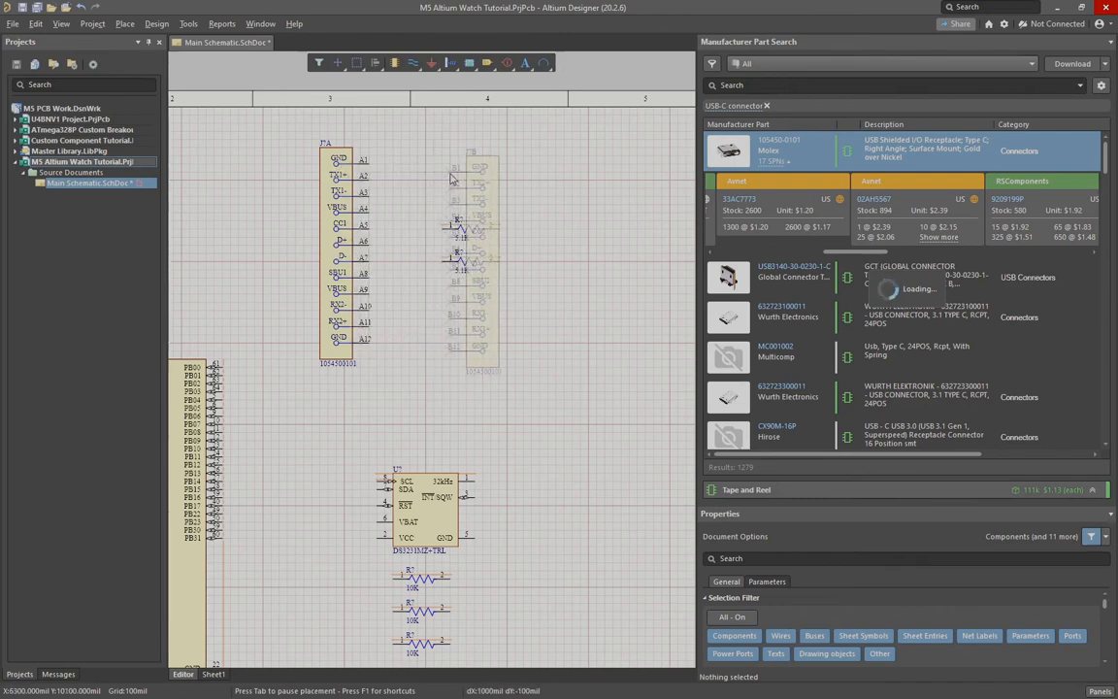
Step: Delete the placed A and B parts of the Molex USB-C connector from the schematic
{"action": "left_click", "coordinate": [586, 178]}
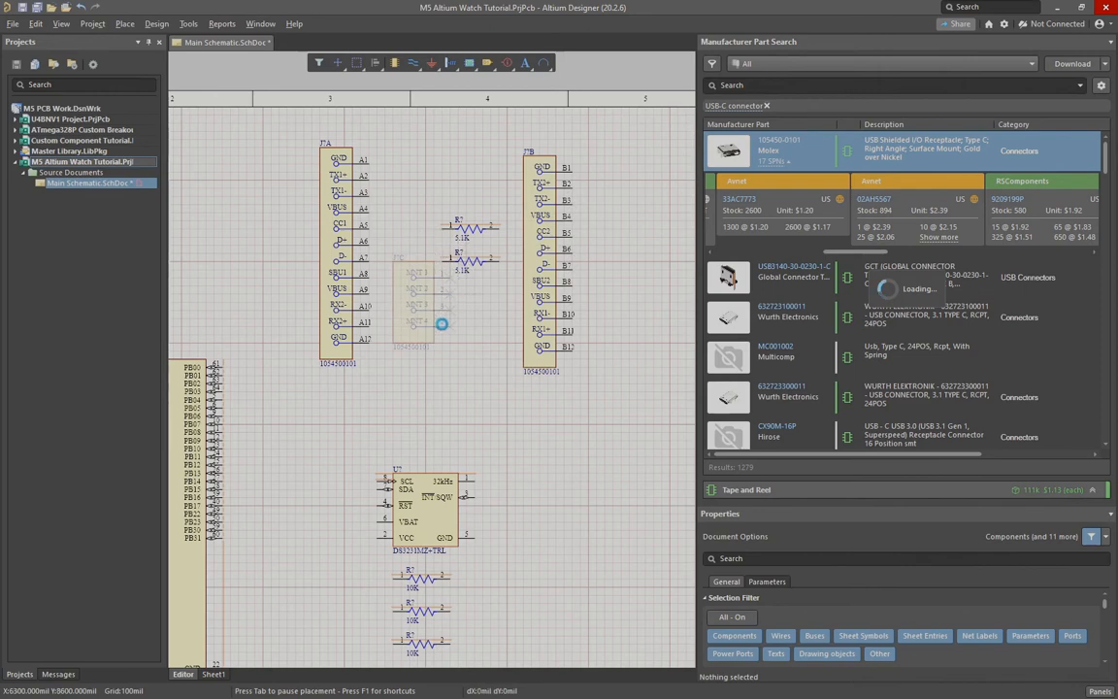
{"action": "key", "text": "Escape"}
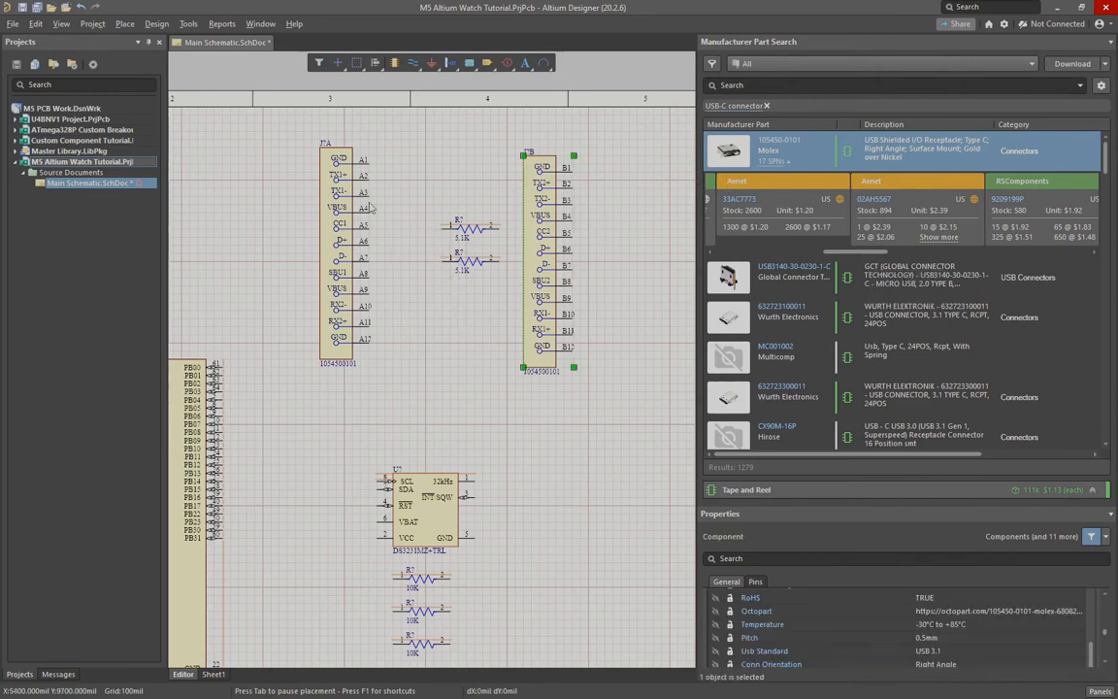
{"action": "left_click", "coordinate": [344, 288], "text": "shift"}
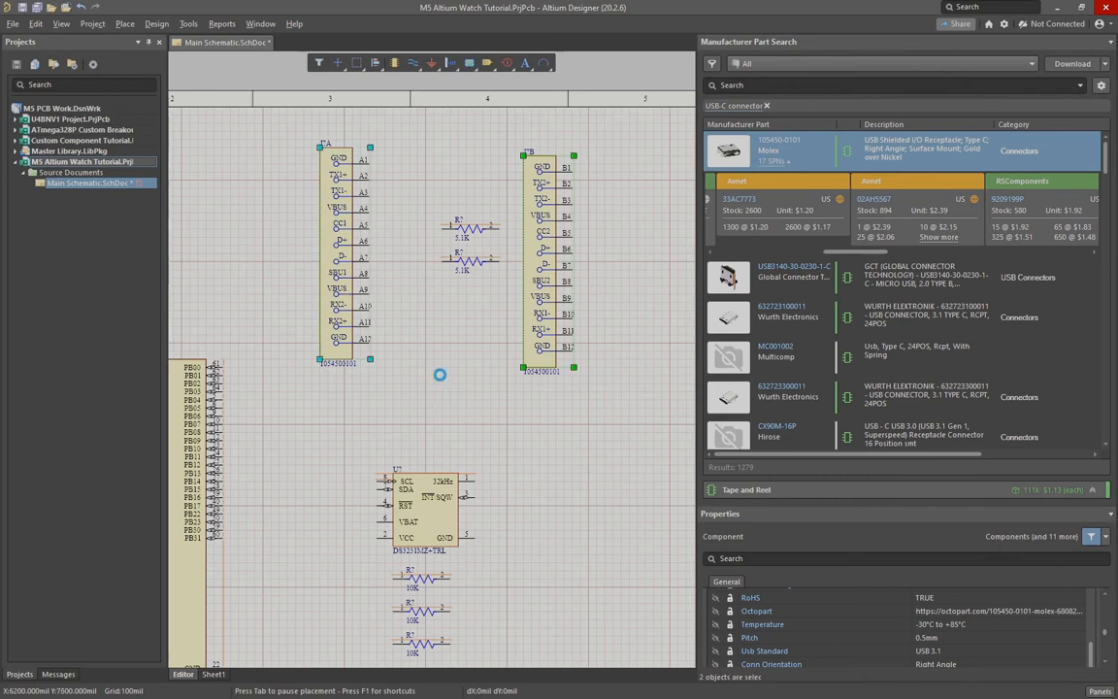
{"action": "key", "text": "Delete"}
{"action": "right_click", "coordinate": [701, 173]}
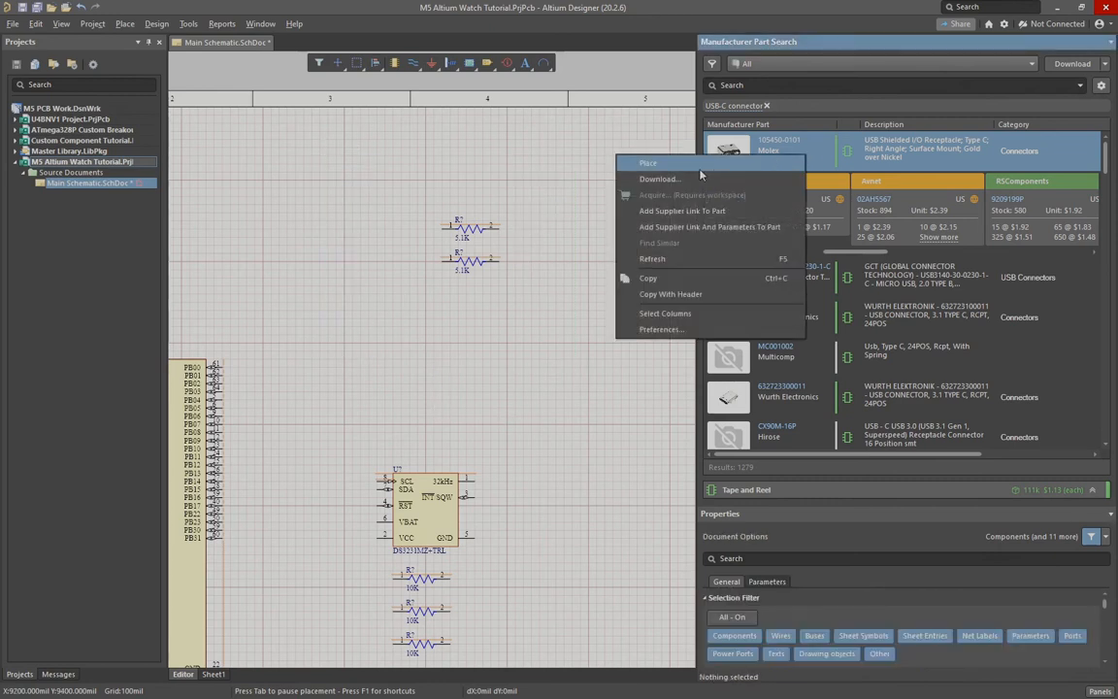
{"action": "left_click", "coordinate": [670, 163]}
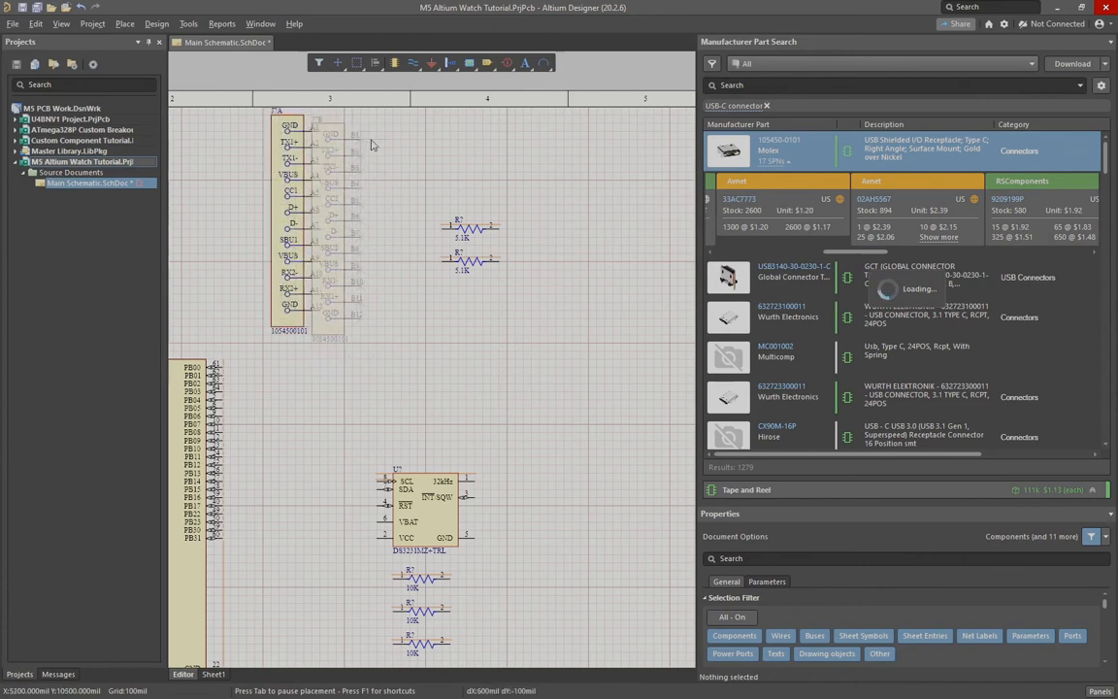
{"action": "left_click", "coordinate": [396, 142]}
{"action": "left_click", "coordinate": [478, 145]}
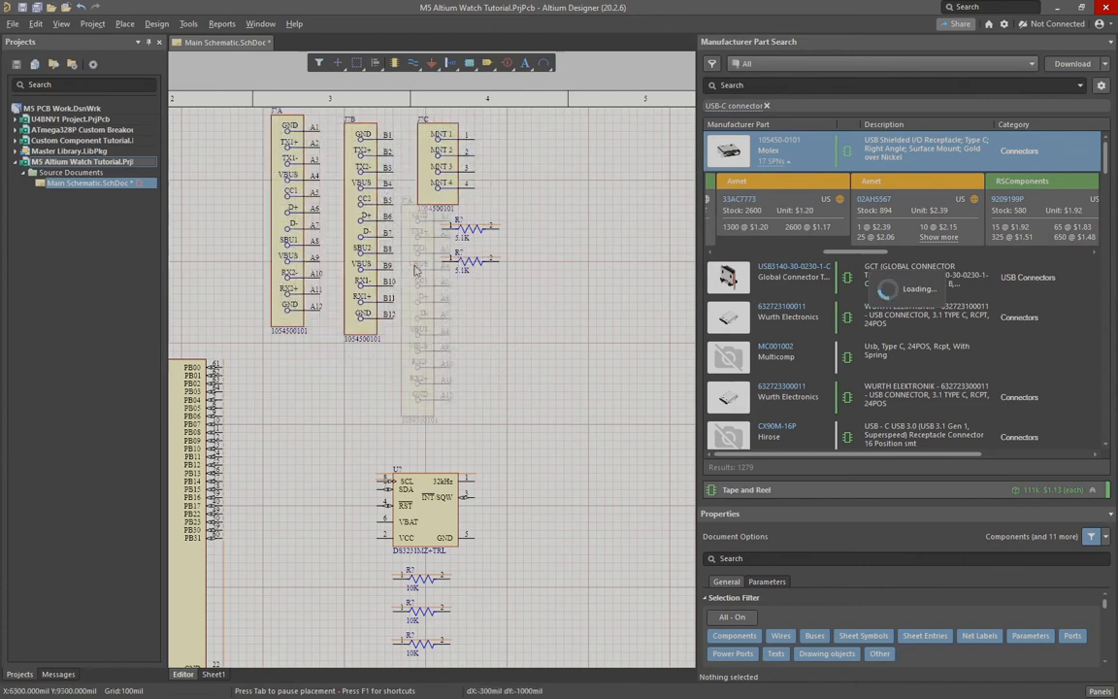
{"action": "key", "text": "Escape"}
Step: Move one 5.1K resistor next to the lower pins of connector part B and rotate it to vertical
{"action": "right_click_drag", "start_coordinate": [450, 288], "coordinate": [503, 391]}
{"action": "scroll", "coordinate": [530, 383], "scroll_direction": "up", "scroll_amount": 2, "text": "ctrl"}
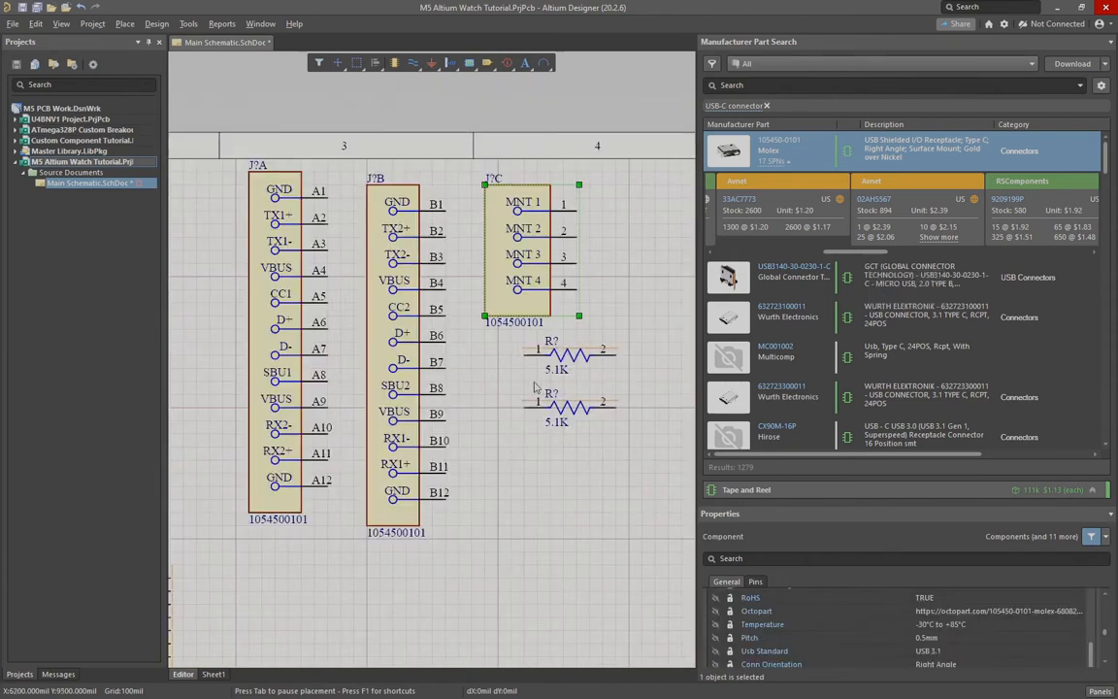
{"action": "scroll", "coordinate": [530, 379], "scroll_direction": "up", "scroll_amount": 1, "text": "ctrl"}
{"action": "left_click_drag", "start_coordinate": [533, 362], "coordinate": [505, 514]}
{"action": "key", "text": "space"}
Step: Rotate the other 5.1K resistor to vertical and move both resistors below connector parts A and B
{"action": "mouse_move", "coordinate": [579, 431]}
{"action": "left_mouse_down"}
{"action": "mouse_move", "coordinate": [596, 542]}
{"action": "mouse_move", "coordinate": [590, 447]}
{"action": "left_mouse_up"}
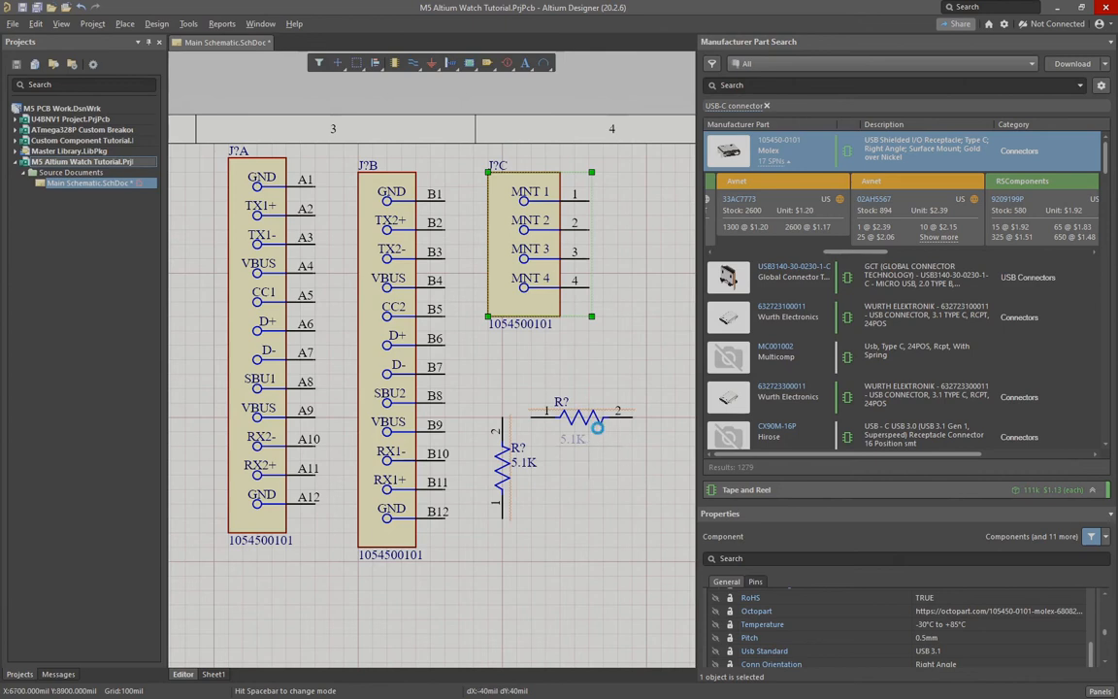
{"action": "left_click", "coordinate": [593, 419]}
{"action": "left_click", "coordinate": [588, 422]}
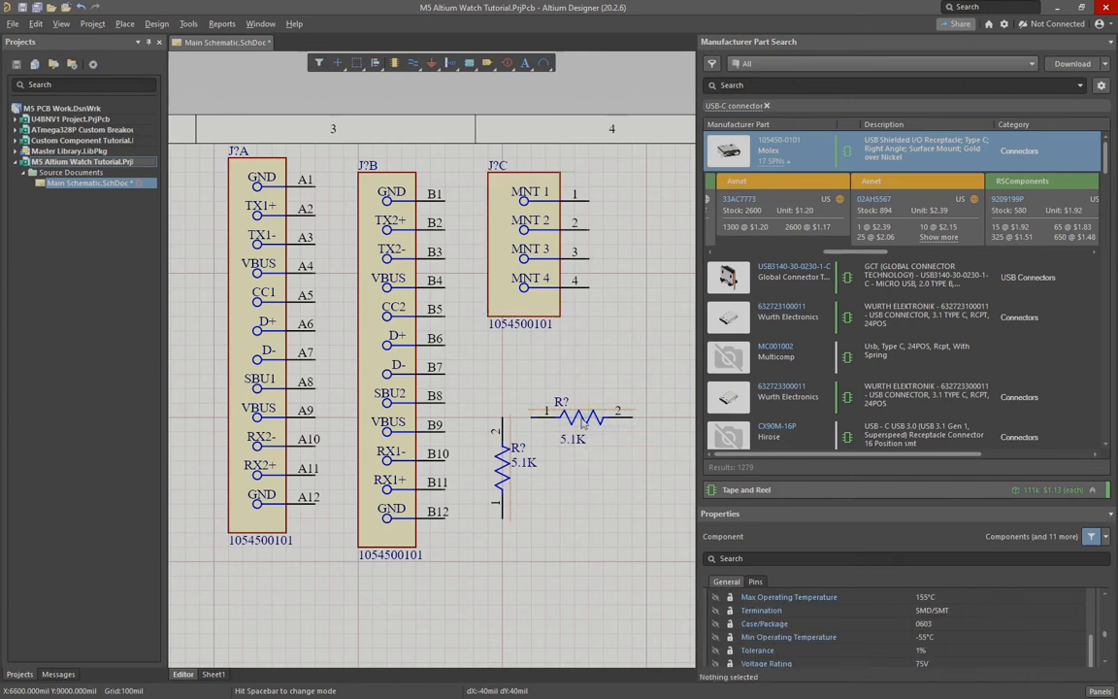
{"action": "left_click_drag", "start_coordinate": [588, 424], "coordinate": [621, 448]}
{"action": "key", "text": "space"}
{"action": "left_click_drag", "start_coordinate": [641, 547], "coordinate": [670, 546]}
{"action": "left_click_drag", "start_coordinate": [621, 470], "coordinate": [446, 567]}
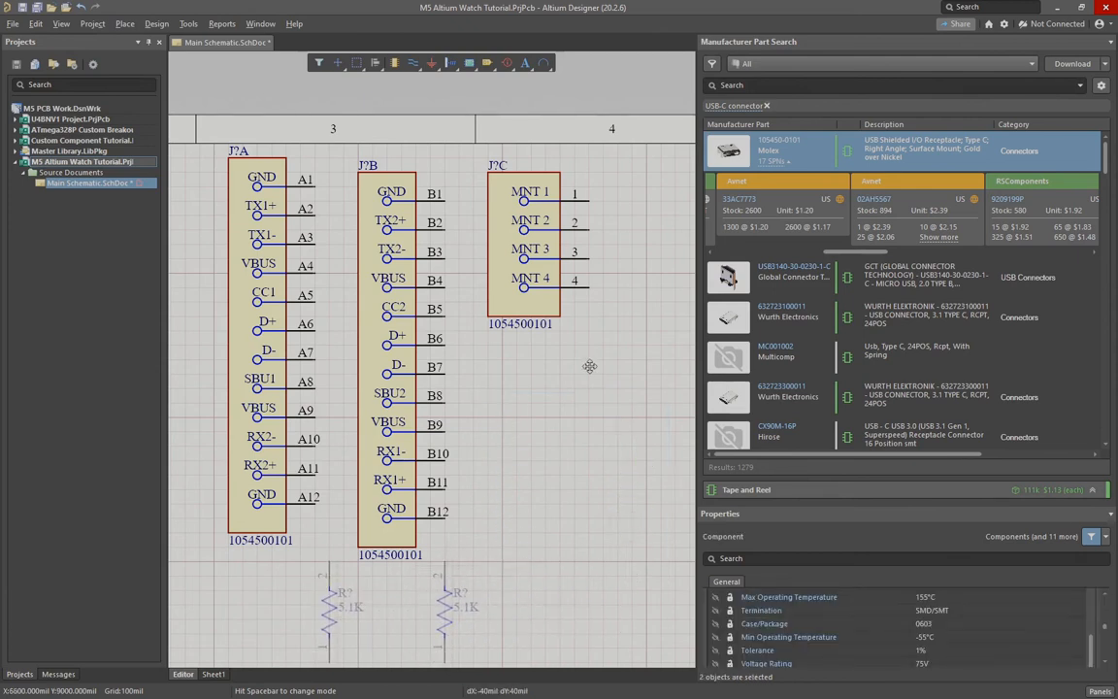
Step: Space connector parts B and C farther apart and align their upper edges with part A
{"action": "left_click", "coordinate": [390, 254]}
{"action": "left_click_drag", "start_coordinate": [391, 226], "coordinate": [390, 212]}
{"action": "left_click_drag", "start_coordinate": [511, 219], "coordinate": [668, 234]}
{"action": "left_click_drag", "start_coordinate": [448, 250], "coordinate": [502, 248]}
{"action": "left_click_drag", "start_coordinate": [599, 189], "coordinate": [689, 188]}
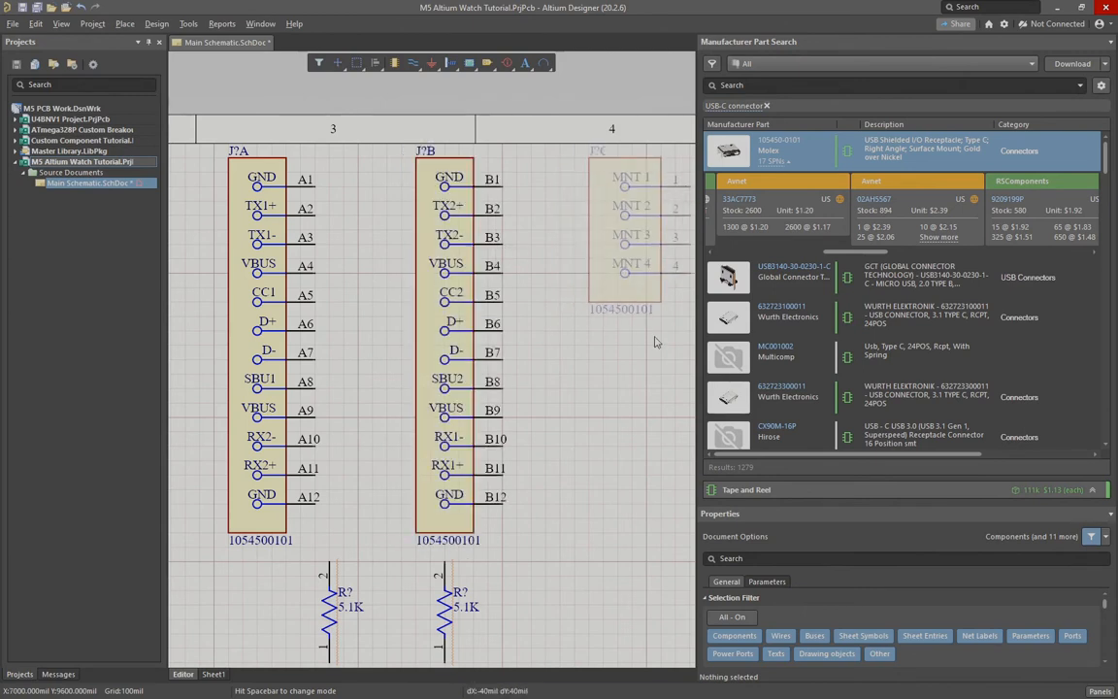
Step: Move one 5.1K resistor beside pins A6 to A9 and the other beside pins B6 to B9
{"action": "scroll", "coordinate": [522, 421], "scroll_direction": "down", "scroll_amount": 2, "text": "ctrl"}
{"action": "right_click_drag", "start_coordinate": [541, 436], "coordinate": [500, 418]}
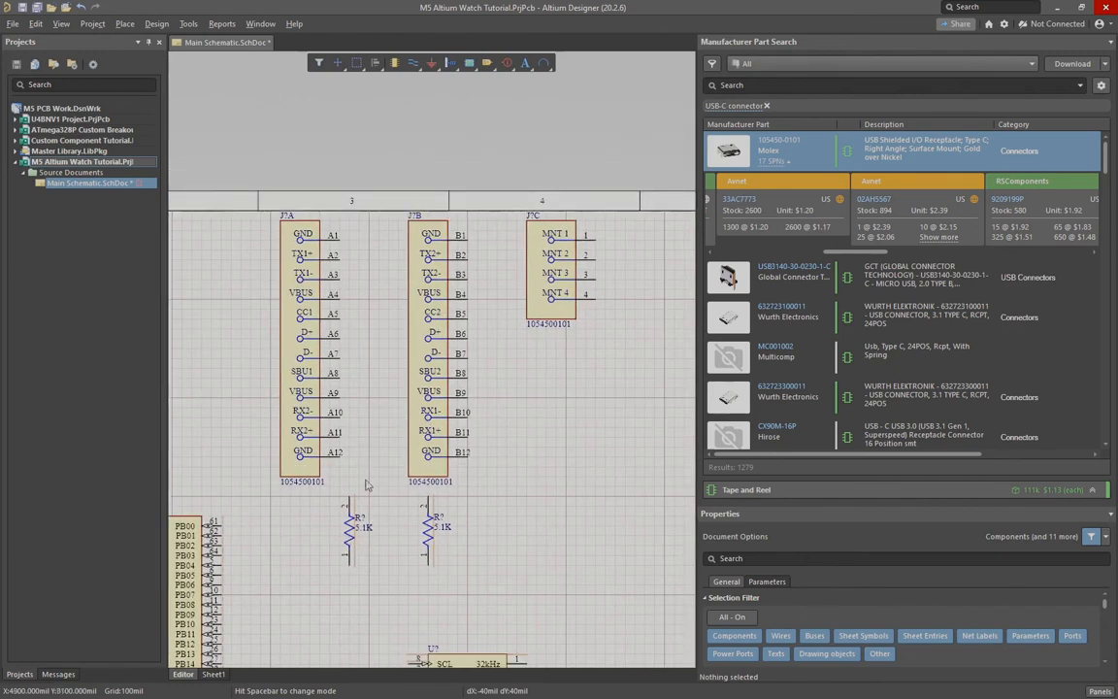
{"action": "left_click_drag", "start_coordinate": [355, 534], "coordinate": [373, 408]}
{"action": "left_click_drag", "start_coordinate": [427, 507], "coordinate": [503, 335]}
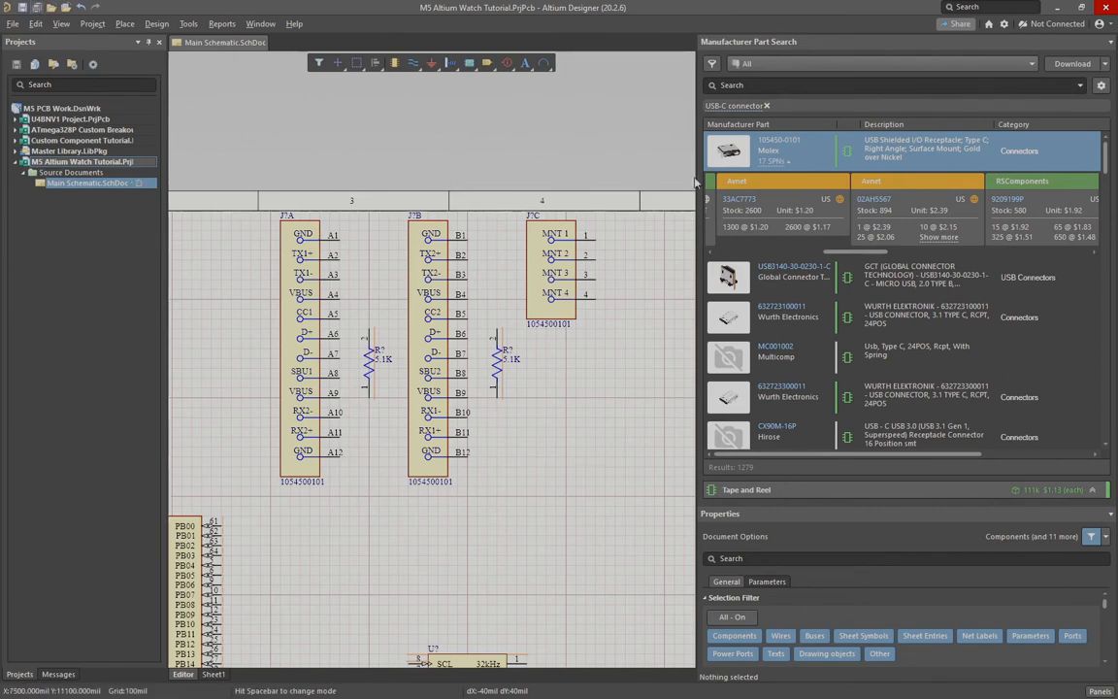
Step: Clear the USB-C connector search and search the manufacturer parts for "SMD right angle button"
{"action": "left_click", "coordinate": [768, 107]}
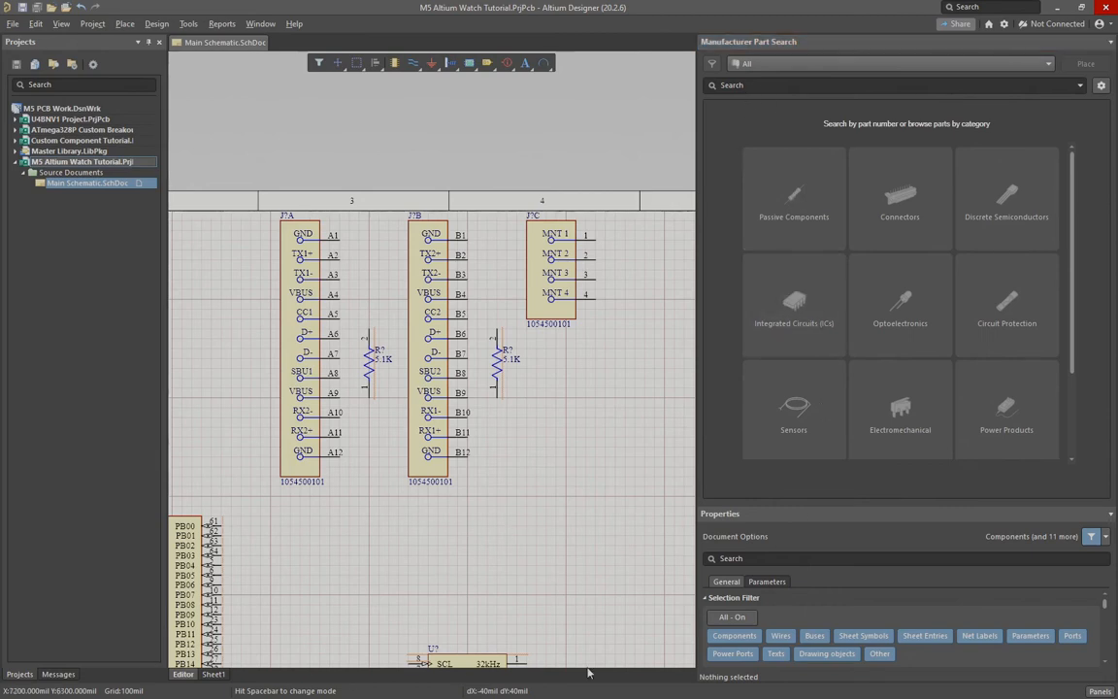
{"action": "left_click", "coordinate": [771, 86]}
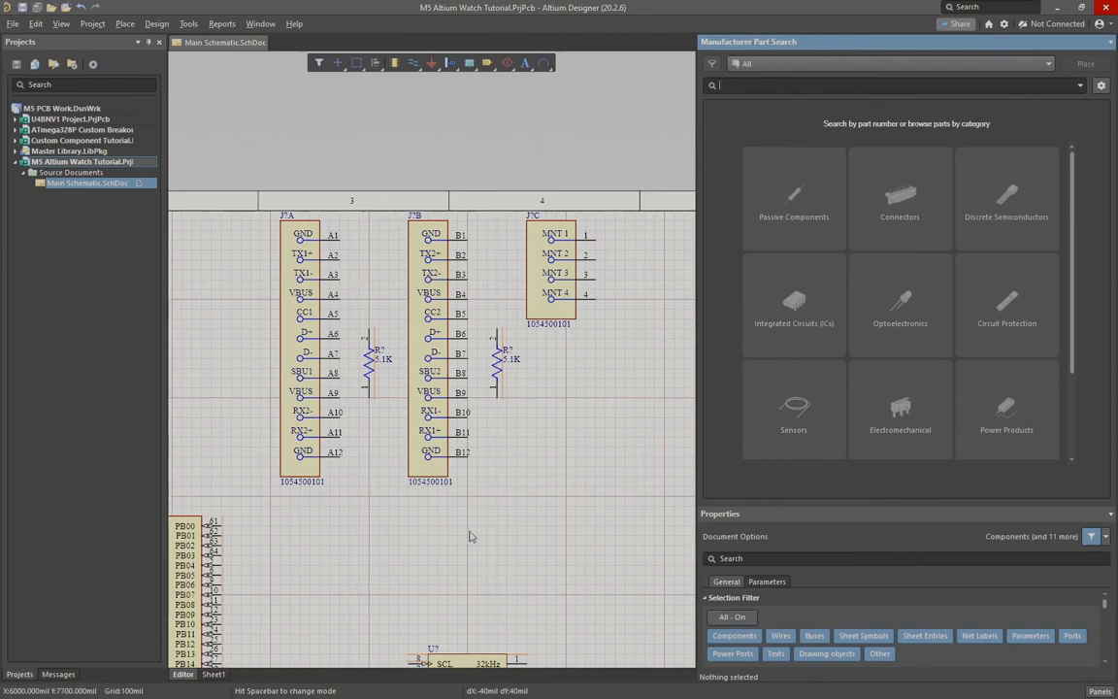
{"action": "key", "text": "v"}
{"action": "key", "text": "d"}
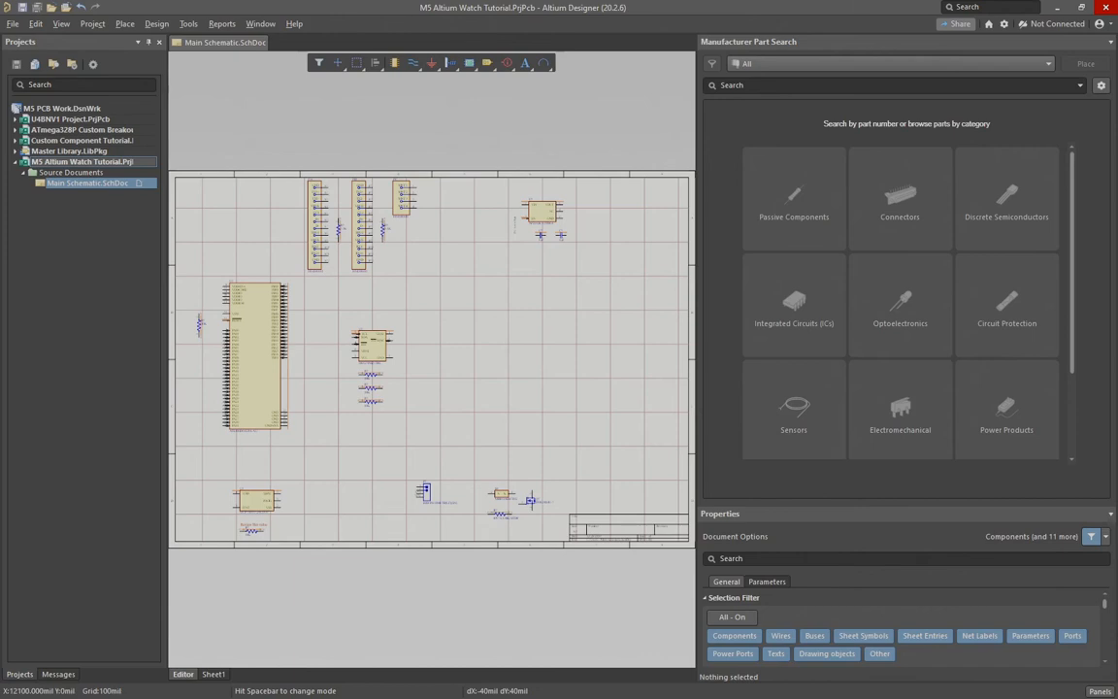
{"action": "left_click", "coordinate": [820, 85]}
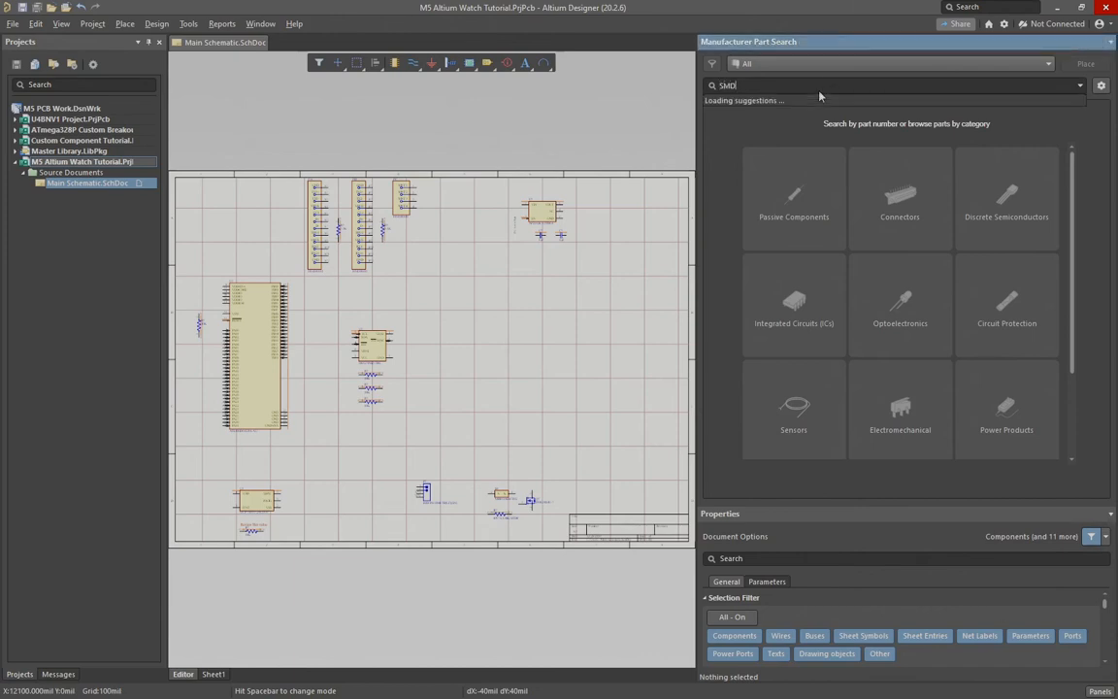
{"action": "type", "text": "SMD ri"}
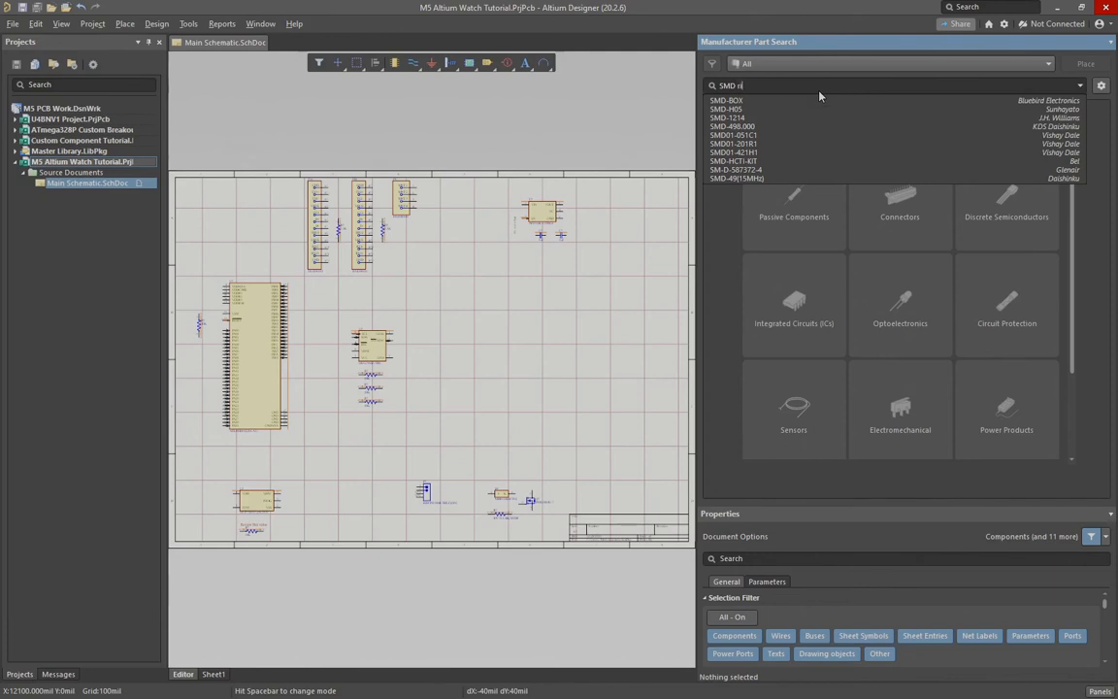
{"action": "type", "text": "ght angle button"}
{"action": "key", "text": "Return"}
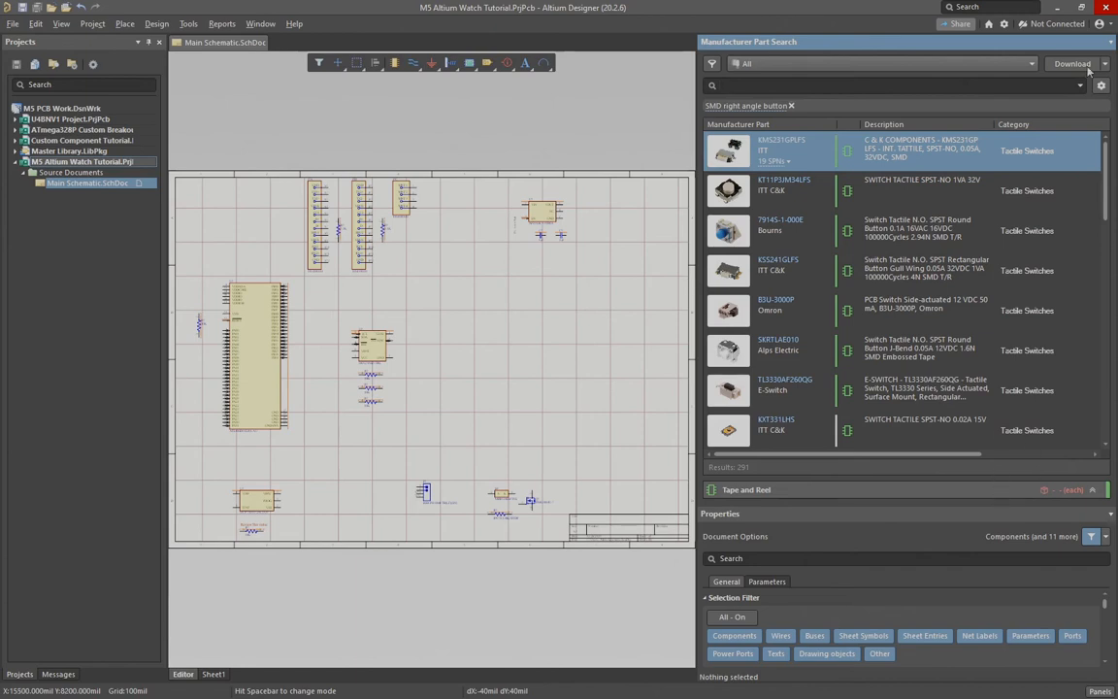
Step: Enlarge the part search panel in width and height, and open its currency and SPN settings
{"action": "left_click_drag", "start_coordinate": [695, 103], "coordinate": [552, 103]}
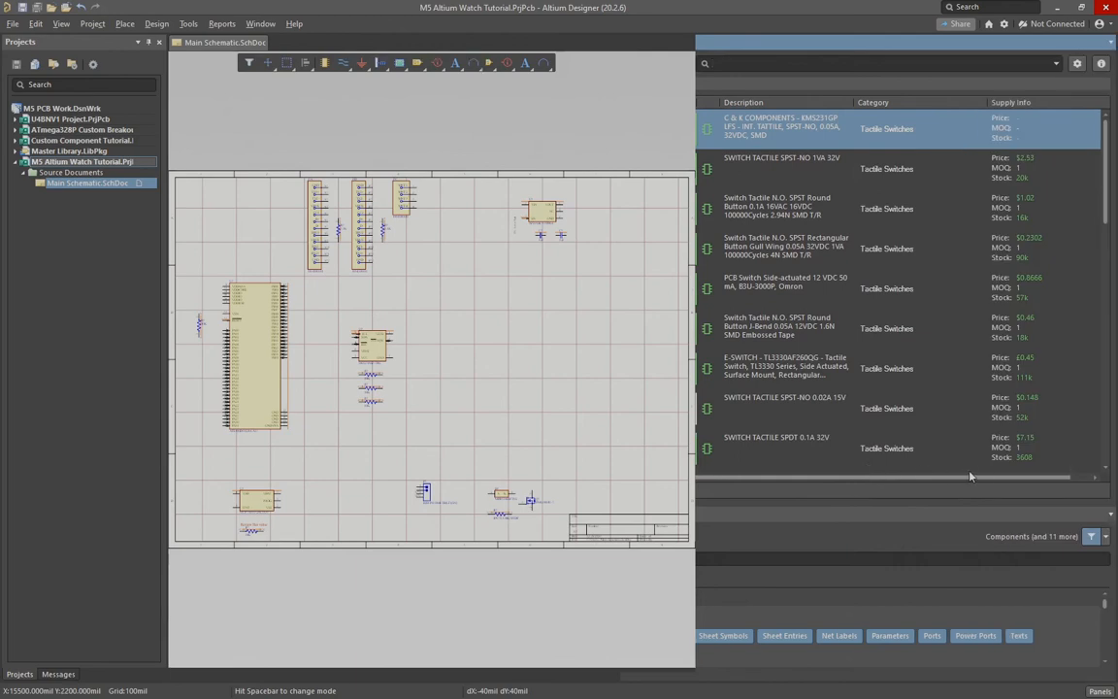
{"action": "left_click_drag", "start_coordinate": [974, 506], "coordinate": [960, 586]}
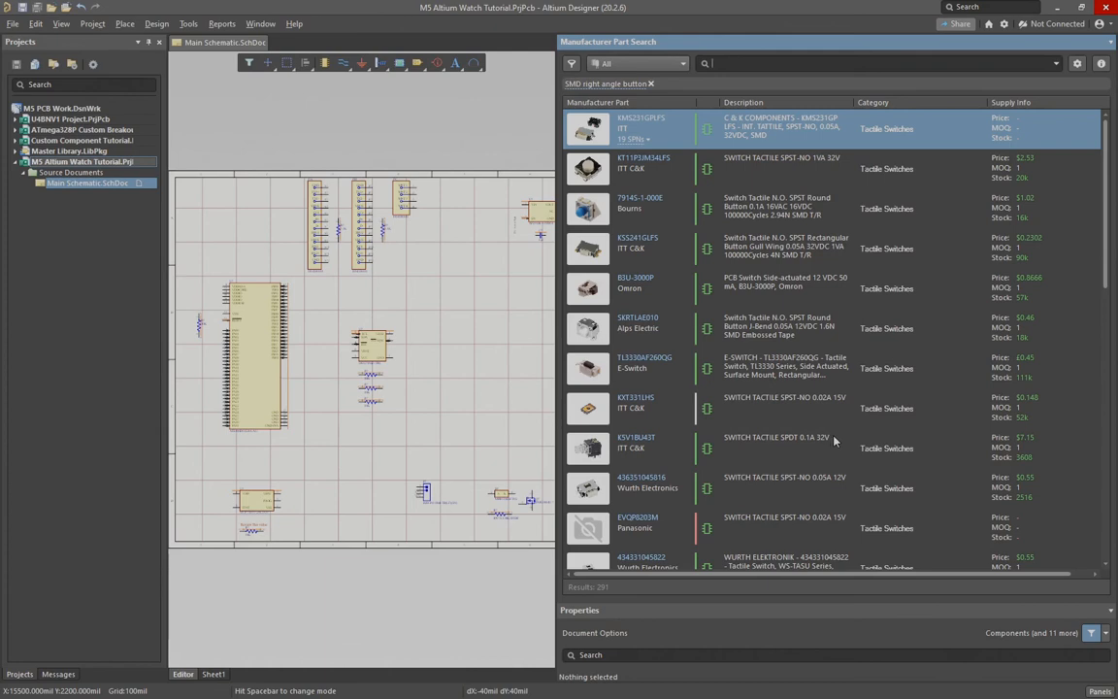
{"action": "left_click", "coordinate": [1076, 64]}
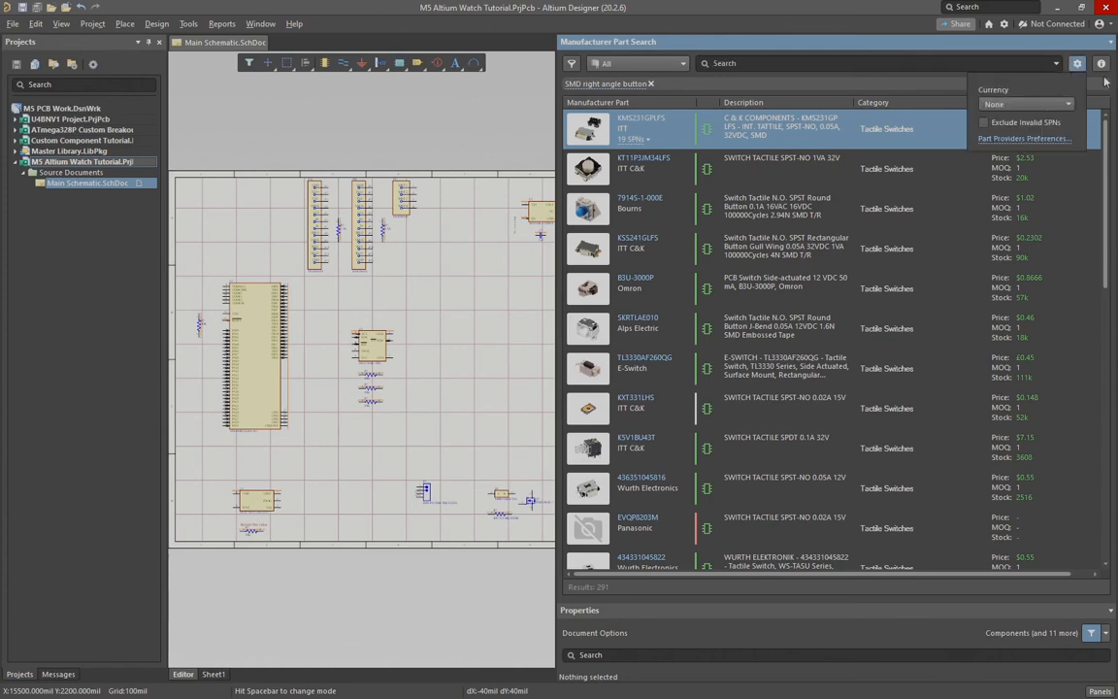
Step: Search the manufacturer parts for "smd right angle buttons" instead, and clear that search
{"action": "left_click", "coordinate": [650, 84]}
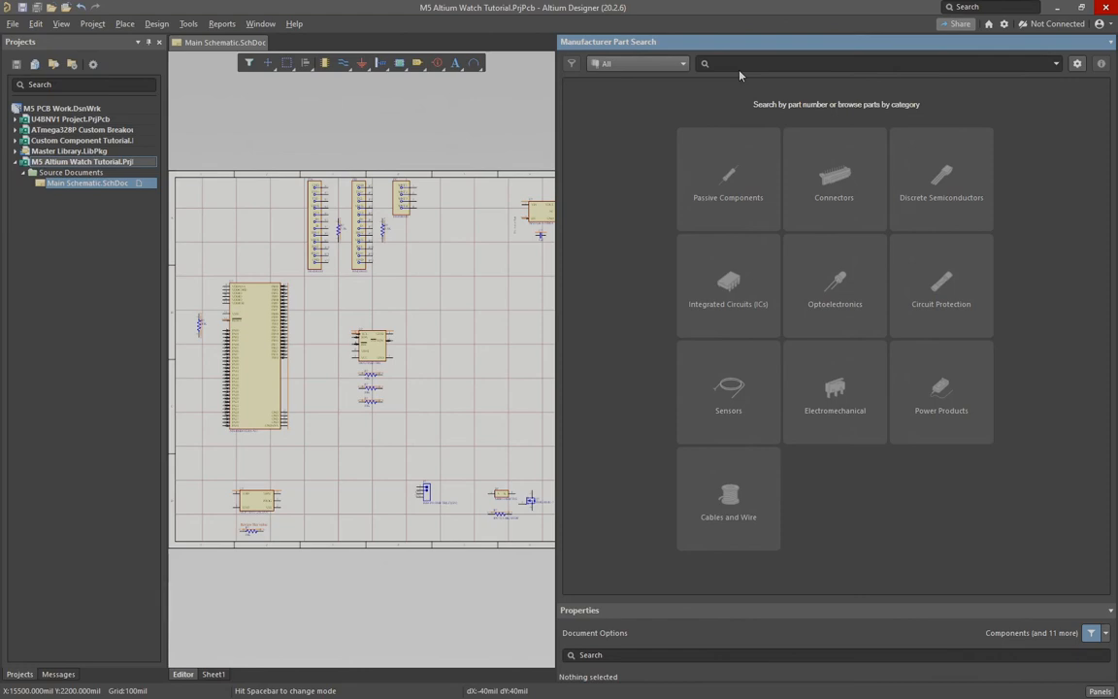
{"action": "type", "text": "smd right angle buttons"}
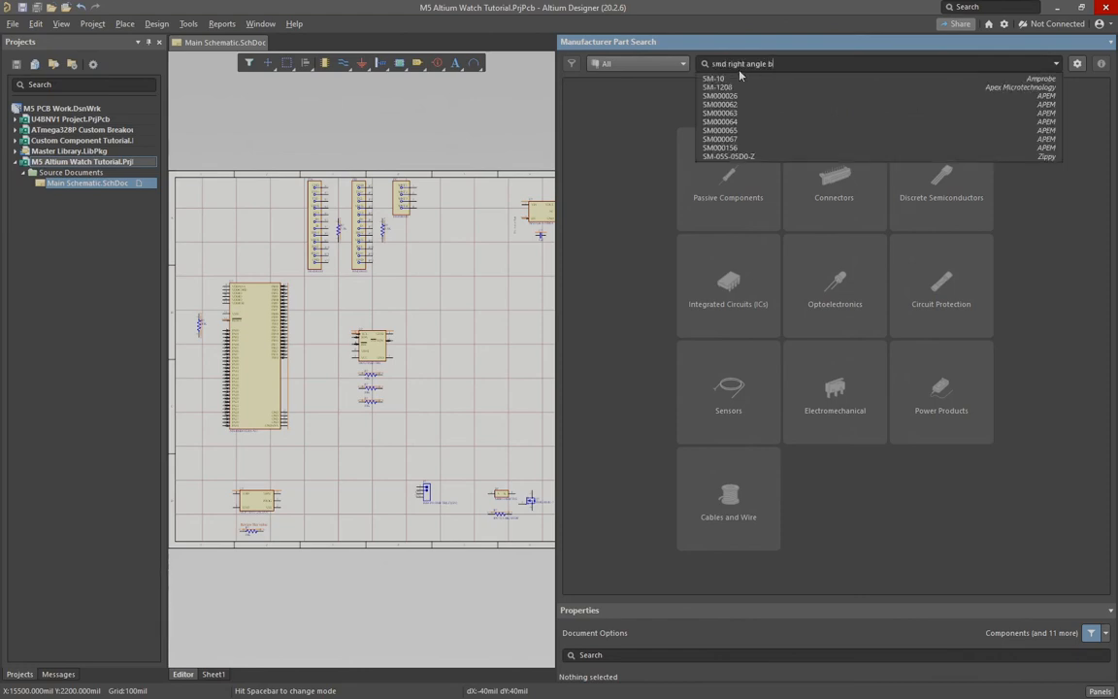
{"action": "key", "text": "Return"}
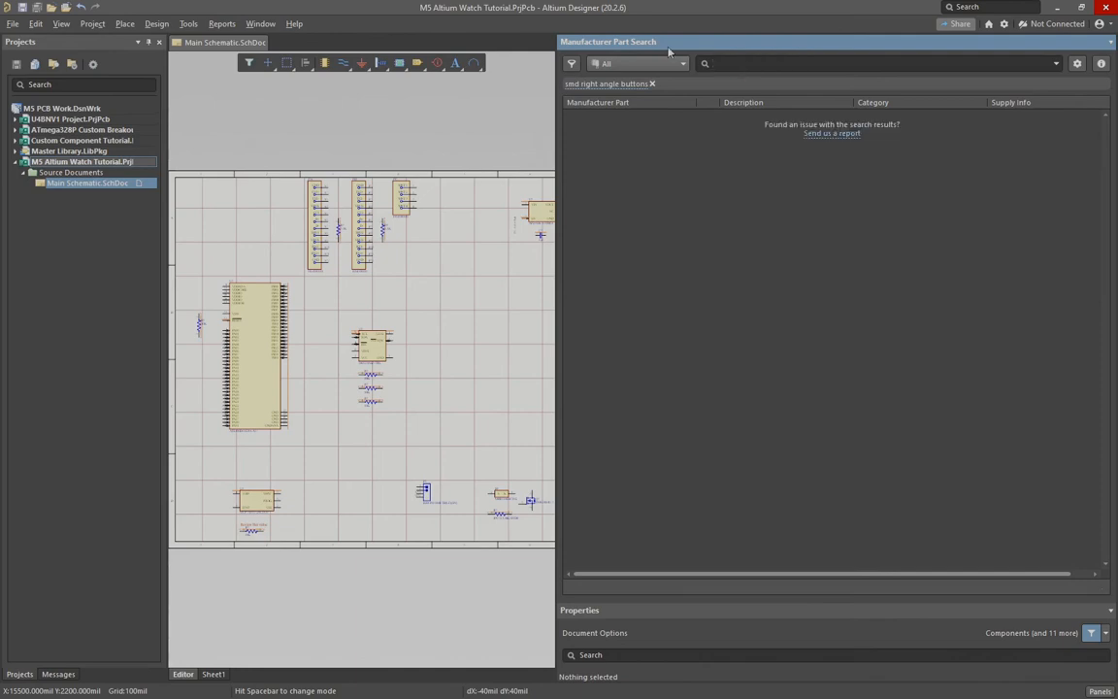
{"action": "left_click", "coordinate": [618, 87]}
{"action": "left_click", "coordinate": [1076, 65]}
{"action": "left_click", "coordinate": [652, 84]}
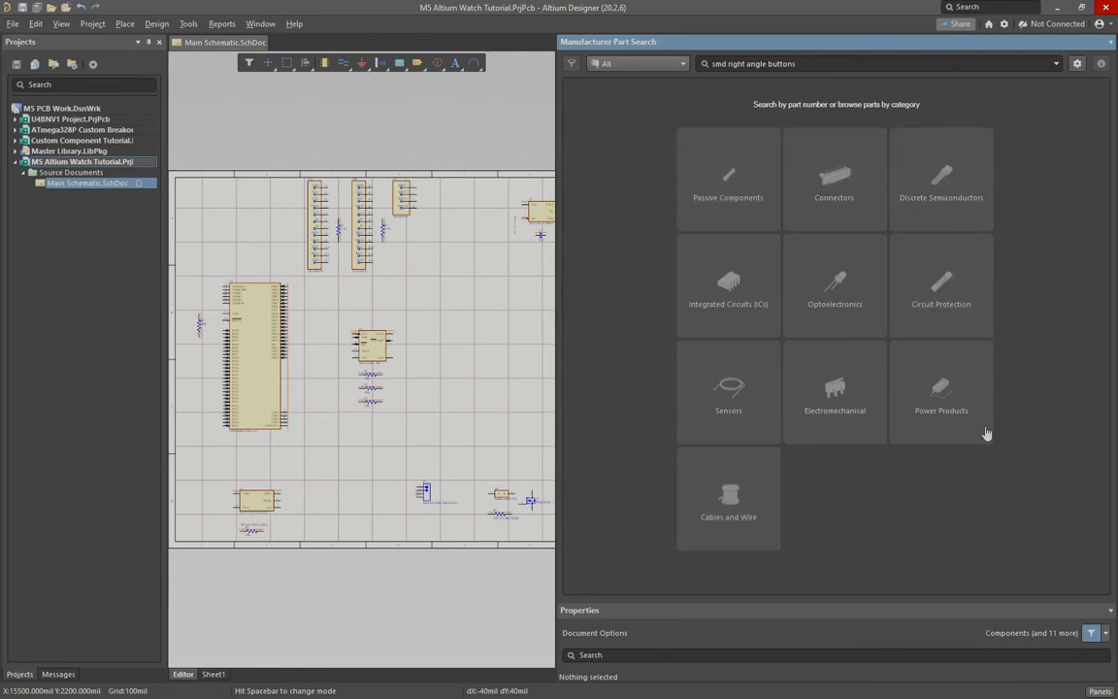
Step: Browse the Electromechanical parts category and filter its mount type to Surface Mount
{"action": "left_click", "coordinate": [837, 411]}
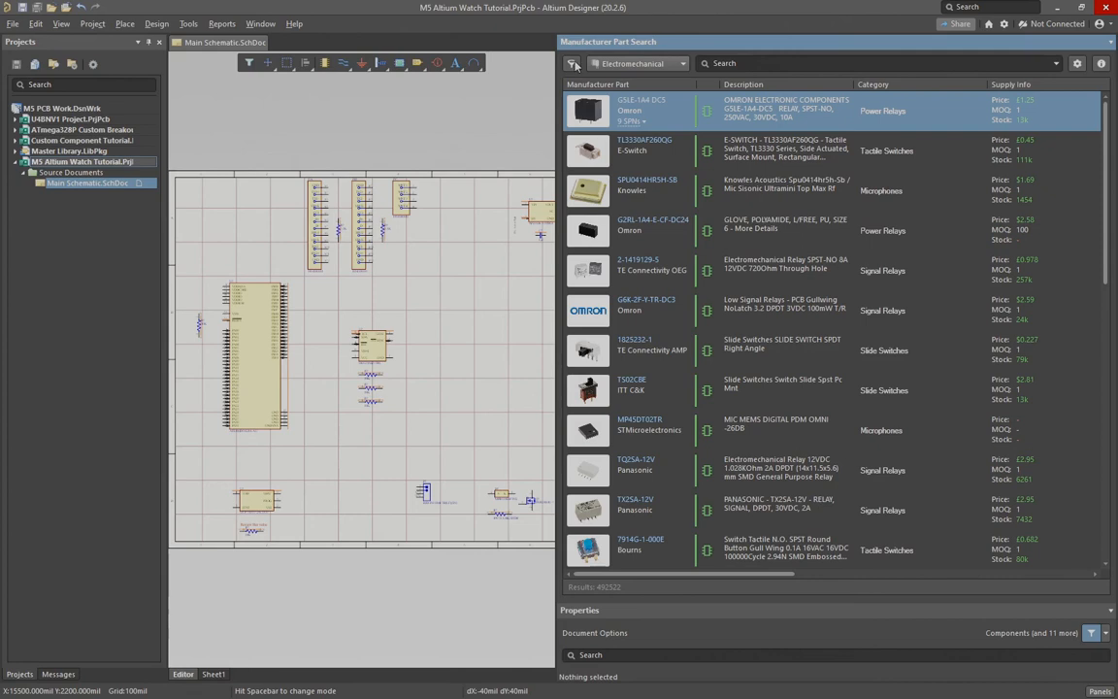
{"action": "left_click", "coordinate": [573, 64]}
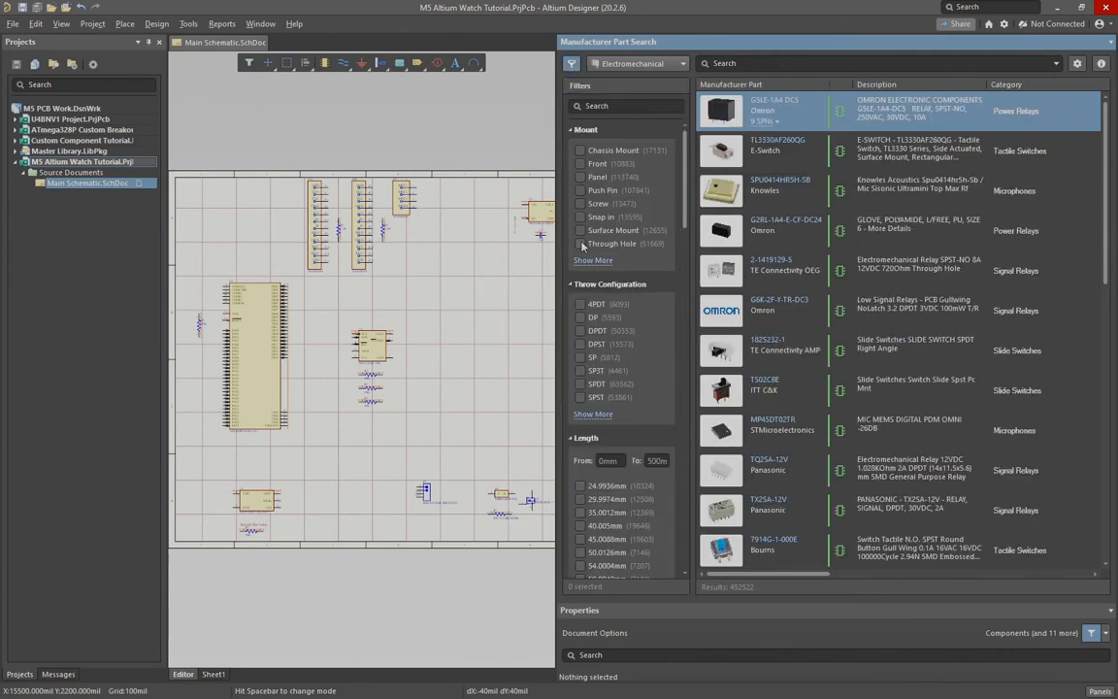
{"action": "left_click", "coordinate": [684, 231]}
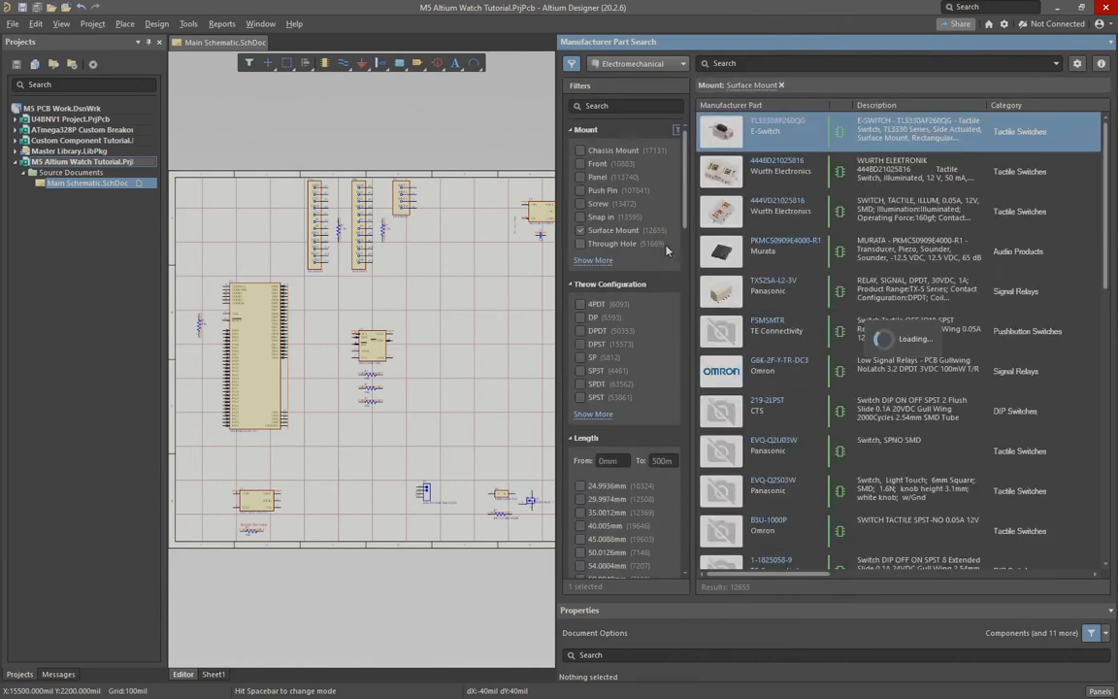
Step: Expand the throw configuration filter and limit the parts to SP and SPST
{"action": "left_click", "coordinate": [599, 414]}
{"action": "scroll", "coordinate": [599, 418], "scroll_direction": "down", "scroll_amount": 3}
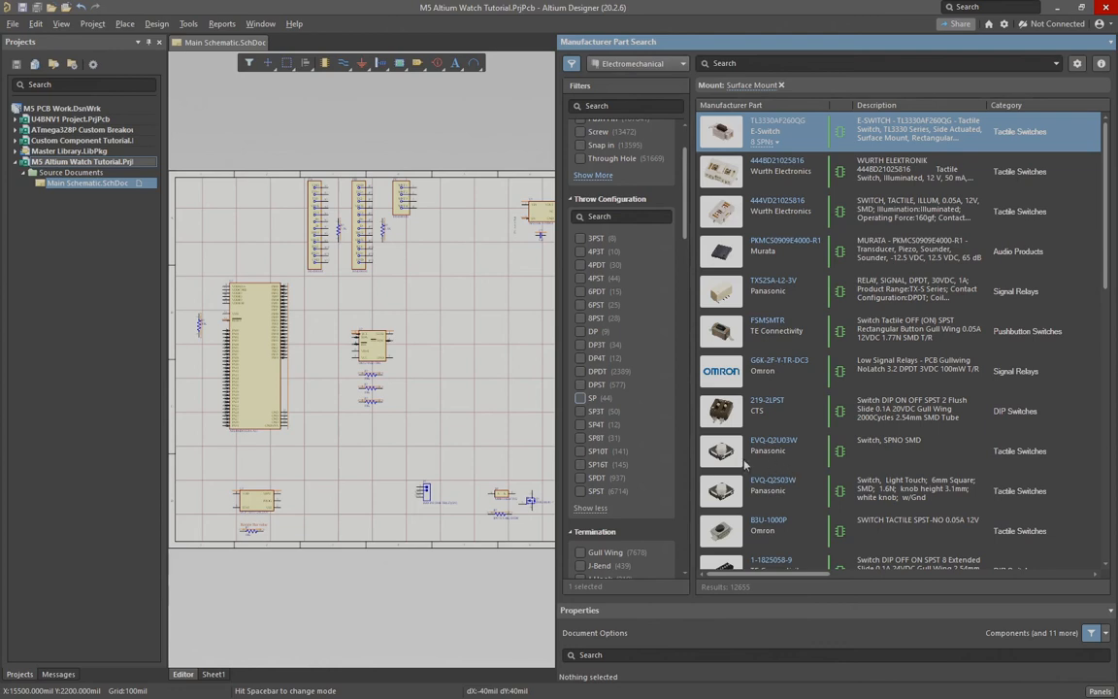
{"action": "left_click", "coordinate": [580, 398]}
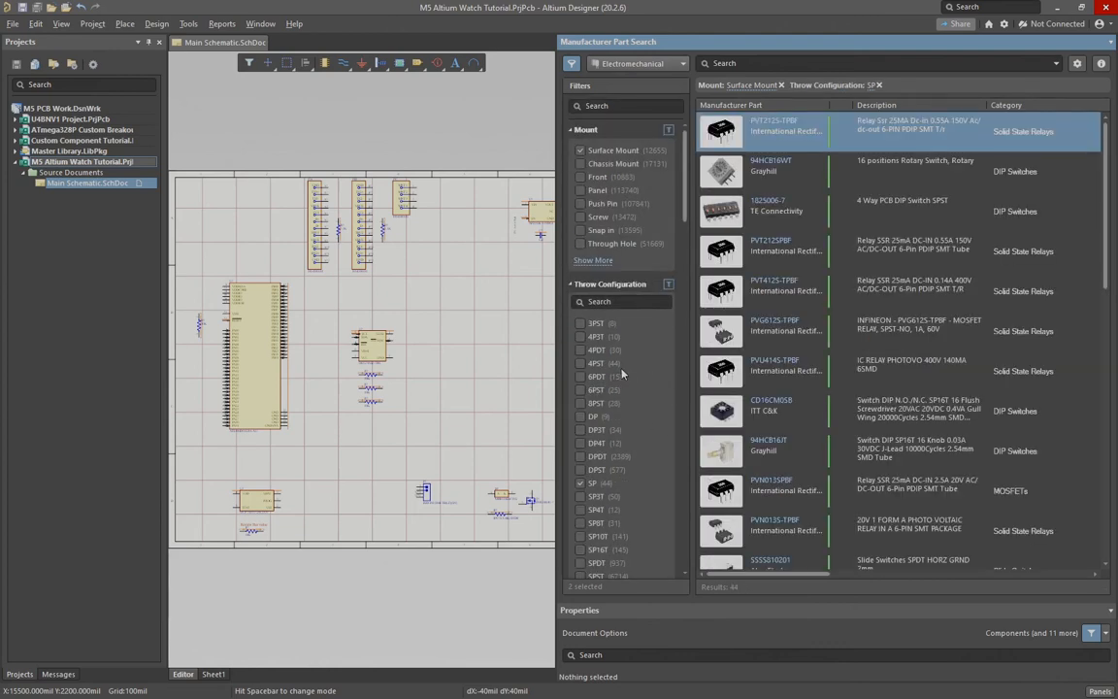
{"action": "scroll", "coordinate": [578, 493], "scroll_direction": "down", "scroll_amount": 1}
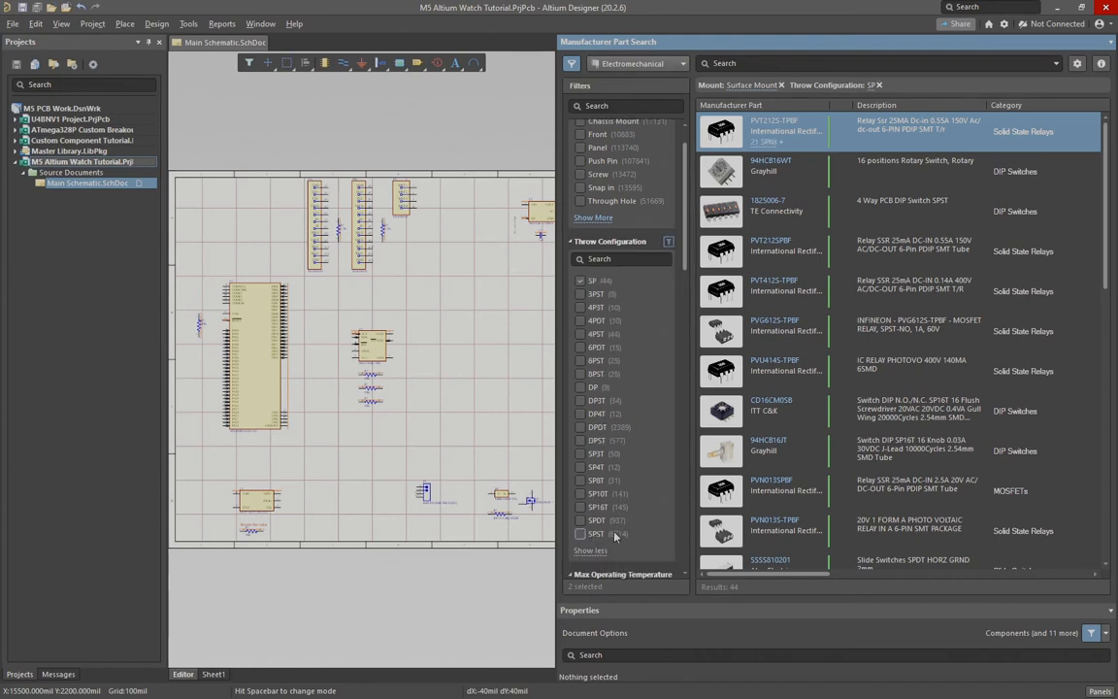
{"action": "left_click", "coordinate": [583, 534]}
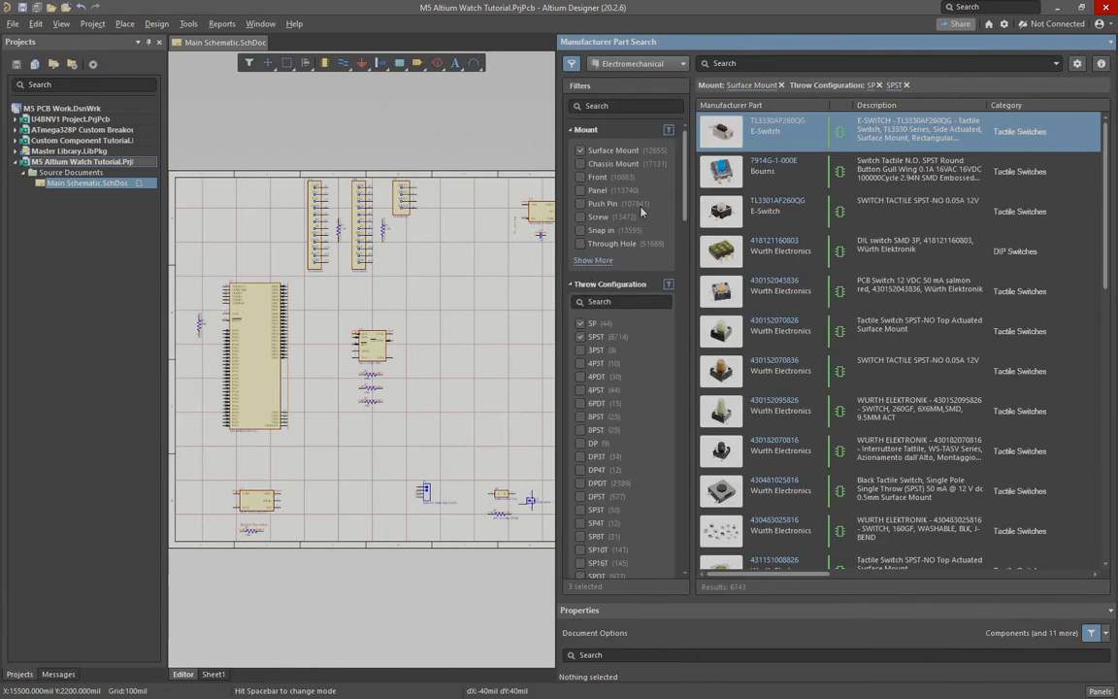
Step: Filter the electromechanical parts by the SMD/SMT case/package
{"action": "scroll", "coordinate": [631, 211], "scroll_direction": "down", "scroll_amount": 2}
{"action": "scroll", "coordinate": [624, 210], "scroll_direction": "down", "scroll_amount": 9}
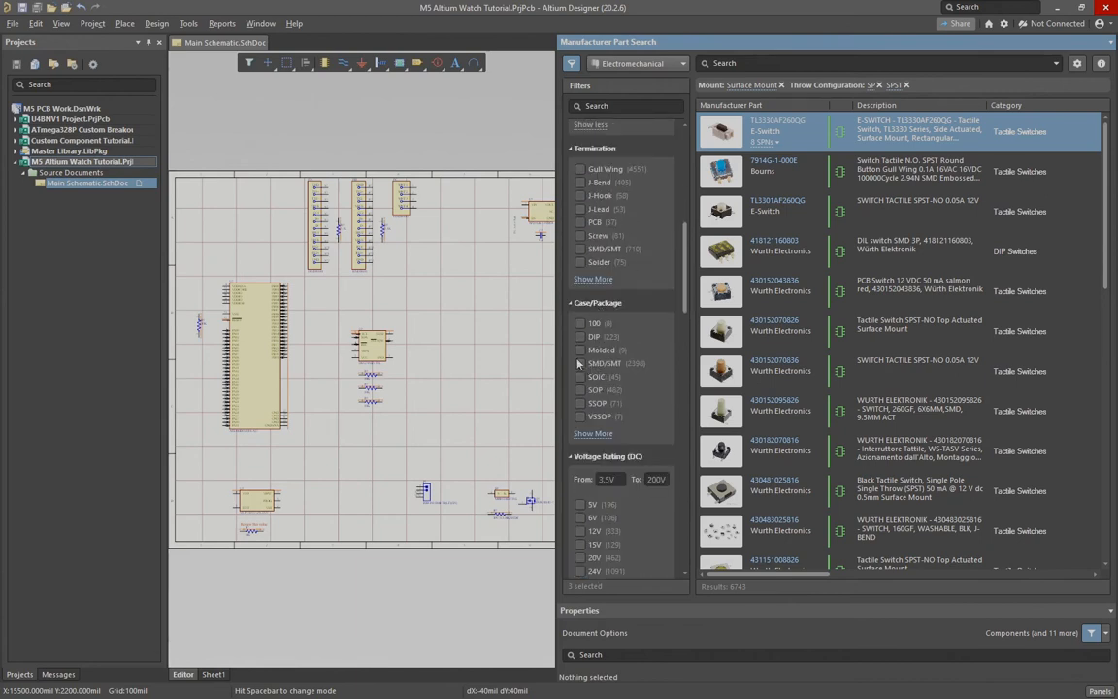
{"action": "left_click", "coordinate": [666, 366]}
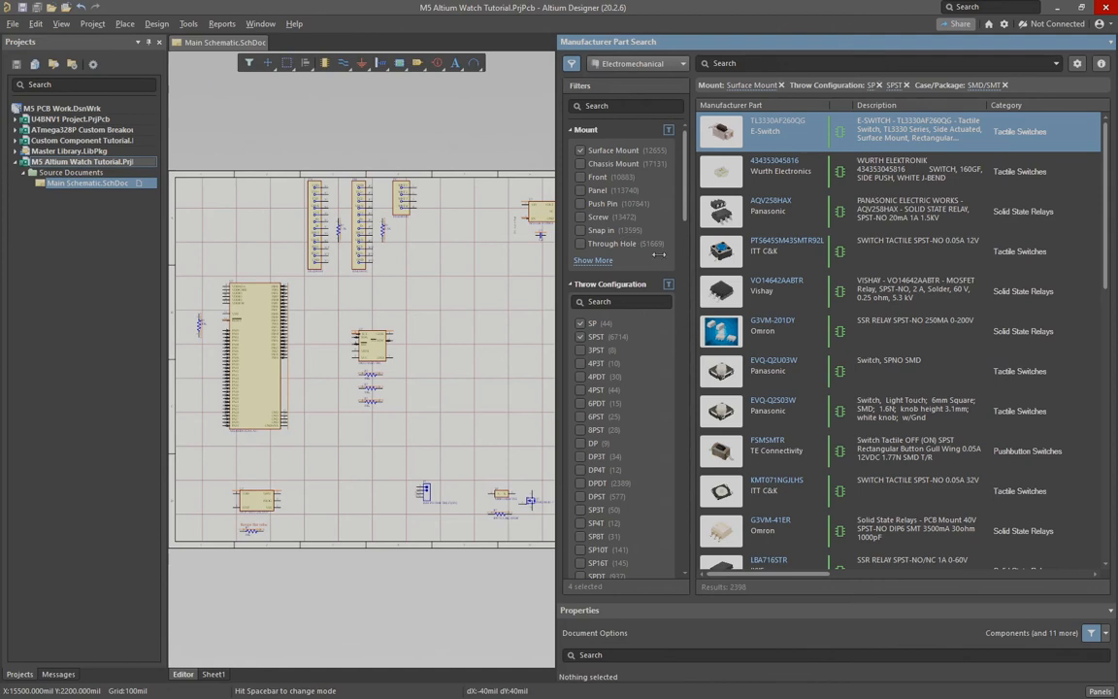
Step: Look through the remaining filter categories and the filtered part list for a right-angle button
{"action": "scroll", "coordinate": [669, 215], "scroll_direction": "down", "scroll_amount": 1}
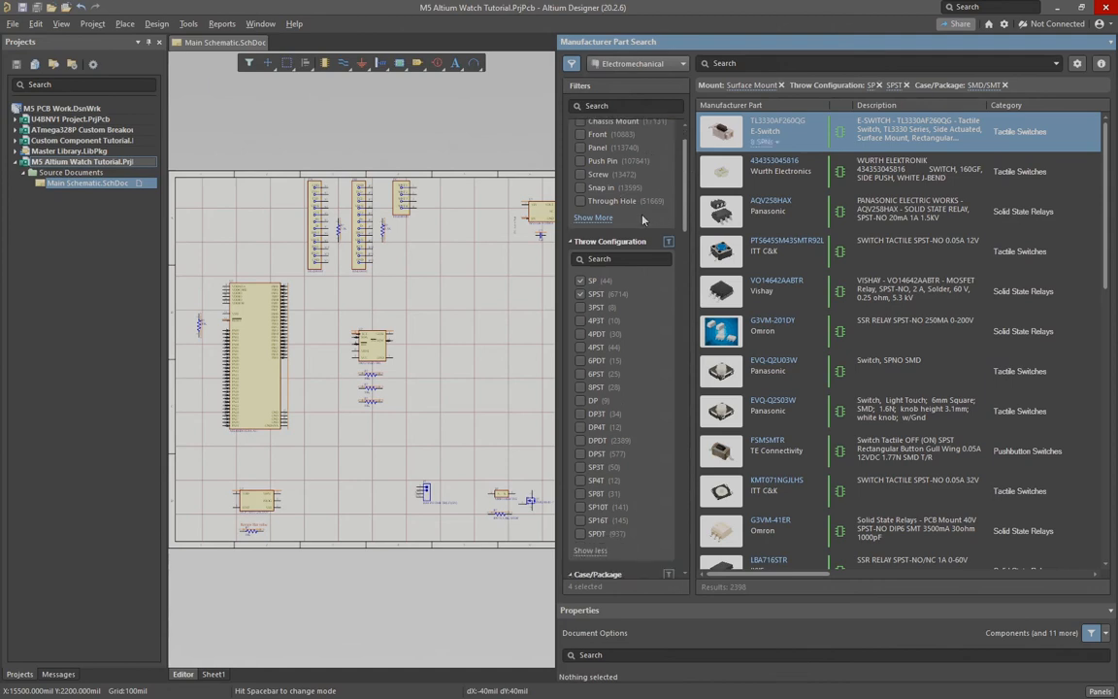
{"action": "scroll", "coordinate": [642, 220], "scroll_direction": "down", "scroll_amount": 4}
{"action": "scroll", "coordinate": [641, 220], "scroll_direction": "down", "scroll_amount": 5}
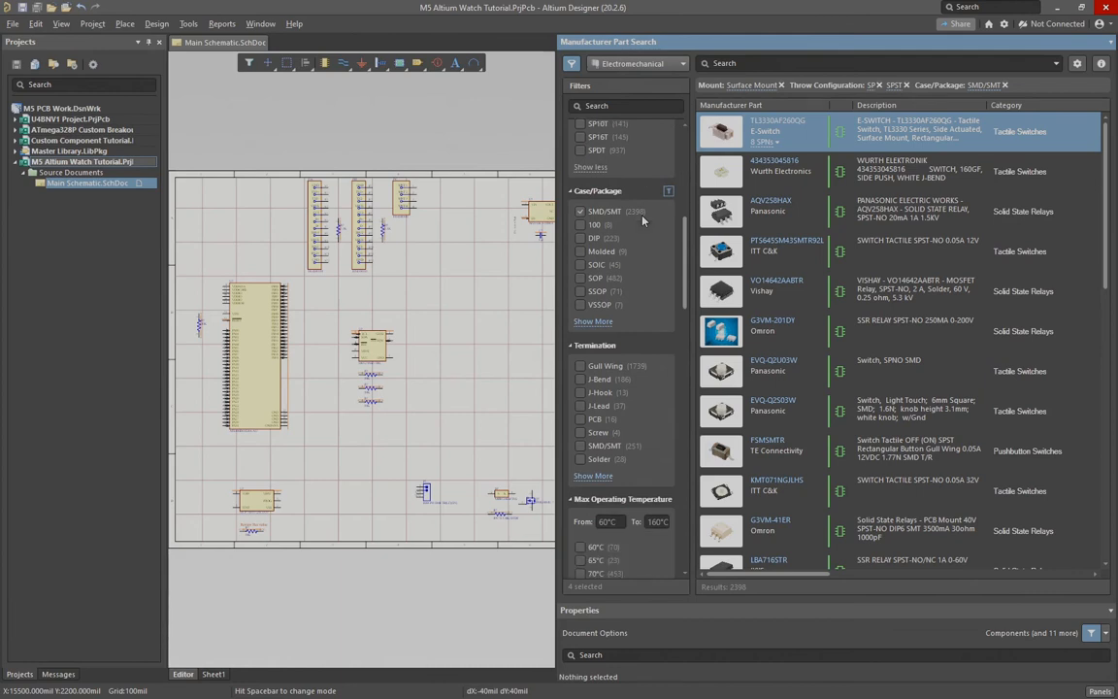
{"action": "scroll", "coordinate": [641, 220], "scroll_direction": "down", "scroll_amount": 4}
{"action": "scroll", "coordinate": [609, 275], "scroll_direction": "down", "scroll_amount": 8}
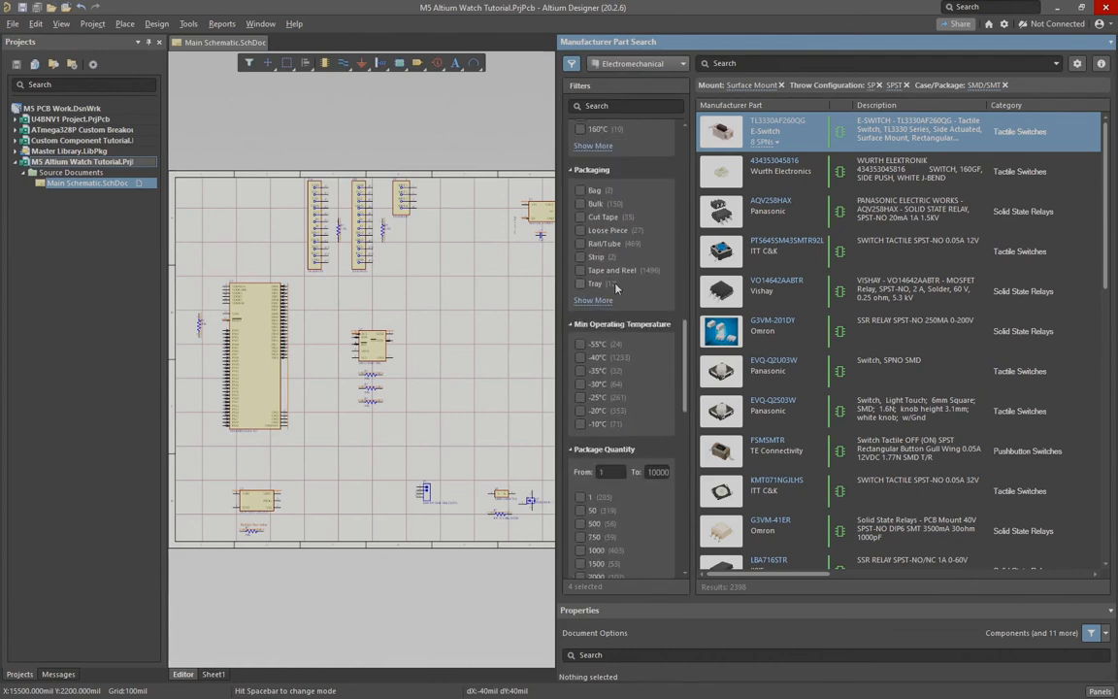
{"action": "scroll", "coordinate": [615, 288], "scroll_direction": "down", "scroll_amount": 6}
{"action": "scroll", "coordinate": [614, 287], "scroll_direction": "down", "scroll_amount": 10}
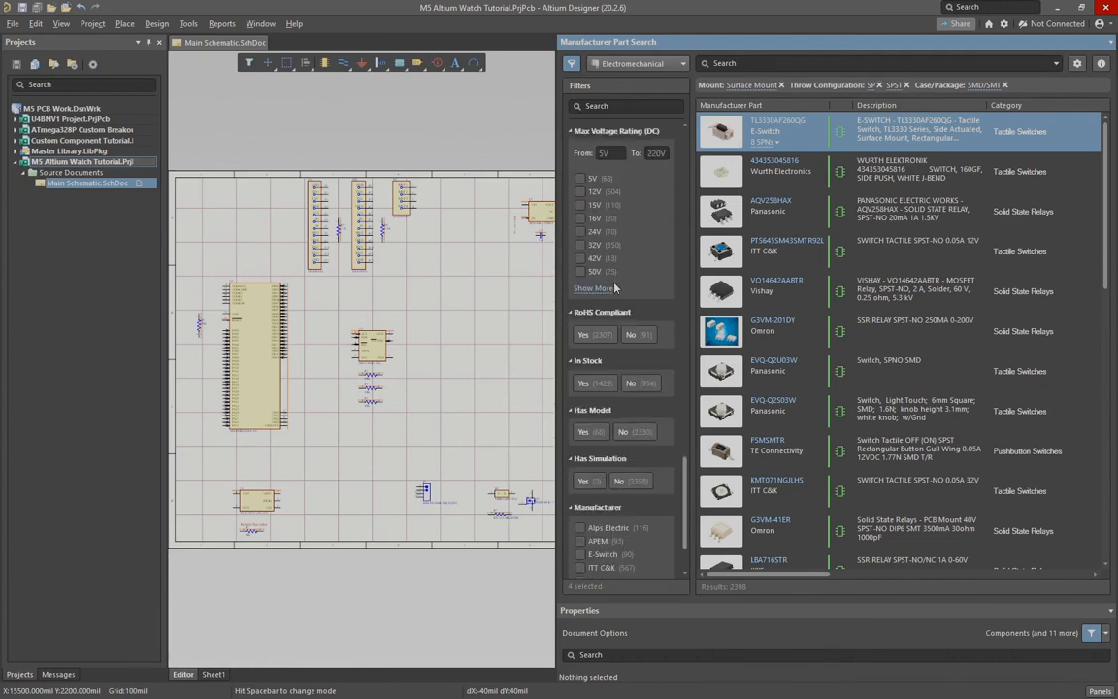
{"action": "scroll", "coordinate": [614, 287], "scroll_direction": "down", "scroll_amount": 2}
{"action": "scroll", "coordinate": [615, 288], "scroll_direction": "up", "scroll_amount": 18}
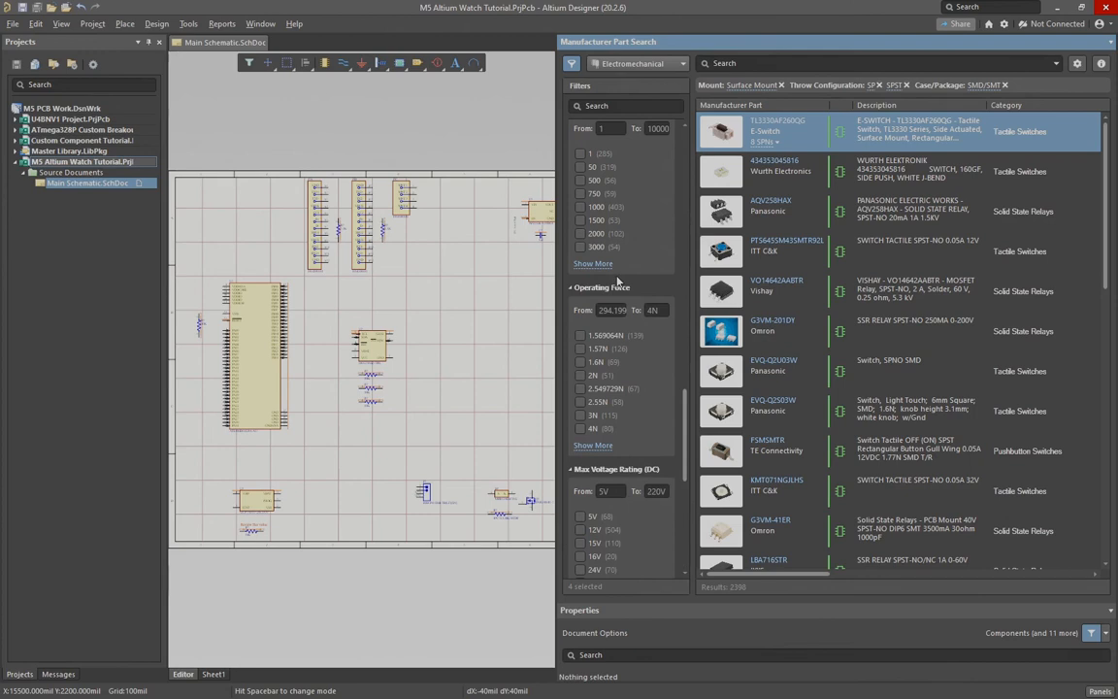
{"action": "scroll", "coordinate": [617, 280], "scroll_direction": "up", "scroll_amount": 10}
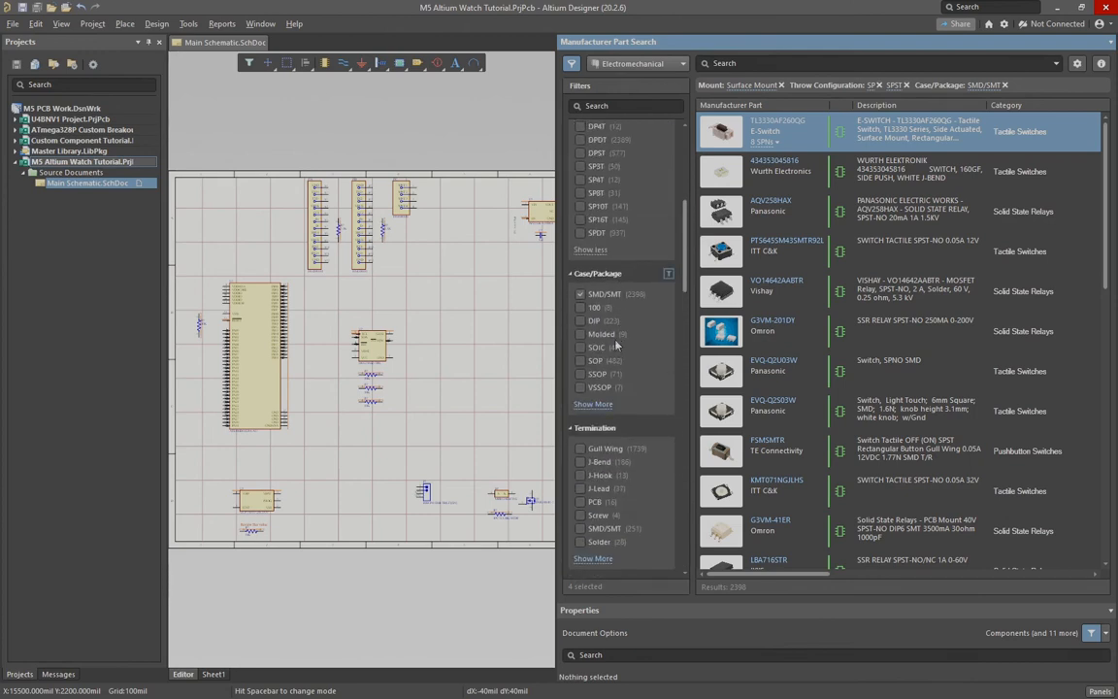
{"action": "scroll", "coordinate": [618, 348], "scroll_direction": "up", "scroll_amount": 8}
{"action": "scroll", "coordinate": [814, 308], "scroll_direction": "down", "scroll_amount": 15}
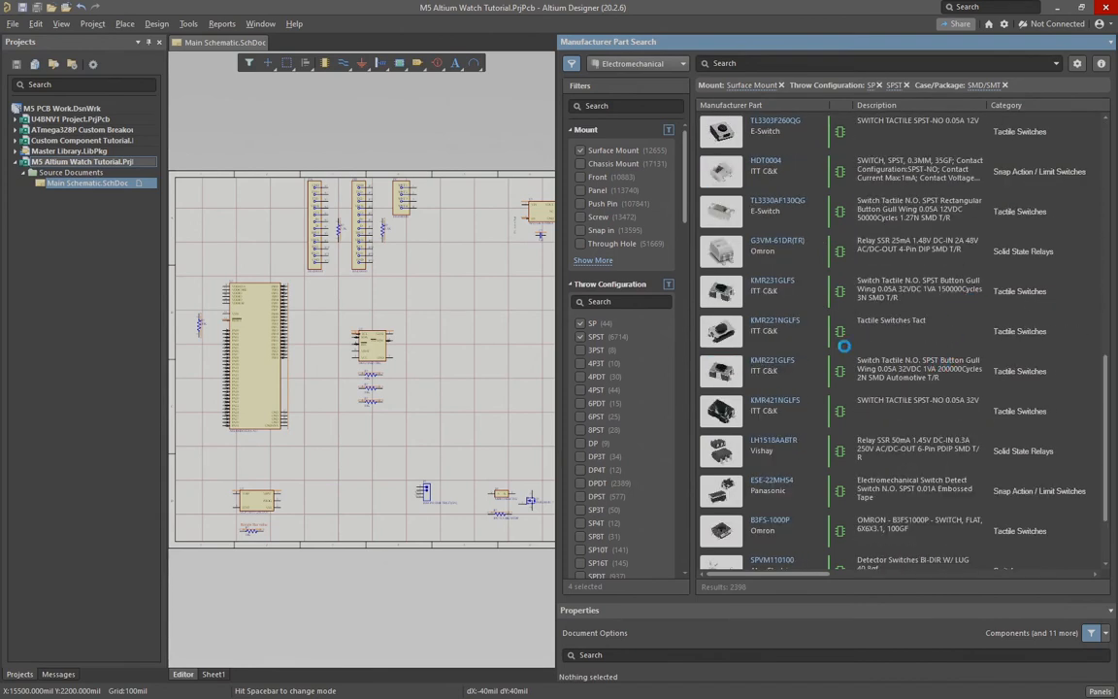
{"action": "scroll", "coordinate": [869, 307], "scroll_direction": "down", "scroll_amount": 3}
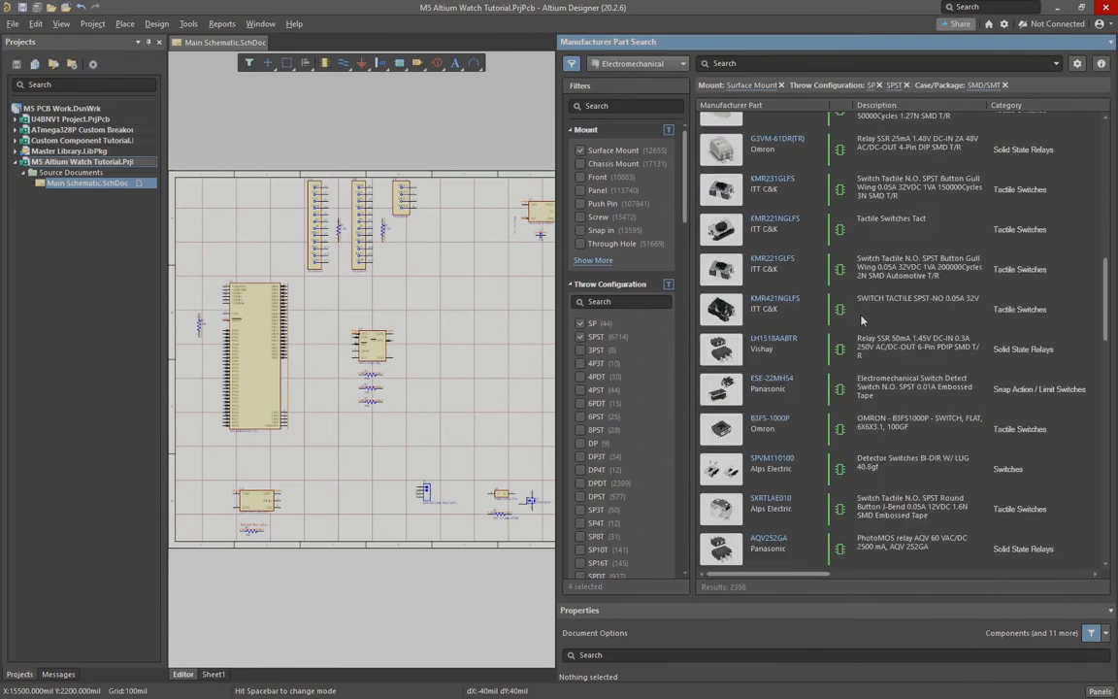
Step: Search the filtered electromechanical parts for "right angle"
{"action": "left_click", "coordinate": [755, 62]}
{"action": "type", "text": "right angle"}
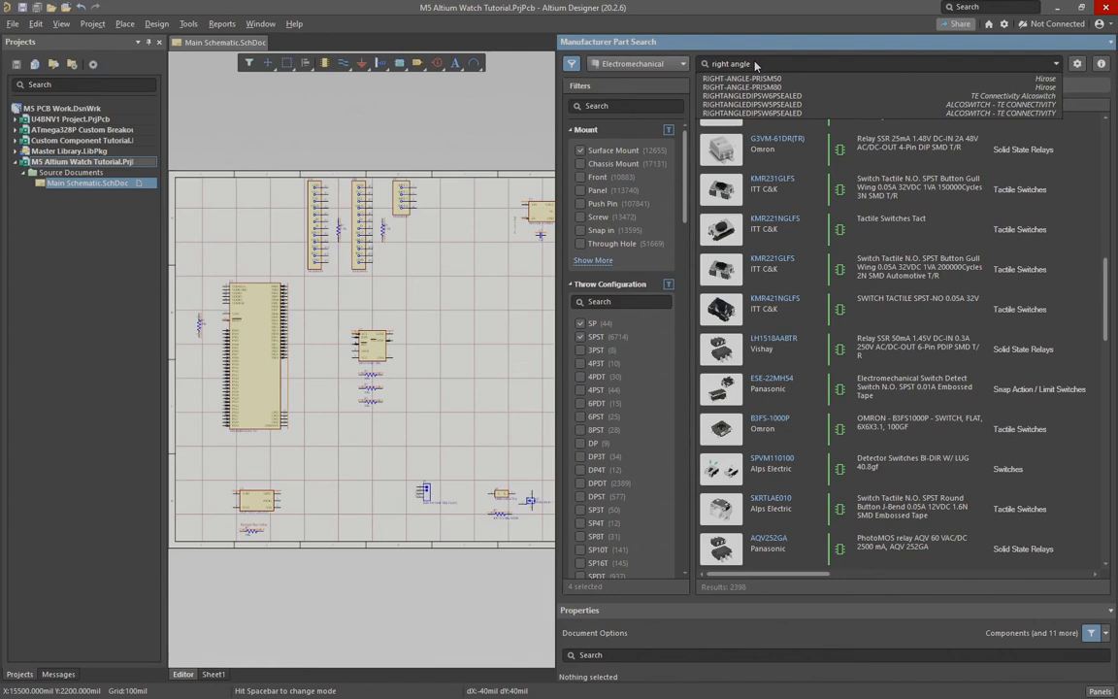
{"action": "key", "text": "Return"}
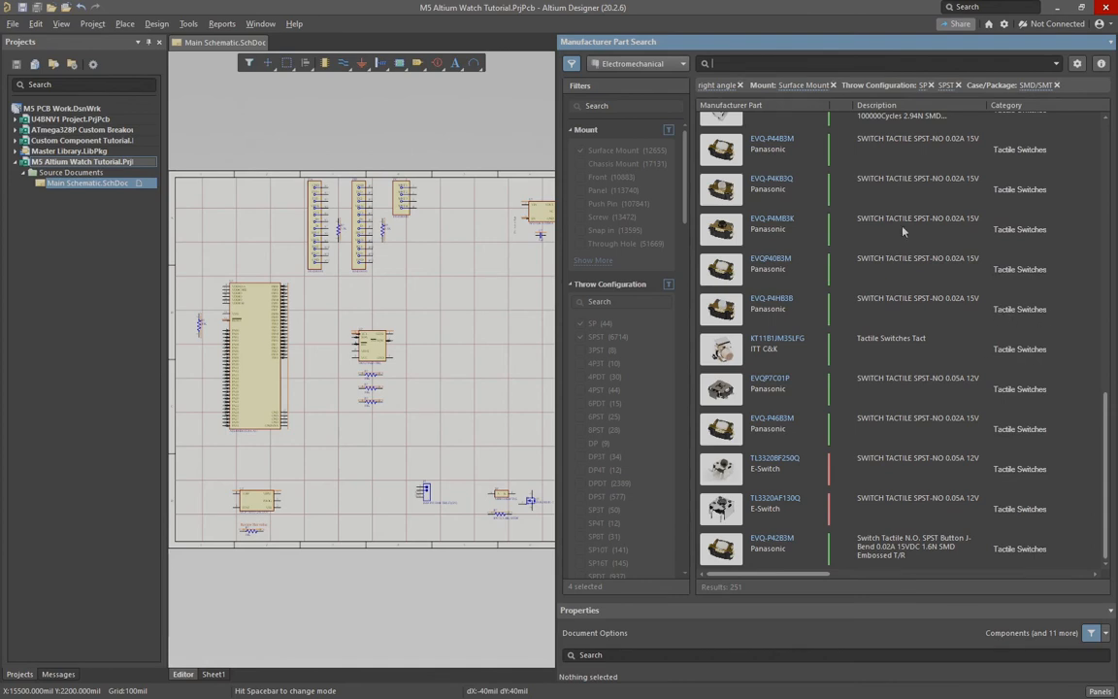
{"action": "scroll", "coordinate": [1022, 178], "scroll_direction": "up", "scroll_amount": 2}
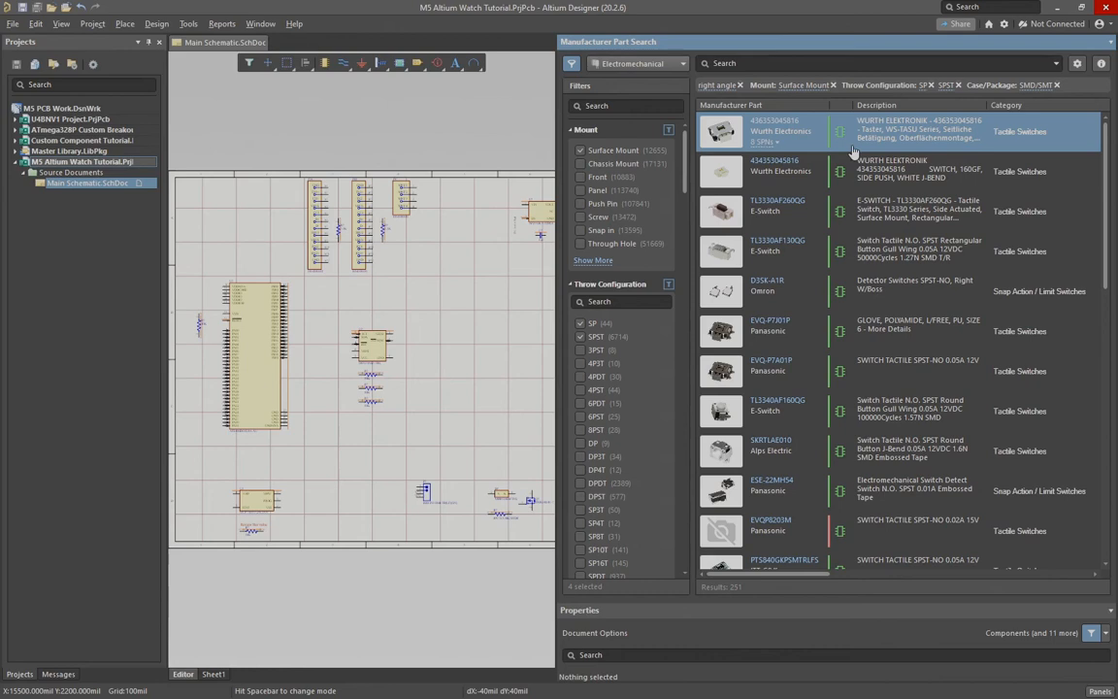
{"action": "left_click", "coordinate": [765, 141]}
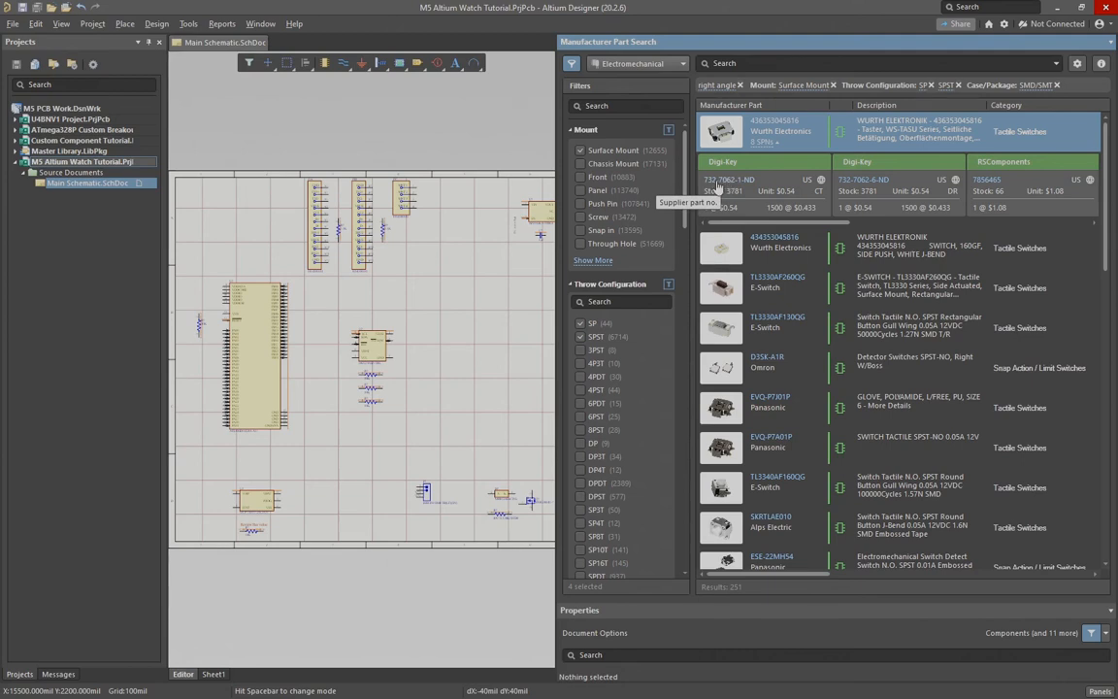
{"action": "left_click", "coordinate": [781, 263]}
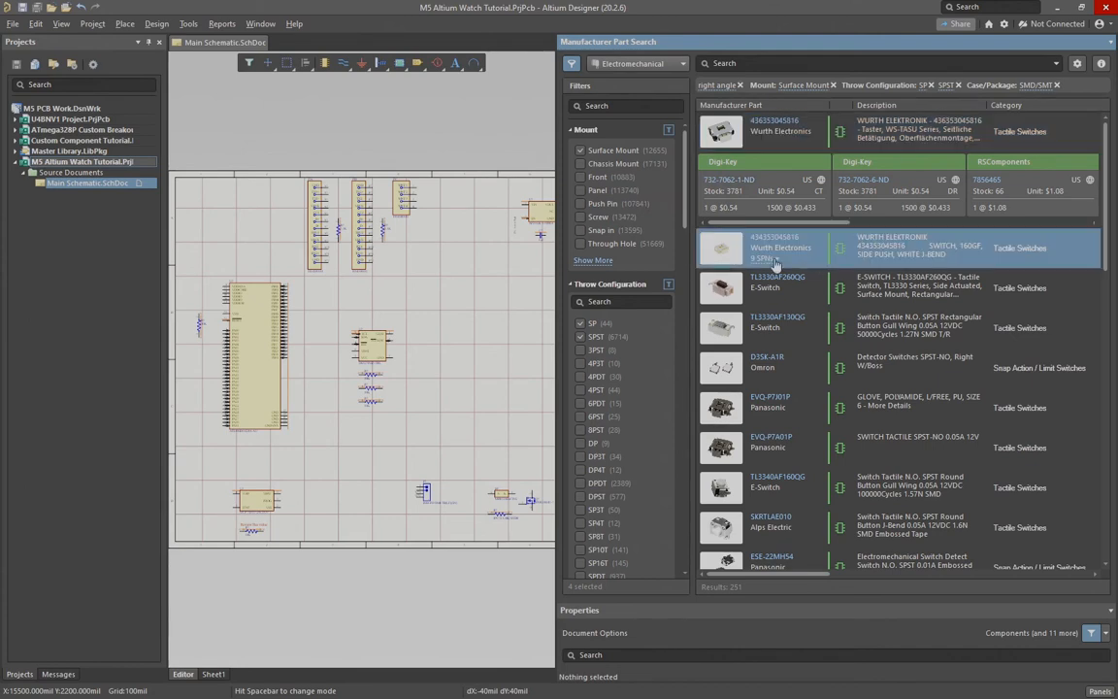
{"action": "left_click", "coordinate": [776, 260]}
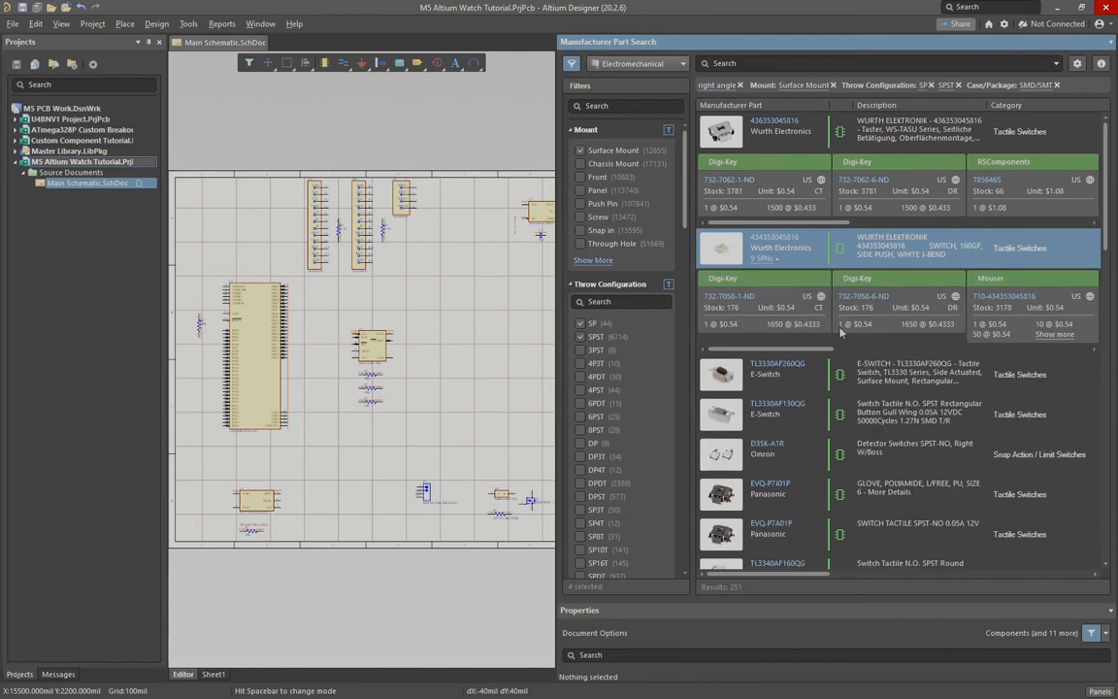
{"action": "left_click", "coordinate": [806, 381]}
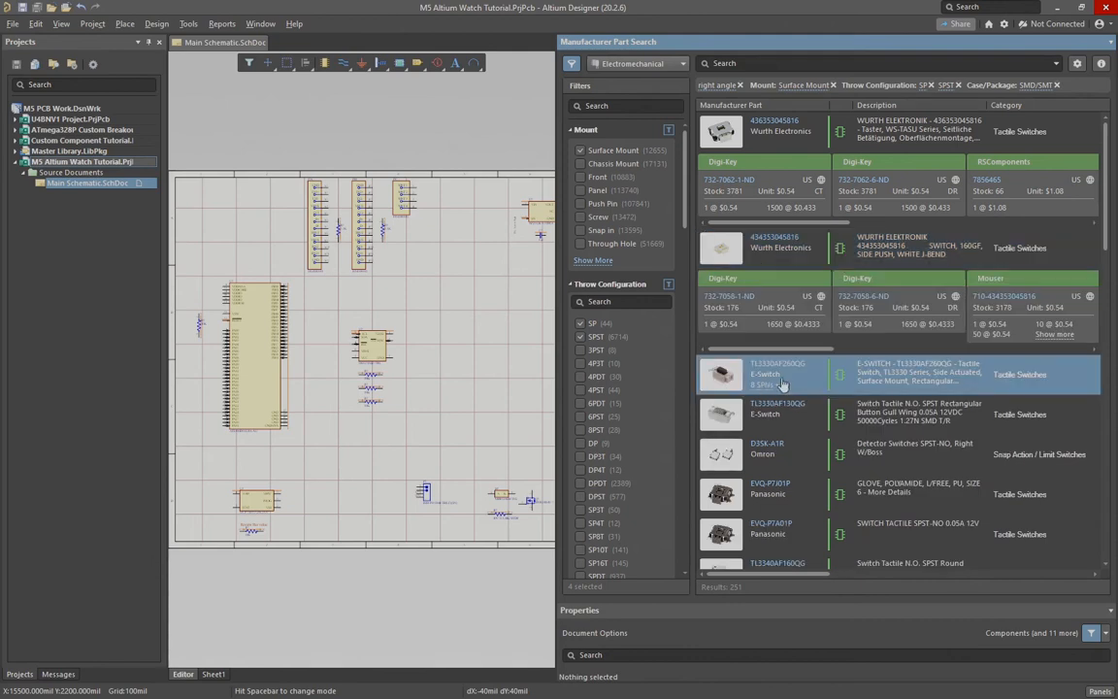
{"action": "left_click", "coordinate": [782, 385]}
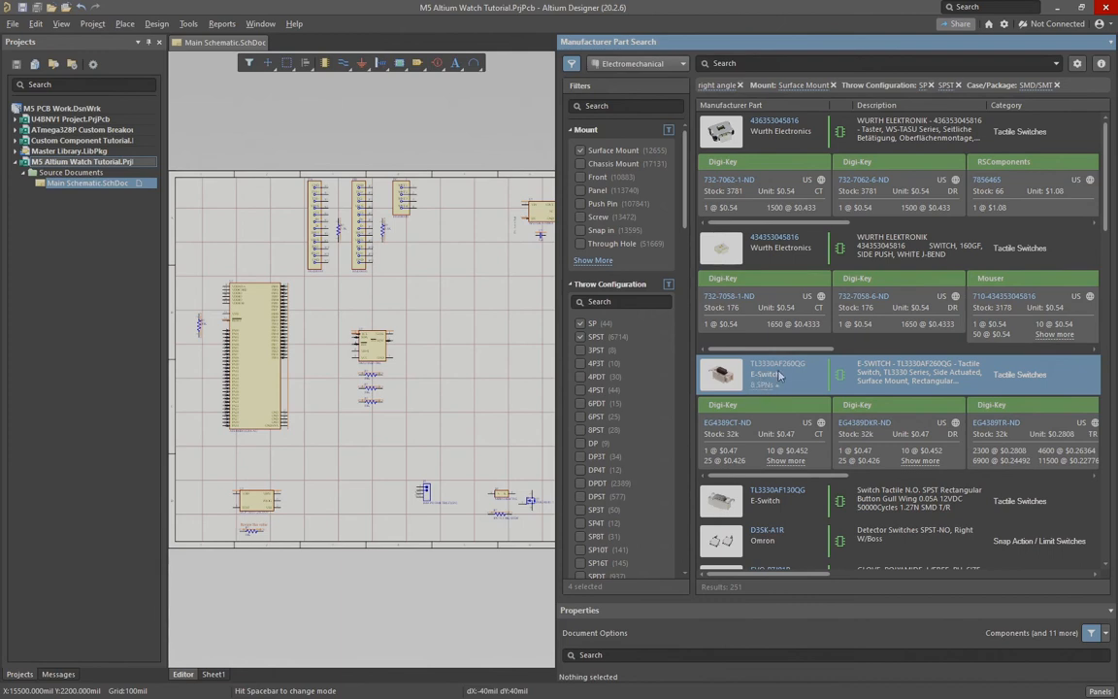
{"action": "scroll", "coordinate": [779, 375], "scroll_direction": "down", "scroll_amount": 3}
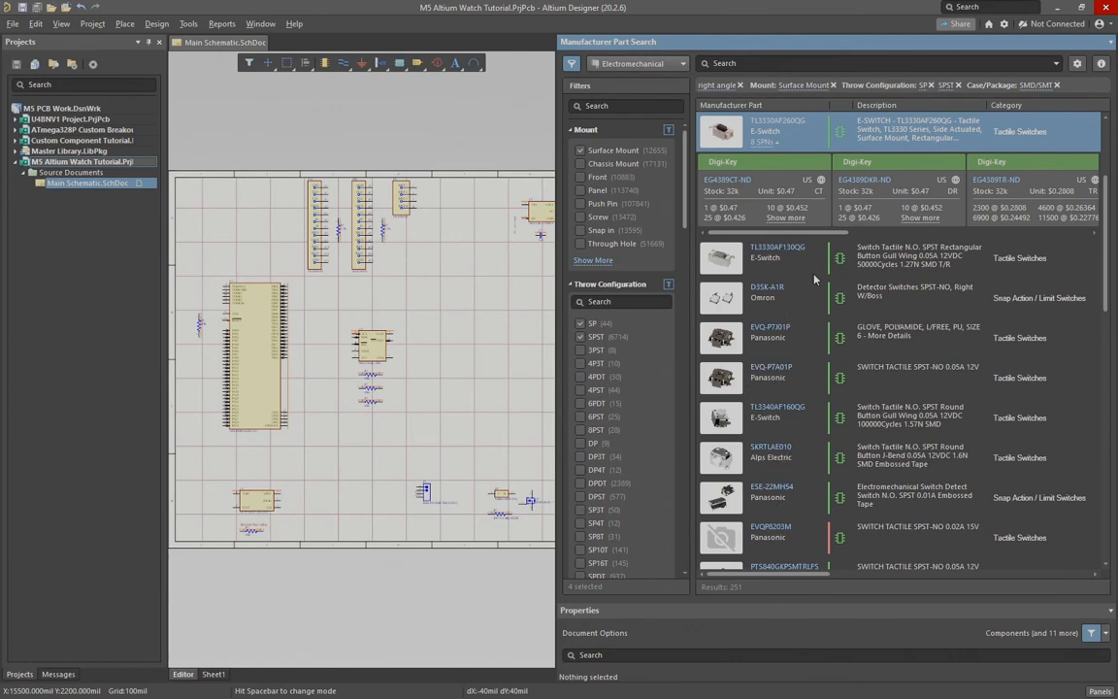
{"action": "scroll", "coordinate": [814, 271], "scroll_direction": "up", "scroll_amount": 3}
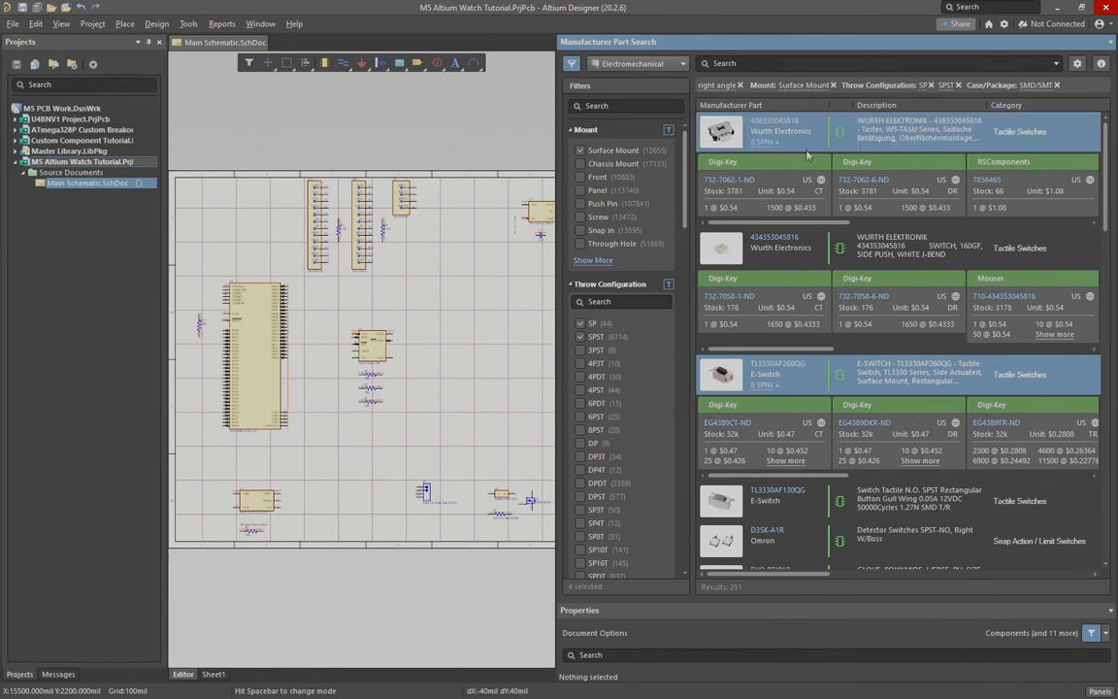
{"action": "left_click", "coordinate": [805, 146]}
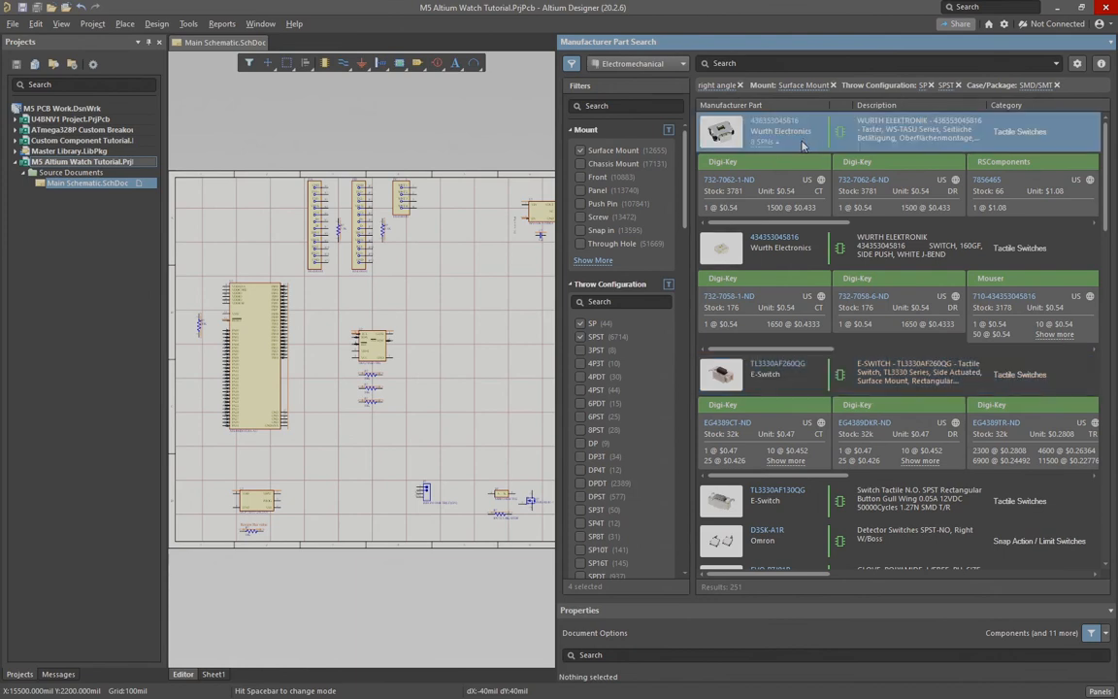
{"action": "right_click", "coordinate": [802, 146]}
{"action": "left_click", "coordinate": [644, 137]}
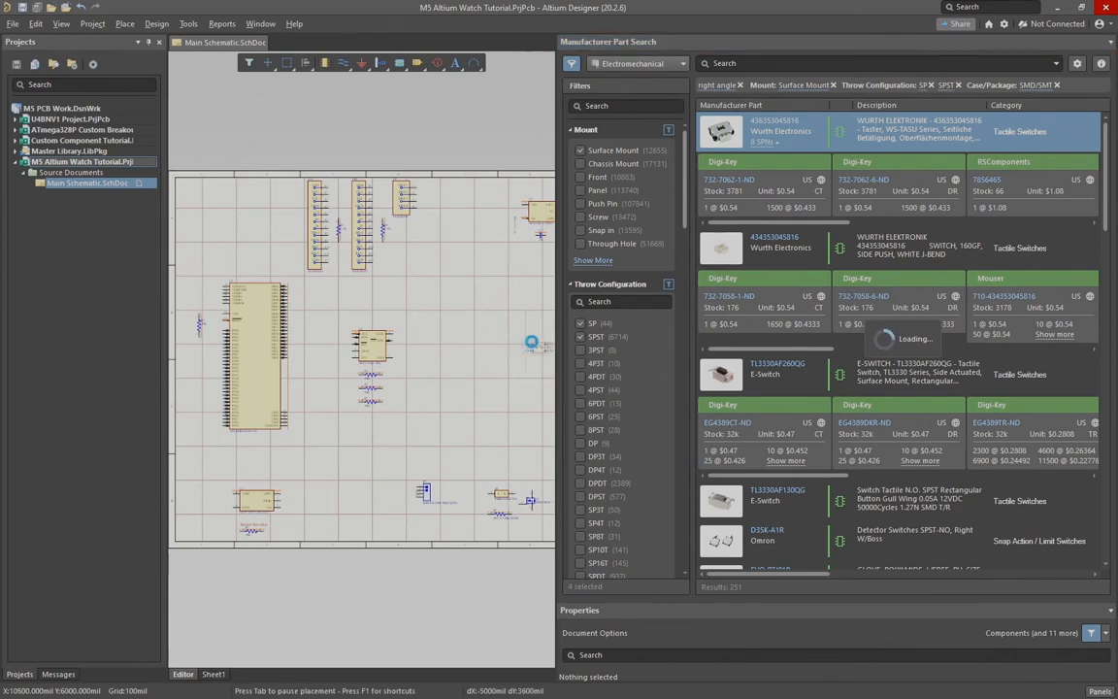
{"action": "left_click", "coordinate": [484, 301]}
{"action": "scroll", "coordinate": [533, 316], "scroll_direction": "up", "scroll_amount": 3, "text": "ctrl"}
{"action": "scroll", "coordinate": [250, 312], "scroll_direction": "up", "scroll_amount": 5, "text": "ctrl"}
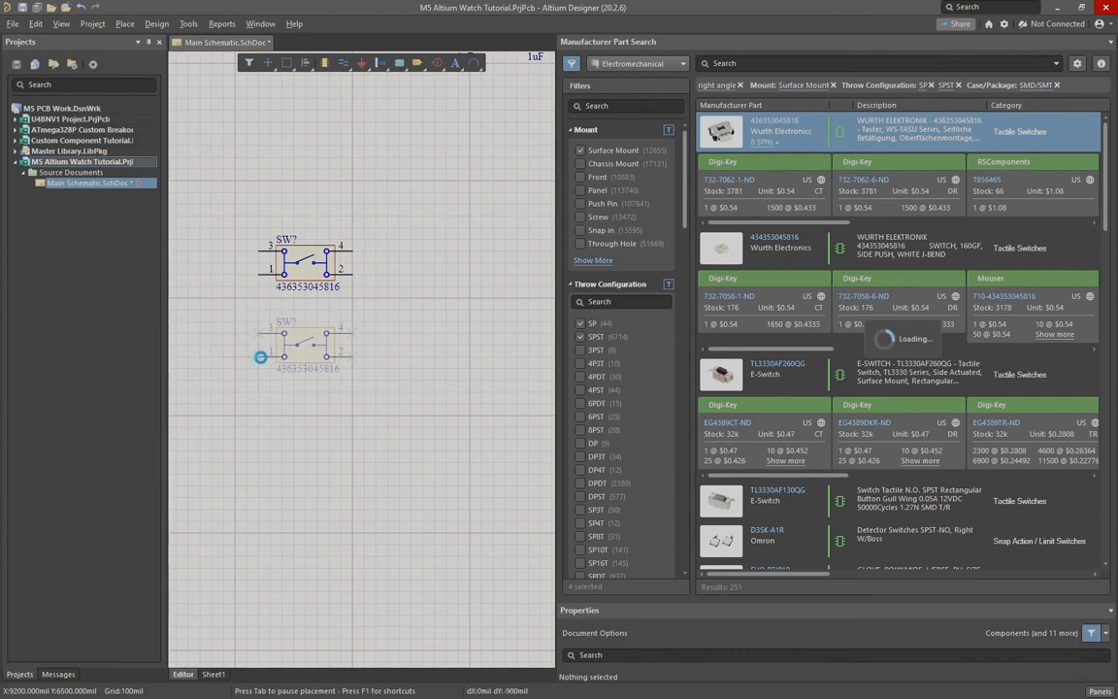
{"action": "left_click", "coordinate": [260, 357]}
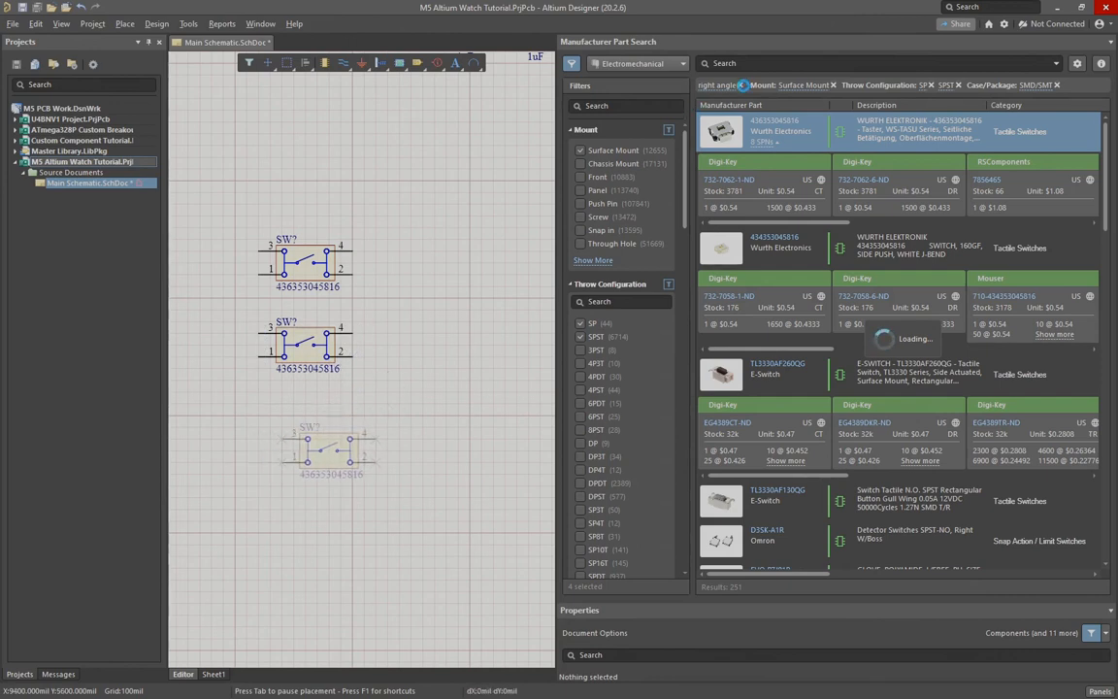
{"action": "key", "text": "Escape"}
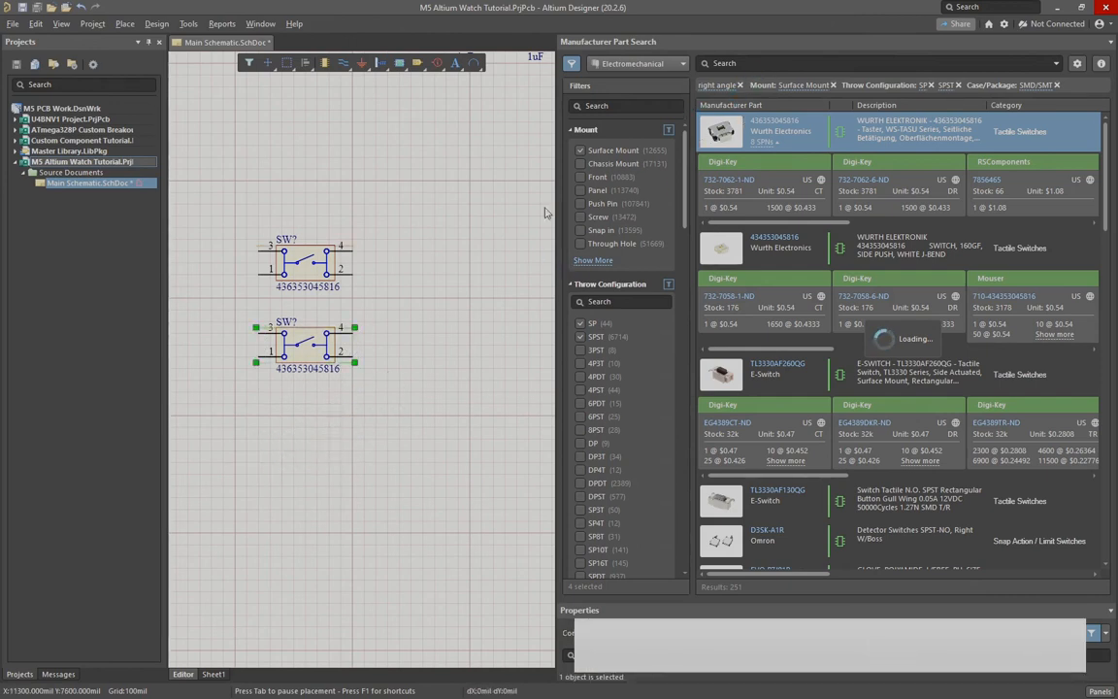
Step: Remove the "right angle" term from the part search and deselect the placed switch
{"action": "left_click", "coordinate": [644, 243]}
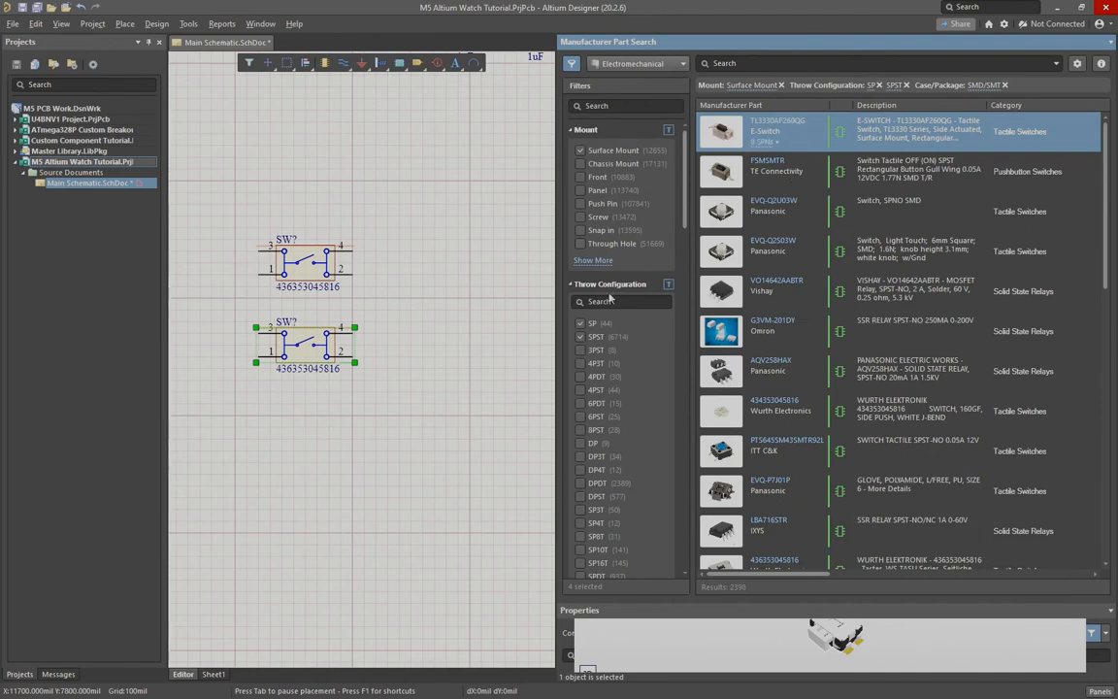
{"action": "scroll", "coordinate": [448, 363], "scroll_direction": "down", "scroll_amount": 4, "text": "ctrl"}
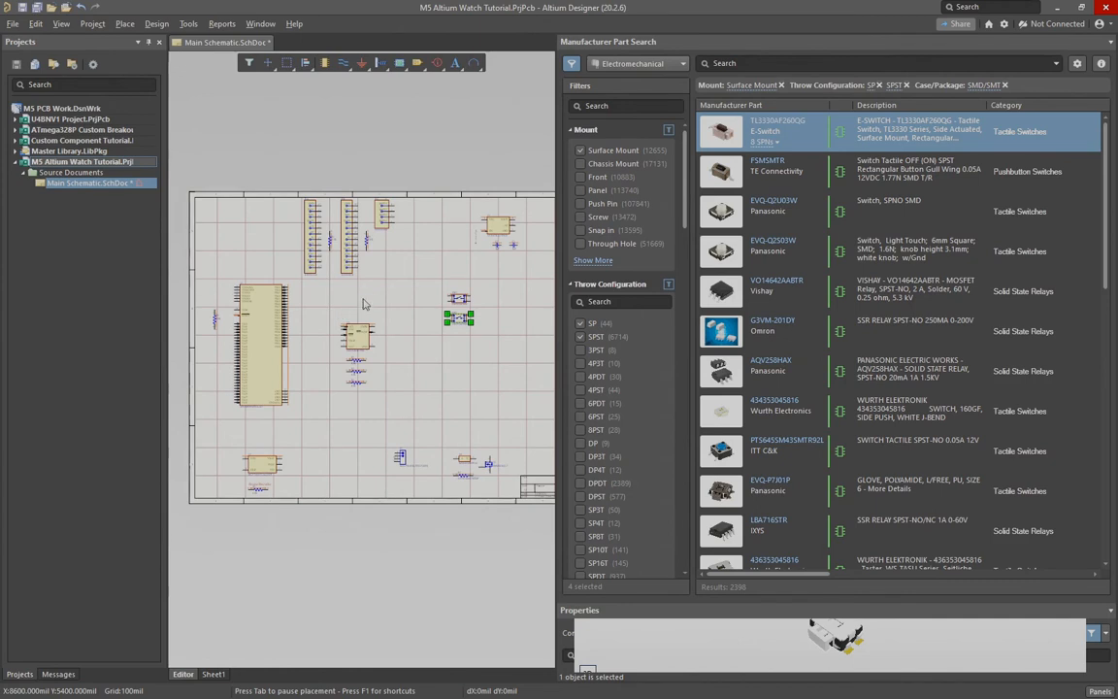
{"action": "left_click", "coordinate": [430, 289]}
{"action": "scroll", "coordinate": [224, 296], "scroll_direction": "up", "scroll_amount": 8, "text": "ctrl"}
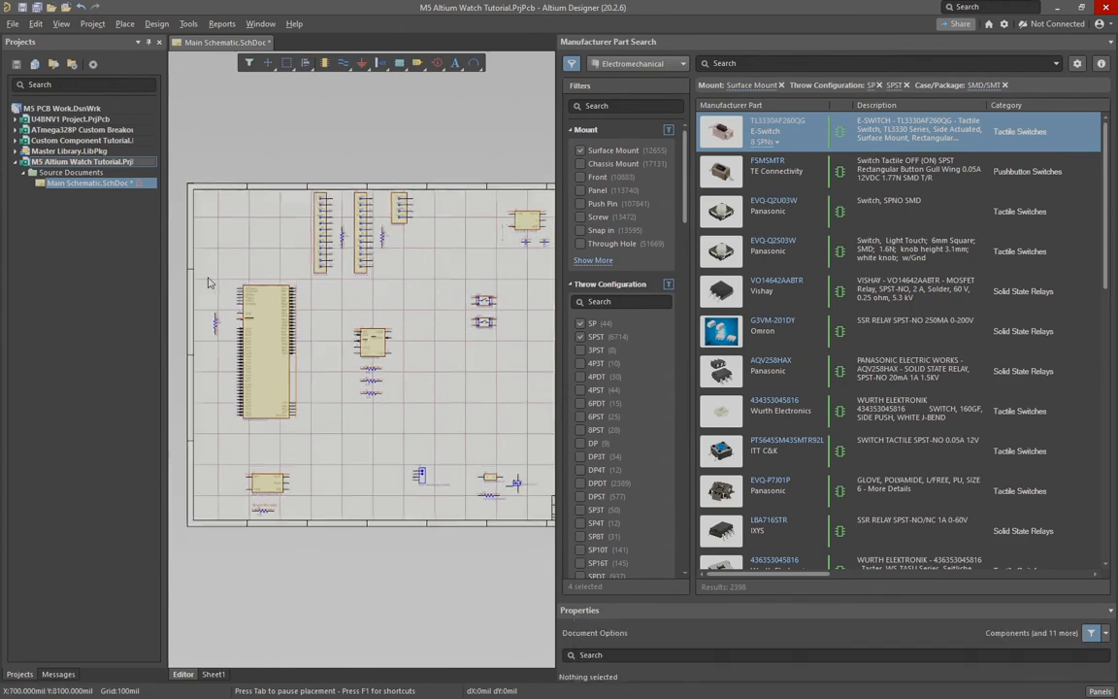
{"action": "right_click_drag", "start_coordinate": [292, 204], "coordinate": [293, 202]}
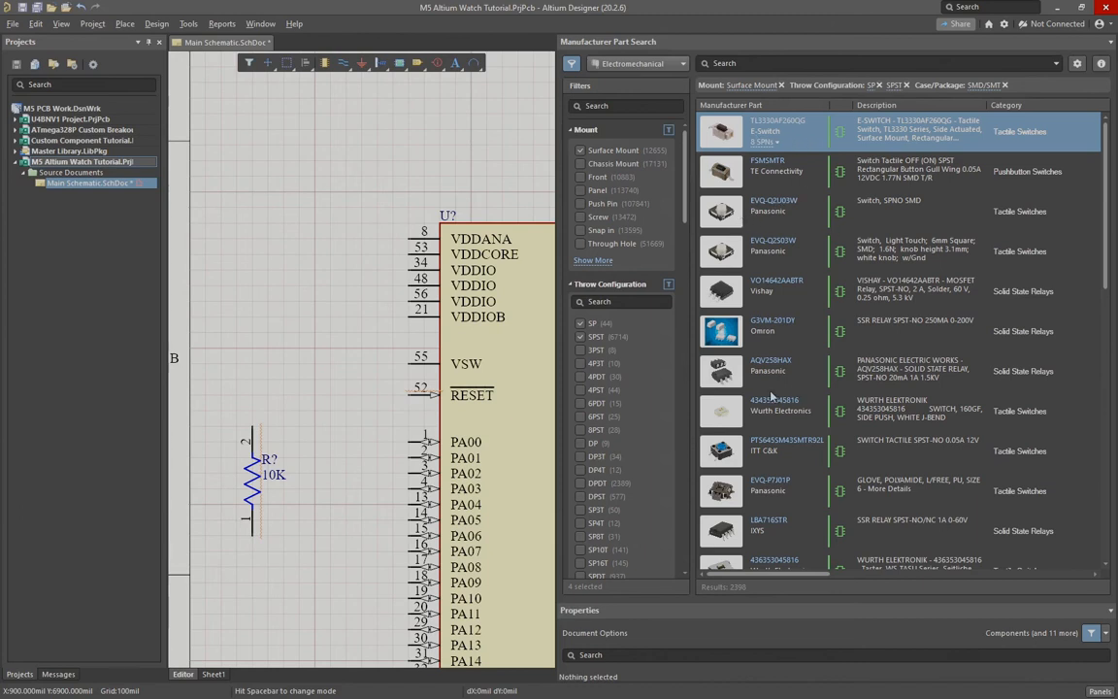
Step: Browse the surface-mount switches again and select the Panasonic EVQ-Q2U03W tactile switch
{"action": "scroll", "coordinate": [815, 205], "scroll_direction": "down", "scroll_amount": 3}
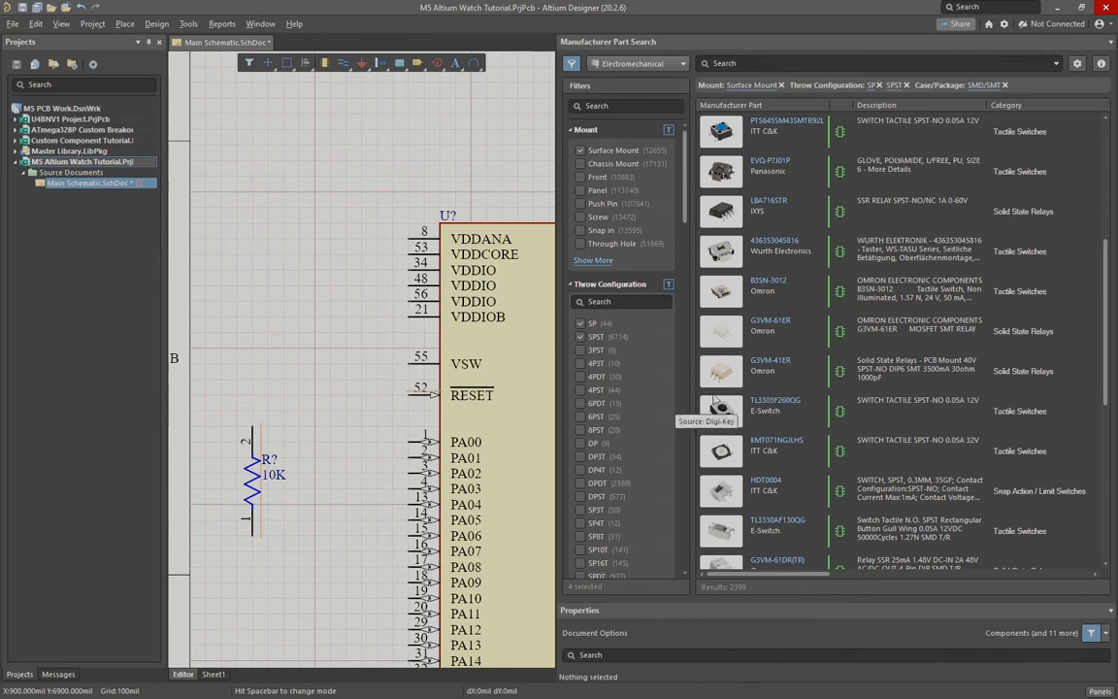
{"action": "scroll", "coordinate": [815, 366], "scroll_direction": "up", "scroll_amount": 2}
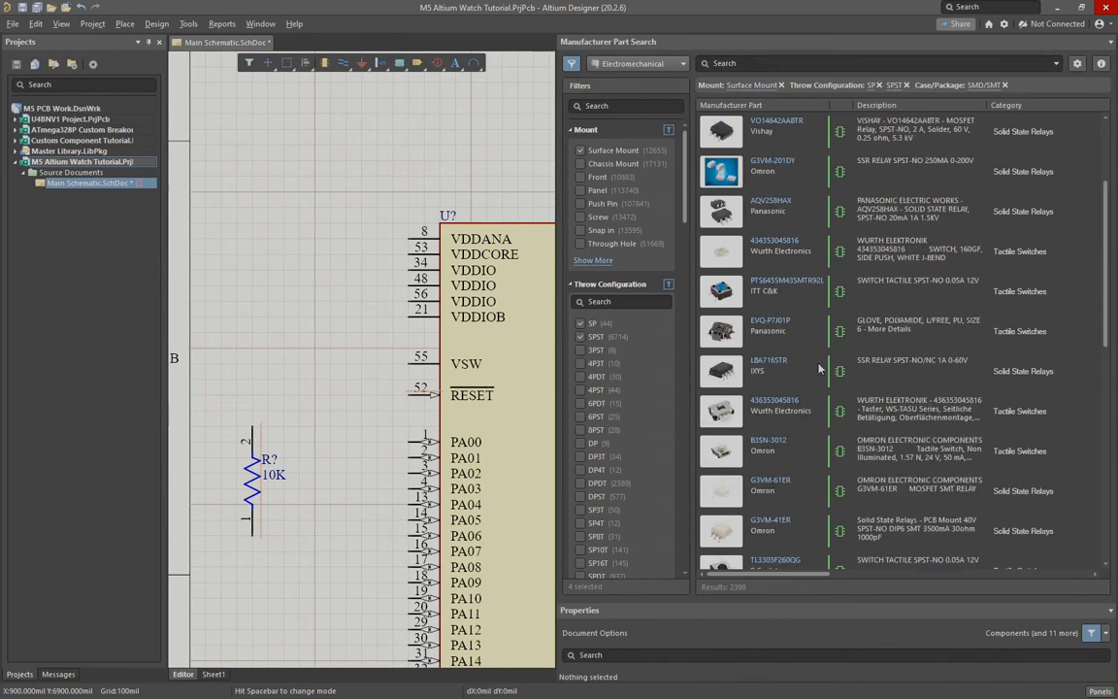
{"action": "scroll", "coordinate": [777, 354], "scroll_direction": "up", "scroll_amount": 2}
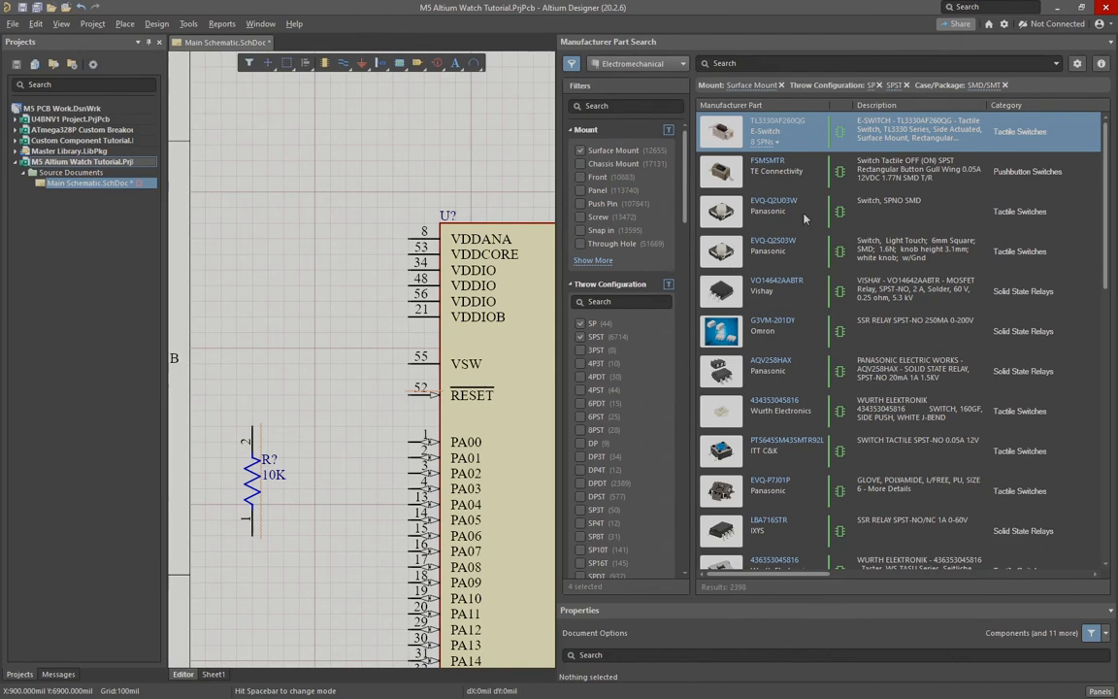
{"action": "left_click", "coordinate": [736, 220]}
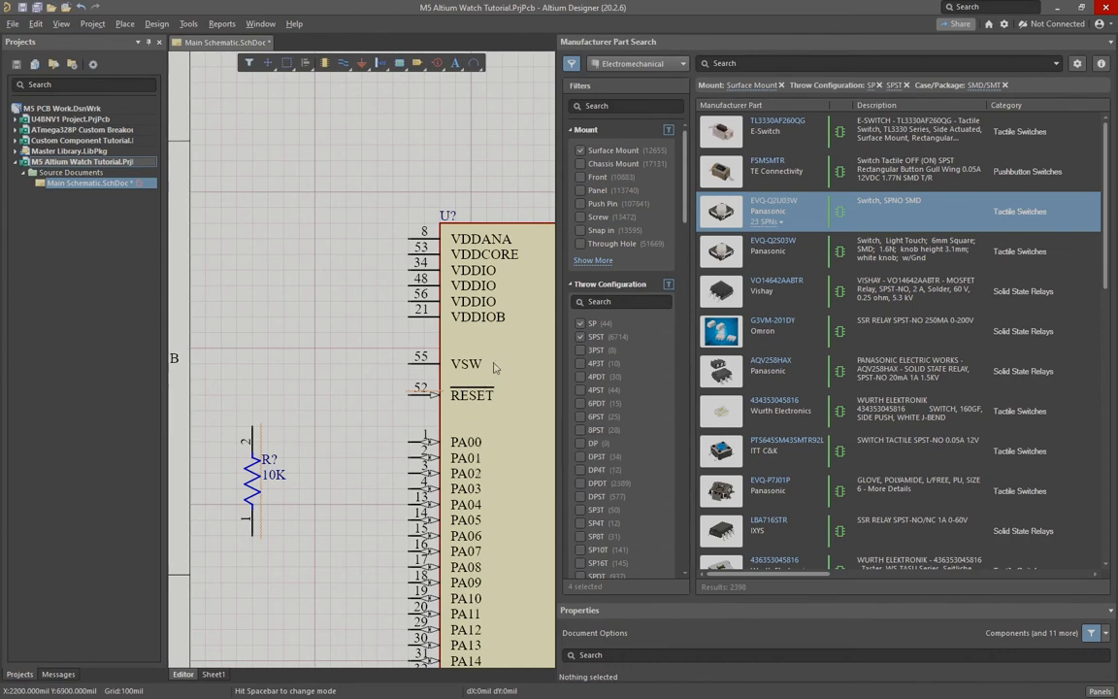
Step: Clear the Surface Mount, SP, SPST and SMD/SMT filters and narrow the part search area to enlarge the schematic view
{"action": "left_click_drag", "start_coordinate": [556, 131], "coordinate": [593, 128]}
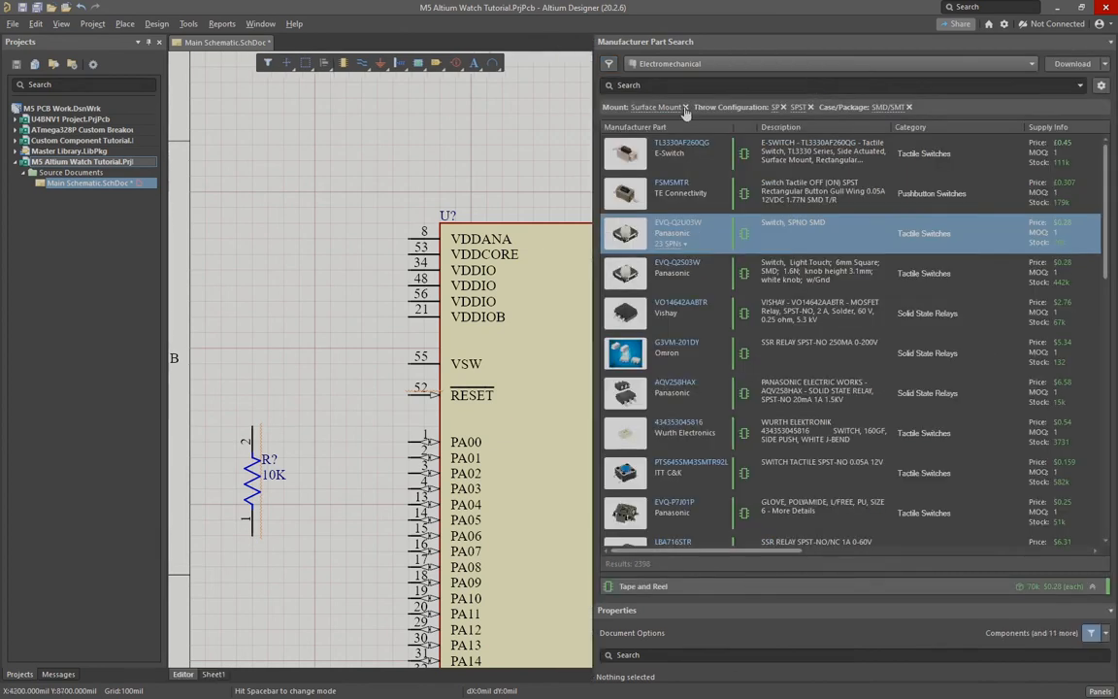
{"action": "left_click", "coordinate": [685, 108]}
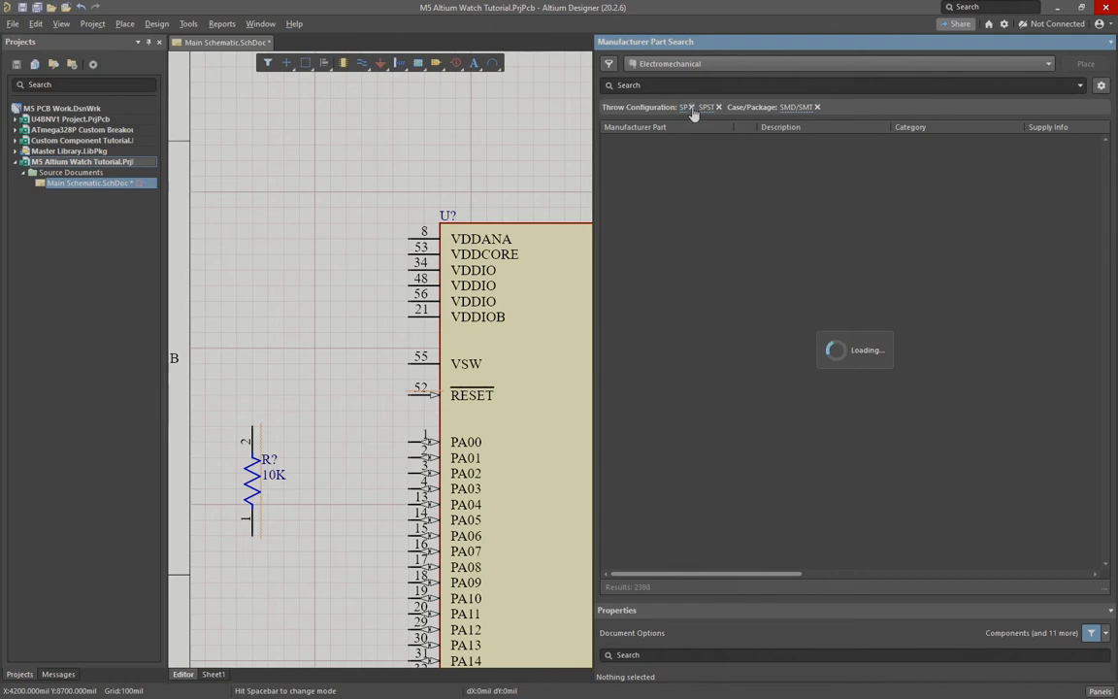
{"action": "left_click", "coordinate": [691, 108]}
{"action": "left_click", "coordinate": [699, 108]}
{"action": "left_click", "coordinate": [693, 107]}
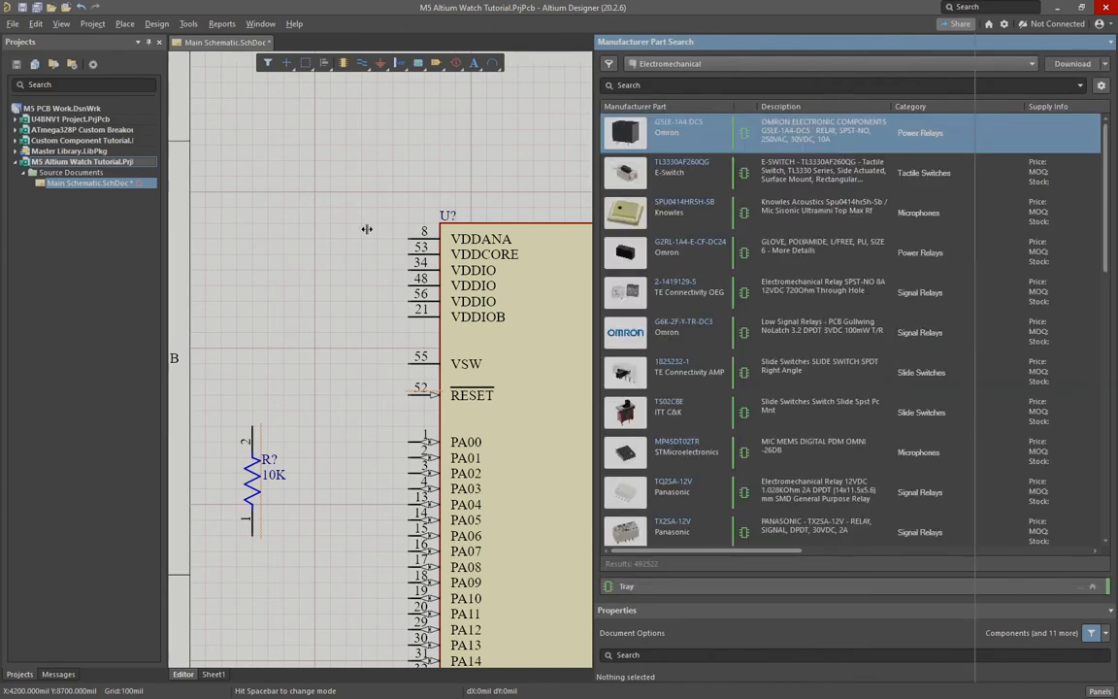
{"action": "left_click", "coordinate": [37, 12]}
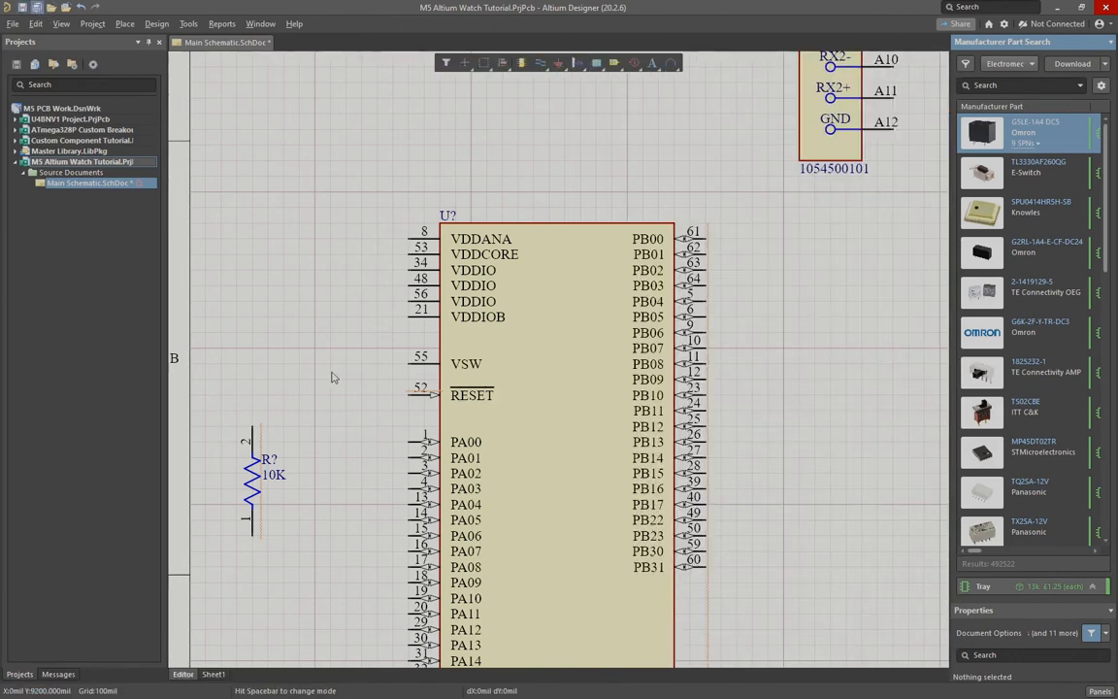
Step: Move the three USB-C connector parts and their two 5.1K resistors together to the right on the sheet
{"action": "scroll", "coordinate": [381, 381], "scroll_direction": "down", "scroll_amount": 5, "text": "ctrl"}
{"action": "scroll", "coordinate": [408, 371], "scroll_direction": "down", "scroll_amount": 5, "text": "ctrl"}
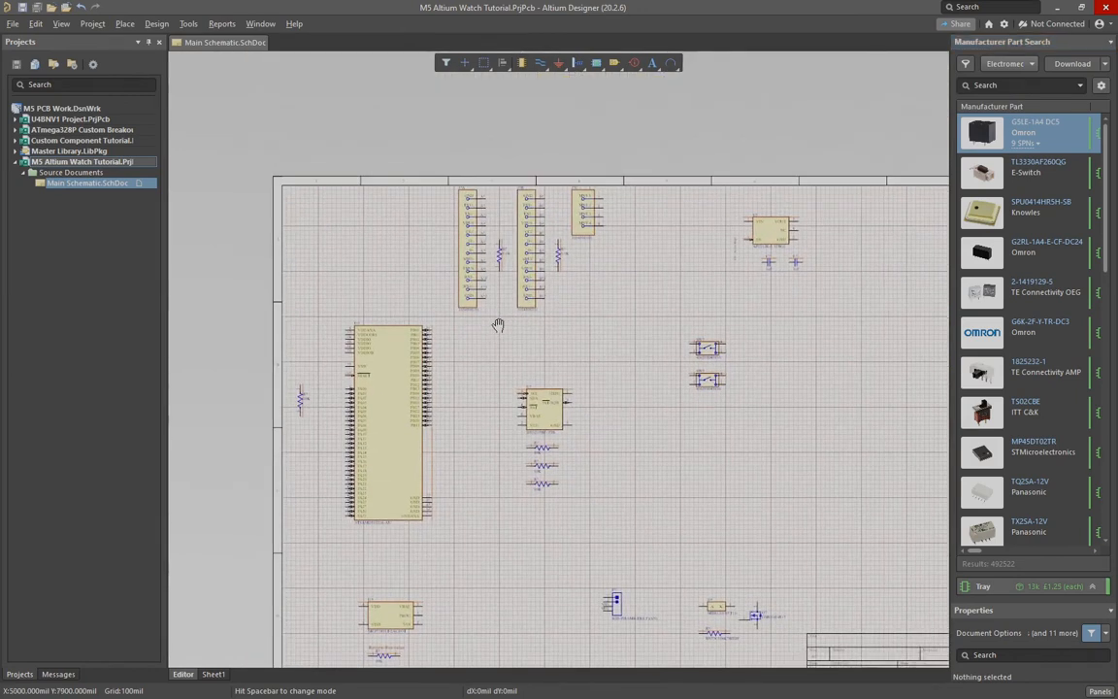
{"action": "scroll", "coordinate": [458, 342], "scroll_direction": "up", "scroll_amount": 4, "text": "ctrl"}
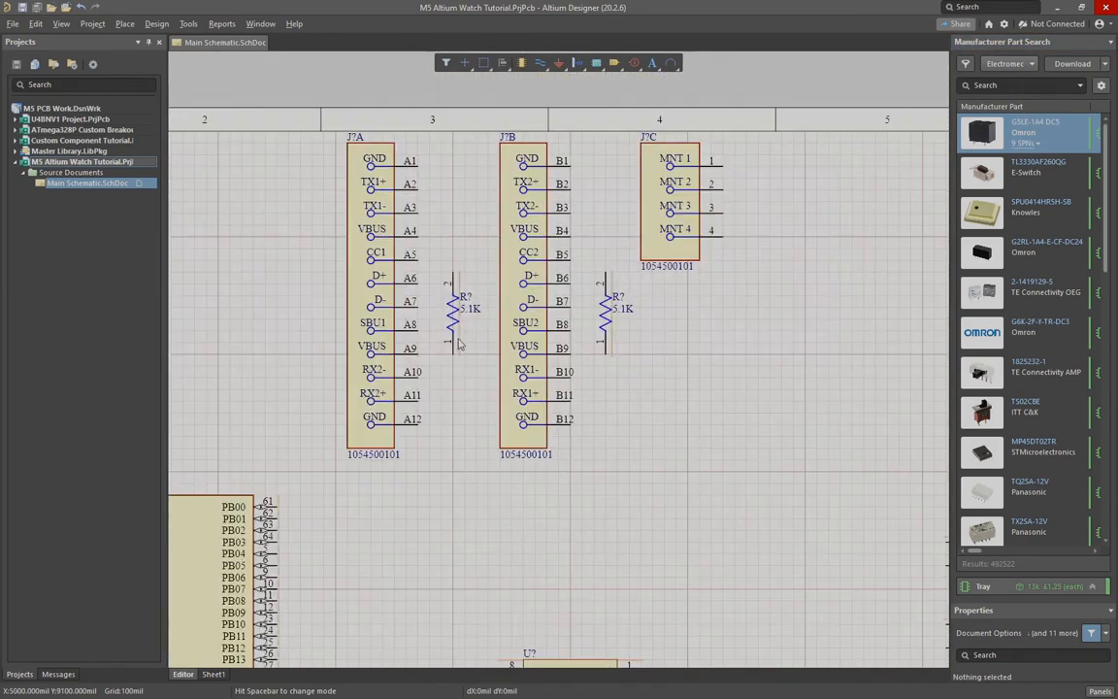
{"action": "right_click_drag", "start_coordinate": [593, 384], "coordinate": [582, 390]}
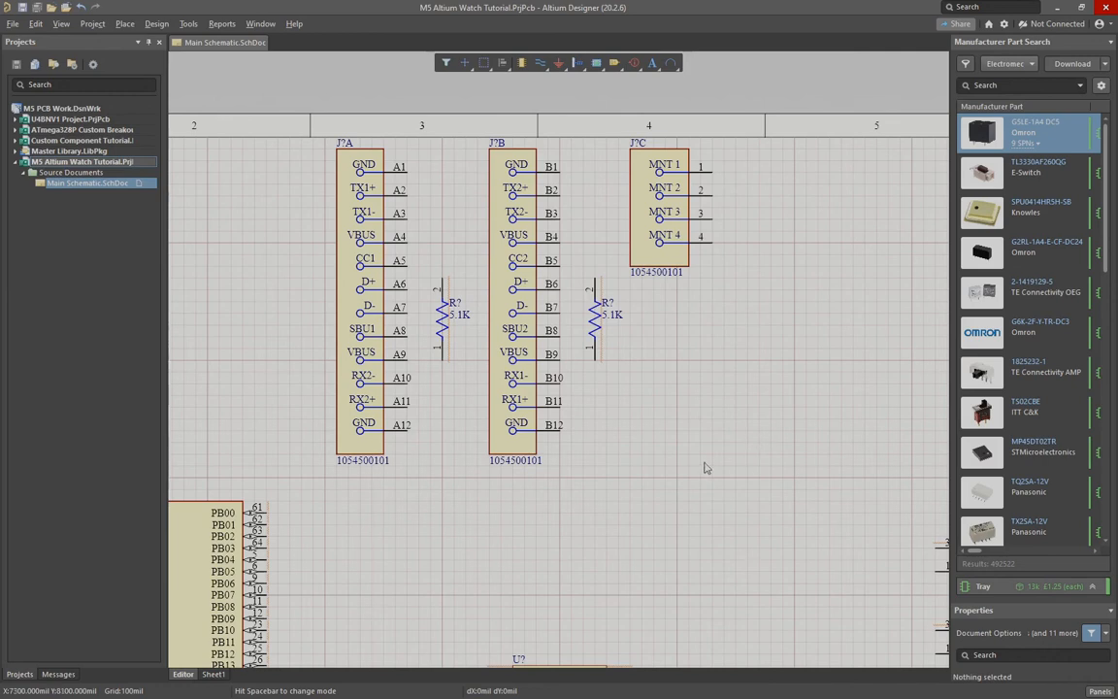
{"action": "mouse_move", "coordinate": [761, 482]}
{"action": "left_mouse_down"}
{"action": "mouse_move", "coordinate": [723, 480]}
{"action": "mouse_move", "coordinate": [562, 285]}
{"action": "mouse_move", "coordinate": [270, 126]}
{"action": "mouse_move", "coordinate": [315, 179]}
{"action": "mouse_move", "coordinate": [494, 232]}
{"action": "mouse_move", "coordinate": [512, 212]}
{"action": "left_mouse_up"}
{"action": "left_click", "coordinate": [750, 369]}
{"action": "right_click_drag", "start_coordinate": [550, 195], "coordinate": [522, 178]}
Step: Place three GND power ports: one below each 5.1K resistor and one beside the MNT connector part
{"action": "left_click", "coordinate": [560, 64]}
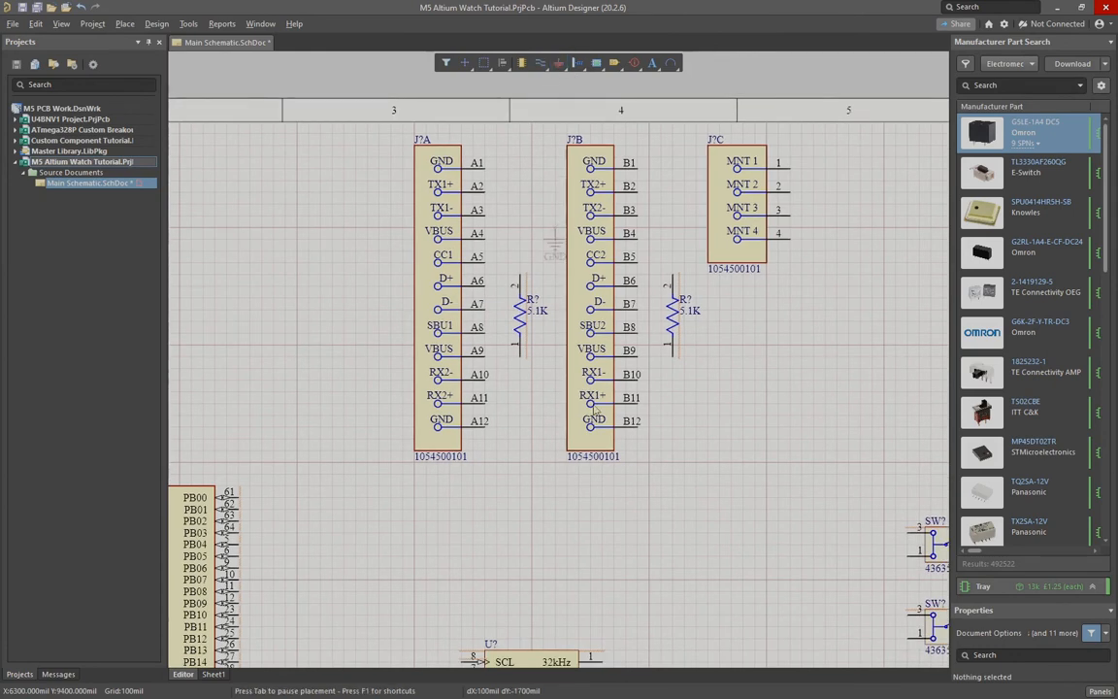
{"action": "left_click", "coordinate": [521, 487]}
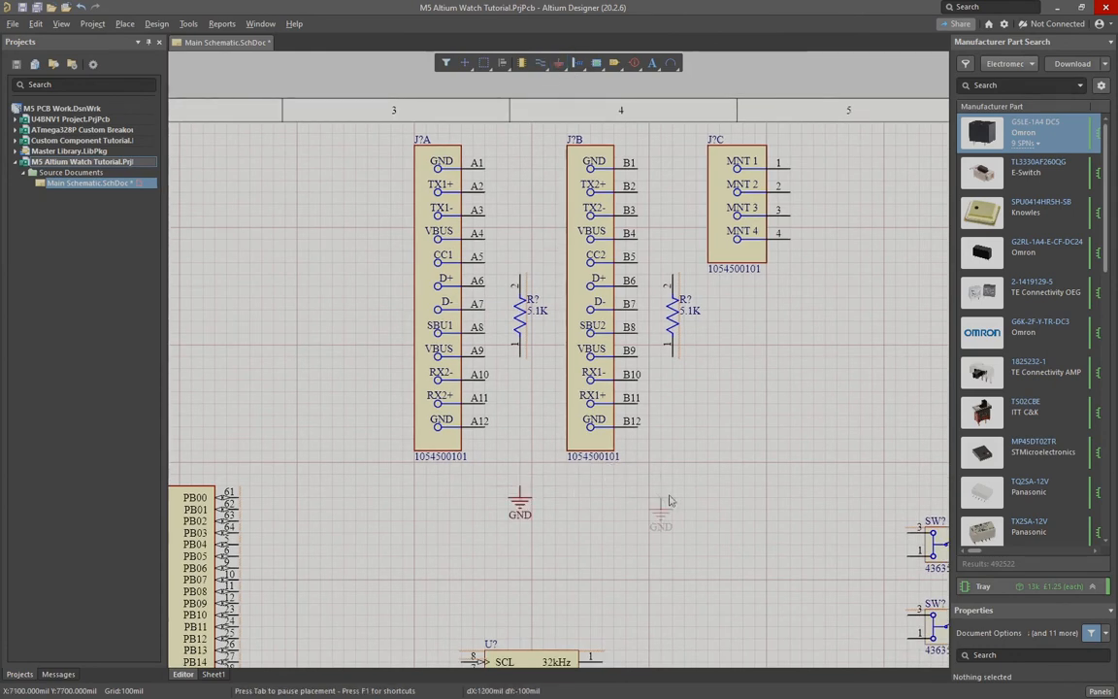
{"action": "left_click", "coordinate": [676, 487]}
{"action": "left_click", "coordinate": [823, 271]}
{"action": "key", "text": "Escape"}
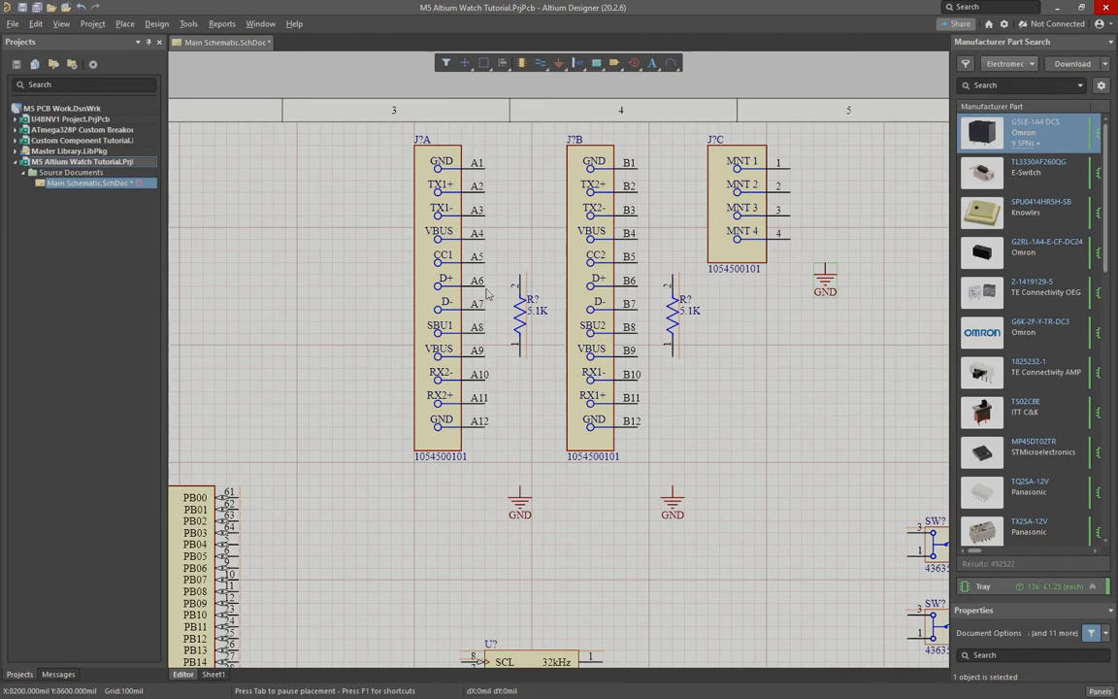
Step: Wire connector pins CC1 (A5) and CC2 (B5) each through its 5.1K resistor to the GND port below
{"action": "key", "text": "ctrl+w"}
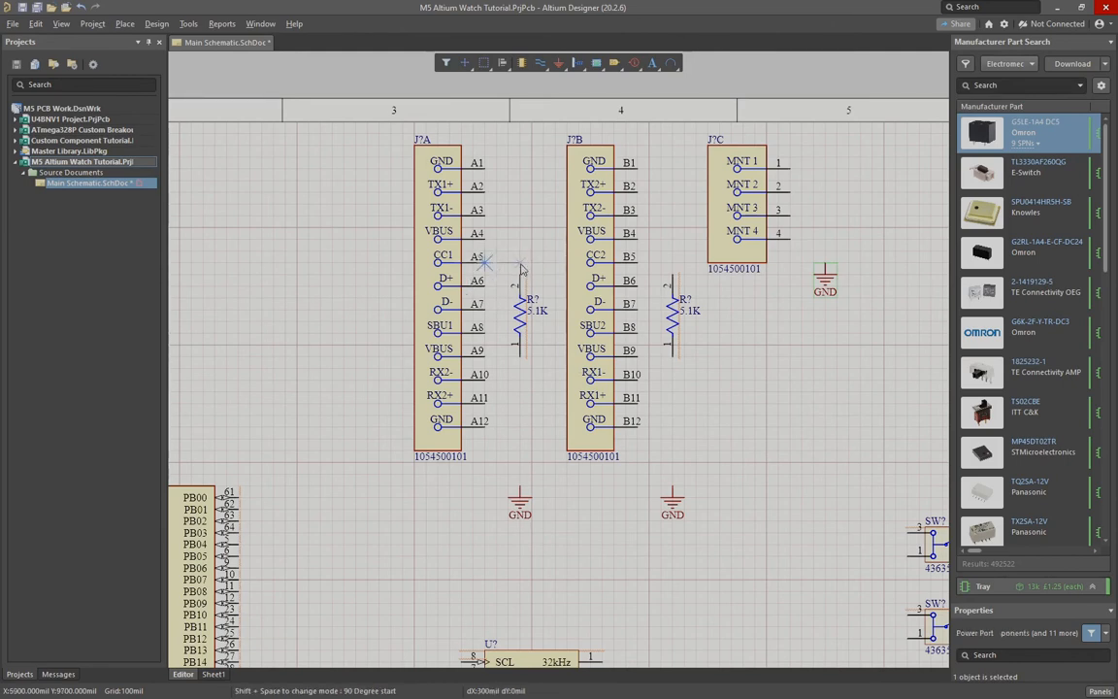
{"action": "left_click", "coordinate": [521, 288]}
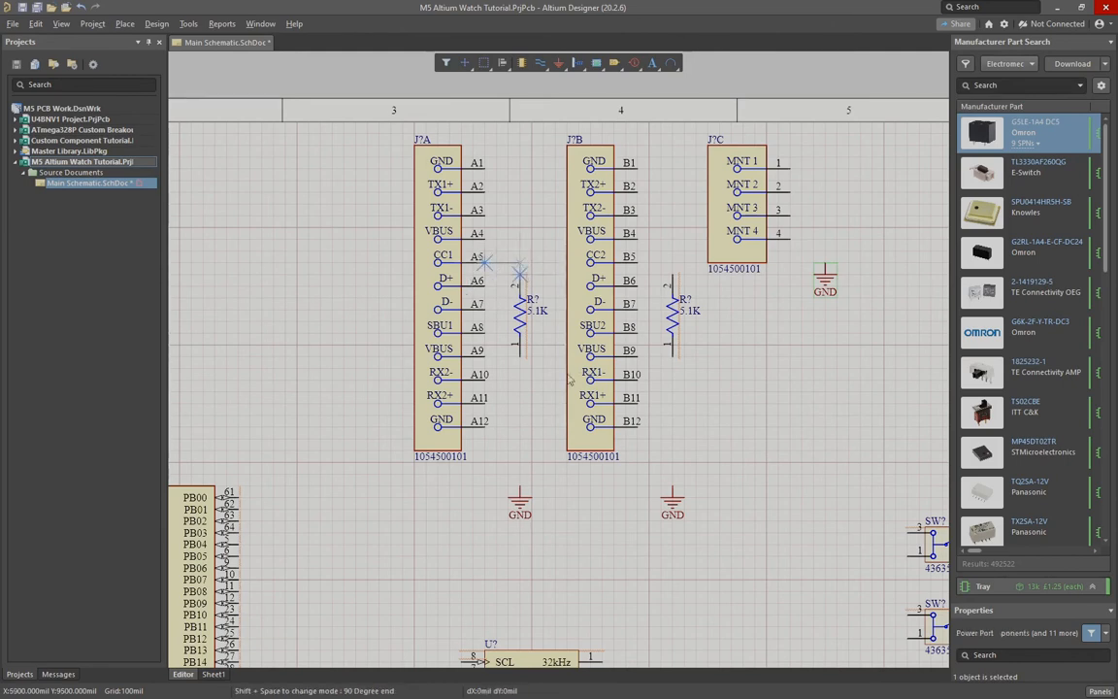
{"action": "left_click", "coordinate": [521, 488]}
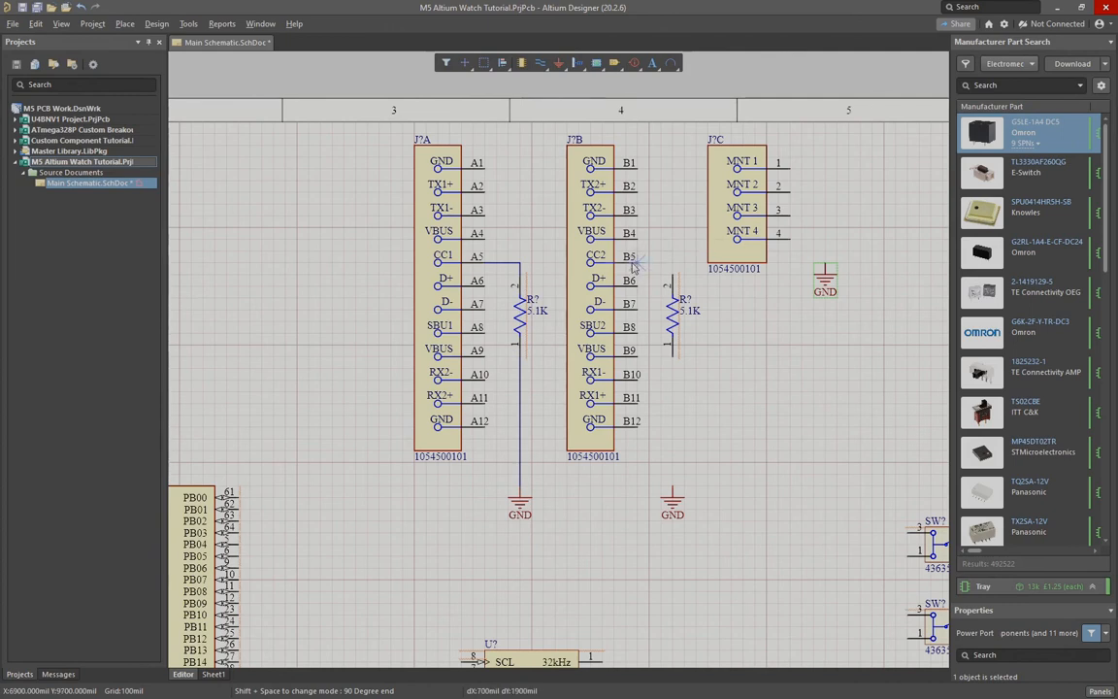
{"action": "left_click", "coordinate": [673, 281]}
{"action": "left_click", "coordinate": [673, 488]}
Step: Wire the connector's MNT 1, MNT 2, MNT 3 and MNT 4 pins together to their GND port
{"action": "left_click", "coordinate": [791, 168]}
{"action": "left_click", "coordinate": [824, 264]}
{"action": "left_click", "coordinate": [790, 191]}
{"action": "left_click", "coordinate": [825, 191]}
{"action": "left_click", "coordinate": [790, 215]}
{"action": "left_click", "coordinate": [826, 215]}
{"action": "left_click", "coordinate": [791, 238]}
{"action": "left_click", "coordinate": [825, 238]}
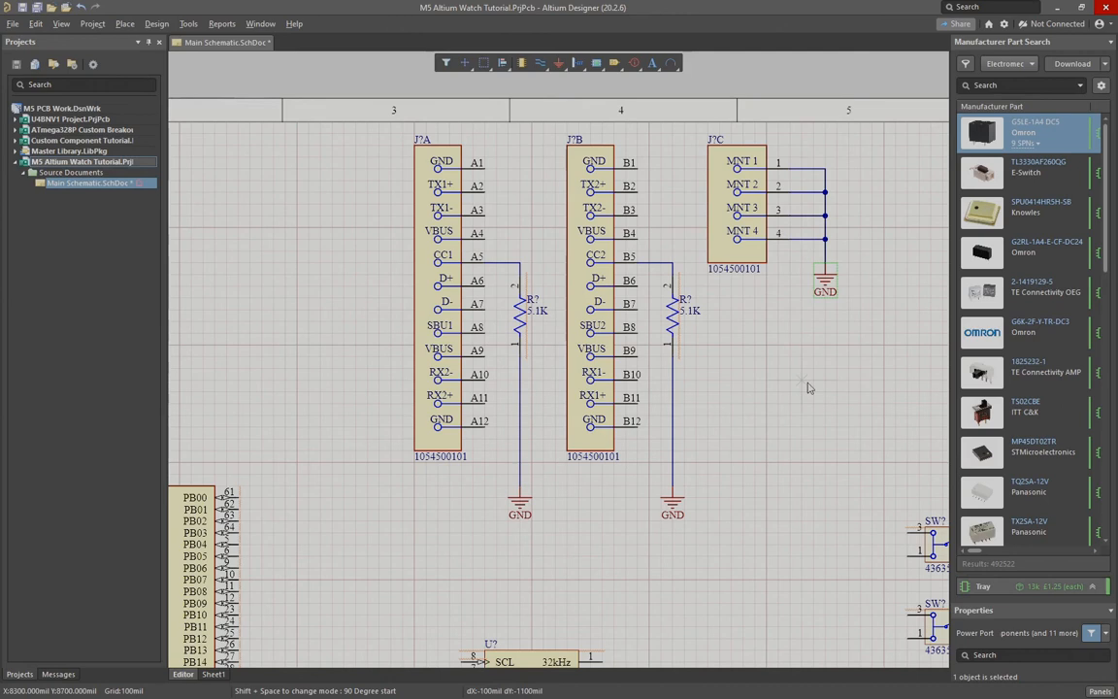
Step: Move the two tactile switches together to the empty area directly above the microcontroller
{"action": "scroll", "coordinate": [774, 390], "scroll_direction": "down", "scroll_amount": 3, "text": "ctrl"}
{"action": "right_click_drag", "start_coordinate": [791, 442], "coordinate": [665, 440]}
{"action": "left_click_drag", "start_coordinate": [648, 392], "coordinate": [754, 488]}
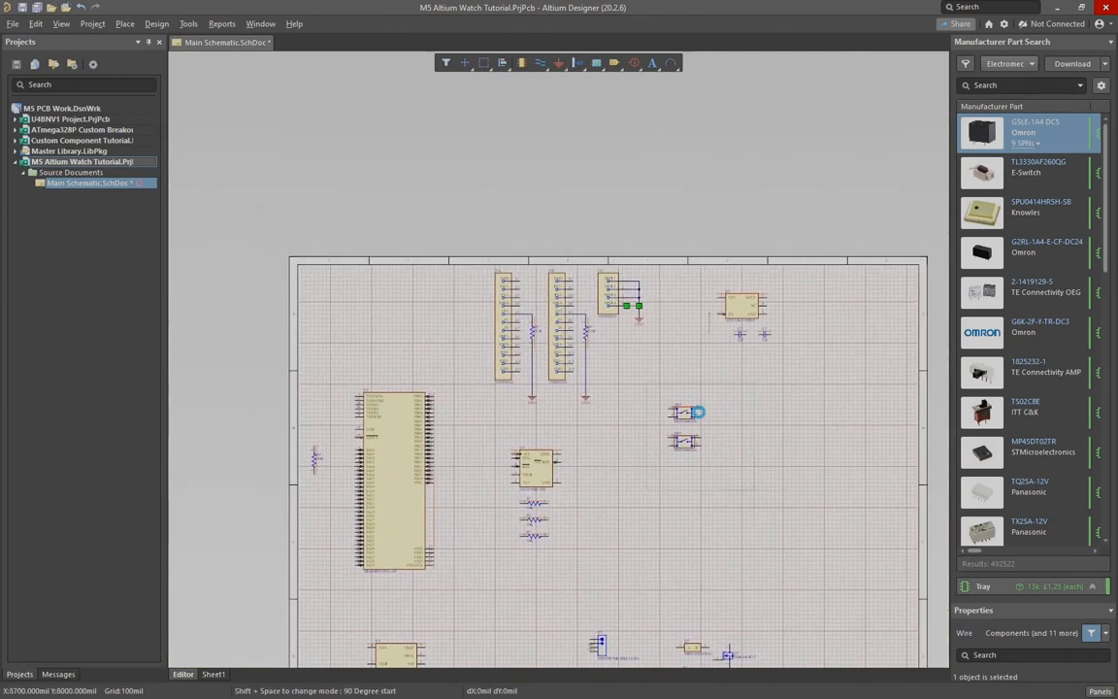
{"action": "left_click_drag", "start_coordinate": [691, 418], "coordinate": [442, 362]}
{"action": "right_click_drag", "start_coordinate": [806, 328], "coordinate": [749, 275]}
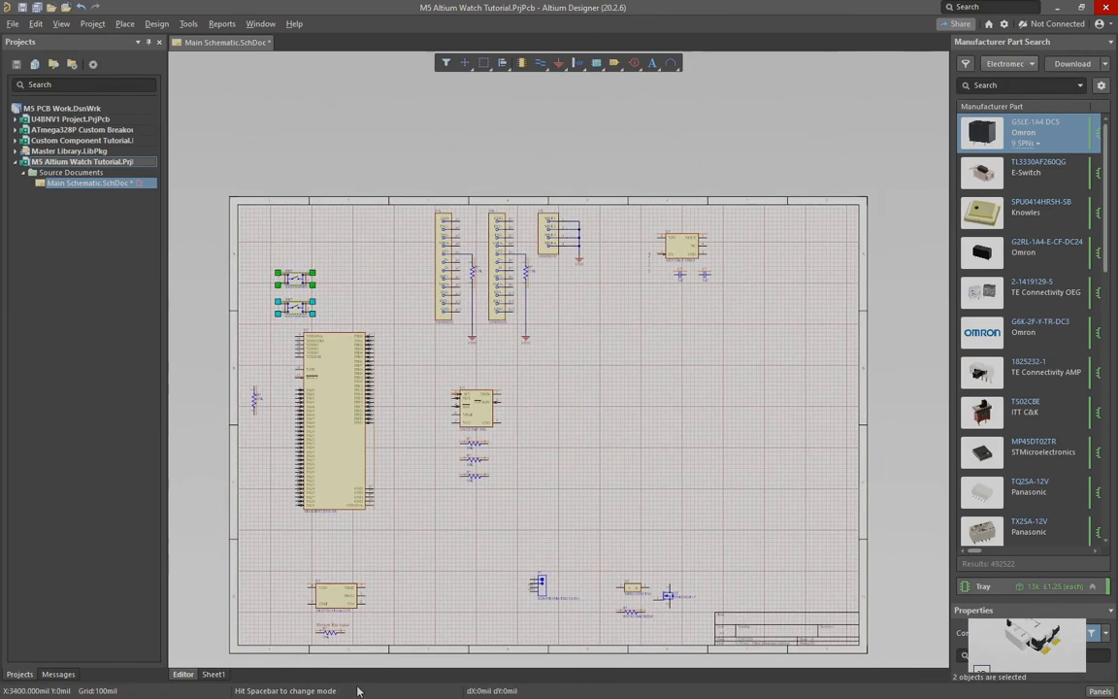
Step: Move the MCP73831T charger with its 10K resistor and note to the right, and the B2B-PH-SM4-TB connector above the title block
{"action": "scroll", "coordinate": [340, 637], "scroll_direction": "up", "scroll_amount": 2, "text": "ctrl"}
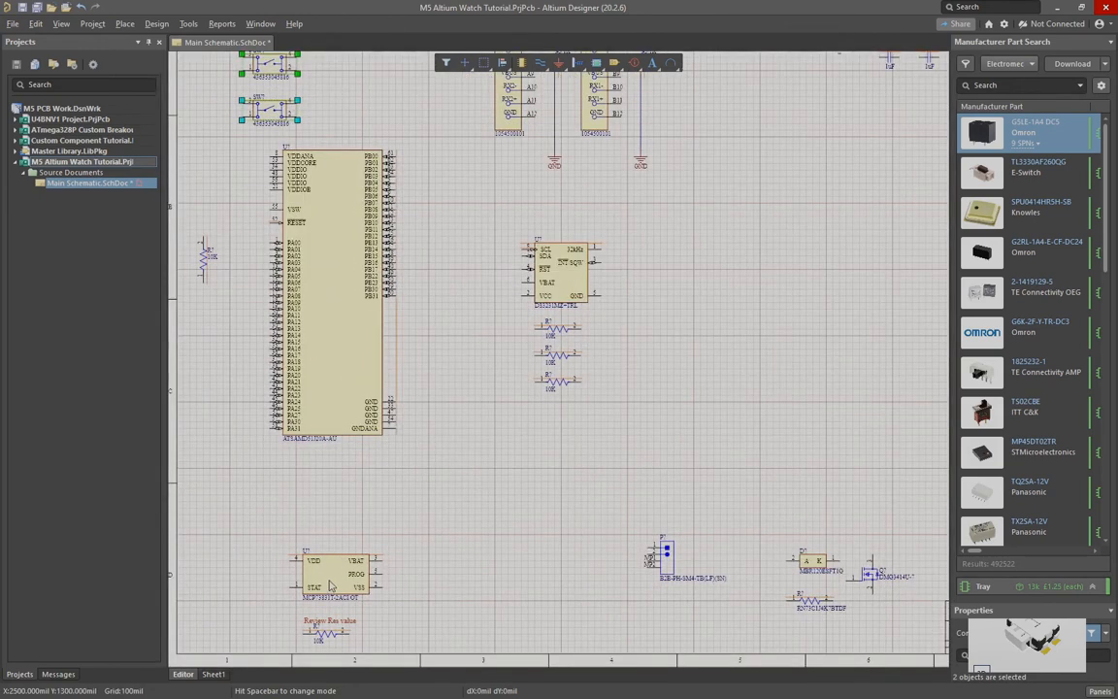
{"action": "left_click_drag", "start_coordinate": [246, 517], "coordinate": [415, 637]}
{"action": "left_click_drag", "start_coordinate": [418, 580], "coordinate": [572, 549]}
{"action": "right_click_drag", "start_coordinate": [686, 624], "coordinate": [560, 629]}
{"action": "left_click", "coordinate": [559, 617]}
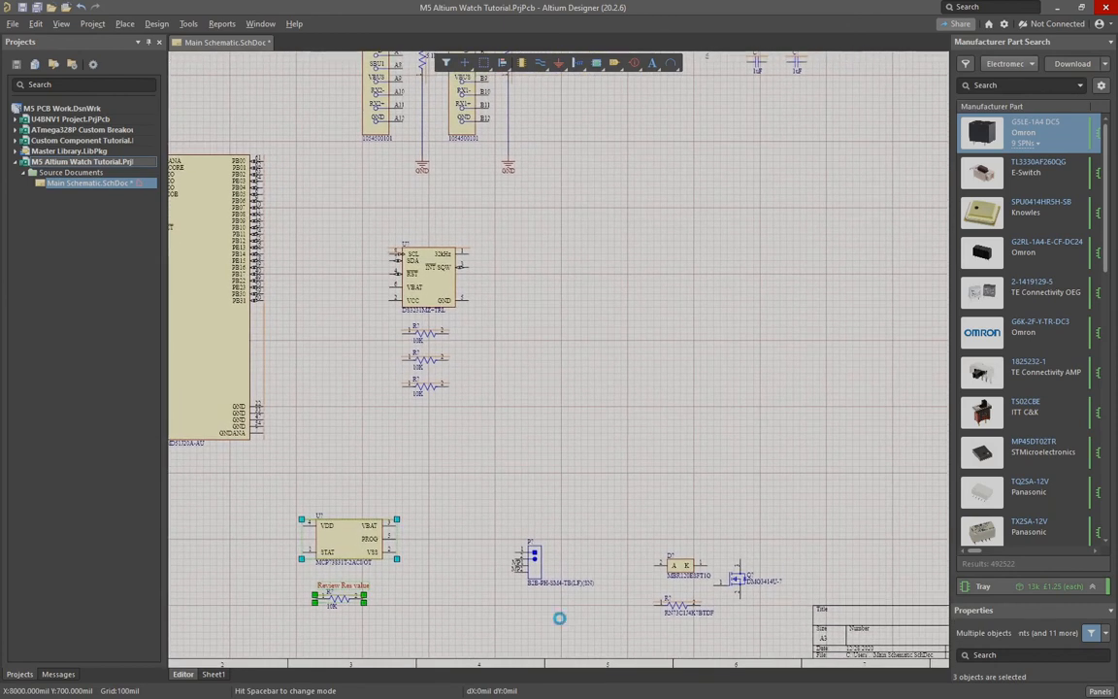
{"action": "left_click_drag", "start_coordinate": [538, 557], "coordinate": [843, 510]}
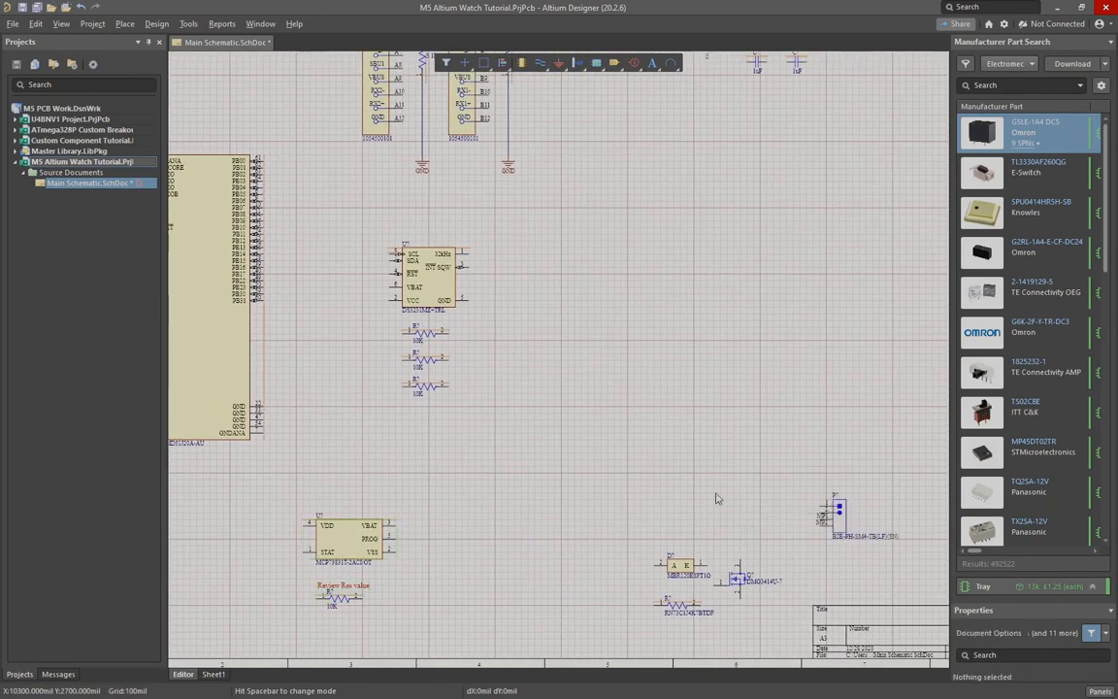
{"action": "right_click_drag", "start_coordinate": [567, 334], "coordinate": [669, 443]}
{"action": "scroll", "coordinate": [636, 408], "scroll_direction": "down", "scroll_amount": 3, "text": "ctrl"}
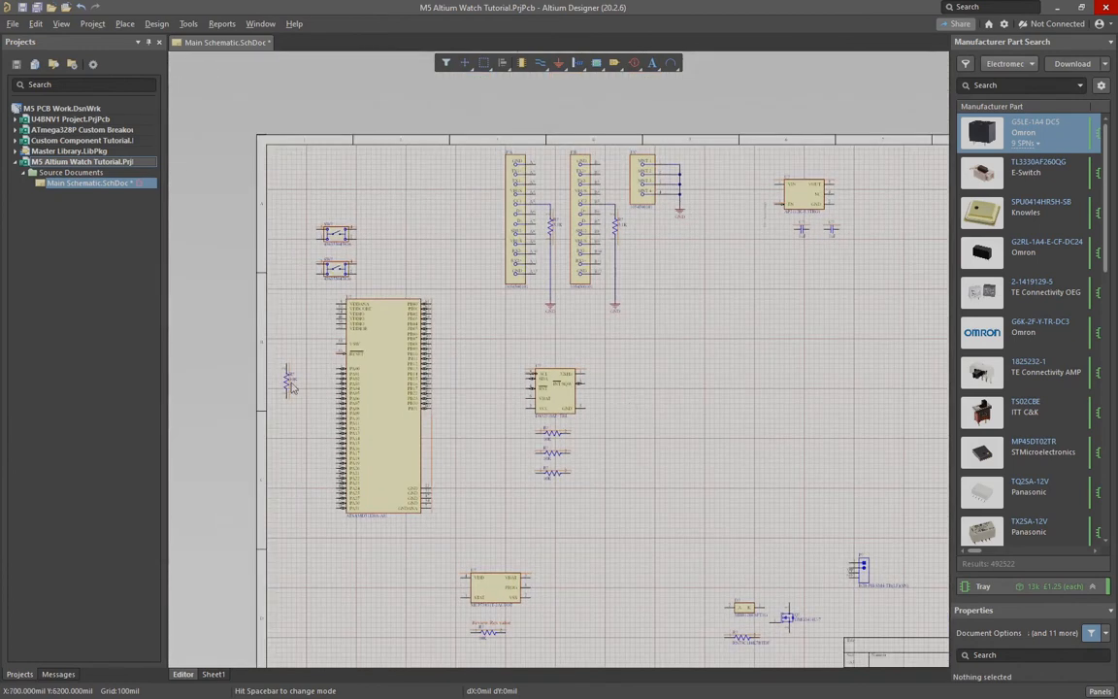
{"action": "left_click_drag", "start_coordinate": [296, 414], "coordinate": [291, 411]}
{"action": "key", "text": "ctrl+z"}
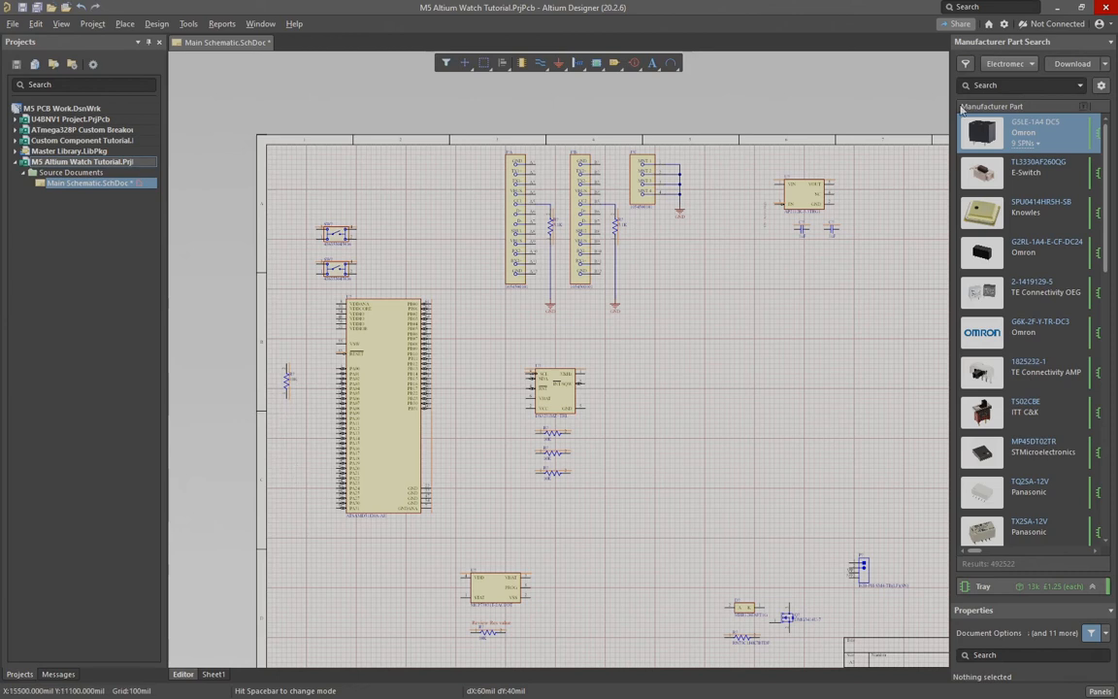
Step: Widen the part search area and set its category to All
{"action": "left_click_drag", "start_coordinate": [952, 108], "coordinate": [687, 108]}
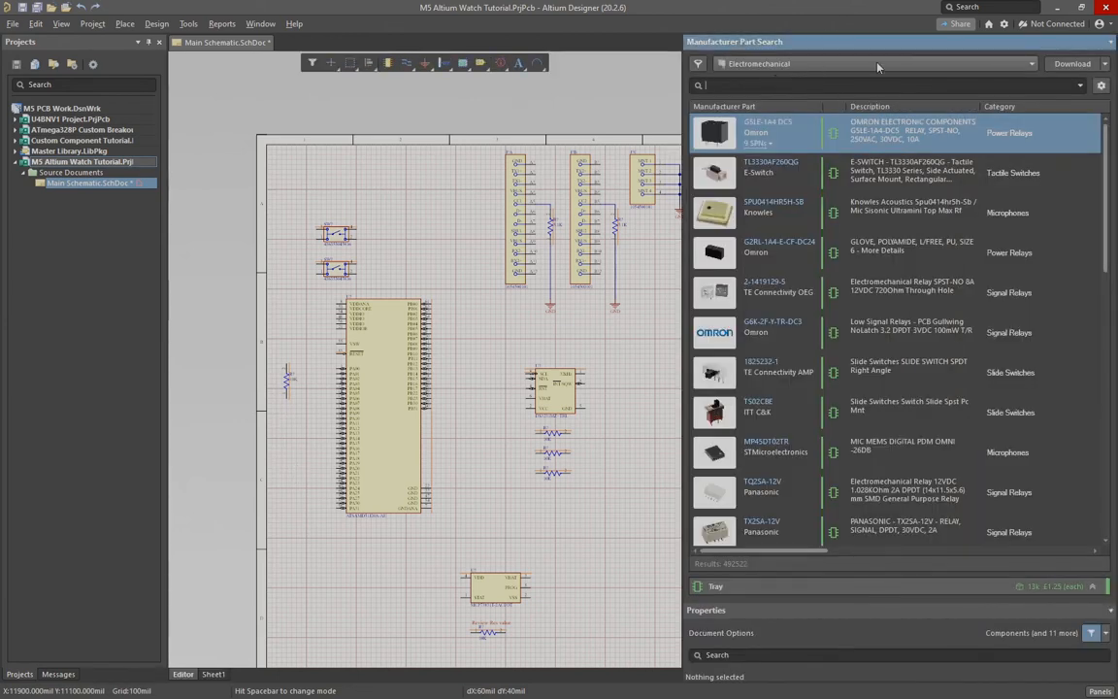
{"action": "left_click", "coordinate": [867, 65]}
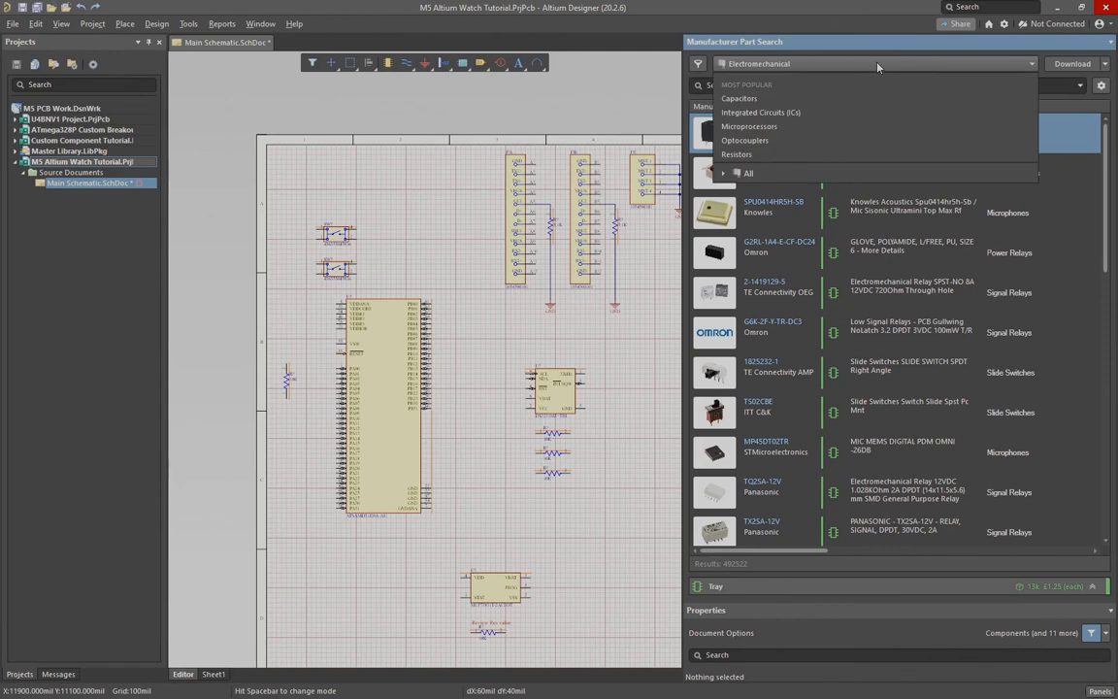
{"action": "left_click", "coordinate": [766, 173]}
Step: Search the manufacturer parts for EG5384TR and show the supplier offers of the E-Switch tactile switch
{"action": "left_click", "coordinate": [738, 87]}
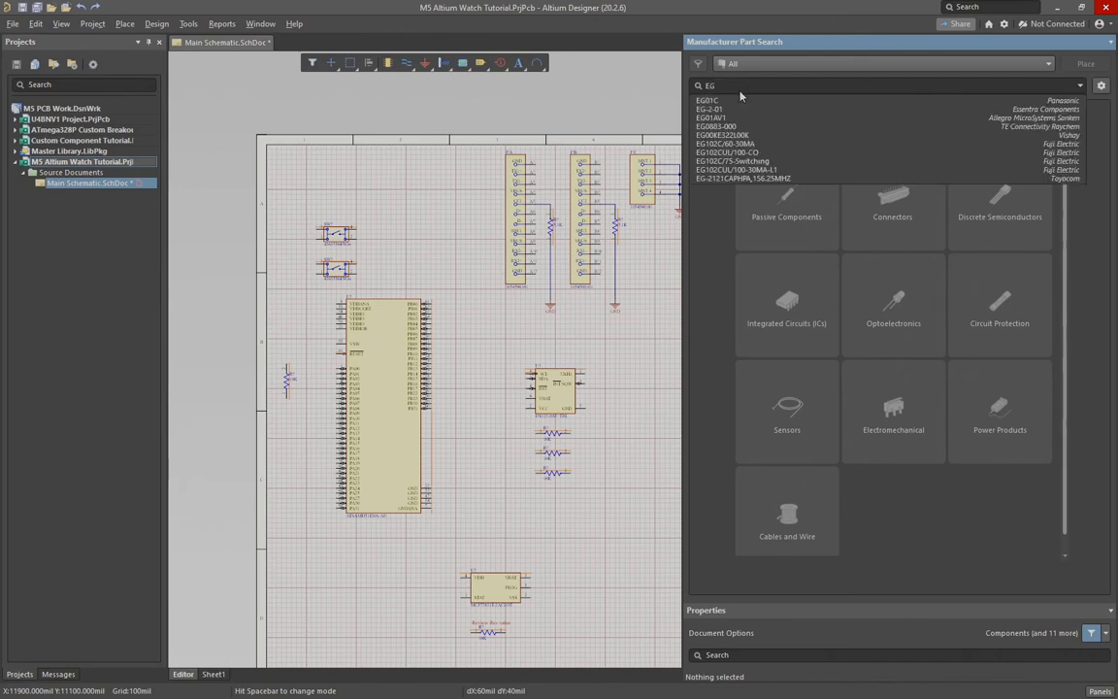
{"action": "type", "text": "EG5"}
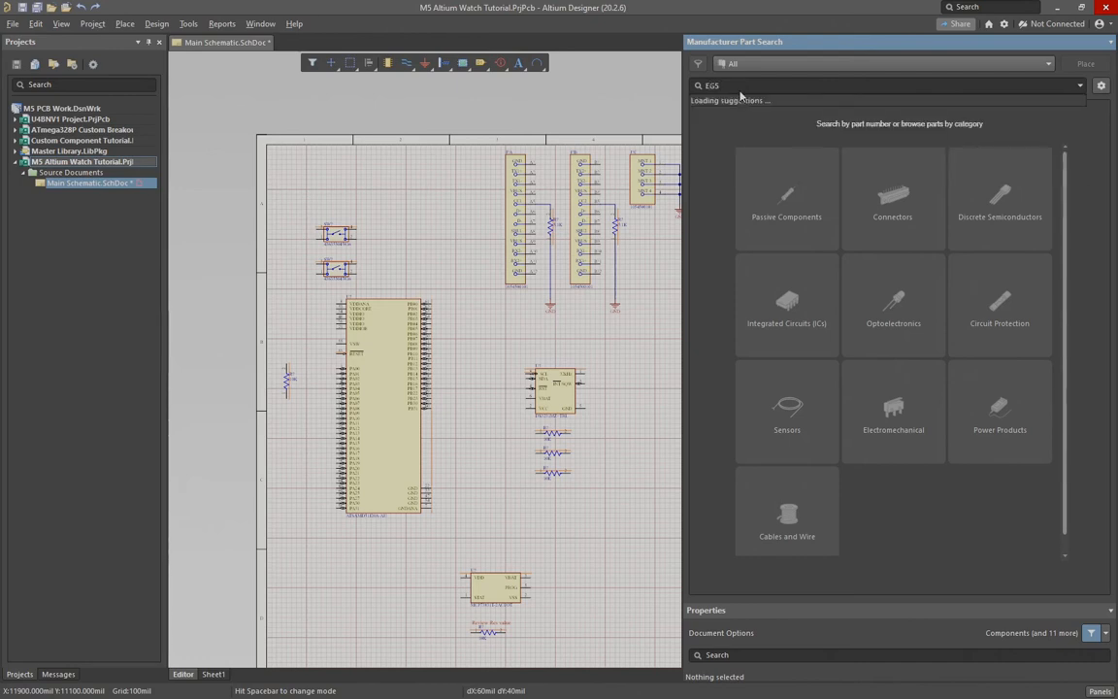
{"action": "type", "text": "384TR"}
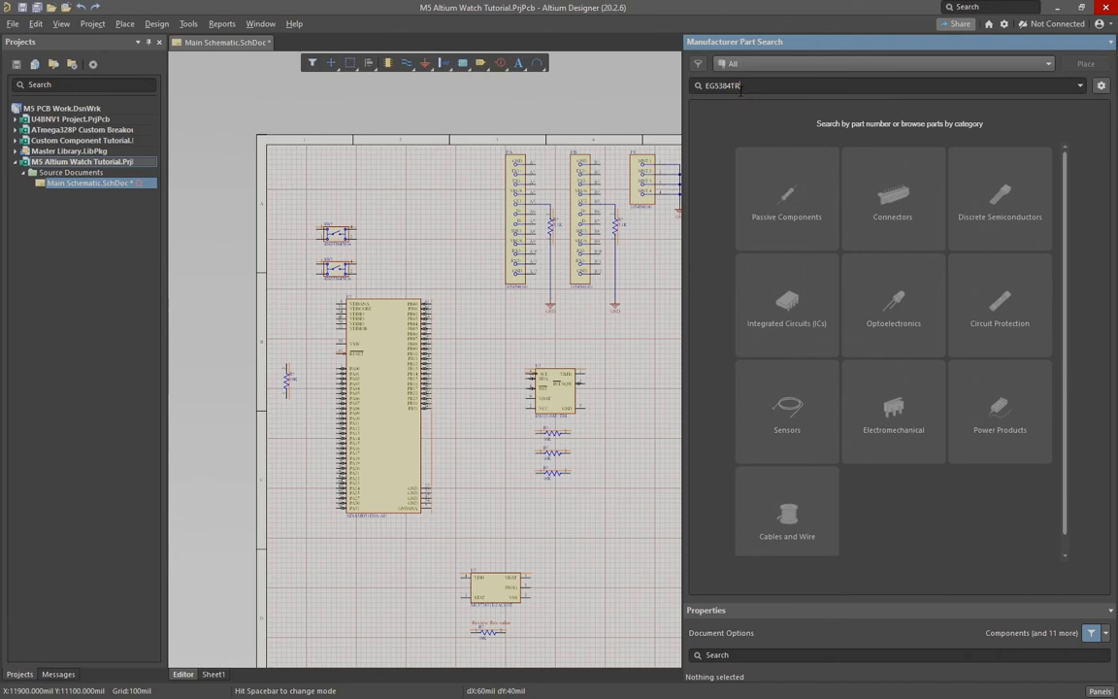
{"action": "key", "text": "Return"}
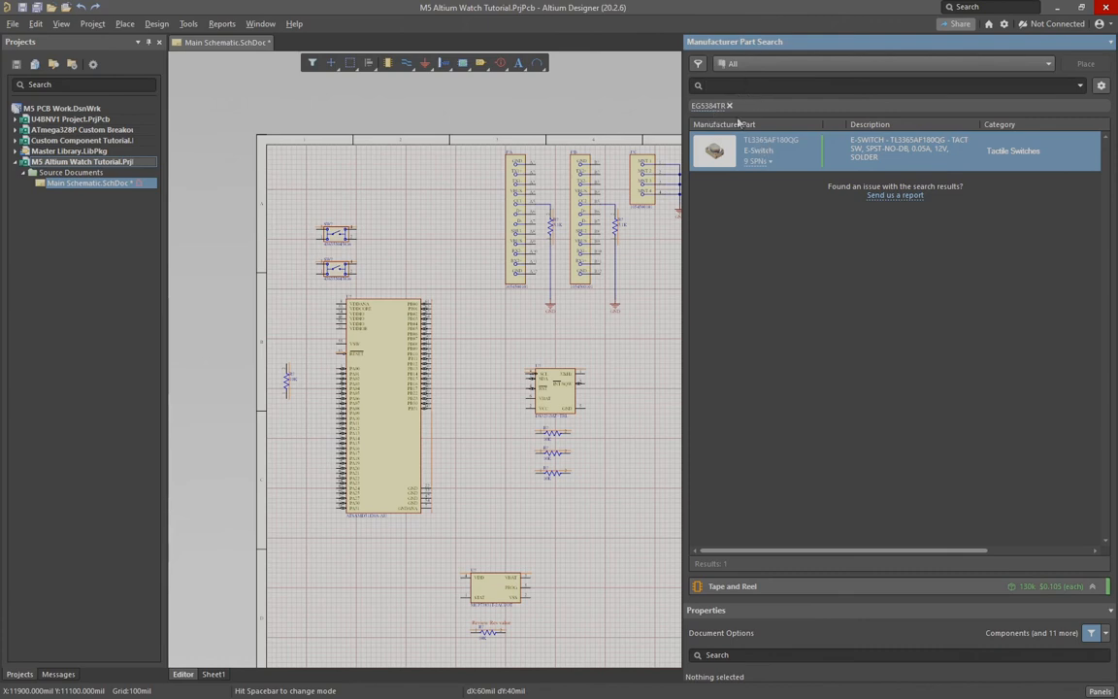
{"action": "left_click", "coordinate": [757, 161]}
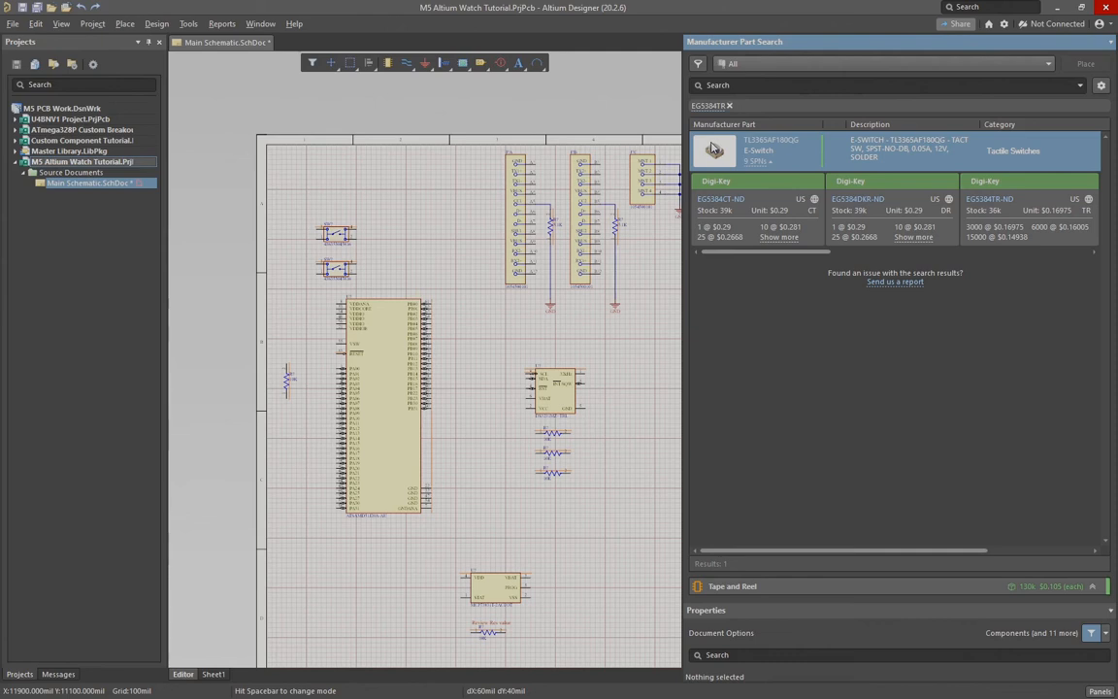
Step: Replace the search term with KMR731NG and look through the supplier offers of the KMR731NGLFS switch
{"action": "left_click", "coordinate": [729, 106]}
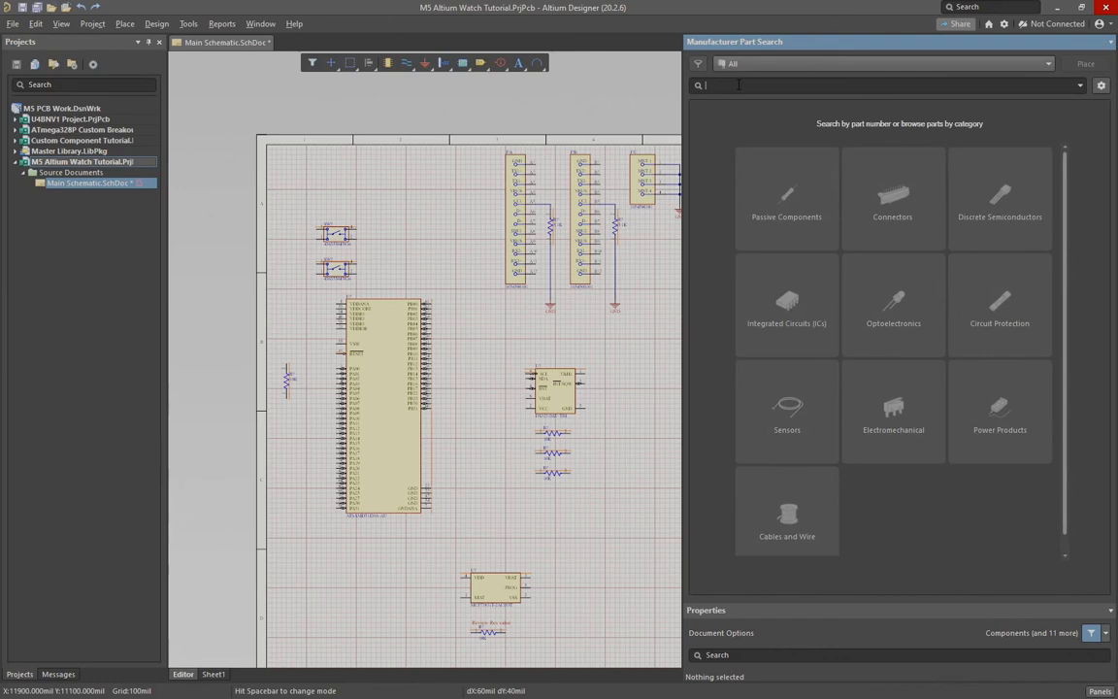
{"action": "type", "text": "KMR"}
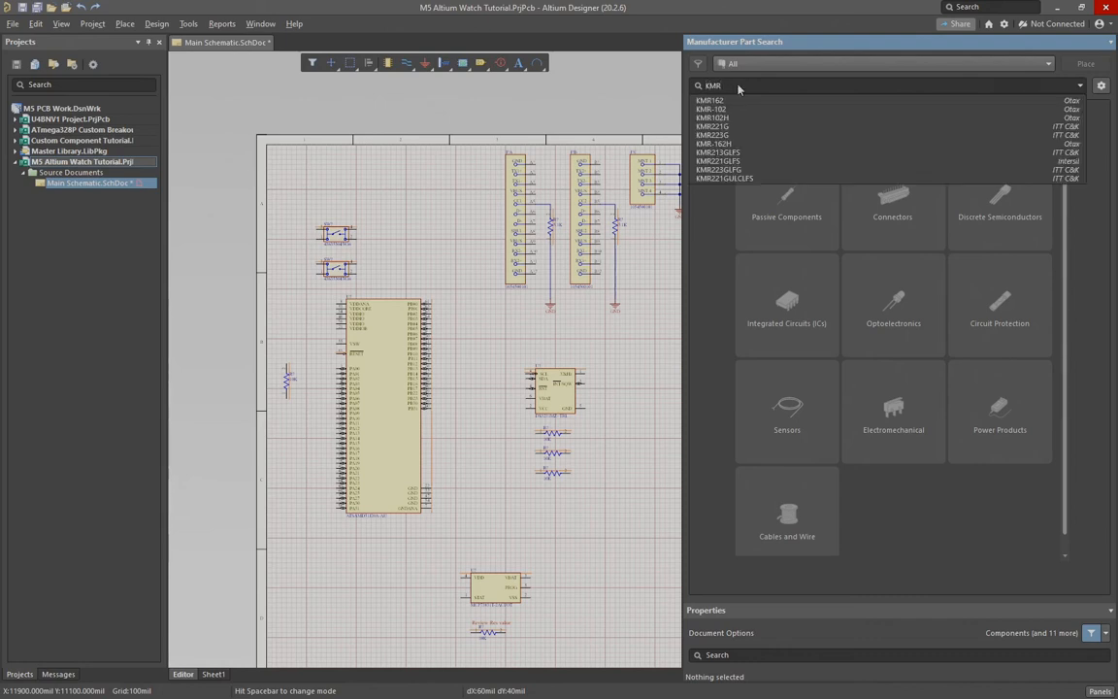
{"action": "type", "text": "731NG"}
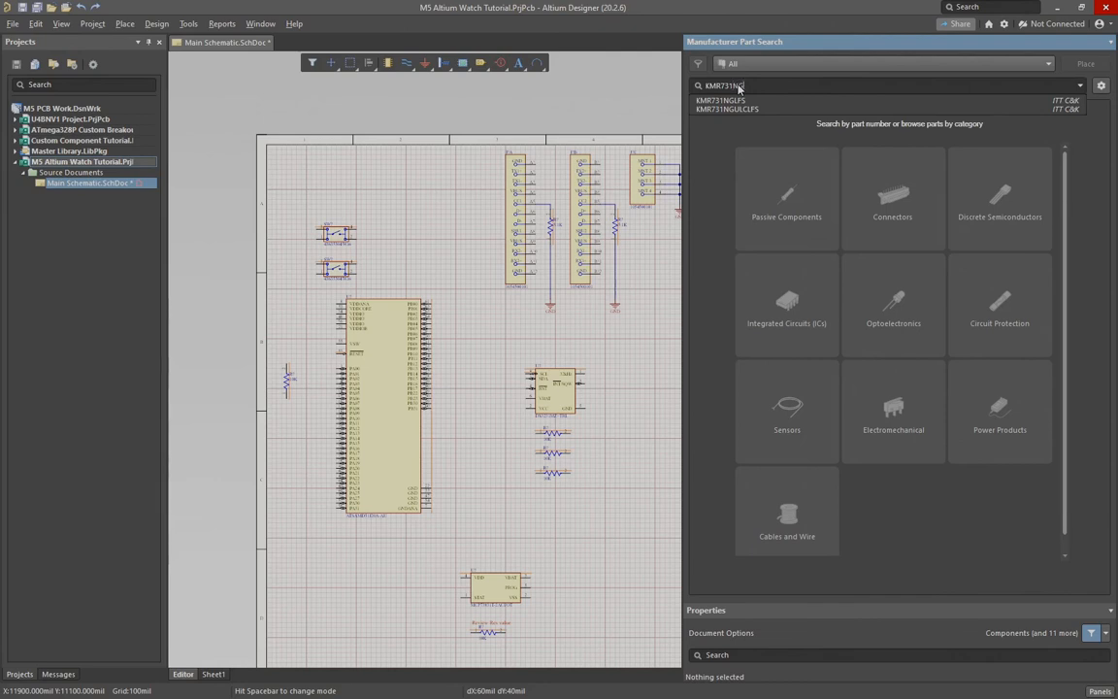
{"action": "key", "text": "Return"}
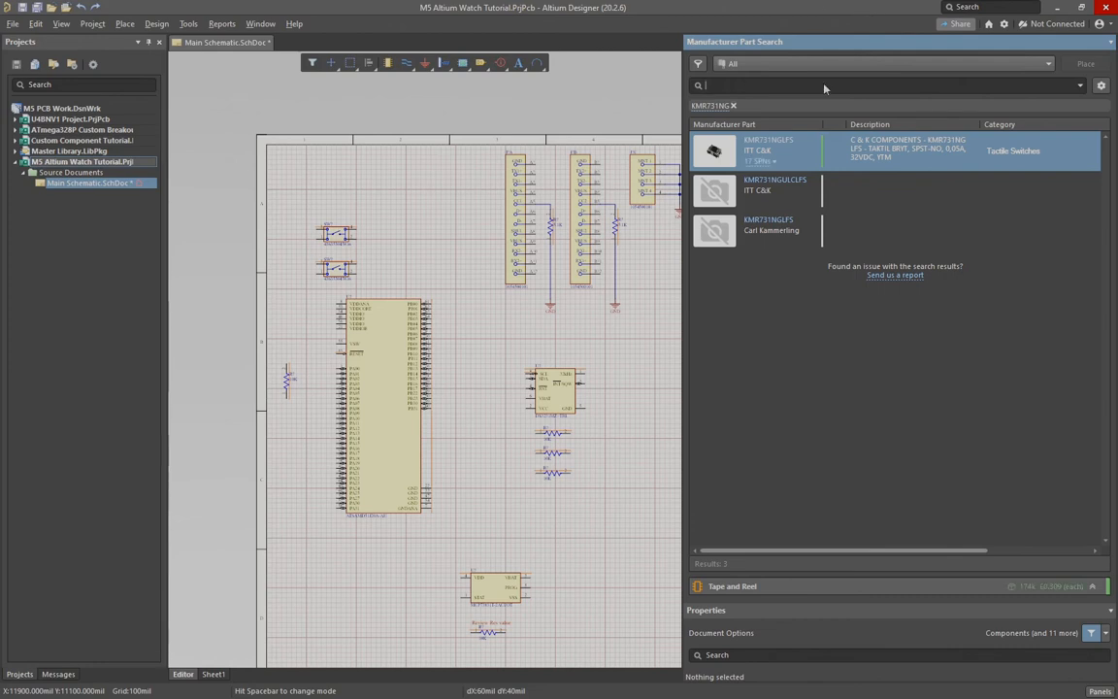
{"action": "left_click", "coordinate": [773, 165]}
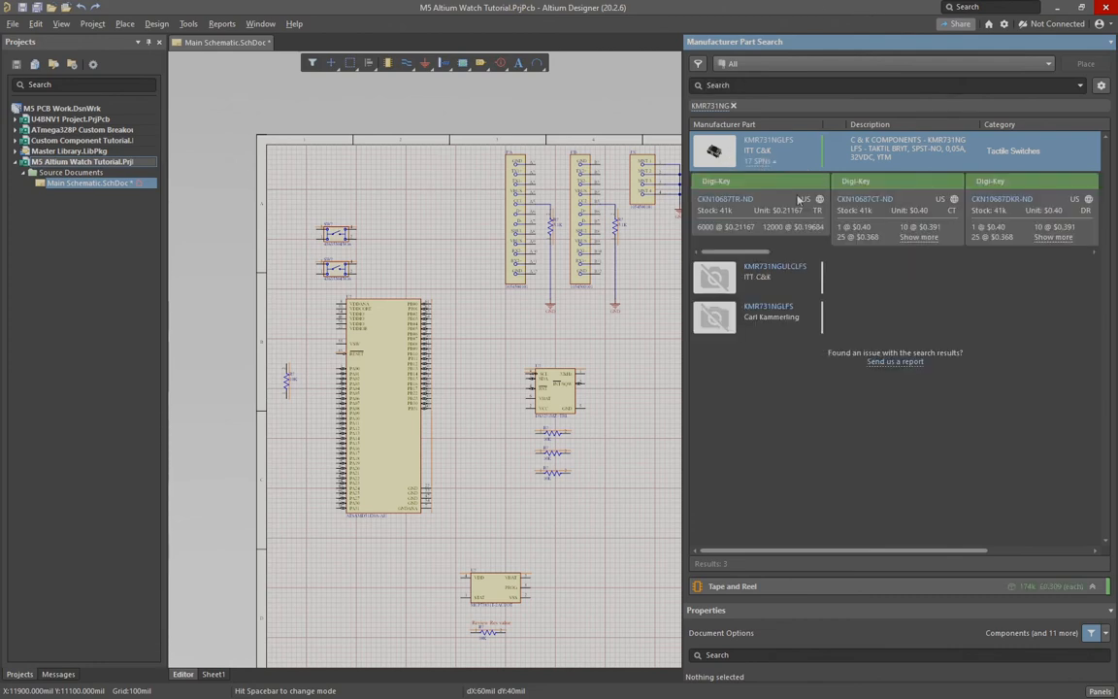
{"action": "mouse_move", "coordinate": [746, 254]}
{"action": "left_mouse_down"}
{"action": "mouse_move", "coordinate": [1013, 255]}
{"action": "mouse_move", "coordinate": [737, 255]}
{"action": "left_mouse_up"}
Step: Replace the KMR731NG term with a part search for "SMD momentary buttons"
{"action": "left_click", "coordinate": [734, 106]}
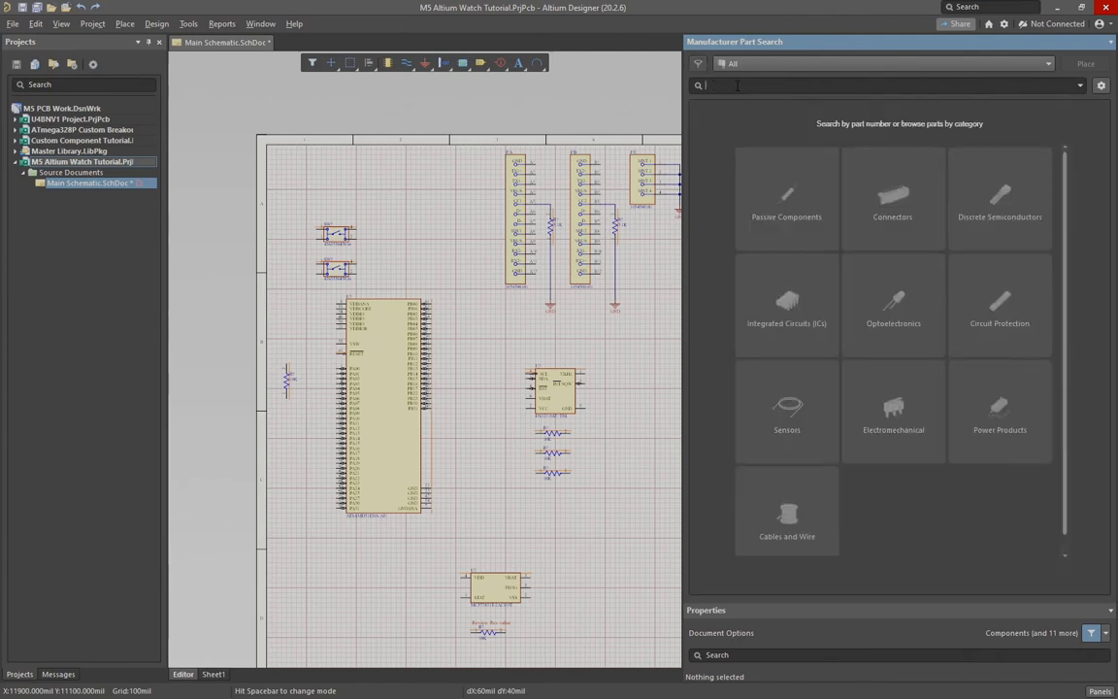
{"action": "type", "text": "SMD momentary buttons"}
{"action": "key", "text": "Return"}
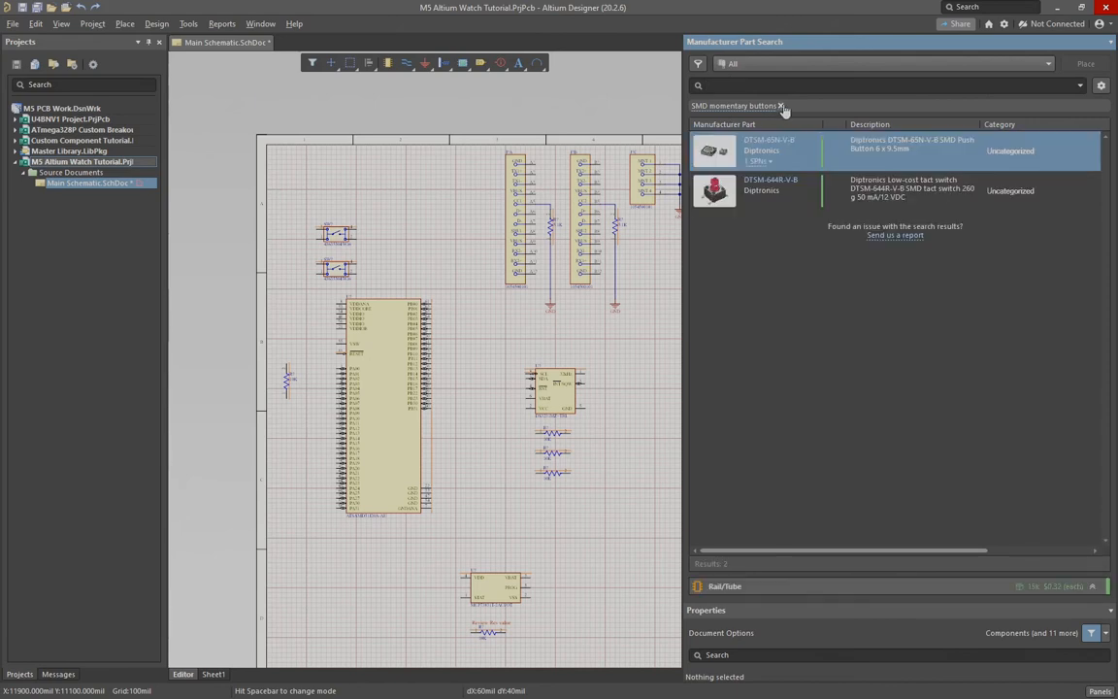
Step: Search for "Switch tactile" instead and select the ITT C&K KMR211GLFS tactile switch
{"action": "left_click", "coordinate": [780, 107]}
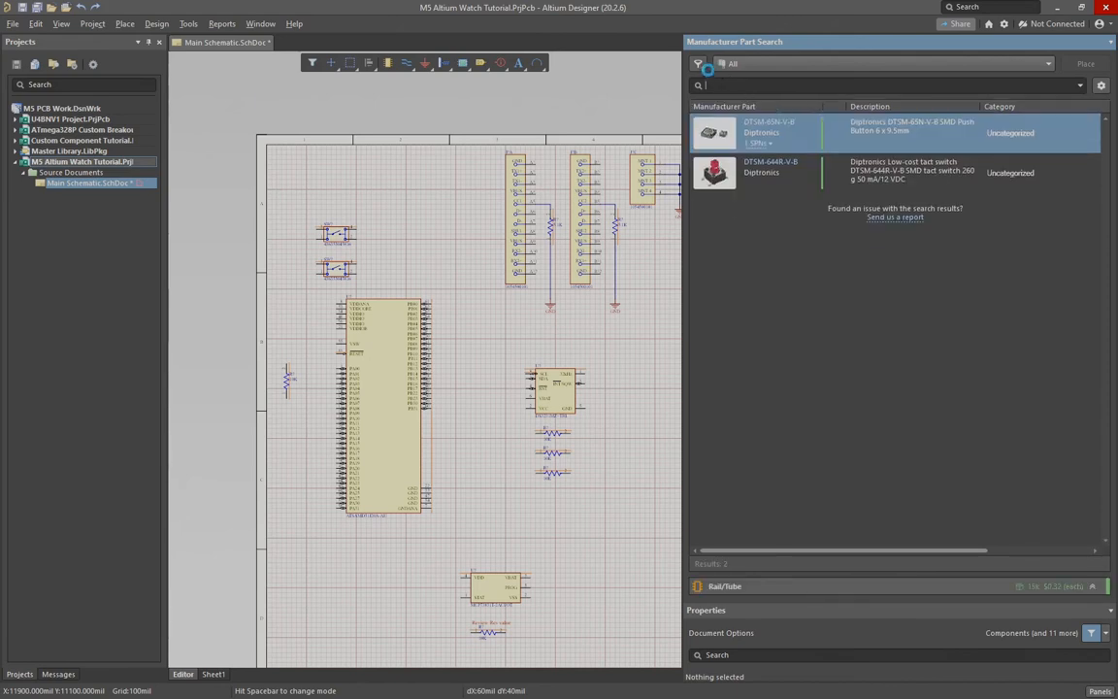
{"action": "left_click", "coordinate": [706, 66]}
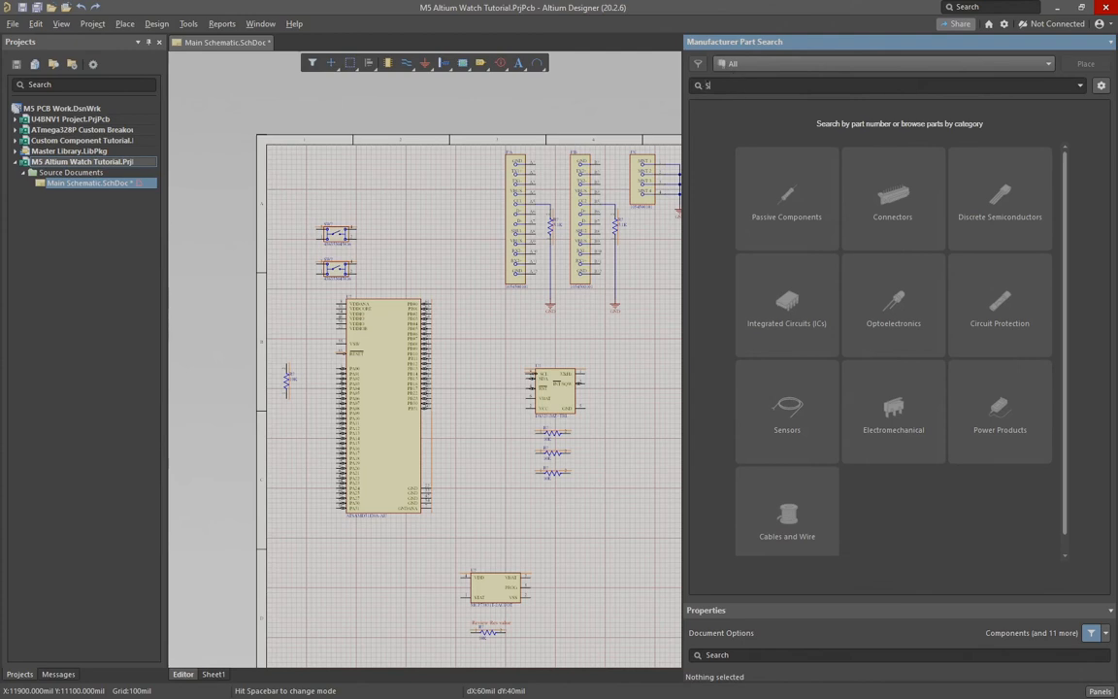
{"action": "type", "text": "Switch tactile"}
{"action": "key", "text": "Return"}
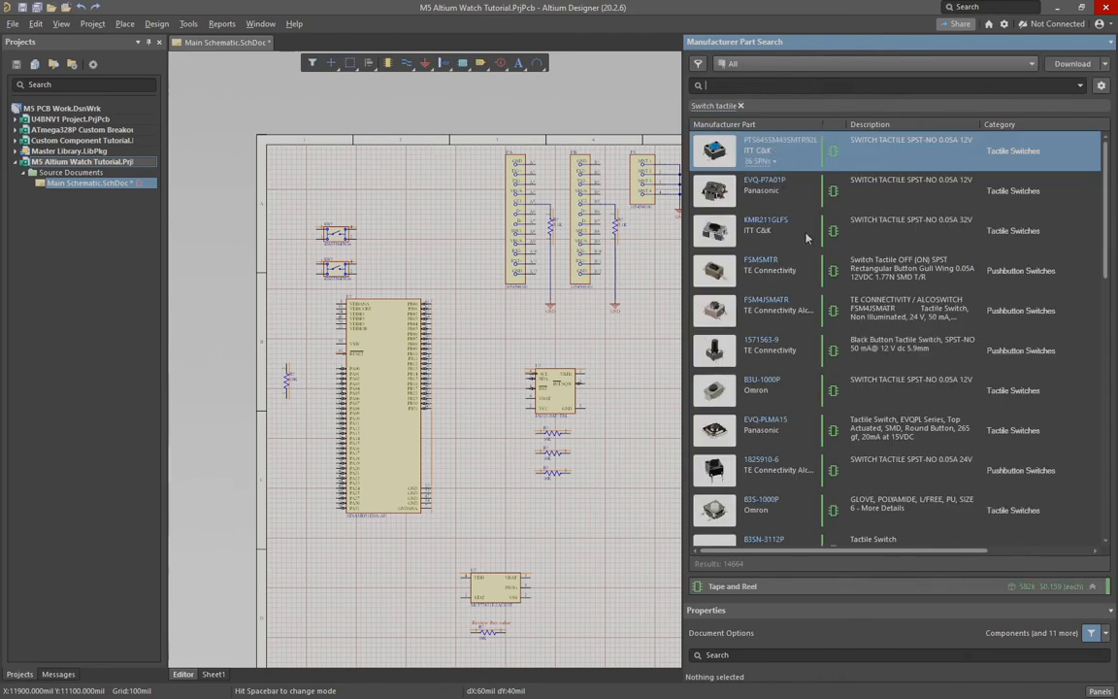
{"action": "left_click", "coordinate": [972, 226]}
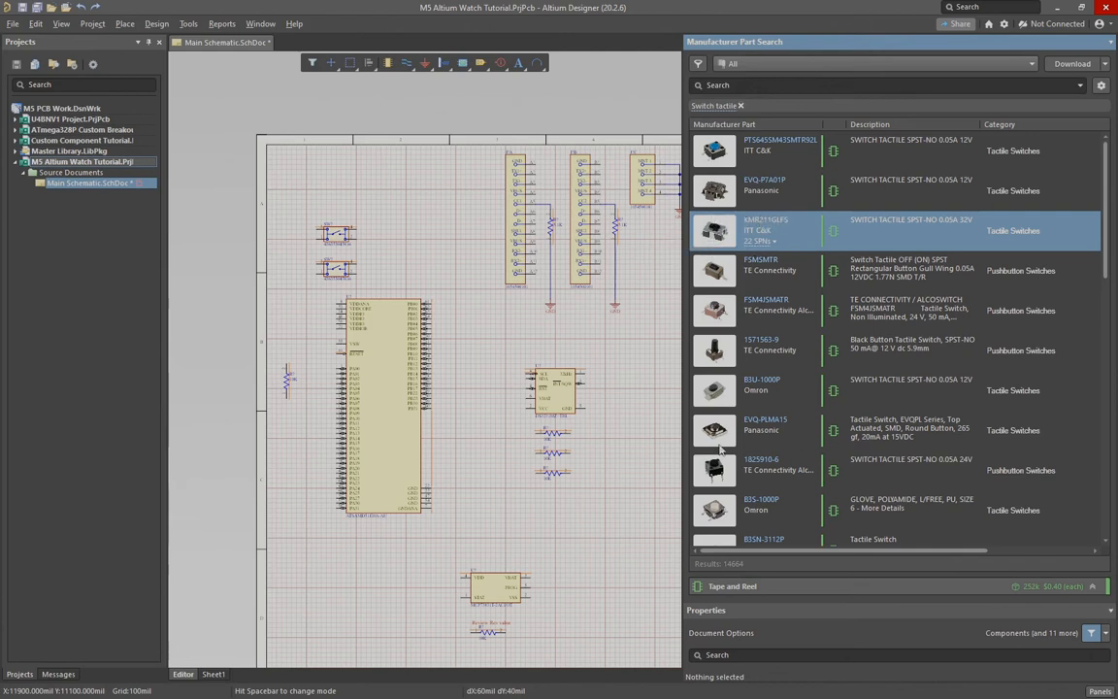
Step: Compare the tactile switch results and place one ITT C&K KMR211GLFS switch beside the two existing switches on the schematic
{"action": "left_click", "coordinate": [765, 443]}
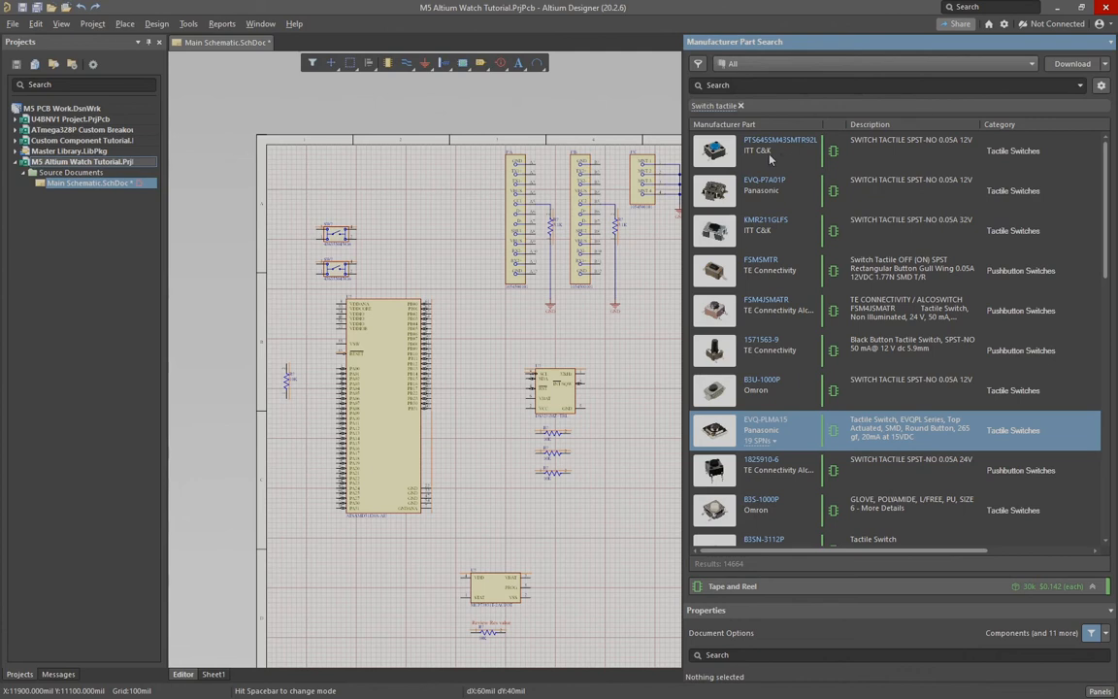
{"action": "left_click", "coordinate": [786, 234]}
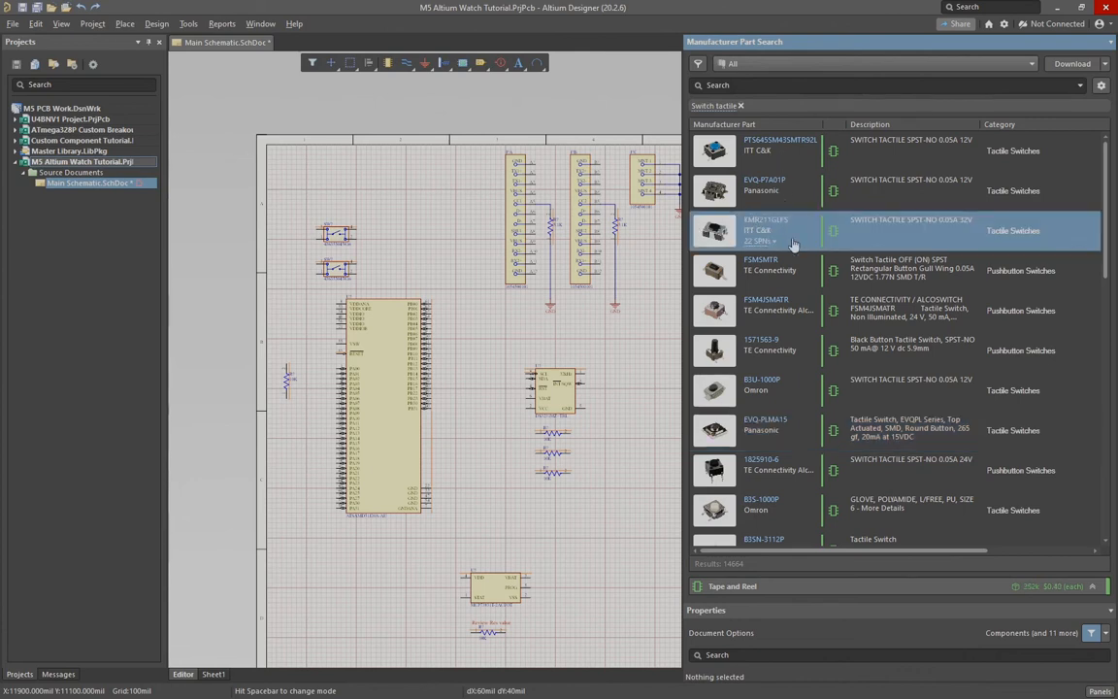
{"action": "left_click", "coordinate": [757, 241]}
{"action": "right_click", "coordinate": [802, 231]}
{"action": "left_click", "coordinate": [706, 243]}
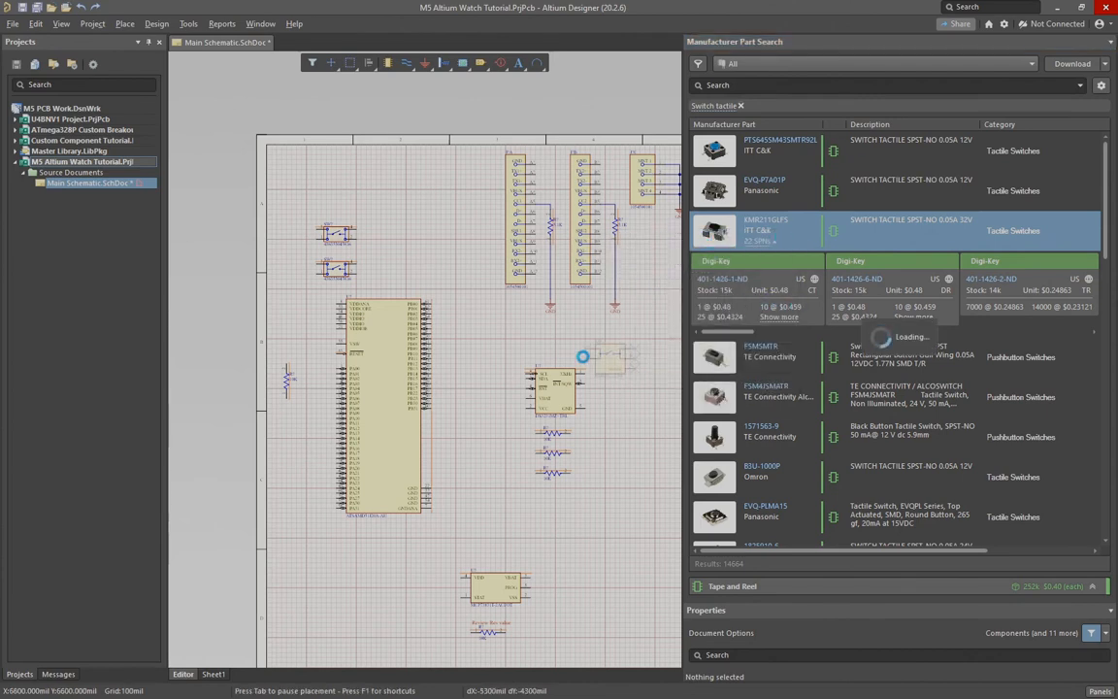
{"action": "left_click", "coordinate": [380, 250]}
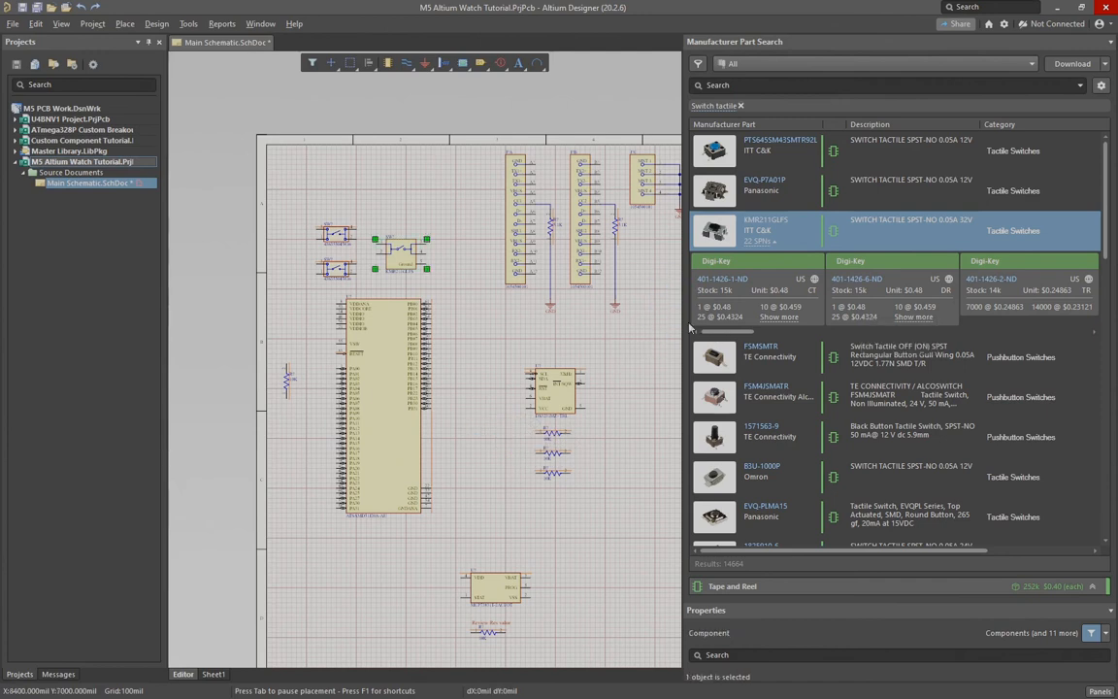
Step: Enlarge the schematic area, move the 10K resistor closer to the microcontroller, and shift the microcontroller with its resistor and switches slightly down
{"action": "left_click_drag", "start_coordinate": [682, 321], "coordinate": [1021, 316]}
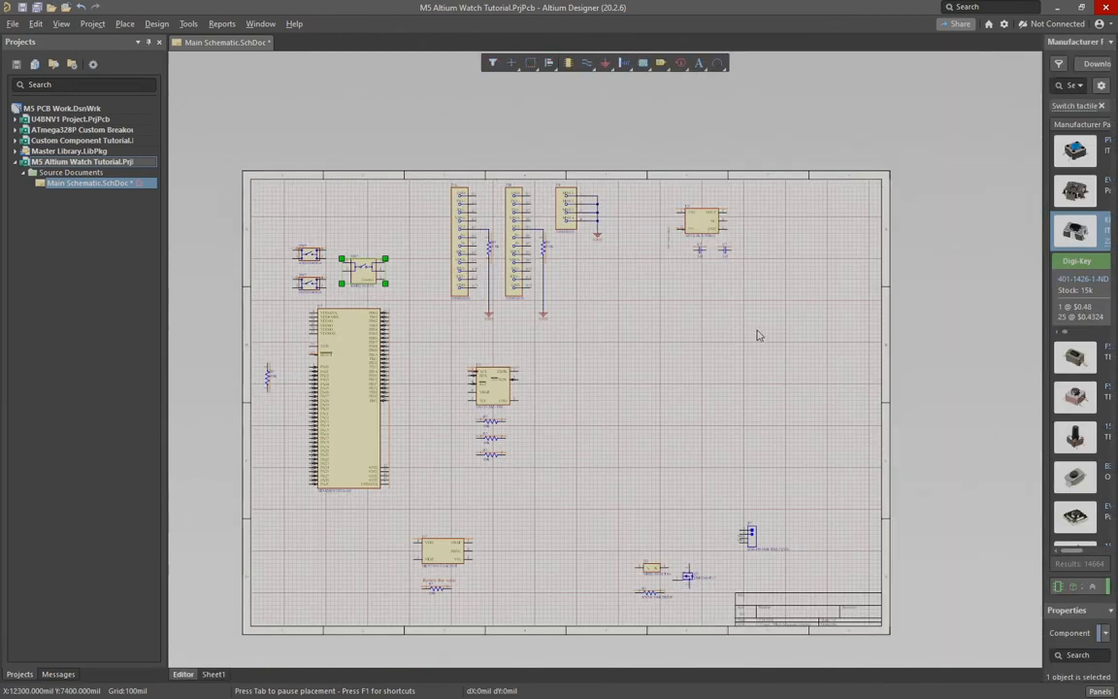
{"action": "right_click_drag", "start_coordinate": [641, 319], "coordinate": [591, 320]}
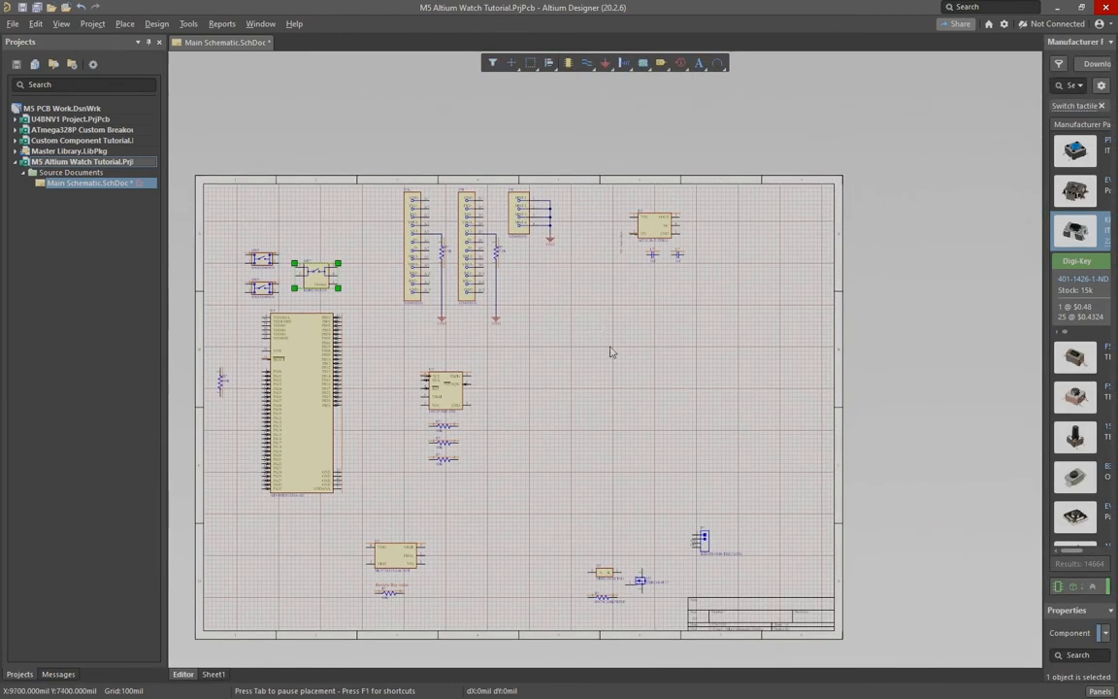
{"action": "left_click_drag", "start_coordinate": [221, 386], "coordinate": [234, 369]}
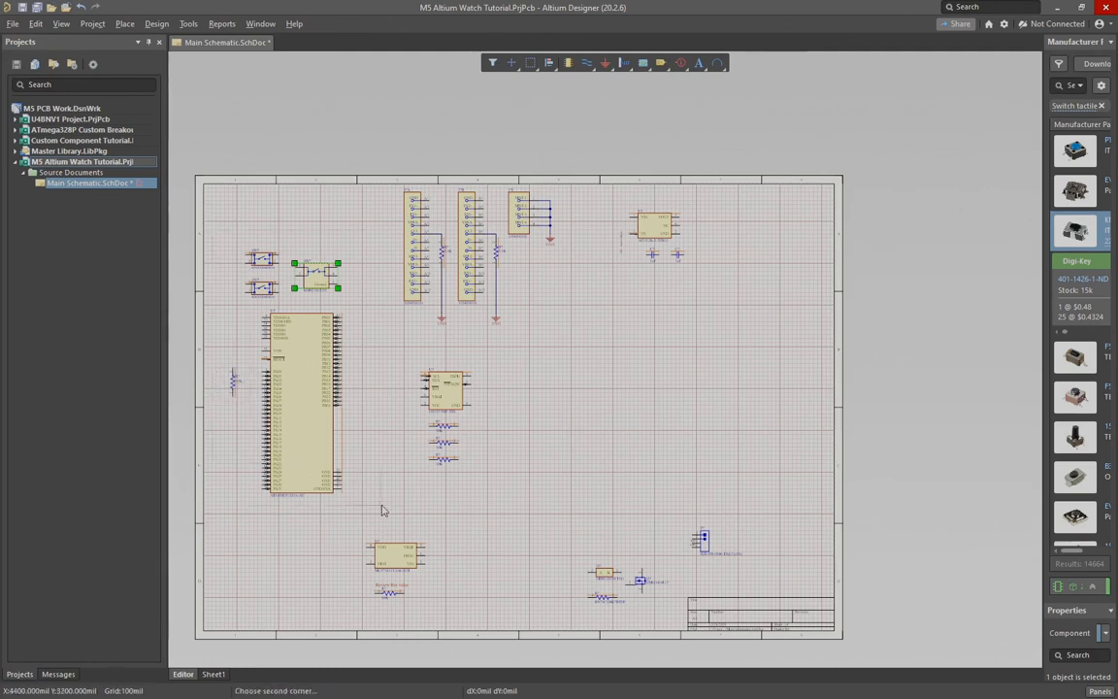
{"action": "left_click_drag", "start_coordinate": [211, 234], "coordinate": [380, 502]}
{"action": "left_click_drag", "start_coordinate": [311, 430], "coordinate": [266, 446]}
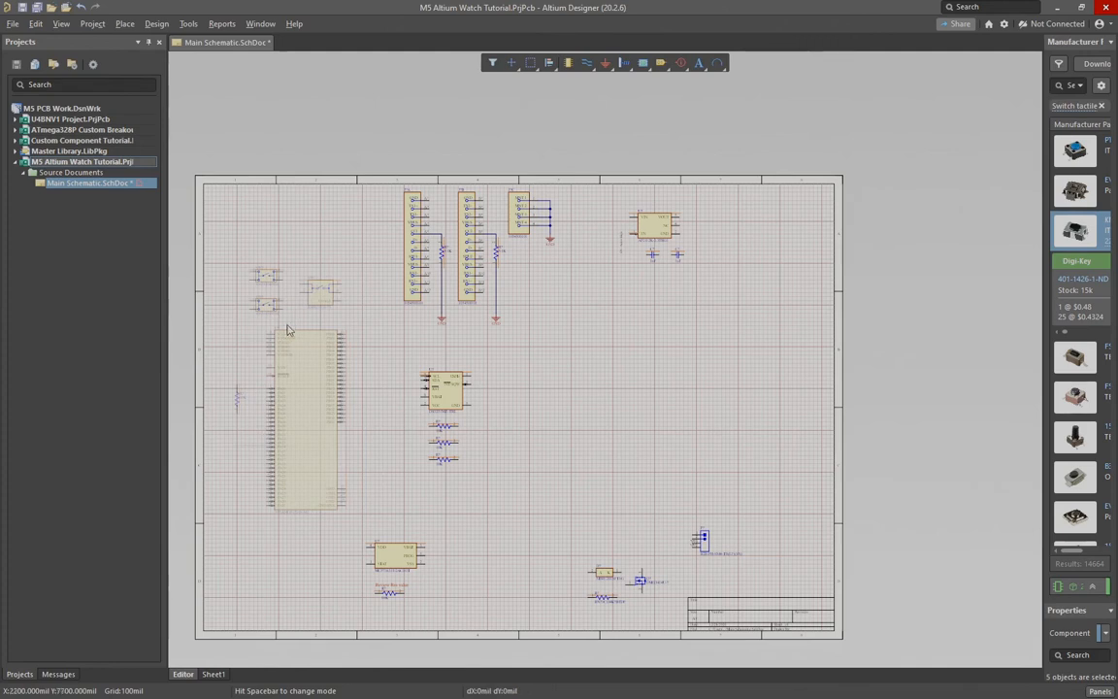
{"action": "left_click", "coordinate": [384, 360]}
{"action": "mouse_move", "coordinate": [547, 360]}
{"action": "right_mouse_down"}
{"action": "mouse_move", "coordinate": [514, 363]}
{"action": "mouse_move", "coordinate": [560, 339]}
{"action": "right_mouse_up"}
Step: Move the charger IC and its resistor to the right half of the sheet, and shift the DS3231MZ-TRL with its three resistors right
{"action": "left_click_drag", "start_coordinate": [371, 504], "coordinate": [450, 586]}
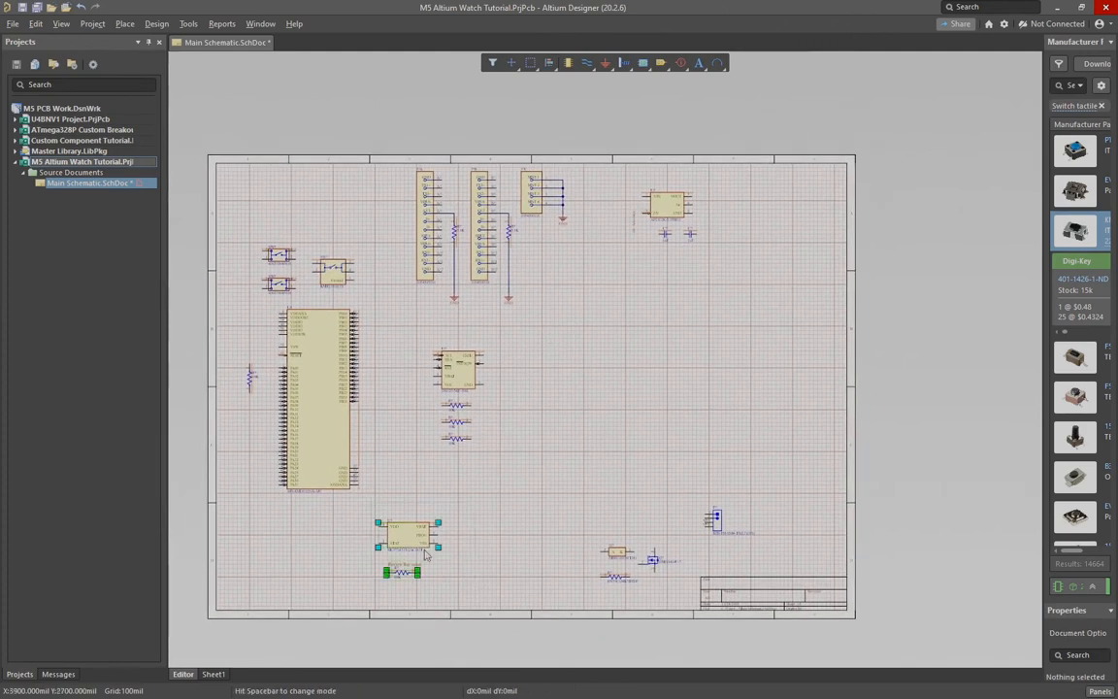
{"action": "left_click_drag", "start_coordinate": [421, 536], "coordinate": [721, 373]}
{"action": "left_click", "coordinate": [243, 250]}
{"action": "left_click_drag", "start_coordinate": [418, 339], "coordinate": [501, 452]}
{"action": "left_click_drag", "start_coordinate": [453, 369], "coordinate": [548, 390]}
Step: Move the microcontroller with its 10K resistor and three switches down to the lower-left part of the sheet
{"action": "left_click_drag", "start_coordinate": [235, 243], "coordinate": [405, 522]}
{"action": "left_click_drag", "start_coordinate": [286, 430], "coordinate": [283, 478]}
{"action": "left_click", "coordinate": [394, 409]}
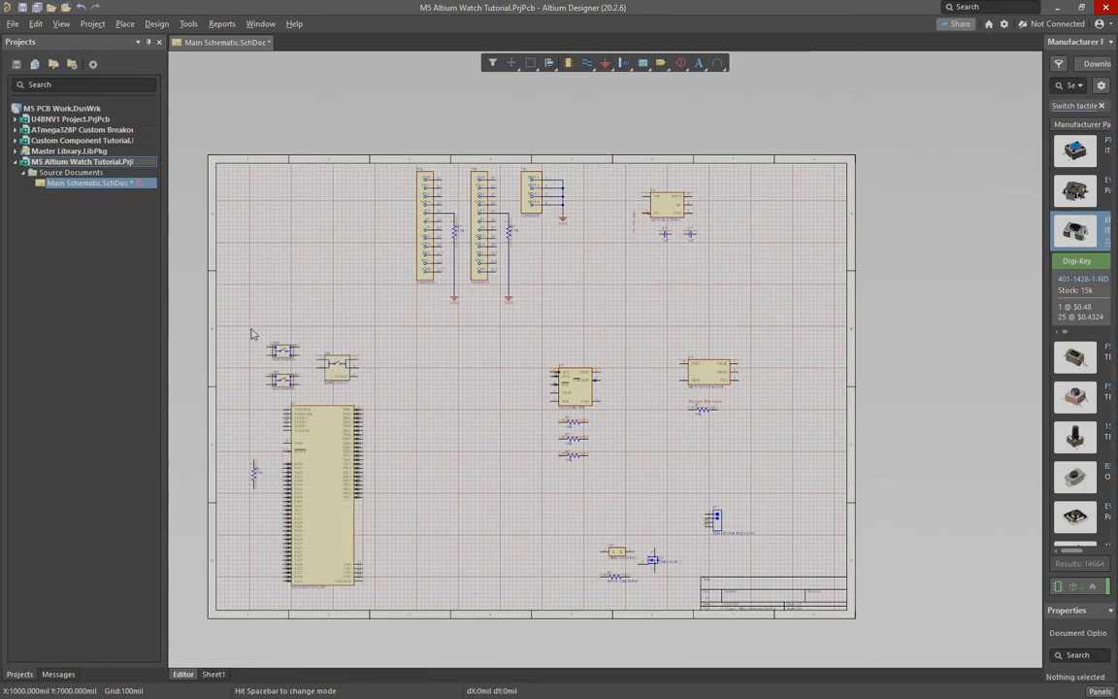
Step: Move the three tactile switches to the right side of the microcontroller
{"action": "left_click_drag", "start_coordinate": [240, 310], "coordinate": [383, 396]}
{"action": "left_click_drag", "start_coordinate": [330, 369], "coordinate": [499, 532]}
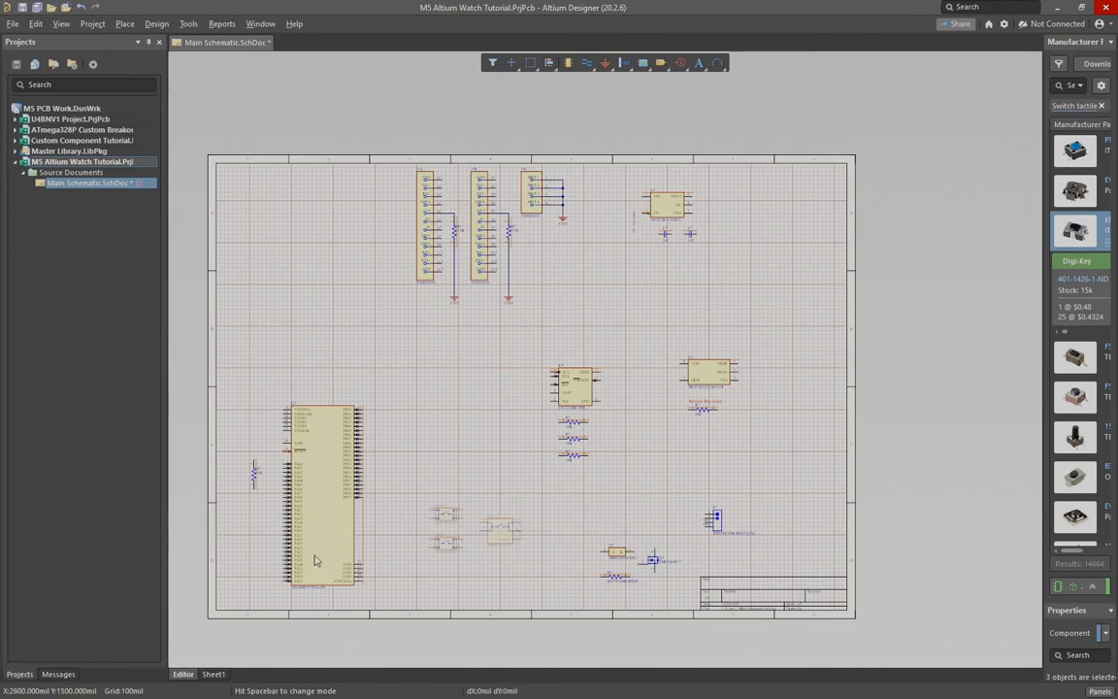
{"action": "key", "text": "Page_Up"}
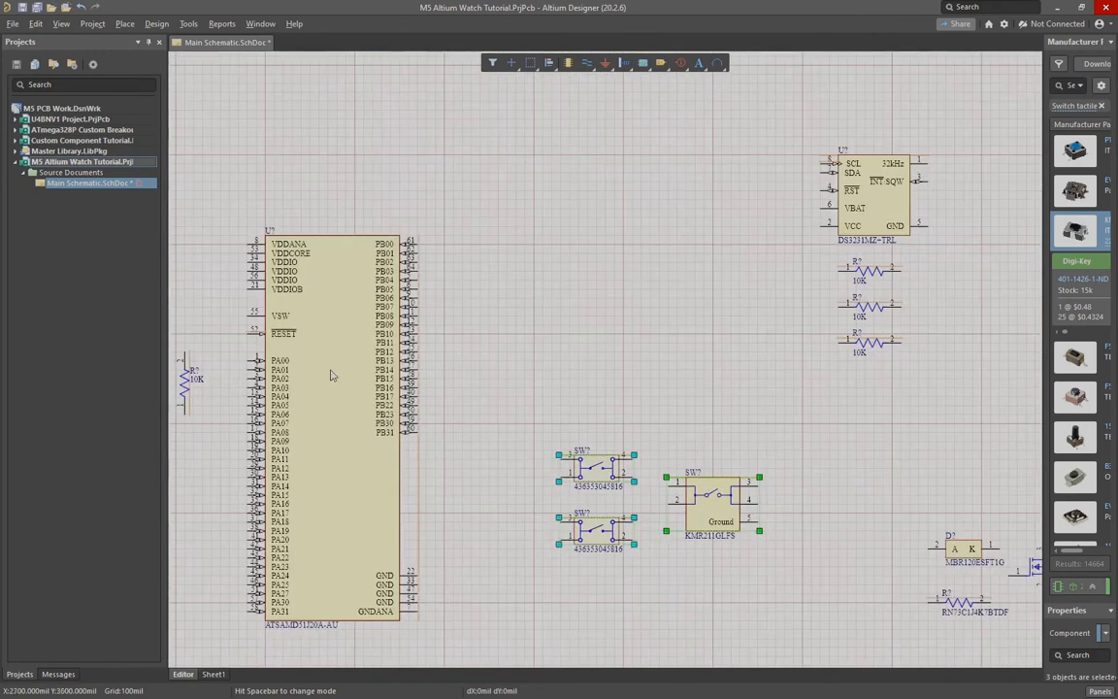
{"action": "left_click", "coordinate": [486, 399]}
{"action": "right_click_drag", "start_coordinate": [487, 401], "coordinate": [568, 390]}
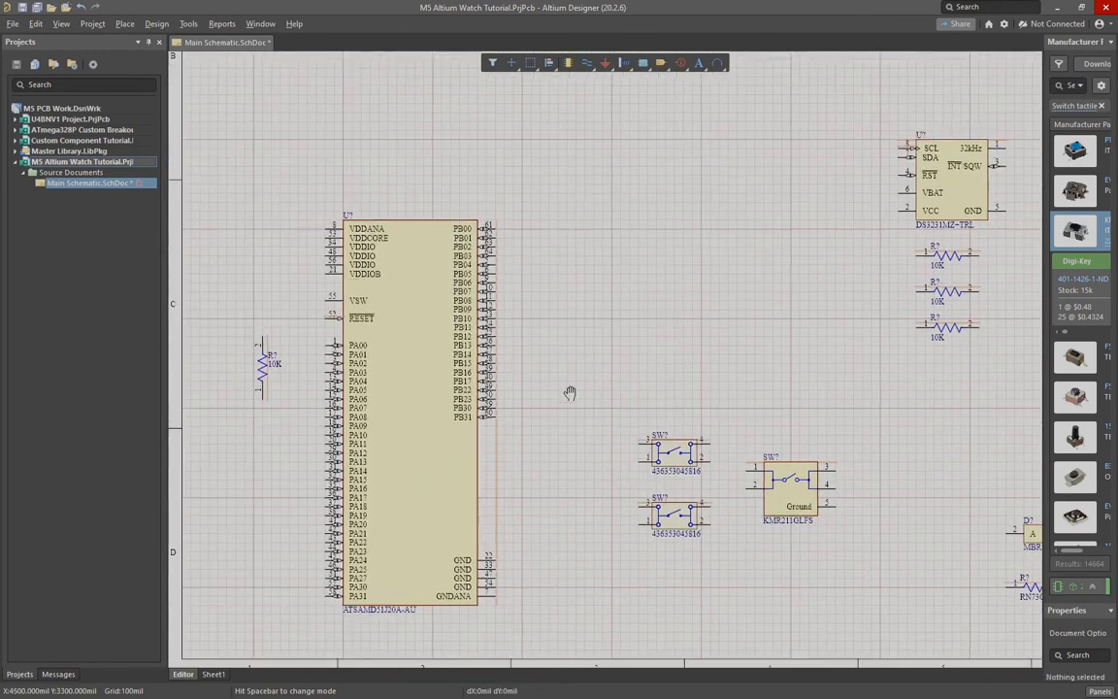
{"action": "scroll", "coordinate": [458, 417], "scroll_direction": "down", "scroll_amount": 2, "text": "ctrl"}
{"action": "scroll", "coordinate": [458, 419], "scroll_direction": "down", "scroll_amount": 1, "text": "ctrl"}
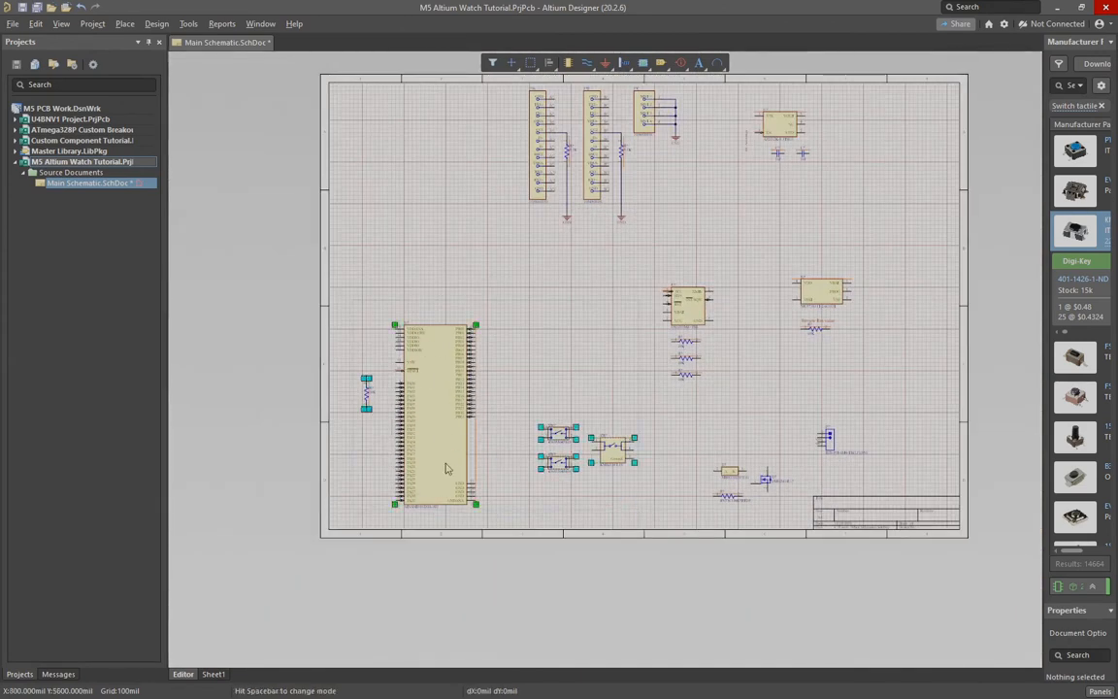
Step: Shift the microcontroller group right and place its switches on its left side, with the KMR211GLFS above the other two
{"action": "left_click_drag", "start_coordinate": [442, 462], "coordinate": [553, 490]}
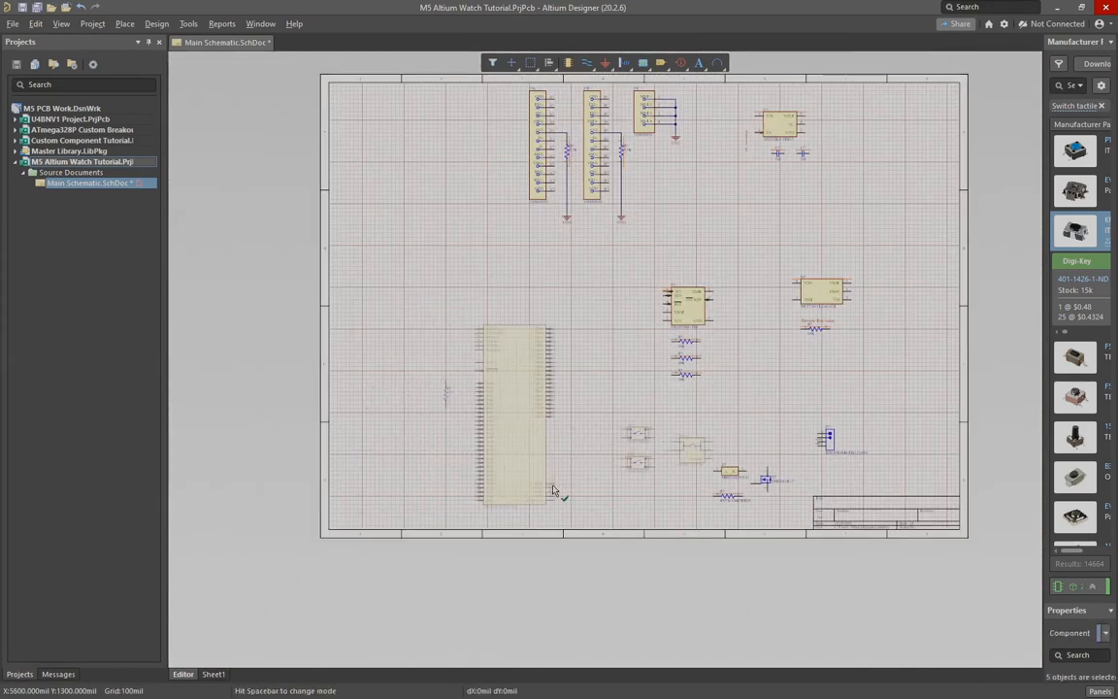
{"action": "left_click", "coordinate": [615, 490]}
{"action": "left_click_drag", "start_coordinate": [615, 404], "coordinate": [349, 418]}
{"action": "left_click", "coordinate": [613, 433]}
{"action": "mouse_move", "coordinate": [602, 404]}
{"action": "left_mouse_down"}
{"action": "mouse_move", "coordinate": [680, 492]}
{"action": "mouse_move", "coordinate": [576, 418]}
{"action": "mouse_move", "coordinate": [411, 499]}
{"action": "mouse_move", "coordinate": [396, 490]}
{"action": "mouse_move", "coordinate": [407, 504]}
{"action": "left_mouse_up"}
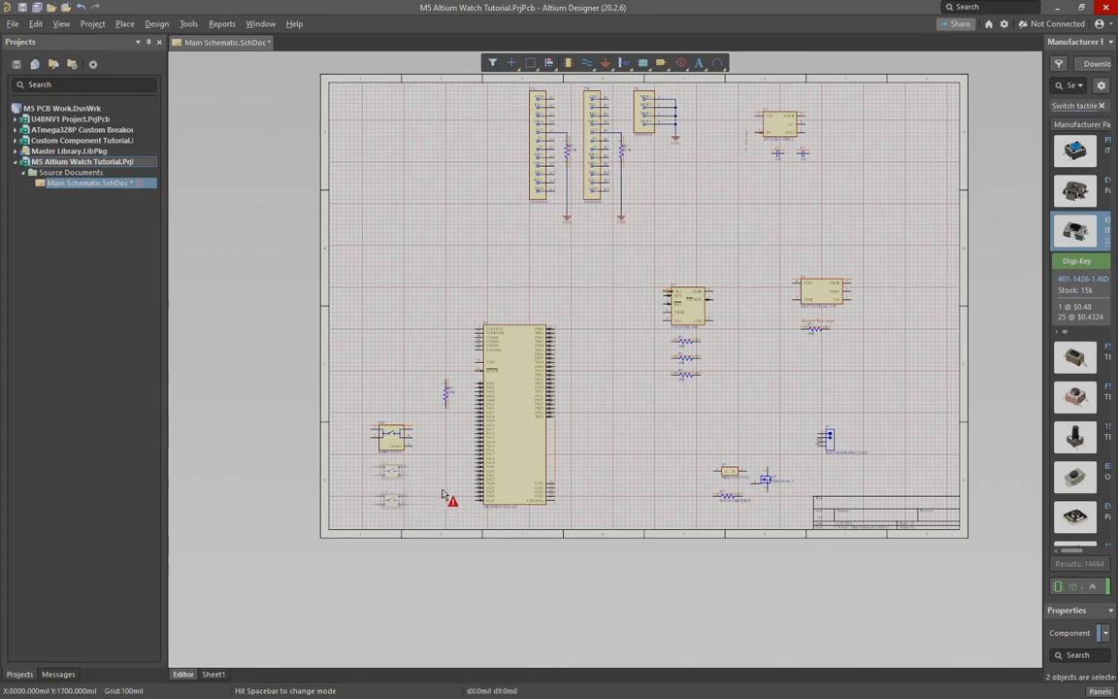
{"action": "left_click", "coordinate": [700, 438]}
{"action": "right_click_drag", "start_coordinate": [699, 440], "coordinate": [701, 528]}
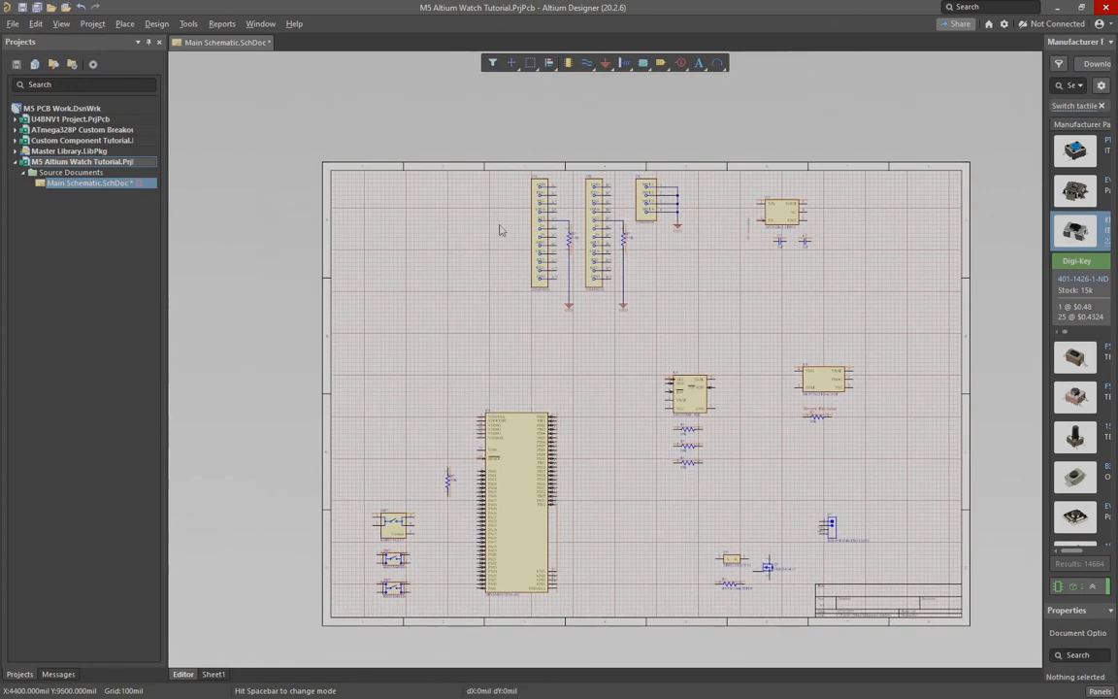
Step: Move the USB-C connector sections with their resistors, wires and grounds to the upper-left corner of the sheet
{"action": "left_click_drag", "start_coordinate": [464, 337], "coordinate": [702, 166]}
{"action": "left_click_drag", "start_coordinate": [556, 239], "coordinate": [395, 264]}
{"action": "left_click", "coordinate": [505, 288]}
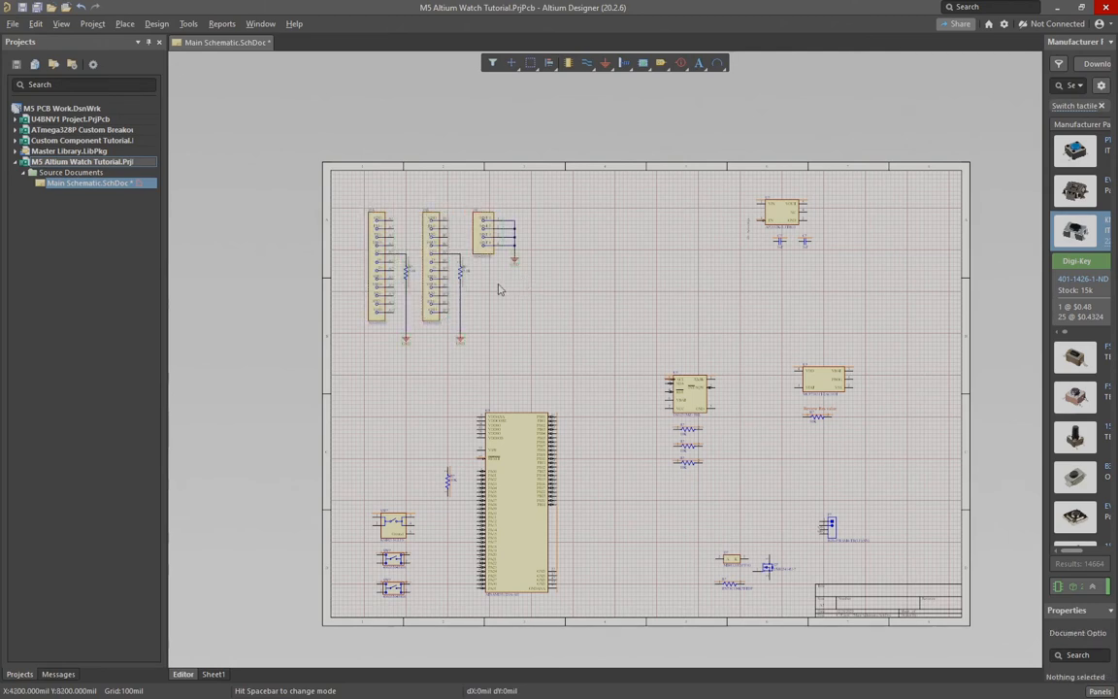
{"action": "left_click_drag", "start_coordinate": [336, 191], "coordinate": [564, 347]}
{"action": "left_click_drag", "start_coordinate": [504, 234], "coordinate": [504, 204]}
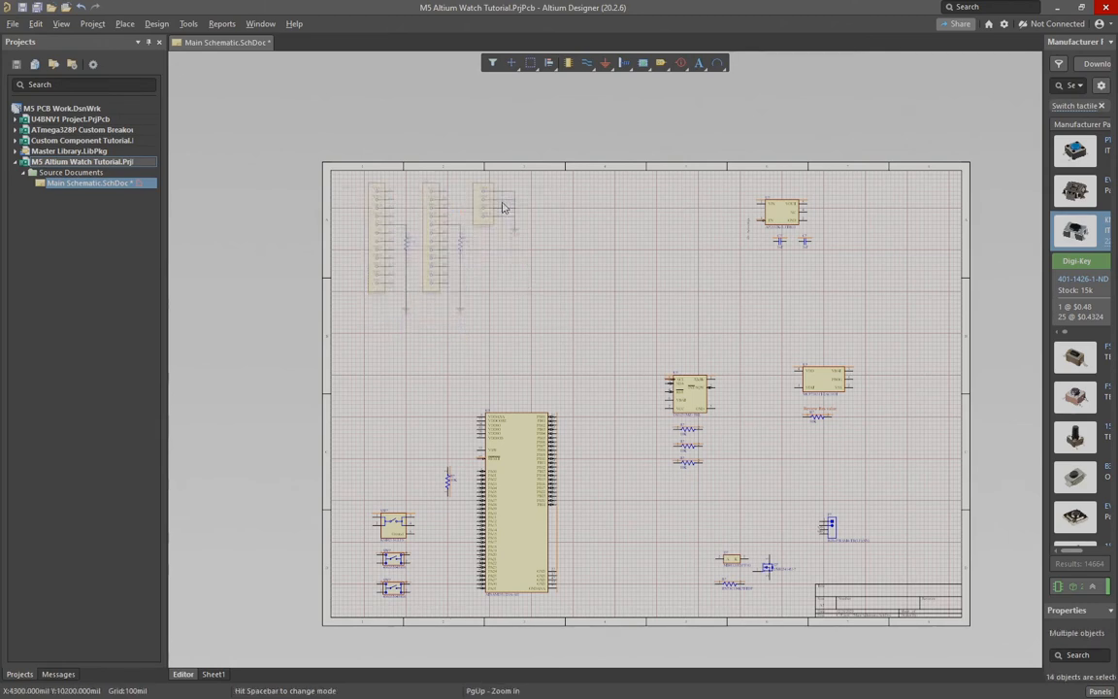
{"action": "left_click", "coordinate": [554, 270]}
Step: Move the microcontroller group up and left, and bring the three switches up beside the 10K resistor
{"action": "left_click", "coordinate": [362, 494]}
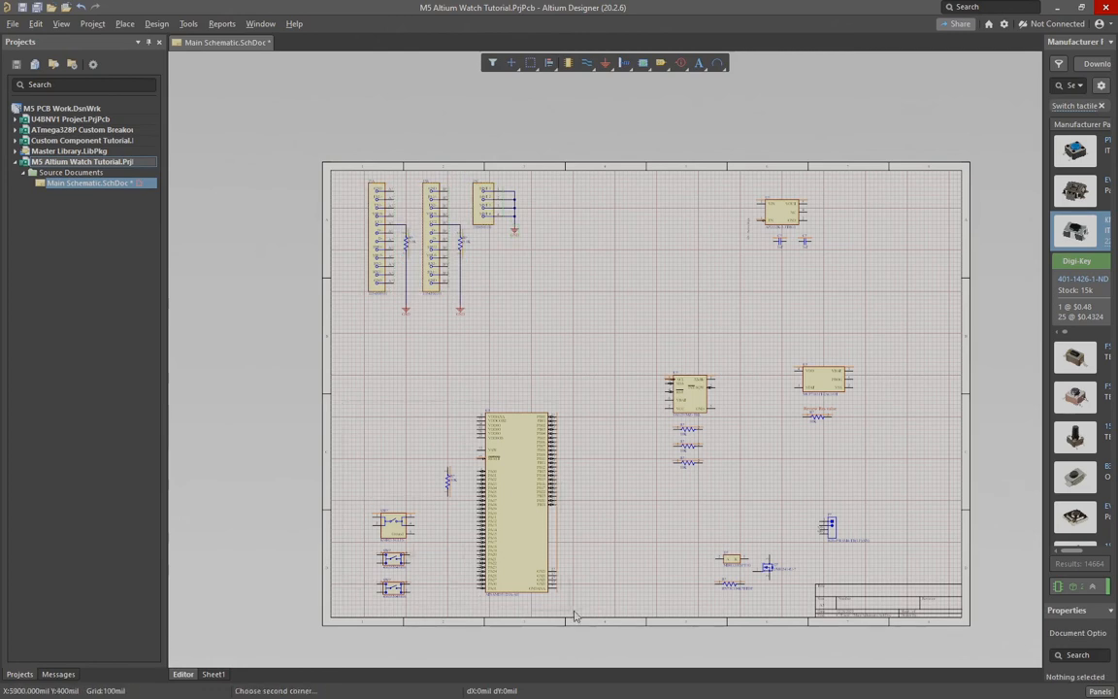
{"action": "left_click_drag", "start_coordinate": [585, 615], "coordinate": [586, 616]}
{"action": "left_click_drag", "start_coordinate": [519, 543], "coordinate": [454, 472]}
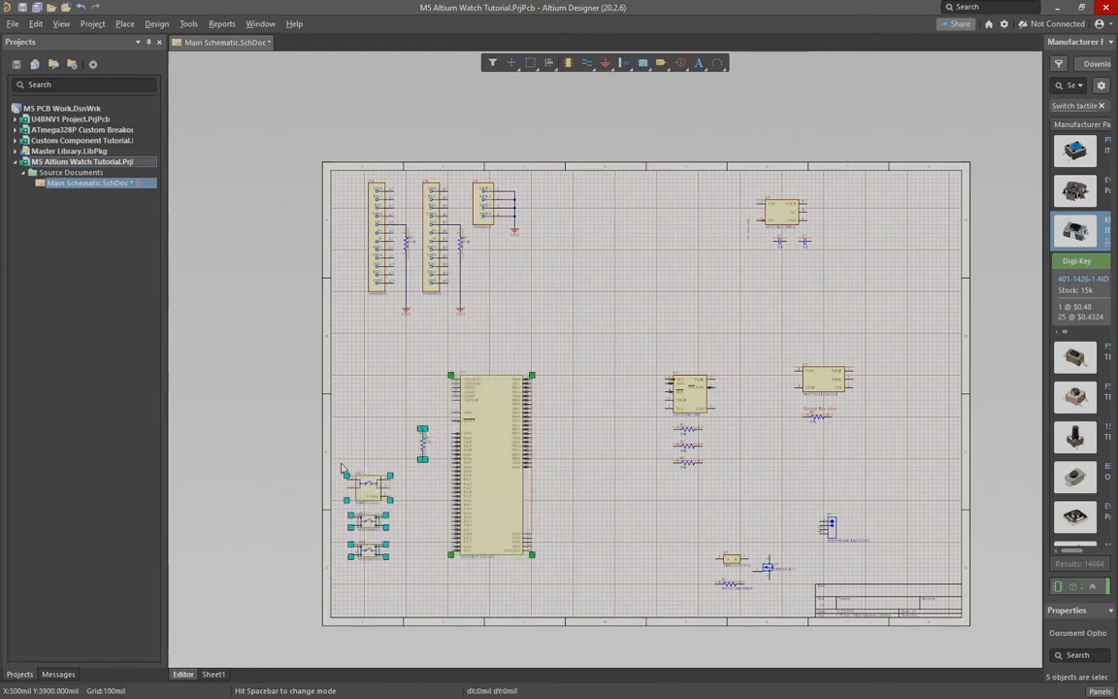
{"action": "left_click", "coordinate": [405, 573]}
{"action": "left_click_drag", "start_coordinate": [405, 572], "coordinate": [405, 573]}
{"action": "left_click_drag", "start_coordinate": [371, 490], "coordinate": [407, 428]}
{"action": "left_click", "coordinate": [360, 464]}
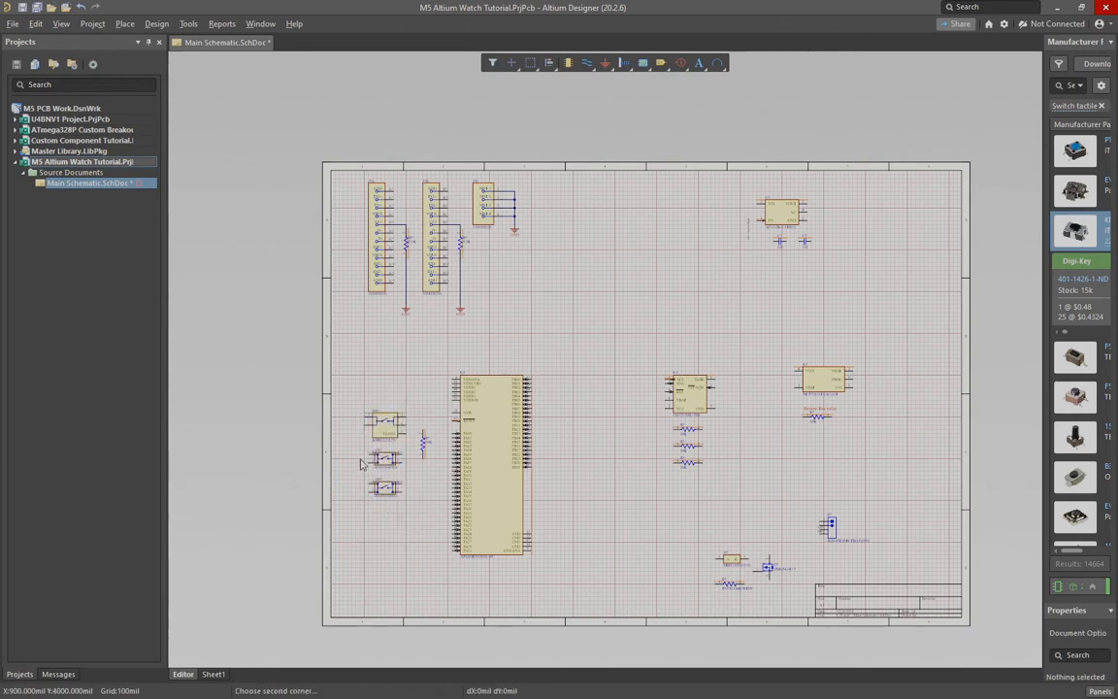
Step: Separate the two lower switches from the KMR211GLFS by moving them further down
{"action": "left_click_drag", "start_coordinate": [359, 448], "coordinate": [402, 535]}
{"action": "left_click", "coordinate": [698, 509]}
{"action": "right_click_drag", "start_coordinate": [698, 508], "coordinate": [621, 517]}
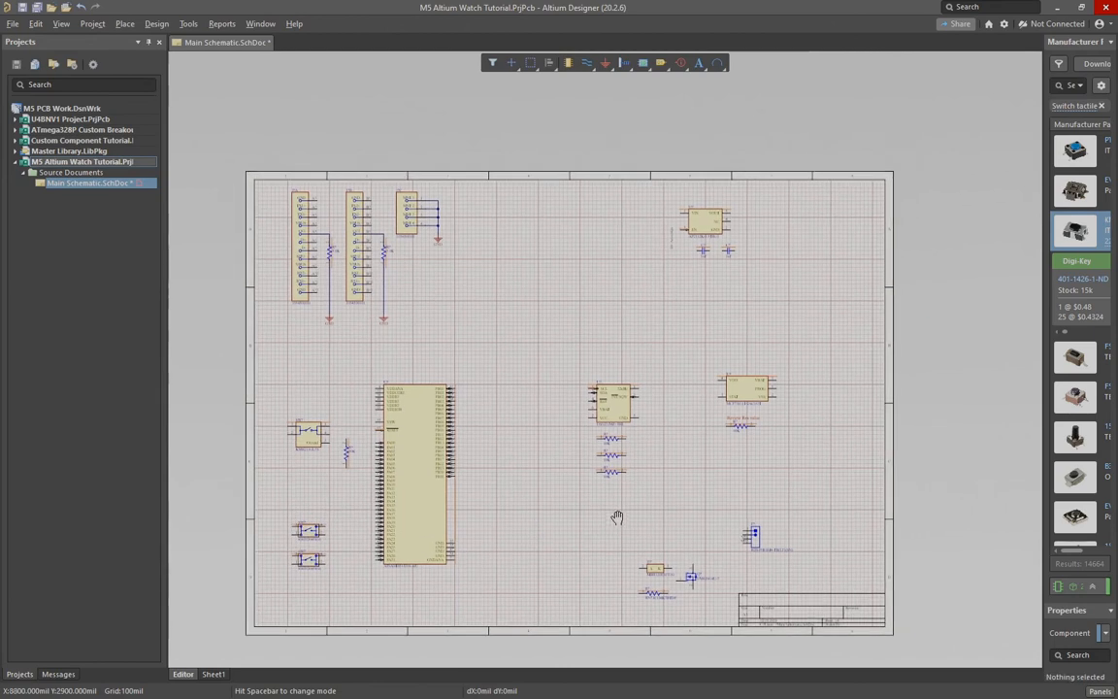
{"action": "scroll", "coordinate": [685, 493], "scroll_direction": "up", "scroll_amount": 2, "text": "ctrl"}
{"action": "scroll", "coordinate": [678, 479], "scroll_direction": "down", "scroll_amount": 2, "text": "ctrl"}
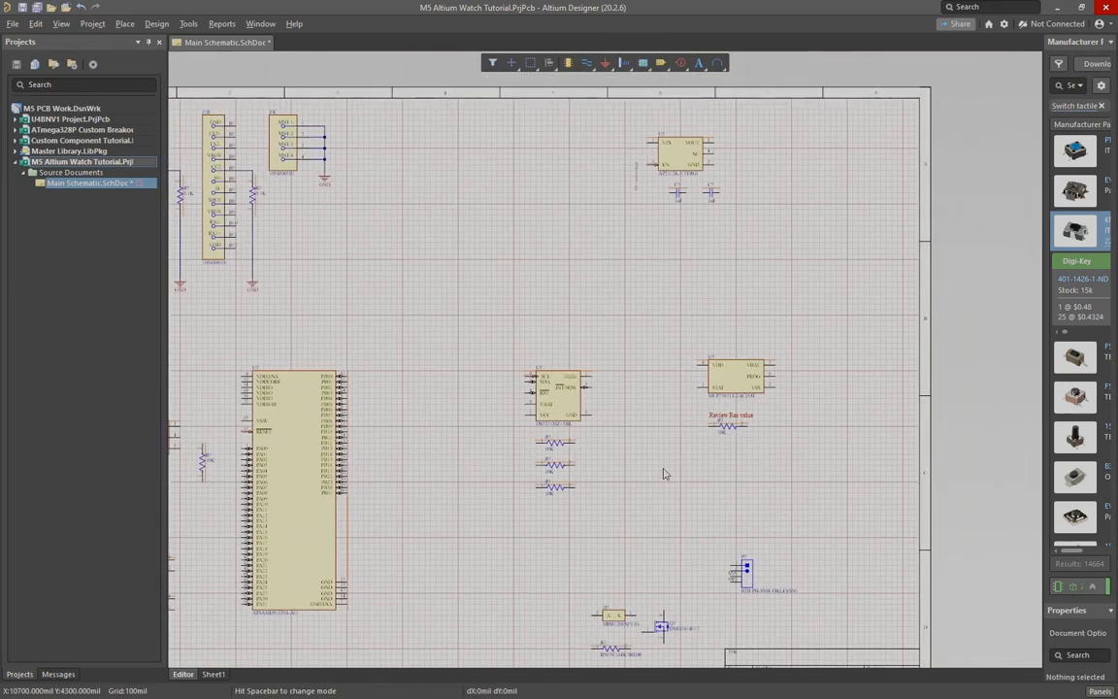
Step: Move the voltage regulator and its two capacitors left to the upper middle of the sheet
{"action": "left_click_drag", "start_coordinate": [613, 127], "coordinate": [756, 211]}
{"action": "left_click_drag", "start_coordinate": [677, 156], "coordinate": [425, 162]}
{"action": "left_click", "coordinate": [621, 364]}
Step: Move the DS3231MZ-TRL with its three 10K resistors to the upper-right area, and shift the regulator group down and right
{"action": "left_click_drag", "start_coordinate": [492, 339], "coordinate": [624, 524]}
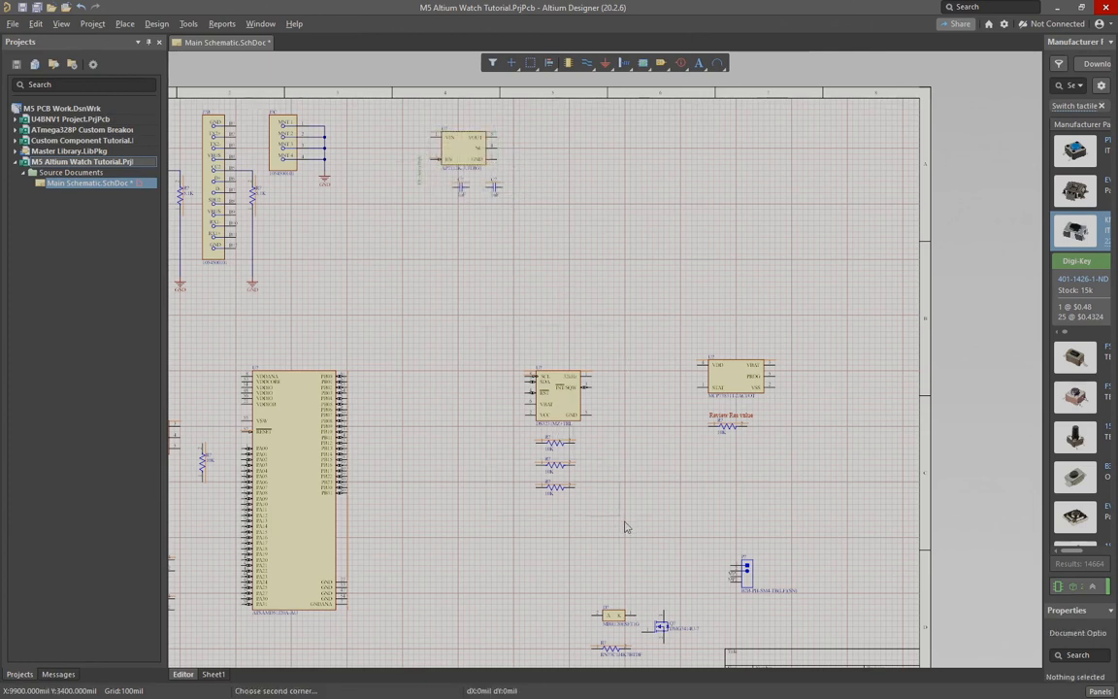
{"action": "left_click_drag", "start_coordinate": [580, 375], "coordinate": [808, 174]}
{"action": "left_click_drag", "start_coordinate": [399, 118], "coordinate": [556, 232]}
{"action": "left_click_drag", "start_coordinate": [464, 153], "coordinate": [559, 201]}
{"action": "left_click_drag", "start_coordinate": [785, 257], "coordinate": [850, 304]}
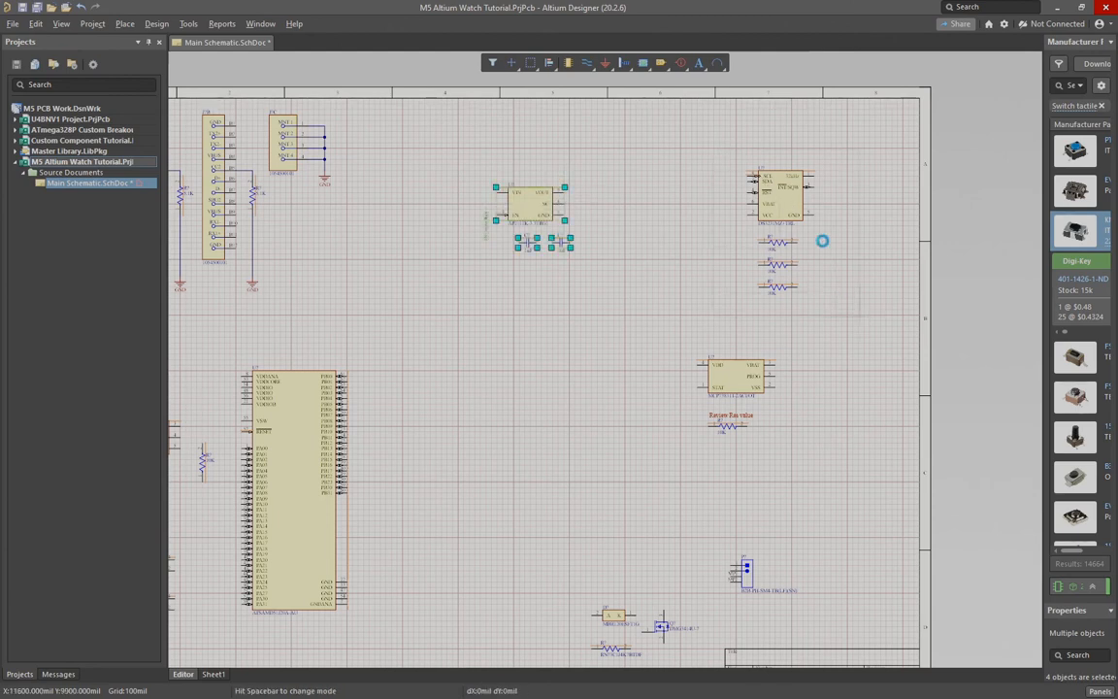
{"action": "left_click_drag", "start_coordinate": [748, 205], "coordinate": [762, 213]}
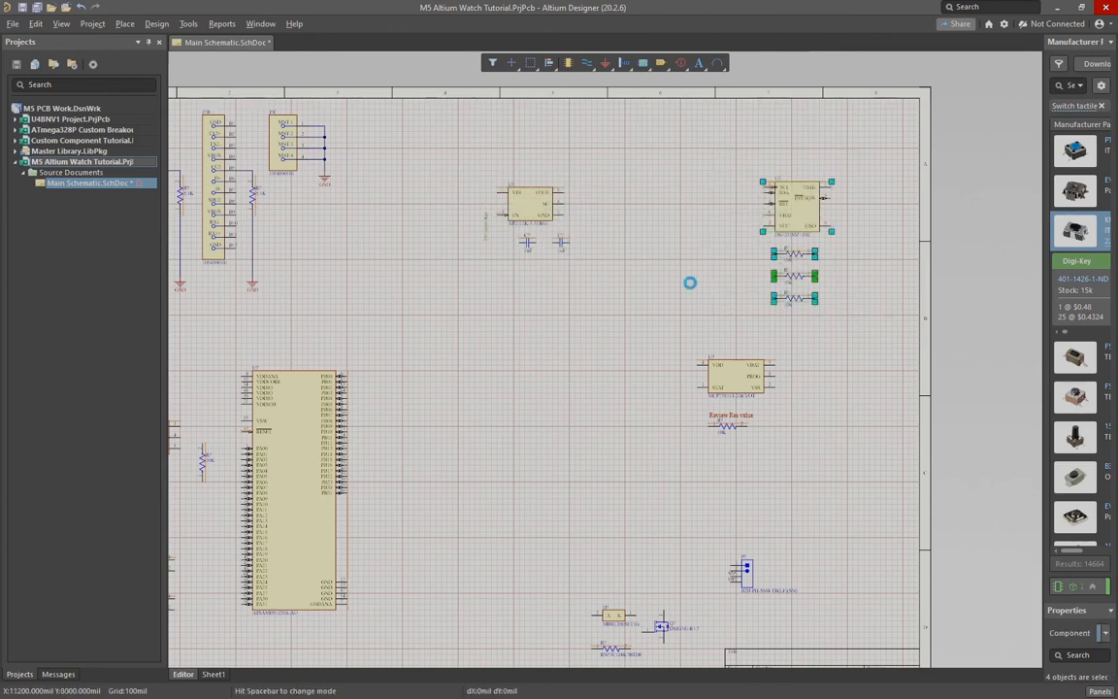
Step: Move the charger IC with its resistor and "Review Res value" note directly below the voltage regulator
{"action": "left_click_drag", "start_coordinate": [669, 332], "coordinate": [820, 474]}
{"action": "left_click_drag", "start_coordinate": [725, 386], "coordinate": [576, 376]}
{"action": "left_click", "coordinate": [601, 400]}
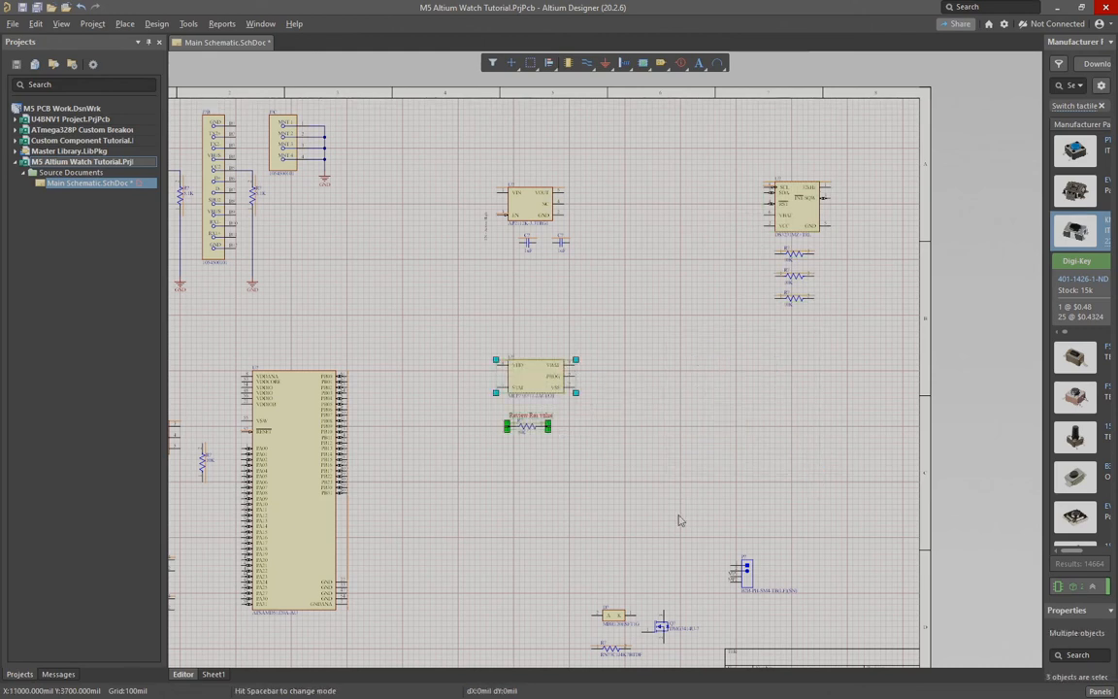
Step: Move the diode, MOSFET and resistor group up and right, beside the small connector in the lower-right area
{"action": "scroll", "coordinate": [681, 475], "scroll_direction": "down", "scroll_amount": 2}
{"action": "left_click_drag", "start_coordinate": [668, 602], "coordinate": [721, 603]}
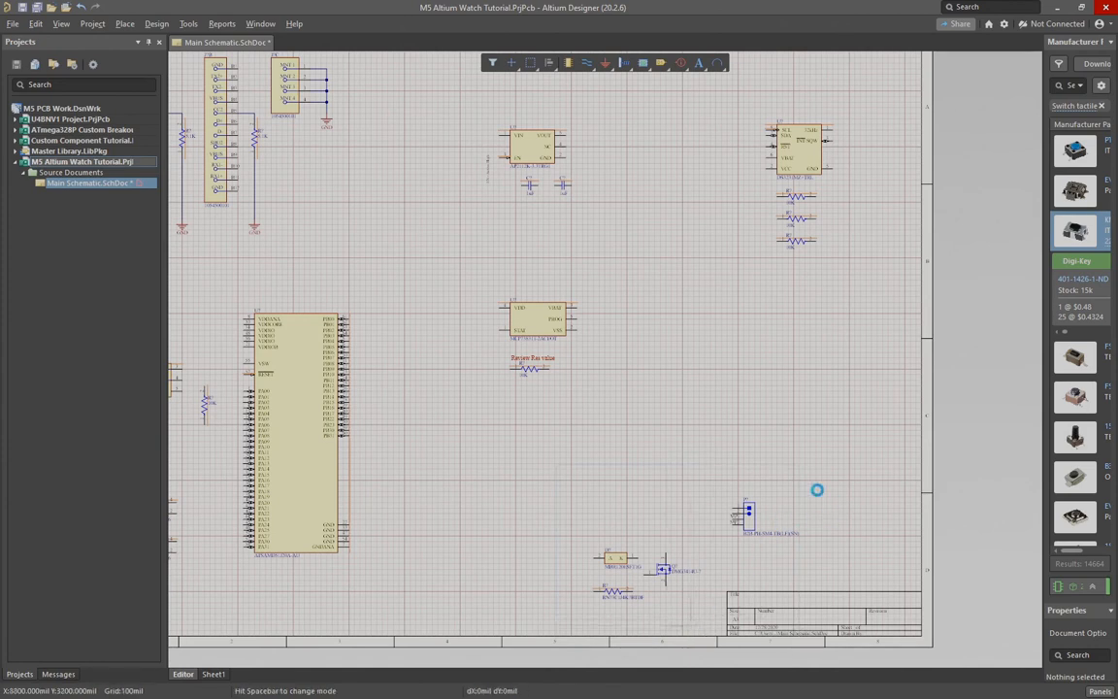
{"action": "left_click", "coordinate": [712, 476]}
{"action": "left_click_drag", "start_coordinate": [497, 529], "coordinate": [688, 627]}
{"action": "left_click_drag", "start_coordinate": [617, 585], "coordinate": [770, 457]}
Step: Lower the charger IC group towards the bottom middle of the sheet, and shift the regulator and DS3231MZ-TRL groups slightly down
{"action": "left_click_drag", "start_coordinate": [466, 270], "coordinate": [594, 392]}
{"action": "left_click_drag", "start_coordinate": [553, 322], "coordinate": [505, 462]}
{"action": "left_click_drag", "start_coordinate": [460, 150], "coordinate": [612, 212]}
{"action": "left_click_drag", "start_coordinate": [542, 163], "coordinate": [532, 200]}
{"action": "left_click_drag", "start_coordinate": [833, 247], "coordinate": [766, 196]}
{"action": "left_click", "coordinate": [454, 322]}
{"action": "right_click_drag", "start_coordinate": [494, 353], "coordinate": [600, 324]}
{"action": "scroll", "coordinate": [622, 344], "scroll_direction": "down", "scroll_amount": 3, "text": "ctrl"}
Step: Move the microcontroller with its resistor and three switches down and slightly right, near the sheet's bottom edge
{"action": "left_click_drag", "start_coordinate": [407, 319], "coordinate": [574, 501]}
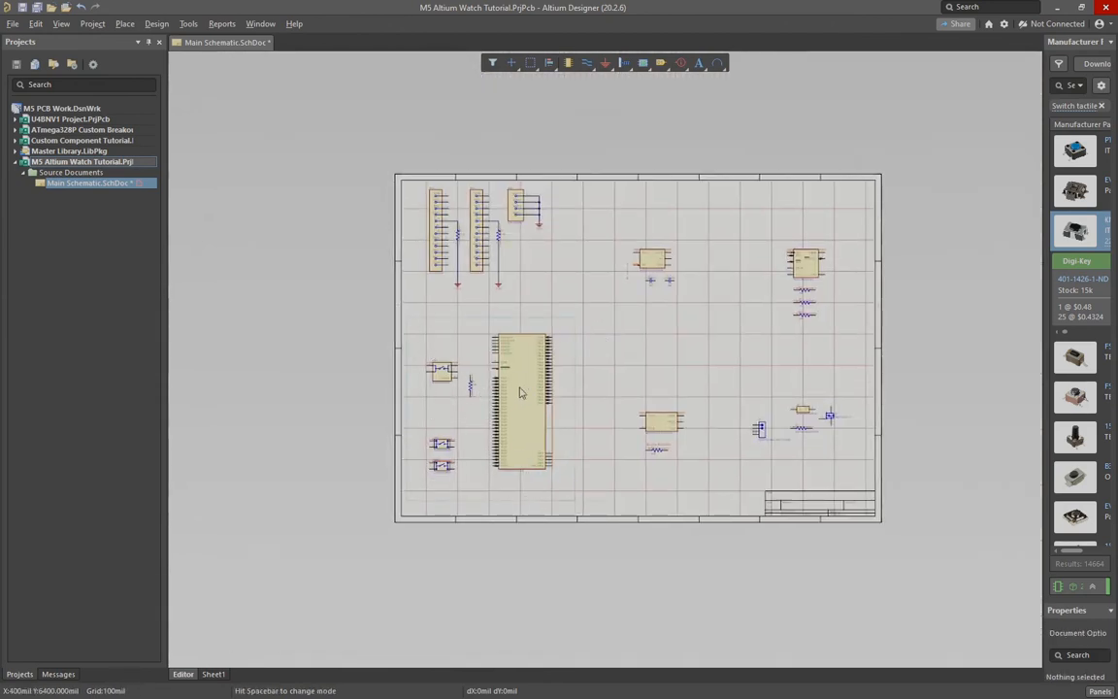
{"action": "left_click_drag", "start_coordinate": [491, 390], "coordinate": [511, 423]}
{"action": "left_click", "coordinate": [458, 321]}
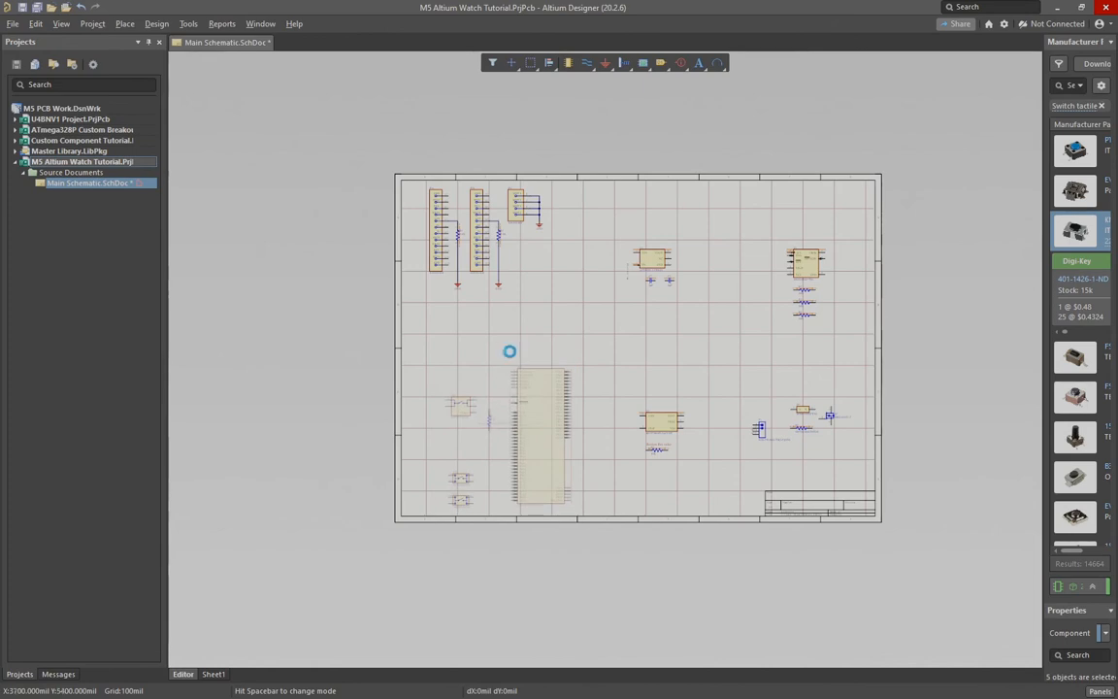
{"action": "key", "text": "ctrl+Page_Down"}
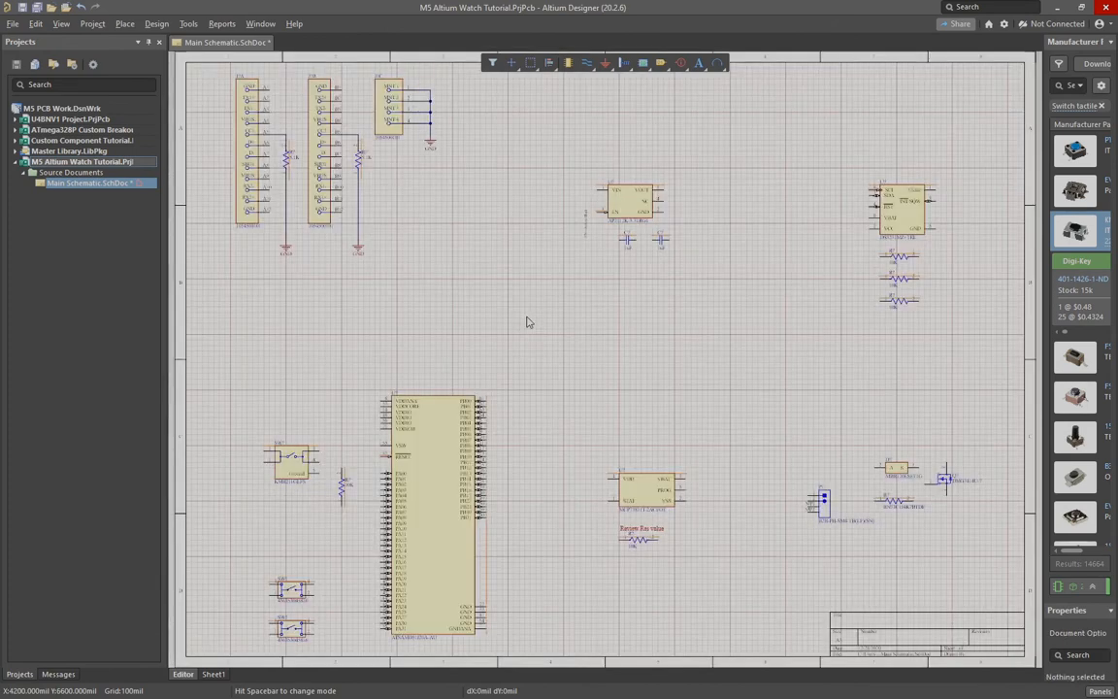
Step: Move the USB-C connector sections and their wiring slightly right and down from the sheet's corner
{"action": "left_click_drag", "start_coordinate": [488, 288], "coordinate": [199, 62]}
{"action": "left_click_drag", "start_coordinate": [247, 136], "coordinate": [319, 167]}
{"action": "left_click", "coordinate": [519, 165]}
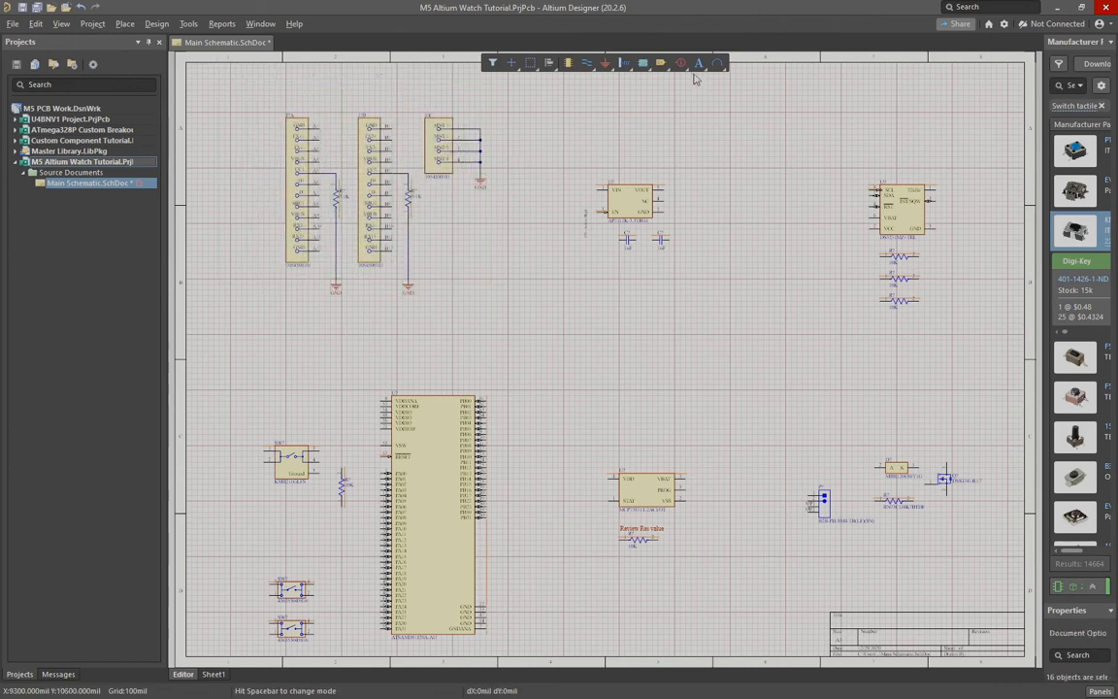
Step: Start a text label above the USB-C connector sections with the text "USB-C Connections"
{"action": "right_click_drag", "start_coordinate": [365, 120], "coordinate": [457, 271]}
{"action": "scroll", "coordinate": [408, 238], "scroll_direction": "up", "scroll_amount": 8, "text": "ctrl"}
{"action": "left_click", "coordinate": [699, 64]}
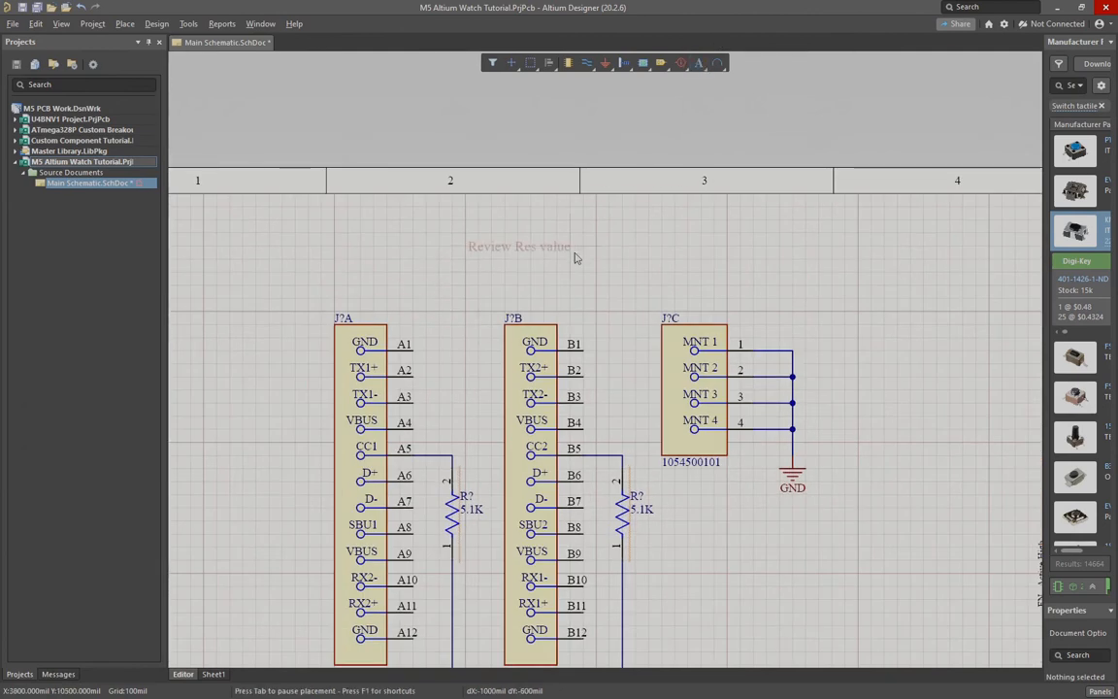
{"action": "key", "text": "Tab"}
{"action": "left_click_drag", "start_coordinate": [1043, 529], "coordinate": [869, 545]}
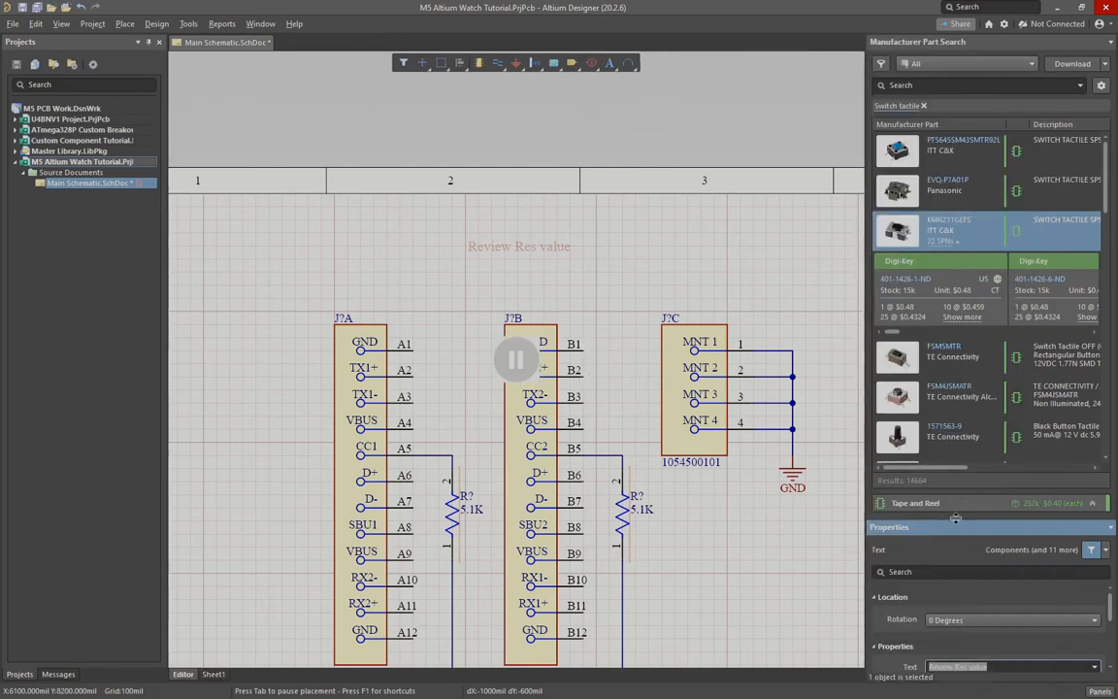
{"action": "left_click_drag", "start_coordinate": [962, 339], "coordinate": [965, 242]}
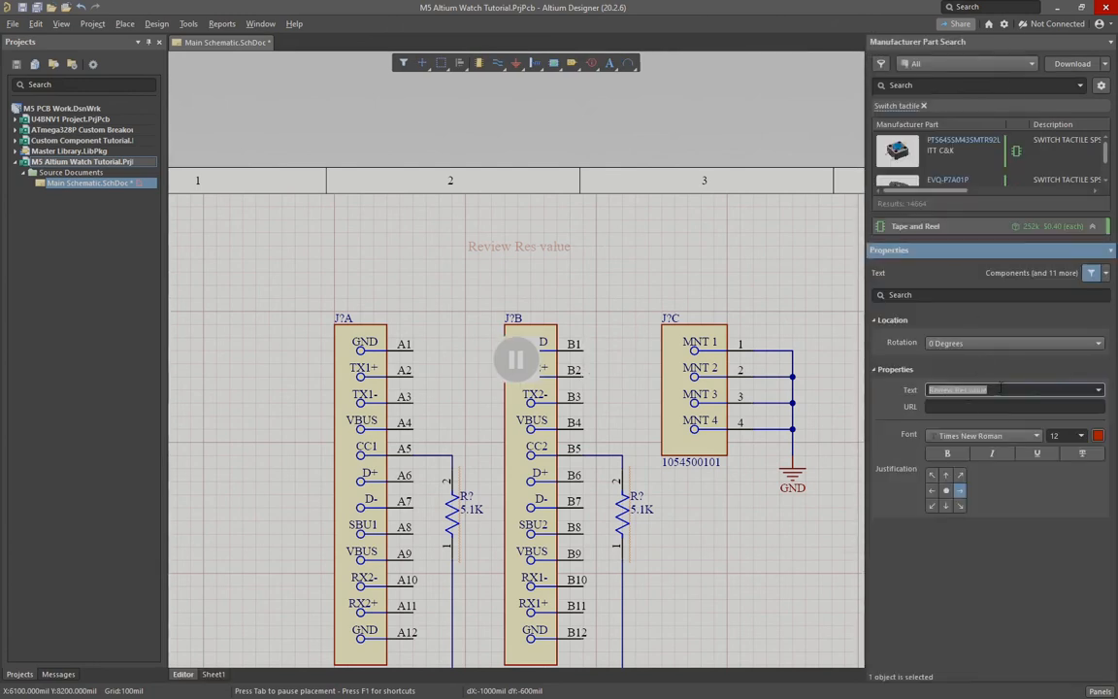
{"action": "key", "text": "BackSpace"}
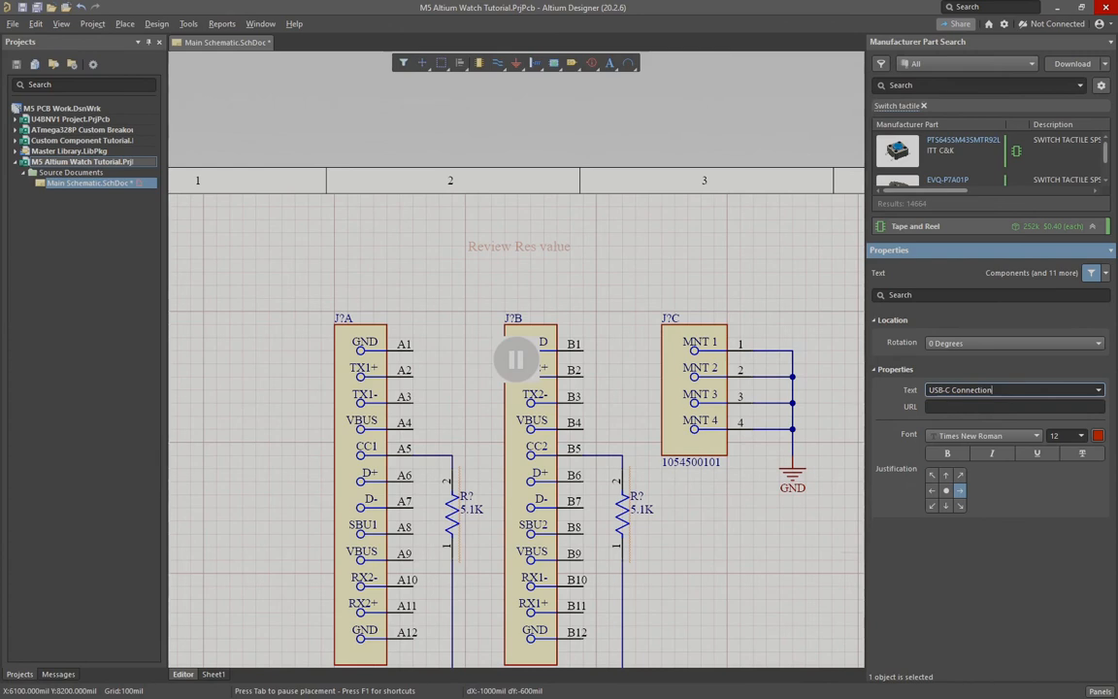
{"action": "type", "text": "USB-C Connectionsa"}
Step: Format the label black, size 18 and centre-justified, and place it above the USB-C connector sections
{"action": "left_click", "coordinate": [1098, 435]}
{"action": "left_click", "coordinate": [964, 466]}
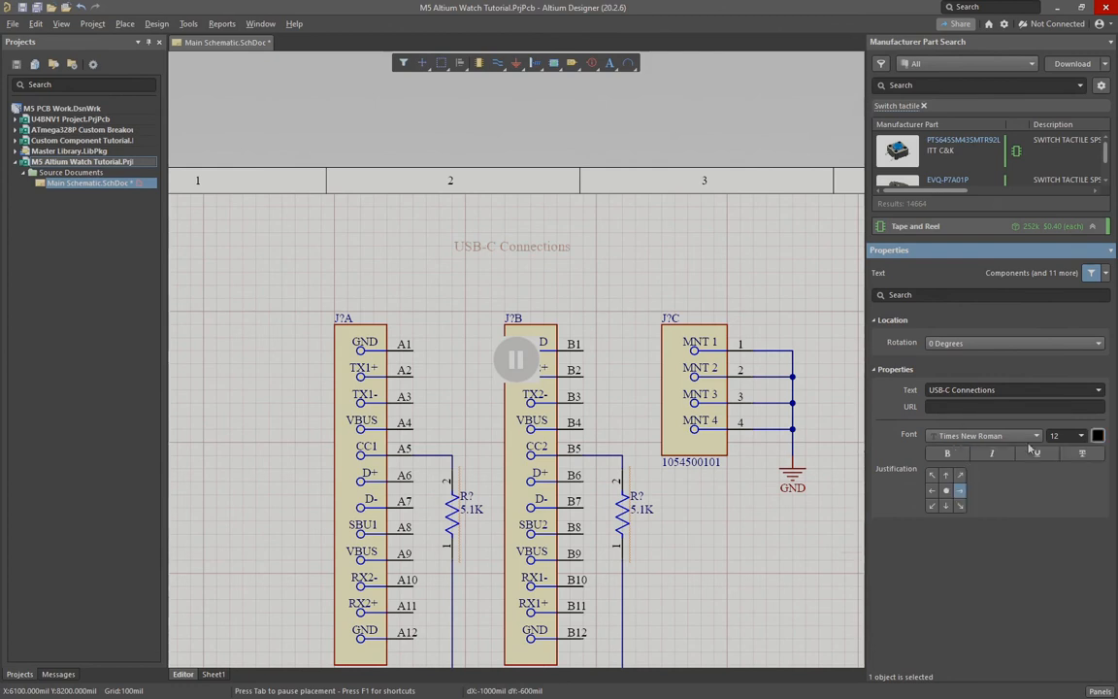
{"action": "left_click", "coordinate": [1080, 435]}
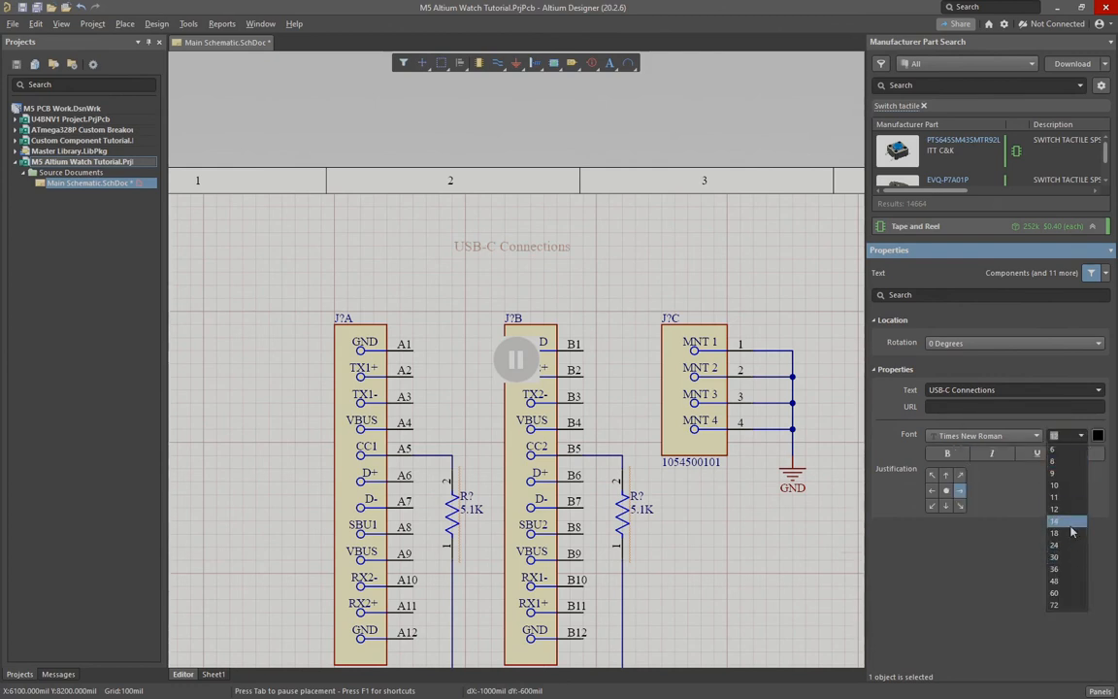
{"action": "left_click", "coordinate": [1071, 535]}
{"action": "left_click", "coordinate": [1083, 439]}
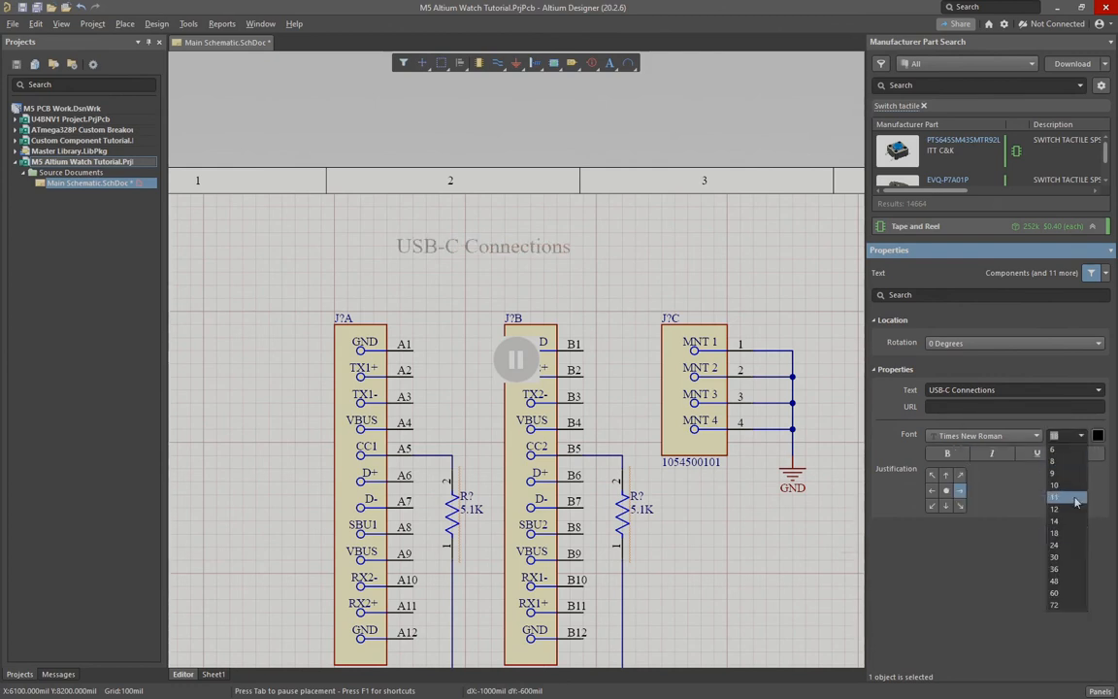
{"action": "left_click", "coordinate": [1066, 535]}
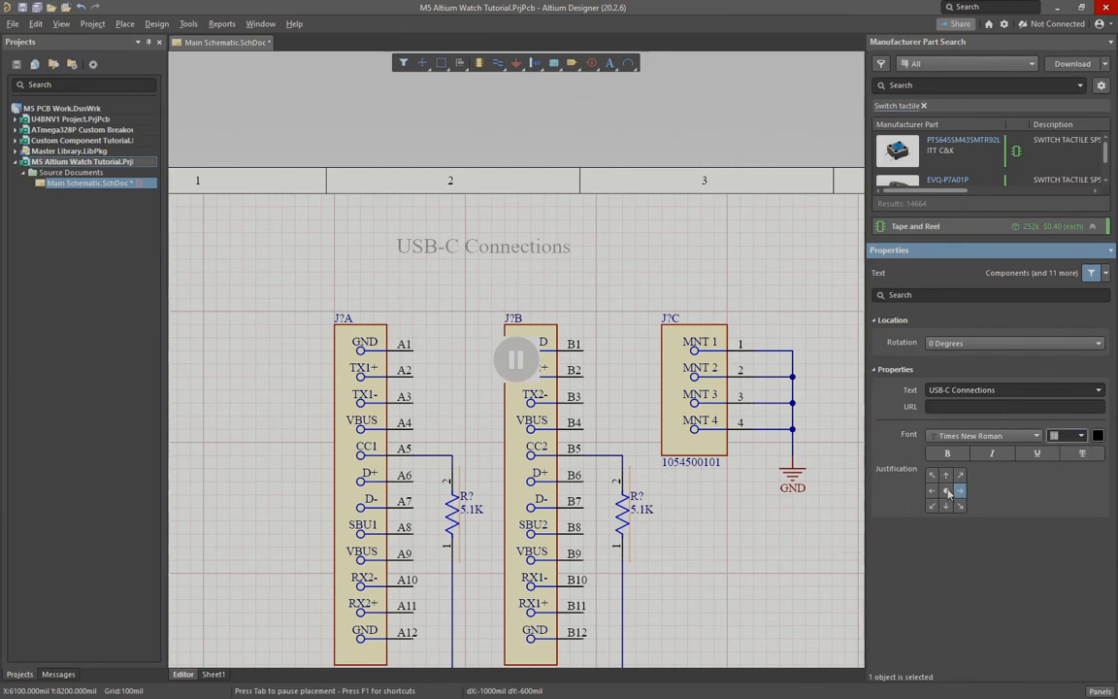
{"action": "left_click", "coordinate": [947, 491]}
{"action": "left_click", "coordinate": [516, 360]}
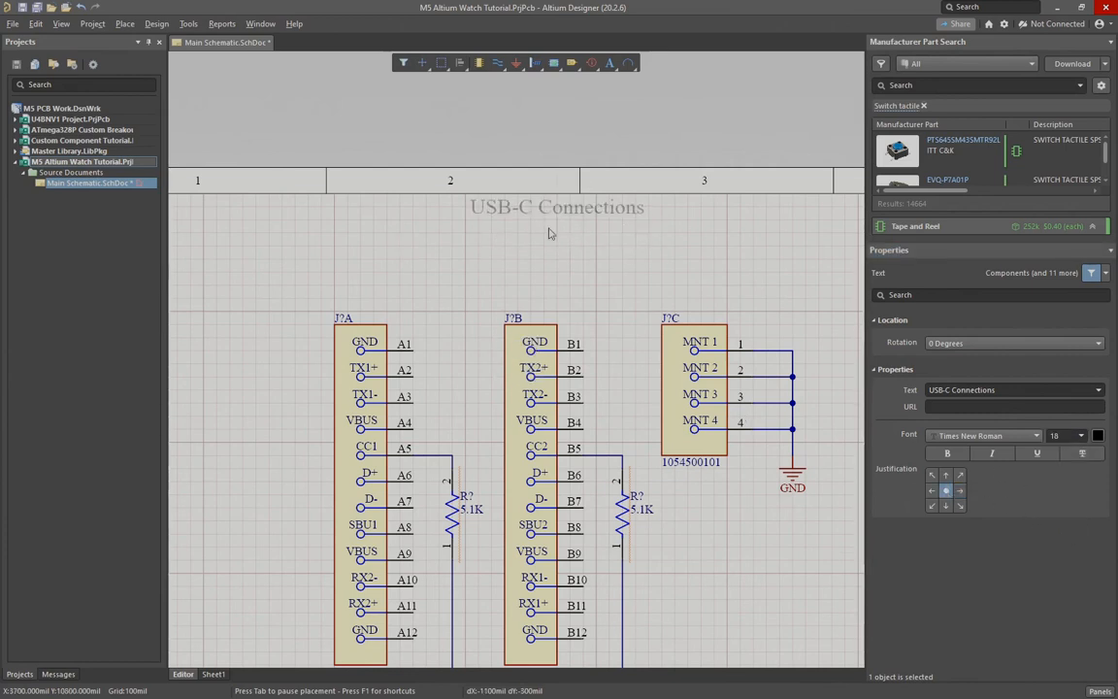
{"action": "left_click", "coordinate": [517, 273]}
Step: Place the text label "MCU - ATSAMD51" above the microcontroller
{"action": "scroll", "coordinate": [375, 362], "scroll_direction": "down", "scroll_amount": 5, "text": "ctrl"}
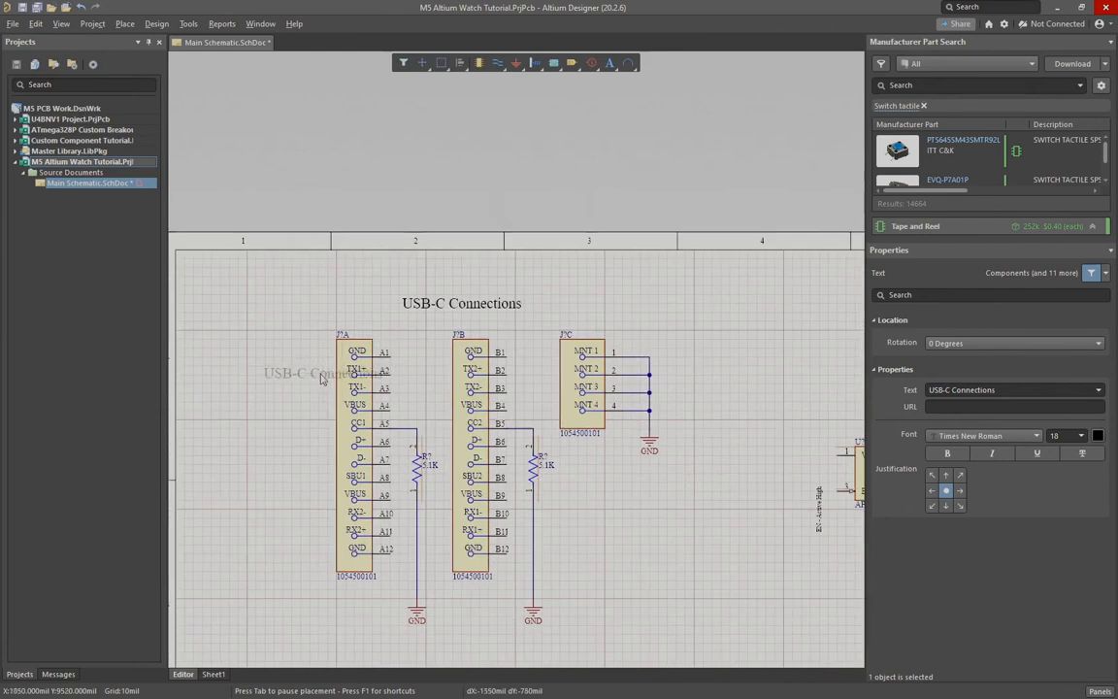
{"action": "scroll", "coordinate": [427, 524], "scroll_direction": "up", "scroll_amount": 6, "text": "ctrl"}
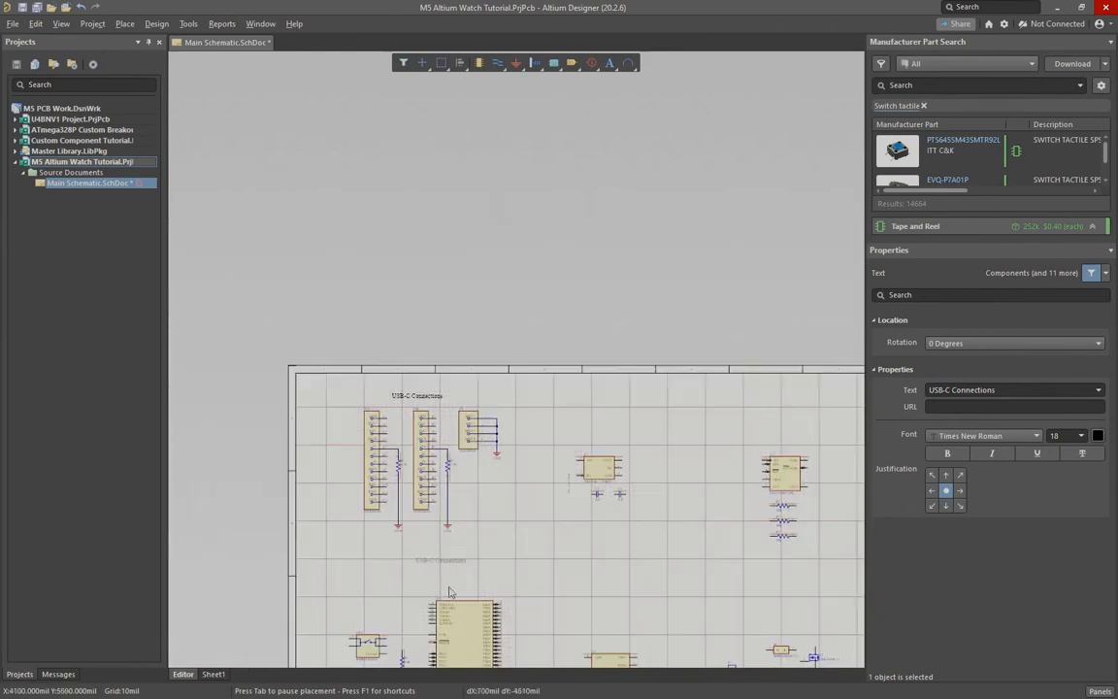
{"action": "scroll", "coordinate": [457, 581], "scroll_direction": "up", "scroll_amount": 2, "text": "ctrl"}
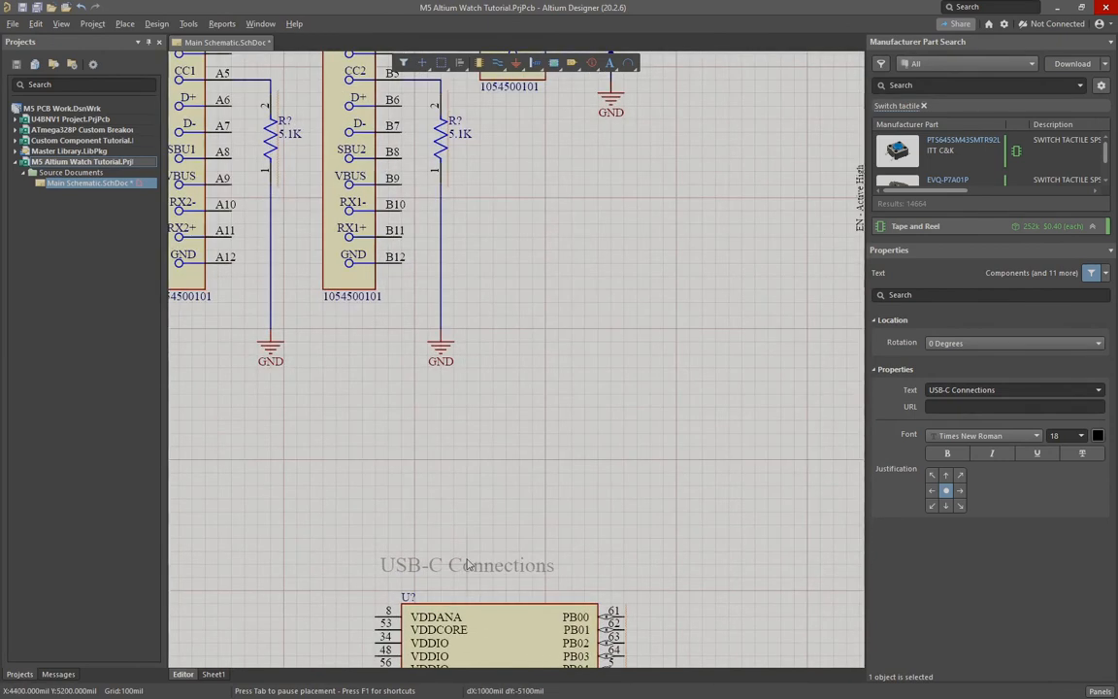
{"action": "key", "text": "Tab"}
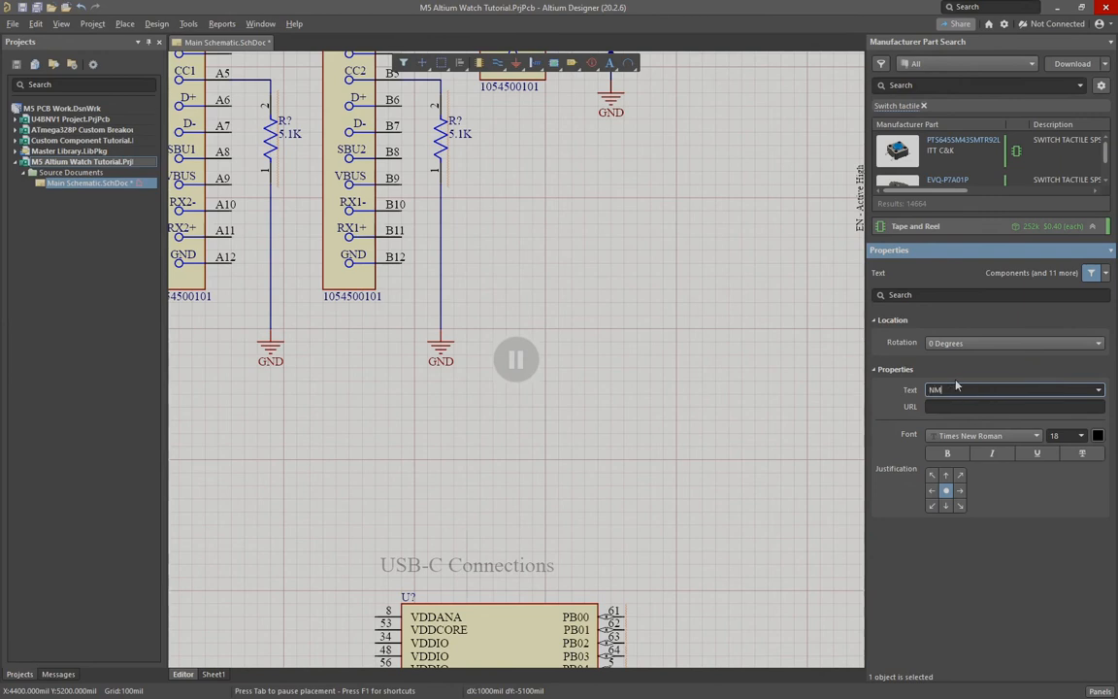
{"action": "type", "text": "MCU - ATSAMD51"}
{"action": "key", "text": "Return"}
{"action": "left_click", "coordinate": [472, 555]}
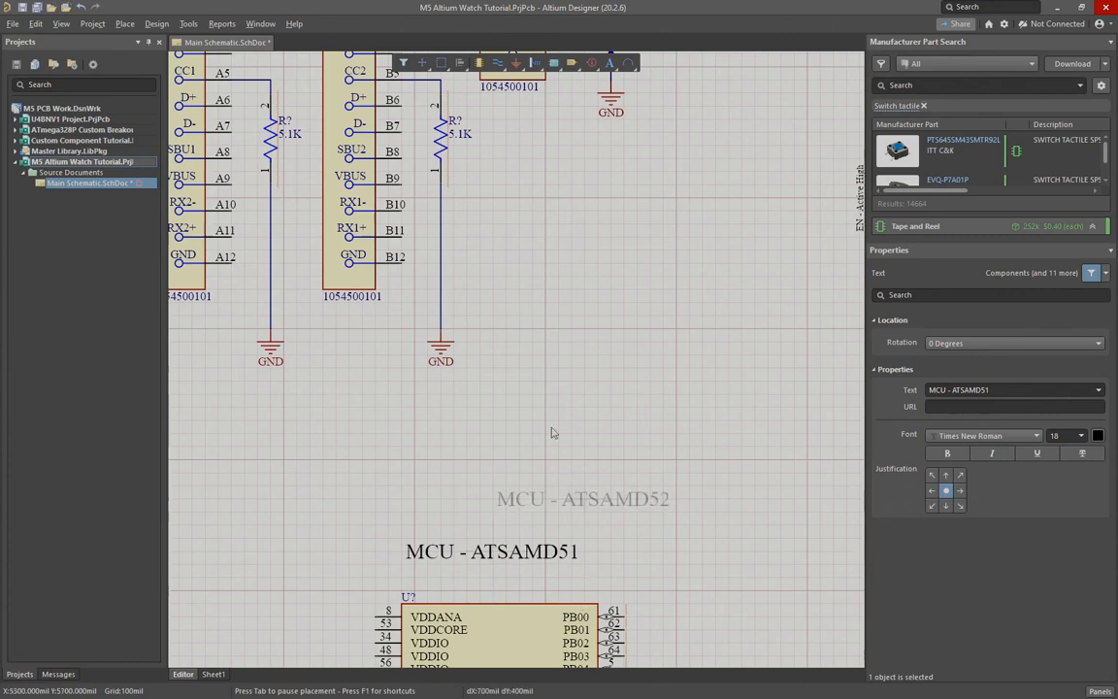
Step: Place the text label "RTC" above the DS3231MZ+TRL chip
{"action": "scroll", "coordinate": [388, 466], "scroll_direction": "down", "scroll_amount": 3, "text": "ctrl"}
{"action": "scroll", "coordinate": [384, 466], "scroll_direction": "down", "scroll_amount": 2, "text": "ctrl"}
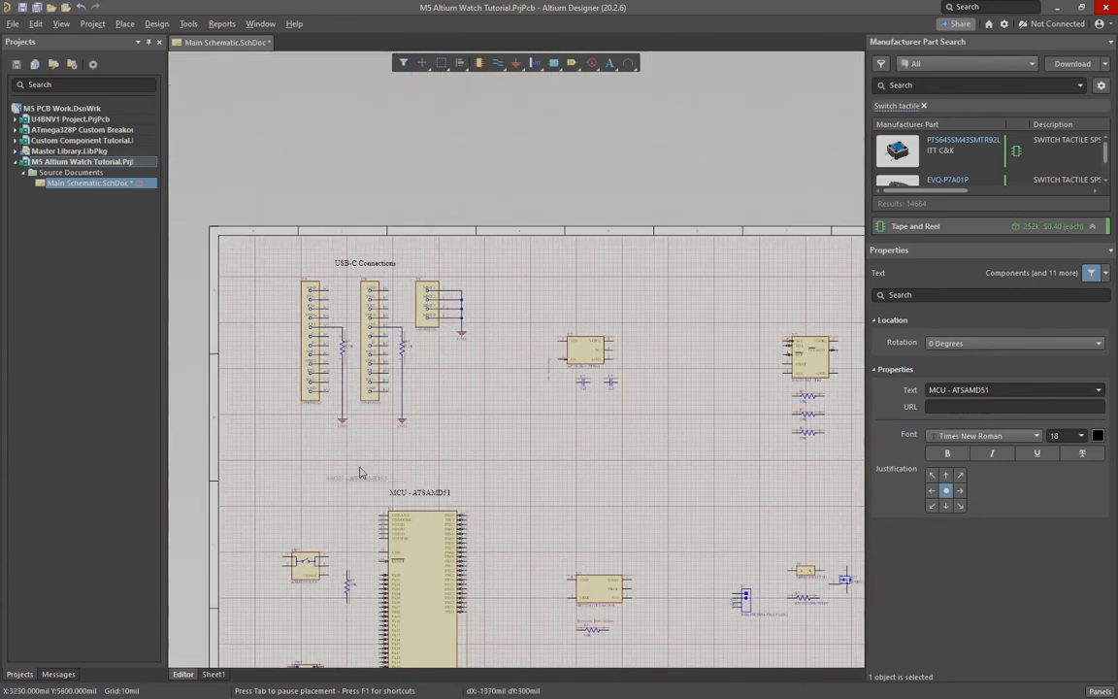
{"action": "scroll", "coordinate": [678, 376], "scroll_direction": "down", "scroll_amount": 2, "text": "ctrl"}
{"action": "scroll", "coordinate": [677, 377], "scroll_direction": "up", "scroll_amount": 5, "text": "ctrl"}
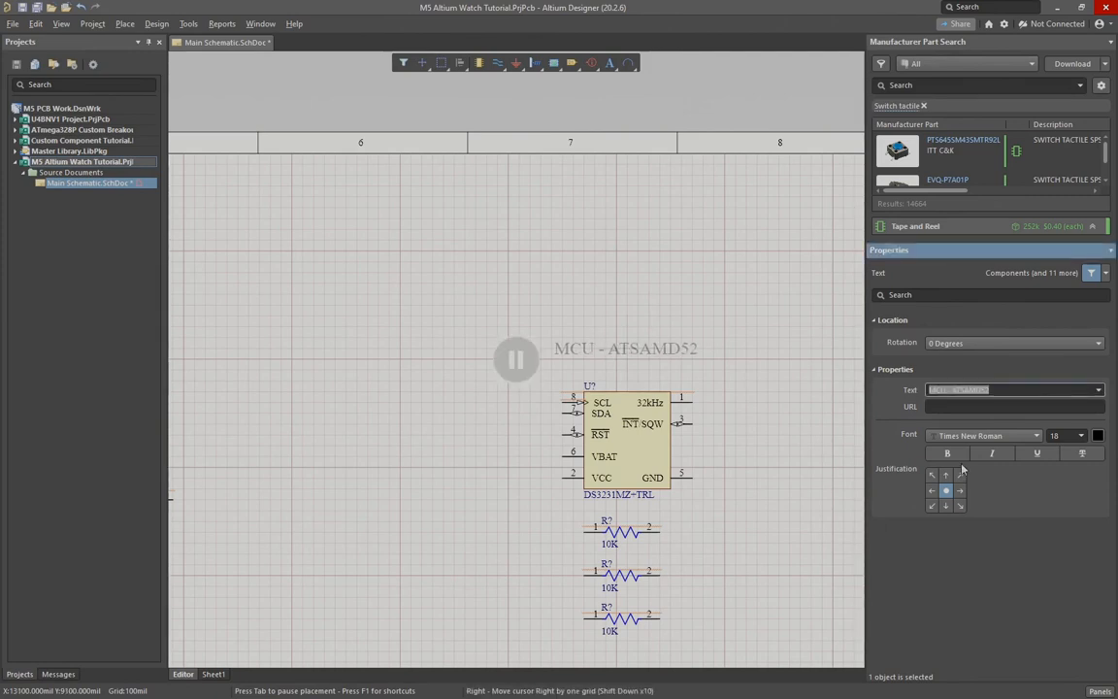
{"action": "type", "text": "E"}
{"action": "left_click", "coordinate": [515, 359]}
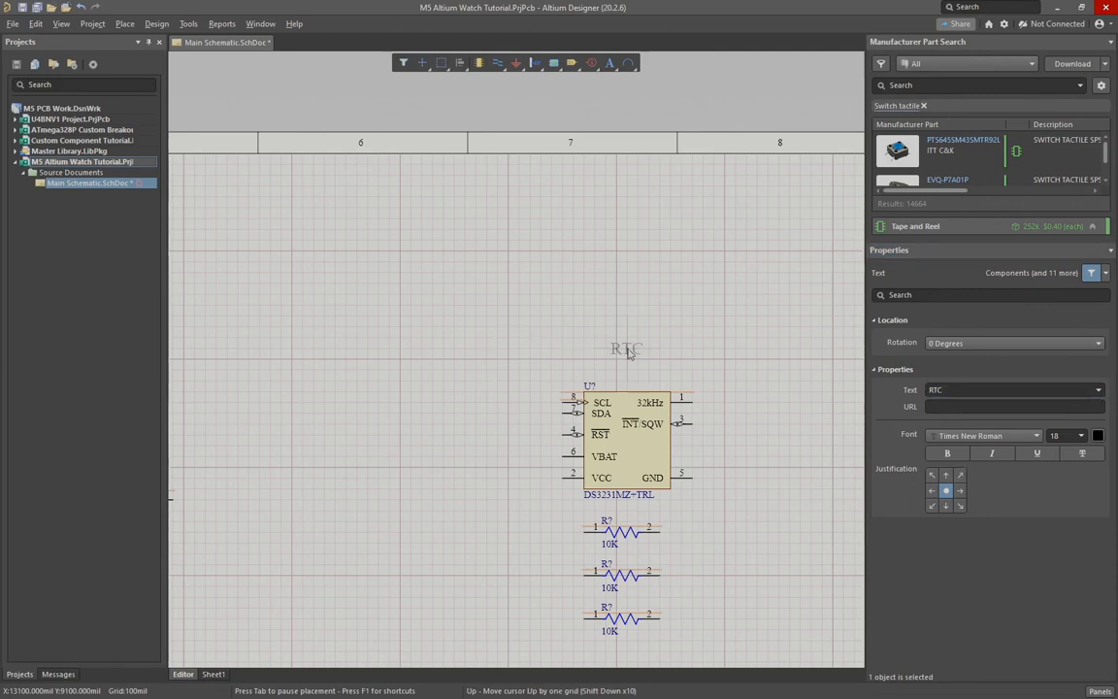
{"action": "left_click", "coordinate": [629, 354]}
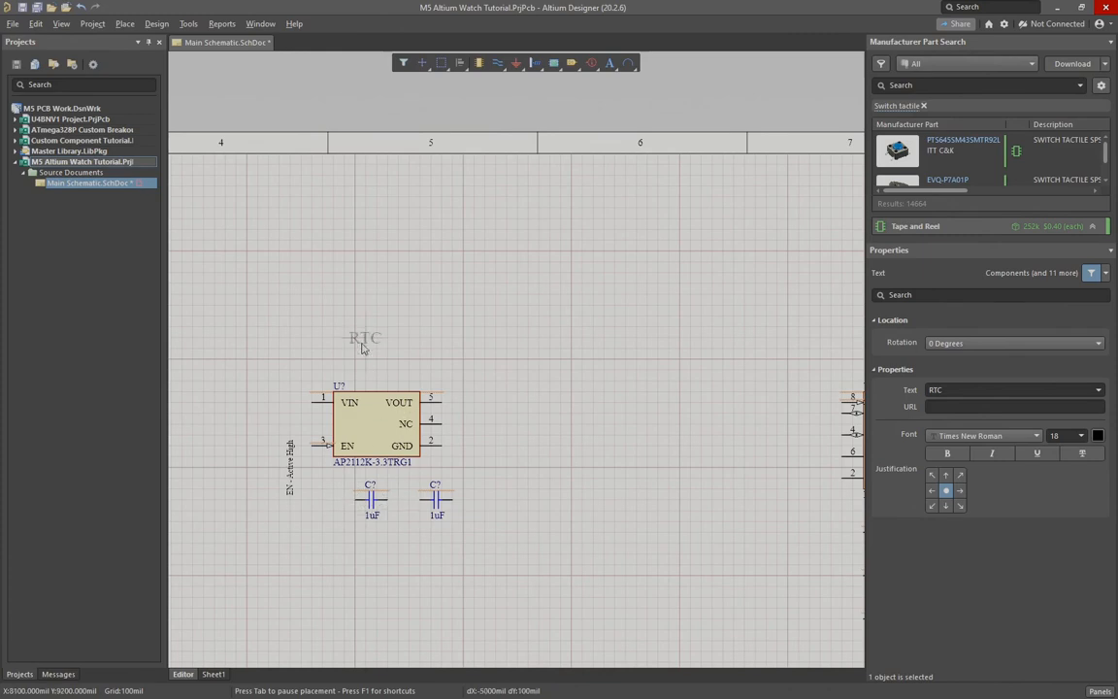
Step: Place the text label "3V3 Reg" above the AP2112K-3.3TRG1 regulator
{"action": "key", "text": "Tab"}
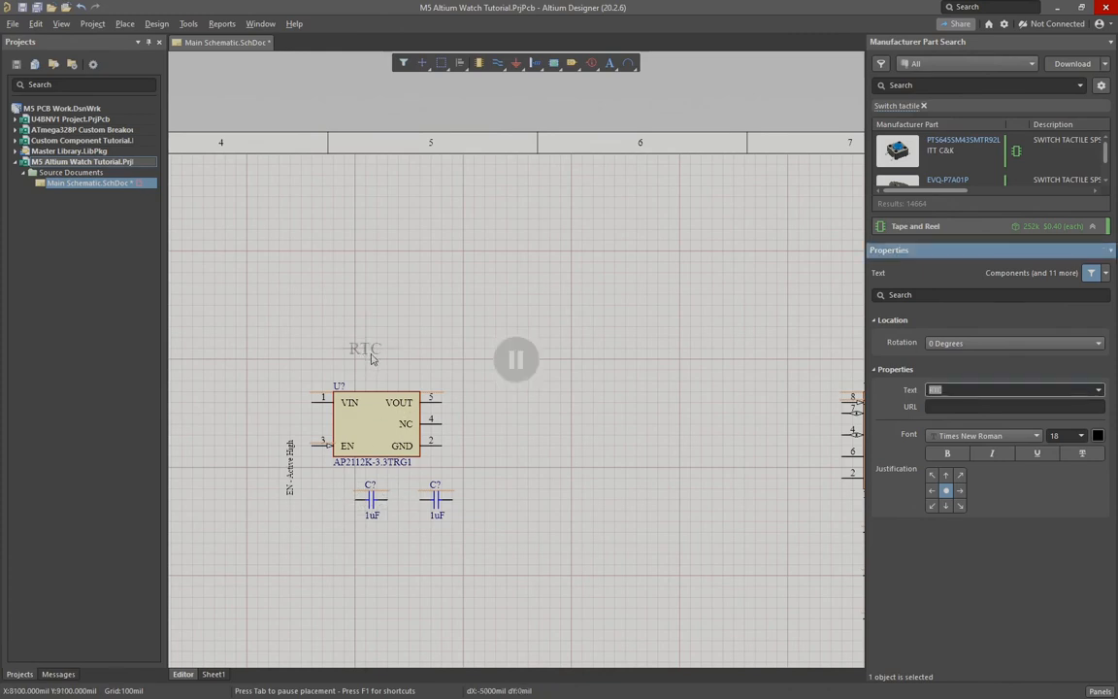
{"action": "type", "text": "3V3 Reg"}
{"action": "key", "text": "Return"}
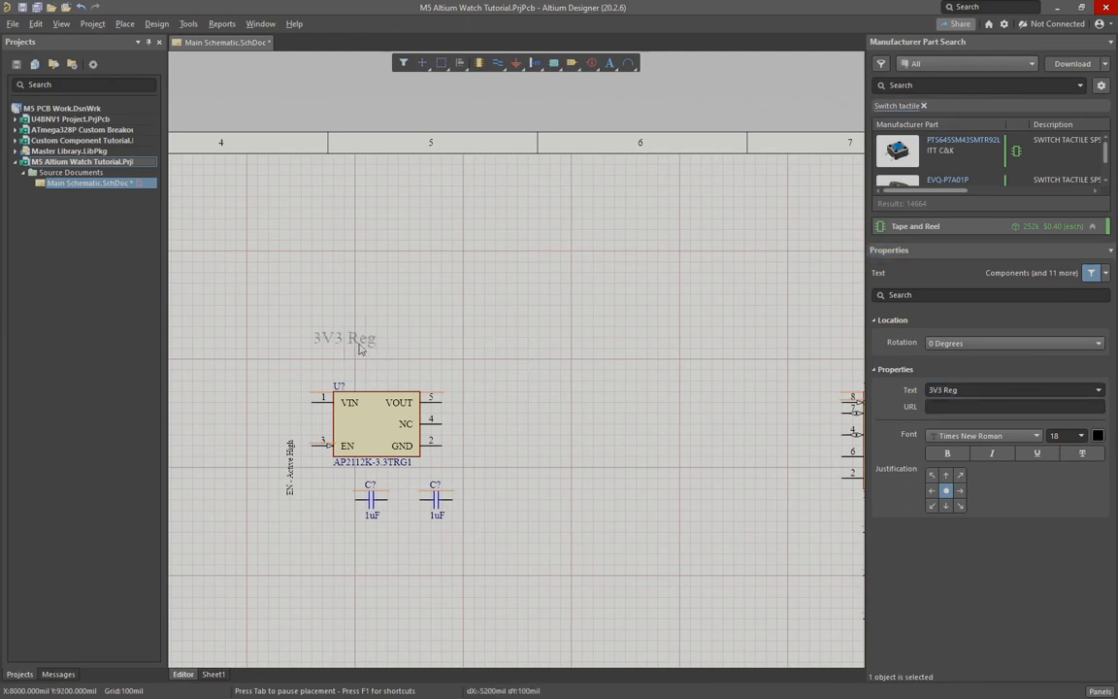
{"action": "left_click", "coordinate": [380, 361]}
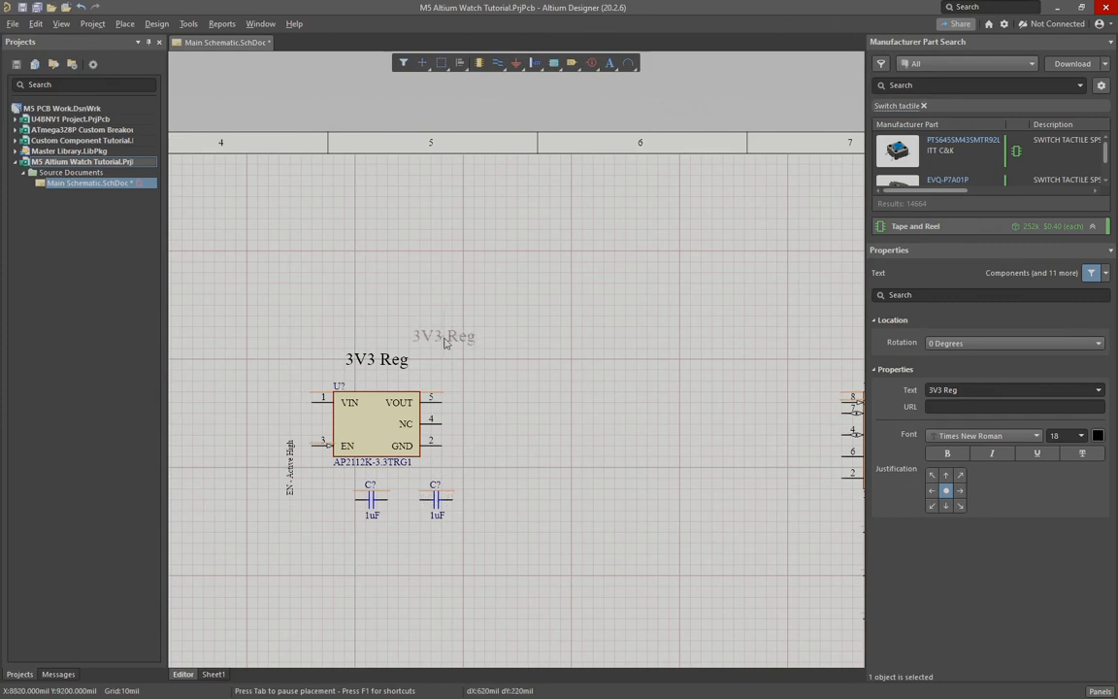
Step: Place the text label "Battery Charge IC" above the MCP73831T-2ACI/OT charger
{"action": "scroll", "coordinate": [462, 386], "scroll_direction": "down", "scroll_amount": 2, "text": "ctrl"}
{"action": "scroll", "coordinate": [432, 417], "scroll_direction": "up", "scroll_amount": 4, "text": "ctrl"}
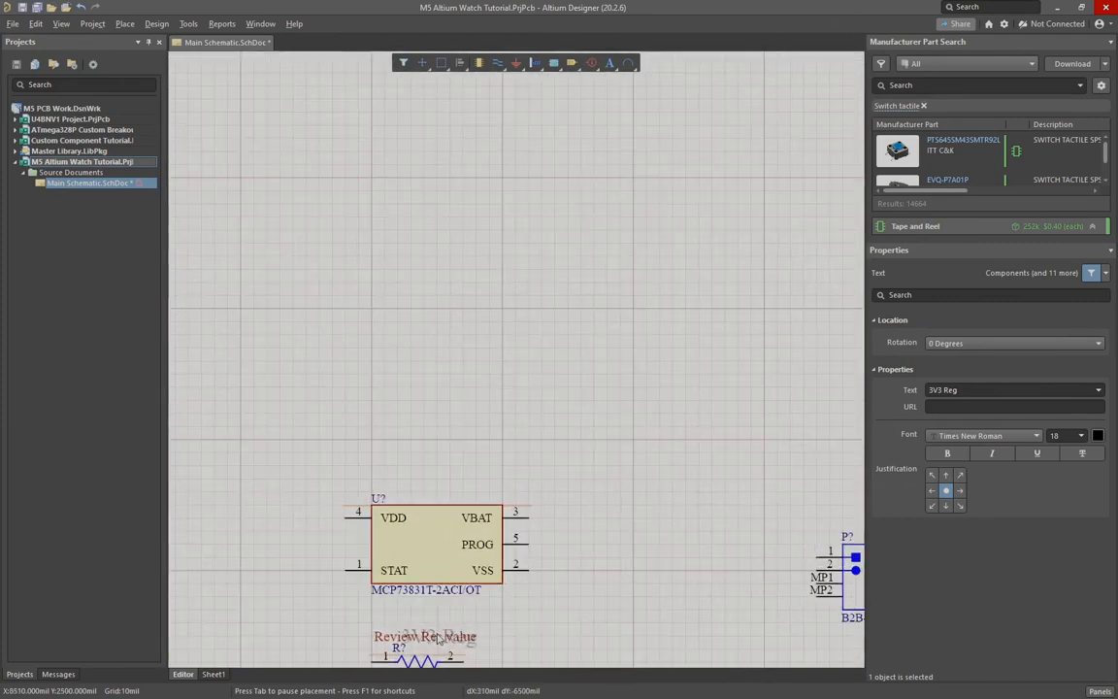
{"action": "key", "text": "Tab"}
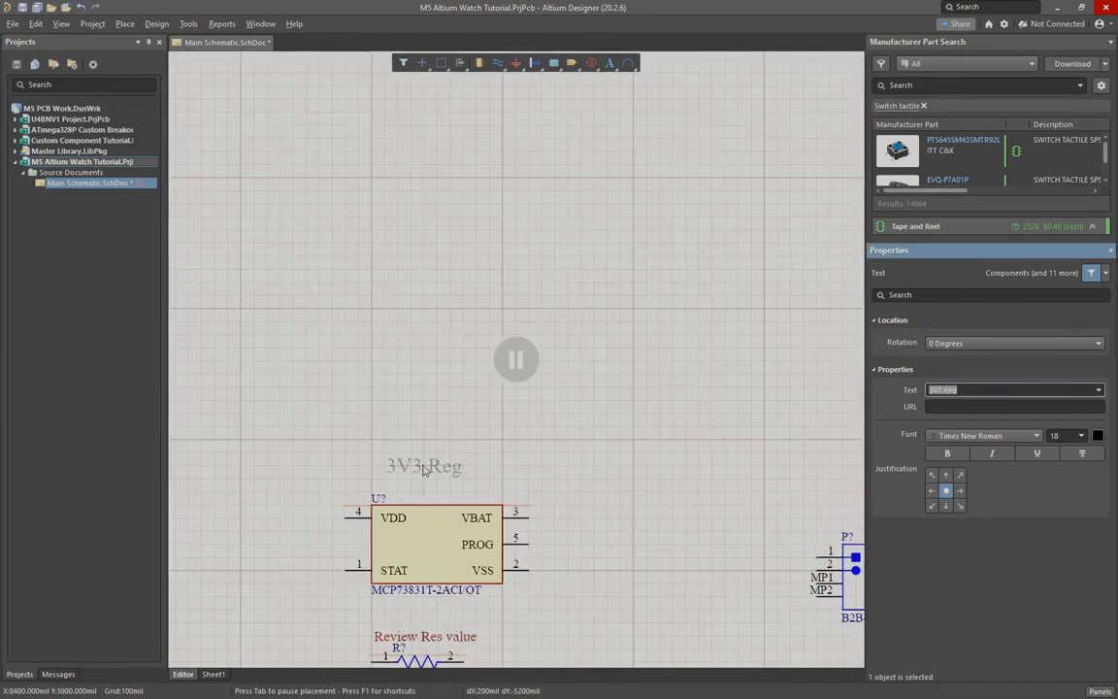
{"action": "type", "text": "Ba"}
{"action": "type", "text": "ttery Charge IC"}
{"action": "key", "text": "Return"}
{"action": "left_click", "coordinate": [436, 457]}
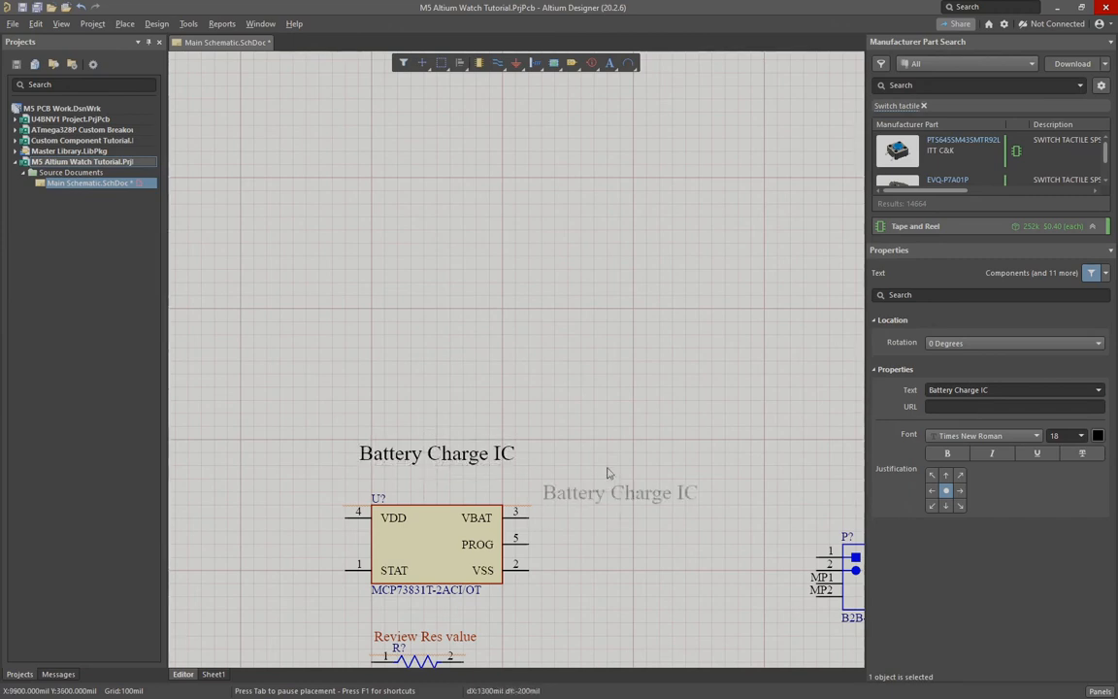
Step: Place the text label "Power In" at size 14 above the diode in the battery connector and MOSFET group
{"action": "scroll", "coordinate": [249, 469], "scroll_direction": "down", "scroll_amount": 2, "text": "ctrl"}
{"action": "scroll", "coordinate": [301, 507], "scroll_direction": "down", "scroll_amount": 3, "text": "ctrl"}
{"action": "scroll", "coordinate": [628, 498], "scroll_direction": "up", "scroll_amount": 3, "text": "ctrl"}
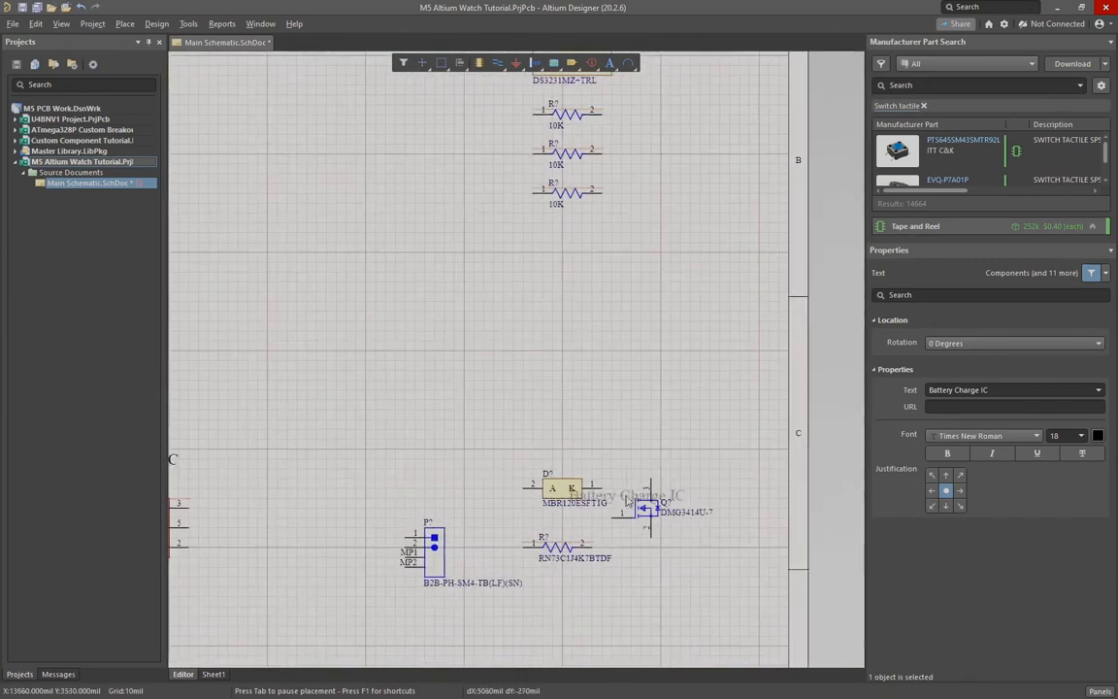
{"action": "scroll", "coordinate": [612, 490], "scroll_direction": "up", "scroll_amount": 1, "text": "ctrl"}
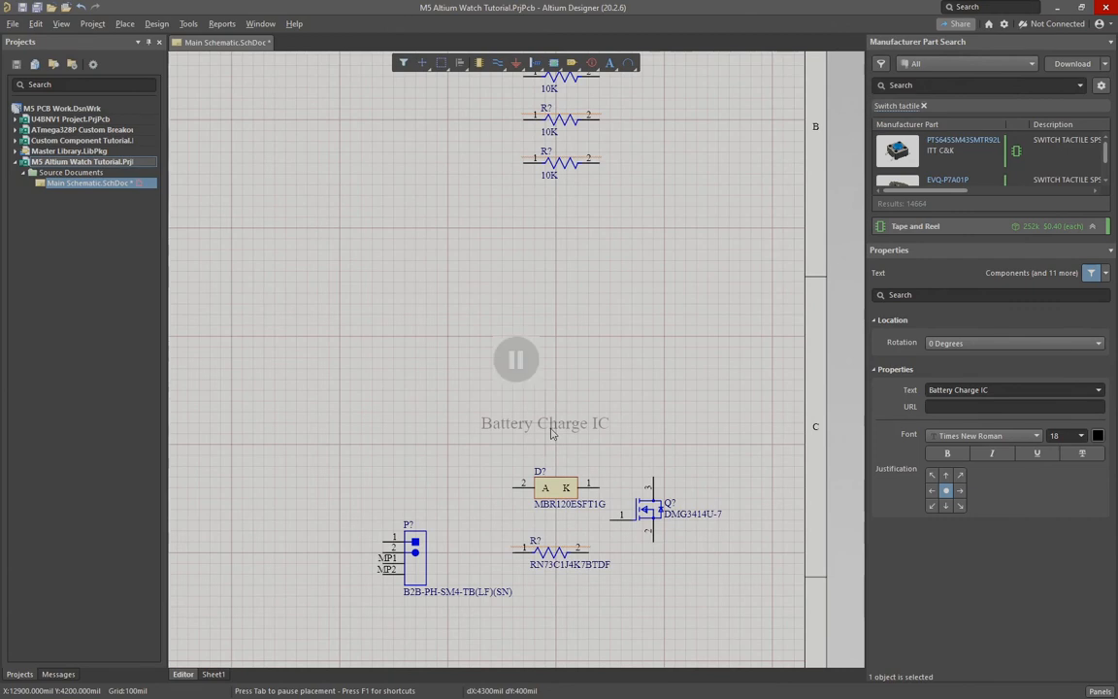
{"action": "key", "text": "BackSpace"}
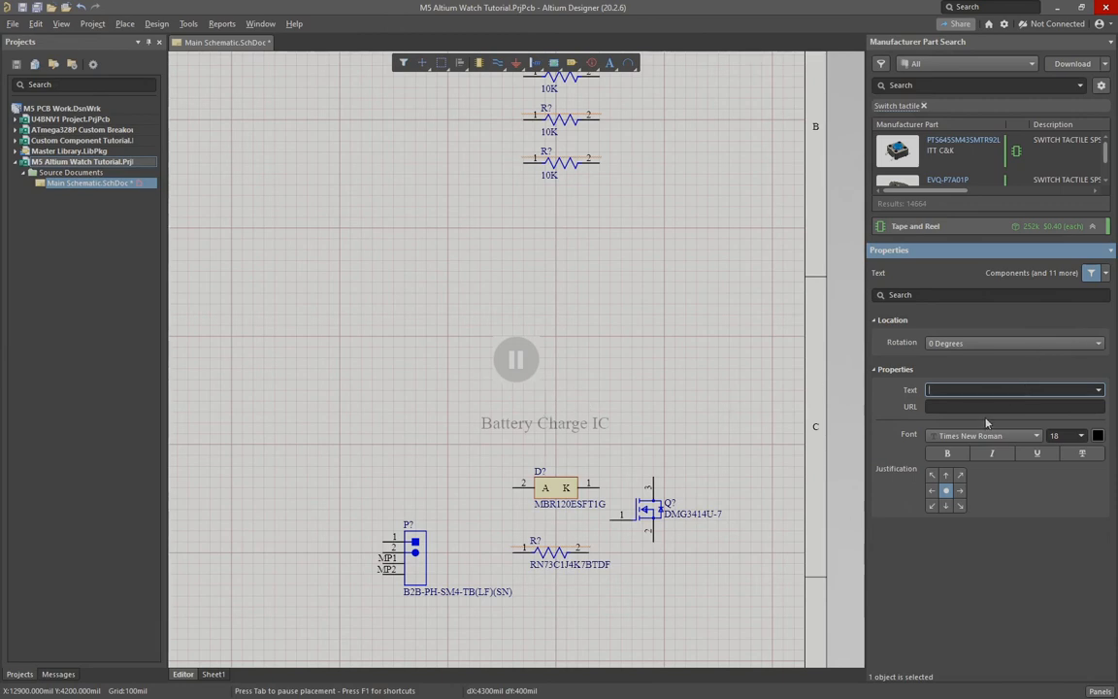
{"action": "type", "text": "ower In"}
{"action": "left_click", "coordinate": [1082, 438]}
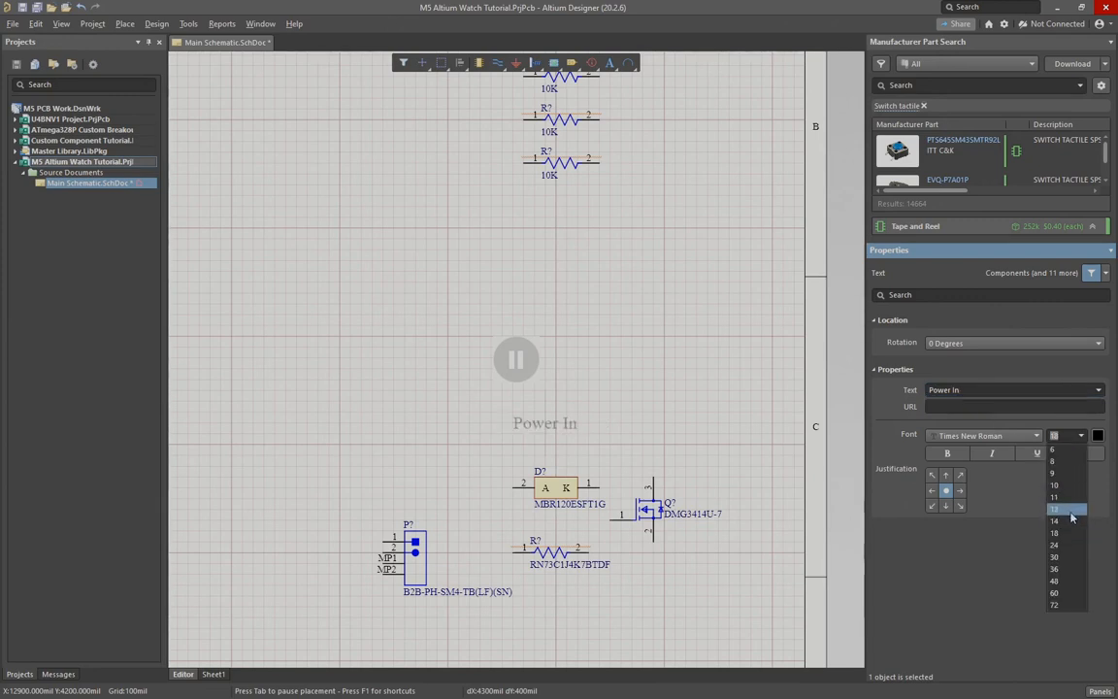
{"action": "left_click", "coordinate": [1068, 522]}
{"action": "left_click", "coordinate": [557, 440]}
Step: Move the 3V3 Reg group with its label and two capacitors up towards the sheet's top edge
{"action": "scroll", "coordinate": [456, 403], "scroll_direction": "down", "scroll_amount": 5, "text": "ctrl"}
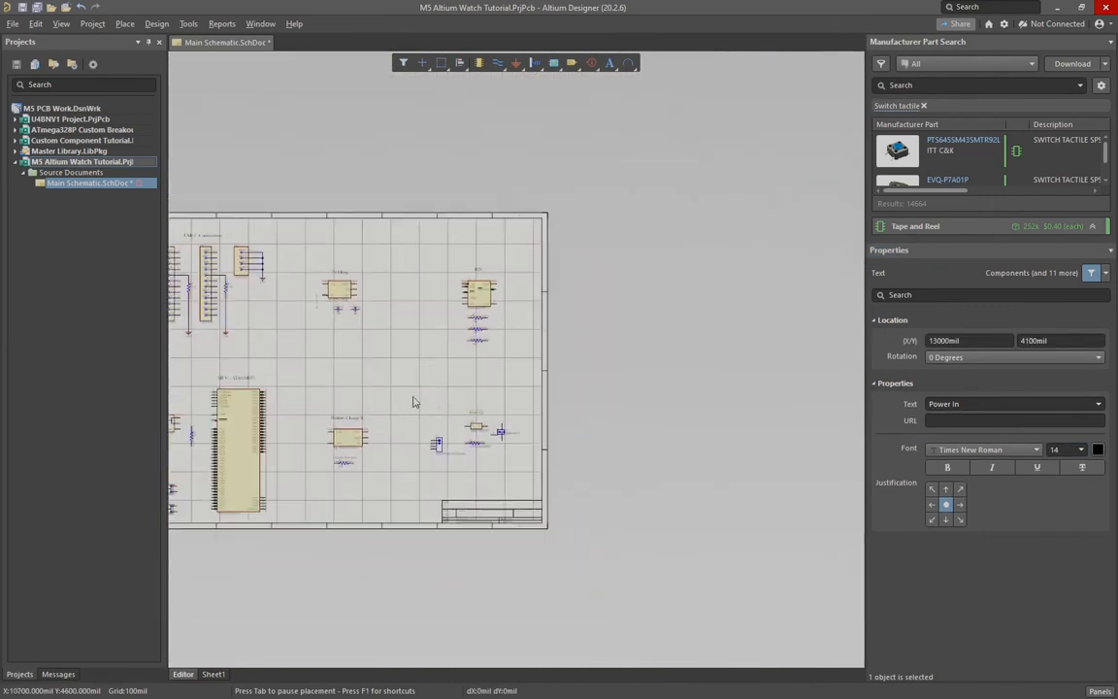
{"action": "scroll", "coordinate": [544, 404], "scroll_direction": "up", "scroll_amount": 3, "text": "ctrl"}
{"action": "scroll", "coordinate": [491, 404], "scroll_direction": "up", "scroll_amount": 2, "text": "ctrl"}
{"action": "left_click_drag", "start_coordinate": [340, 158], "coordinate": [446, 306]}
{"action": "left_click_drag", "start_coordinate": [508, 324], "coordinate": [379, 241]}
{"action": "left_click_drag", "start_coordinate": [387, 198], "coordinate": [514, 315]}
{"action": "left_click_drag", "start_coordinate": [438, 244], "coordinate": [471, 199]}
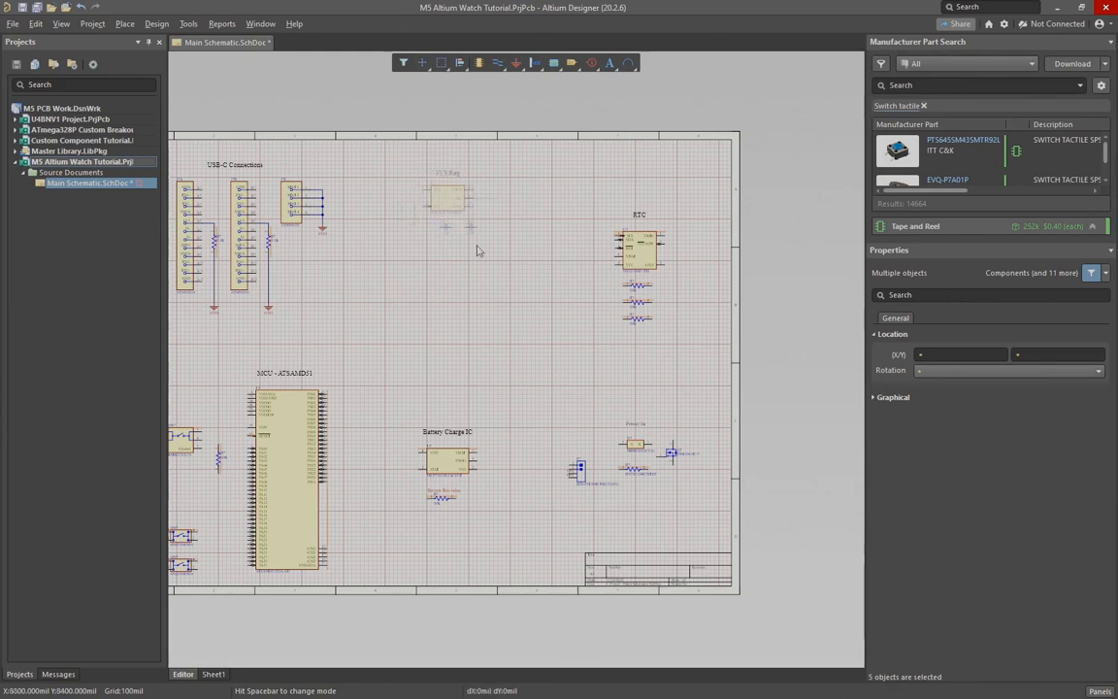
Step: Move the Battery Charge IC group directly below the 3V3 Reg group, and the RTC group with its resistors below the charger
{"action": "left_click", "coordinate": [512, 529]}
{"action": "left_click_drag", "start_coordinate": [513, 529], "coordinate": [415, 424]}
{"action": "left_click_drag", "start_coordinate": [475, 461], "coordinate": [482, 301]}
{"action": "left_click_drag", "start_coordinate": [580, 186], "coordinate": [697, 351]}
{"action": "left_click_drag", "start_coordinate": [639, 259], "coordinate": [427, 463]}
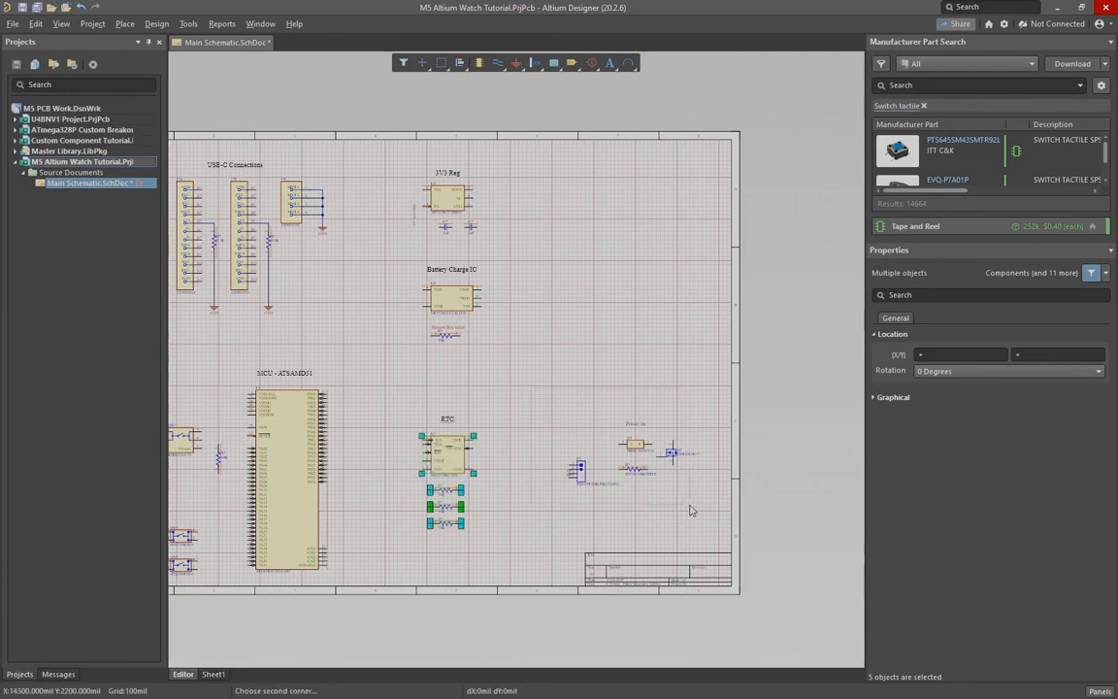
Step: Move the Power In label, connector, diode, MOSFET and resistor up to the sheet's upper-right area, level with the 3V3 Reg group
{"action": "left_click_drag", "start_coordinate": [691, 510], "coordinate": [588, 398]}
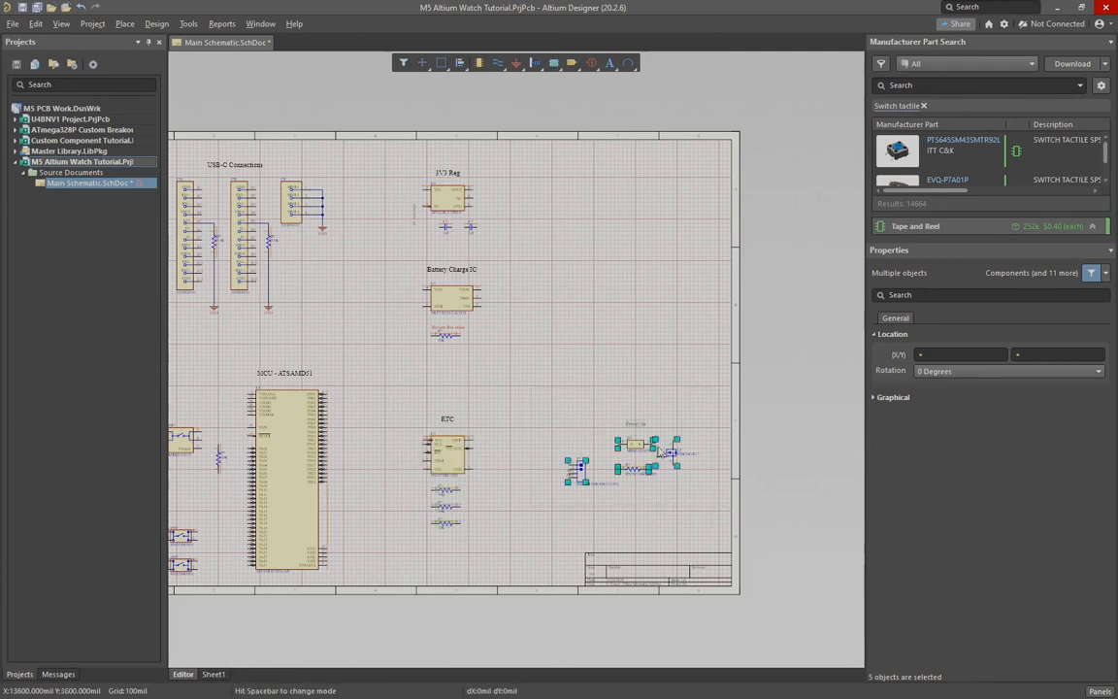
{"action": "left_click", "coordinate": [657, 327]}
{"action": "left_click_drag", "start_coordinate": [651, 445], "coordinate": [644, 250]}
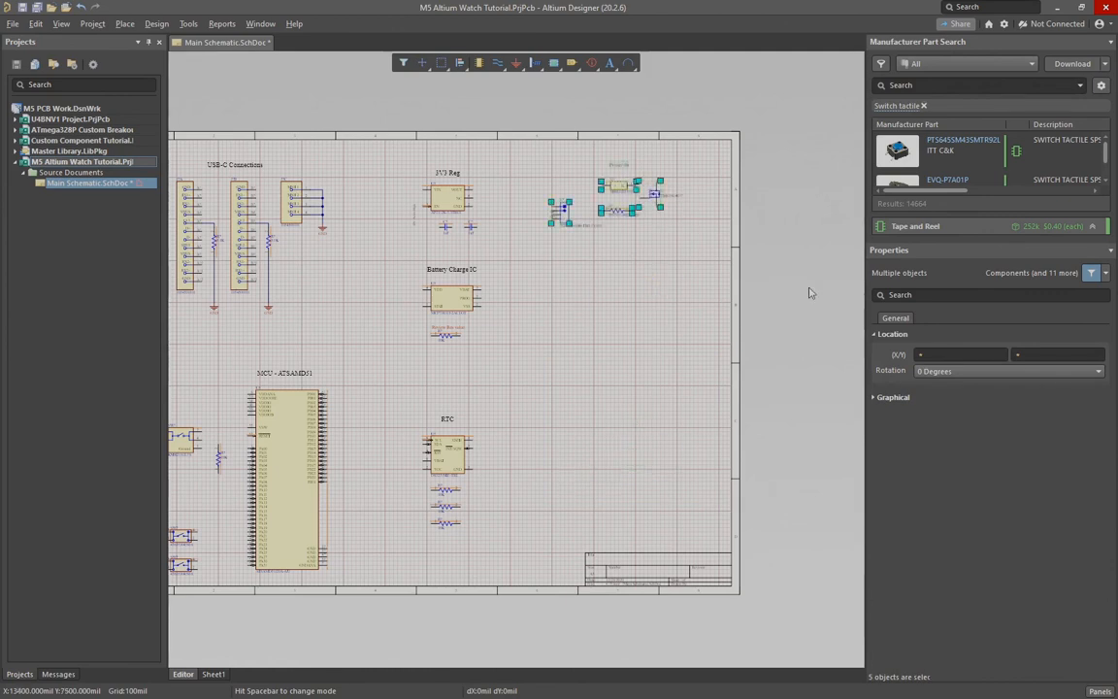
{"action": "left_click", "coordinate": [811, 291]}
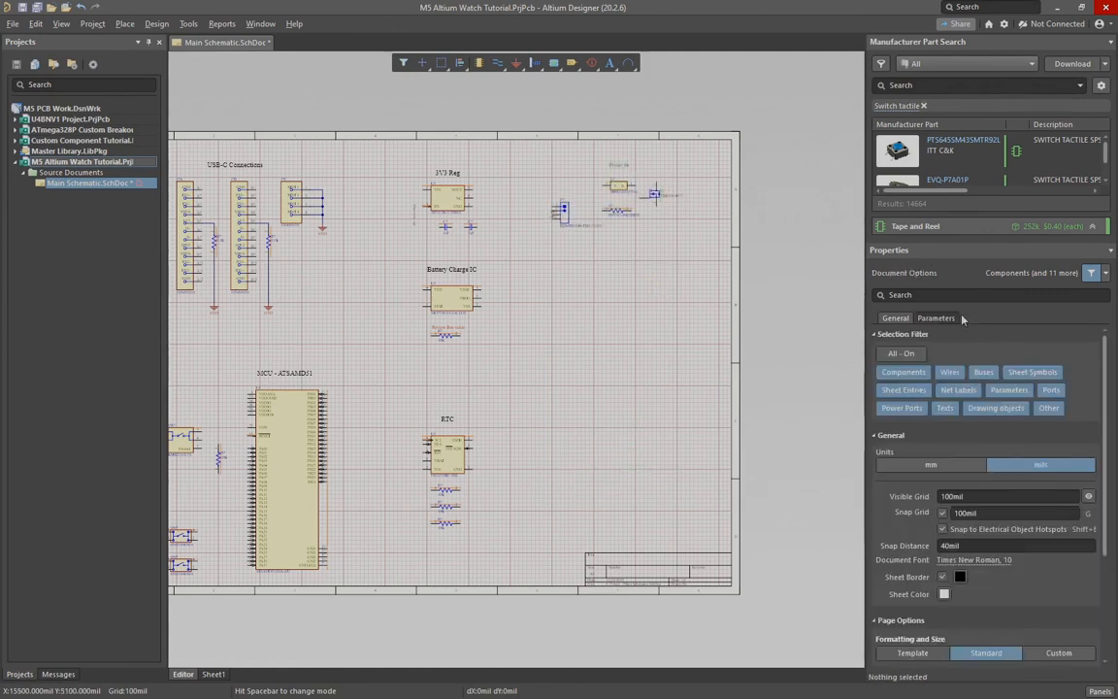
Step: Clear the "Switch tactile" part search and save the schematic
{"action": "left_click", "coordinate": [926, 107]}
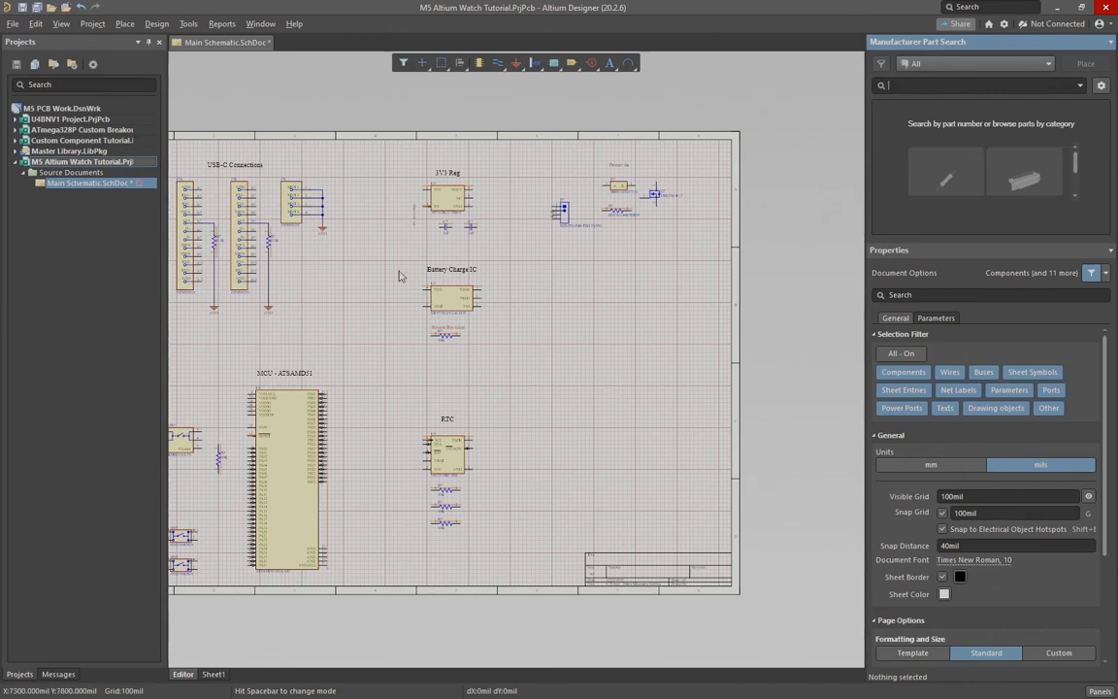
{"action": "right_click_drag", "start_coordinate": [375, 372], "coordinate": [471, 372]}
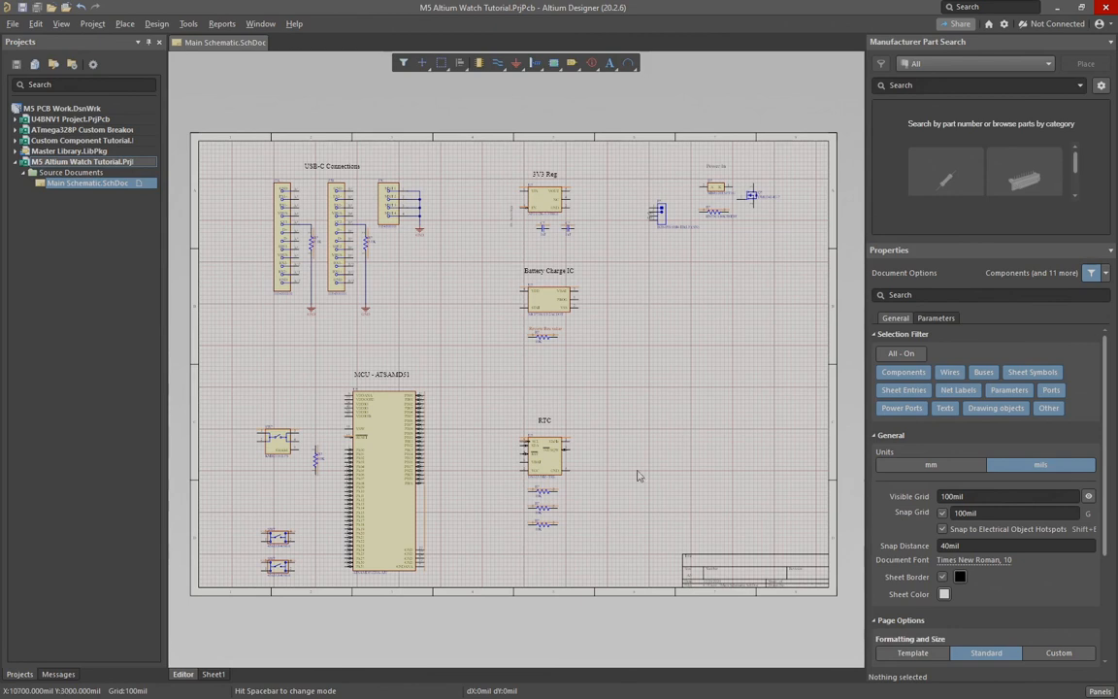
Step: Duplicate the Battery Charge IC label into the empty area below the Power In group, level with the original label
{"action": "right_click_drag", "start_coordinate": [733, 322], "coordinate": [663, 407]}
{"action": "scroll", "coordinate": [643, 387], "scroll_direction": "up", "scroll_amount": 4, "text": "ctrl"}
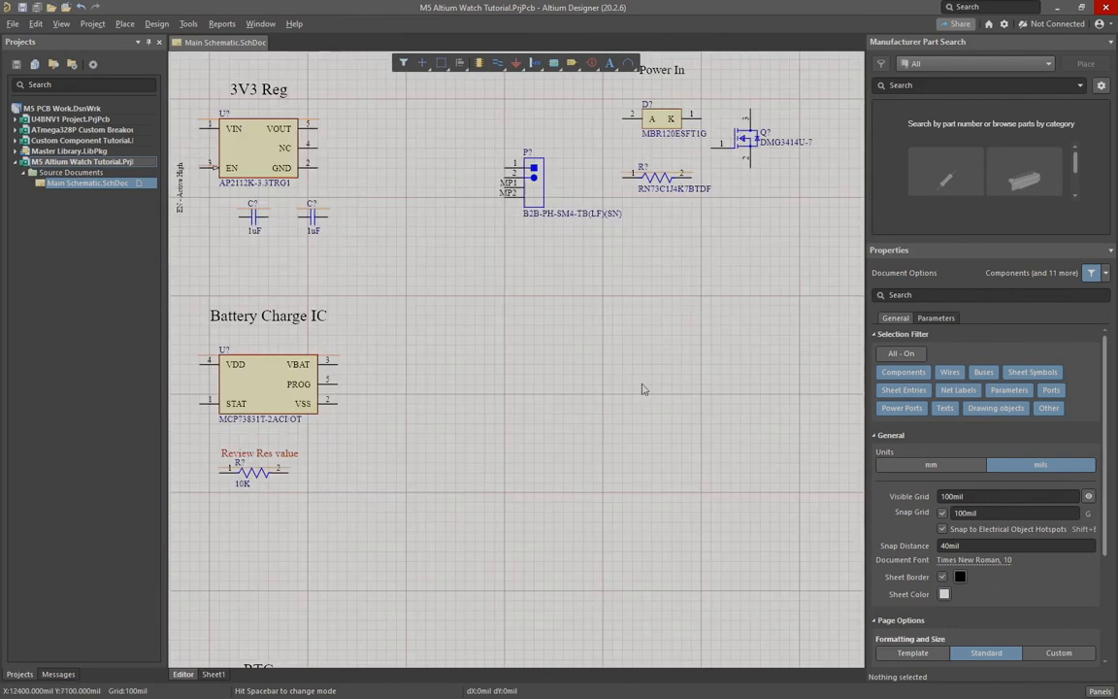
{"action": "left_click", "coordinate": [276, 319]}
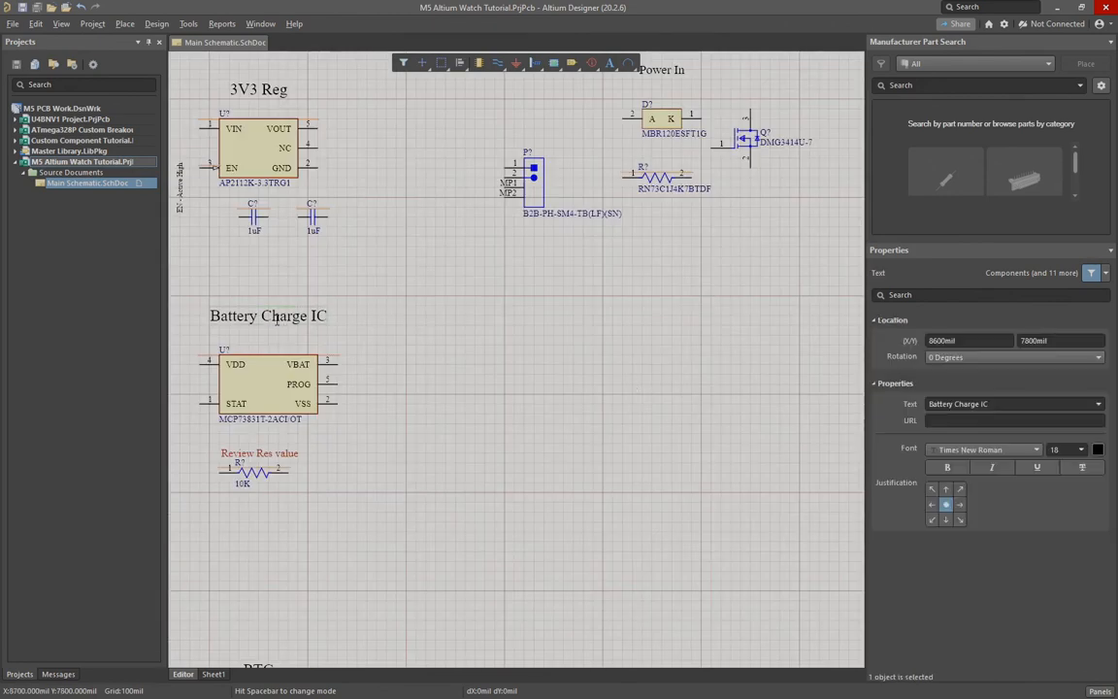
{"action": "key", "text": "ctrl+c"}
{"action": "key", "text": "ctrl+v"}
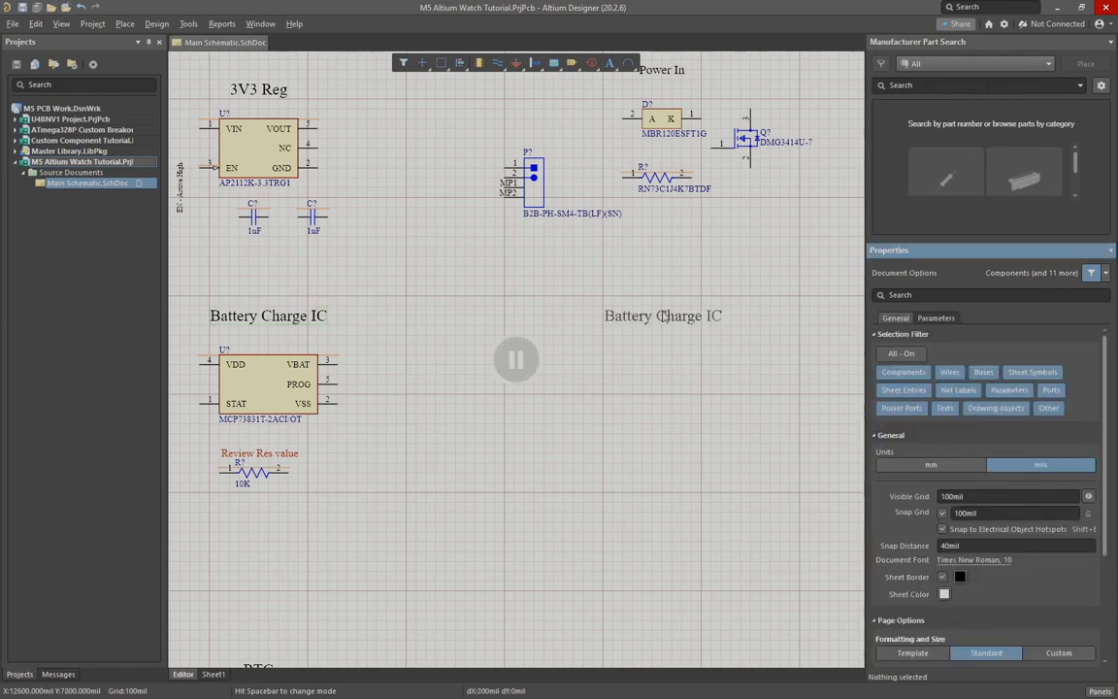
{"action": "scroll", "coordinate": [972, 496], "scroll_direction": "down", "scroll_amount": 3}
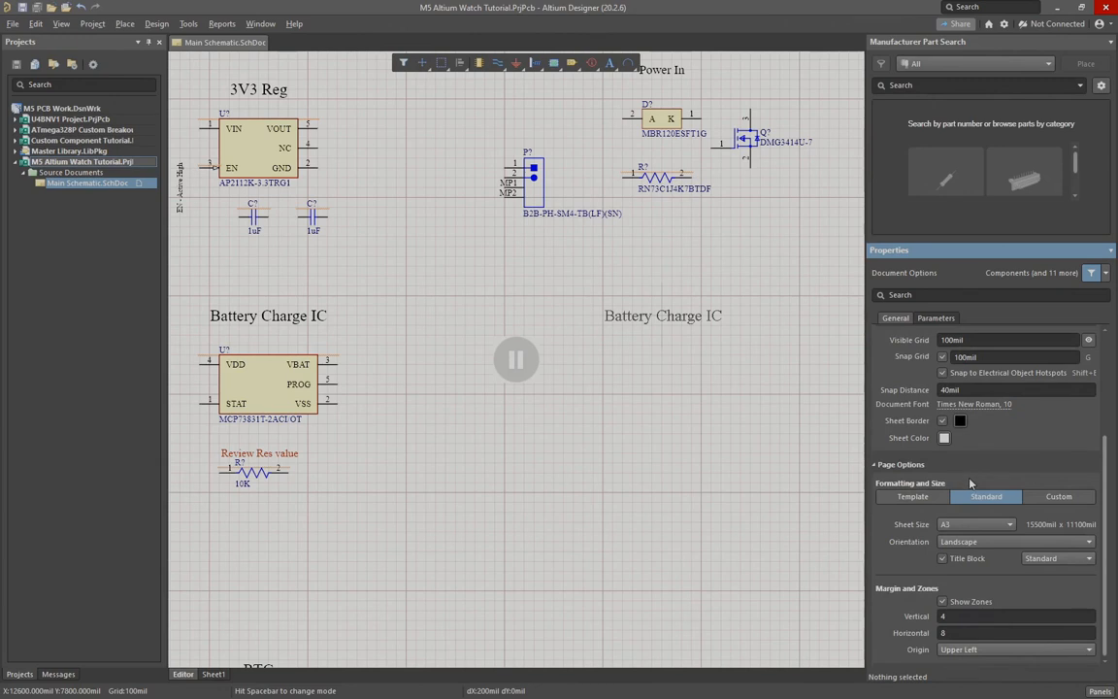
{"action": "scroll", "coordinate": [872, 430], "scroll_direction": "up", "scroll_amount": 3}
{"action": "scroll", "coordinate": [986, 535], "scroll_direction": "down", "scroll_amount": 3}
{"action": "left_click", "coordinate": [530, 363]}
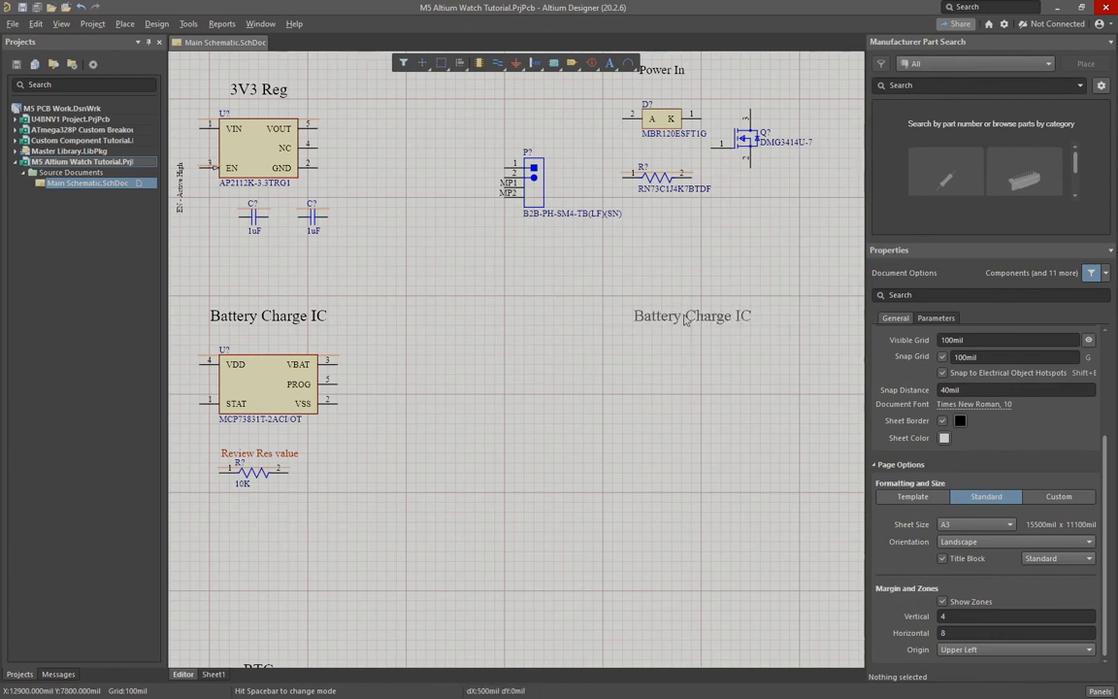
{"action": "left_click", "coordinate": [683, 326]}
{"action": "right_click", "coordinate": [587, 454]}
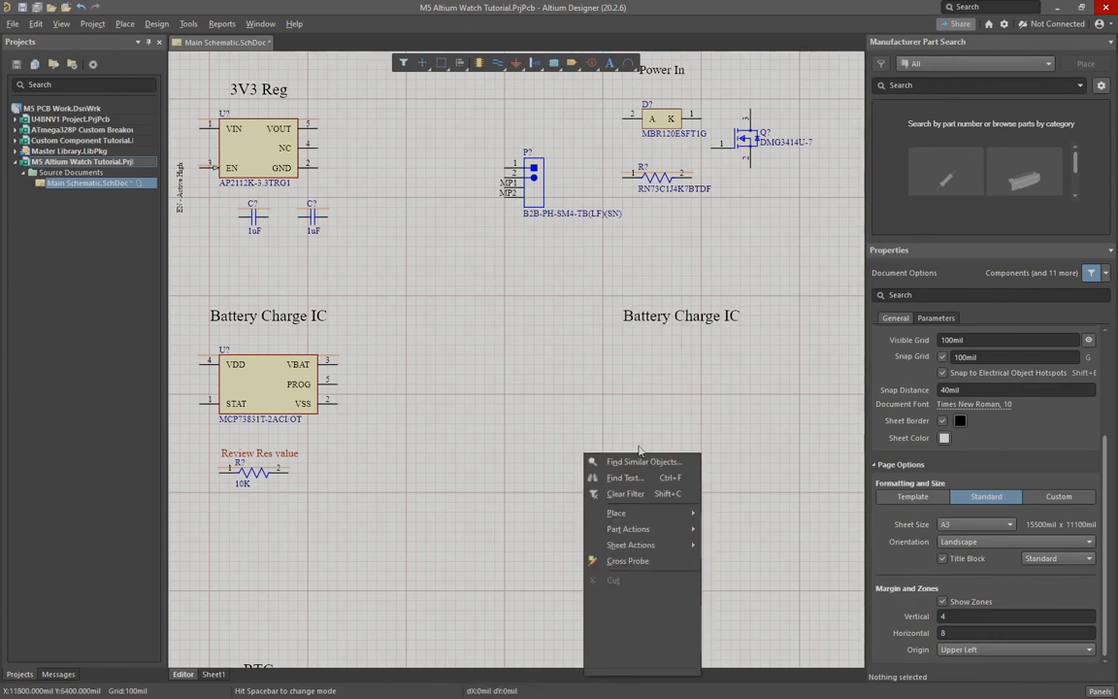
{"action": "key", "text": "Escape"}
Step: Change the text of the duplicated label below the Power In group to "Voltage Divider"
{"action": "scroll", "coordinate": [983, 394], "scroll_direction": "up", "scroll_amount": 3}
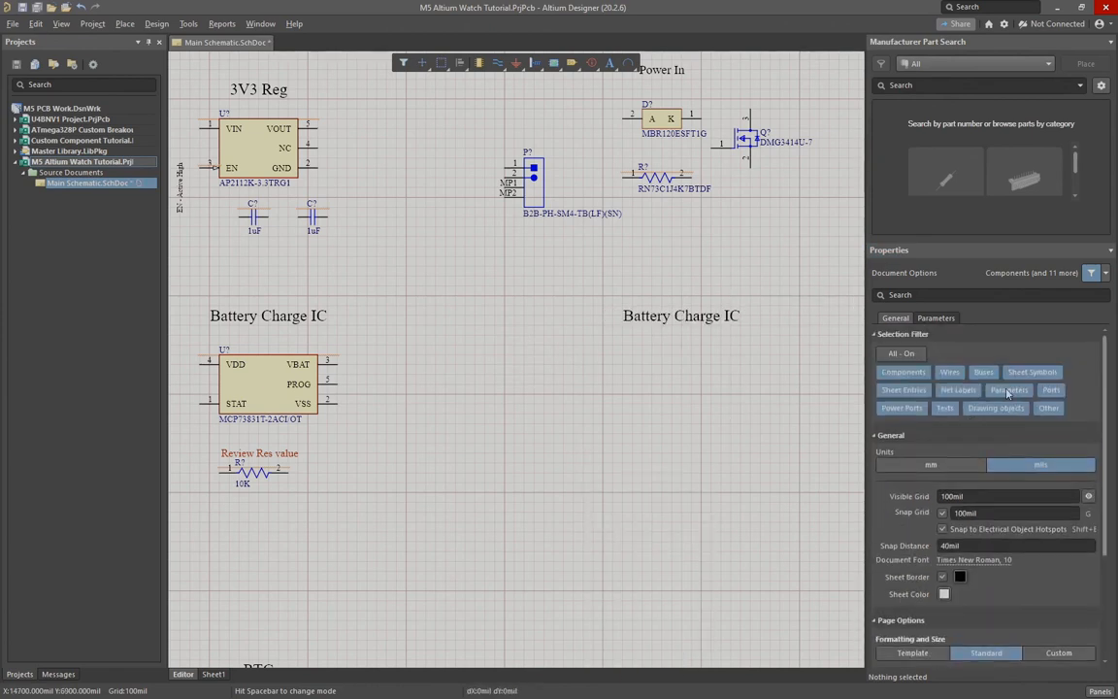
{"action": "left_click", "coordinate": [716, 317]}
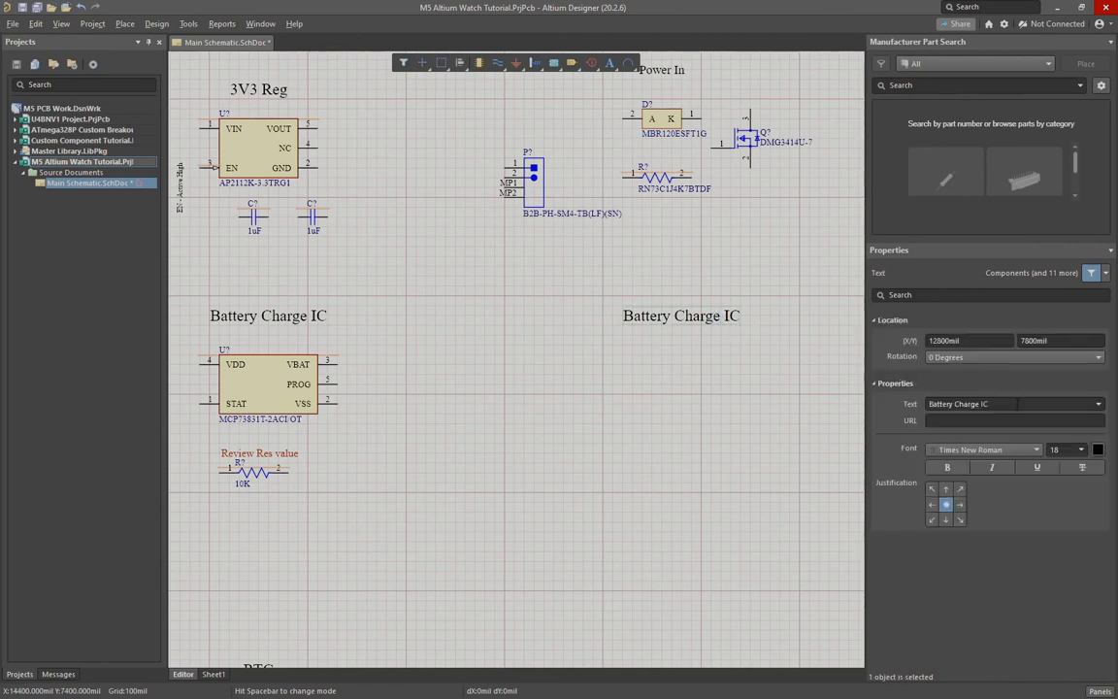
{"action": "left_click", "coordinate": [1018, 404]}
{"action": "key", "text": "BackSpace"}
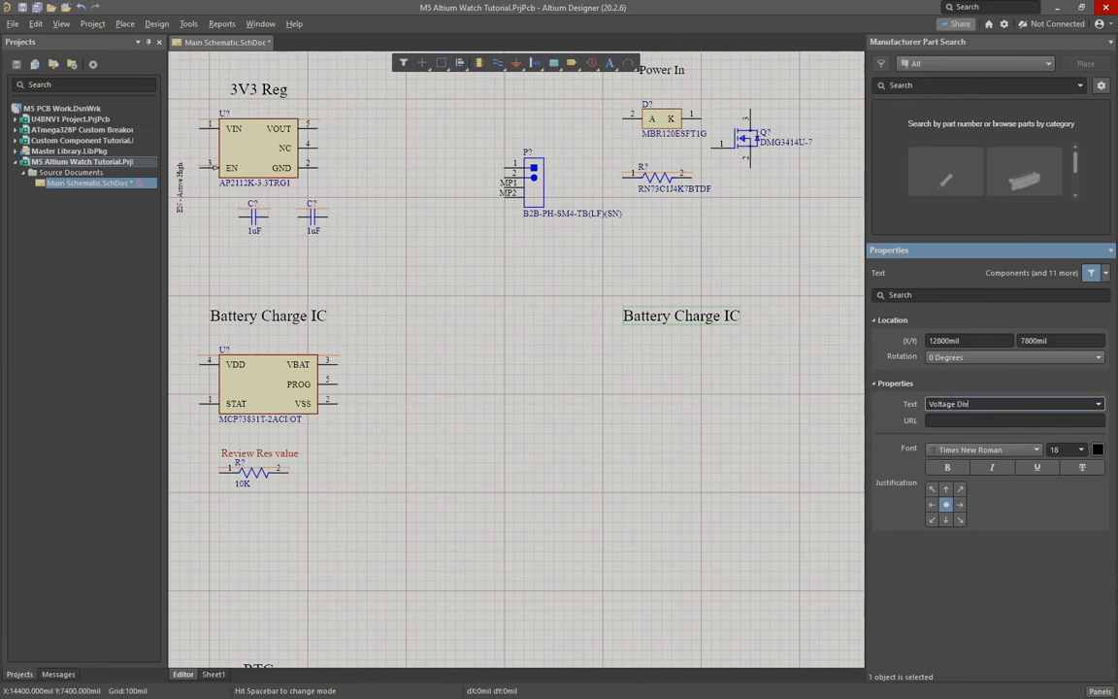
{"action": "type", "text": "Voltage Divider"}
{"action": "key", "text": "Return"}
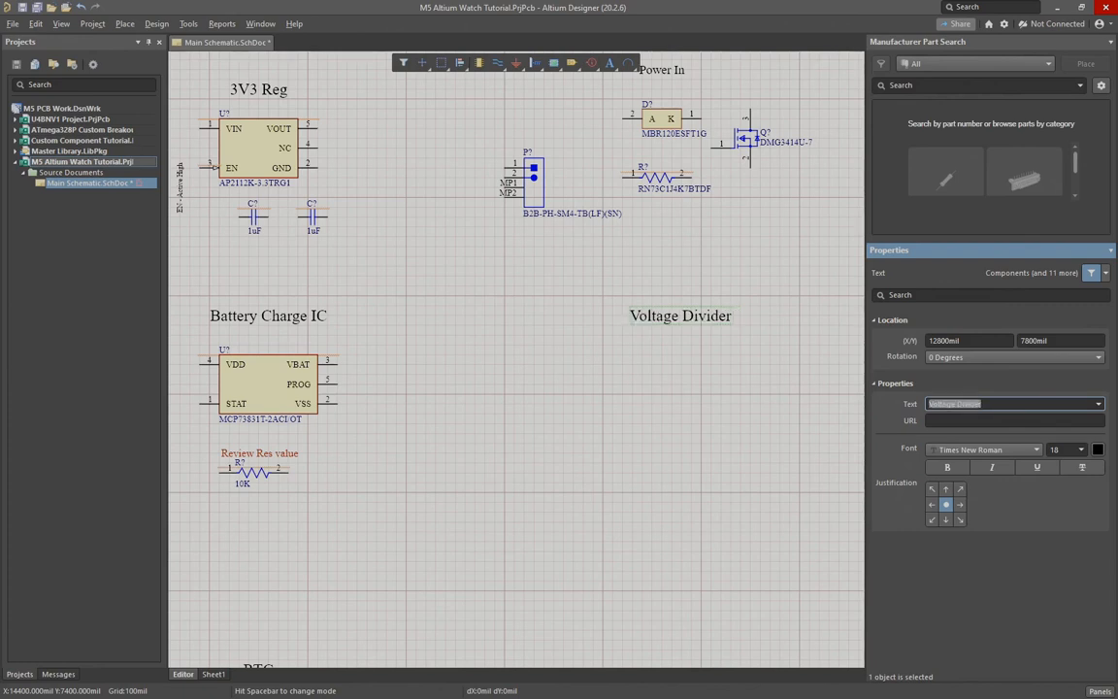
{"action": "left_click", "coordinate": [724, 370]}
Step: Search the manufacturer parts for "270K chip res 0603" and place the CPF0603B270KE1 resistor vertically below the Voltage Divider label
{"action": "left_click", "coordinate": [929, 86]}
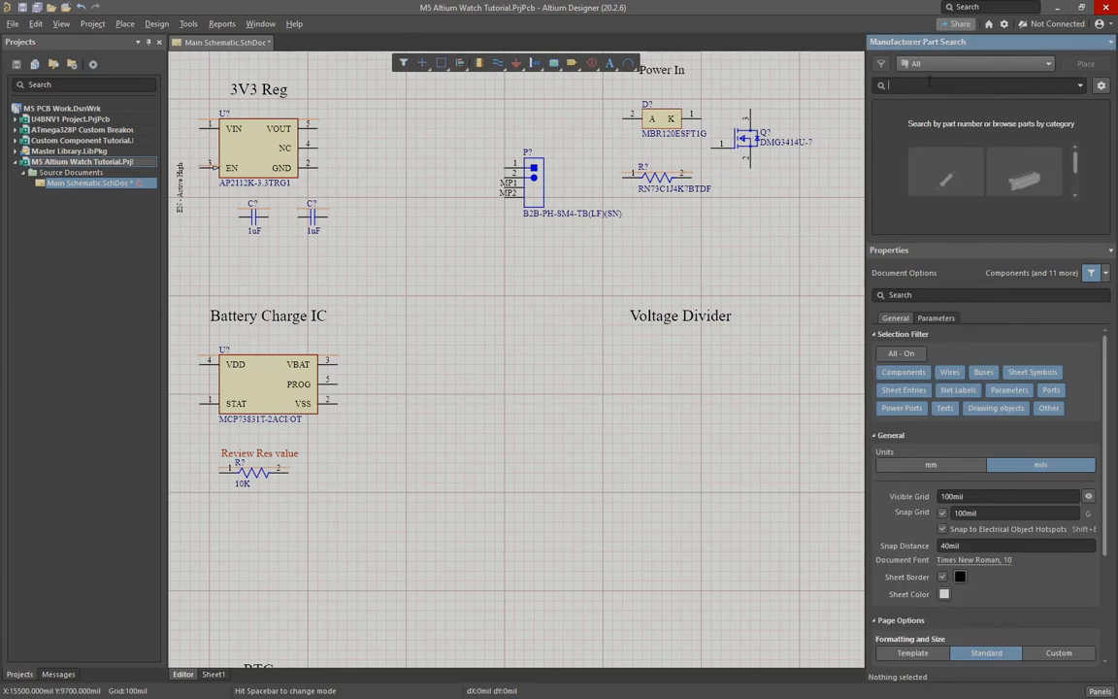
{"action": "type", "text": "270K chip"}
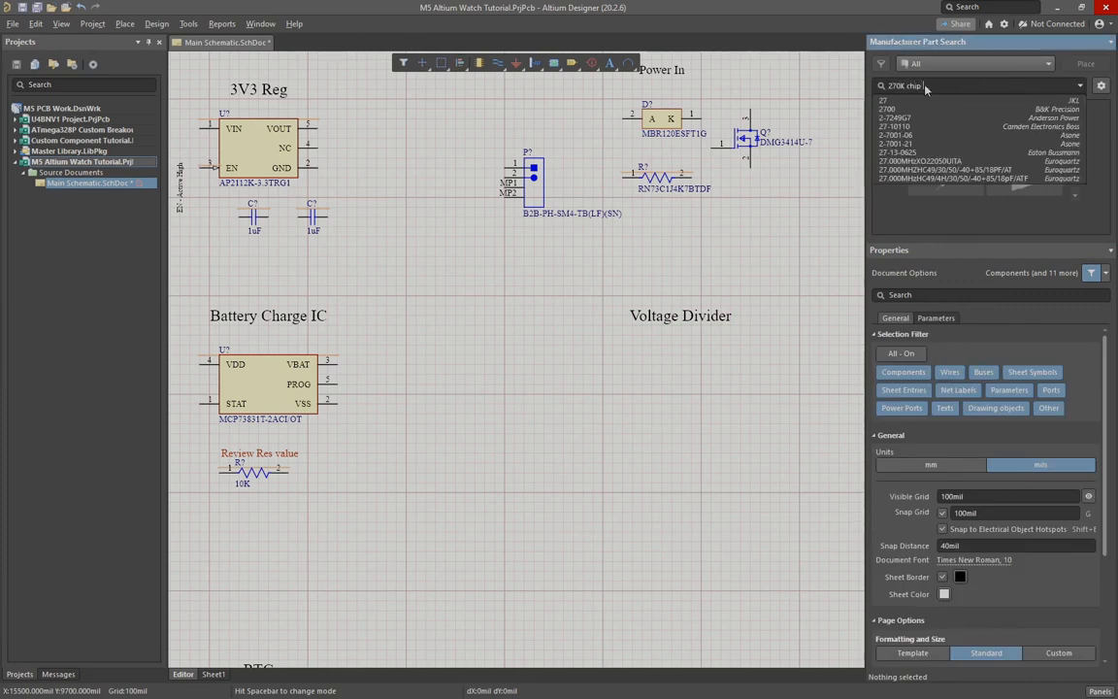
{"action": "type", "text": " res 0603"}
{"action": "key", "text": "Return"}
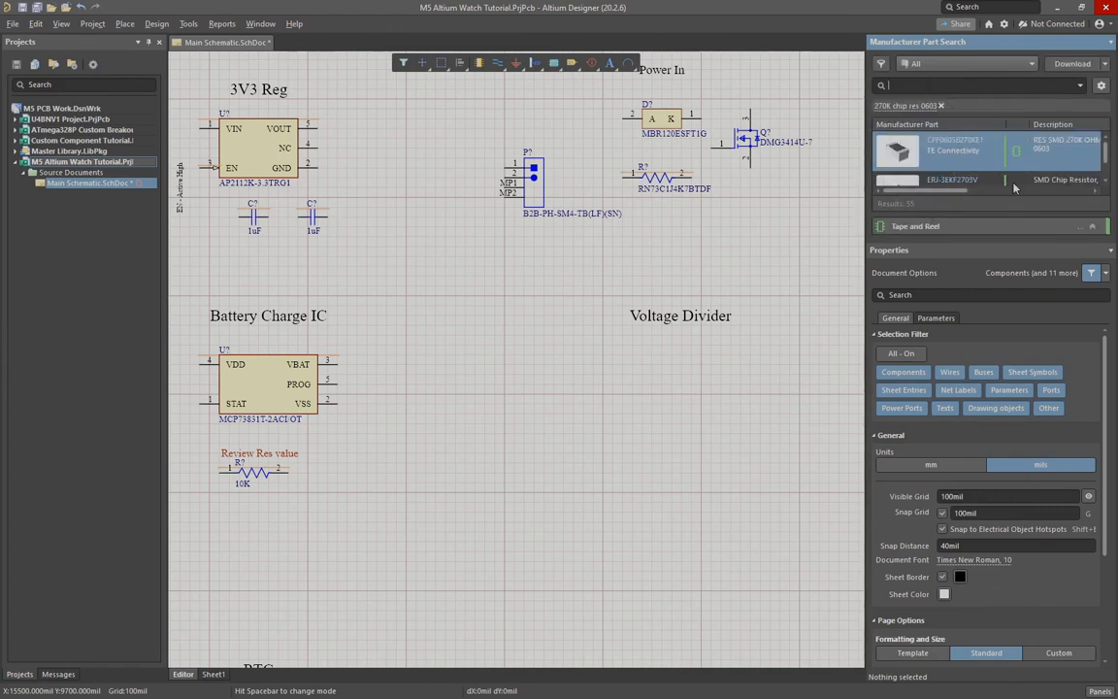
{"action": "right_click", "coordinate": [869, 181]}
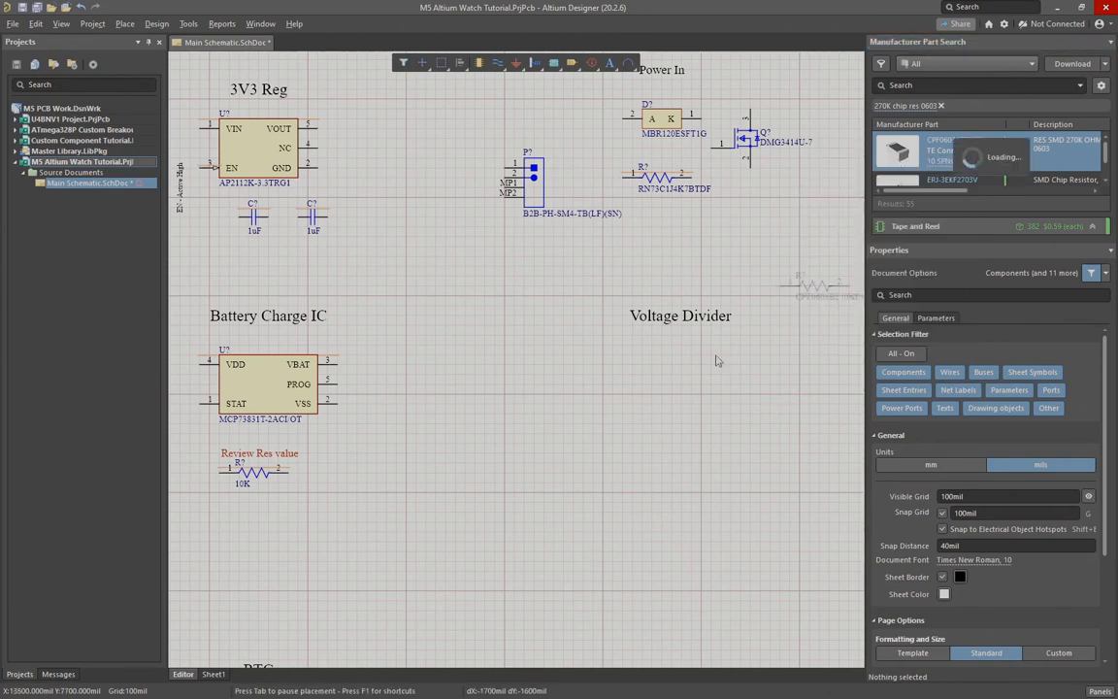
{"action": "key", "text": "space"}
{"action": "key", "text": "space"}
{"action": "key", "text": "space"}
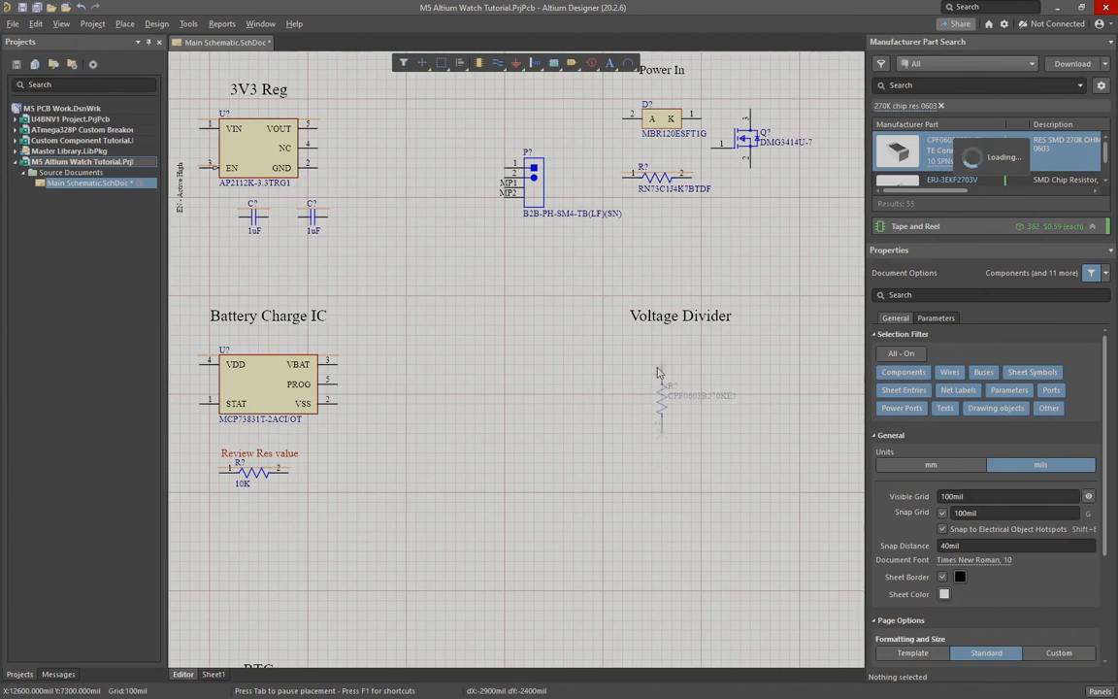
{"action": "left_click", "coordinate": [663, 349]}
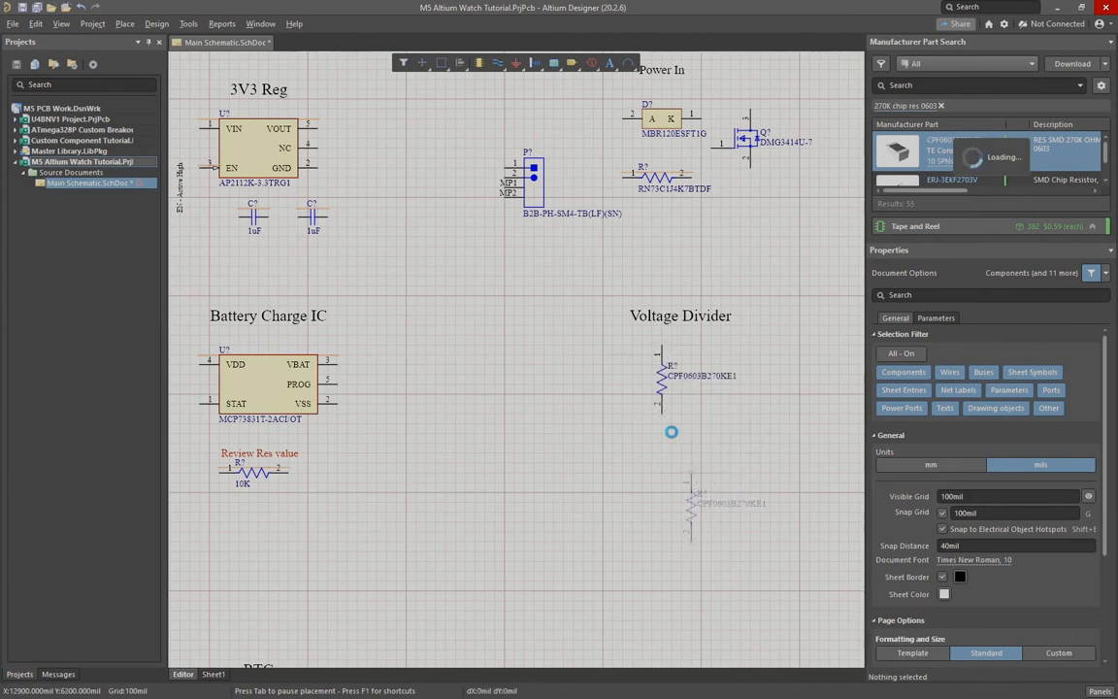
{"action": "key", "text": "Escape"}
Step: Set the comment of the CPF0603B270KE1 resistor to 270K
{"action": "left_click", "coordinate": [663, 379]}
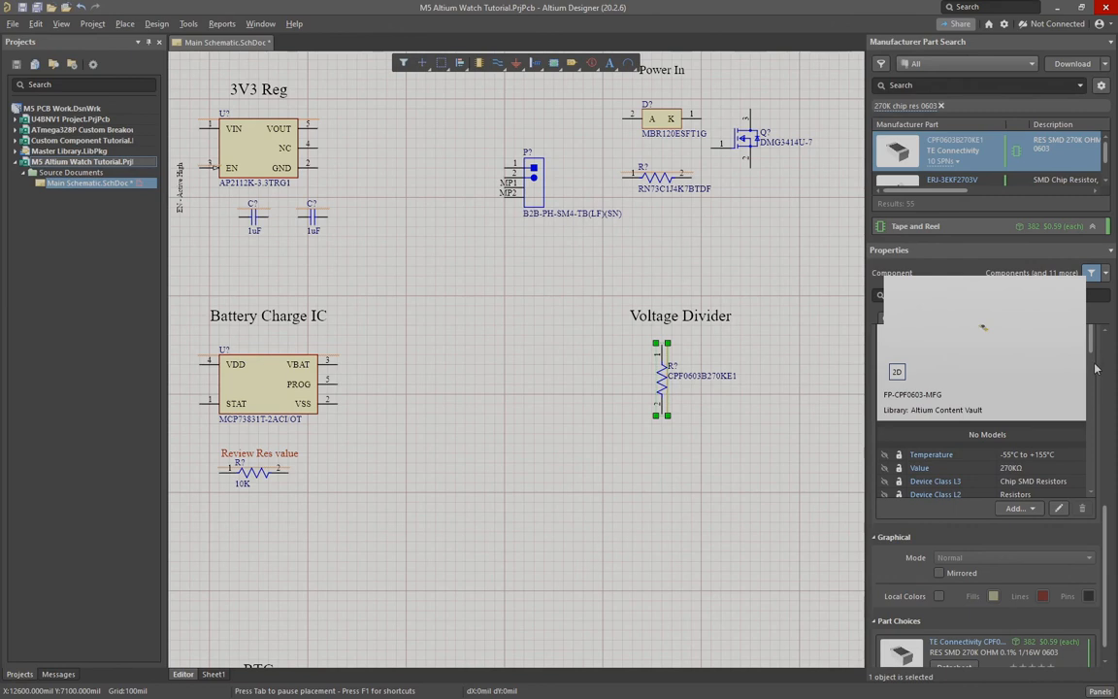
{"action": "scroll", "coordinate": [1101, 389], "scroll_direction": "down", "scroll_amount": 5}
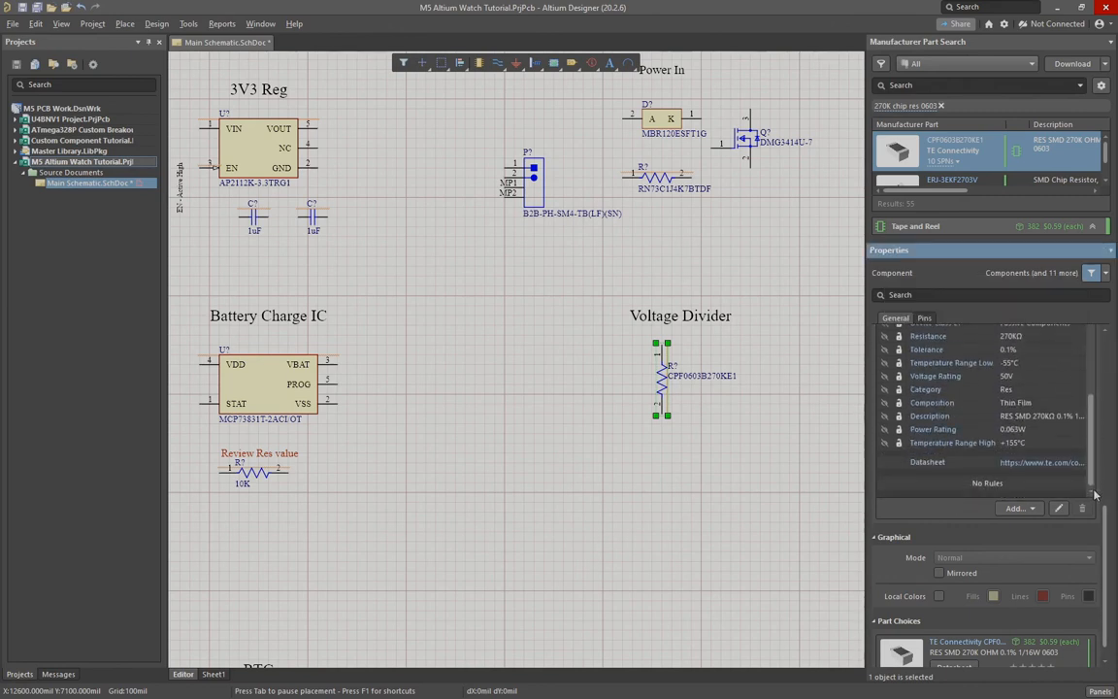
{"action": "scroll", "coordinate": [981, 398], "scroll_direction": "up", "scroll_amount": 6}
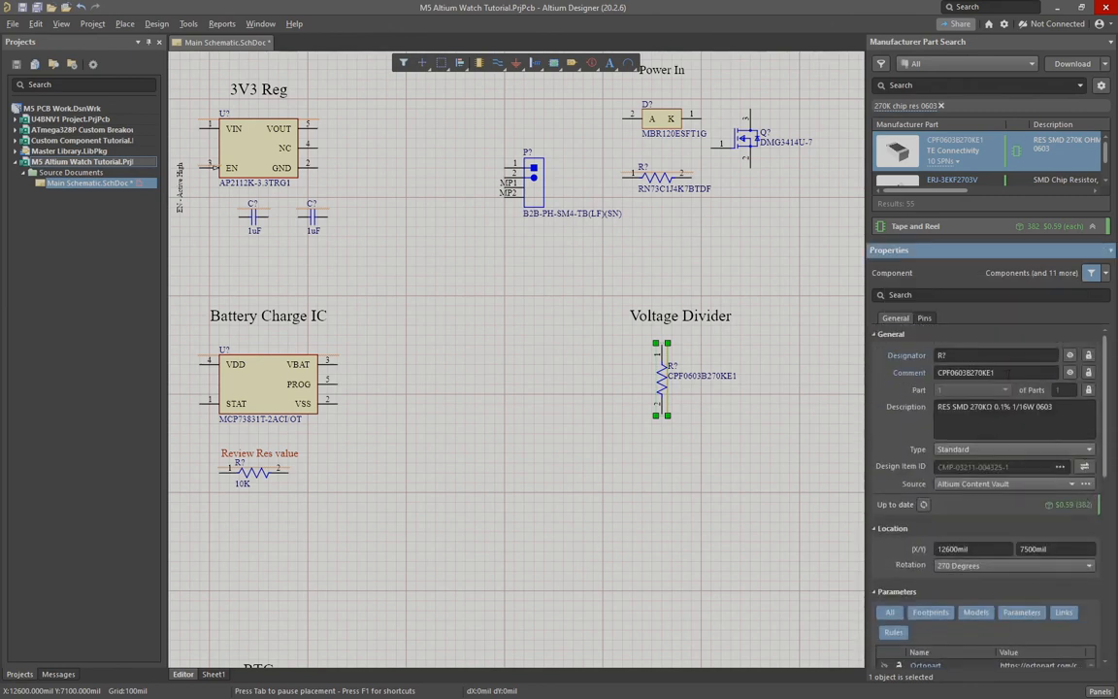
{"action": "left_click", "coordinate": [1000, 373]}
{"action": "key", "text": "BackSpace"}
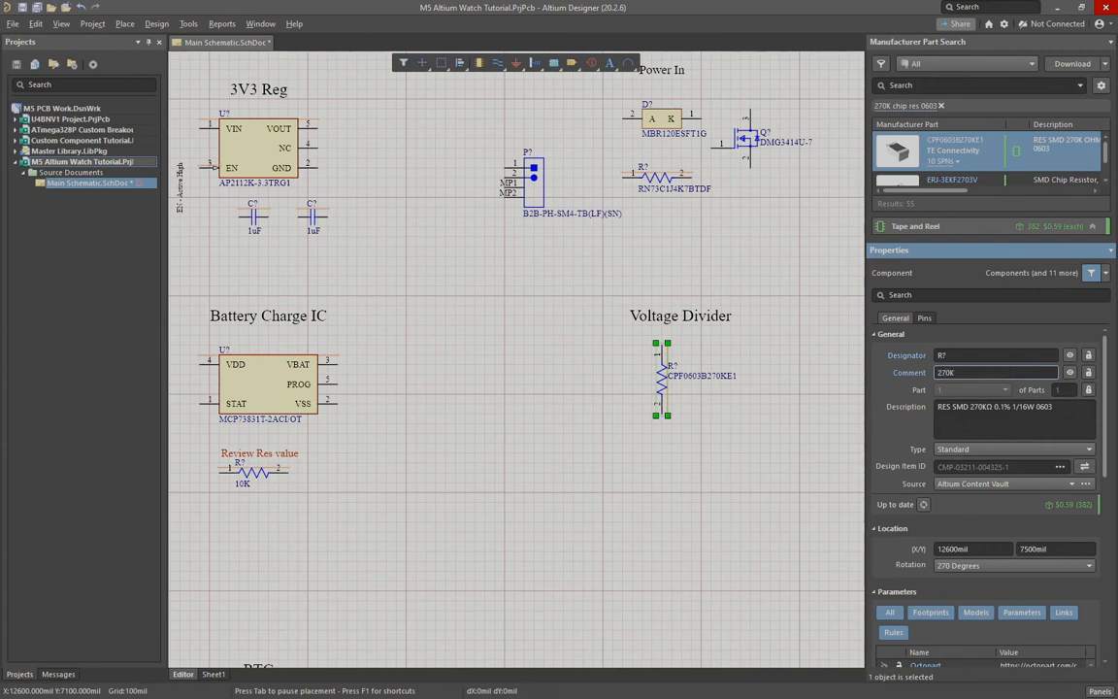
{"action": "key", "text": "Return"}
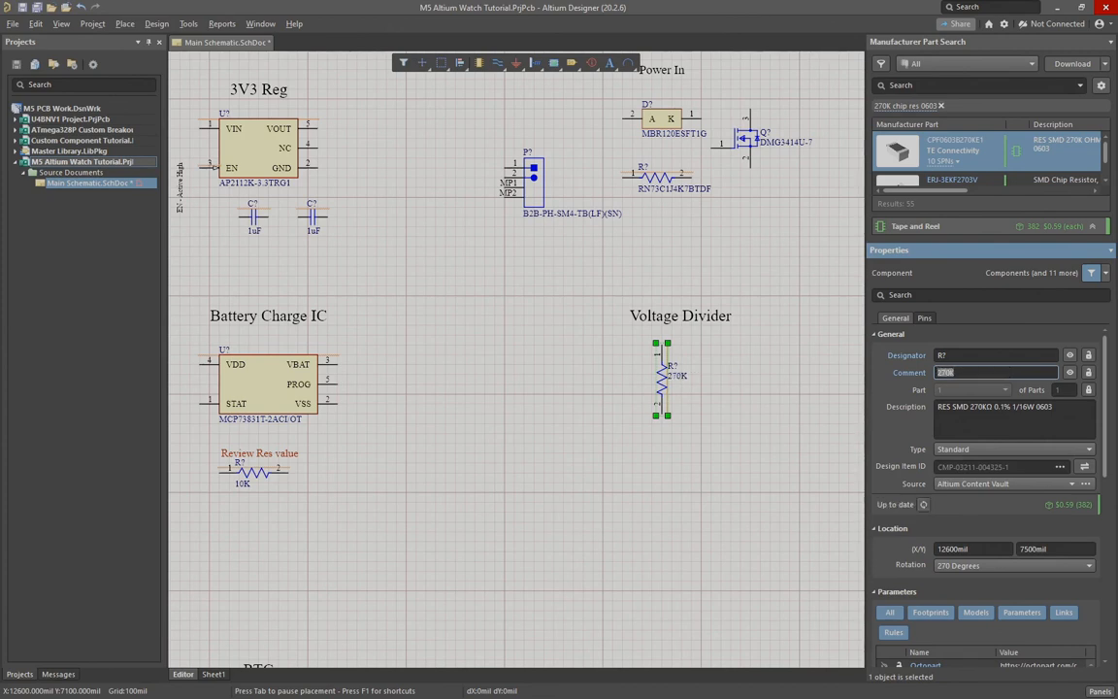
Step: Search the manufacturer parts for "330K chip res 0603" and place the CRCW0603330KJNEA resistor vertically below the 270K resistor
{"action": "left_click", "coordinate": [916, 109]}
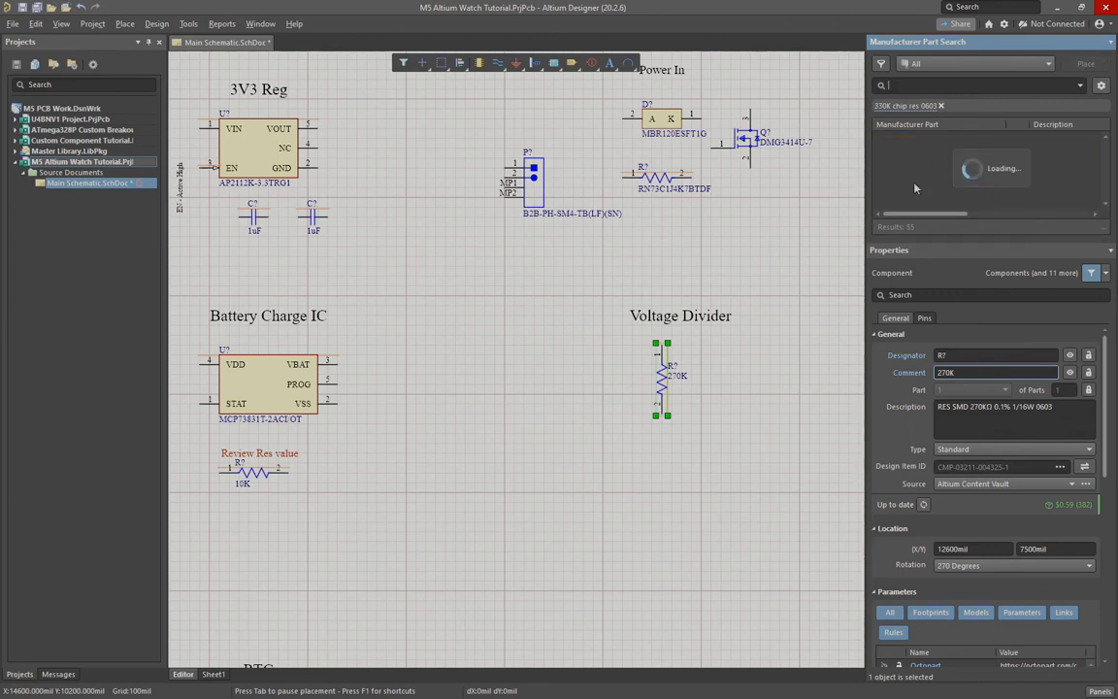
{"action": "right_click", "coordinate": [989, 161]}
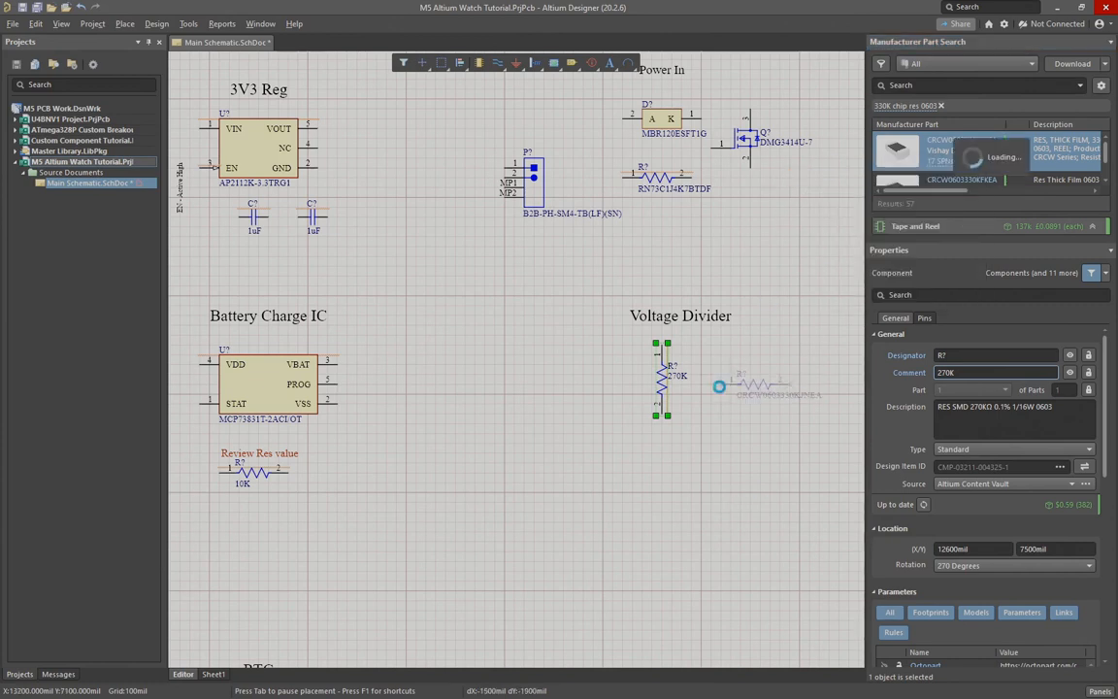
{"action": "key", "text": "space"}
{"action": "key", "text": "space"}
{"action": "key", "text": "space"}
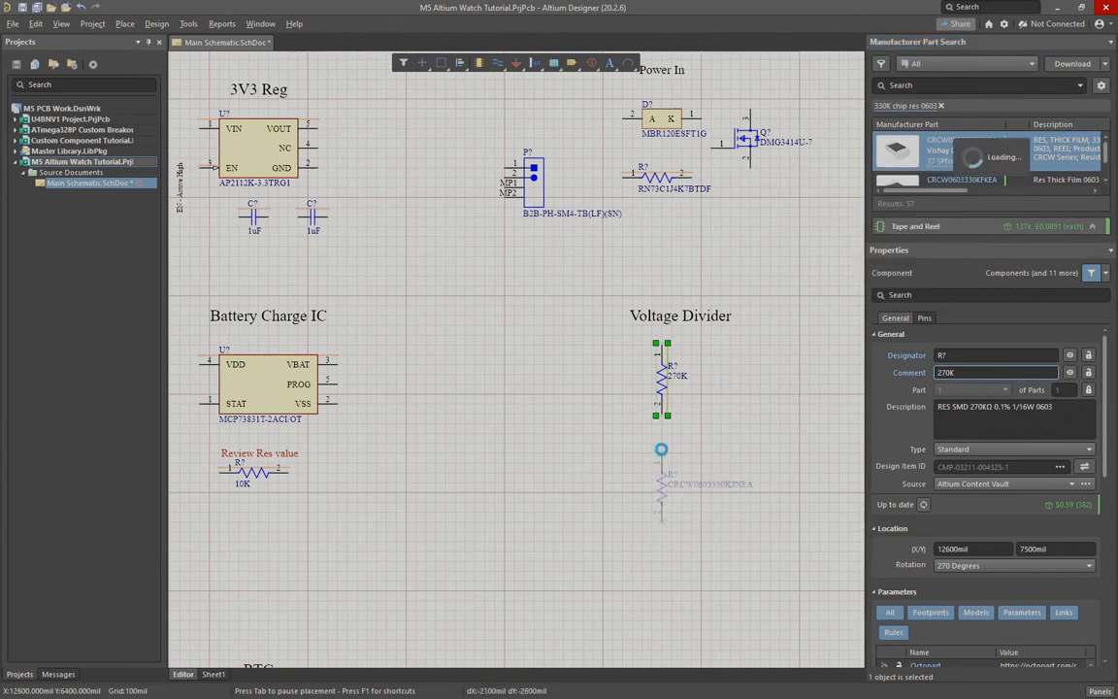
{"action": "left_click", "coordinate": [659, 442]}
{"action": "key", "text": "Escape"}
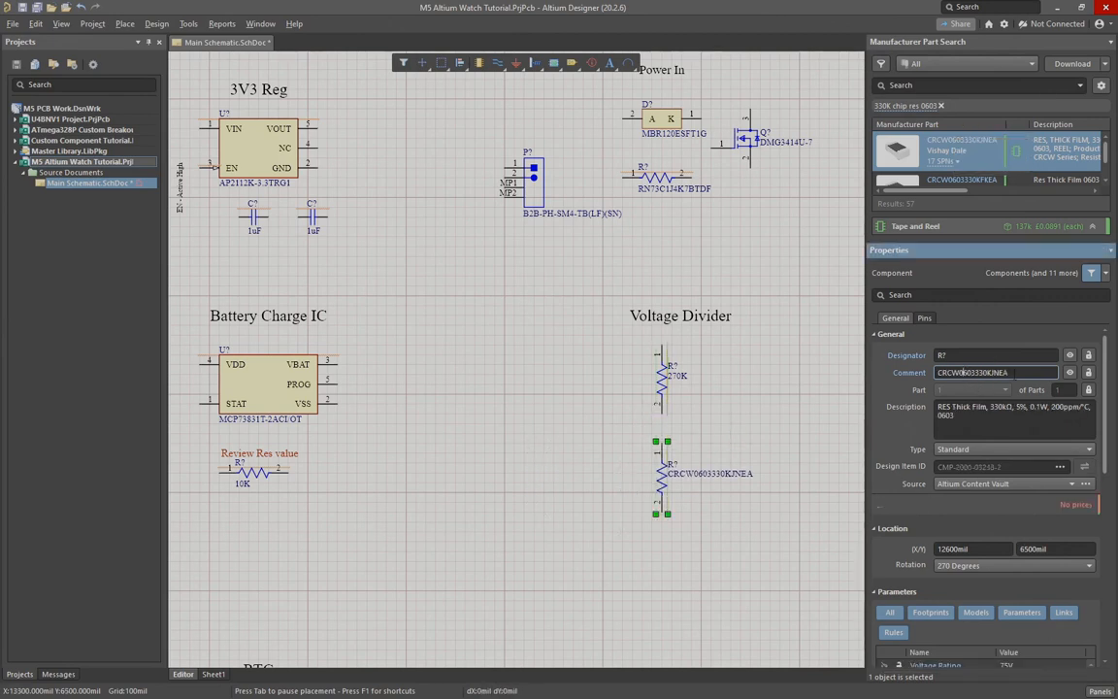
Step: Set the comment of the lower voltage divider resistor to 330K
{"action": "type", "text": "330"}
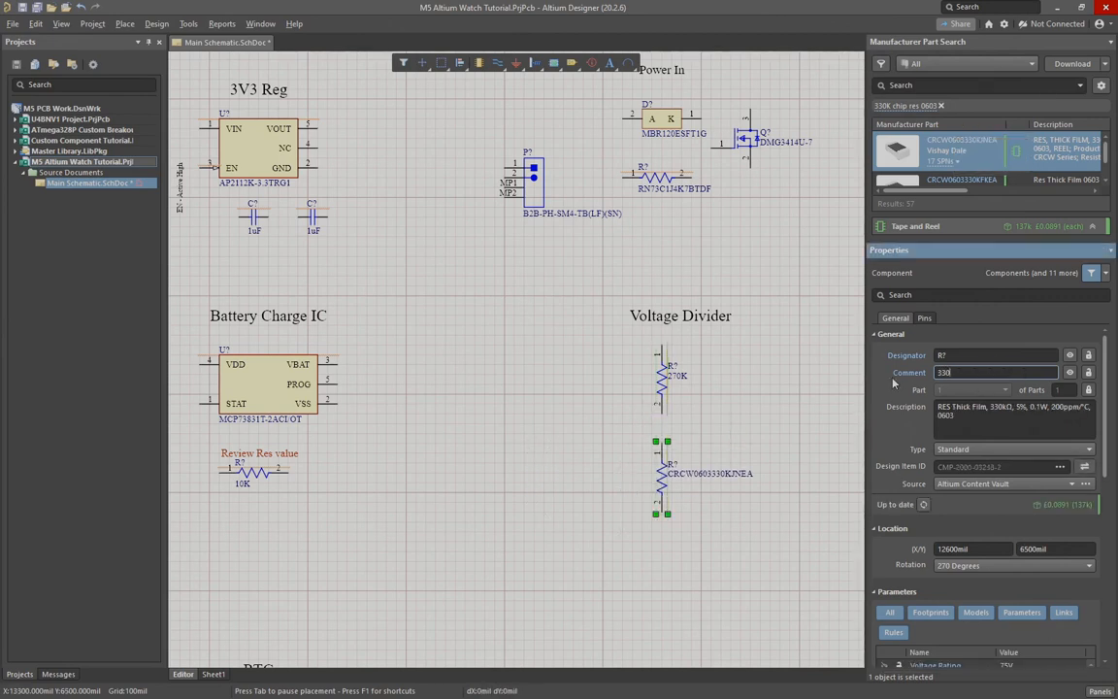
{"action": "type", "text": "K"}
{"action": "key", "text": "Return"}
Step: Move both voltage divider resistors together 100 mil to the right, beneath their group label
{"action": "left_click", "coordinate": [583, 477]}
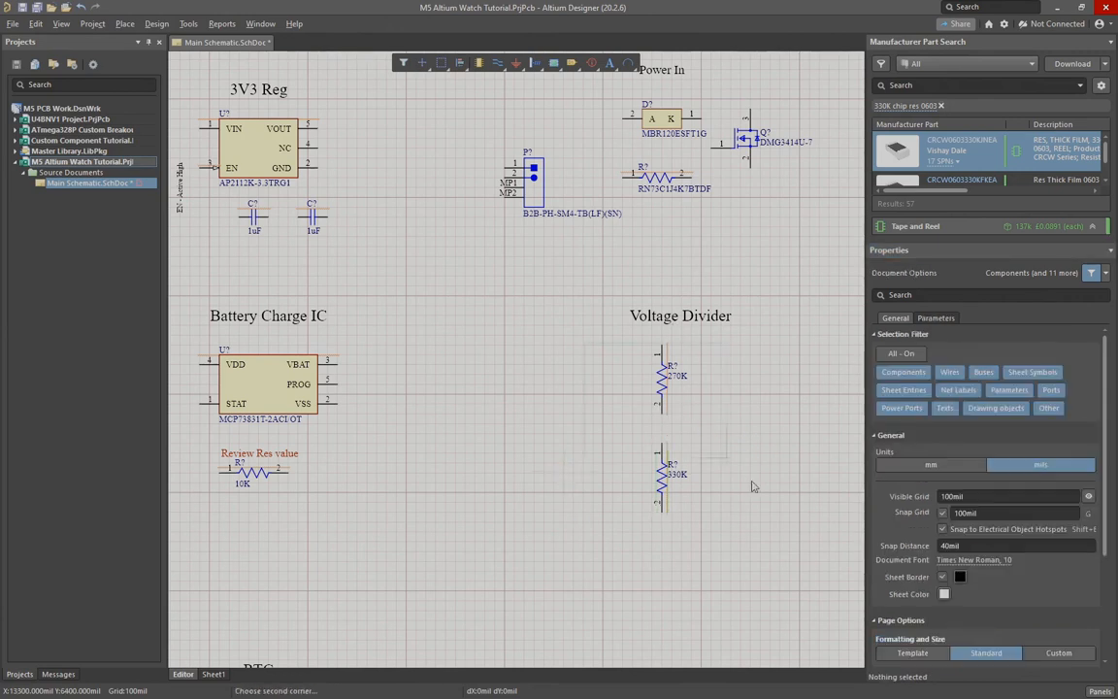
{"action": "left_click_drag", "start_coordinate": [664, 378], "coordinate": [670, 345]}
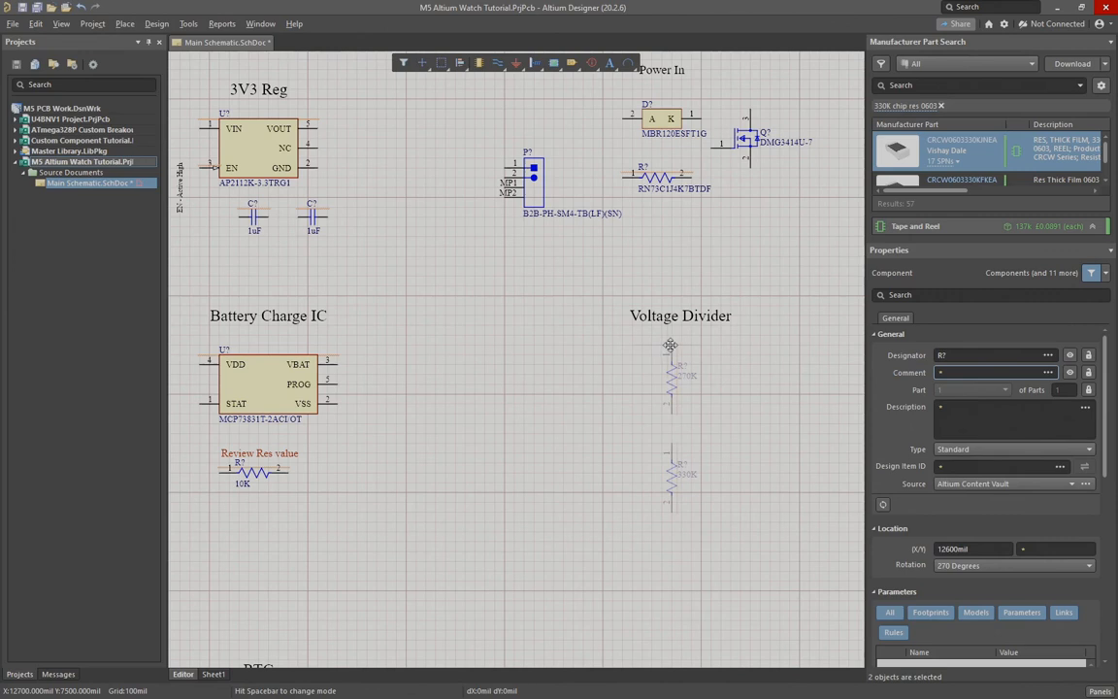
{"action": "left_click", "coordinate": [600, 482]}
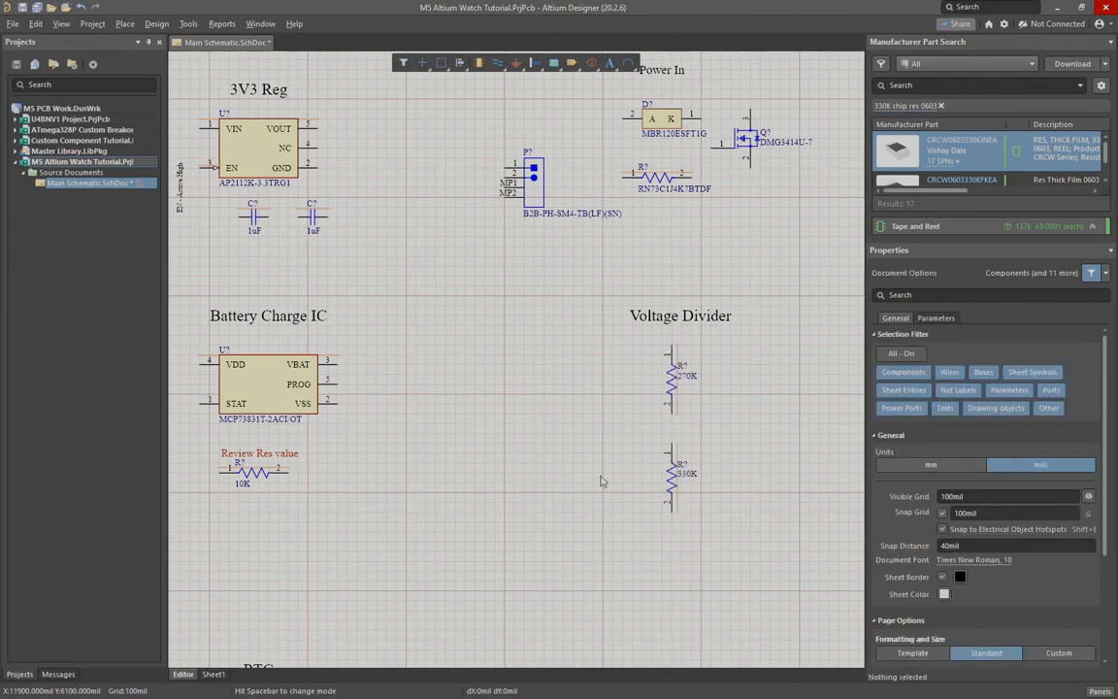
Step: Move the MCU - ATSAMD51 group with its label, switches and resistor slightly up and left on the sheet
{"action": "scroll", "coordinate": [547, 432], "scroll_direction": "down", "scroll_amount": 6, "text": "ctrl"}
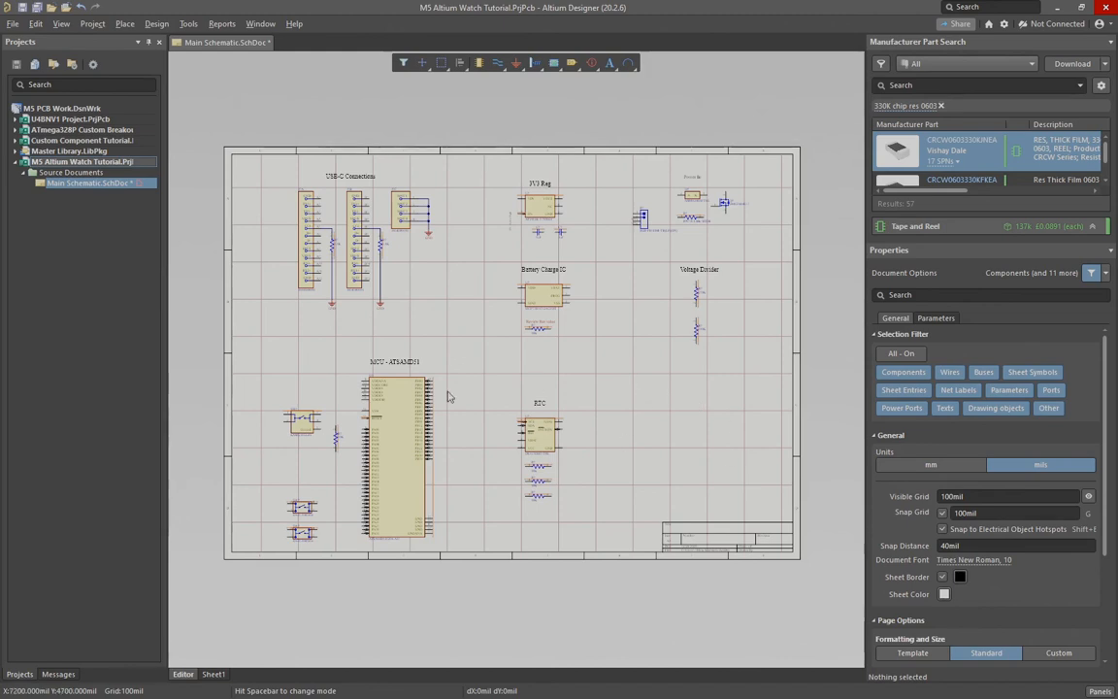
{"action": "left_click_drag", "start_coordinate": [256, 340], "coordinate": [461, 547]}
{"action": "left_click_drag", "start_coordinate": [401, 462], "coordinate": [389, 444]}
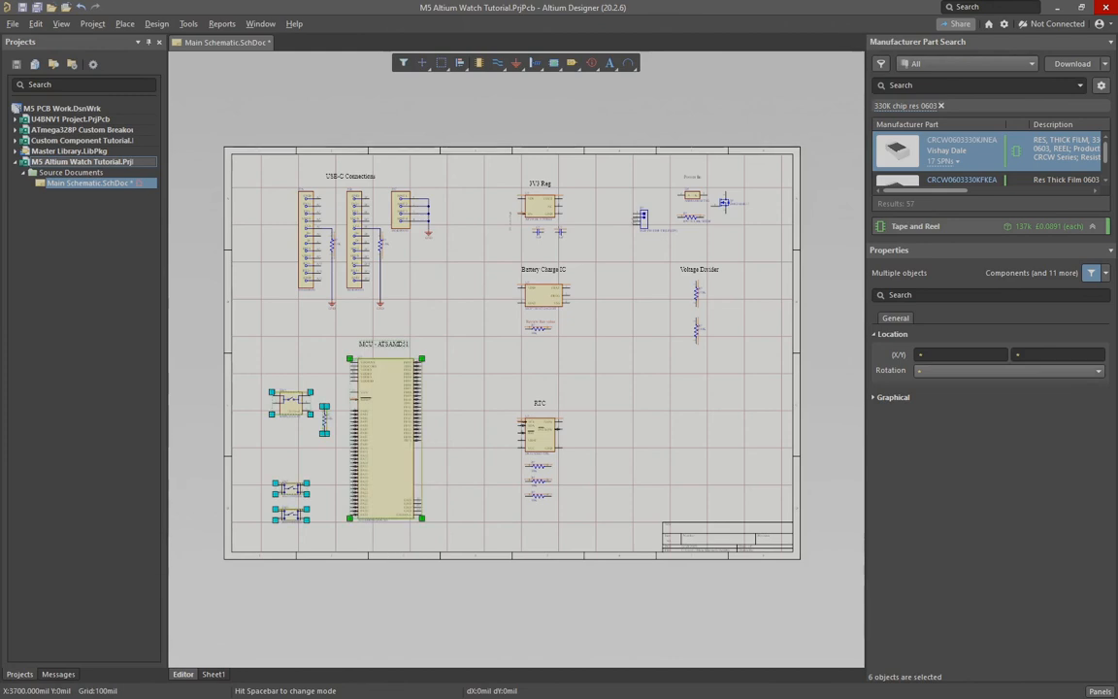
{"action": "left_click", "coordinate": [452, 303]}
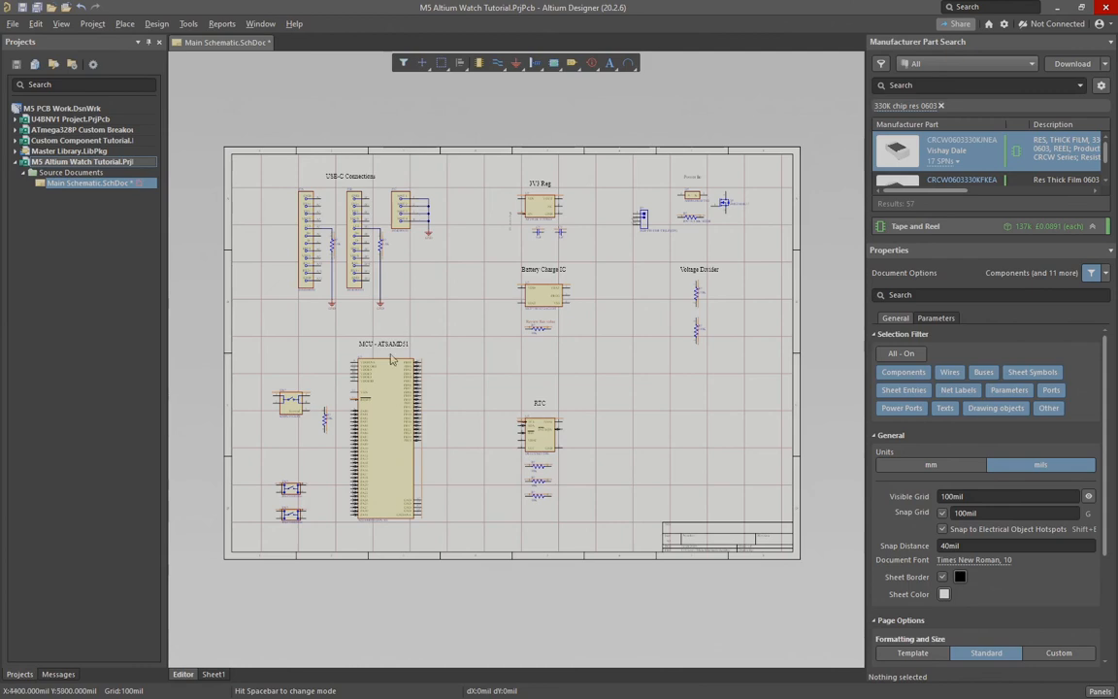
{"action": "scroll", "coordinate": [330, 181], "scroll_direction": "up", "scroll_amount": 5, "text": "ctrl"}
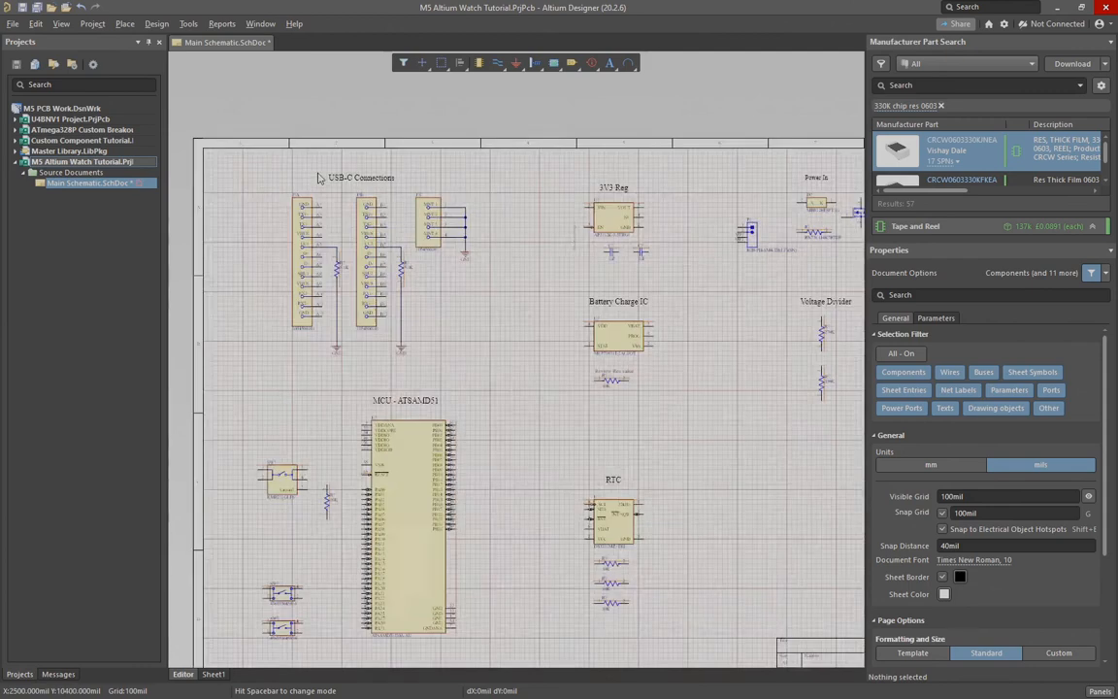
Step: Wire GND pins A12 and B12 of the USB-C connector to the vertical ground lines beside them
{"action": "right_click_drag", "start_coordinate": [522, 314], "coordinate": [553, 225]}
{"action": "scroll", "coordinate": [553, 222], "scroll_direction": "down", "scroll_amount": 1, "text": "ctrl"}
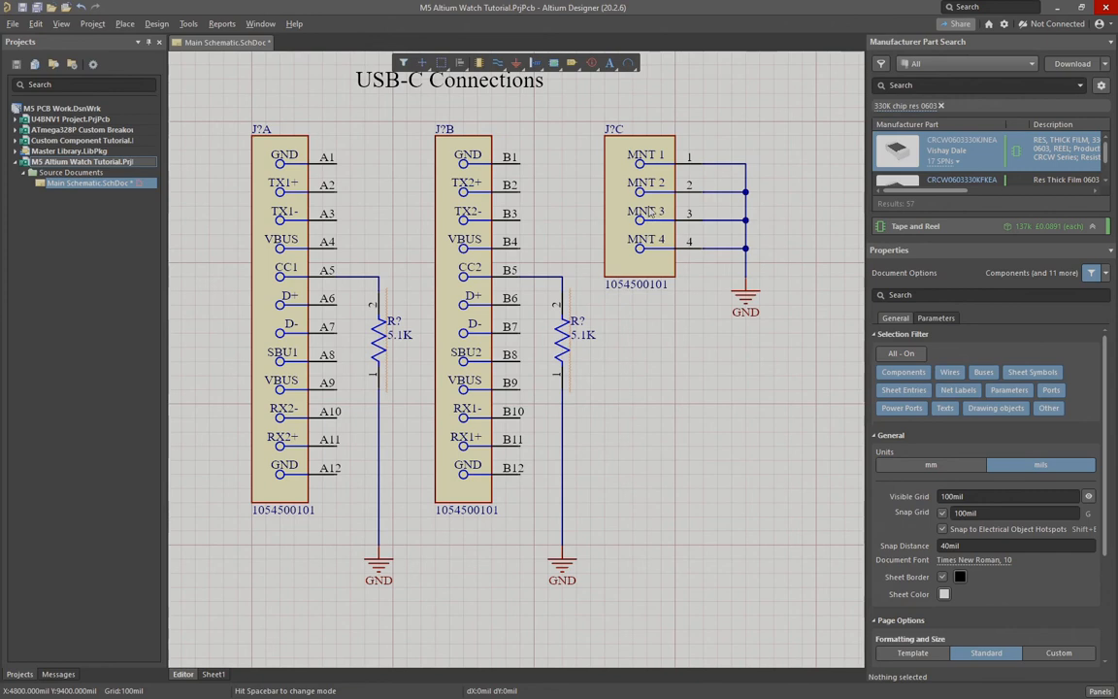
{"action": "left_click", "coordinate": [336, 473]}
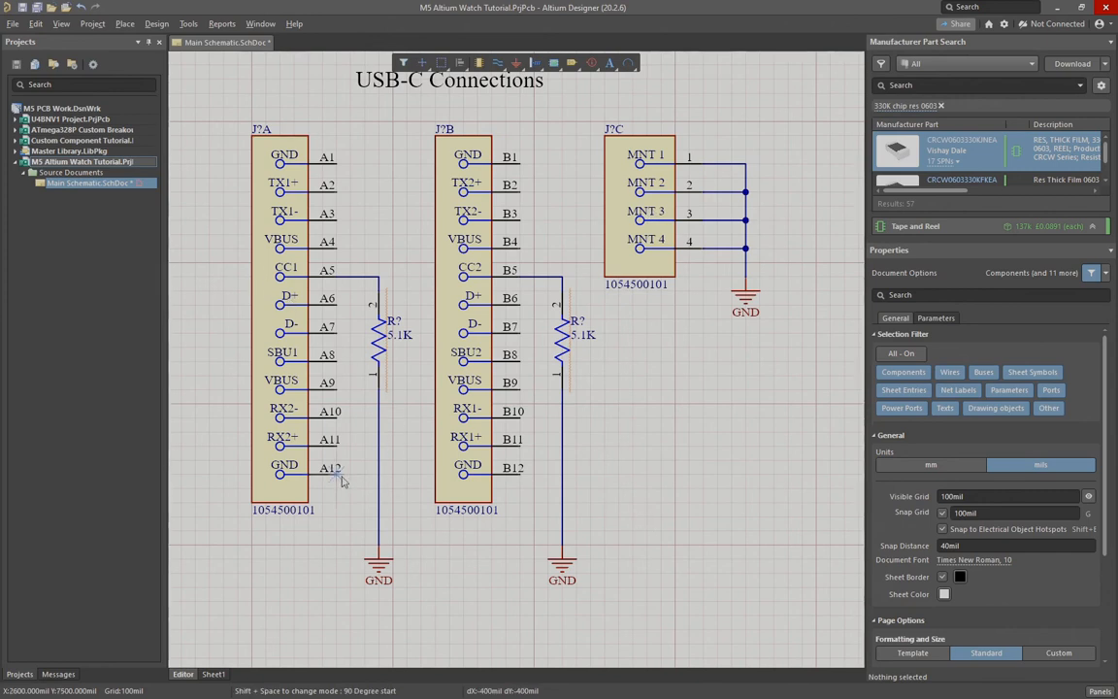
{"action": "left_click", "coordinate": [378, 472]}
{"action": "left_click", "coordinate": [519, 472]}
{"action": "left_click", "coordinate": [562, 473]}
Step: Try wiring GND pins A1 and B1 to the CC resistor lines, and delete the A1 wire while leaving a stub at B1
{"action": "left_click", "coordinate": [336, 164]}
{"action": "left_click", "coordinate": [378, 276]}
{"action": "left_click", "coordinate": [521, 164]}
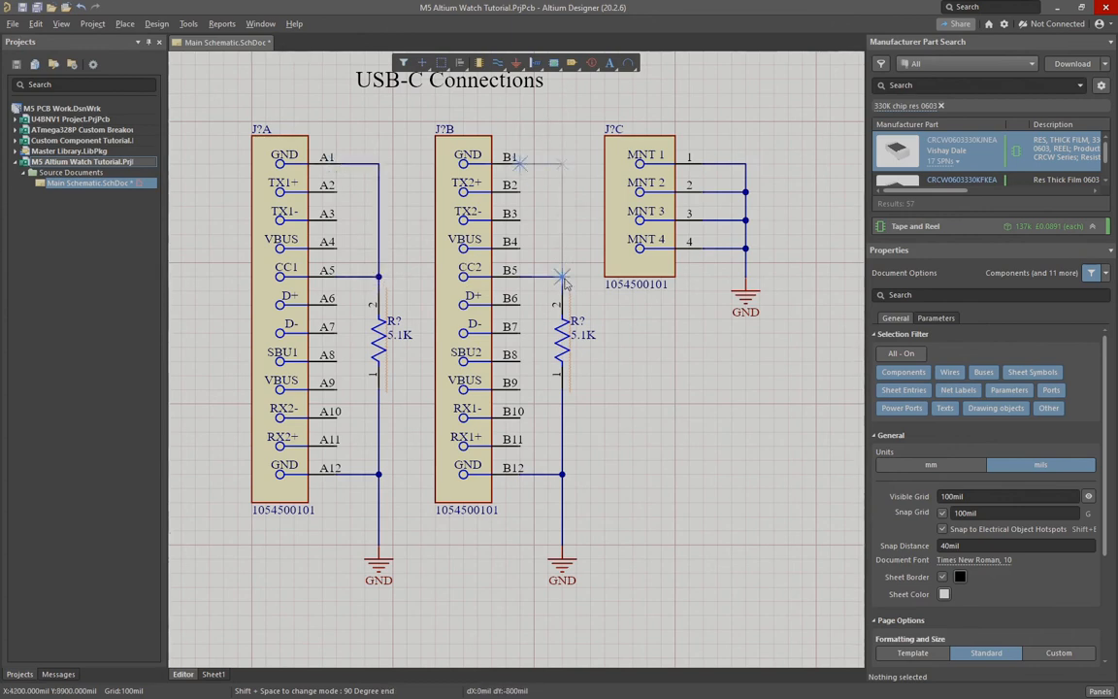
{"action": "key", "text": "Escape"}
{"action": "key", "text": "Escape"}
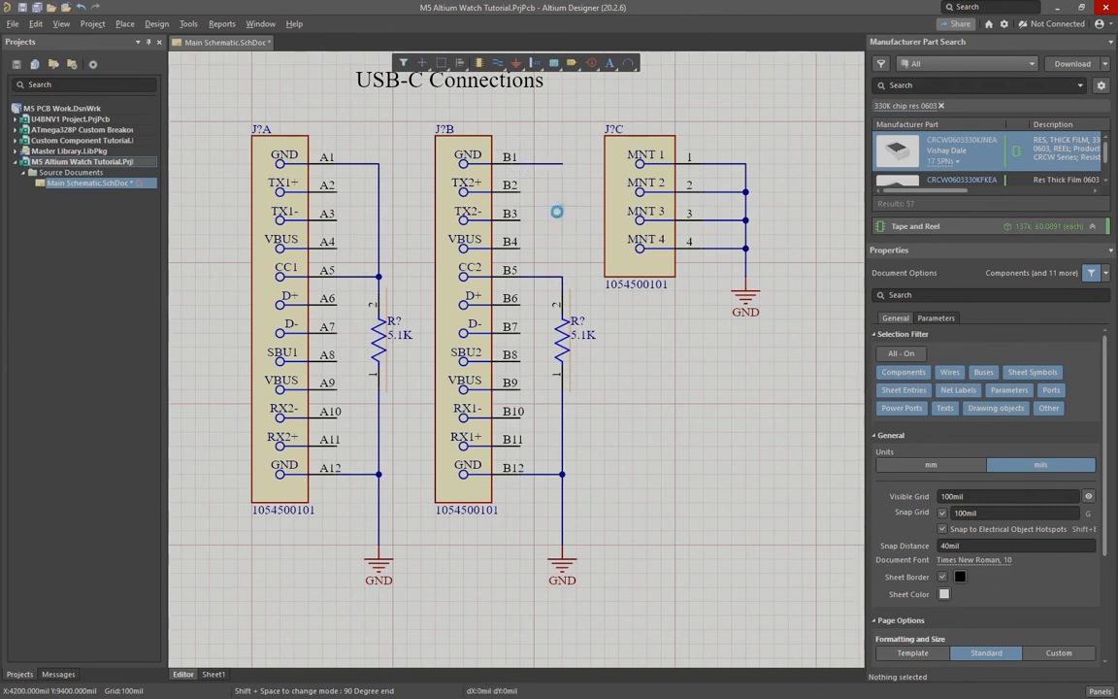
{"action": "left_click", "coordinate": [351, 164]}
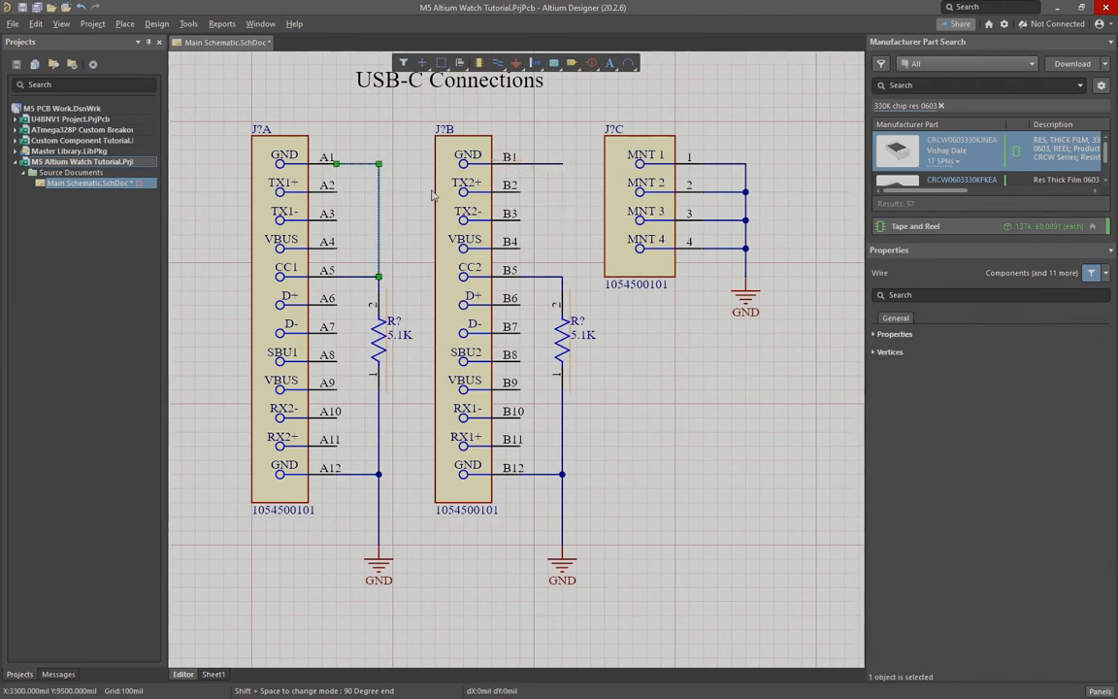
{"action": "key", "text": "Delete"}
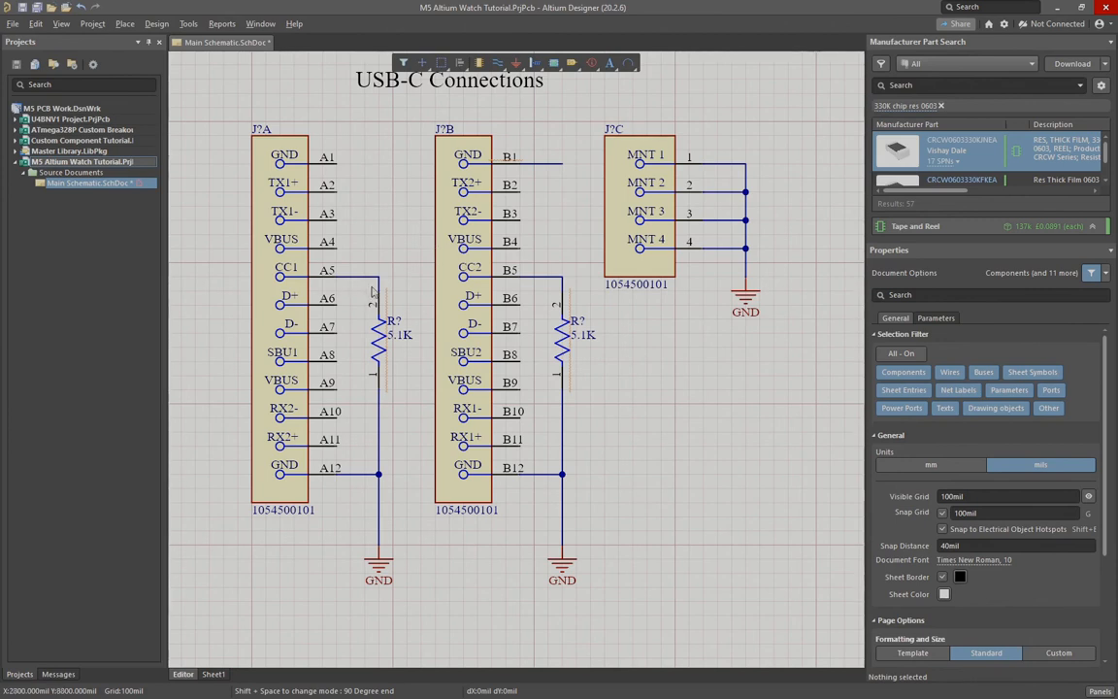
Step: Move connector part J?A about 500 mil to the left and delete the wire between pin A5 and its resistor
{"action": "left_click_drag", "start_coordinate": [270, 308], "coordinate": [199, 309]}
{"action": "double_click", "coordinate": [381, 340]}
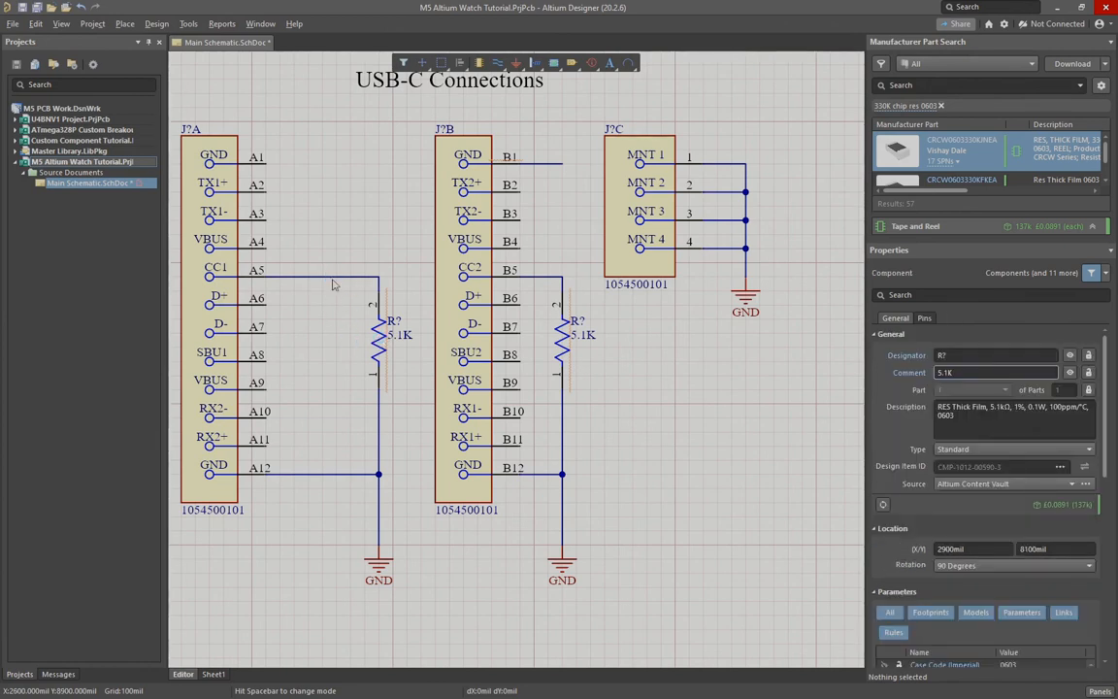
{"action": "left_click", "coordinate": [303, 259]}
{"action": "left_click", "coordinate": [323, 277]}
{"action": "key", "text": "Delete"}
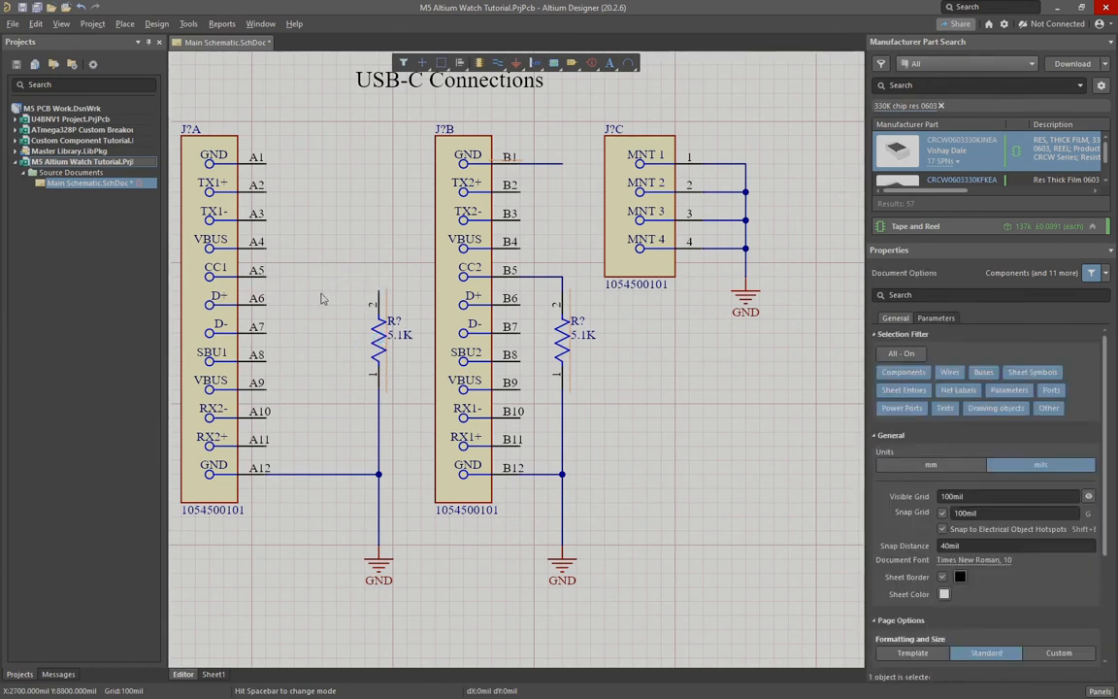
Step: Rotate the J?A 5.1K resistor to horizontal in line with CC1, ending on the ground line, and wire it to pin A5
{"action": "left_click", "coordinate": [379, 335]}
{"action": "key", "text": "space"}
{"action": "left_click_drag", "start_coordinate": [378, 335], "coordinate": [284, 281]}
{"action": "key", "text": "ctrl+w"}
{"action": "left_click", "coordinate": [264, 277]}
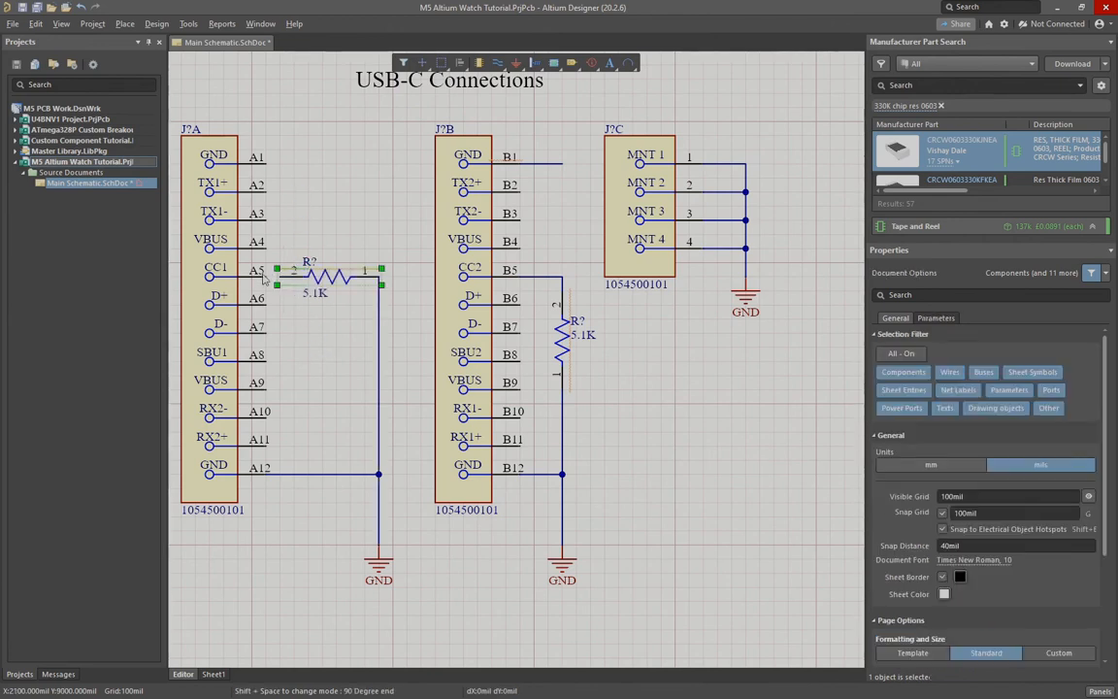
{"action": "left_click", "coordinate": [281, 277]}
Step: Wire GND pin A1 across and down to the J?A ground line at the resistor's end
{"action": "left_click", "coordinate": [266, 164]}
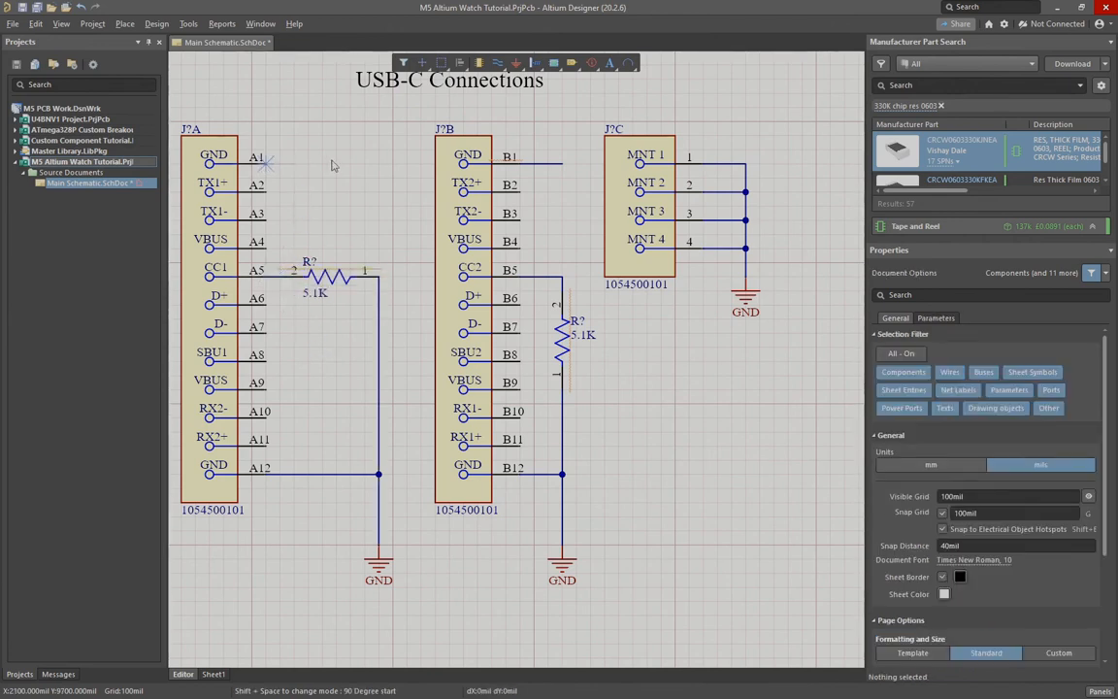
{"action": "left_click", "coordinate": [378, 164]}
{"action": "left_click", "coordinate": [379, 277]}
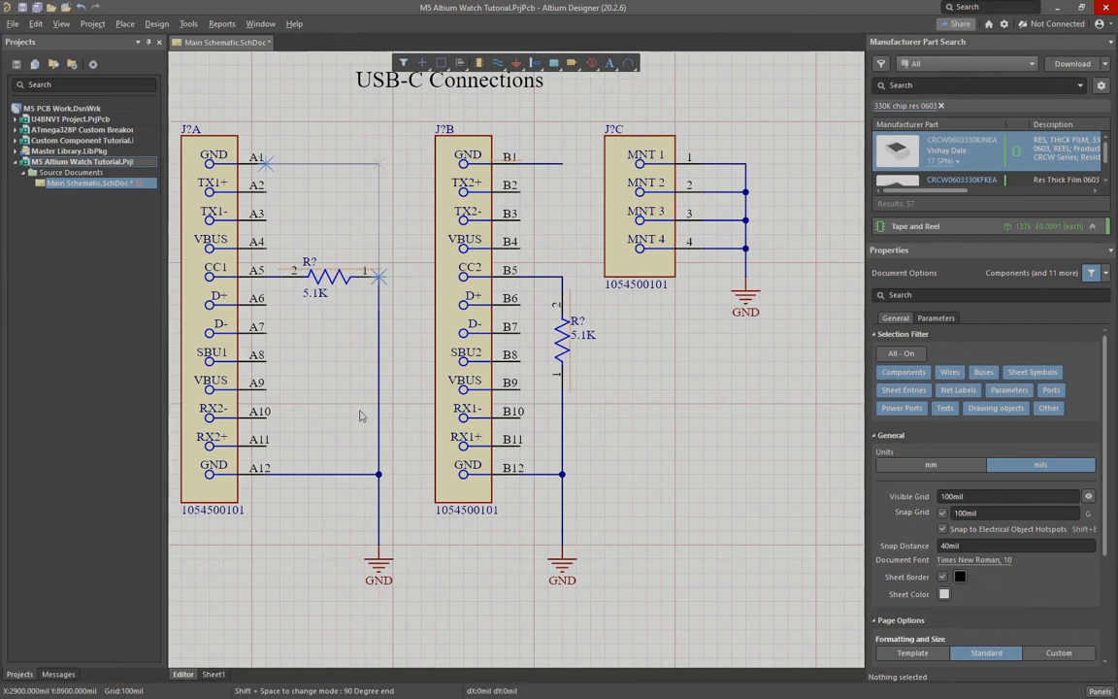
{"action": "right_click", "coordinate": [292, 375]}
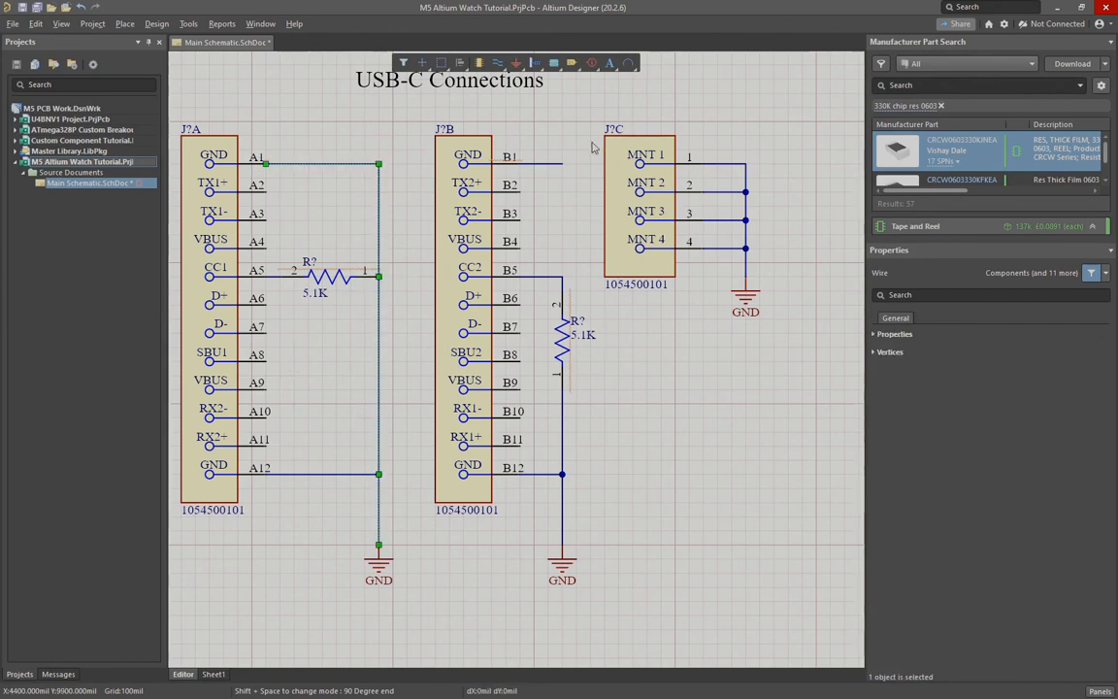
Step: Move the J?C block with its ground about 900 mil right, and shift the J?B ground line about 600 mil right
{"action": "left_click_drag", "start_coordinate": [595, 148], "coordinate": [769, 312]}
{"action": "left_click_drag", "start_coordinate": [697, 215], "coordinate": [827, 204]}
{"action": "left_click", "coordinate": [616, 428]}
{"action": "left_click_drag", "start_coordinate": [563, 428], "coordinate": [654, 428]}
Step: Rotate the J?B 5.1K resistor to horizontal and place it in line with pin B5, connected to the ground line
{"action": "left_click_drag", "start_coordinate": [585, 335], "coordinate": [630, 350]}
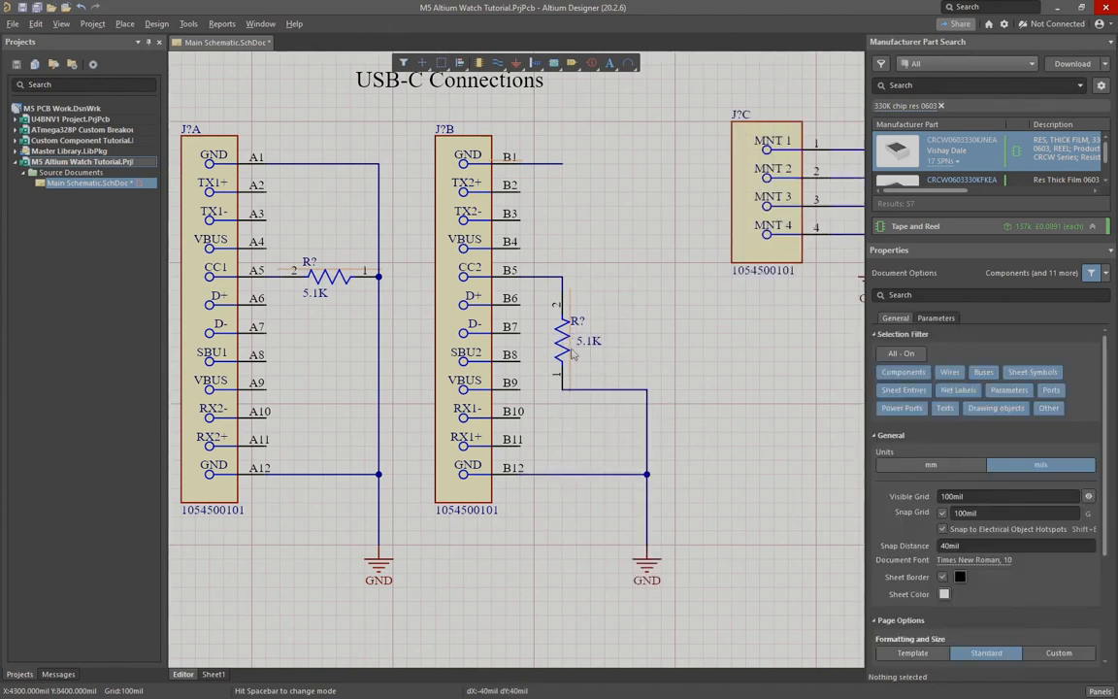
{"action": "key", "text": "ctrl+z"}
{"action": "left_click", "coordinate": [561, 344]}
{"action": "left_click_drag", "start_coordinate": [561, 345], "coordinate": [542, 275]}
{"action": "key", "text": "space"}
{"action": "left_click", "coordinate": [542, 275]}
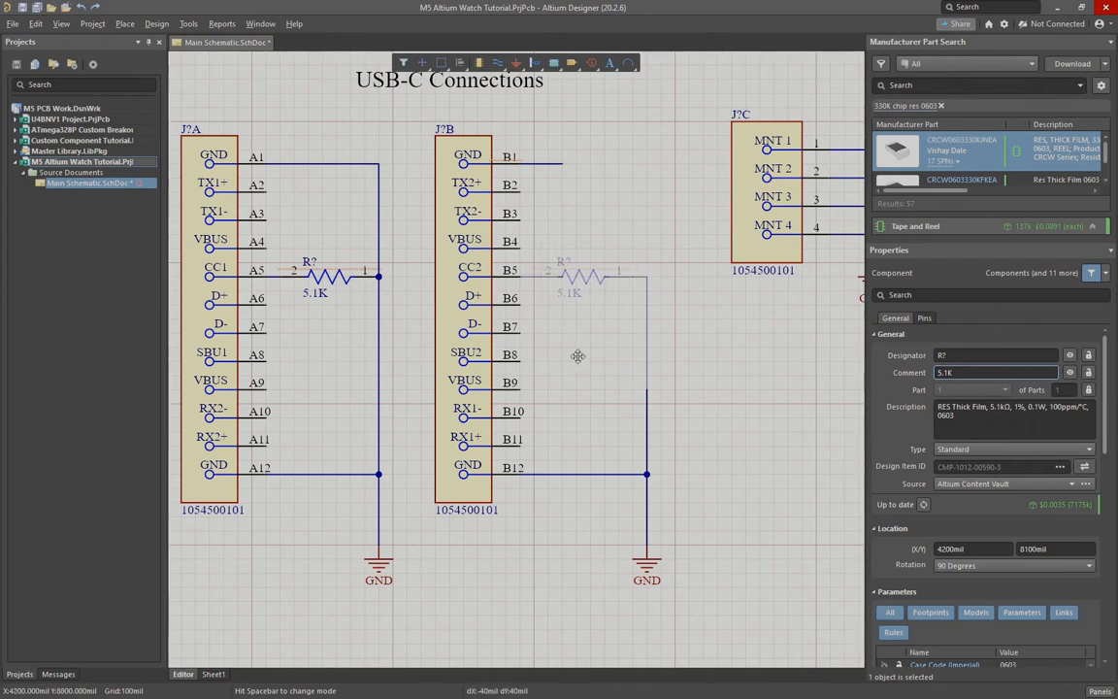
{"action": "left_click", "coordinate": [645, 232]}
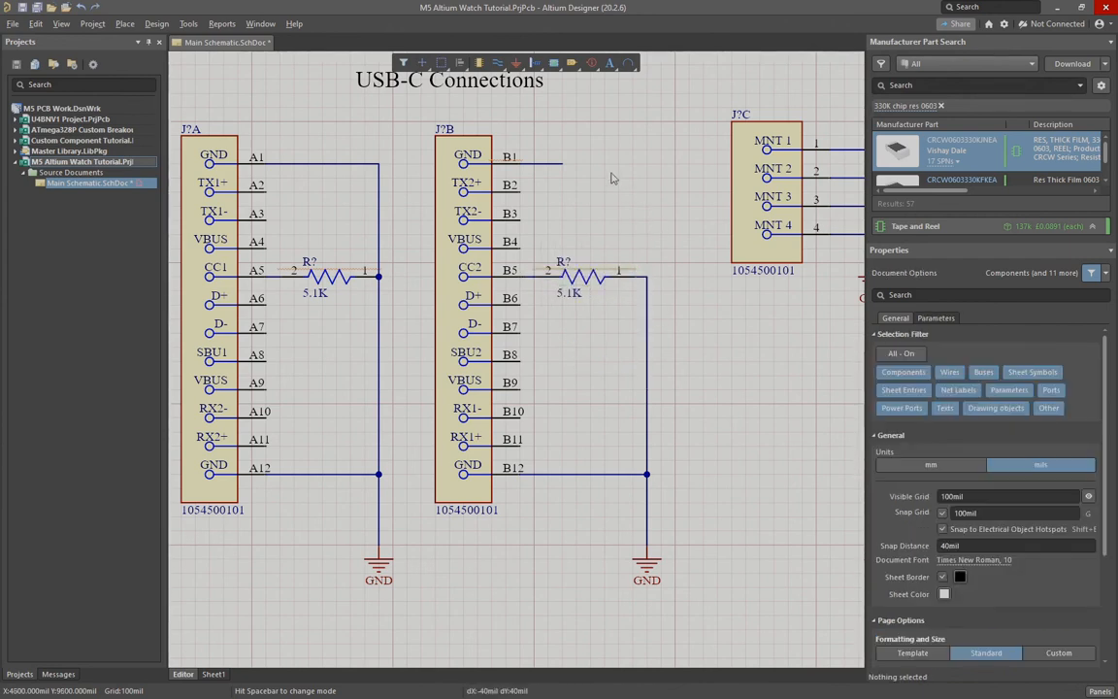
Step: Extend the B1 wire across and down to the J?B ground line at the resistor's end
{"action": "left_click", "coordinate": [561, 164]}
{"action": "left_click", "coordinate": [646, 164]}
{"action": "left_click", "coordinate": [647, 277]}
{"action": "right_click", "coordinate": [611, 381]}
Step: Shift the J?A ground line and its GND symbol 100 mil to the right
{"action": "scroll", "coordinate": [594, 379], "scroll_direction": "down", "scroll_amount": 1, "text": "ctrl"}
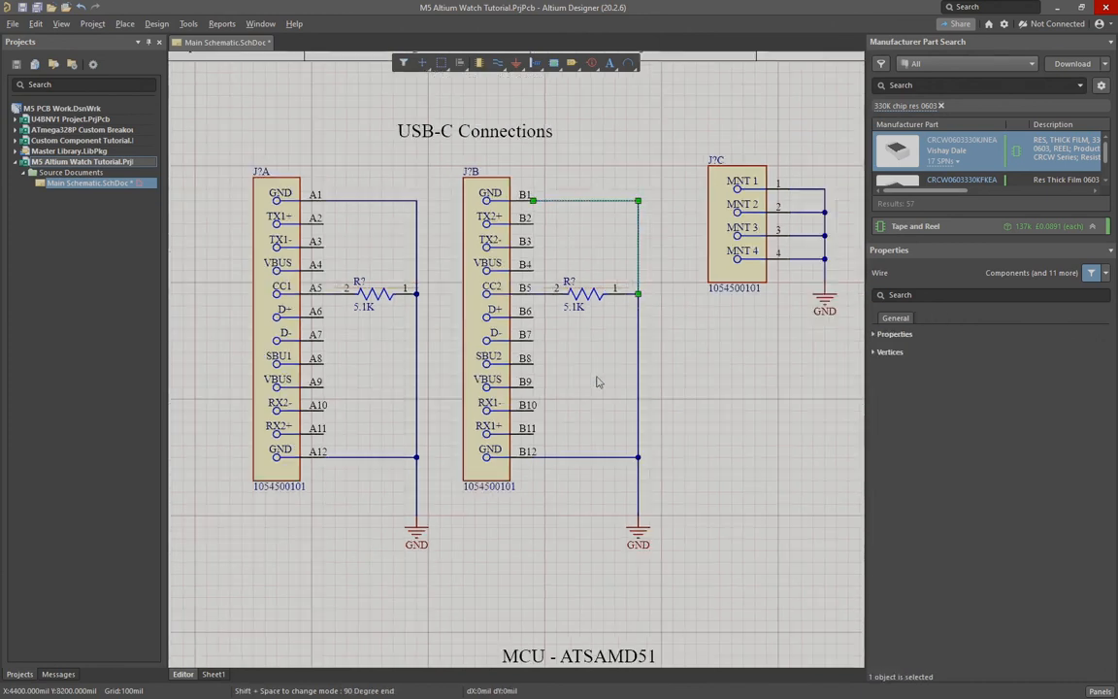
{"action": "right_click_drag", "start_coordinate": [716, 376], "coordinate": [705, 379]}
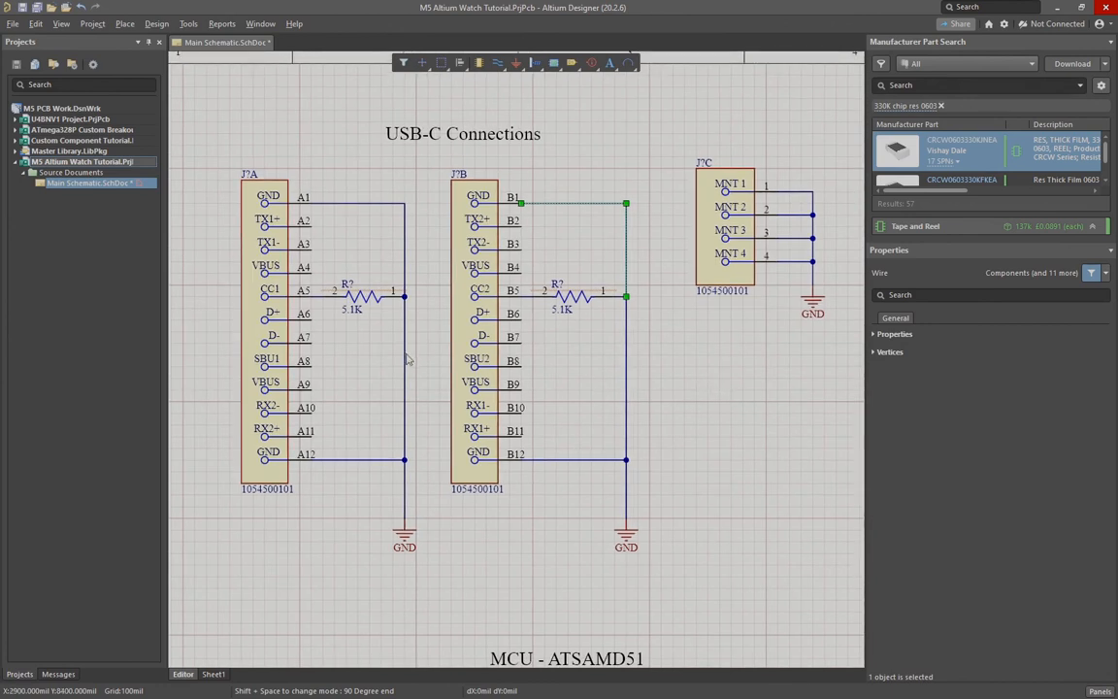
{"action": "left_click_drag", "start_coordinate": [408, 359], "coordinate": [419, 360]}
{"action": "left_click", "coordinate": [690, 399]}
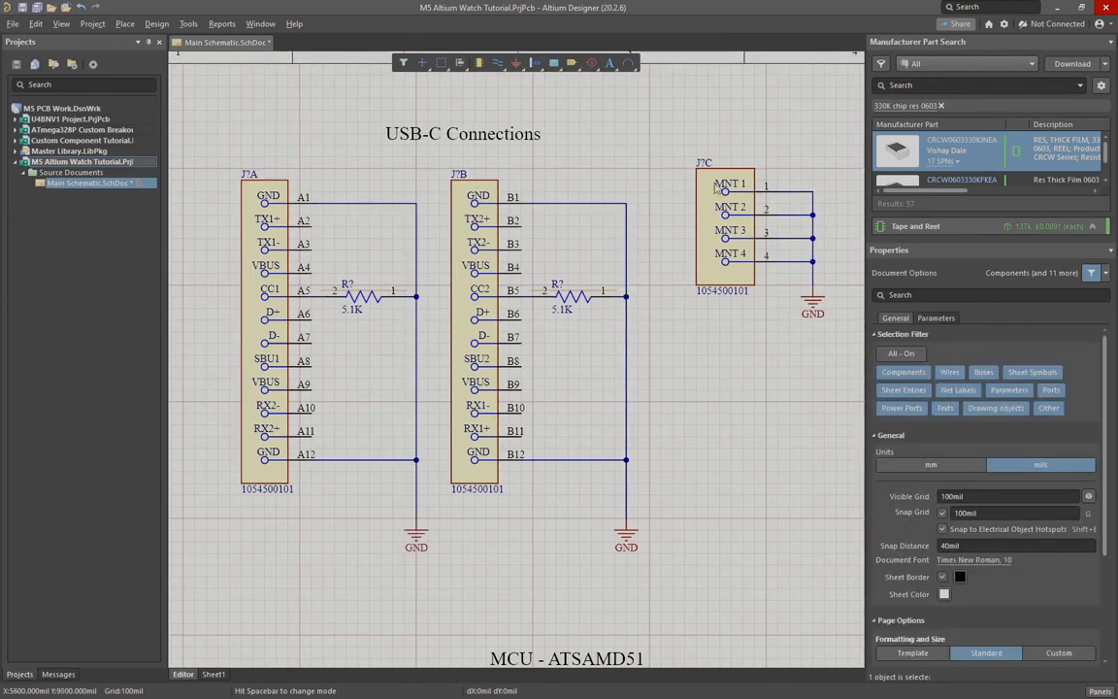
Step: Move the J?C mounting block with its wiring and ground down 100 mil, level with J?A and J?B
{"action": "left_click_drag", "start_coordinate": [671, 156], "coordinate": [837, 362]}
{"action": "left_click_drag", "start_coordinate": [731, 234], "coordinate": [779, 249]}
{"action": "left_click", "coordinate": [714, 365]}
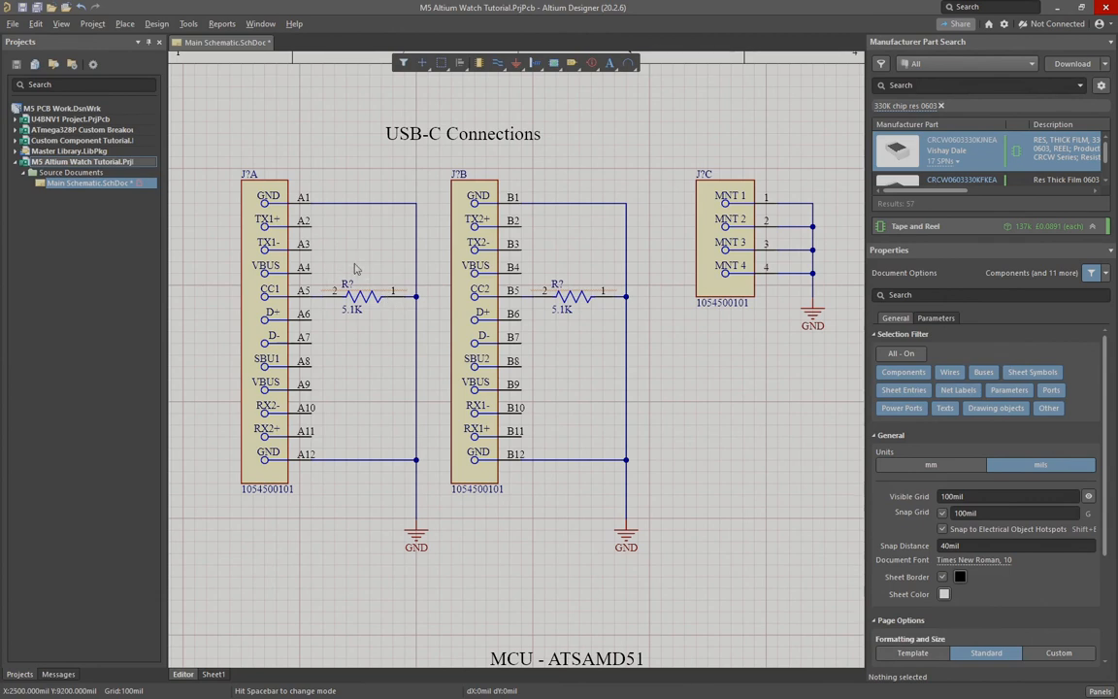
Step: Place net labels named VBUS on pins A4, A9, B9 and B4 of the USB-C connector
{"action": "left_click", "coordinate": [500, 66]}
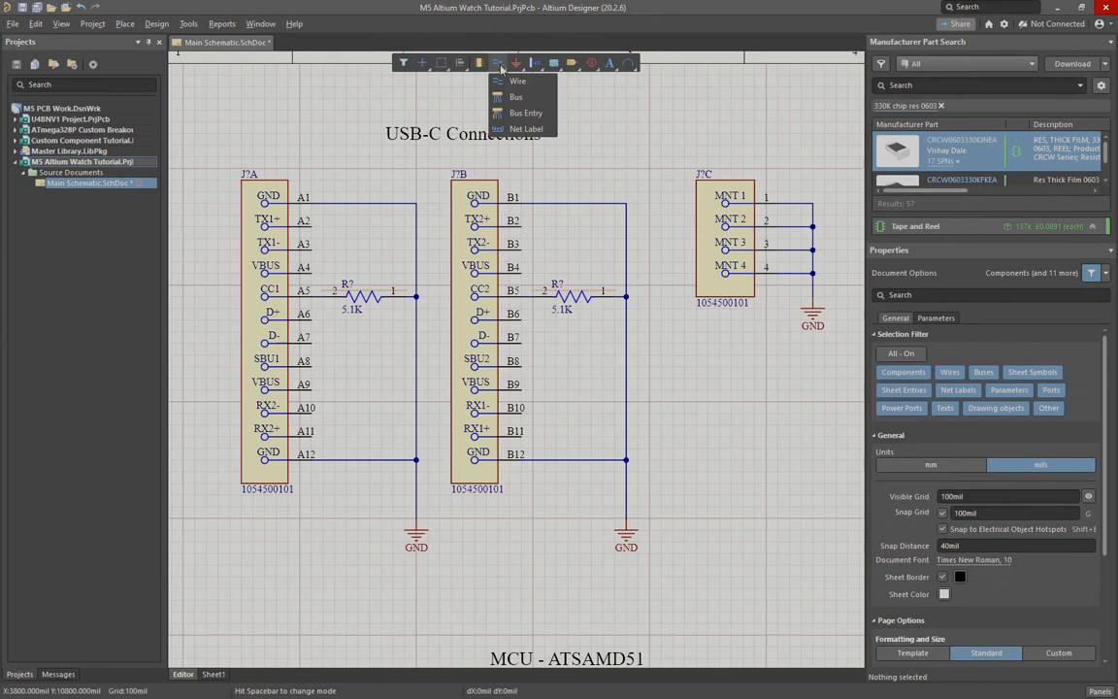
{"action": "left_click", "coordinate": [513, 130]}
{"action": "key", "text": "Tab"}
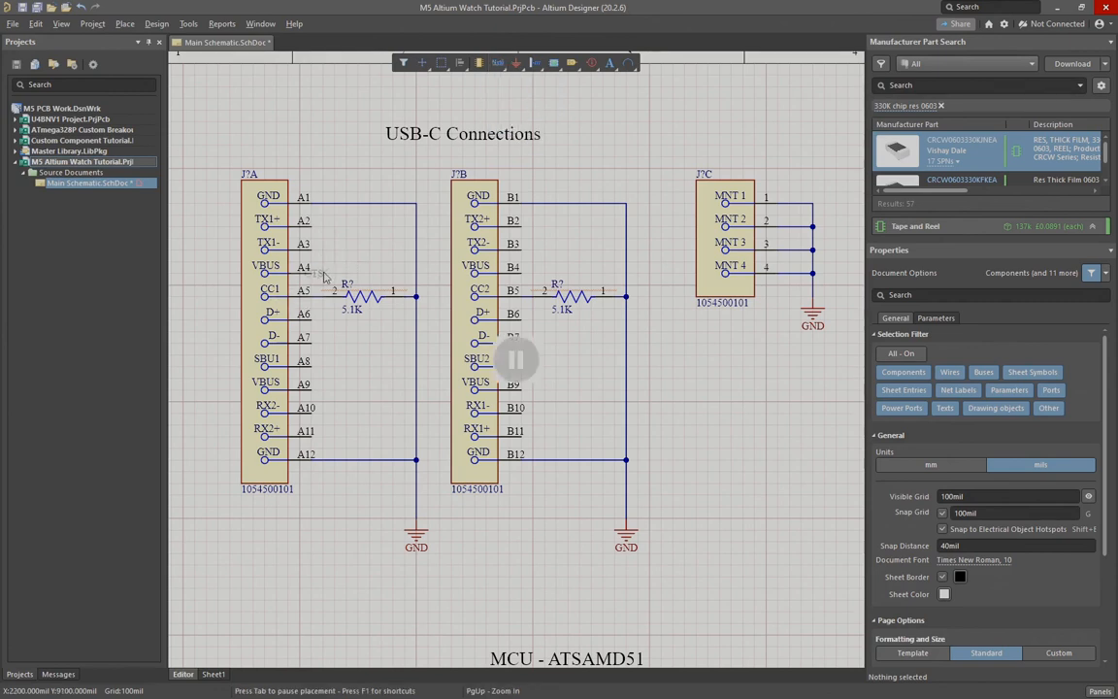
{"action": "left_click", "coordinate": [932, 476]}
{"action": "double_click", "coordinate": [954, 391]}
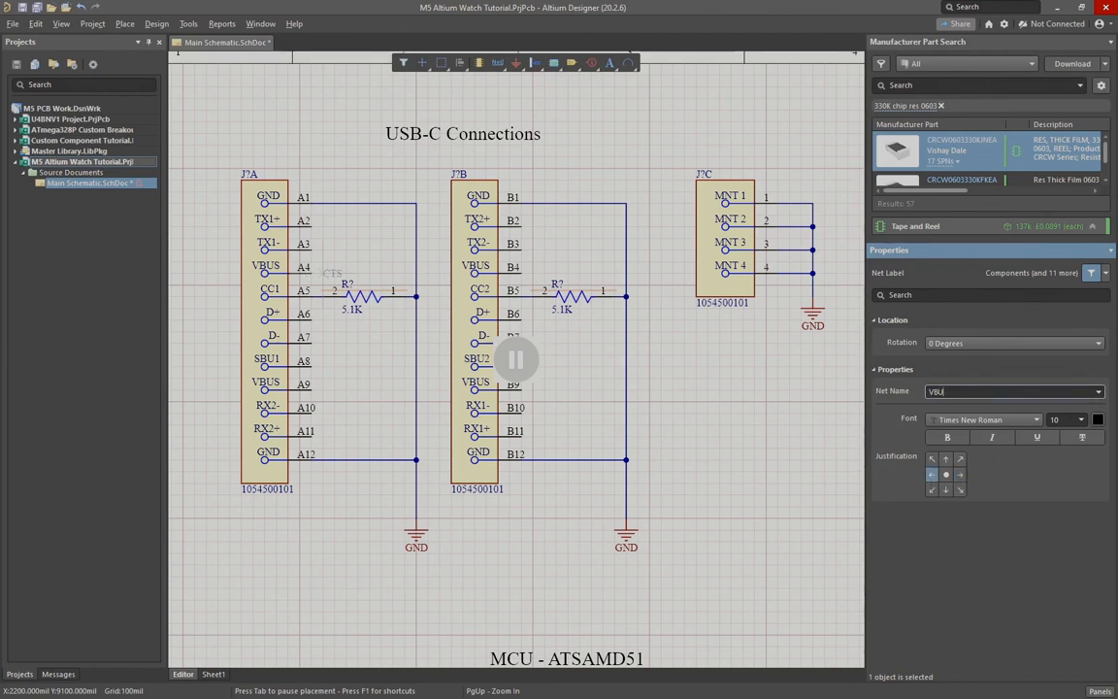
{"action": "type", "text": "VBUS"}
{"action": "key", "text": "Return"}
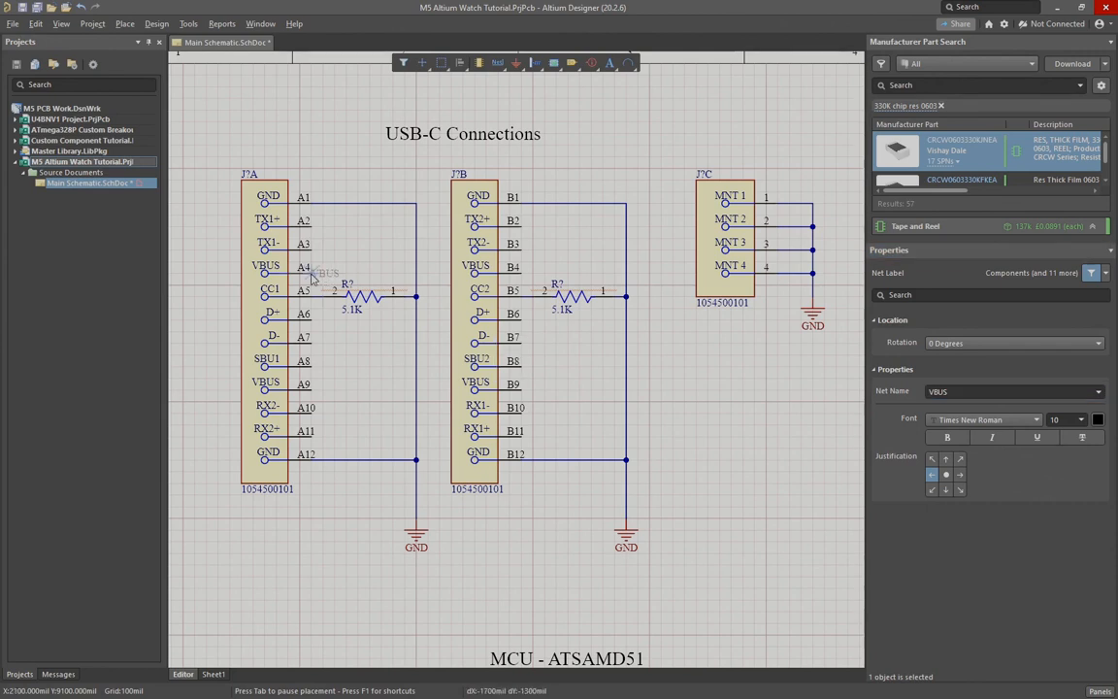
{"action": "left_click", "coordinate": [313, 278]}
{"action": "left_click", "coordinate": [316, 389]}
{"action": "left_click", "coordinate": [525, 390]}
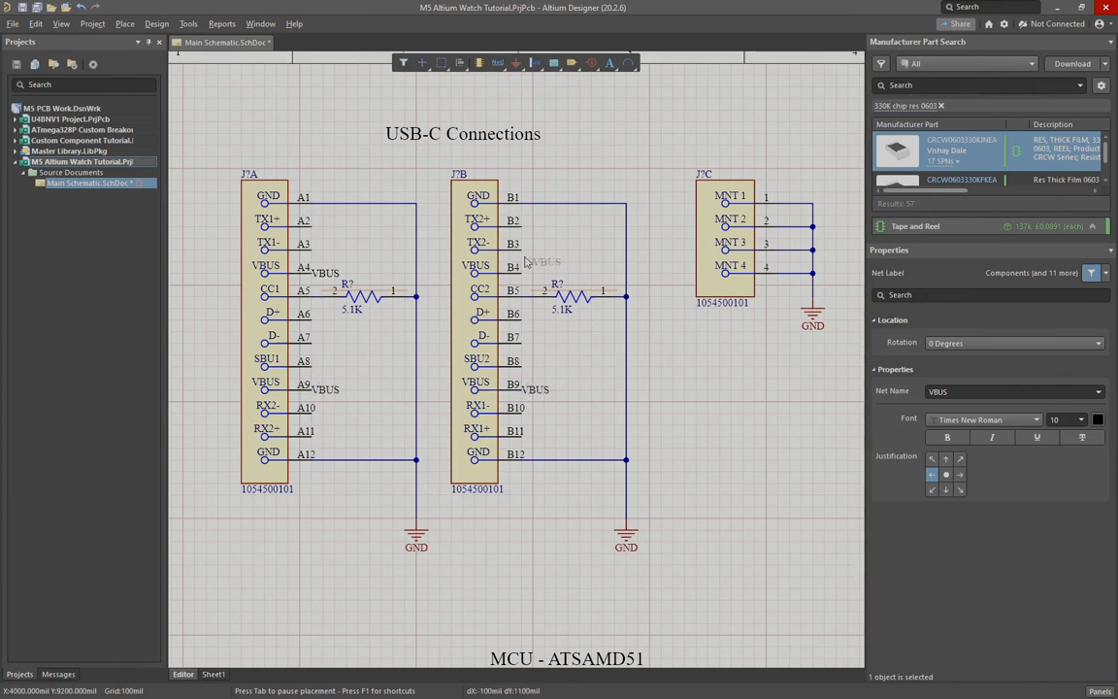
{"action": "left_click", "coordinate": [524, 270]}
{"action": "key", "text": "Escape"}
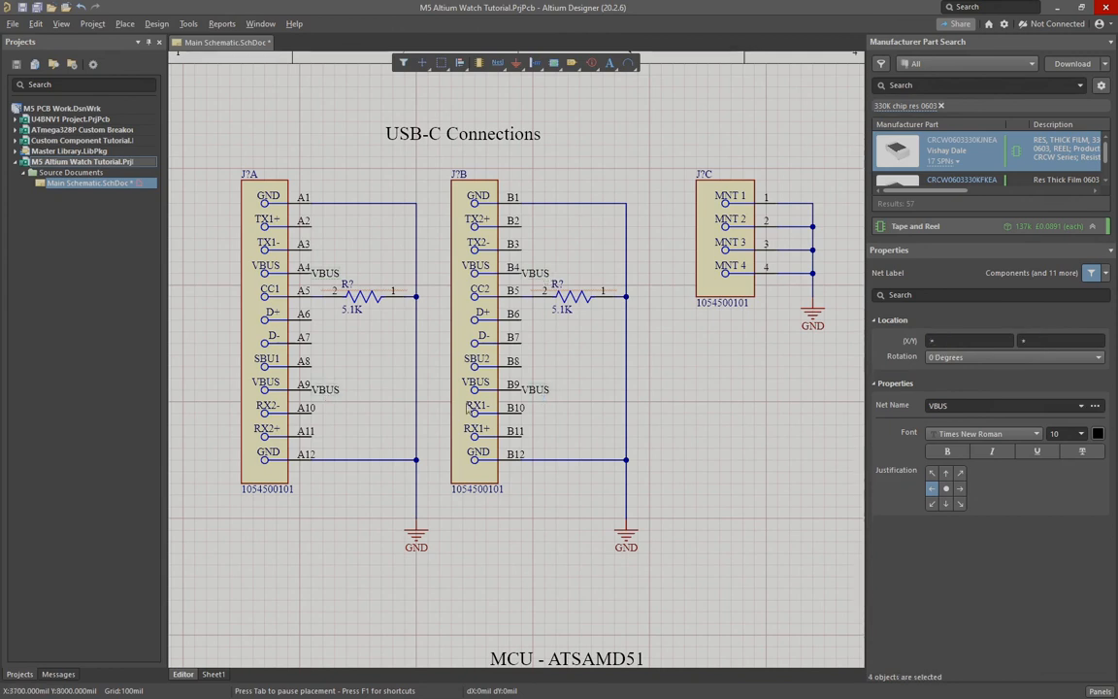
Step: Pull the four VBUS net labels about 300 mil to the right so that wires extend from their pins
{"action": "scroll", "coordinate": [327, 398], "scroll_direction": "up", "scroll_amount": 5, "text": "ctrl"}
{"action": "left_click_drag", "start_coordinate": [418, 468], "coordinate": [563, 468], "text": "ctrl"}
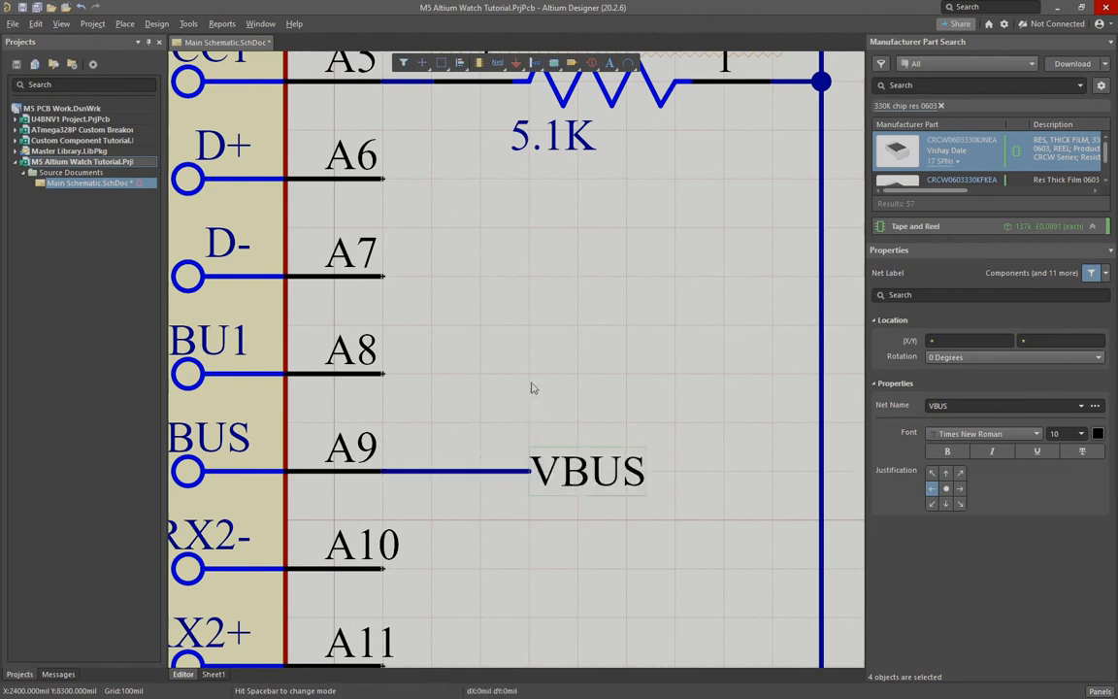
{"action": "left_click", "coordinate": [529, 381]}
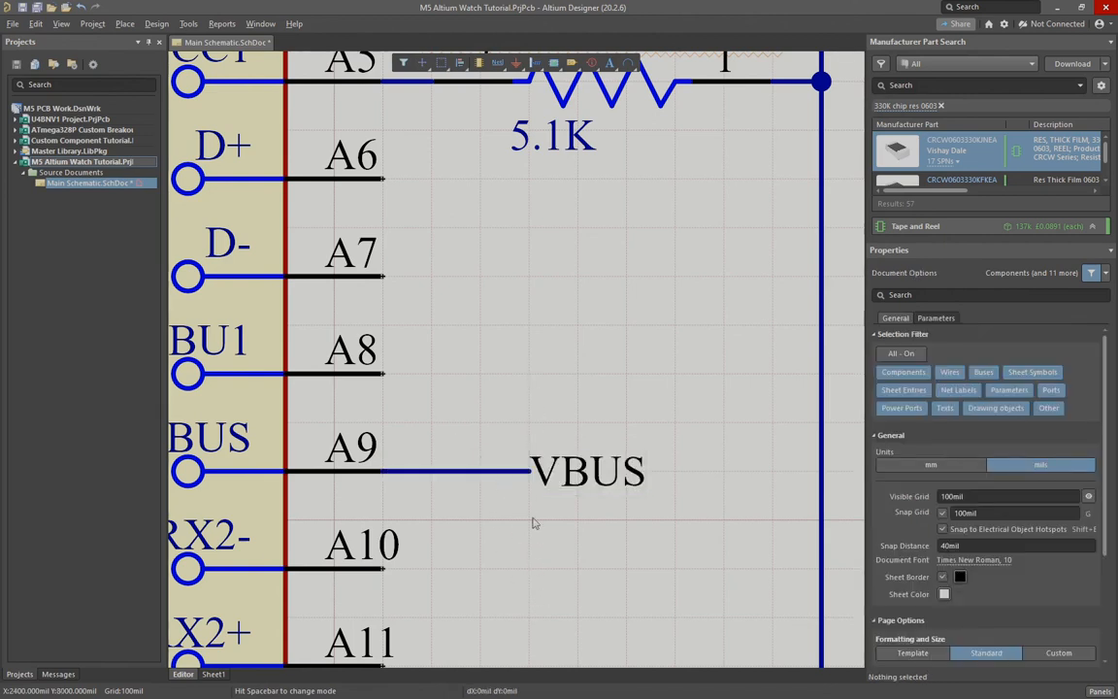
Step: Examine how the VBUS net label and its wire attach to pin A9, compared with the other VBUS pins
{"action": "left_click", "coordinate": [551, 478]}
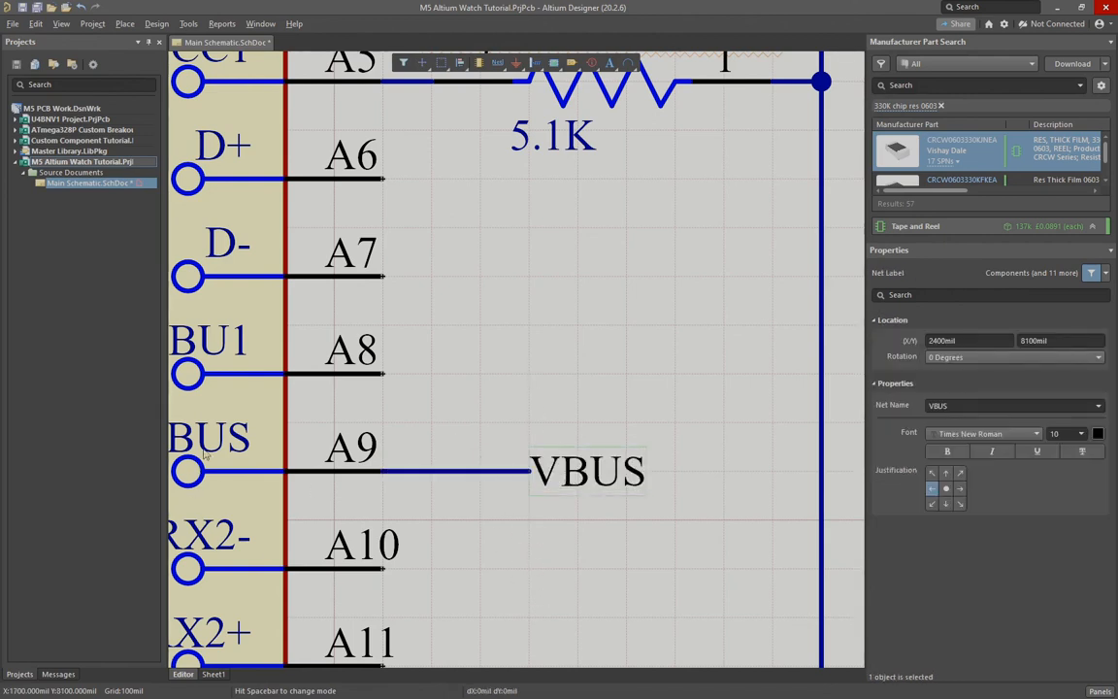
{"action": "scroll", "coordinate": [244, 465], "scroll_direction": "down", "scroll_amount": 3, "text": "ctrl"}
{"action": "right_click_drag", "start_coordinate": [325, 480], "coordinate": [409, 480]}
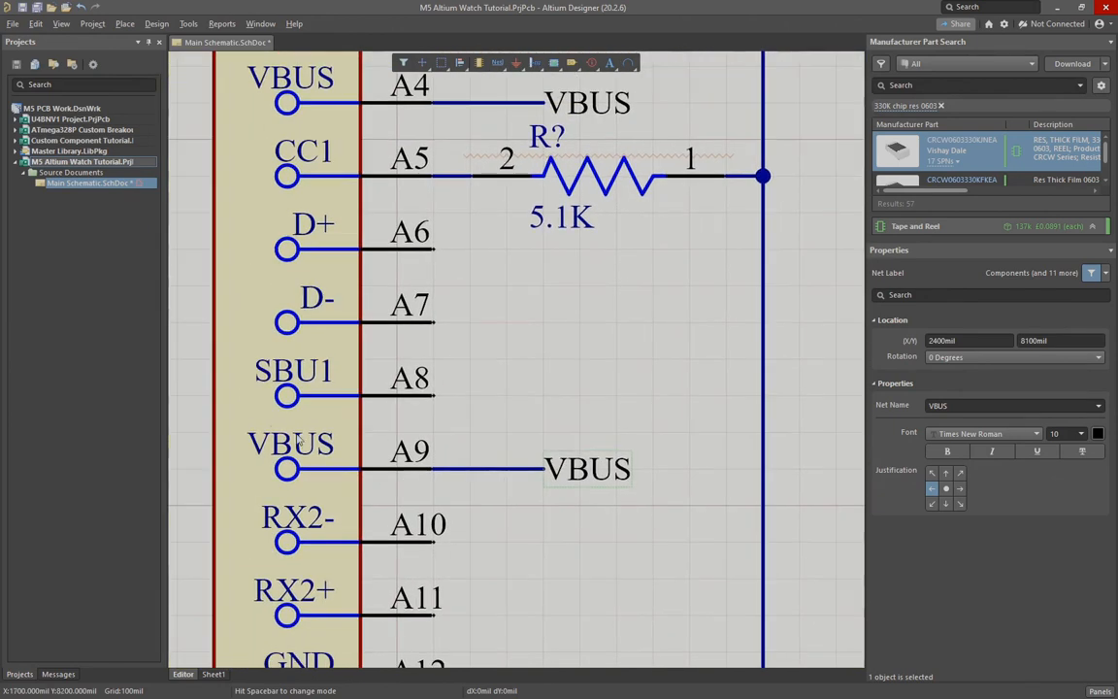
{"action": "left_click", "coordinate": [480, 476]}
{"action": "left_click", "coordinate": [480, 472]}
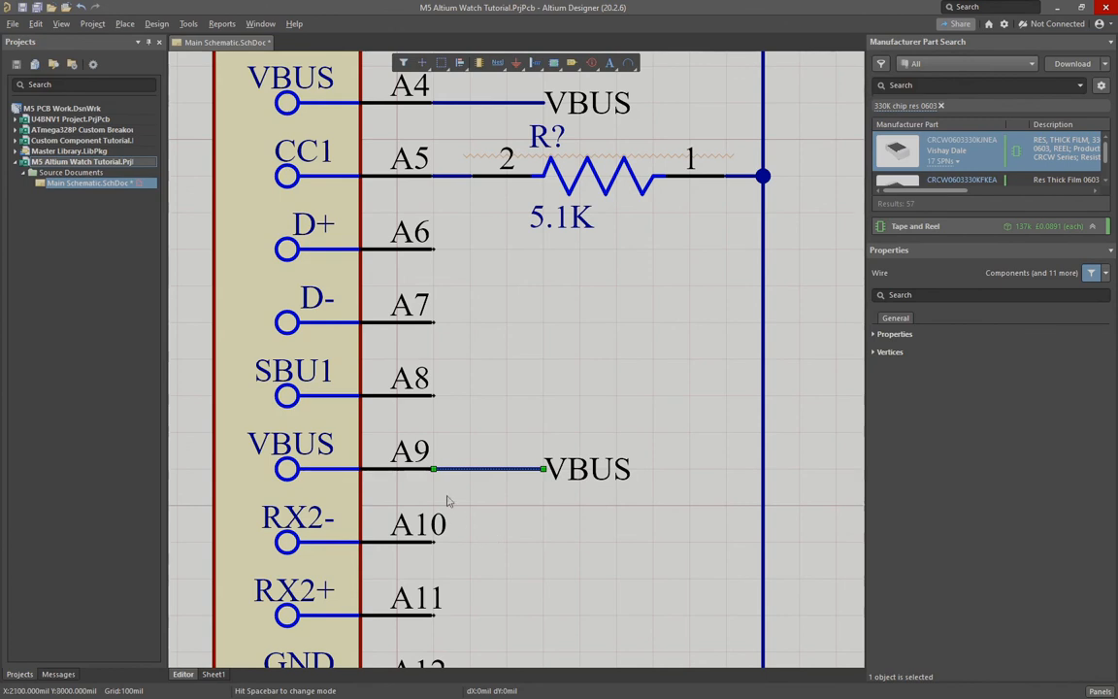
{"action": "scroll", "coordinate": [518, 550], "scroll_direction": "down", "scroll_amount": 2, "text": "ctrl"}
{"action": "right_click_drag", "start_coordinate": [529, 532], "coordinate": [375, 462]}
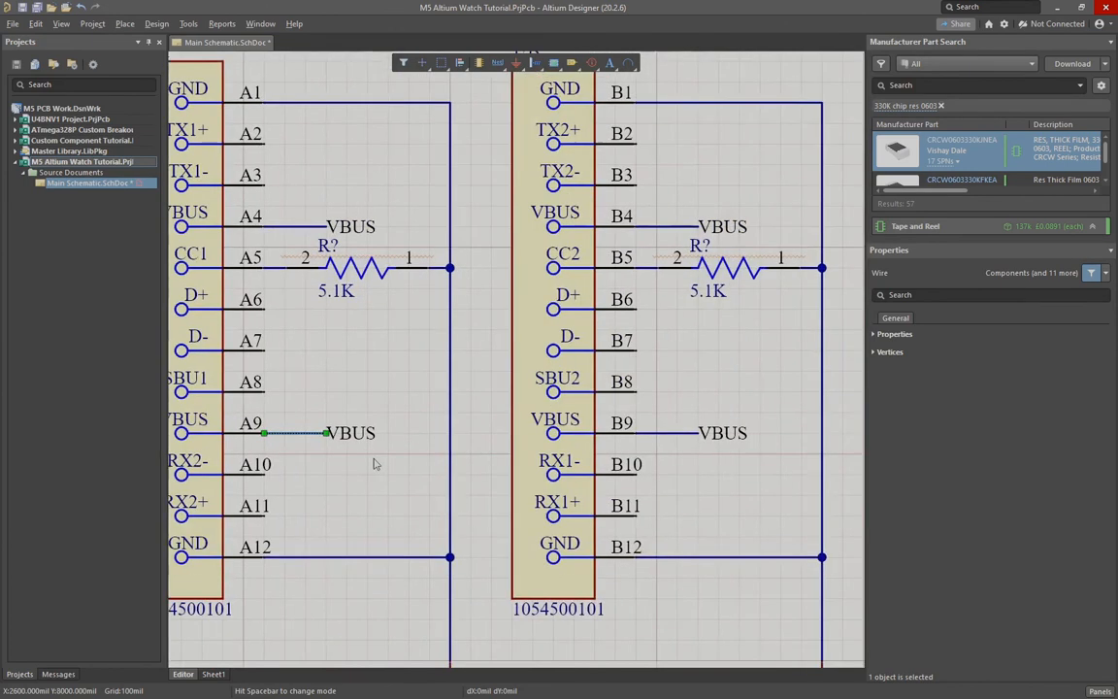
{"action": "scroll", "coordinate": [416, 466], "scroll_direction": "down", "scroll_amount": 1, "text": "ctrl"}
{"action": "left_click", "coordinate": [746, 423]}
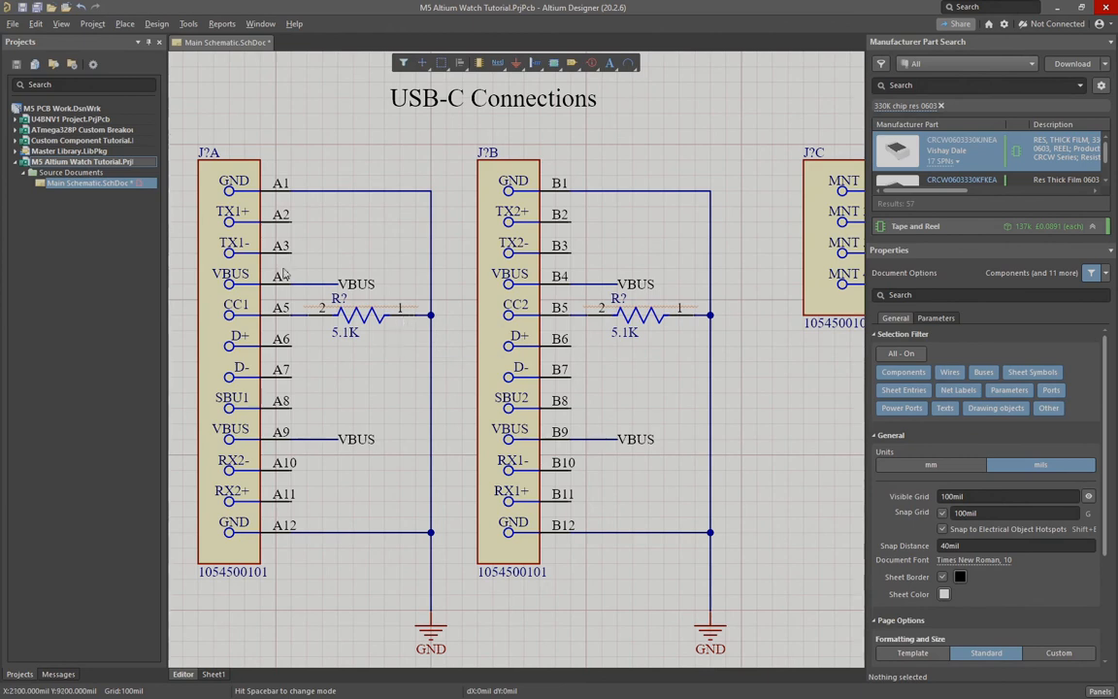
Step: Place net labels named D- on pins A7 and B7 of the USB-C connector
{"action": "left_click", "coordinate": [497, 62]}
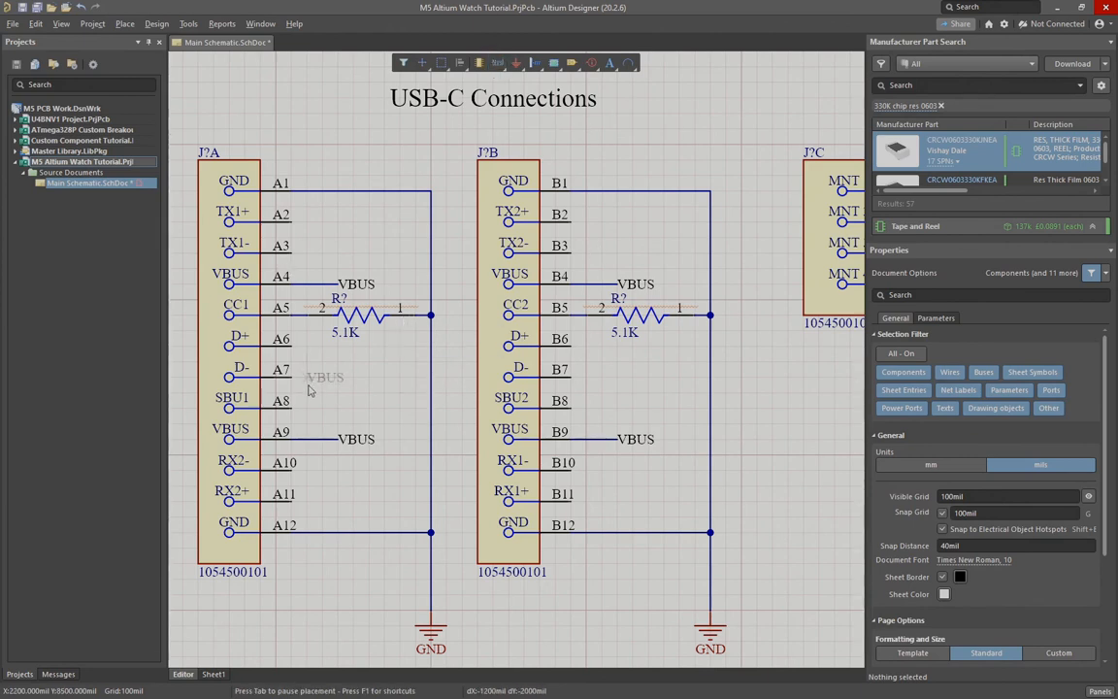
{"action": "key", "text": "Tab"}
{"action": "type", "text": "D"}
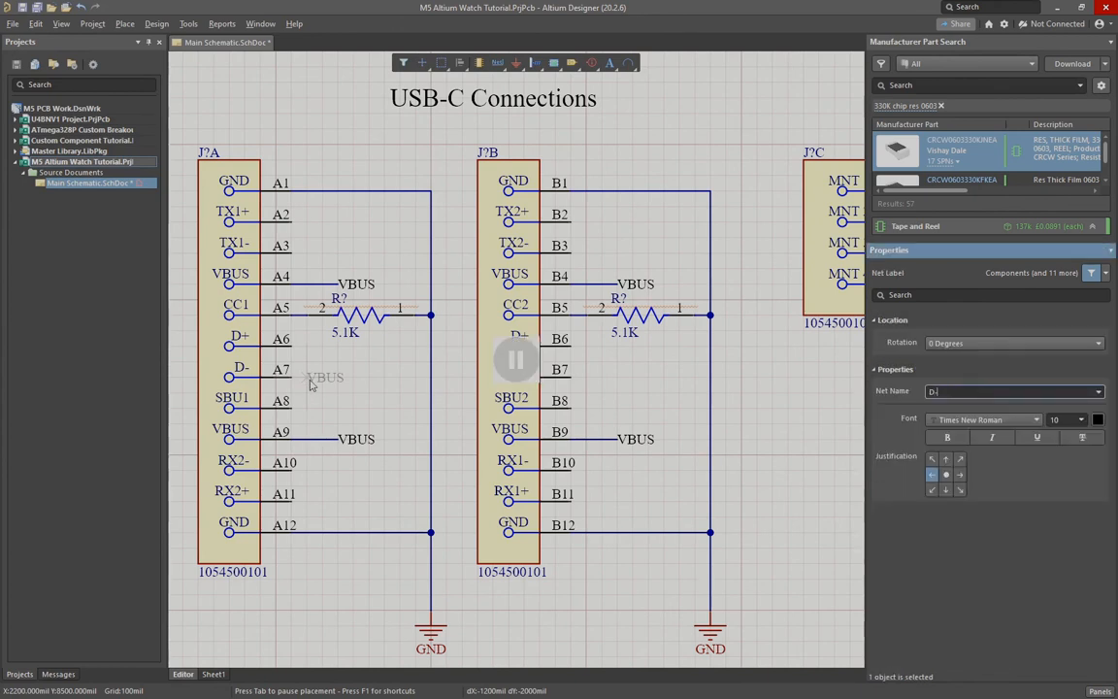
{"action": "type", "text": "-"}
{"action": "key", "text": "Return"}
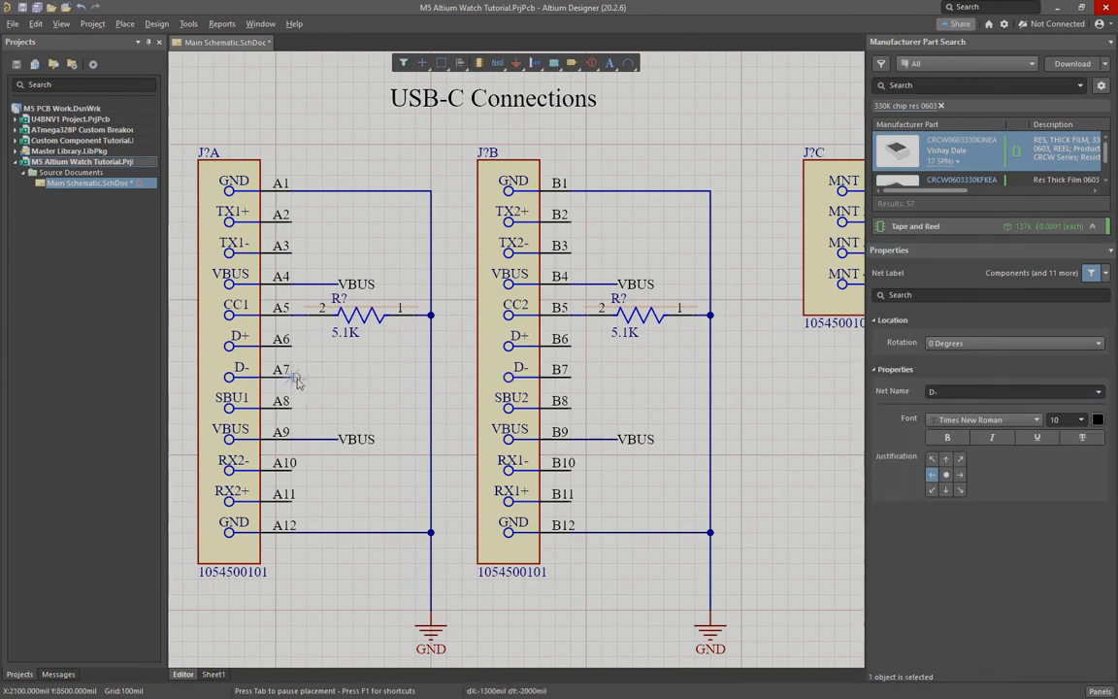
{"action": "left_click", "coordinate": [295, 380]}
{"action": "left_click", "coordinate": [574, 379]}
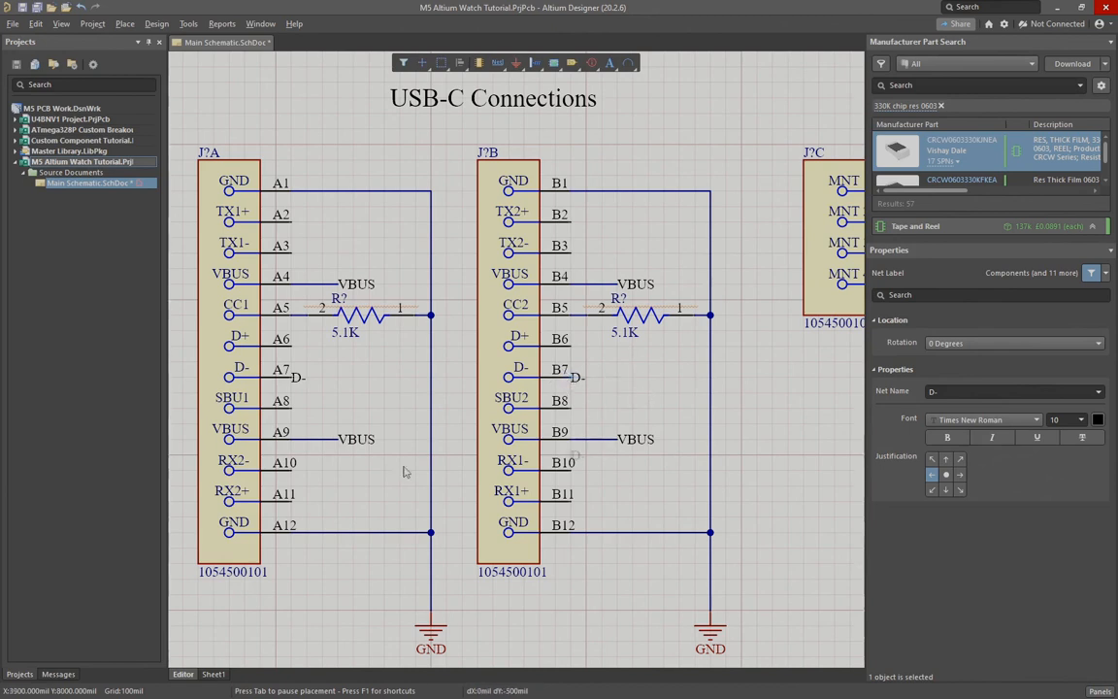
Step: Place net labels named D+ on pins A6 and B6 of the USB-C connector
{"action": "key", "text": "Tab"}
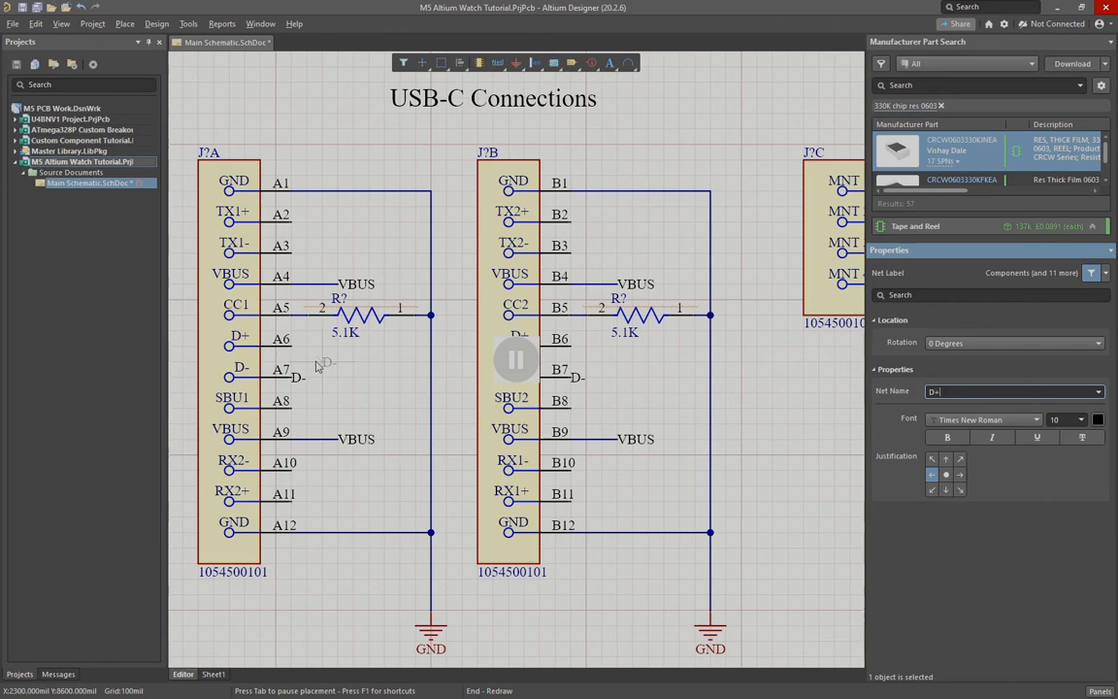
{"action": "key", "text": "Return"}
{"action": "left_click", "coordinate": [290, 347]}
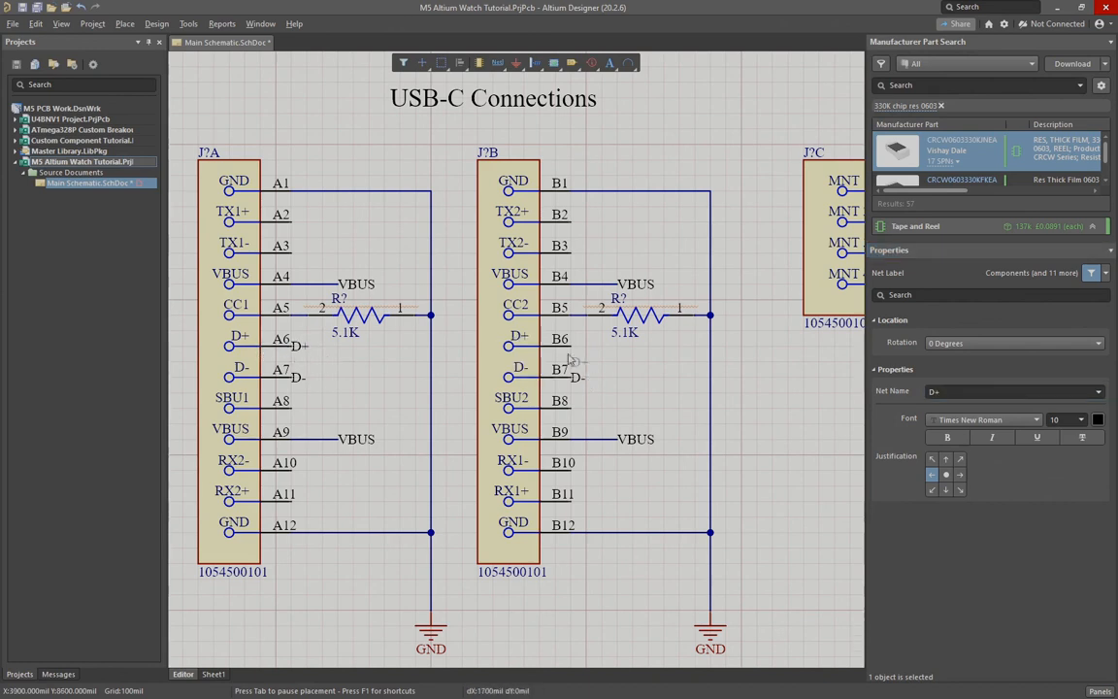
{"action": "left_click", "coordinate": [574, 347]}
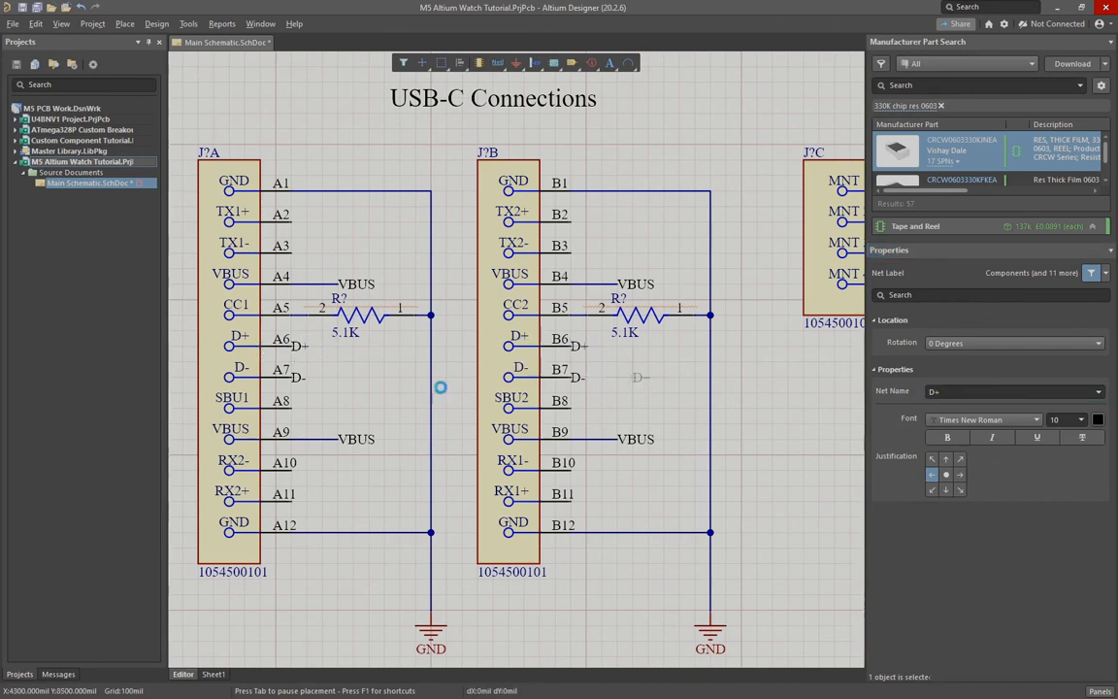
Step: Pull the four D+ and D- net labels about 300 mil to the right so that wires extend from their pins
{"action": "left_click", "coordinate": [300, 380]}
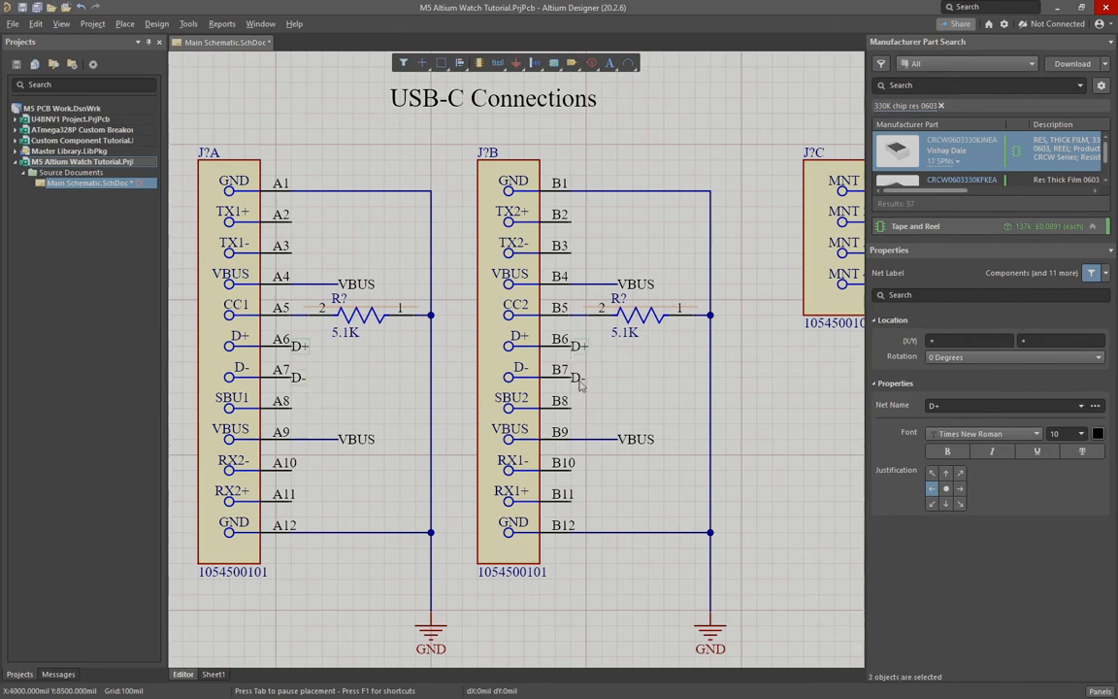
{"action": "left_click_drag", "start_coordinate": [576, 377], "coordinate": [621, 379], "text": "ctrl"}
{"action": "left_click", "coordinate": [759, 383]}
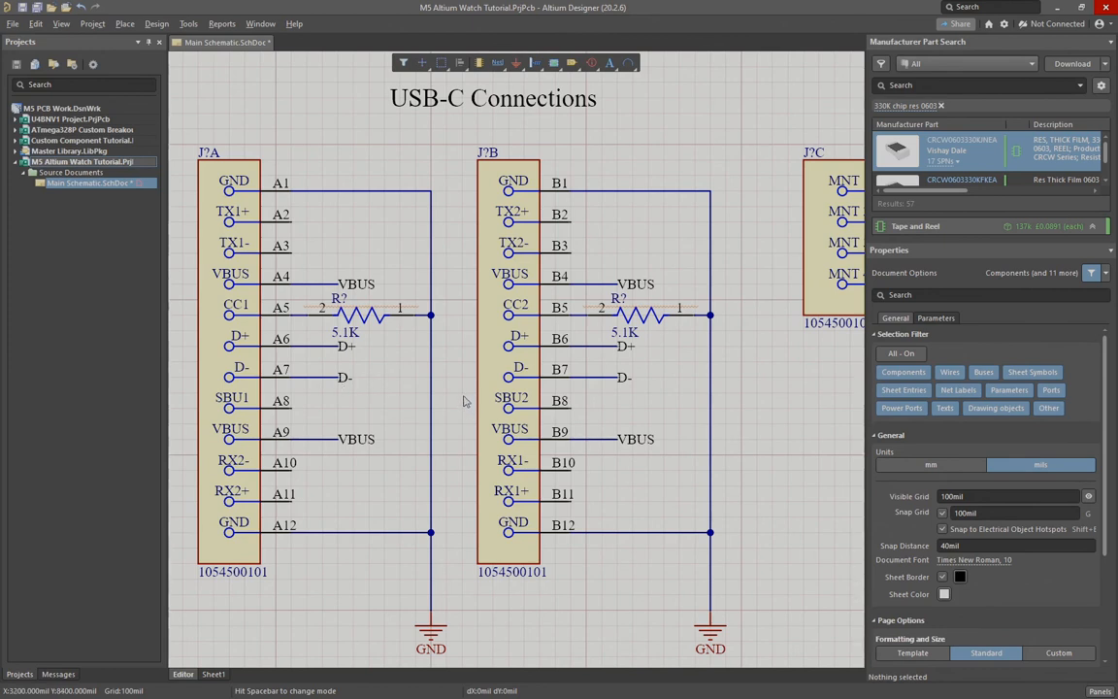
Step: Move the J?C mounting block with its wiring and ground about 300 mil left, closer to J?B
{"action": "scroll", "coordinate": [465, 403], "scroll_direction": "down", "scroll_amount": 4, "text": "ctrl"}
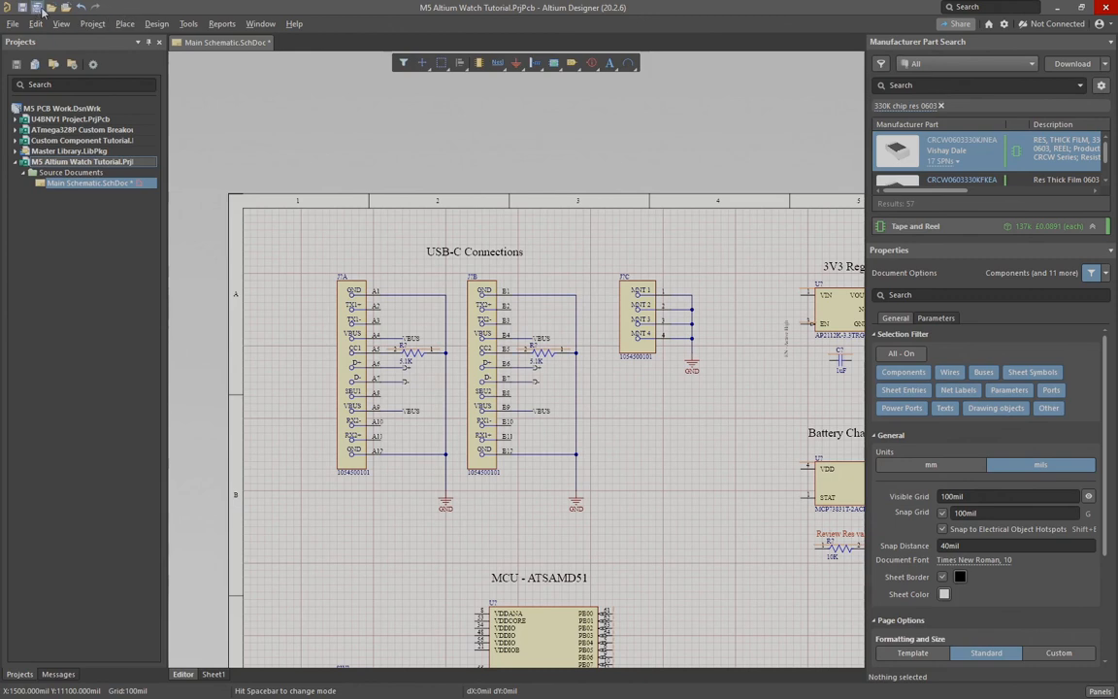
{"action": "left_click_drag", "start_coordinate": [608, 253], "coordinate": [739, 418]}
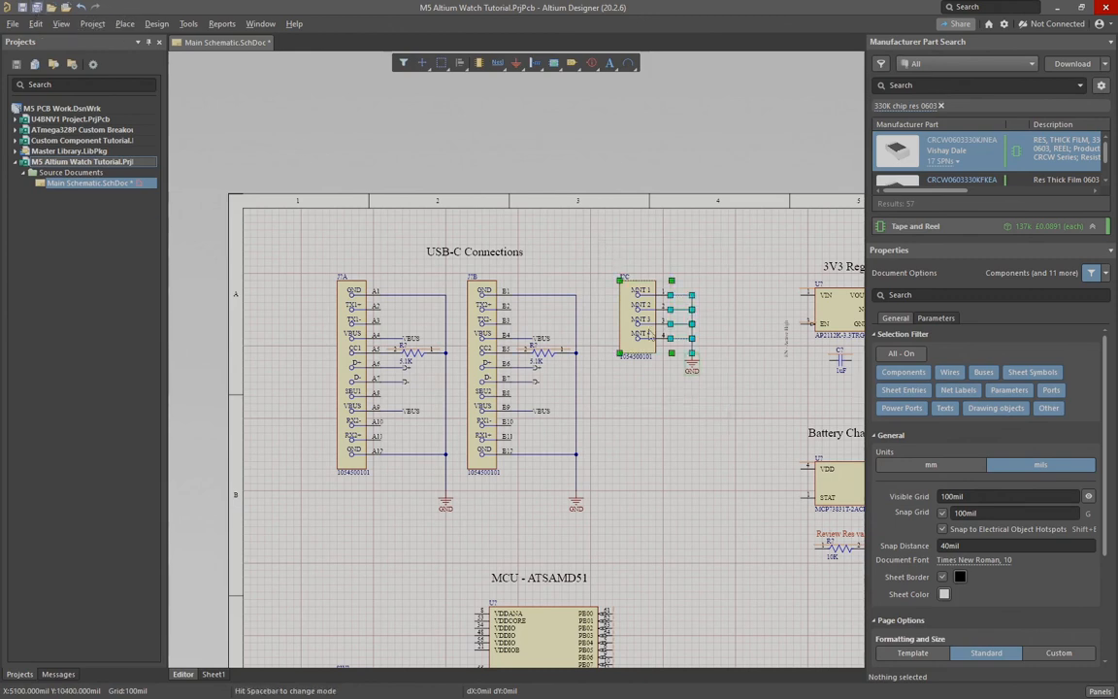
{"action": "mouse_move", "coordinate": [635, 325]}
{"action": "left_mouse_down"}
{"action": "mouse_move", "coordinate": [621, 324]}
{"action": "mouse_move", "coordinate": [655, 328]}
{"action": "left_mouse_up"}
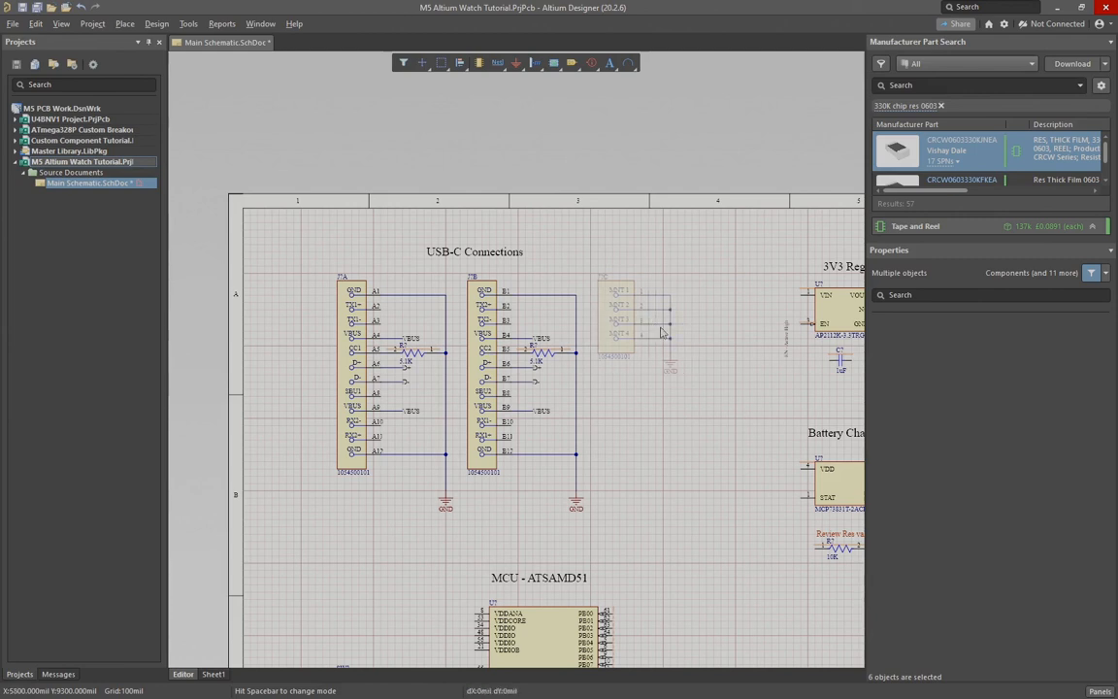
{"action": "left_click", "coordinate": [629, 254]}
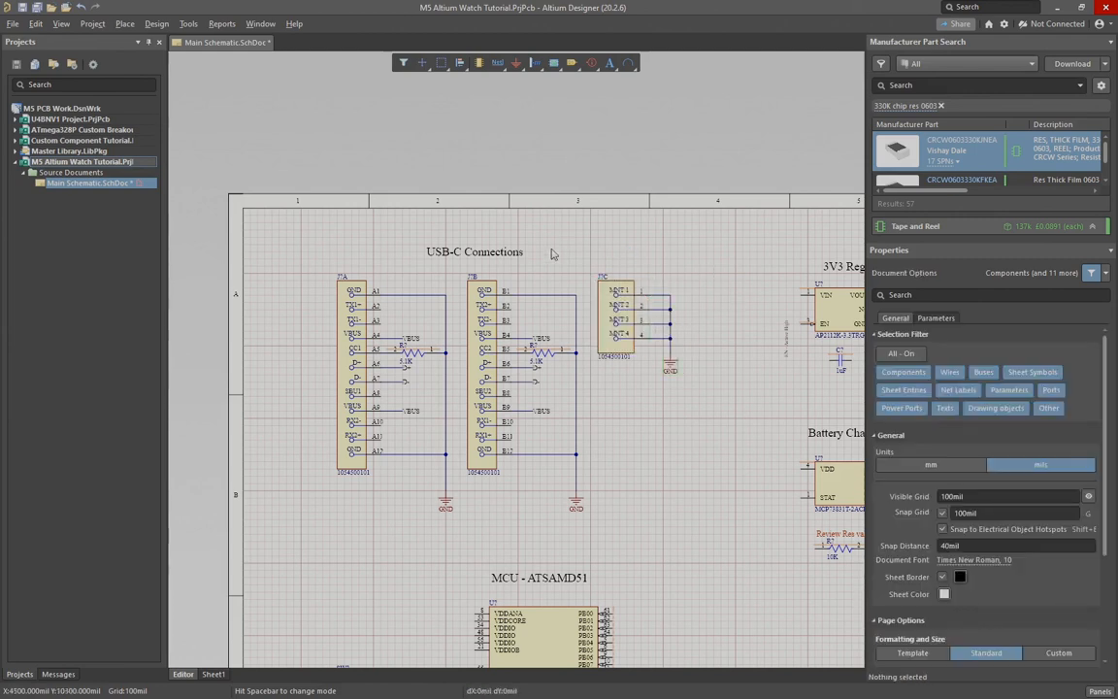
Step: Save all documents and shift the USB-C Connections heading to the right above the connector blocks
{"action": "left_click", "coordinate": [36, 8]}
{"action": "right_click_drag", "start_coordinate": [685, 446], "coordinate": [646, 408]}
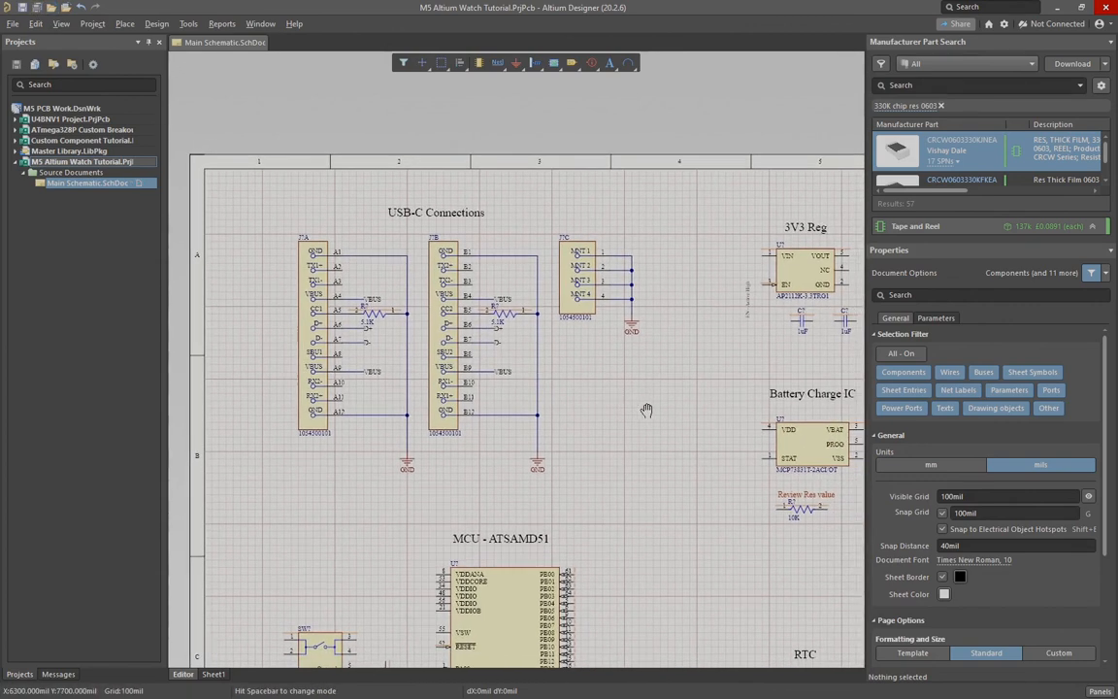
{"action": "left_click_drag", "start_coordinate": [417, 211], "coordinate": [457, 215]}
Step: Move the 10K resistor beside the MCU up about 1100 mil and the KMR211GLFS switch about 300 mil left
{"action": "scroll", "coordinate": [642, 427], "scroll_direction": "down", "scroll_amount": 5}
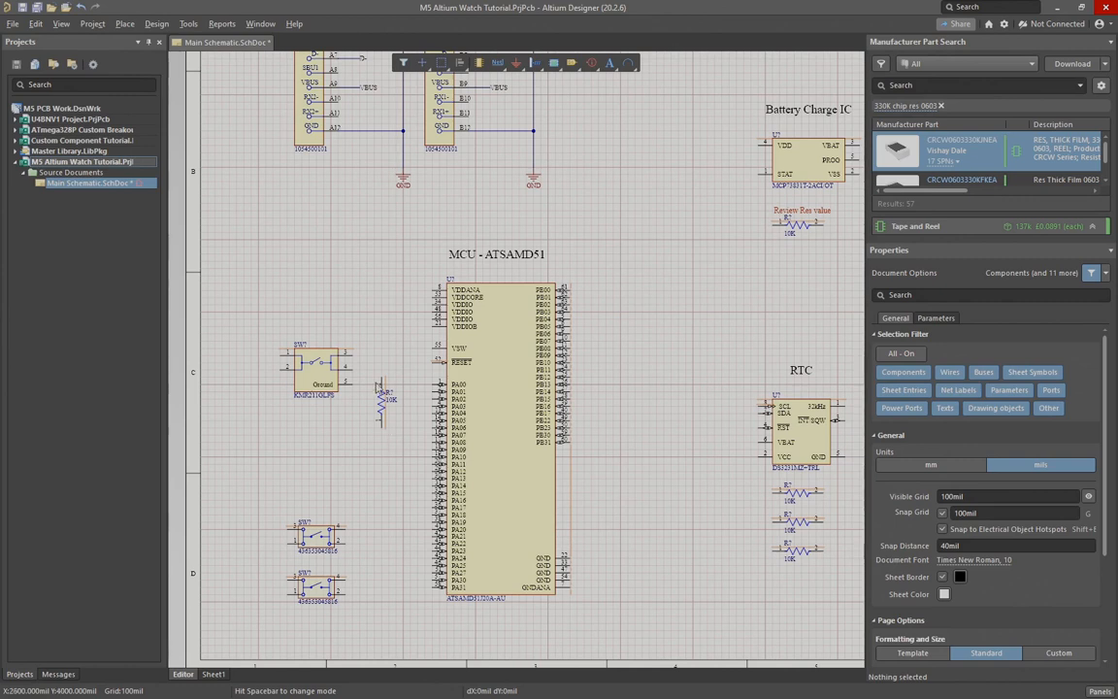
{"action": "scroll", "coordinate": [291, 338], "scroll_direction": "up", "scroll_amount": 3, "text": "ctrl"}
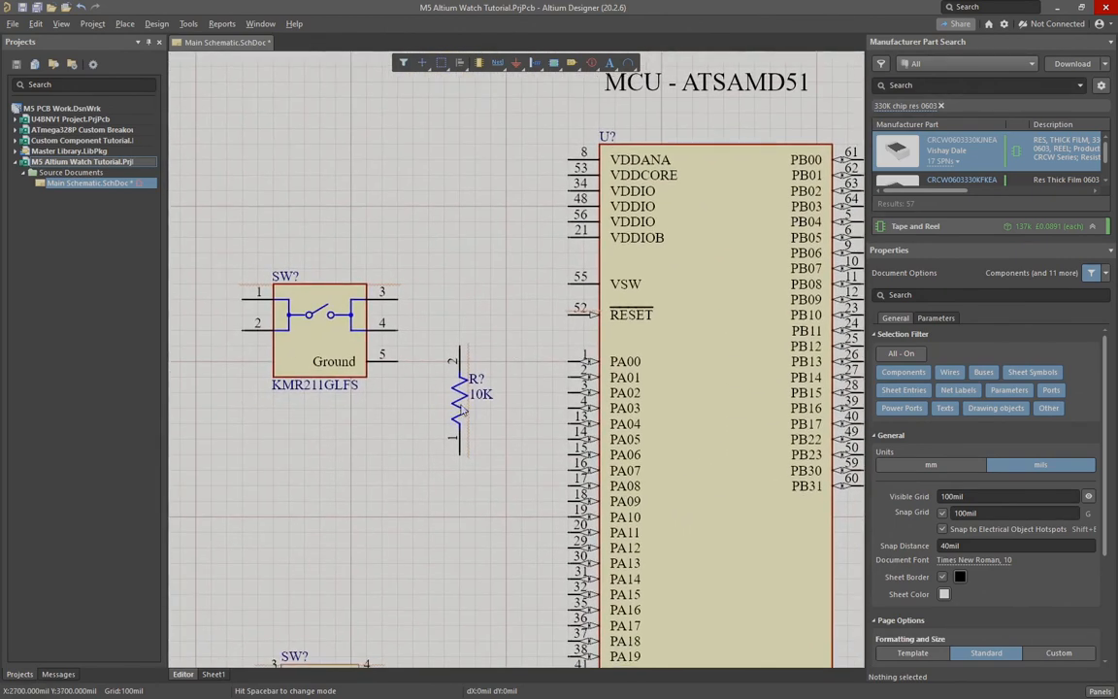
{"action": "left_click_drag", "start_coordinate": [464, 442], "coordinate": [458, 291]}
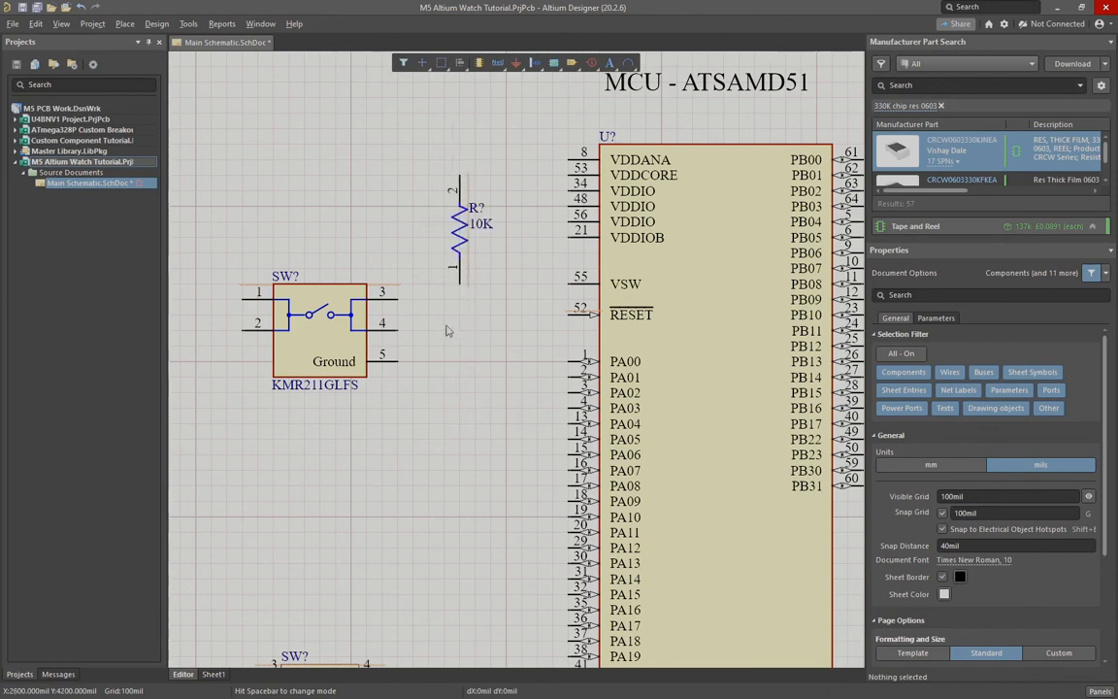
{"action": "left_click_drag", "start_coordinate": [382, 337], "coordinate": [357, 337]}
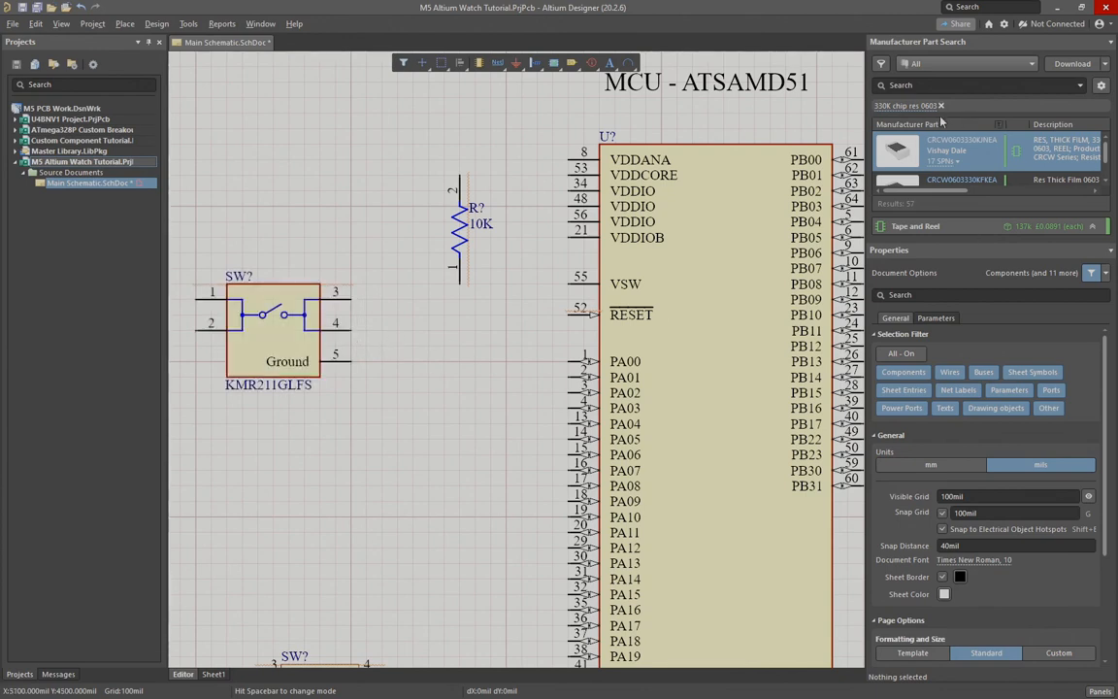
Step: Search the manufacturer parts for "cer cap 1uF 0603"
{"action": "left_click", "coordinate": [905, 107]}
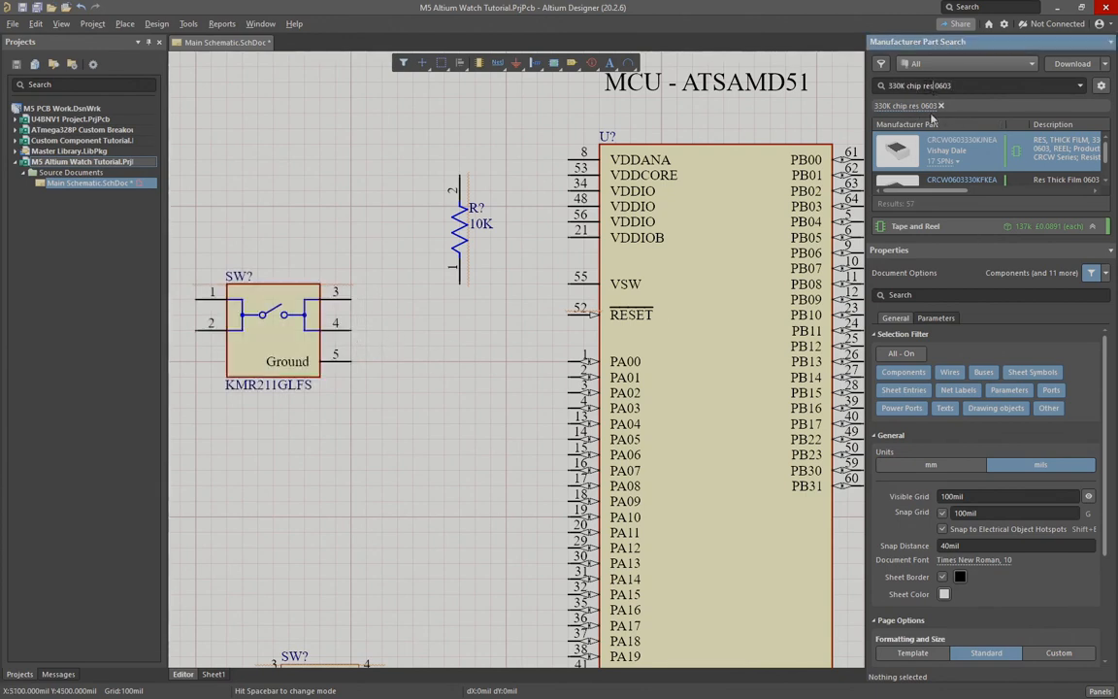
{"action": "key", "text": "BackSpace"}
{"action": "key", "text": "BackSpace"}
{"action": "key", "text": "BackSpace"}
{"action": "key", "text": "BackSpace"}
{"action": "key", "text": "BackSpace"}
{"action": "key", "text": "BackSpace"}
{"action": "key", "text": "BackSpace"}
{"action": "key", "text": "BackSpace"}
{"action": "key", "text": "BackSpace"}
{"action": "key", "text": "BackSpace"}
{"action": "key", "text": "BackSpace"}
{"action": "key", "text": "BackSpace"}
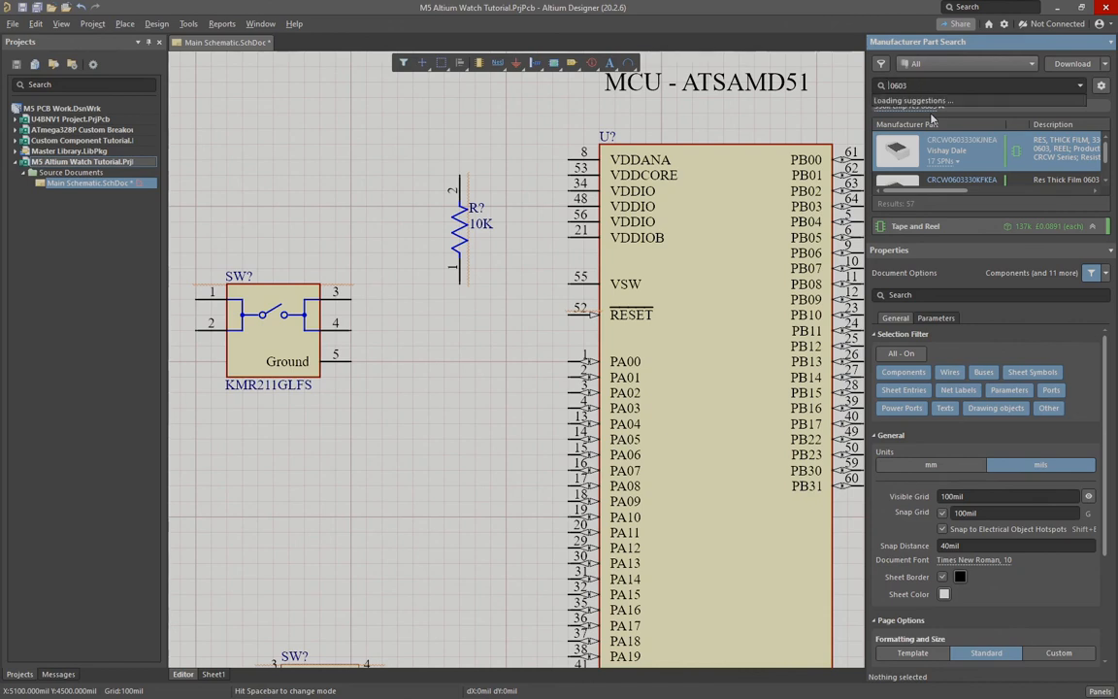
{"action": "type", "text": "cer cap "}
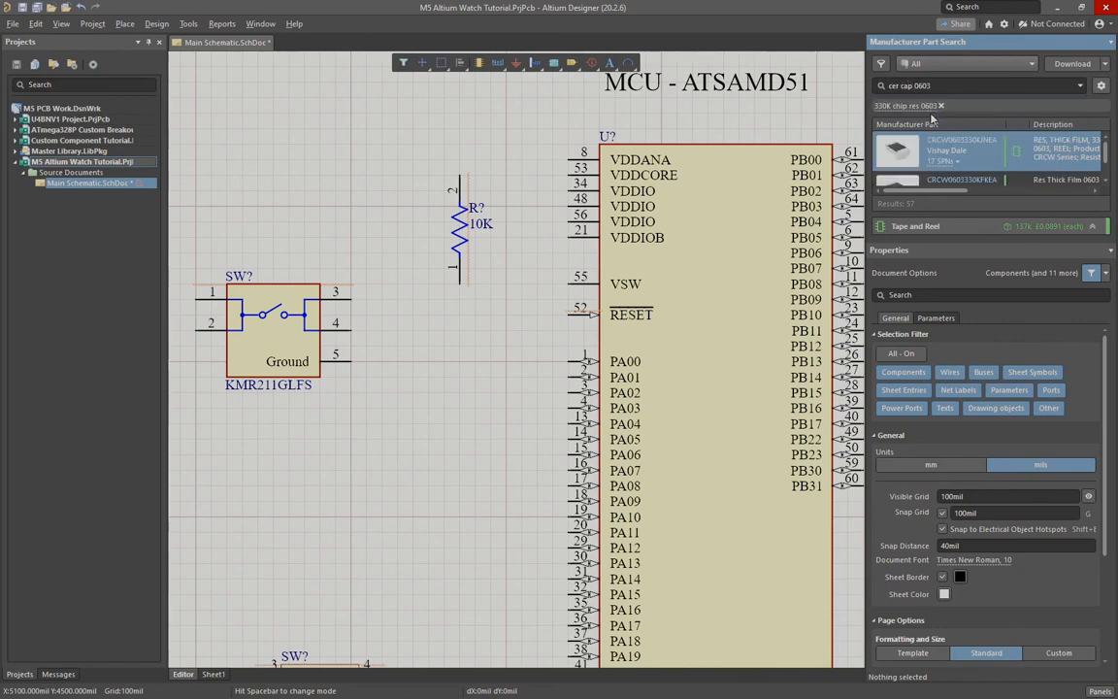
{"action": "type", "text": "1uF"}
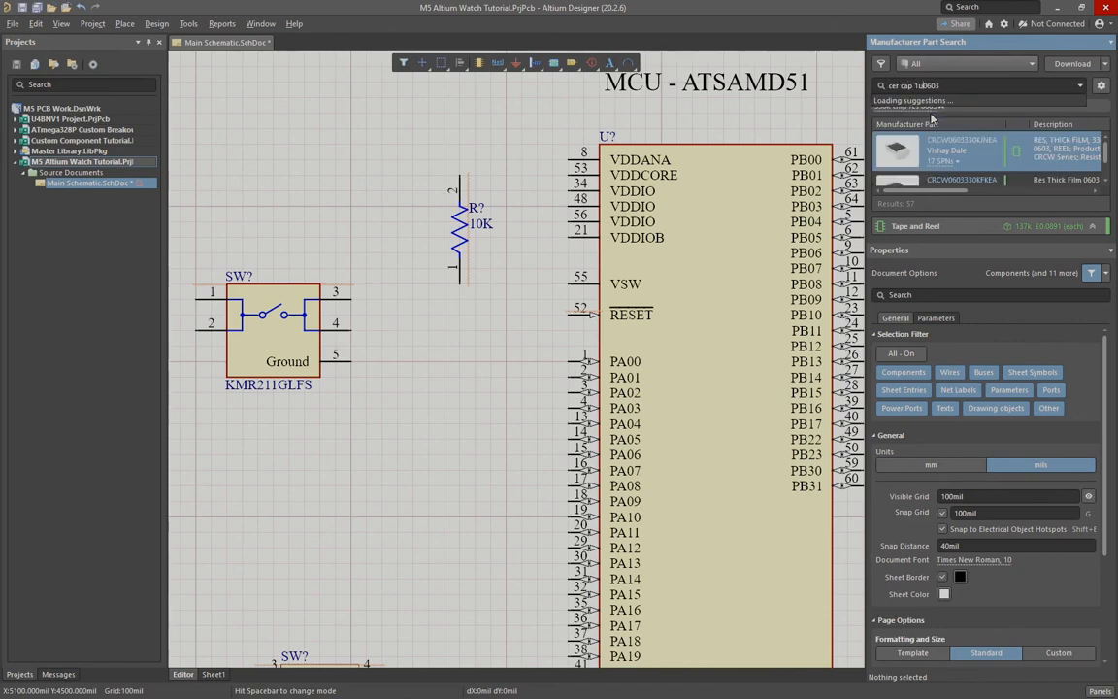
{"action": "key", "text": "Return"}
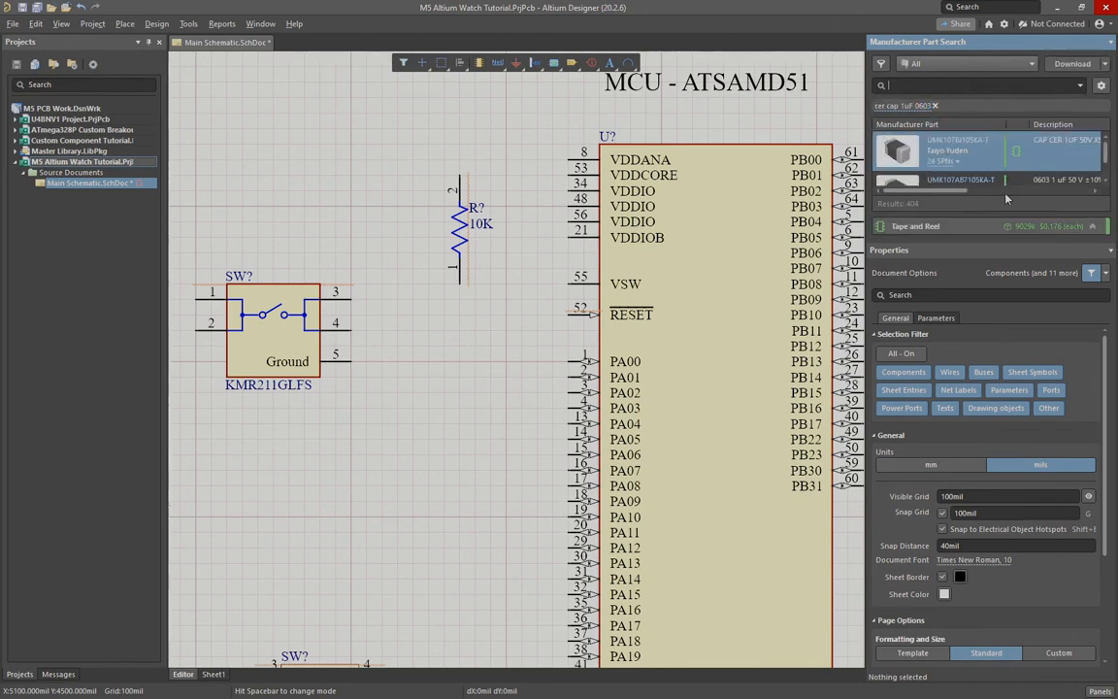
{"action": "right_click", "coordinate": [1002, 160]}
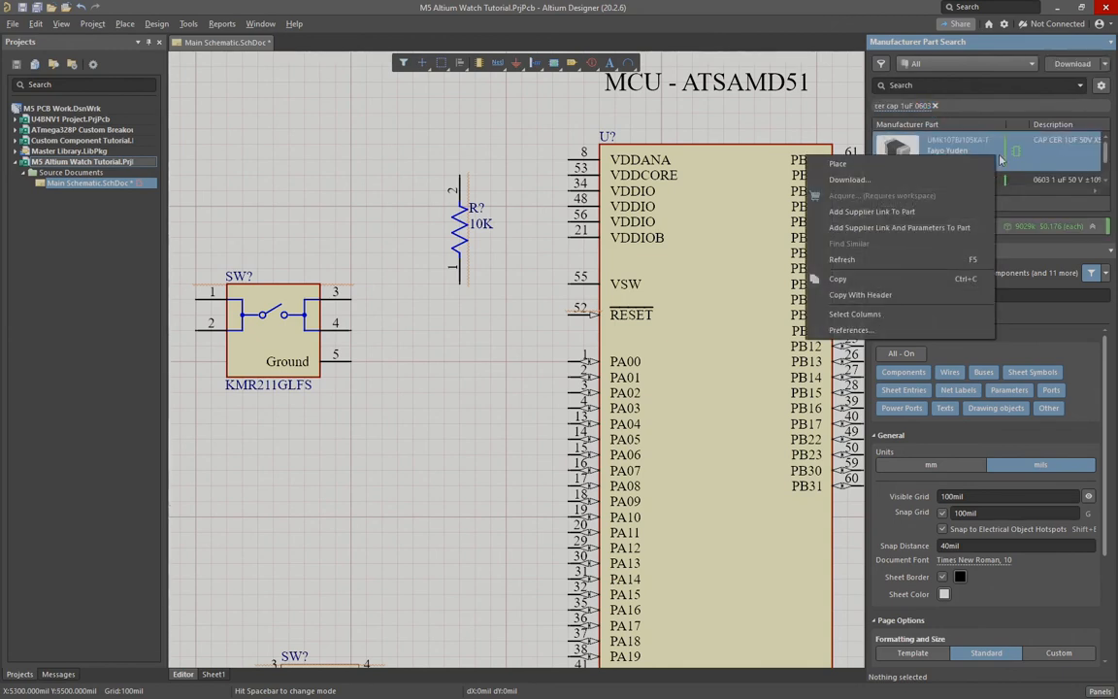
{"action": "left_click", "coordinate": [495, 393]}
Step: Copy a 1uF capacitor from the 3V3 Reg group and place it upright between the KMR211GLFS switch and the MCU
{"action": "scroll", "coordinate": [229, 332], "scroll_direction": "down", "scroll_amount": 8, "text": "ctrl"}
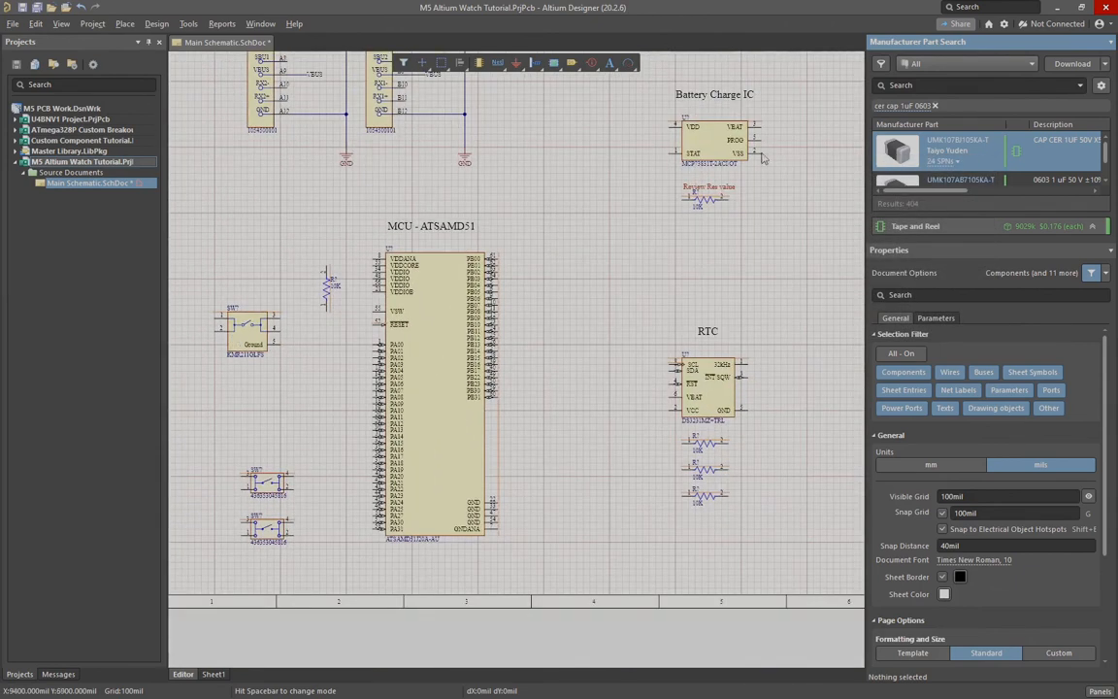
{"action": "right_click_drag", "start_coordinate": [656, 268], "coordinate": [423, 434]}
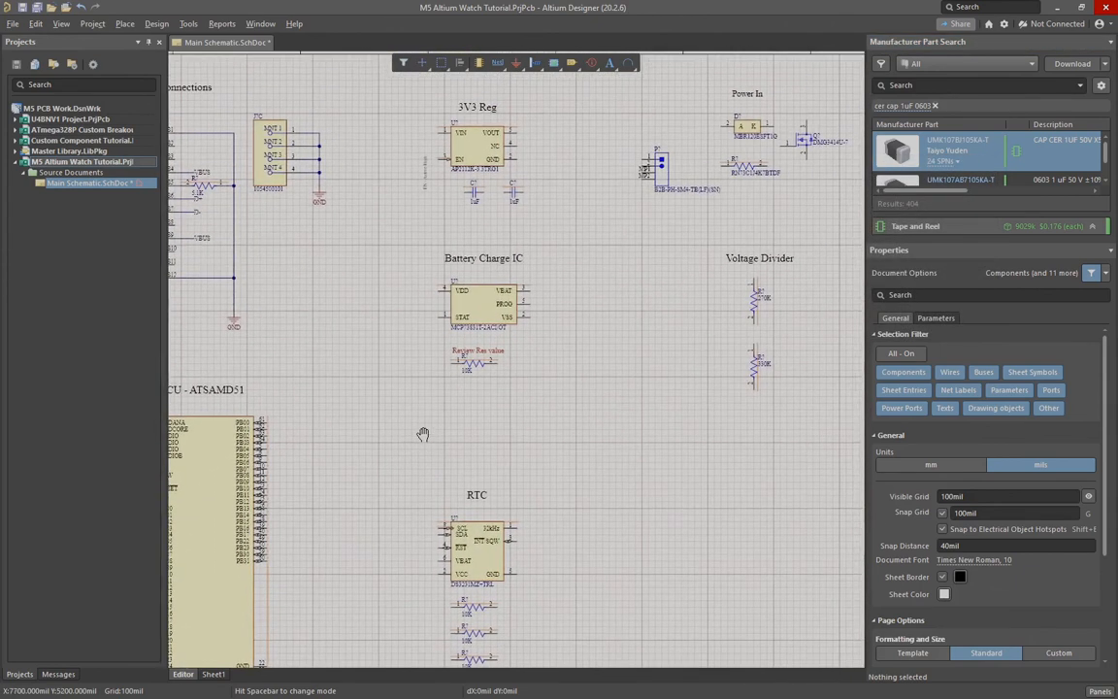
{"action": "left_click", "coordinate": [478, 198]}
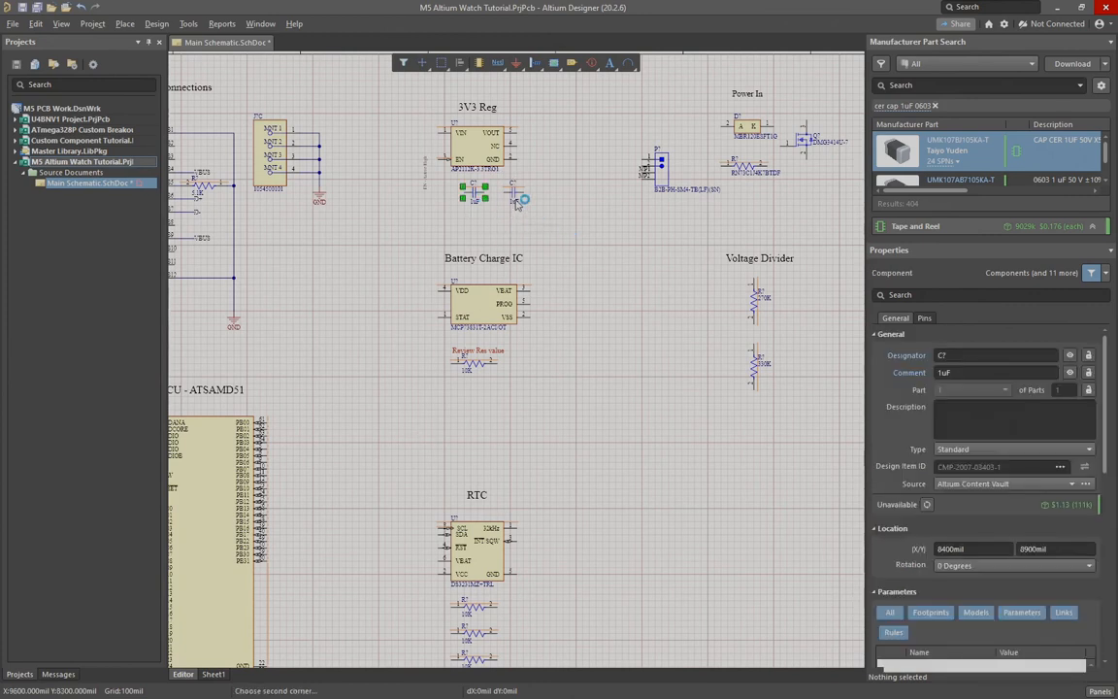
{"action": "left_click", "coordinate": [513, 190]}
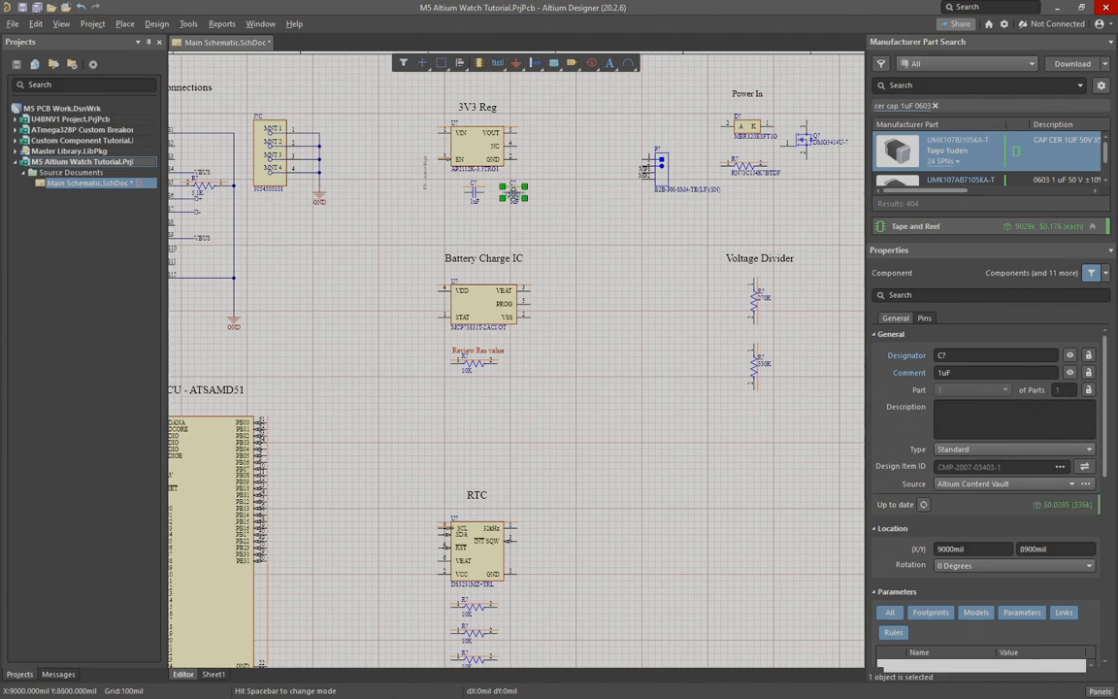
{"action": "scroll", "coordinate": [514, 193], "scroll_direction": "up", "scroll_amount": 5, "text": "ctrl"}
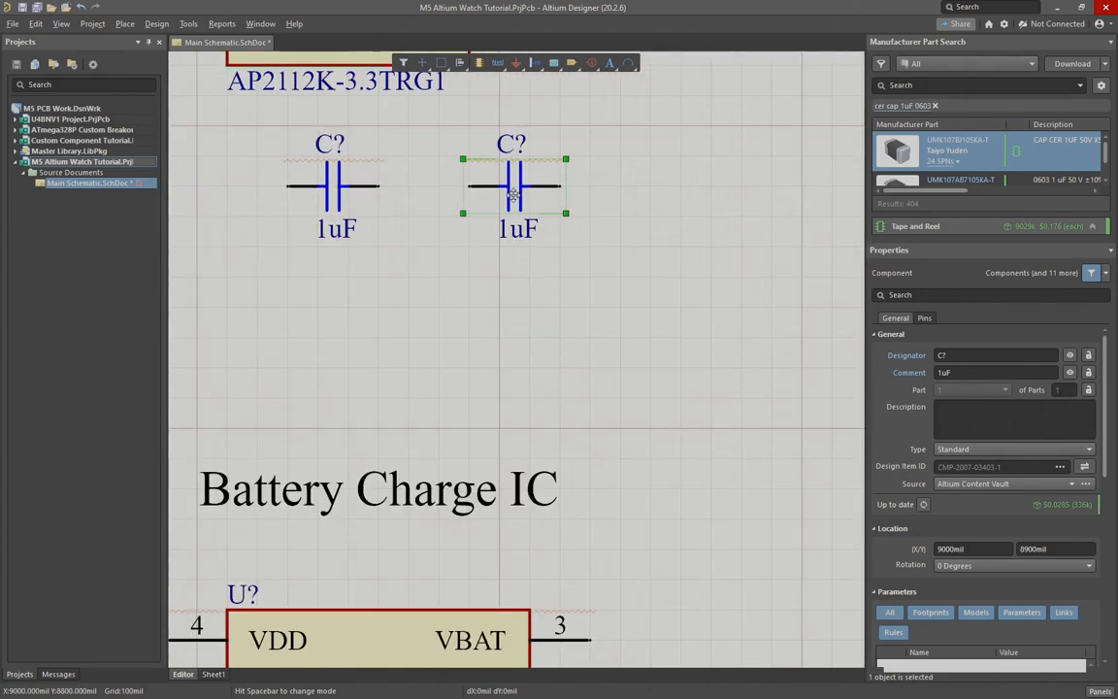
{"action": "scroll", "coordinate": [569, 255], "scroll_direction": "down", "scroll_amount": 6, "text": "ctrl"}
{"action": "right_click_drag", "start_coordinate": [469, 409], "coordinate": [592, 311]}
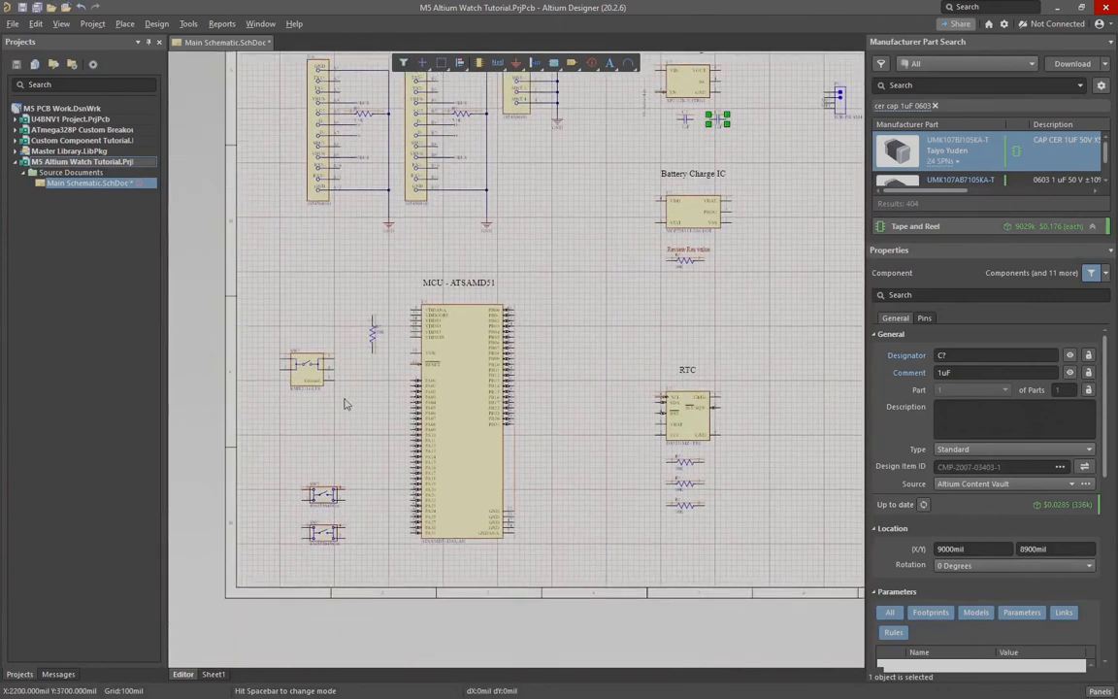
{"action": "scroll", "coordinate": [346, 402], "scroll_direction": "up", "scroll_amount": 4, "text": "ctrl"}
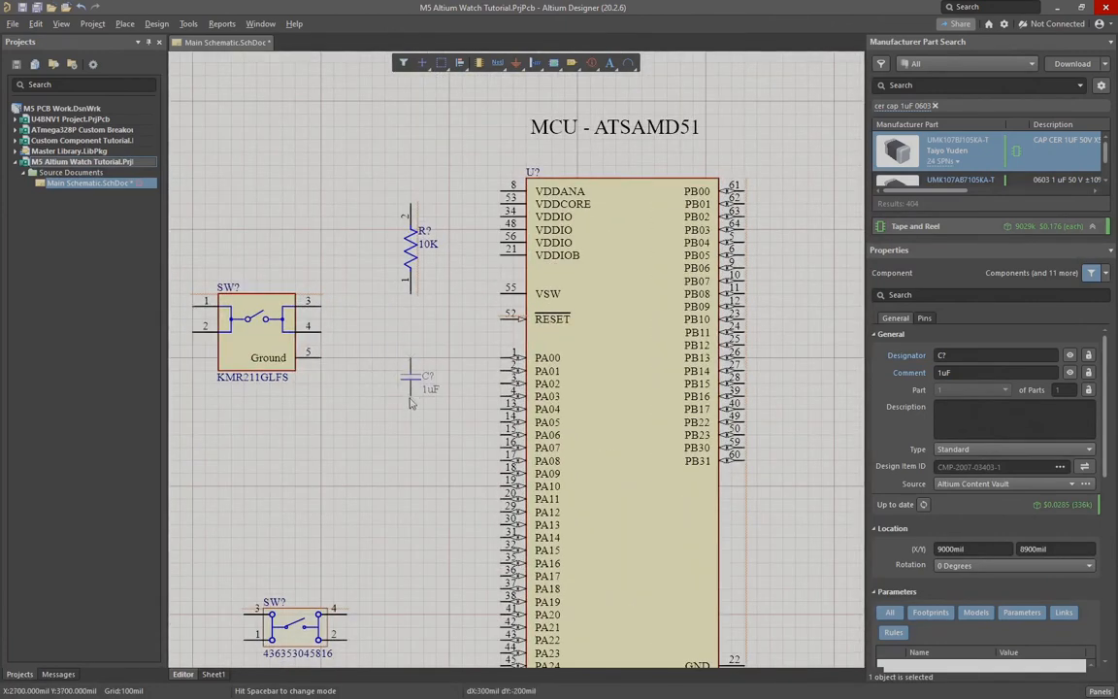
{"action": "right_click", "coordinate": [411, 366]}
{"action": "key", "text": "Escape"}
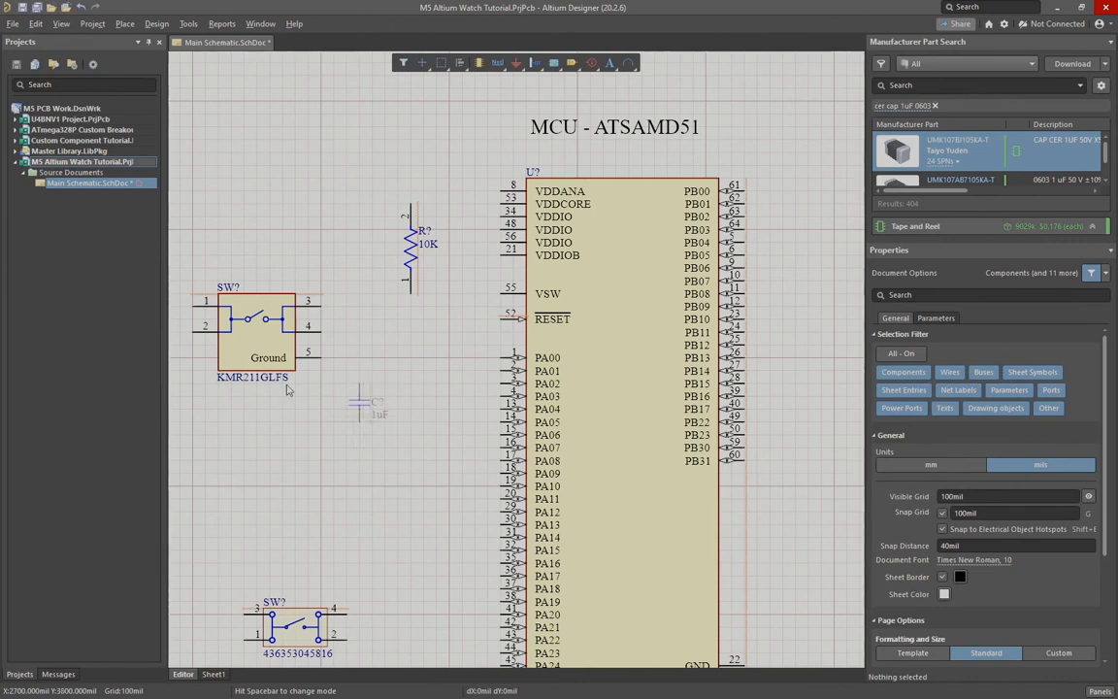
Step: Move the copied 1uF capacitor up and right so that it sits directly below the 10K resistor beside the MCU
{"action": "right_click_drag", "start_coordinate": [246, 373], "coordinate": [363, 358]}
{"action": "scroll", "coordinate": [332, 359], "scroll_direction": "up", "scroll_amount": 2, "text": "ctrl"}
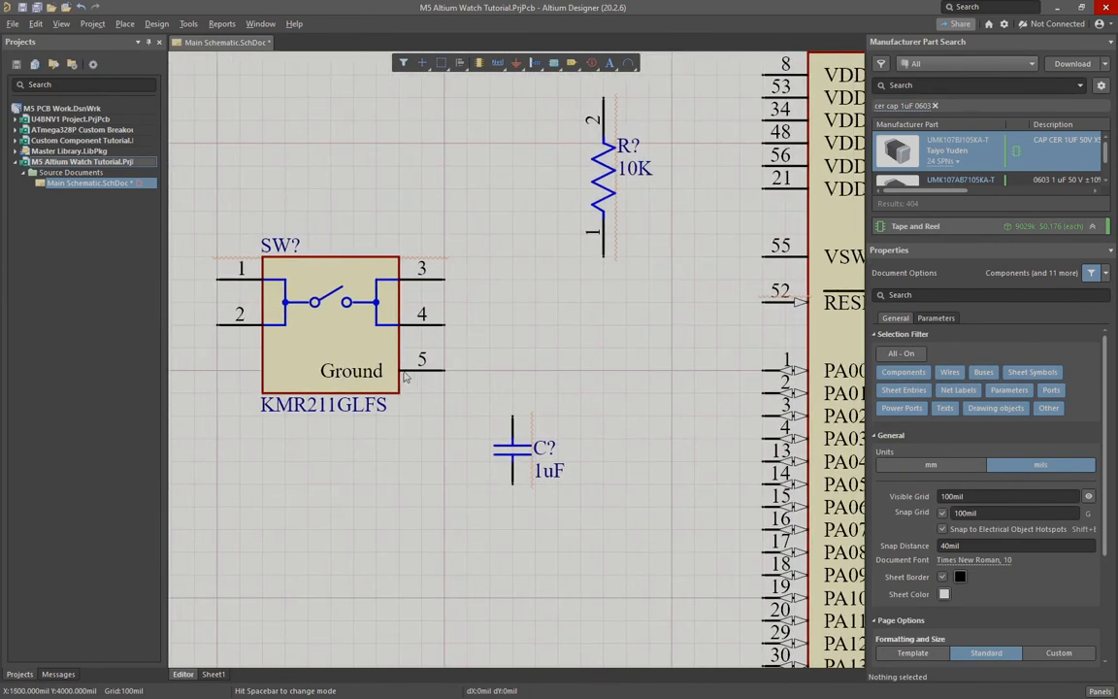
{"action": "left_click_drag", "start_coordinate": [514, 474], "coordinate": [603, 416]}
{"action": "right_click_drag", "start_coordinate": [588, 323], "coordinate": [489, 432]}
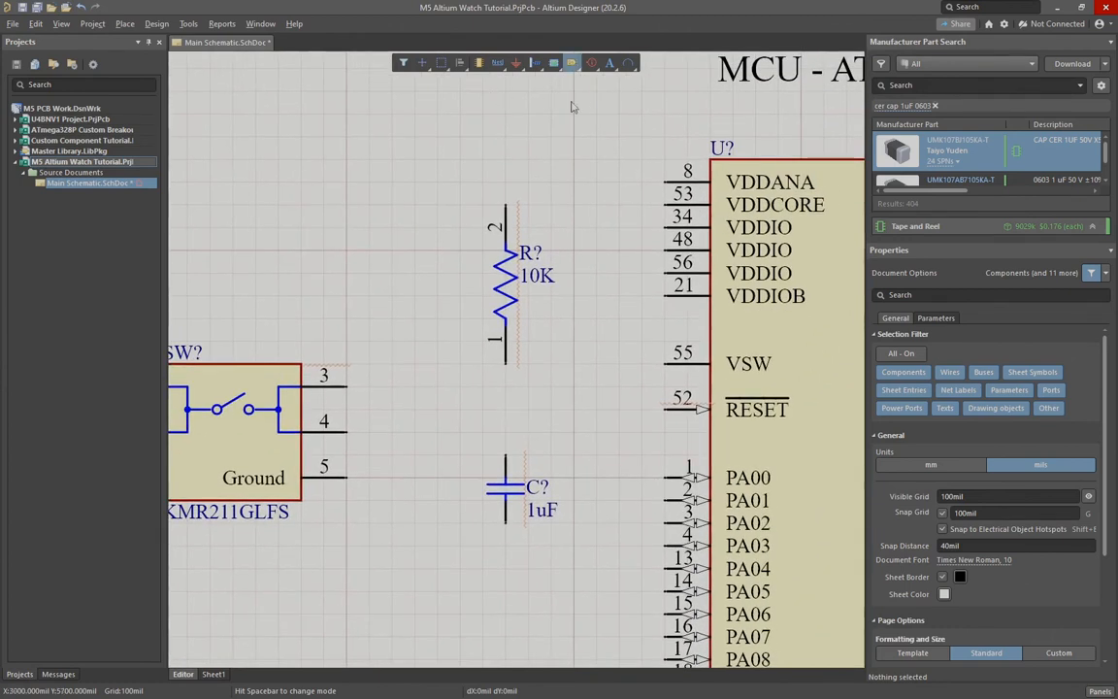
{"action": "scroll", "coordinate": [579, 162], "scroll_direction": "down", "scroll_amount": 3, "text": "ctrl"}
{"action": "right_click_drag", "start_coordinate": [587, 166], "coordinate": [359, 479]}
{"action": "right_click_drag", "start_coordinate": [644, 225], "coordinate": [397, 285]}
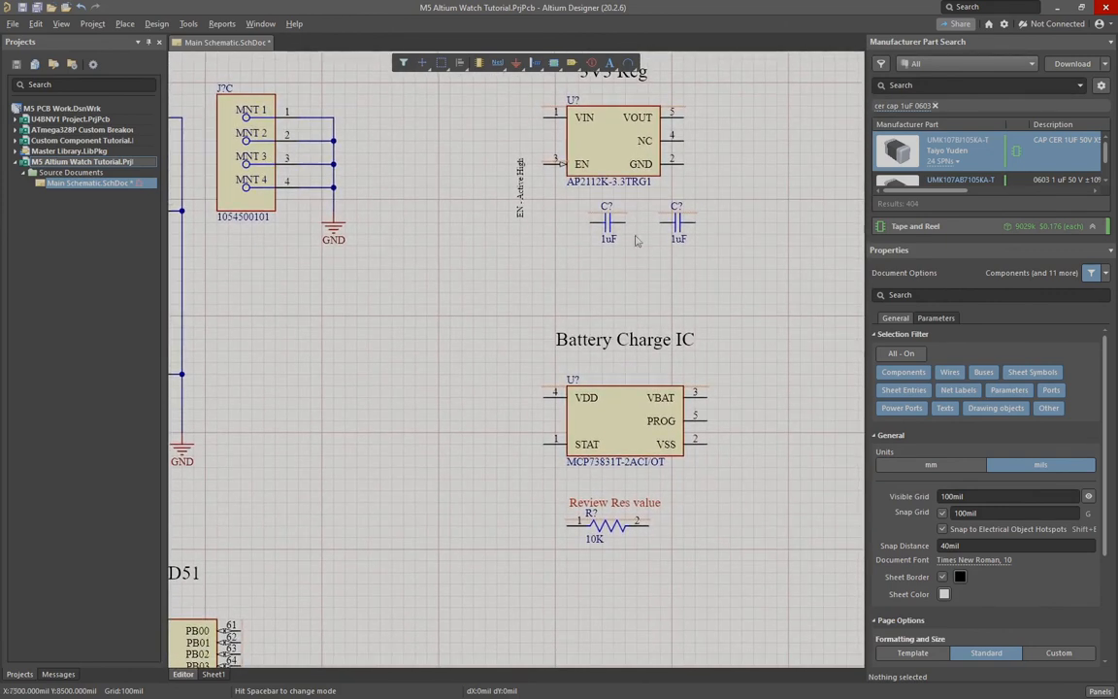
Step: Search the manufacturer parts for "cer cap 4.7uF 0603"
{"action": "left_click", "coordinate": [891, 107]}
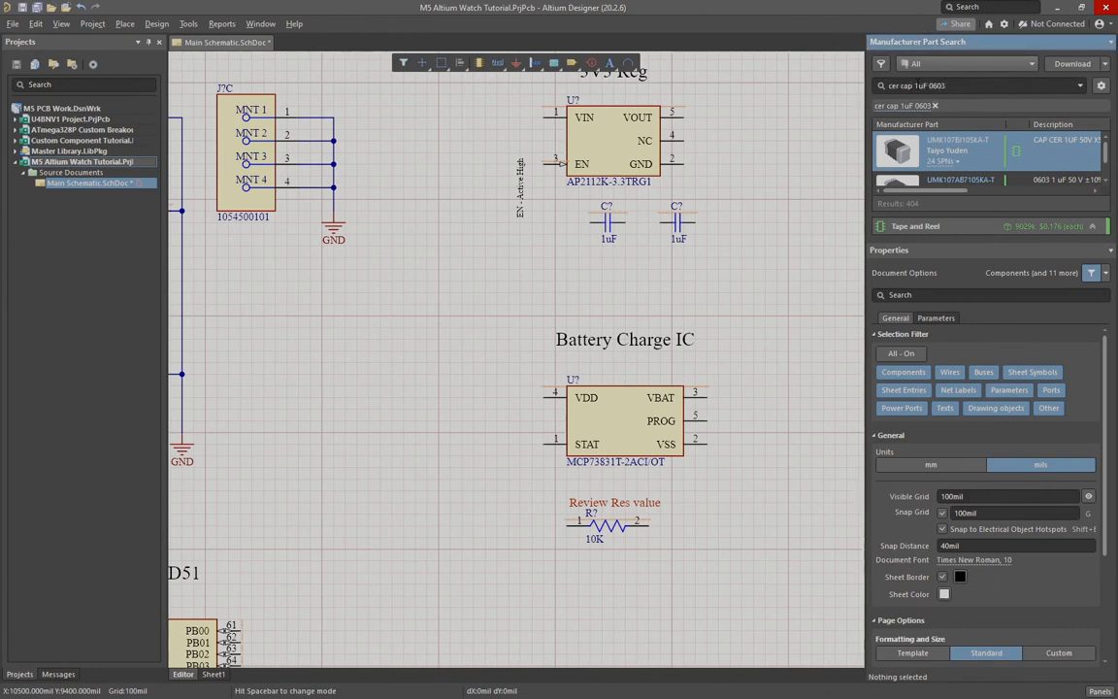
{"action": "type", "text": "4.7"}
{"action": "key", "text": "Return"}
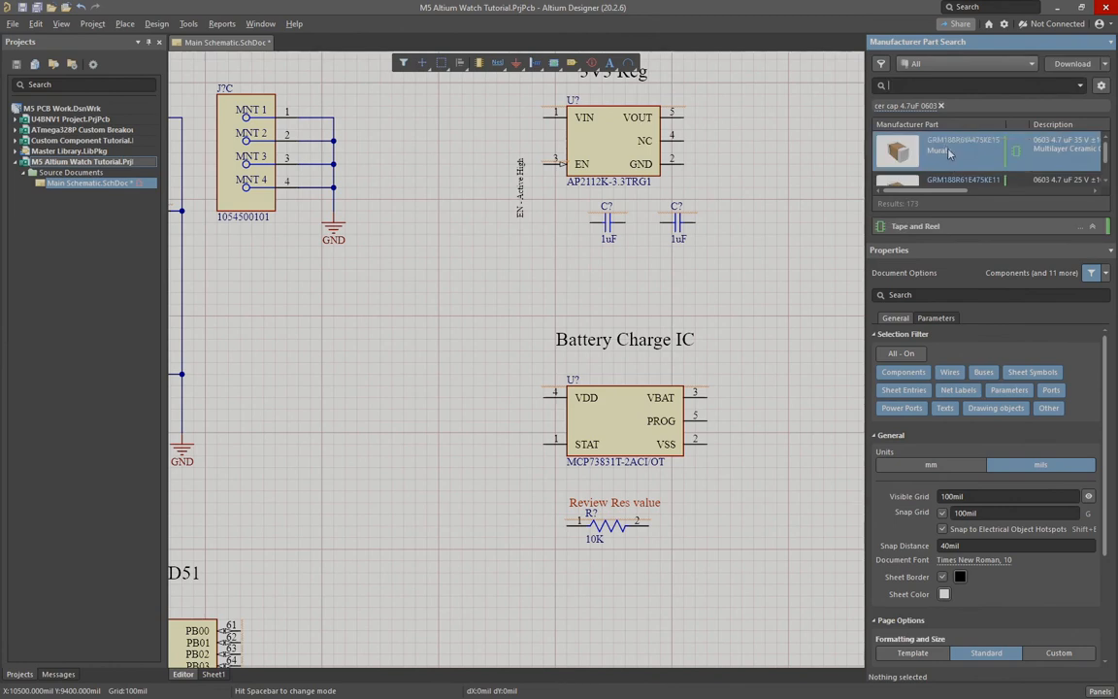
Step: Place the Murata capacitor from the search results beside the Battery Charge IC with its comment set to 4.7uF
{"action": "right_click", "coordinate": [949, 156]}
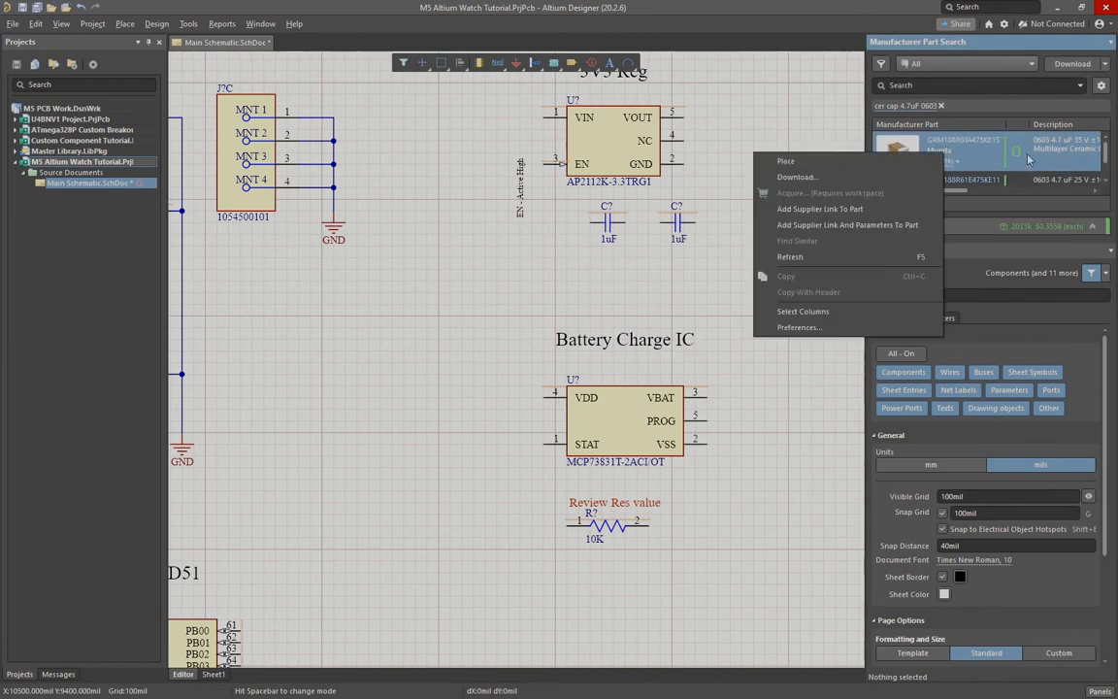
{"action": "left_click", "coordinate": [785, 161]}
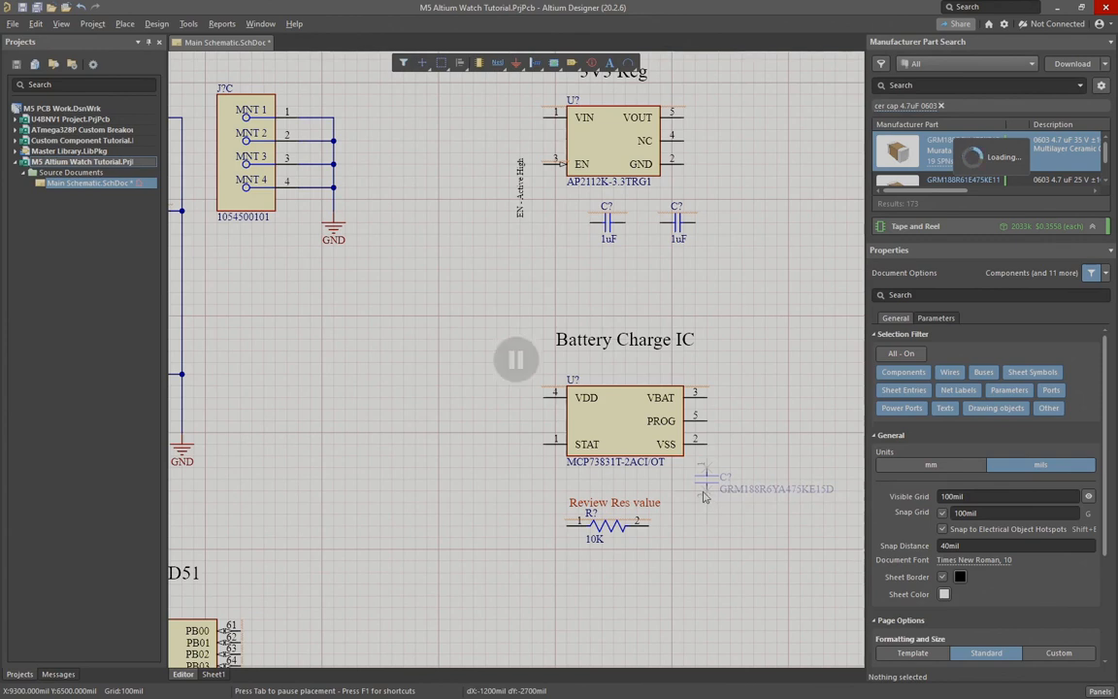
{"action": "key", "text": "Tab"}
{"action": "left_click", "coordinate": [1038, 372]}
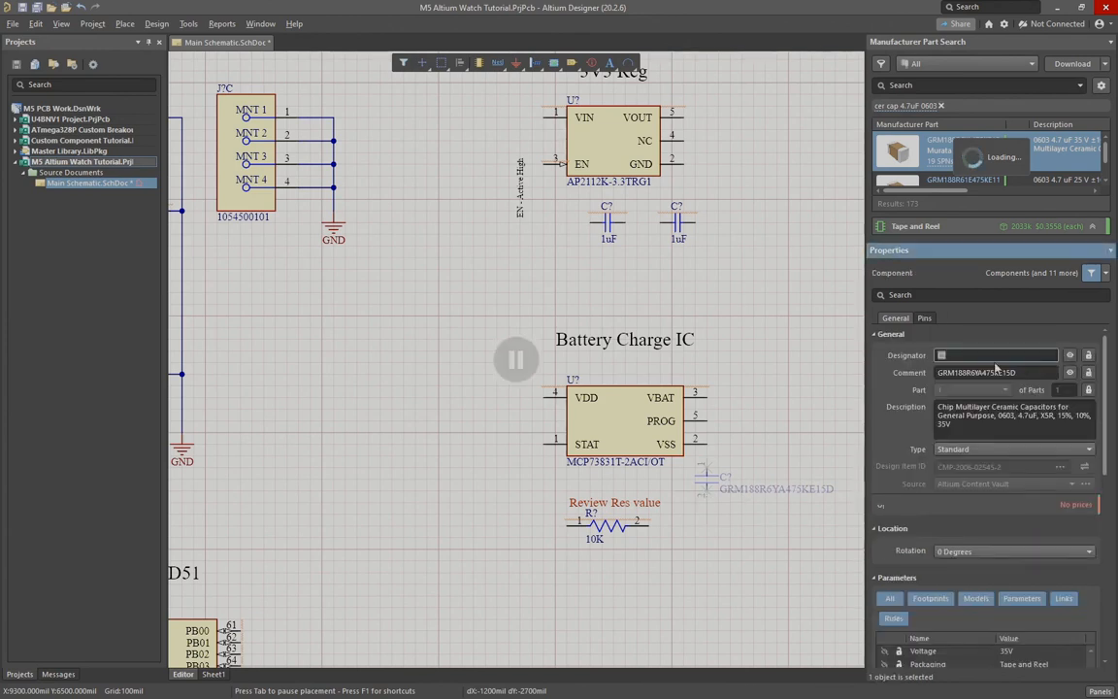
{"action": "type", "text": "4.7uF"}
{"action": "key", "text": "Return"}
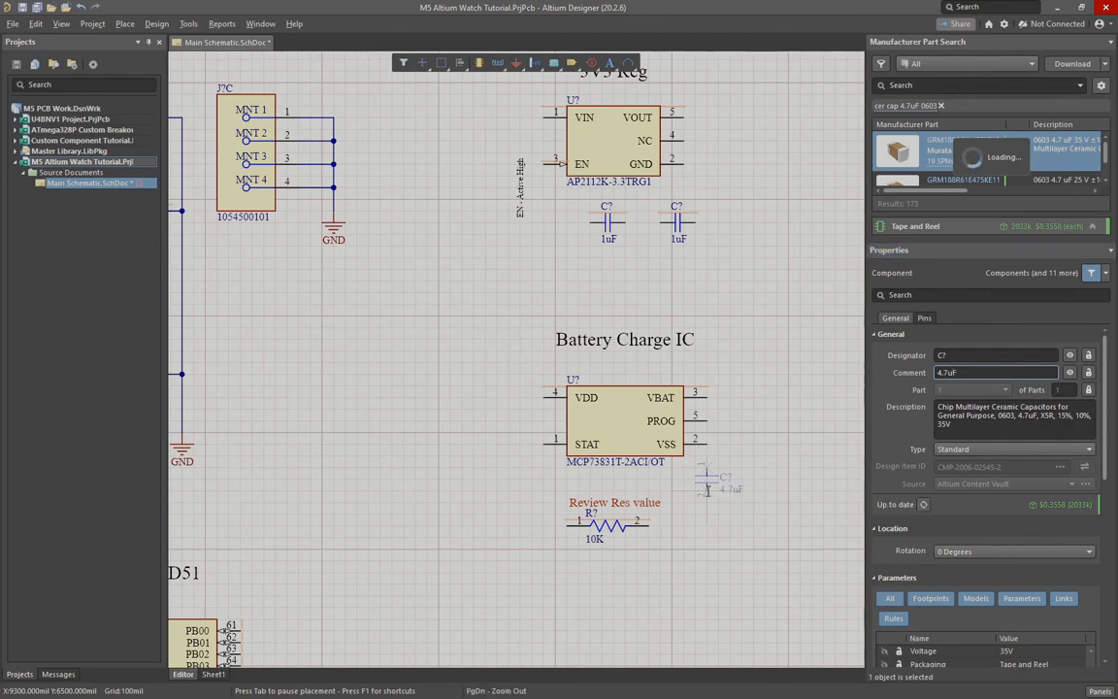
{"action": "left_click", "coordinate": [765, 490]}
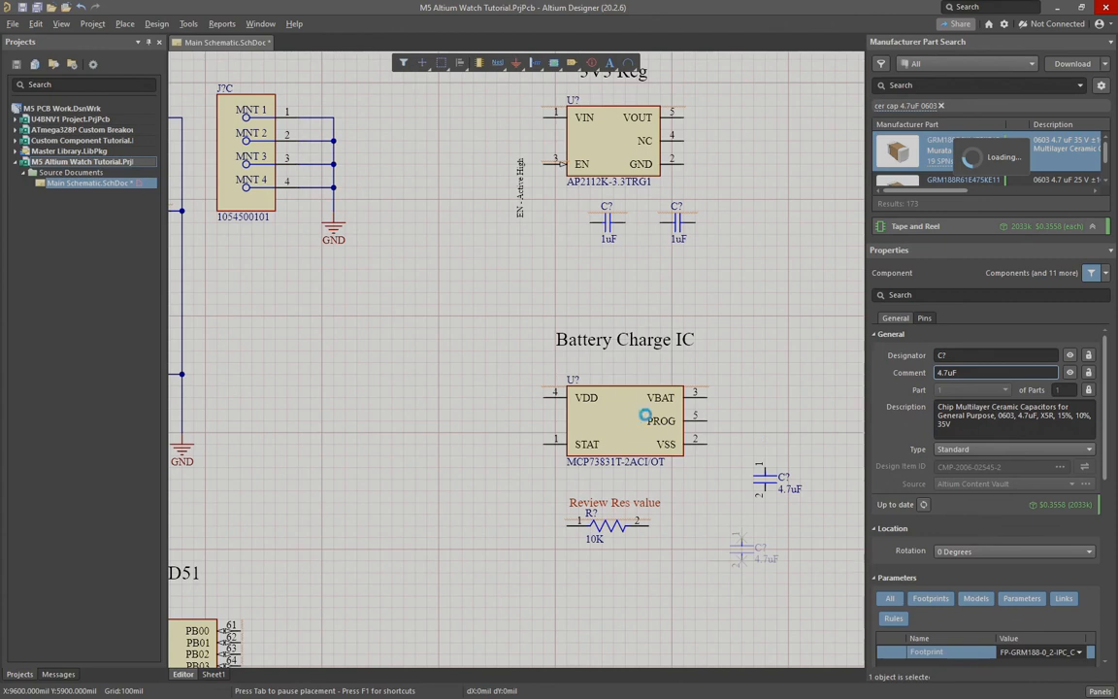
{"action": "key", "text": "Escape"}
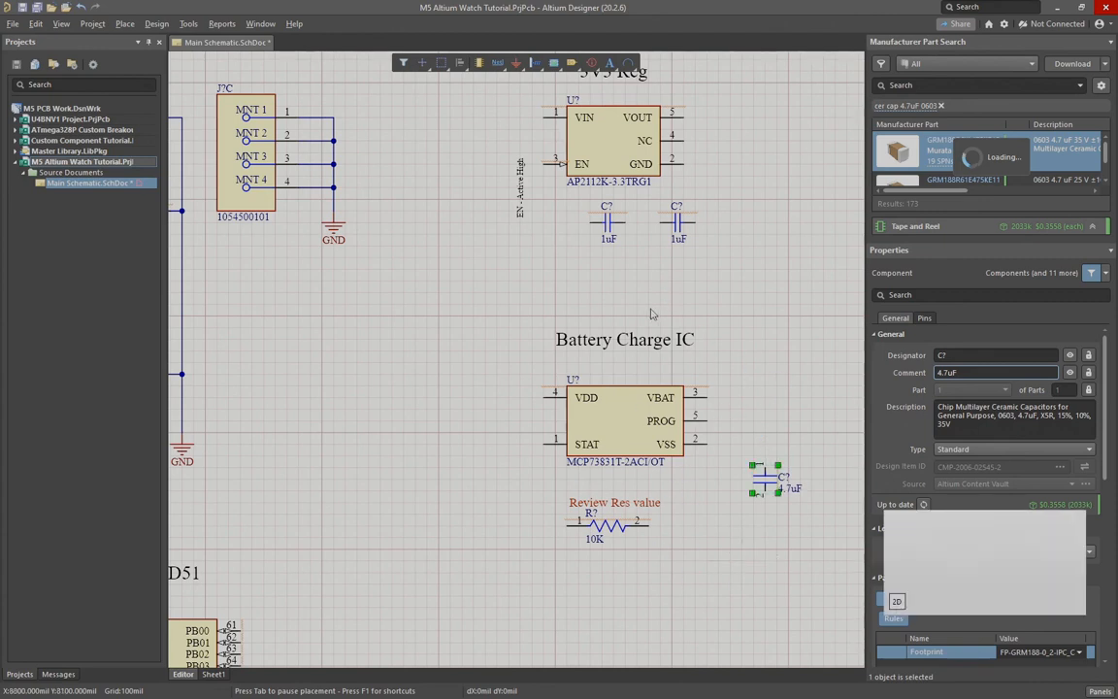
Step: Look over the arrangement of the 3V3 Reg, Battery Charge IC, Power In and Voltage Divider groups
{"action": "scroll", "coordinate": [555, 356], "scroll_direction": "down", "scroll_amount": 4, "text": "ctrl"}
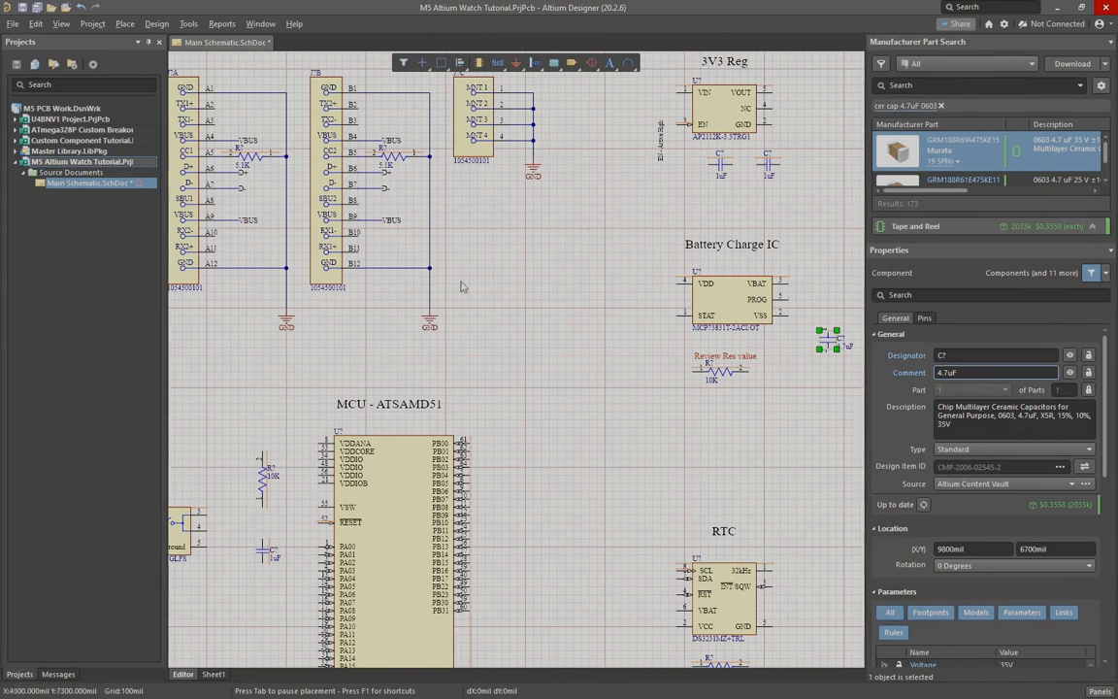
{"action": "right_click_drag", "start_coordinate": [554, 284], "coordinate": [231, 355]}
{"action": "left_click_drag", "start_coordinate": [502, 288], "coordinate": [517, 297]}
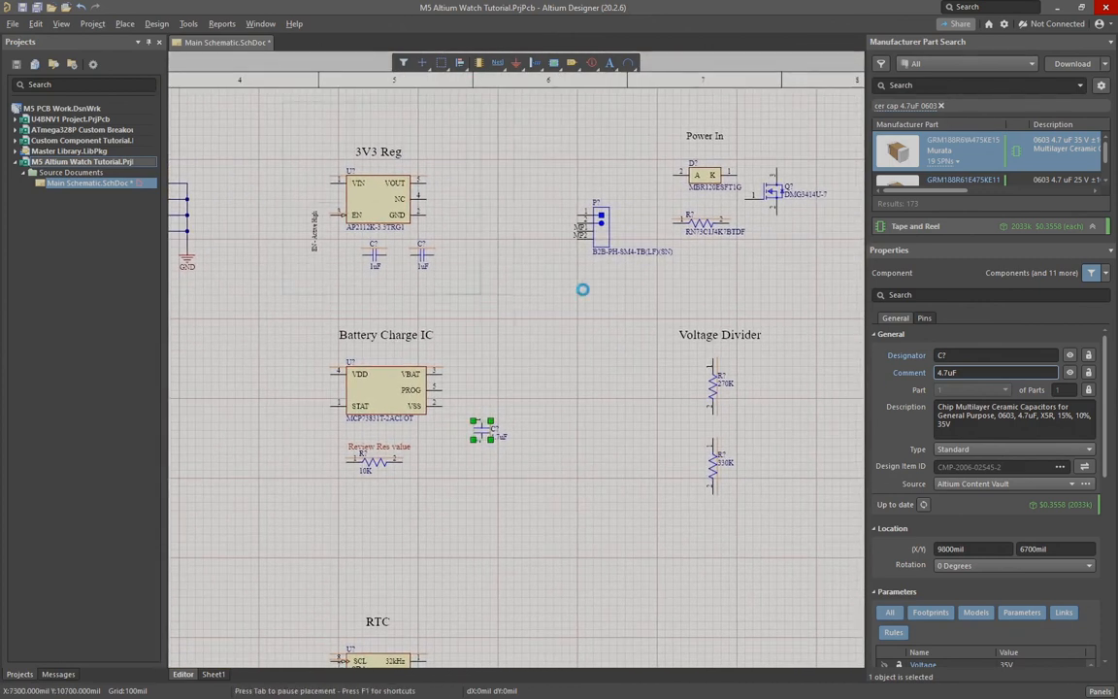
{"action": "left_click", "coordinate": [540, 117]}
{"action": "left_click_drag", "start_coordinate": [793, 277], "coordinate": [538, 153]}
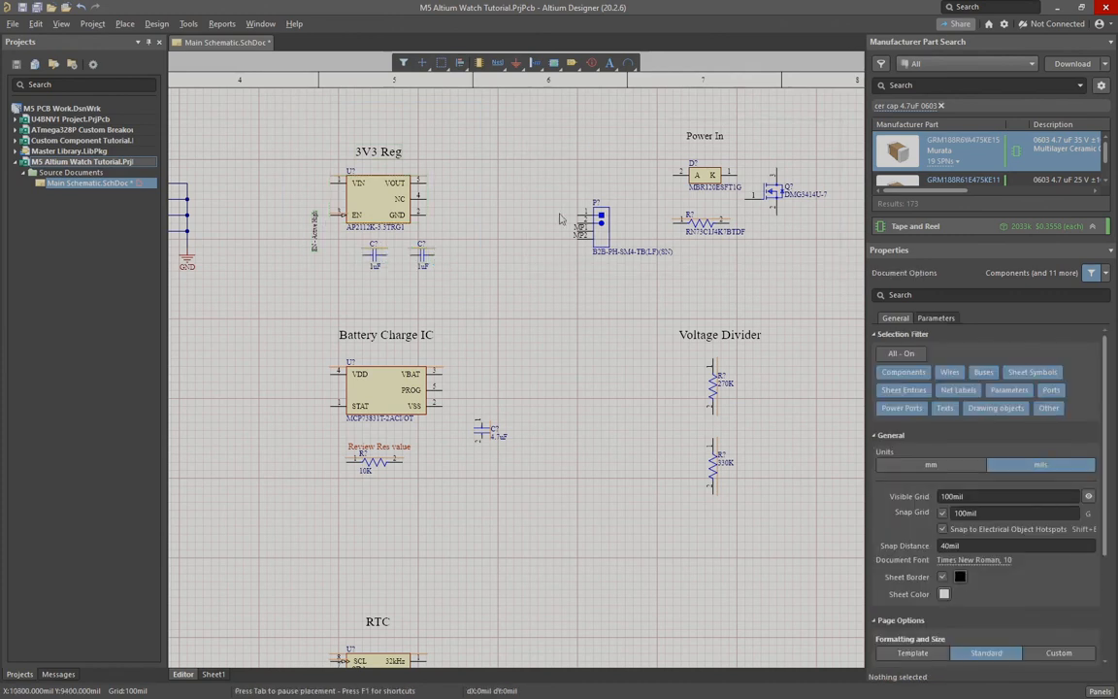
{"action": "scroll", "coordinate": [404, 197], "scroll_direction": "up", "scroll_amount": 4, "text": "ctrl"}
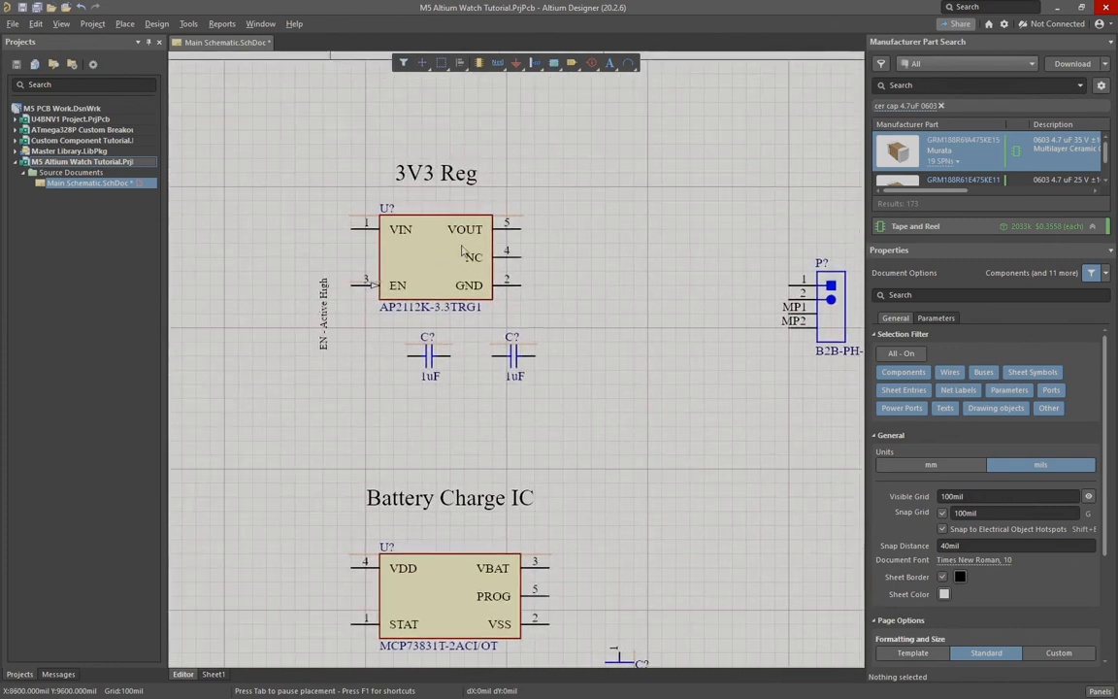
{"action": "scroll", "coordinate": [680, 139], "scroll_direction": "down", "scroll_amount": 5, "text": "ctrl"}
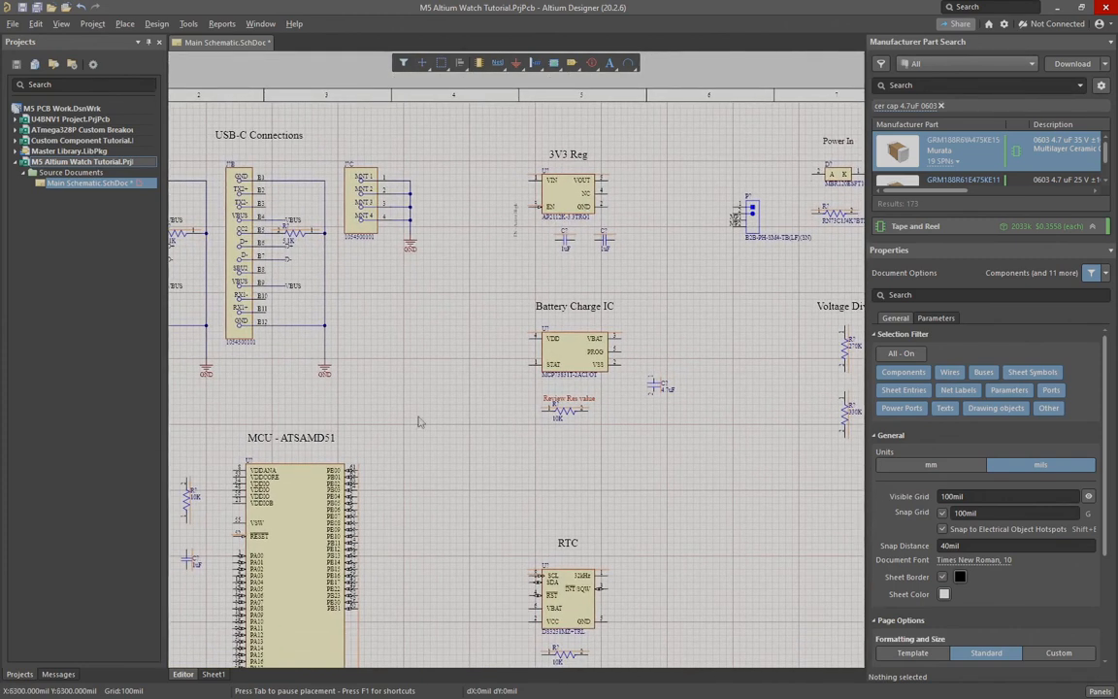
{"action": "left_click", "coordinate": [262, 439]}
{"action": "right_click_drag", "start_coordinate": [637, 174], "coordinate": [581, 181]}
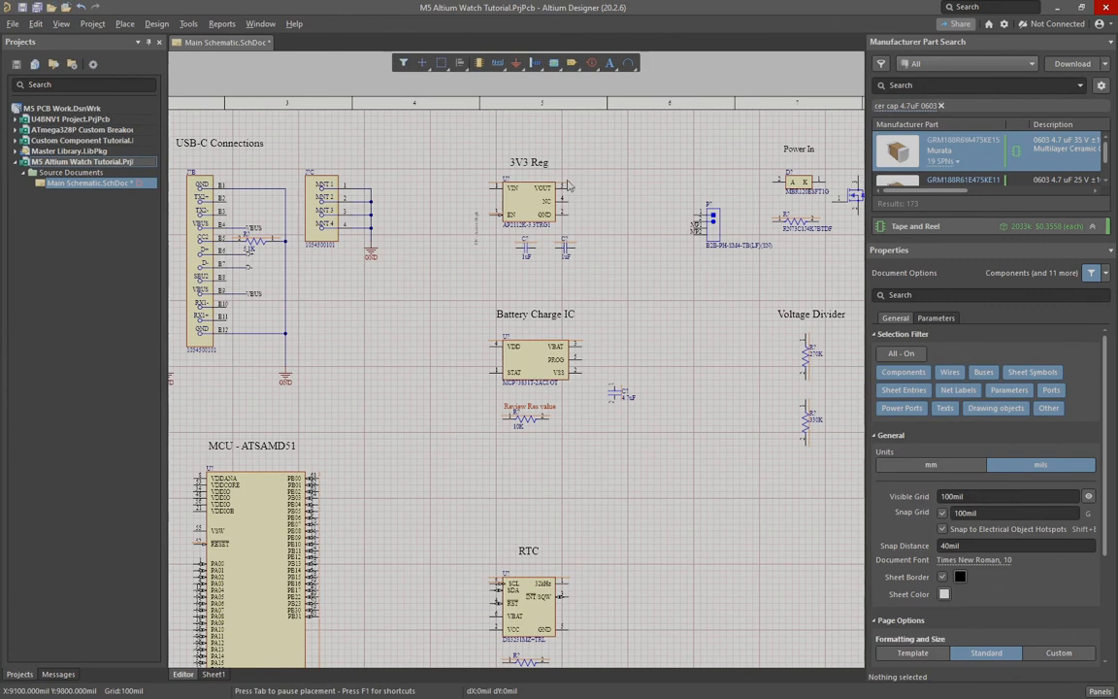
{"action": "scroll", "coordinate": [580, 180], "scroll_direction": "up", "scroll_amount": 4, "text": "ctrl"}
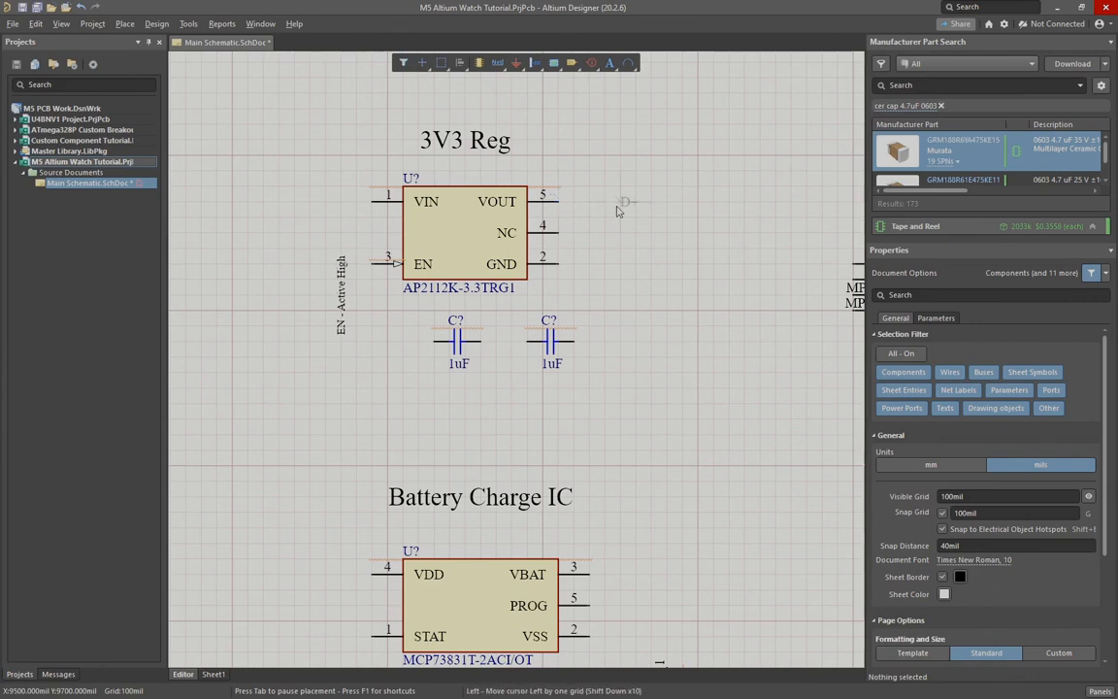
{"action": "scroll", "coordinate": [615, 214], "scroll_direction": "down", "scroll_amount": 2, "text": "ctrl"}
{"action": "right_click_drag", "start_coordinate": [597, 223], "coordinate": [393, 241]}
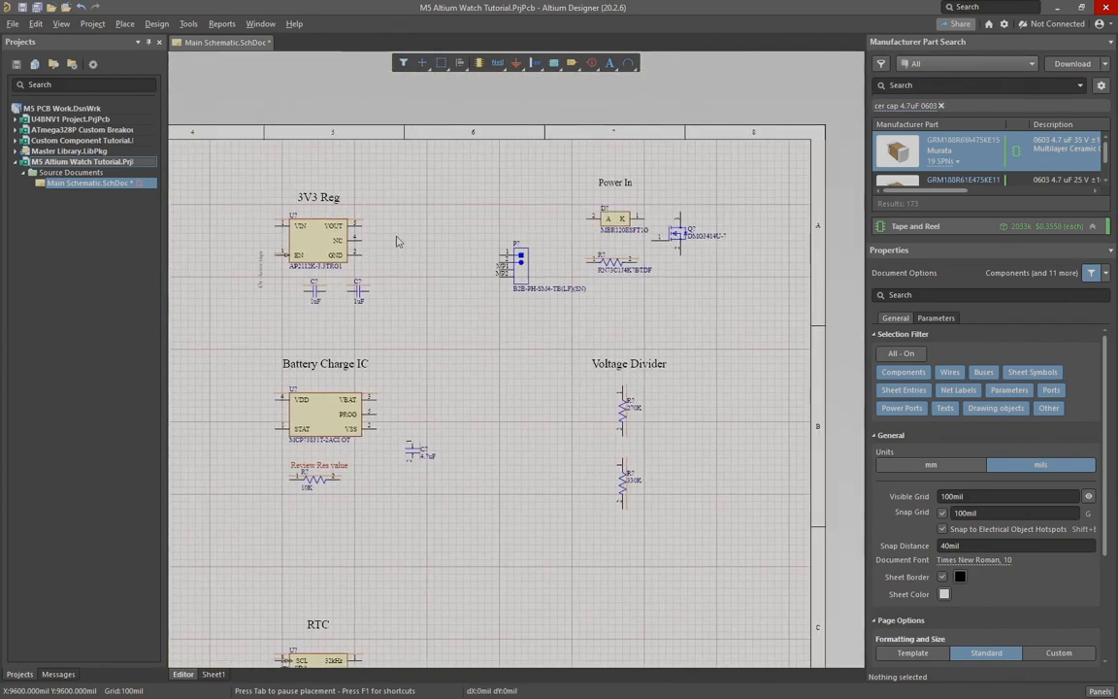
Step: Move the whole 3V3 Reg group, with its title, note and capacitors, to the empty area below the Voltage Divider
{"action": "scroll", "coordinate": [393, 240], "scroll_direction": "down", "scroll_amount": 1, "text": "ctrl"}
{"action": "left_click_drag", "start_coordinate": [267, 199], "coordinate": [422, 316]}
{"action": "left_click_drag", "start_coordinate": [376, 254], "coordinate": [721, 632]}
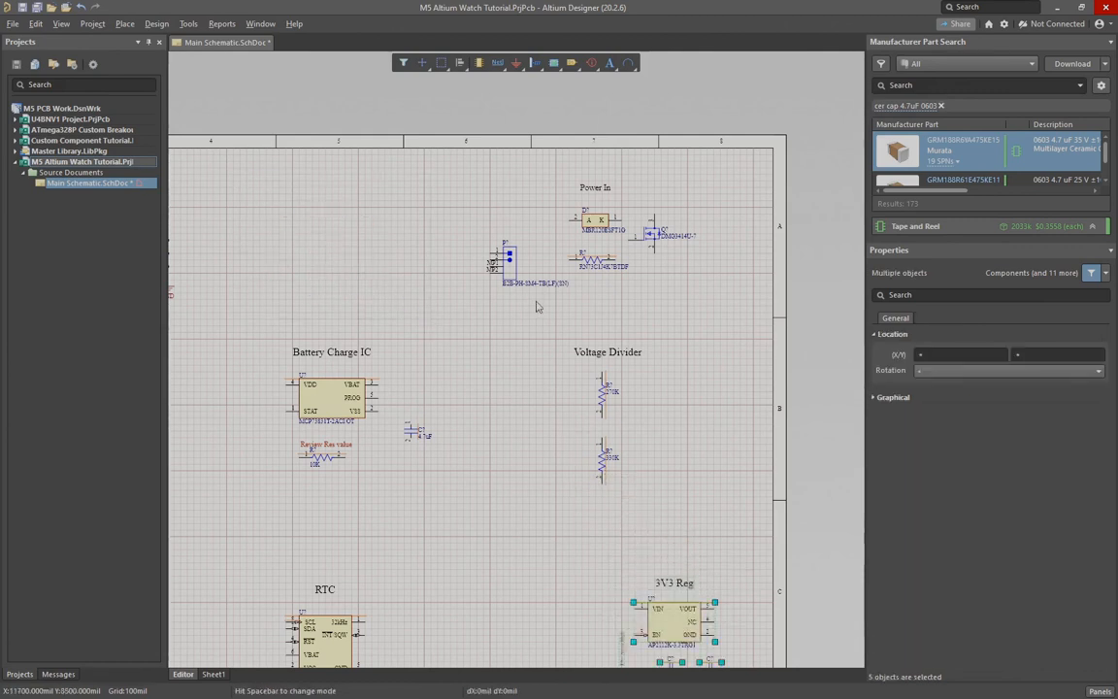
Step: Move the Power In group, including the battery connector, left so that it sits above the Battery Charge IC group
{"action": "left_click_drag", "start_coordinate": [512, 268], "coordinate": [464, 231]}
{"action": "left_click_drag", "start_coordinate": [369, 163], "coordinate": [720, 282]}
{"action": "left_click_drag", "start_coordinate": [523, 227], "coordinate": [336, 232]}
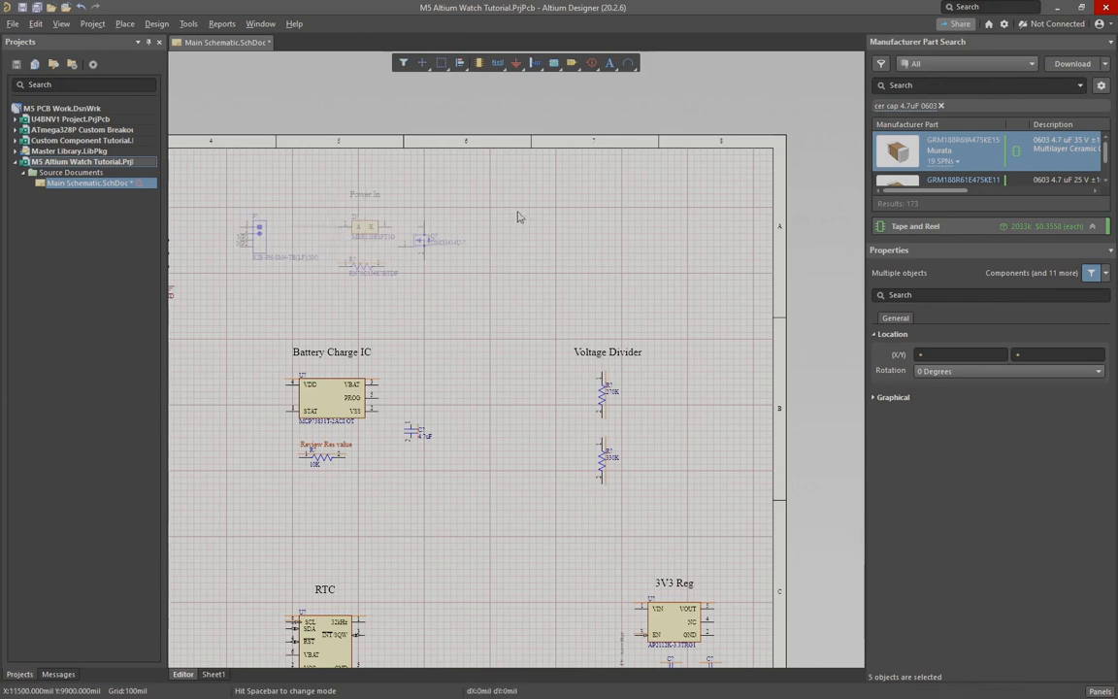
{"action": "left_click", "coordinate": [521, 217]}
{"action": "left_click_drag", "start_coordinate": [380, 199], "coordinate": [336, 197]}
{"action": "left_click", "coordinate": [708, 424]}
Step: Move the 3V3 Reg group up so that it sits directly above the Voltage Divider group
{"action": "scroll", "coordinate": [703, 433], "scroll_direction": "down", "scroll_amount": 1, "text": "ctrl"}
{"action": "right_click_drag", "start_coordinate": [697, 454], "coordinate": [690, 370]}
{"action": "left_click_drag", "start_coordinate": [592, 435], "coordinate": [717, 563]}
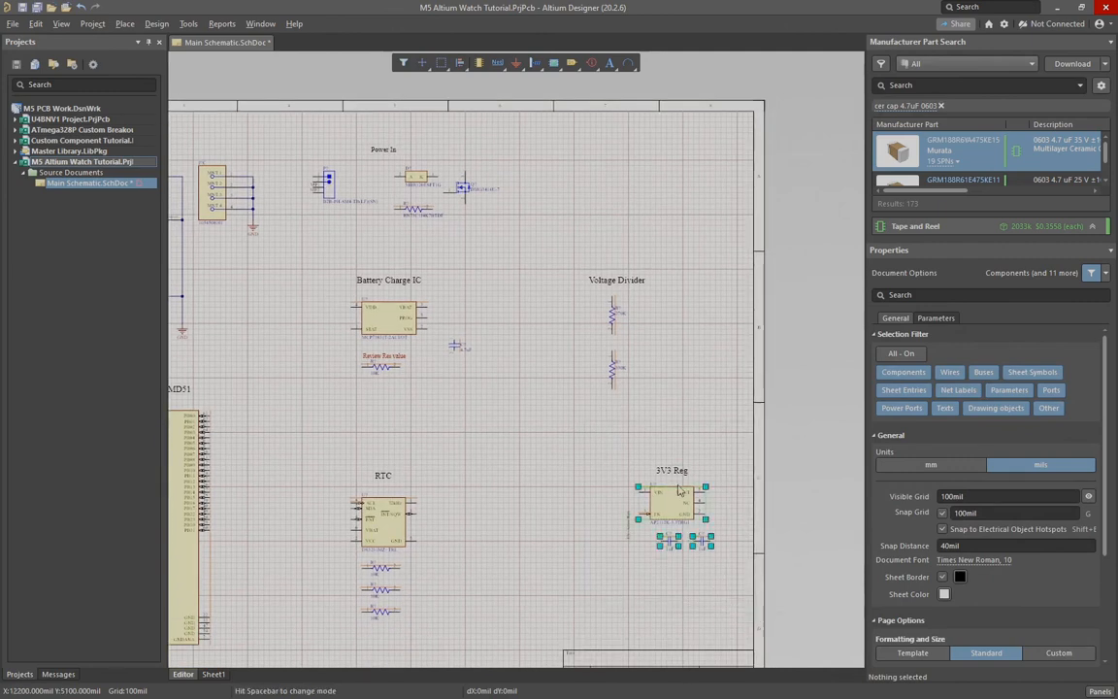
{"action": "left_click_drag", "start_coordinate": [708, 491], "coordinate": [650, 166]}
{"action": "left_click", "coordinate": [722, 190]}
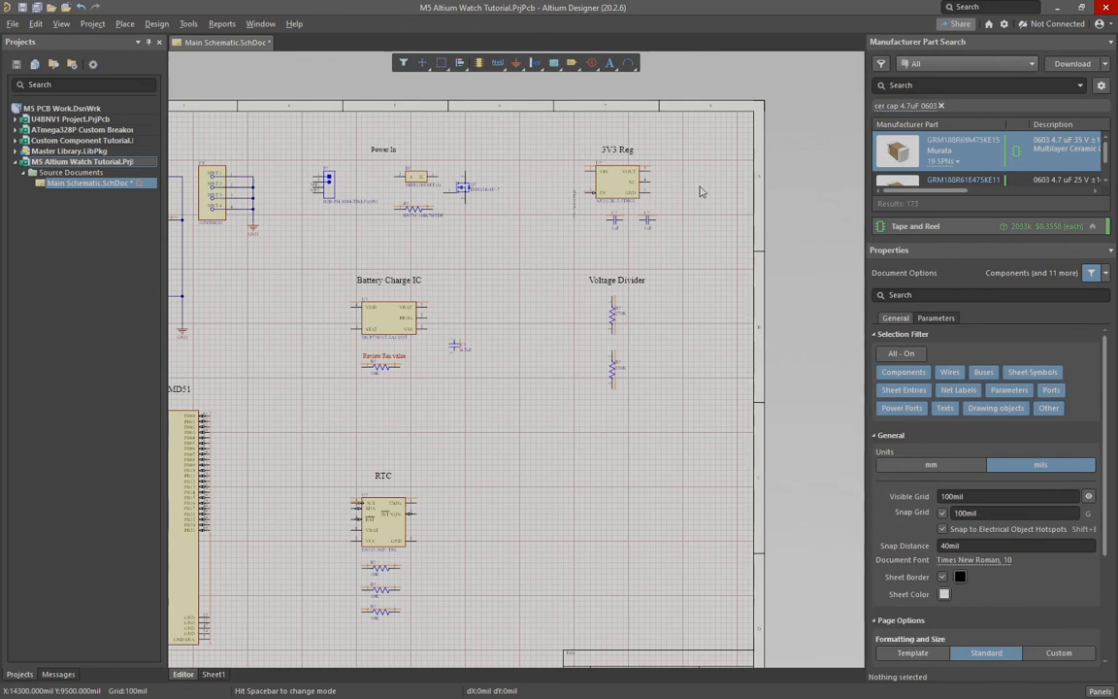
{"action": "scroll", "coordinate": [698, 184], "scroll_direction": "up", "scroll_amount": 3, "text": "ctrl"}
{"action": "right_click_drag", "start_coordinate": [653, 121], "coordinate": [655, 205]}
{"action": "scroll", "coordinate": [627, 169], "scroll_direction": "up", "scroll_amount": 2, "text": "ctrl"}
{"action": "left_click", "coordinate": [500, 64]}
{"action": "key", "text": "Page_Up"}
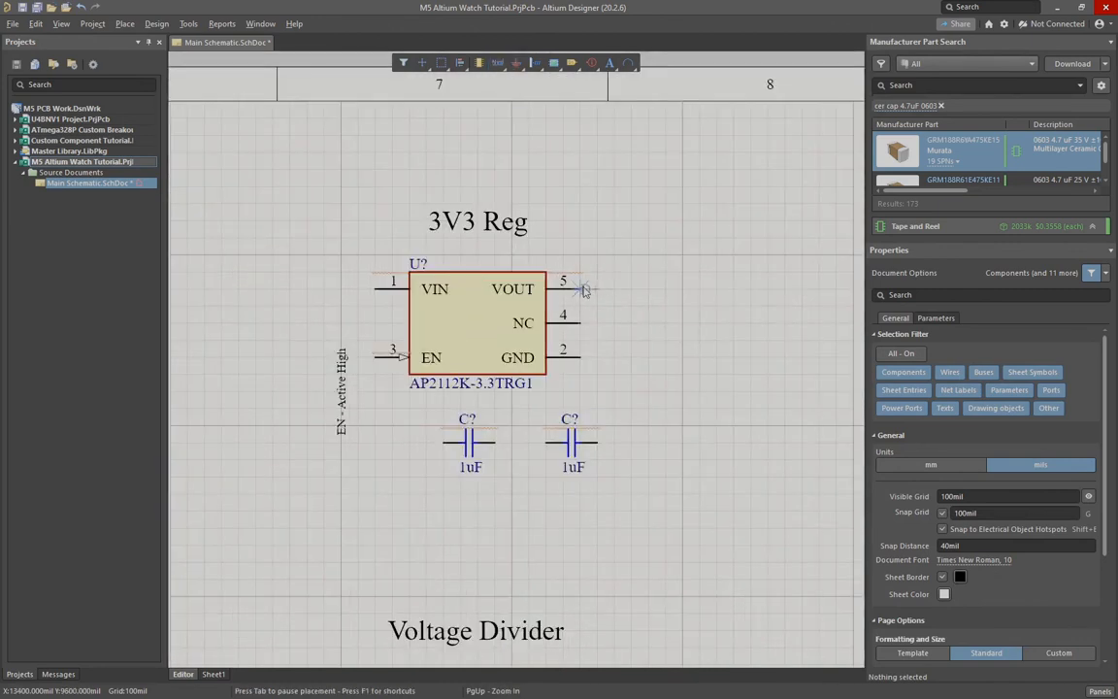
{"action": "key", "text": "Tab"}
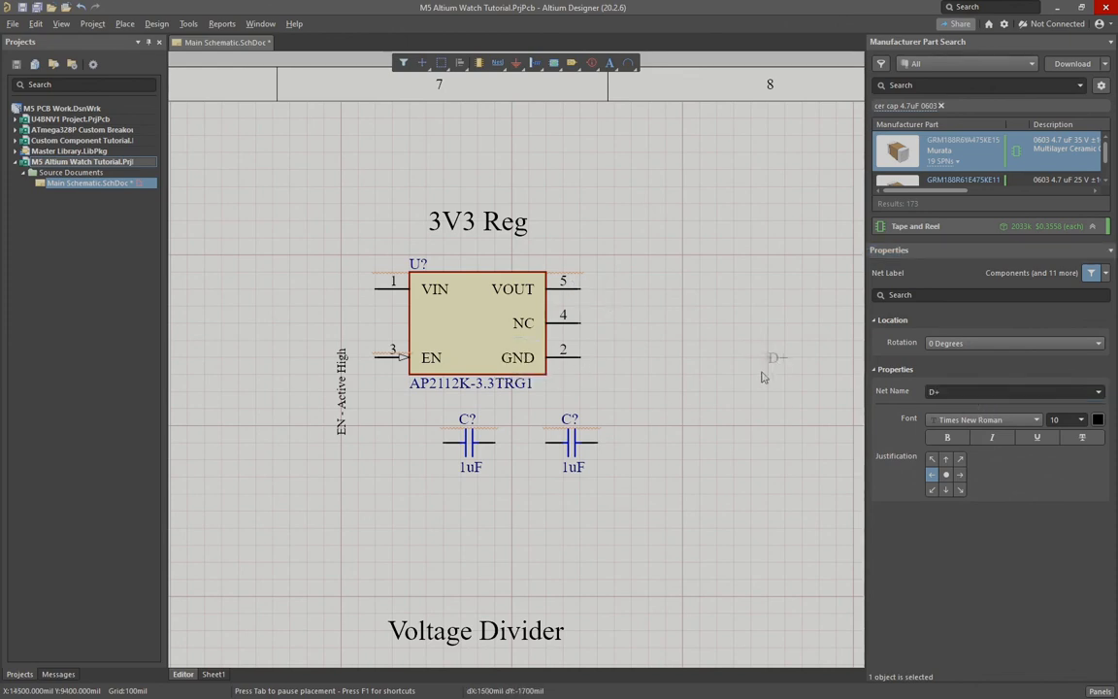
{"action": "key", "text": "Escape"}
{"action": "right_click", "coordinate": [500, 64]}
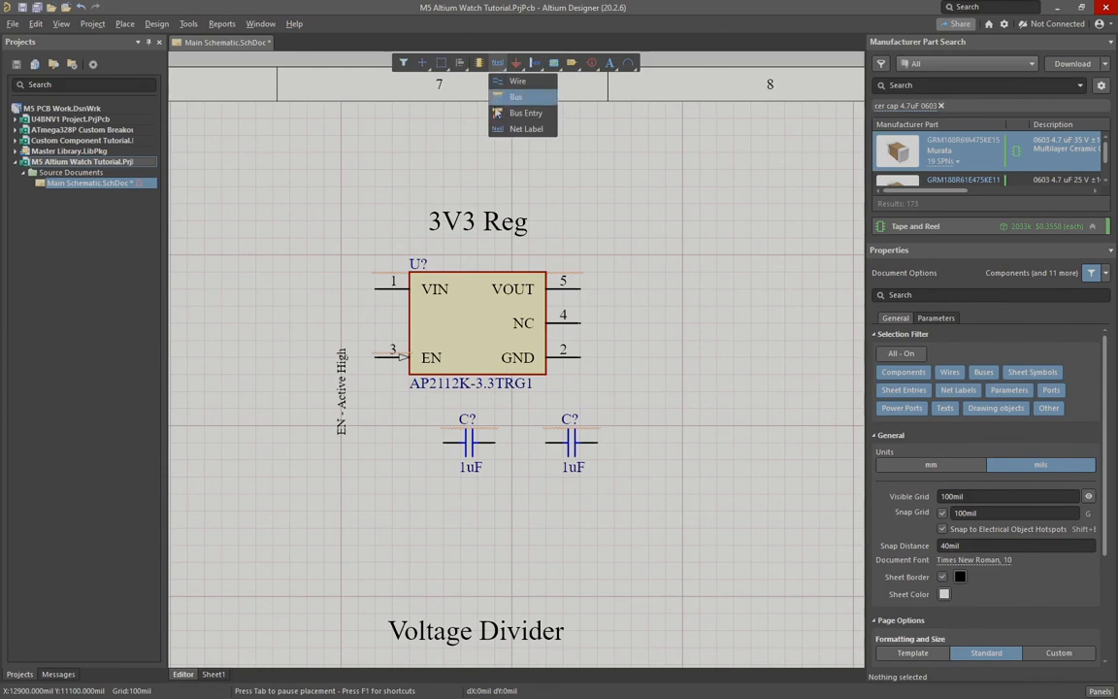
Step: Place a bar-style power port named +3V3 up and right of the AP2112K regulator's VOUT pin
{"action": "left_click", "coordinate": [517, 65]}
{"action": "right_click", "coordinate": [510, 67]}
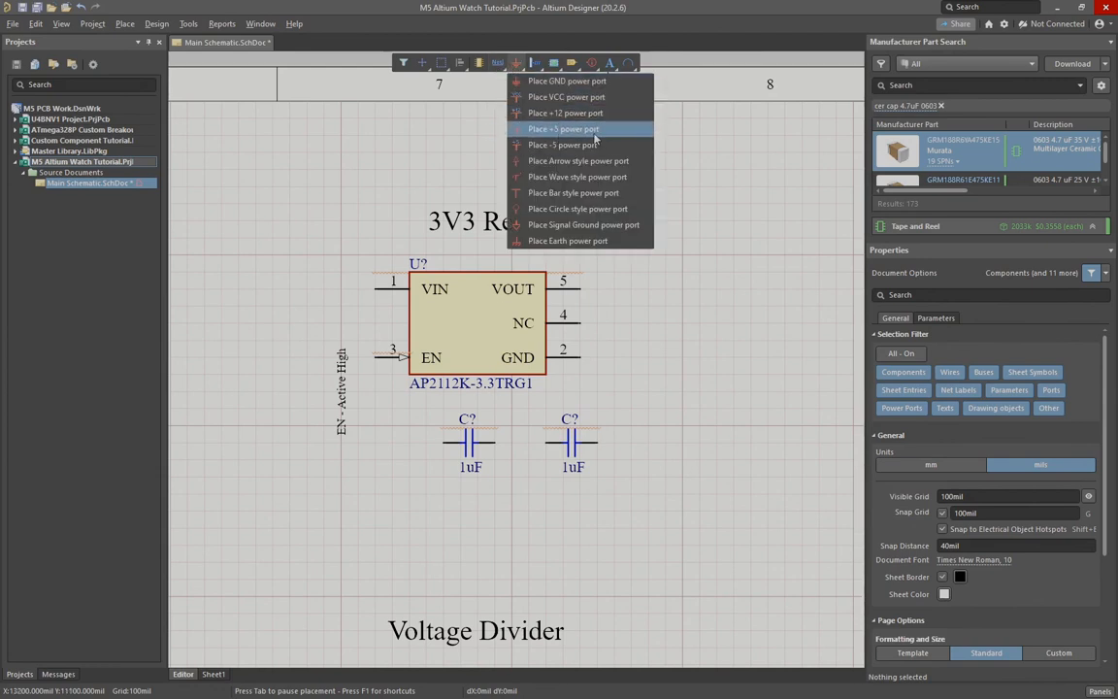
{"action": "left_click", "coordinate": [560, 130]}
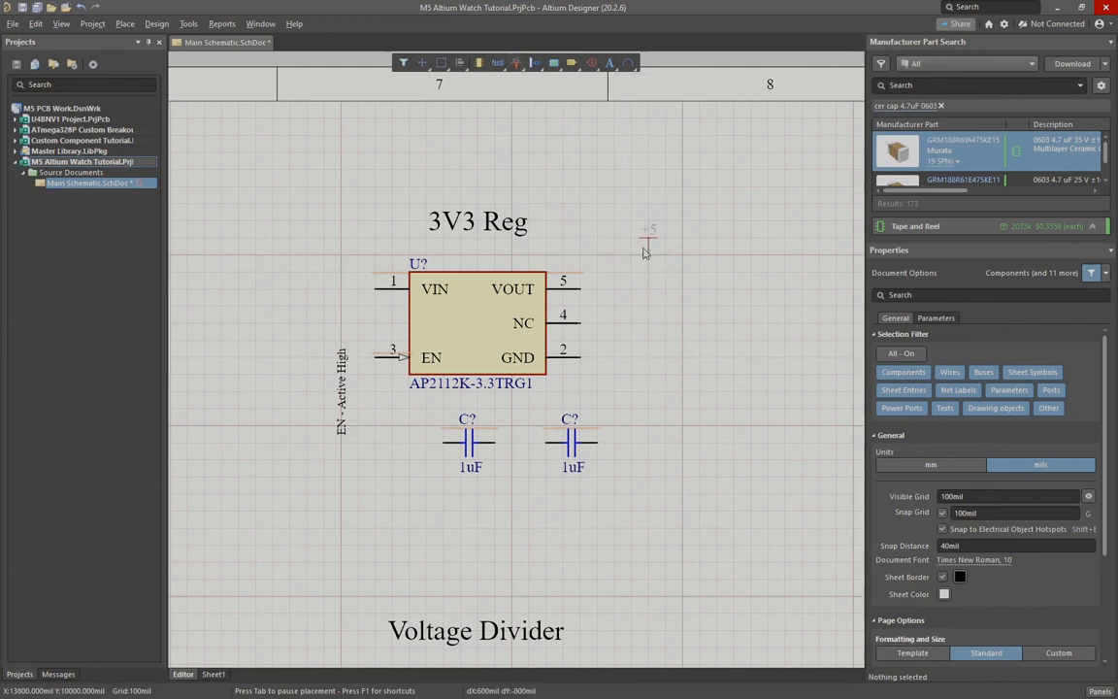
{"action": "key", "text": "Tab"}
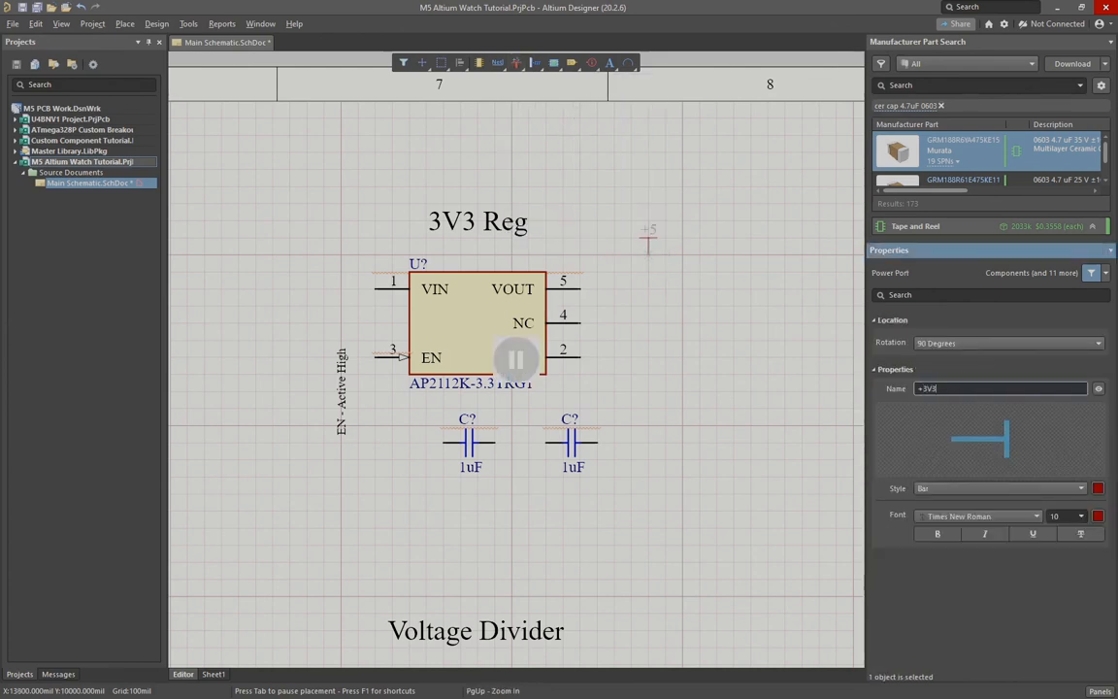
{"action": "key", "text": "Return"}
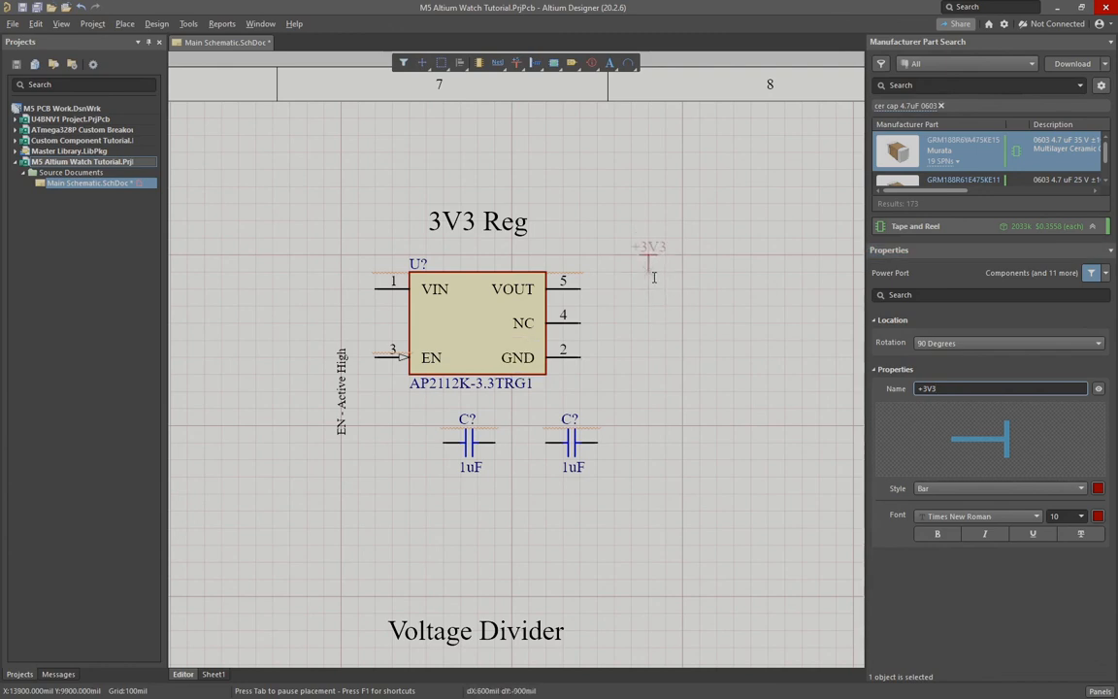
{"action": "left_click", "coordinate": [651, 275]}
{"action": "right_click", "coordinate": [701, 330]}
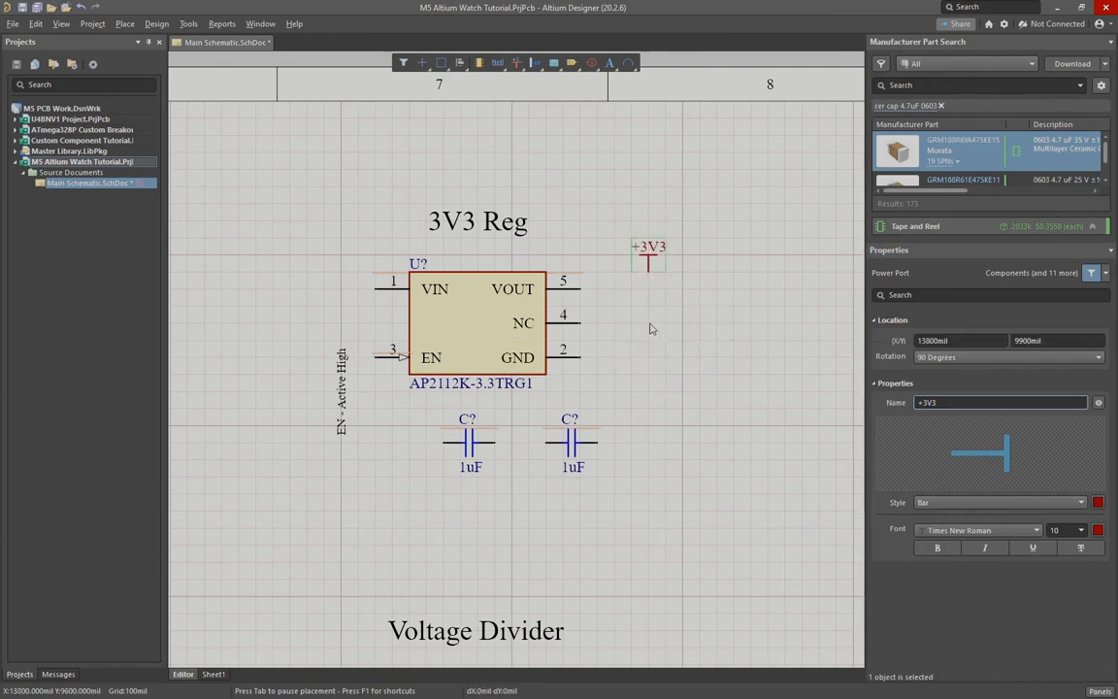
Step: Wire the VOUT pin to the +3V3 power port and shift the port about 100 mil left and 100 mil up
{"action": "left_click", "coordinate": [580, 289]}
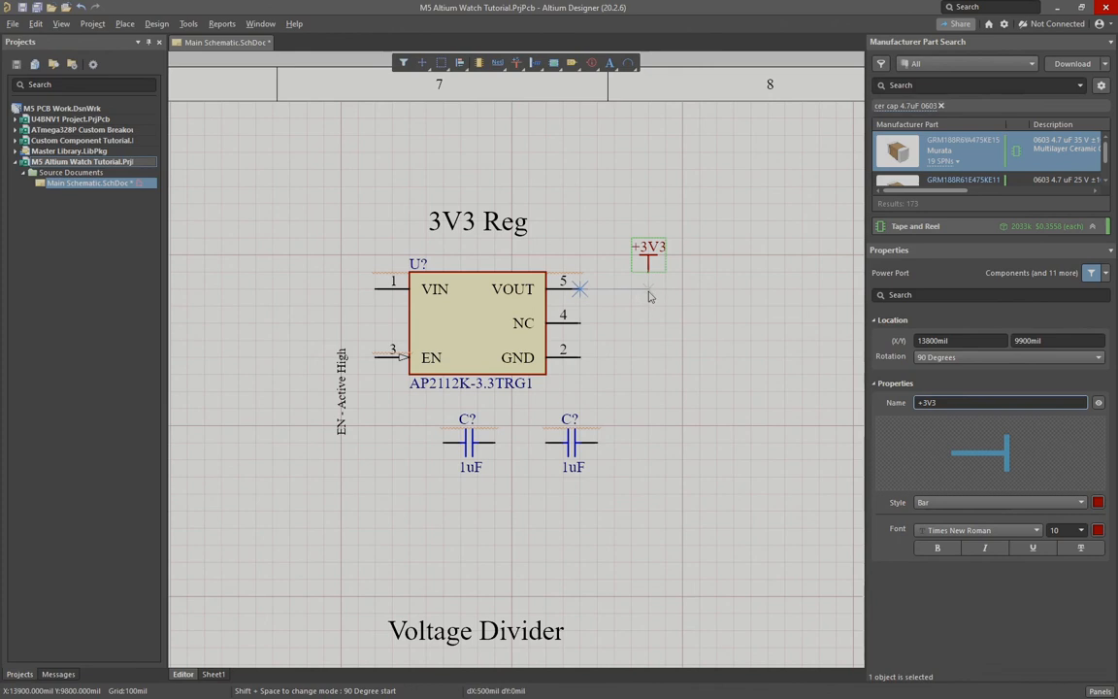
{"action": "right_click", "coordinate": [706, 278]}
{"action": "left_click_drag", "start_coordinate": [652, 257], "coordinate": [622, 257]}
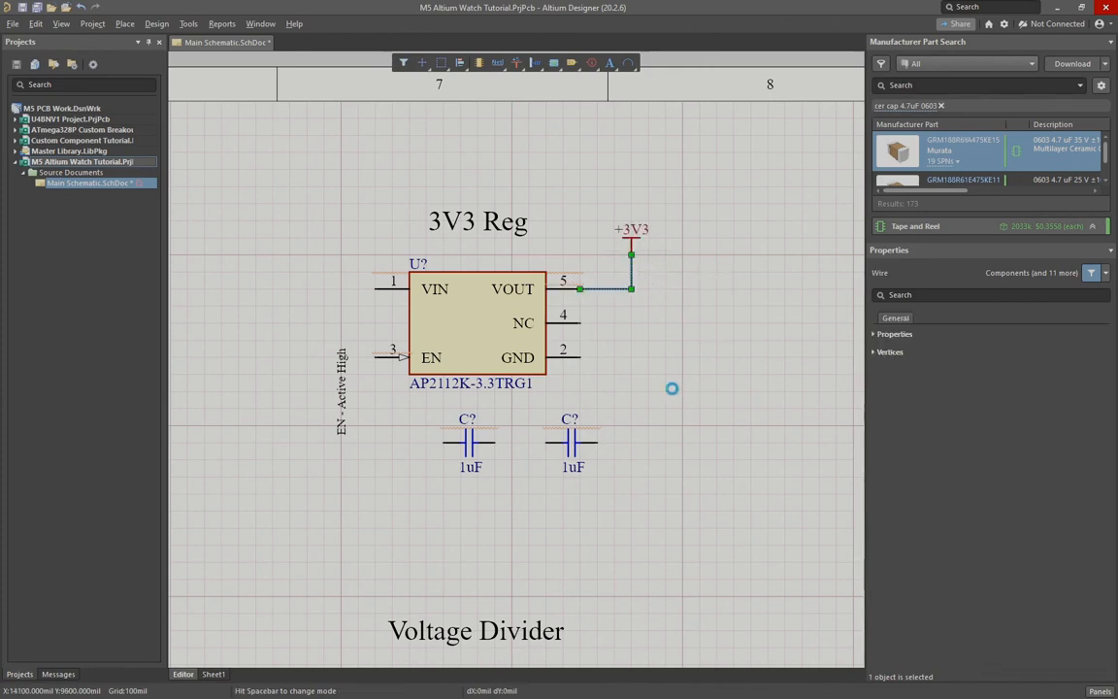
{"action": "left_click", "coordinate": [670, 386]}
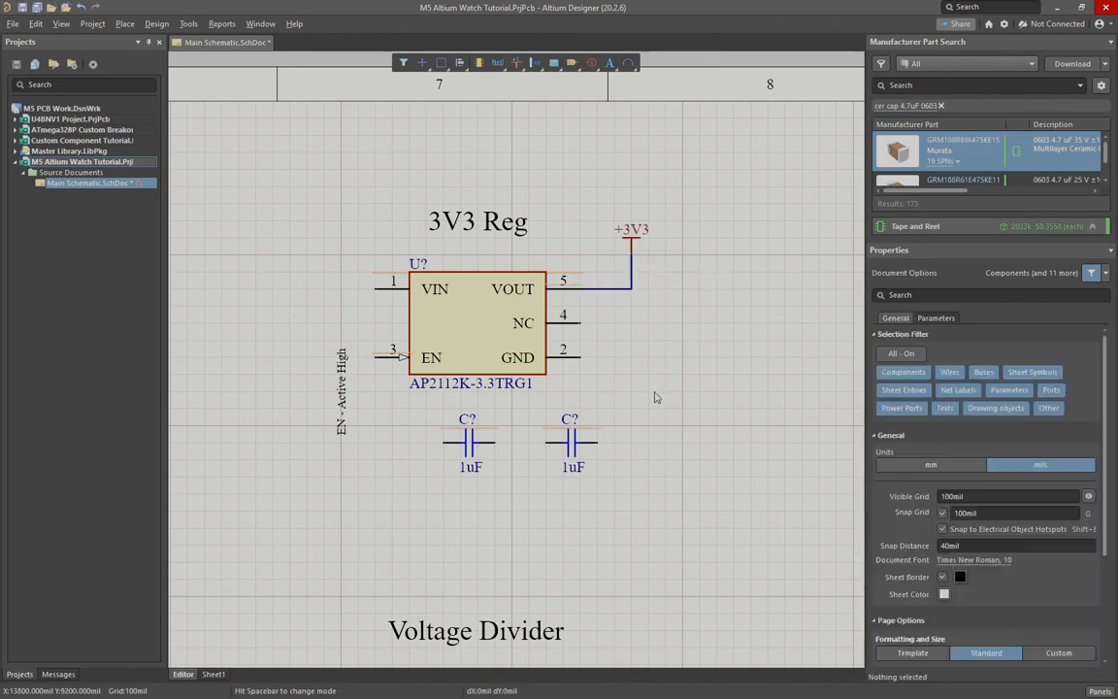
Step: Rename the power port on the VOUT wire as 3V3
{"action": "left_click", "coordinate": [631, 235]}
{"action": "left_click", "coordinate": [924, 403]}
{"action": "key", "text": "BackSpace"}
{"action": "key", "text": "Return"}
{"action": "left_click", "coordinate": [651, 334]}
Step: Copy the regulator's 3V3 power port and place the copy directly above the 10K resistor beside the MCU's RESET pin
{"action": "scroll", "coordinate": [651, 335], "scroll_direction": "down", "scroll_amount": 3, "text": "ctrl"}
{"action": "right_click_drag", "start_coordinate": [511, 465], "coordinate": [623, 367]}
{"action": "right_click_drag", "start_coordinate": [372, 491], "coordinate": [395, 518]}
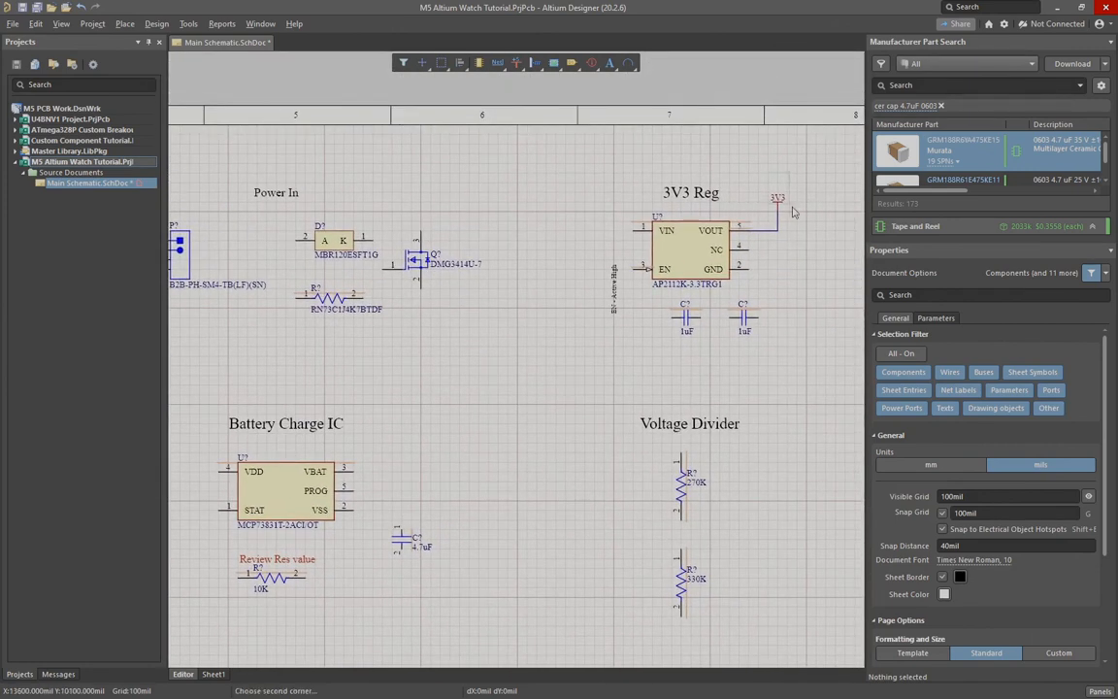
{"action": "left_click", "coordinate": [781, 201]}
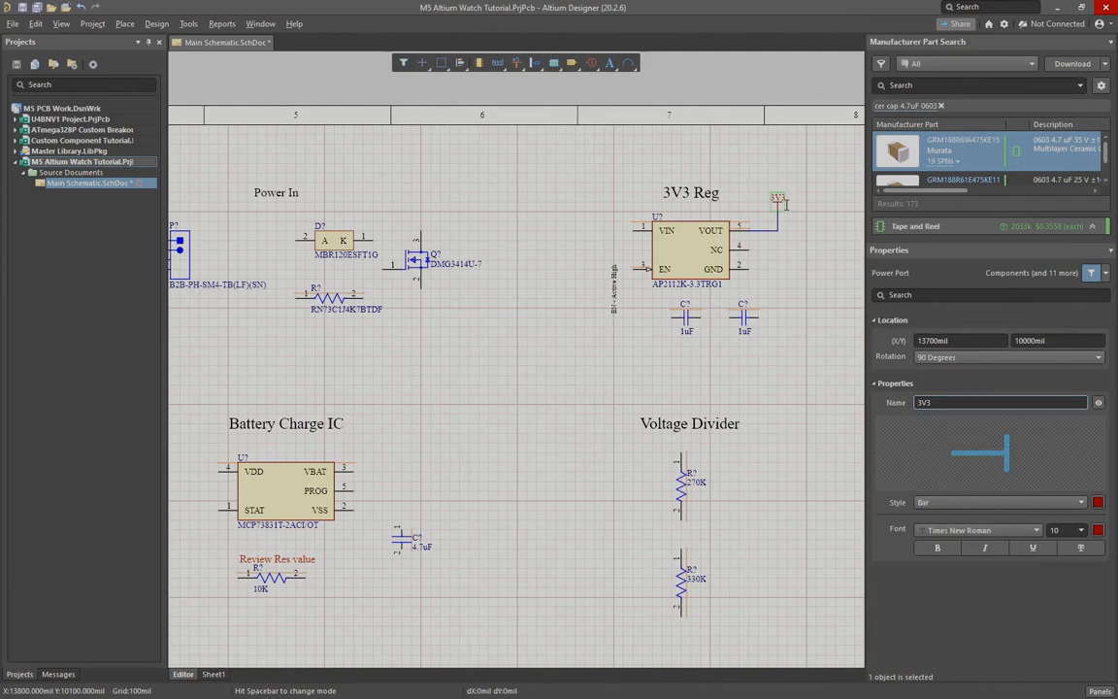
{"action": "right_click_drag", "start_coordinate": [461, 408], "coordinate": [664, 332]}
{"action": "right_click_drag", "start_coordinate": [366, 319], "coordinate": [579, 319]}
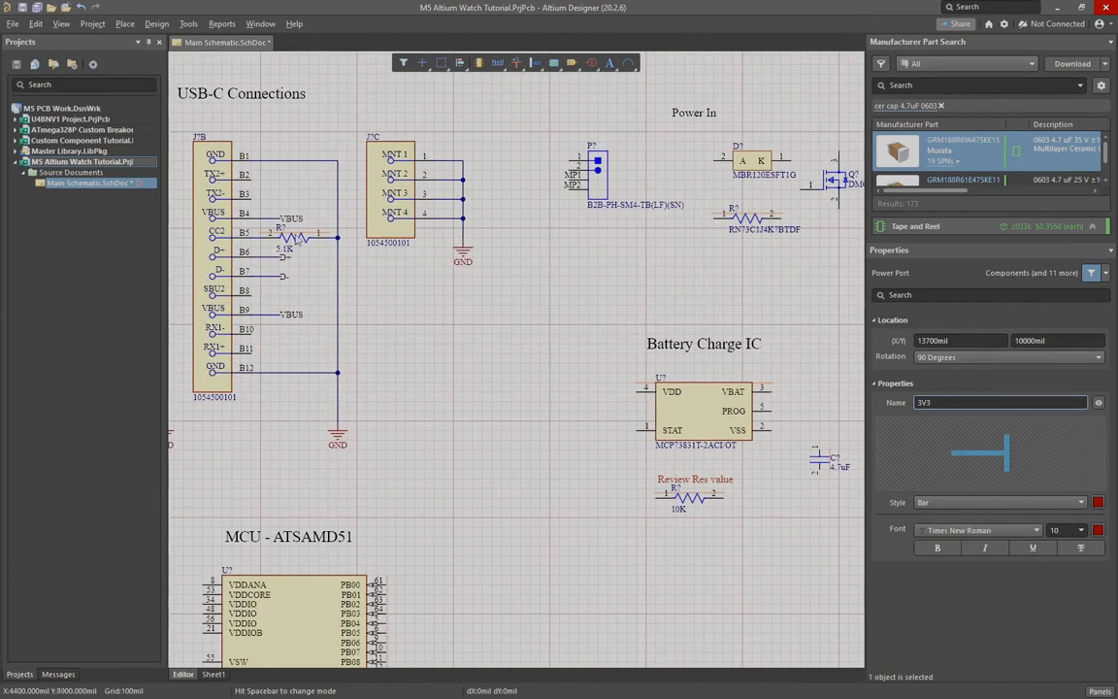
{"action": "right_click_drag", "start_coordinate": [429, 436], "coordinate": [645, 192]}
{"action": "scroll", "coordinate": [376, 452], "scroll_direction": "up", "scroll_amount": 2, "text": "ctrl"}
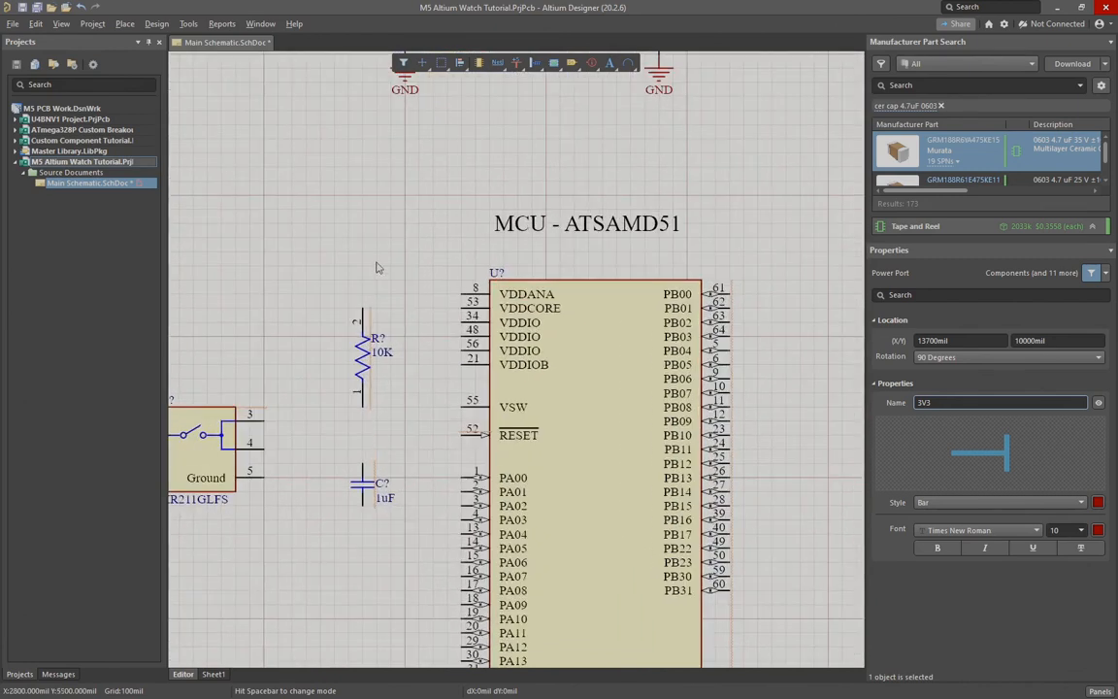
{"action": "left_click", "coordinate": [367, 295]}
{"action": "right_click", "coordinate": [364, 210]}
{"action": "right_click", "coordinate": [364, 211]}
{"action": "right_click_drag", "start_coordinate": [305, 319], "coordinate": [343, 308]}
Step: Wire the 10K resistor's pin 2 to the 3V3 port above it and its pin 1 to the MCU's RESET pin
{"action": "key", "text": "ctrl+w"}
{"action": "left_click", "coordinate": [397, 277]}
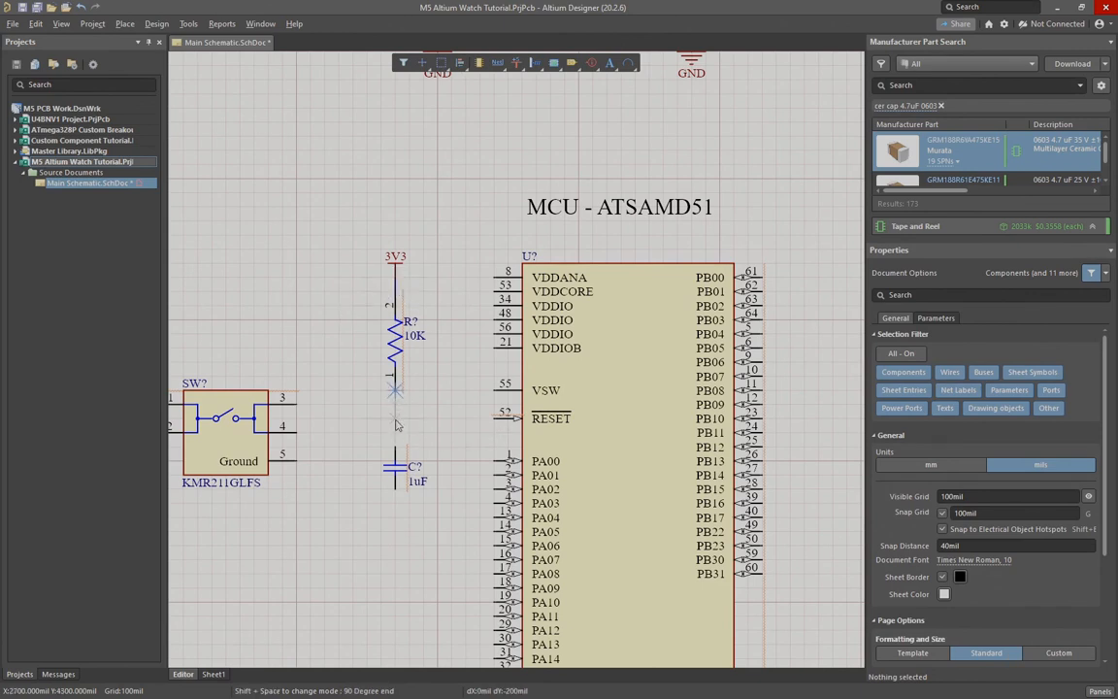
{"action": "left_click", "coordinate": [511, 418]}
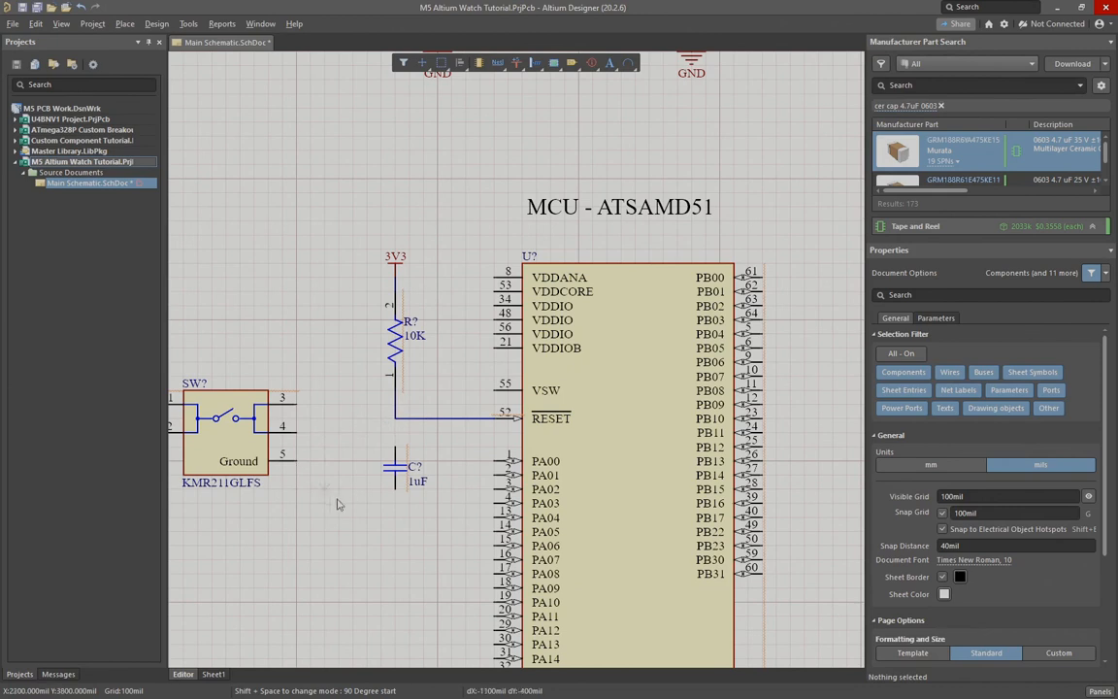
{"action": "left_click", "coordinate": [419, 419]}
{"action": "right_click_drag", "start_coordinate": [420, 453], "coordinate": [429, 445]}
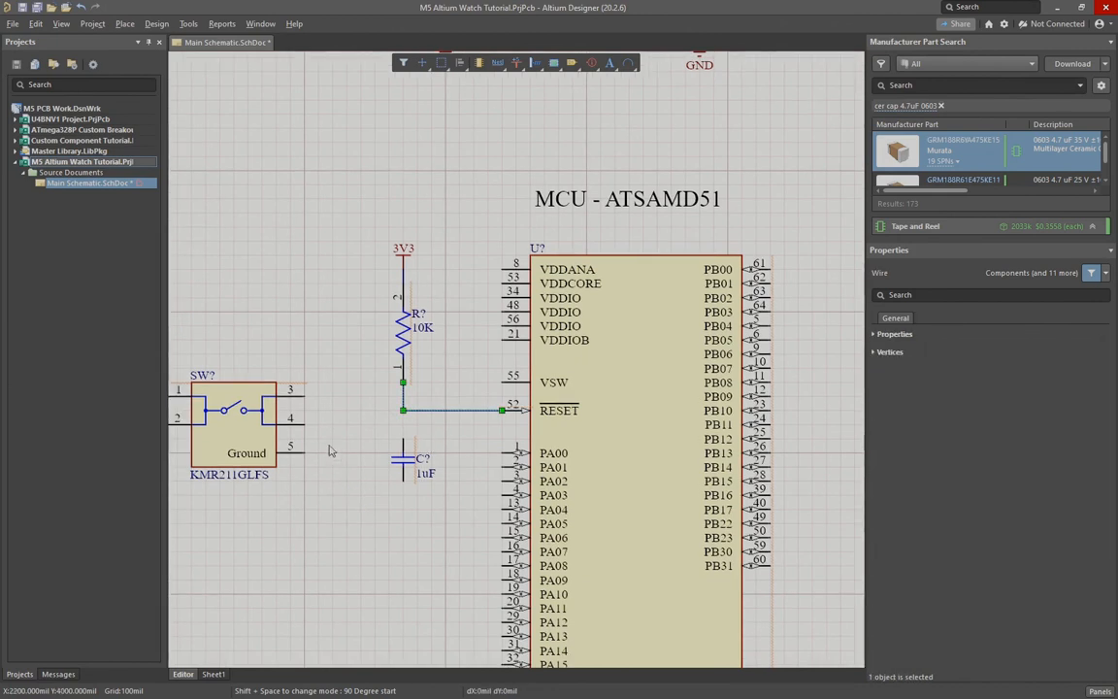
Step: Move the KMR211GLFS switch down about 100 mil so its pin 3 lines up with the RESET wire
{"action": "right_click_drag", "start_coordinate": [330, 450], "coordinate": [421, 442]}
{"action": "left_click_drag", "start_coordinate": [324, 433], "coordinate": [251, 430]}
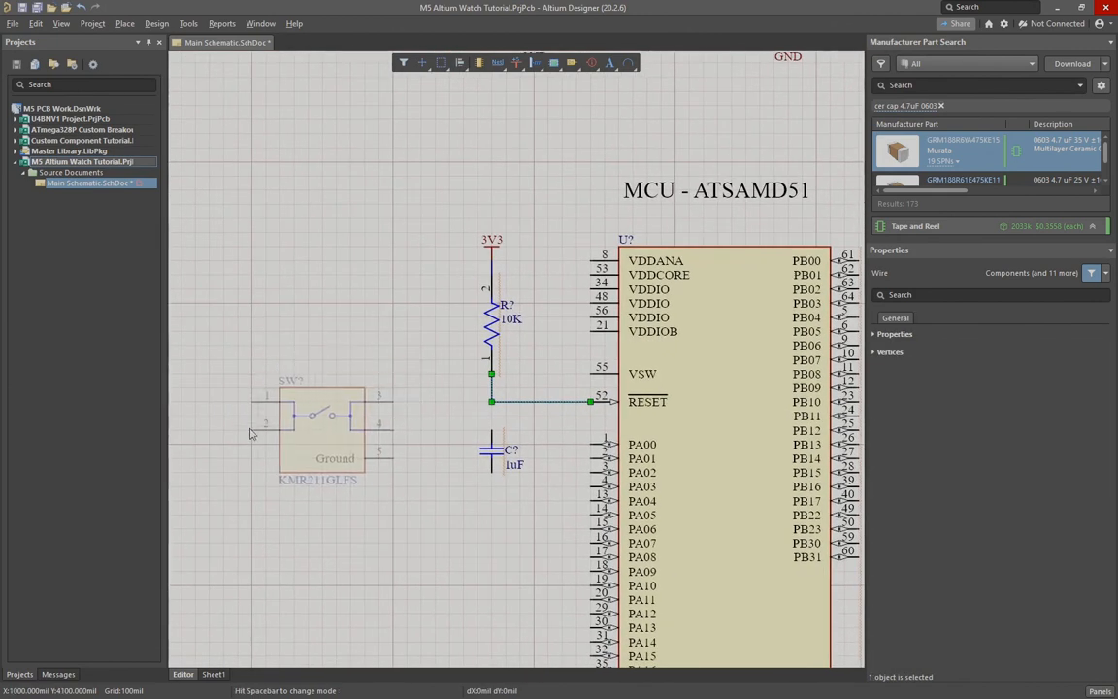
{"action": "left_click_drag", "start_coordinate": [365, 493], "coordinate": [364, 493]}
Step: Wire pins 3 and 4 of the KMR211GLFS switch to the RESET net
{"action": "left_click", "coordinate": [379, 389]}
{"action": "key", "text": "ctrl+w"}
{"action": "left_click", "coordinate": [492, 402]}
{"action": "scroll", "coordinate": [380, 427], "scroll_direction": "up", "scroll_amount": 2, "text": "ctrl"}
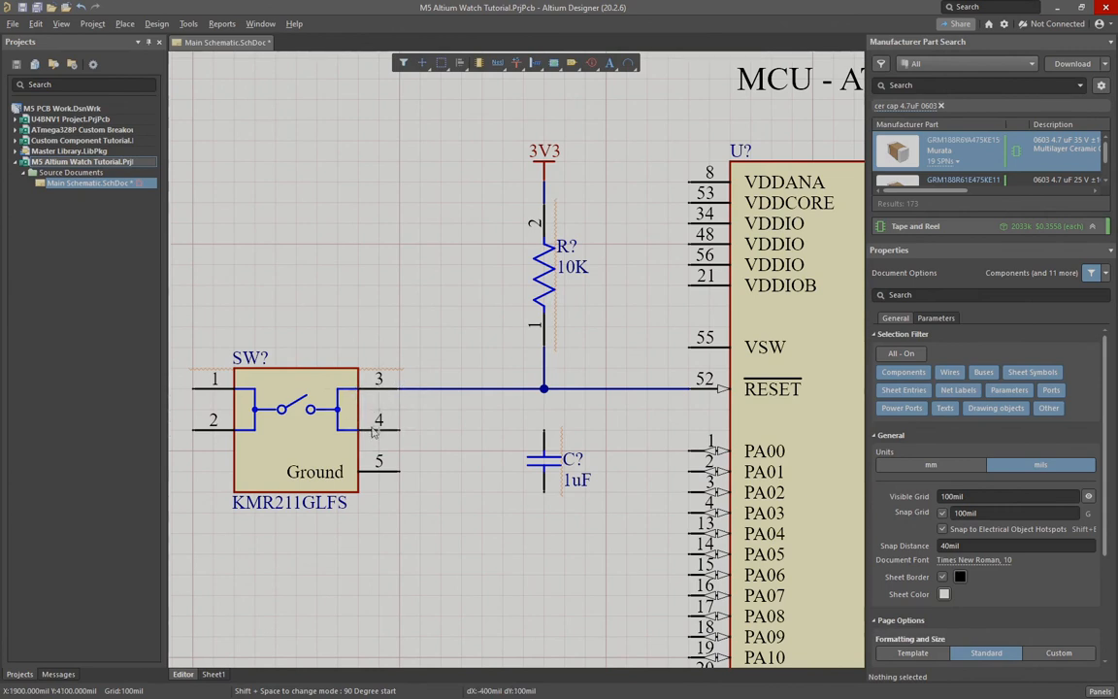
{"action": "left_click", "coordinate": [400, 430]}
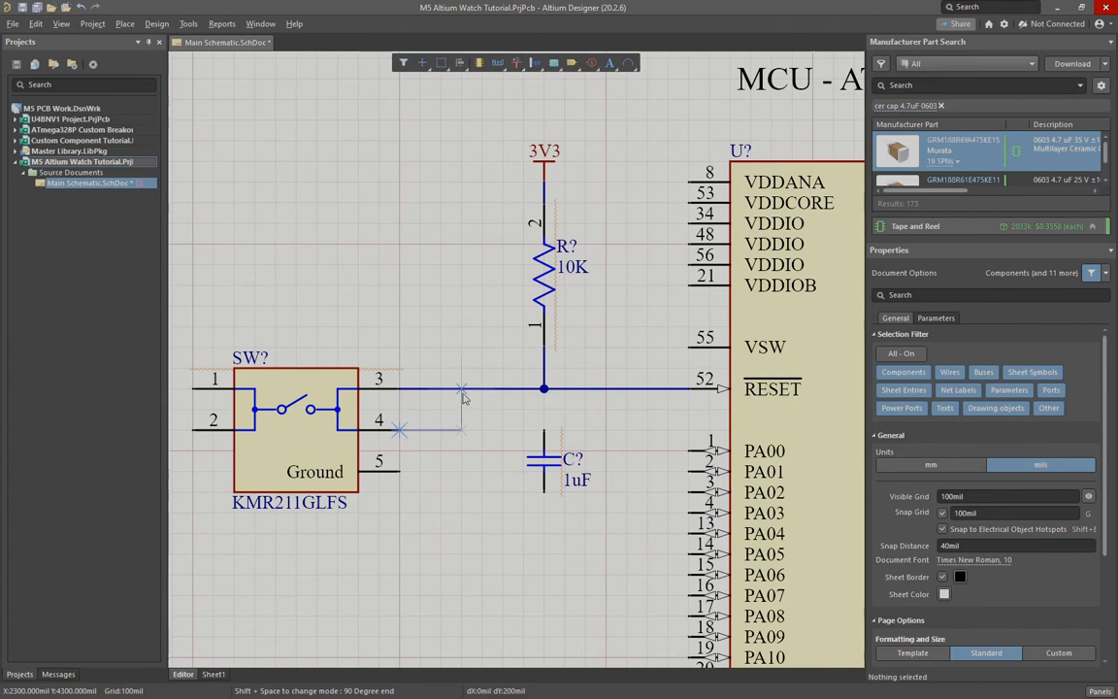
{"action": "left_click", "coordinate": [463, 389]}
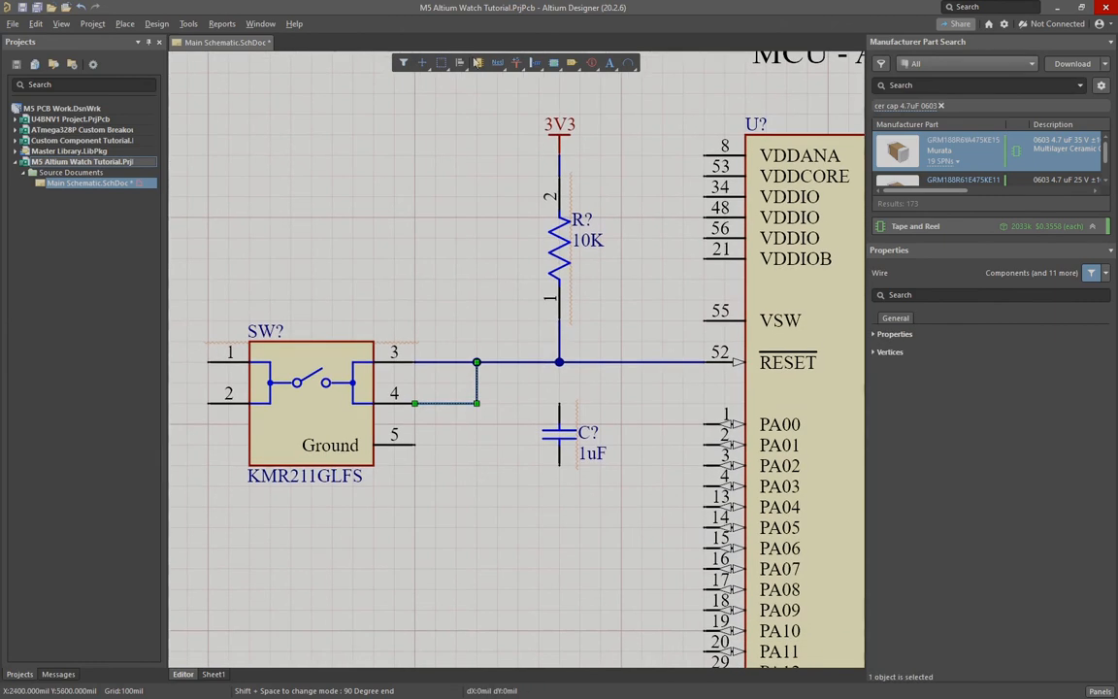
Step: Place a GND power port below the KMR211GLFS switch, at about X 1500 mil, Y 3200 mil
{"action": "right_click", "coordinate": [497, 64]}
{"action": "left_click", "coordinate": [539, 80]}
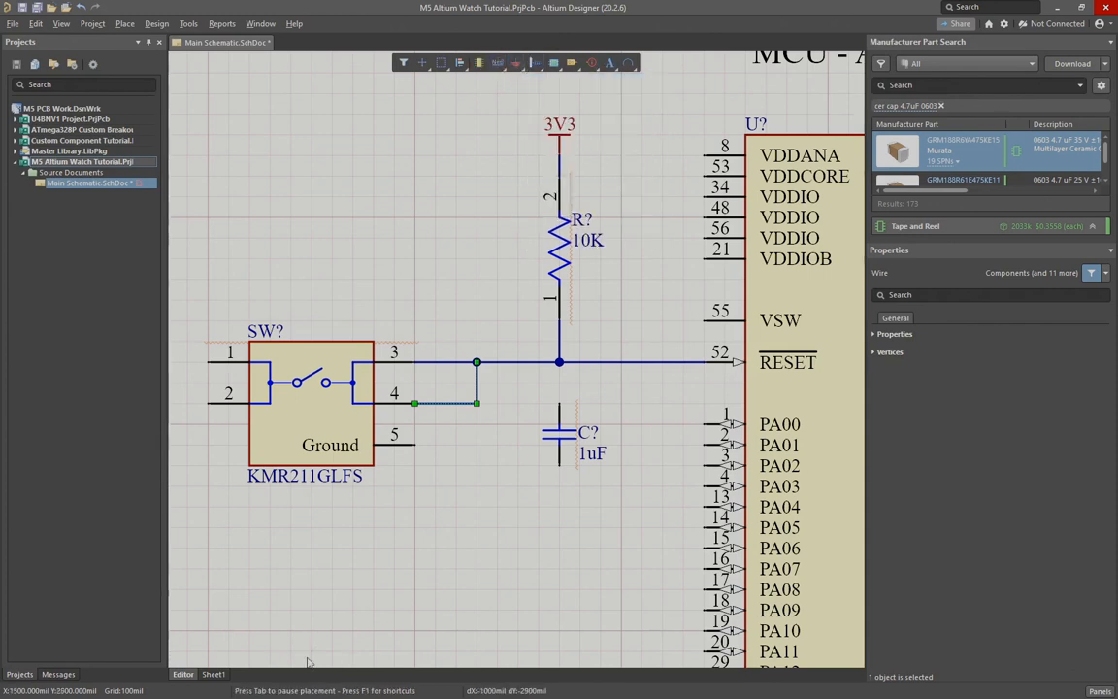
{"action": "left_click", "coordinate": [320, 588]}
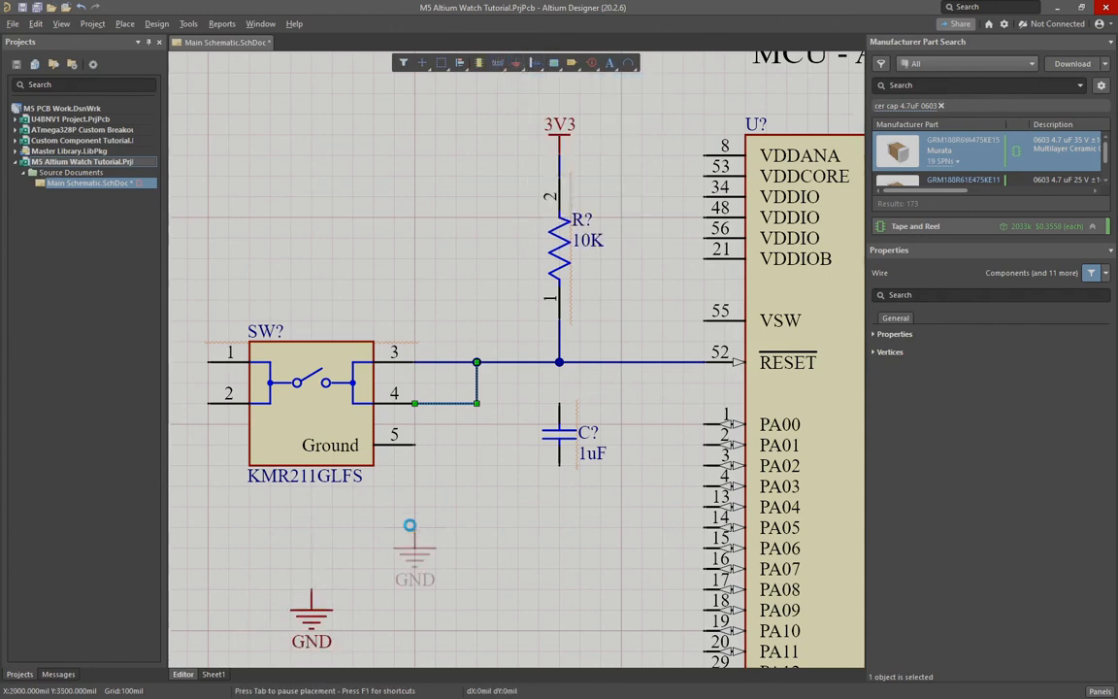
{"action": "right_click", "coordinate": [412, 538]}
{"action": "right_click_drag", "start_coordinate": [442, 594], "coordinate": [472, 568]}
Step: Wire pins 1, 2 and 5 of the KMR211GLFS switch together around its underside and connect them to the GND port
{"action": "key", "text": "ctrl+w"}
{"action": "left_click", "coordinate": [244, 381]}
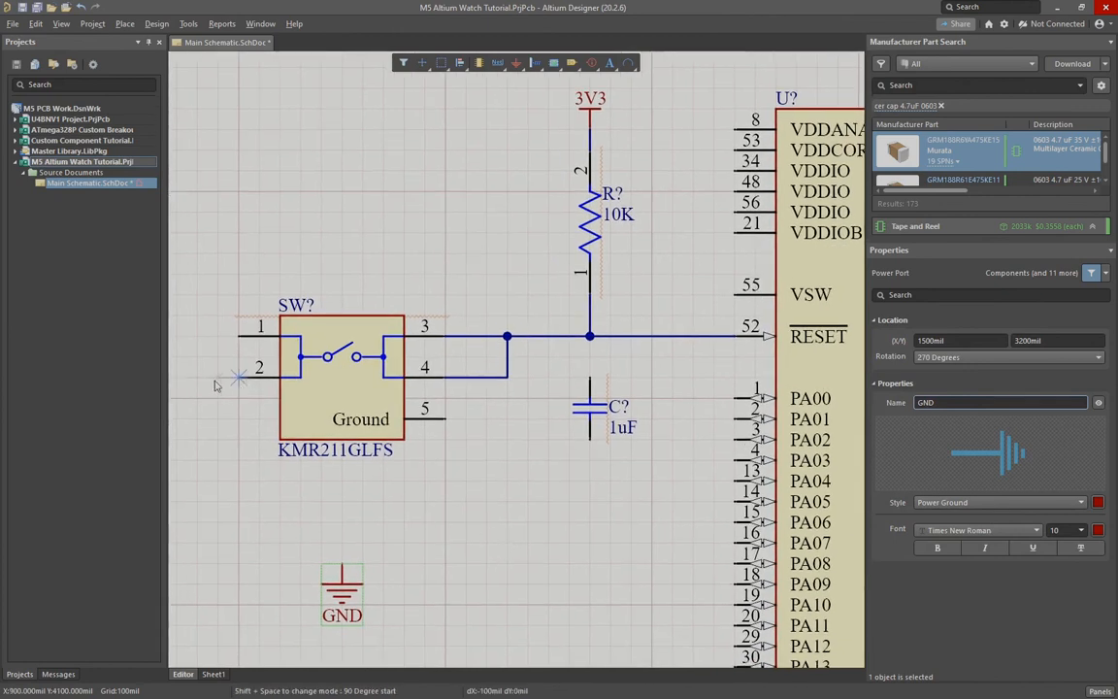
{"action": "key", "text": "space"}
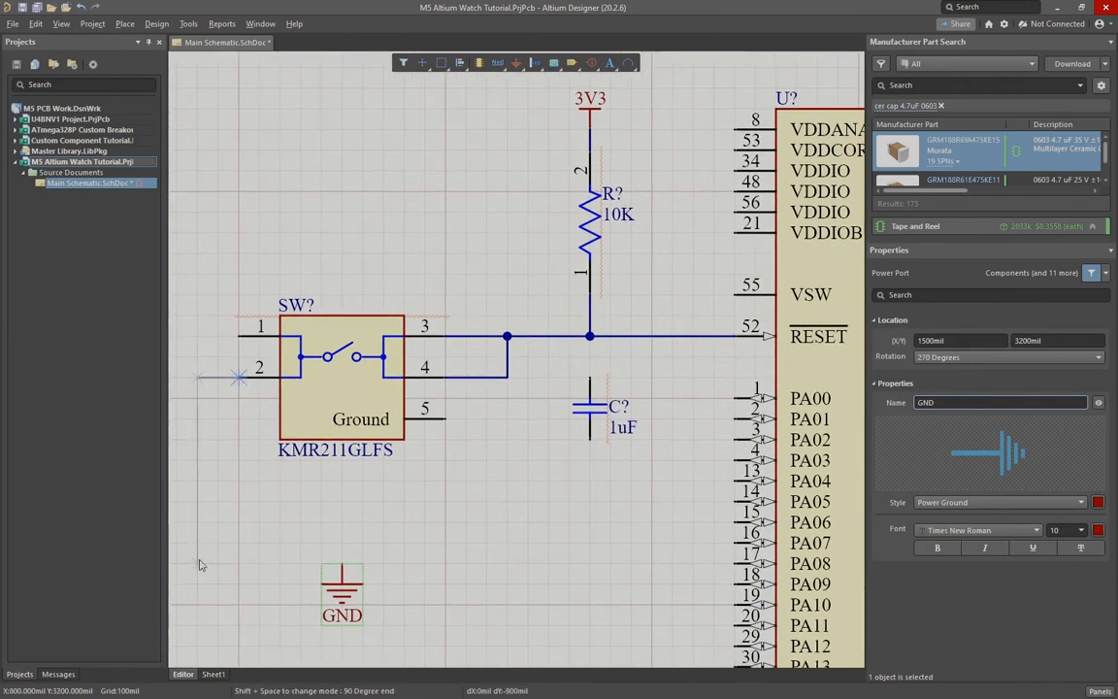
{"action": "left_click", "coordinate": [197, 542]}
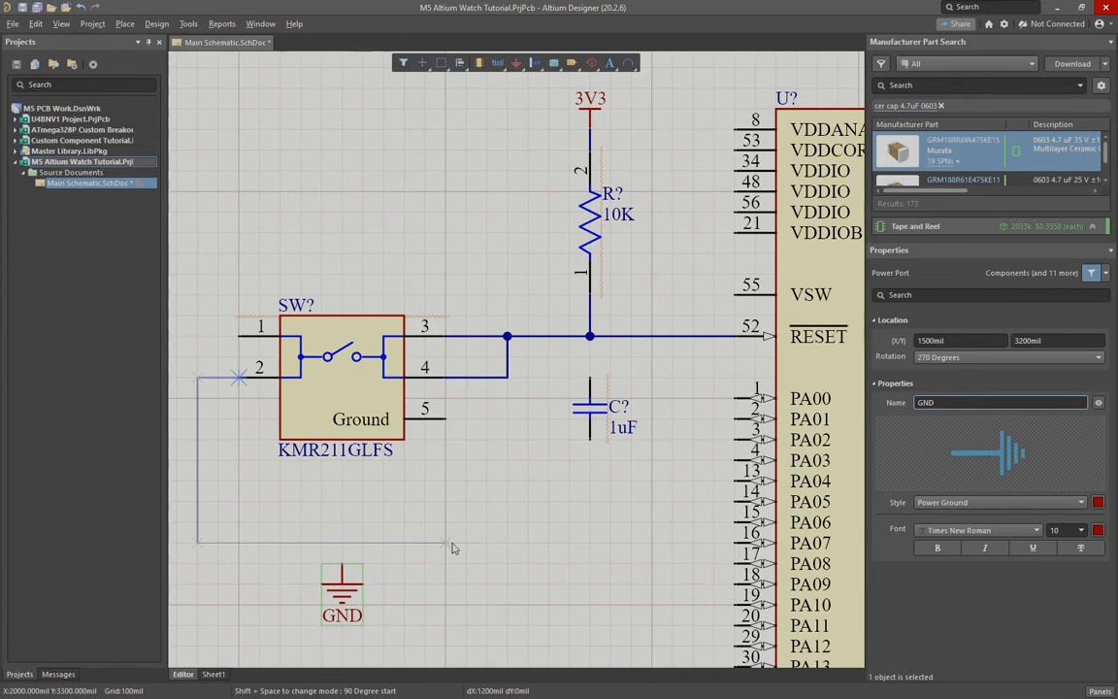
{"action": "left_click", "coordinate": [445, 418]}
{"action": "left_click", "coordinate": [341, 566]}
{"action": "left_click", "coordinate": [341, 542]}
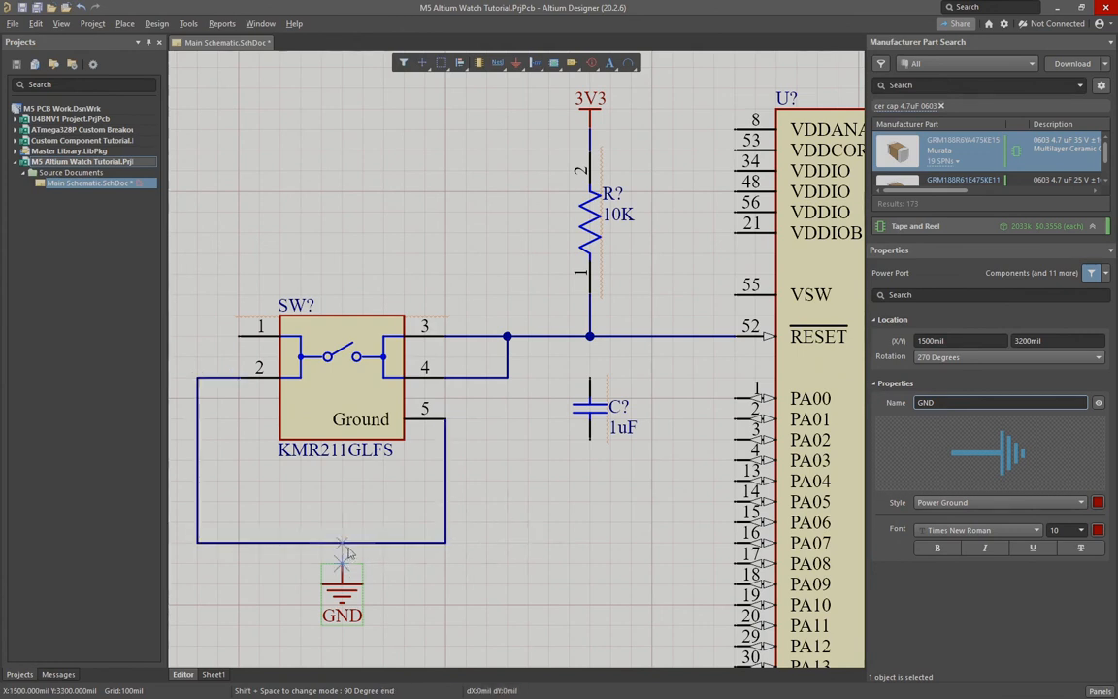
{"action": "left_click", "coordinate": [197, 377]}
{"action": "key", "text": "space"}
{"action": "left_click", "coordinate": [239, 336]}
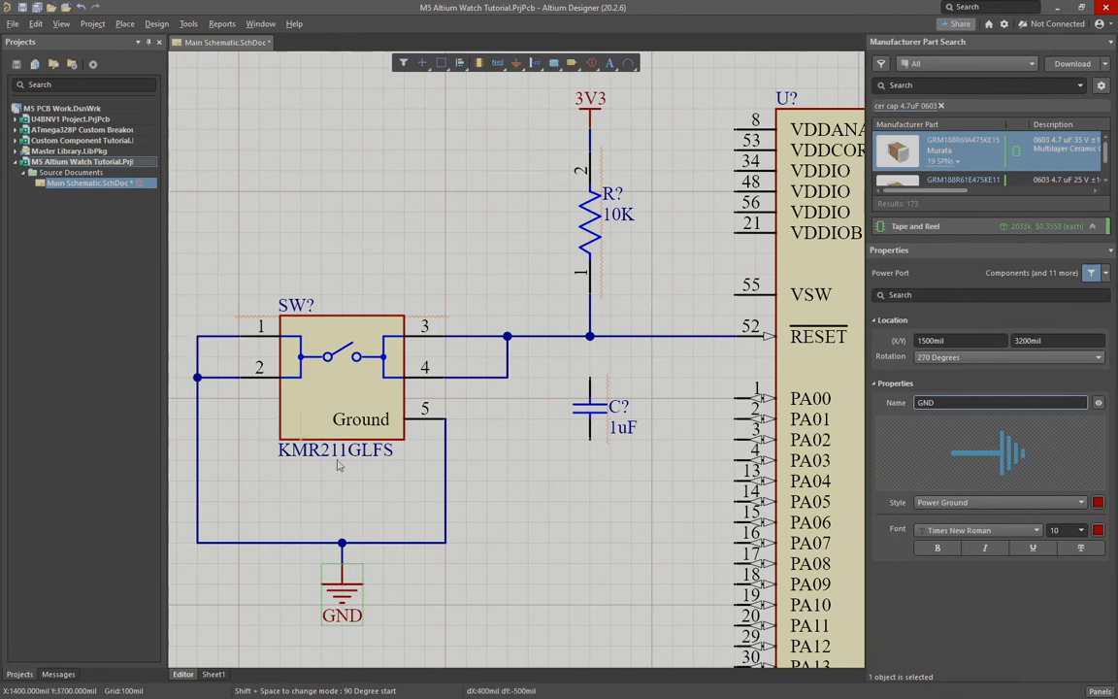
{"action": "right_click", "coordinate": [536, 483]}
Step: Shift the switch's vertical wire segments: pin 5's 100 mil right, the pin 3–4 link 200 mil left, and the pin 1–2 side 100 mil right
{"action": "left_click_drag", "start_coordinate": [449, 480], "coordinate": [472, 479]}
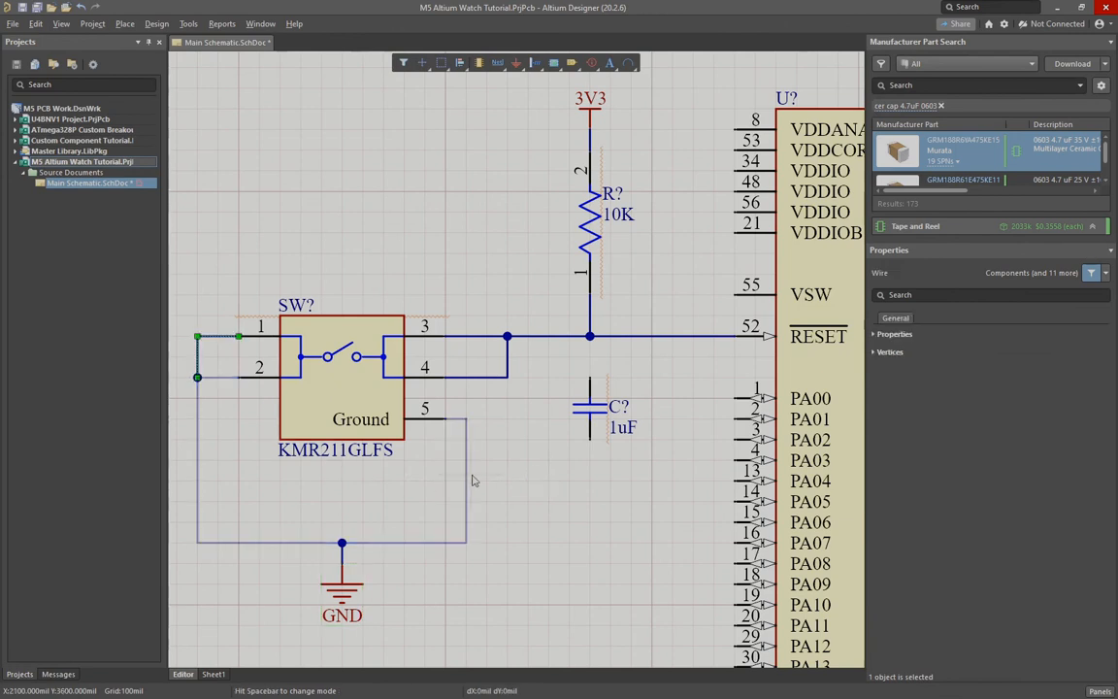
{"action": "left_click", "coordinate": [540, 492]}
{"action": "scroll", "coordinate": [518, 489], "scroll_direction": "down", "scroll_amount": 2, "text": "ctrl"}
{"action": "right_click_drag", "start_coordinate": [520, 519], "coordinate": [463, 510]}
{"action": "left_click_drag", "start_coordinate": [449, 397], "coordinate": [423, 402]}
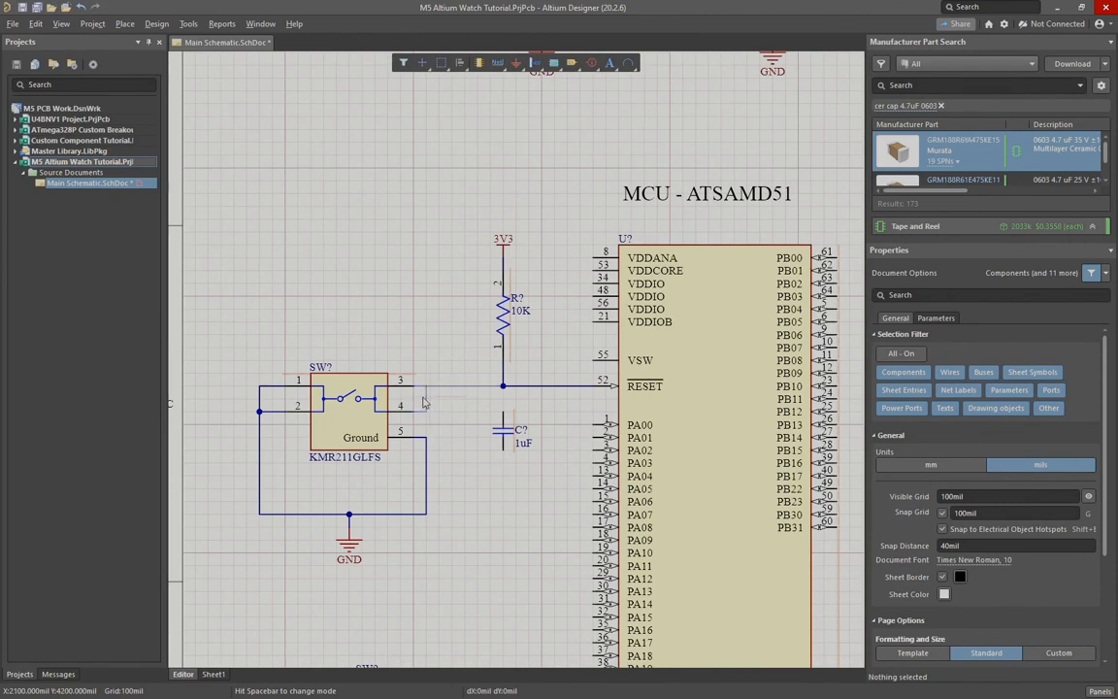
{"action": "left_click", "coordinate": [462, 428]}
{"action": "mouse_move", "coordinate": [269, 438]}
{"action": "left_mouse_down"}
{"action": "mouse_move", "coordinate": [288, 438]}
{"action": "mouse_move", "coordinate": [269, 438]}
{"action": "left_mouse_up"}
{"action": "left_click", "coordinate": [496, 515]}
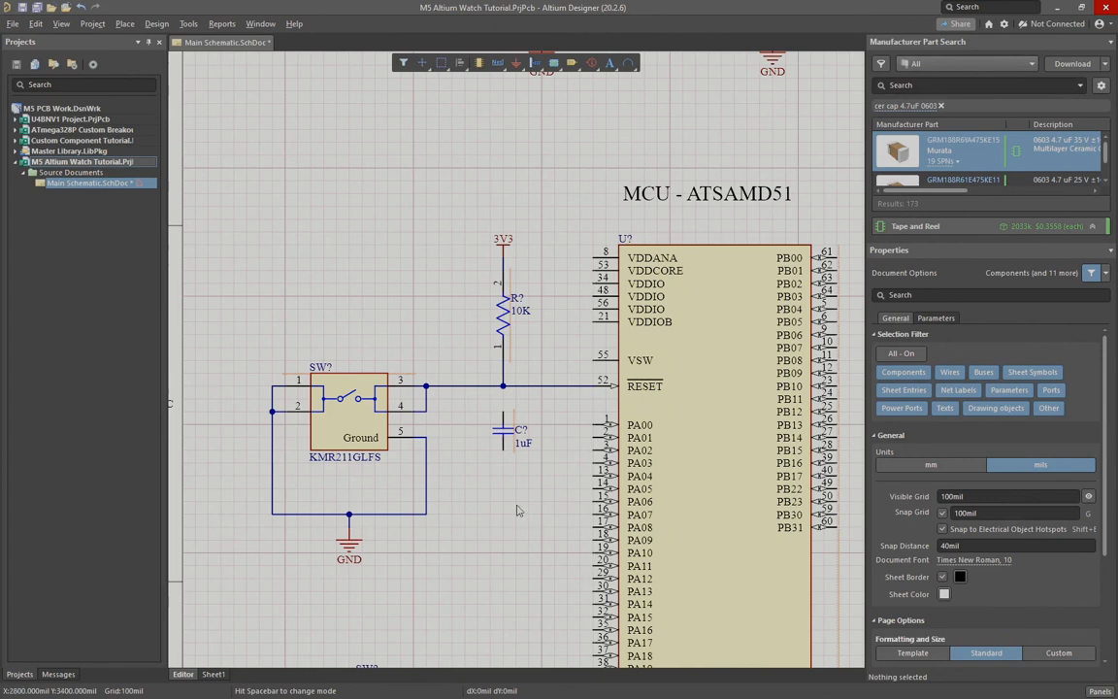
Step: Search the manufacturer parts for "cer cap 0.1uF 0603"
{"action": "scroll", "coordinate": [617, 464], "scroll_direction": "down", "scroll_amount": 4, "text": "ctrl"}
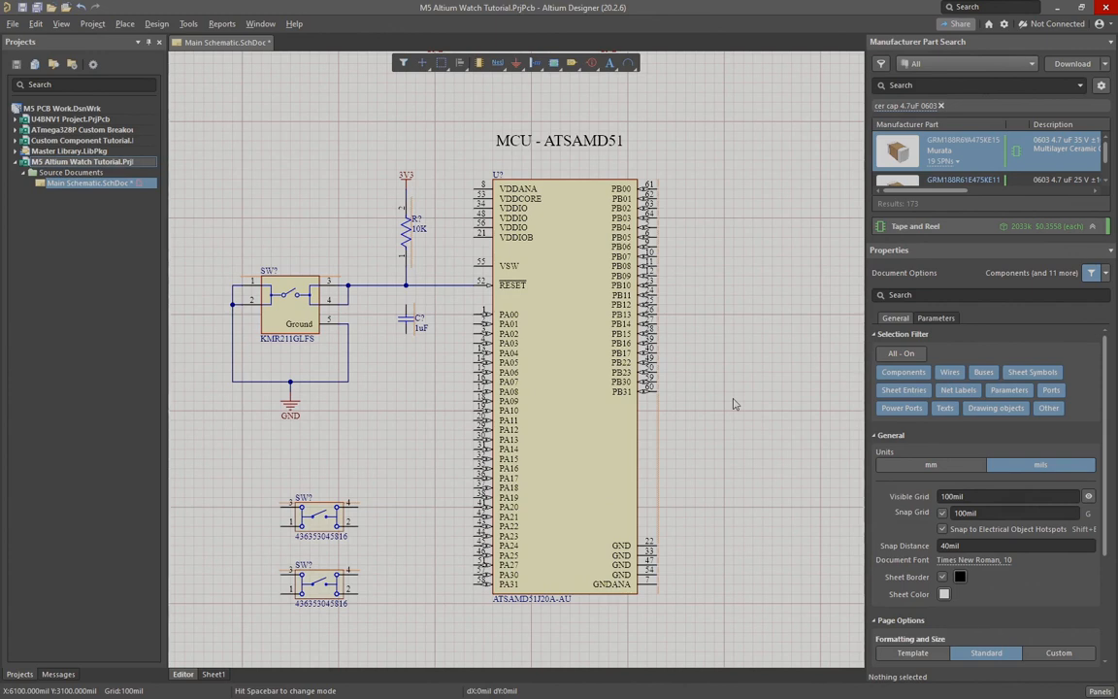
{"action": "right_click_drag", "start_coordinate": [729, 309], "coordinate": [633, 321]}
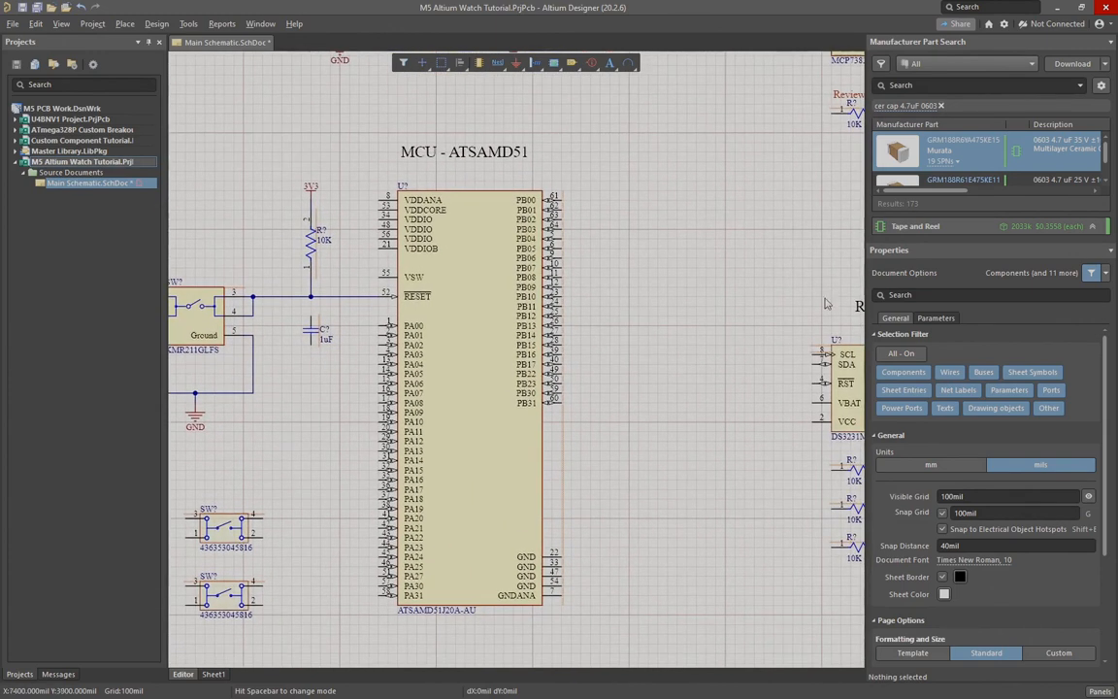
{"action": "left_click", "coordinate": [902, 87]}
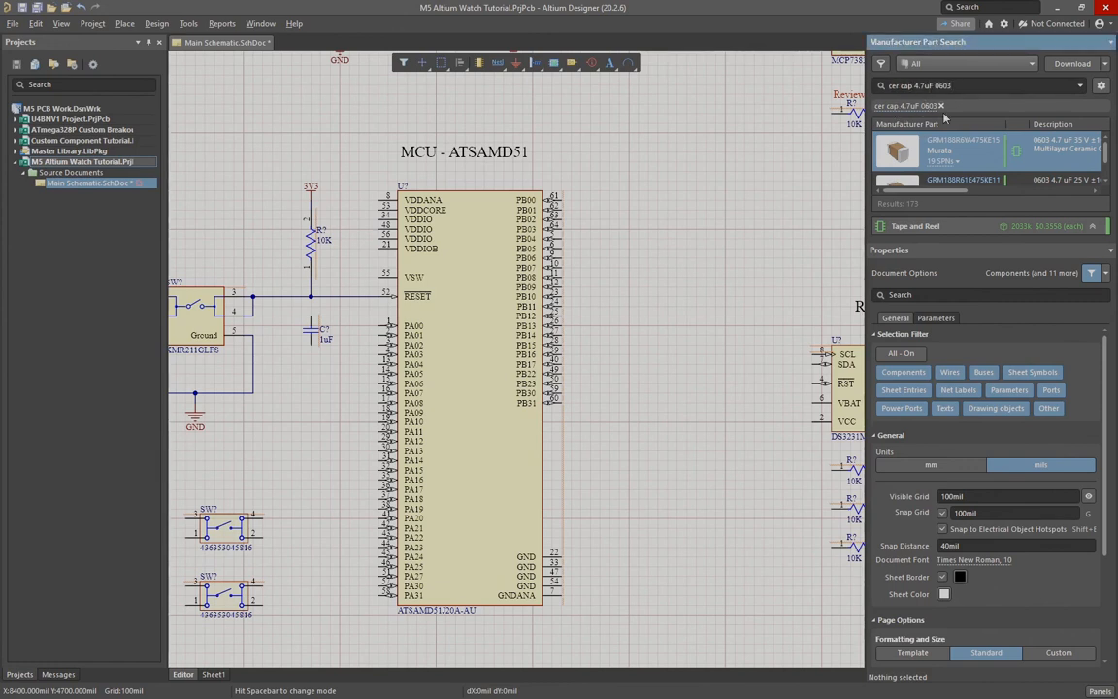
{"action": "key", "text": "BackSpace"}
{"action": "key", "text": "BackSpace"}
{"action": "key", "text": "BackSpace"}
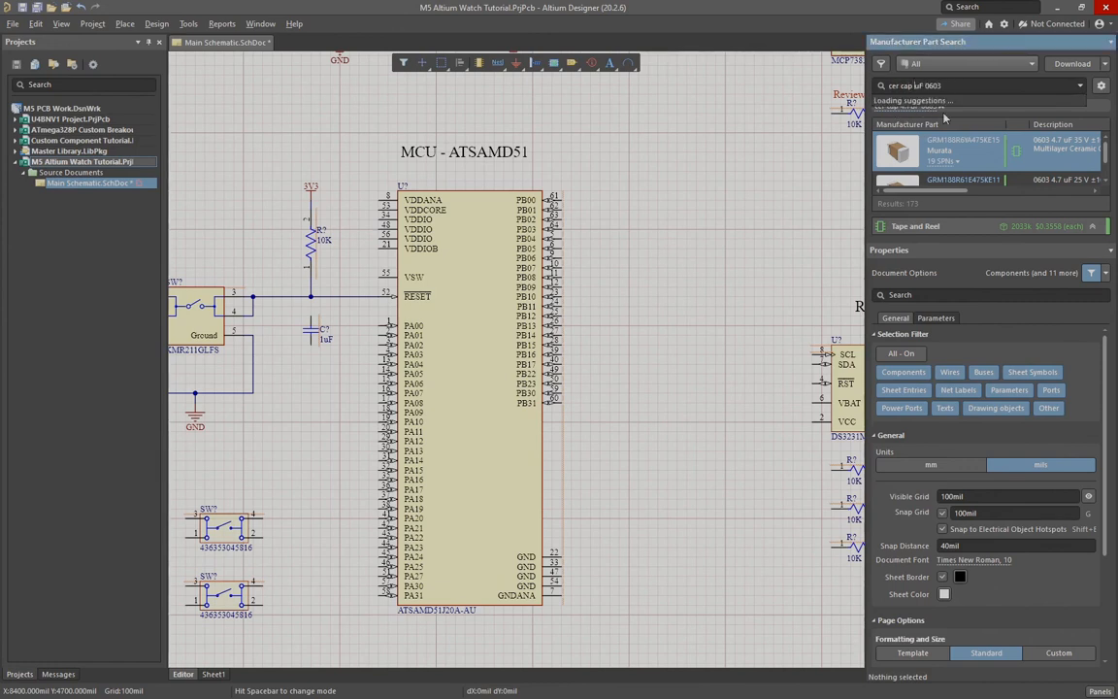
{"action": "type", "text": "0.1"}
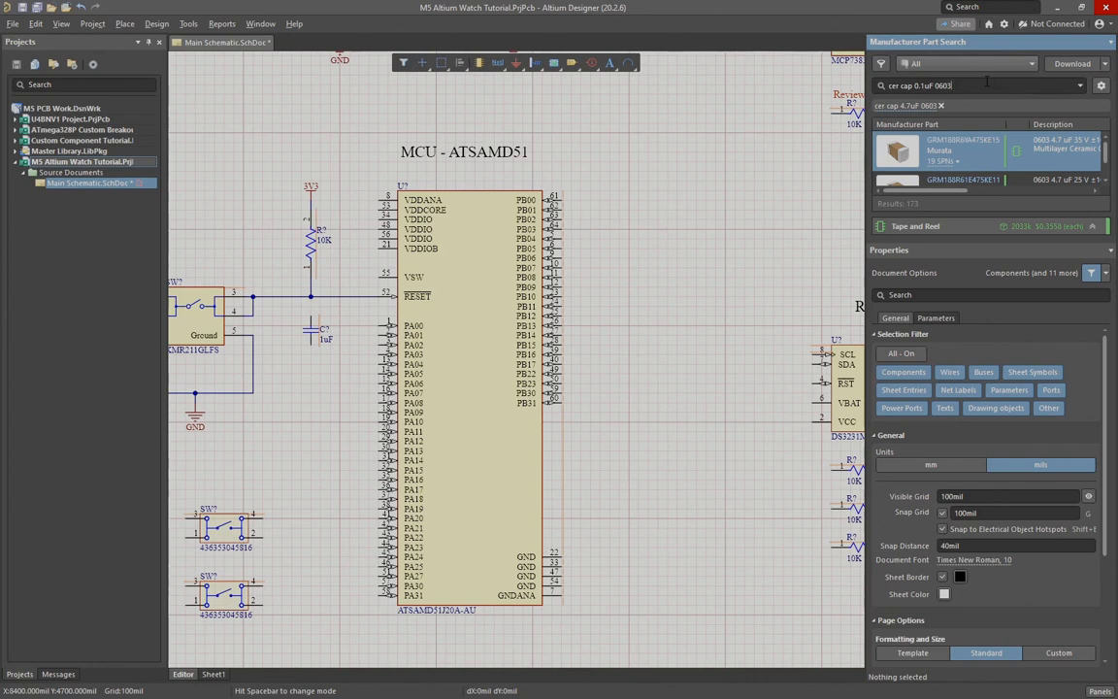
{"action": "key", "text": "Return"}
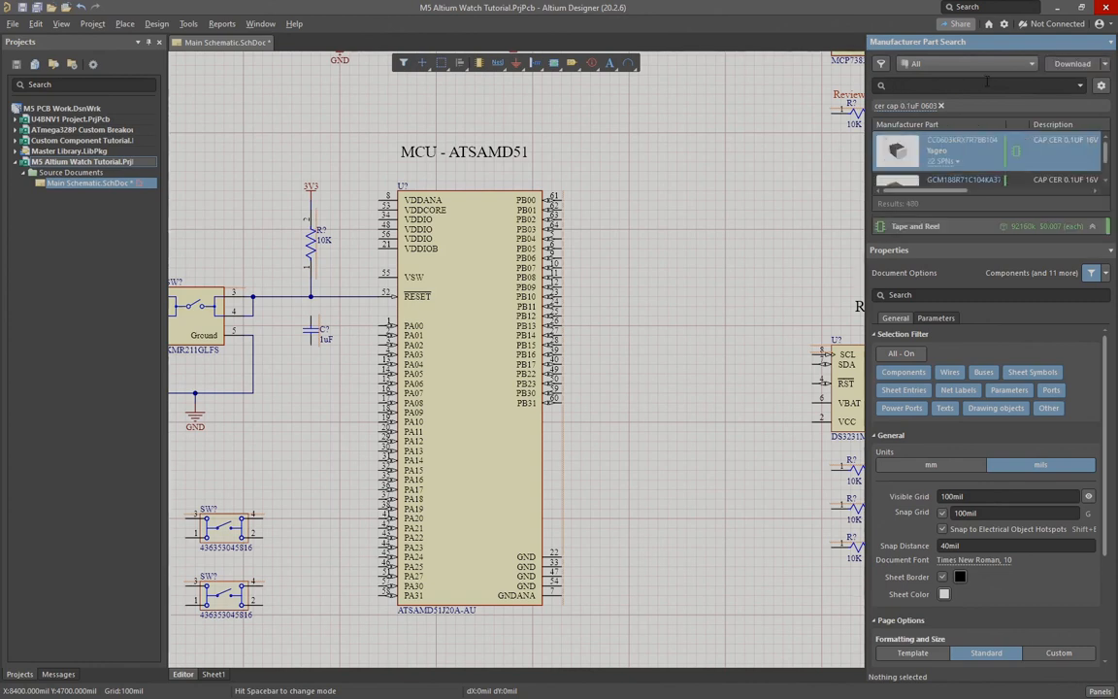
Step: Wire the 1uF capacitor below the 10K resistor between the RESET net and the switch's ground wire
{"action": "right_click_drag", "start_coordinate": [352, 394], "coordinate": [436, 406]}
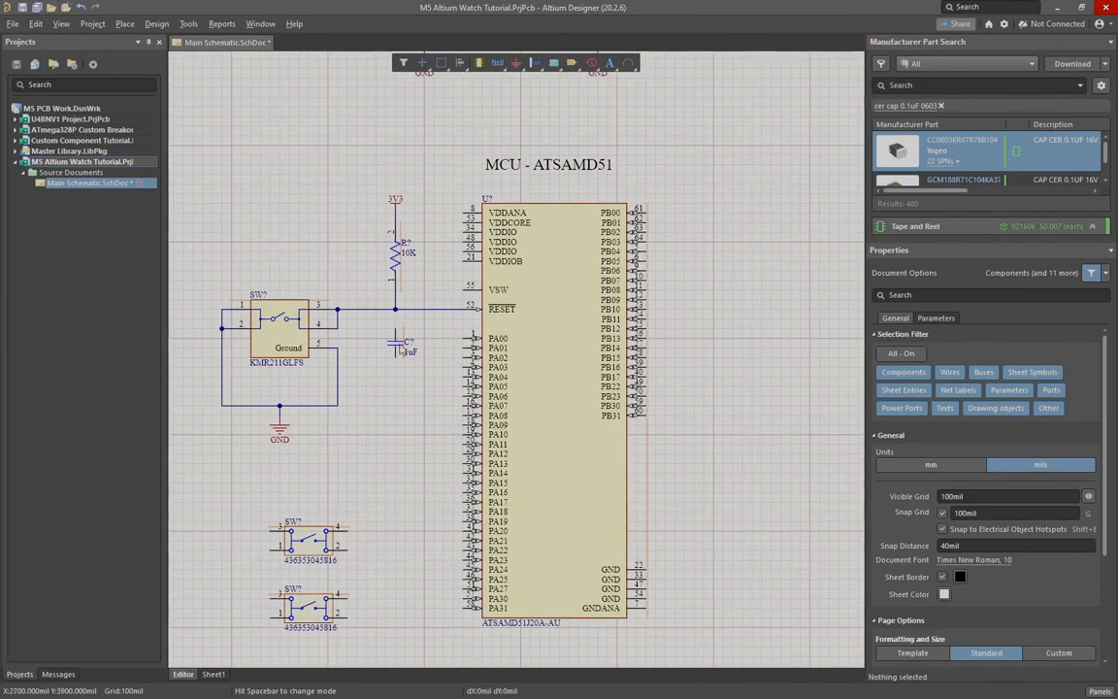
{"action": "scroll", "coordinate": [387, 328], "scroll_direction": "up", "scroll_amount": 4, "text": "ctrl"}
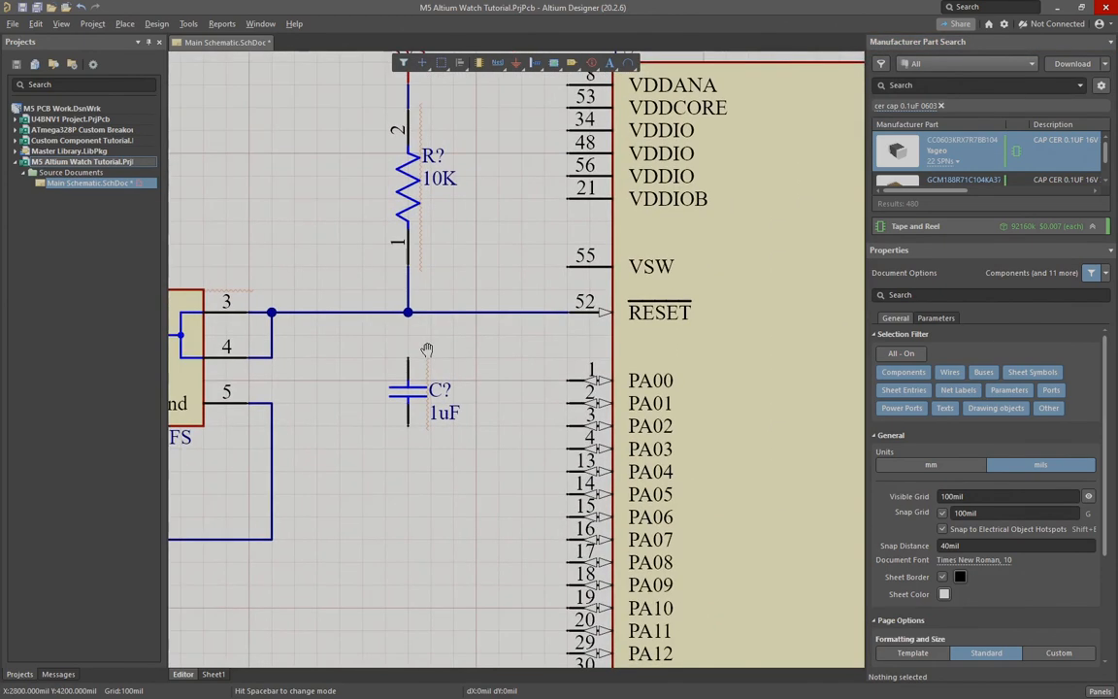
{"action": "key", "text": "ctrl+w"}
{"action": "left_click", "coordinate": [411, 315]}
{"action": "left_click", "coordinate": [412, 361]}
{"action": "right_click", "coordinate": [367, 472]}
{"action": "right_click_drag", "start_coordinate": [409, 518], "coordinate": [500, 425]}
{"action": "left_click", "coordinate": [363, 448]}
{"action": "left_click", "coordinate": [498, 335]}
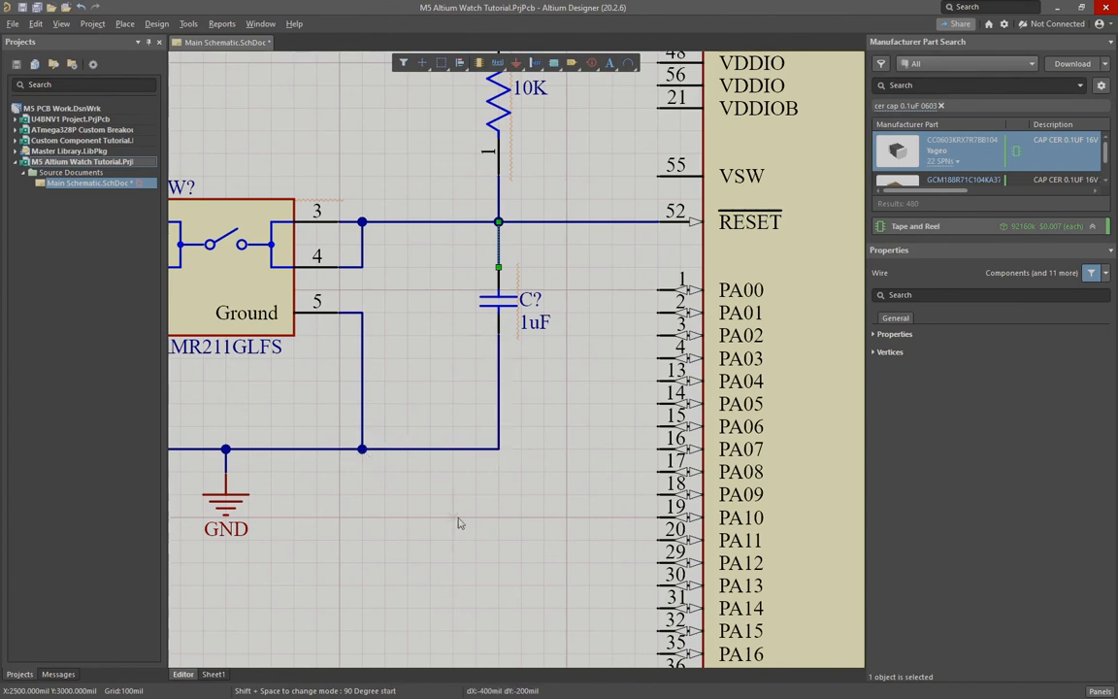
Step: Move the switch's GND port 600 mil right so that it sits under the pin 5 wire junction
{"action": "left_click", "coordinate": [225, 450]}
{"action": "left_click", "coordinate": [226, 503]}
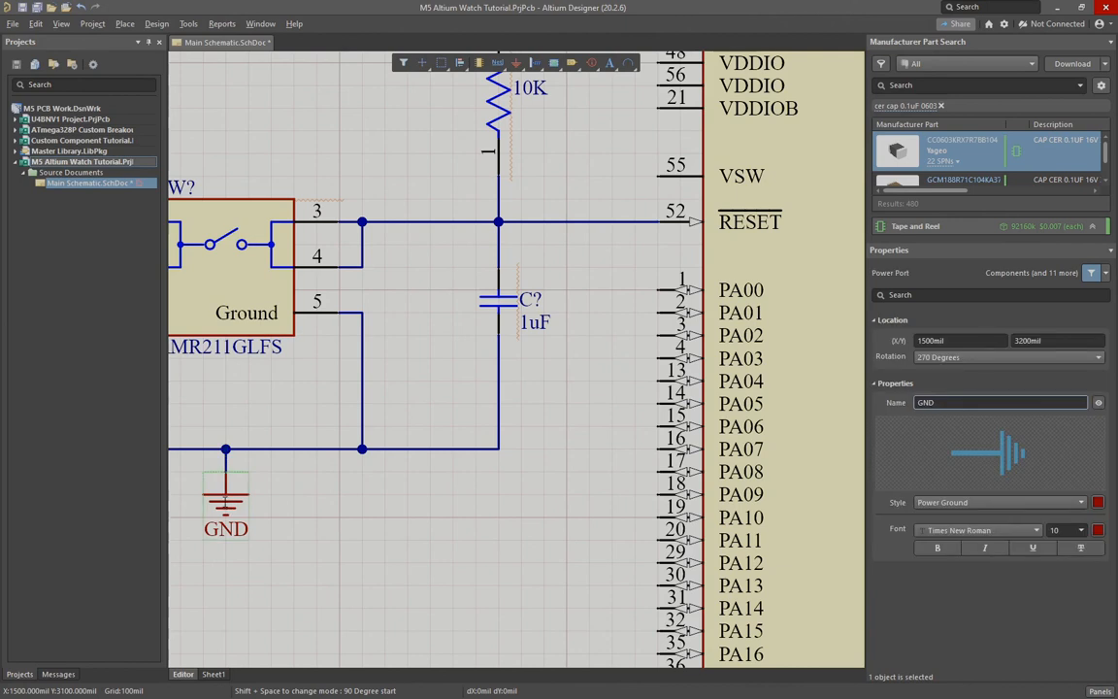
{"action": "left_click", "coordinate": [224, 483]}
{"action": "left_click", "coordinate": [234, 508]}
{"action": "left_click_drag", "start_coordinate": [228, 506], "coordinate": [379, 463]}
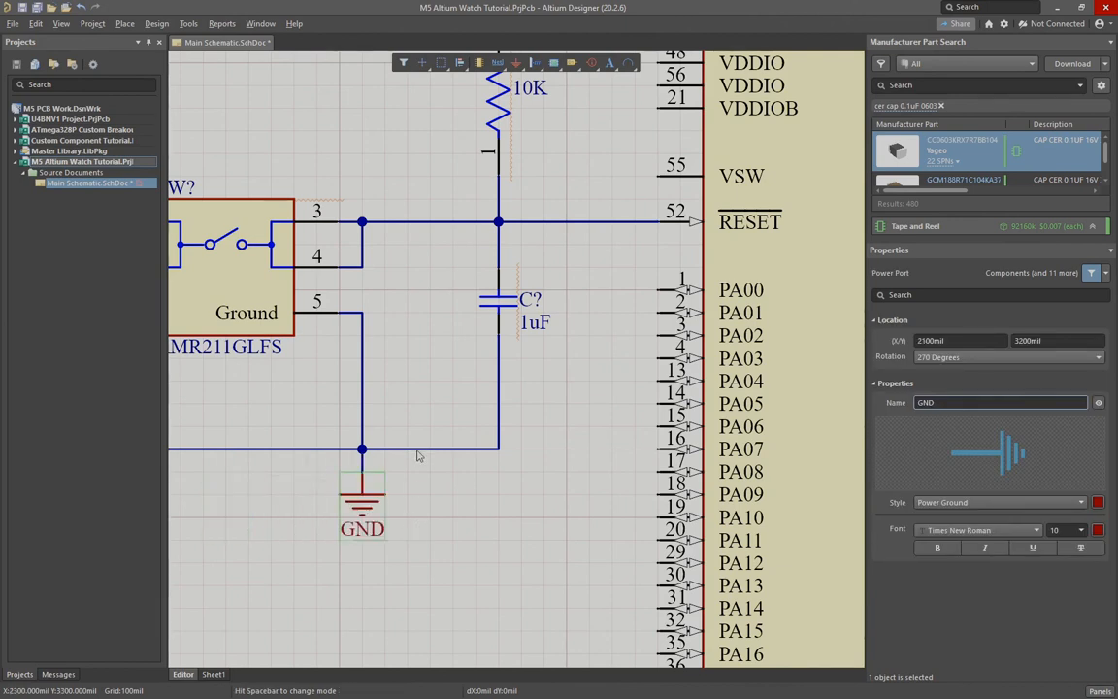
{"action": "scroll", "coordinate": [418, 452], "scroll_direction": "down", "scroll_amount": 3, "text": "ctrl"}
{"action": "scroll", "coordinate": [449, 497], "scroll_direction": "down", "scroll_amount": 1, "text": "ctrl"}
{"action": "right_click_drag", "start_coordinate": [433, 490], "coordinate": [377, 468]}
{"action": "scroll", "coordinate": [378, 468], "scroll_direction": "down", "scroll_amount": 1, "text": "ctrl"}
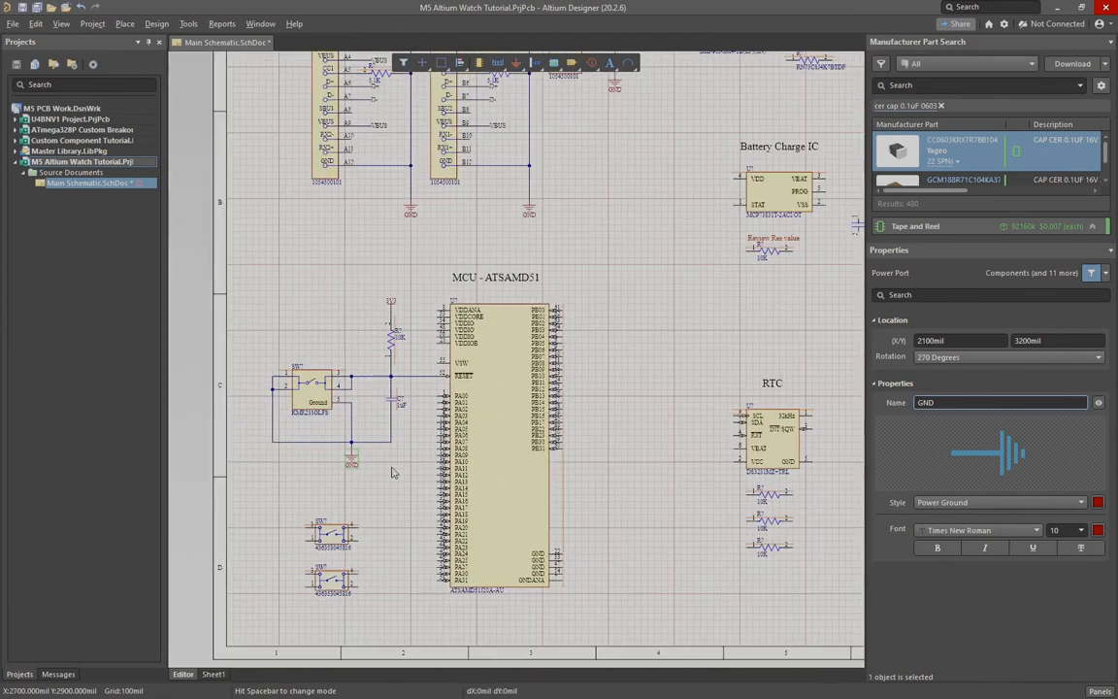
{"action": "right_click_drag", "start_coordinate": [427, 527], "coordinate": [429, 459]}
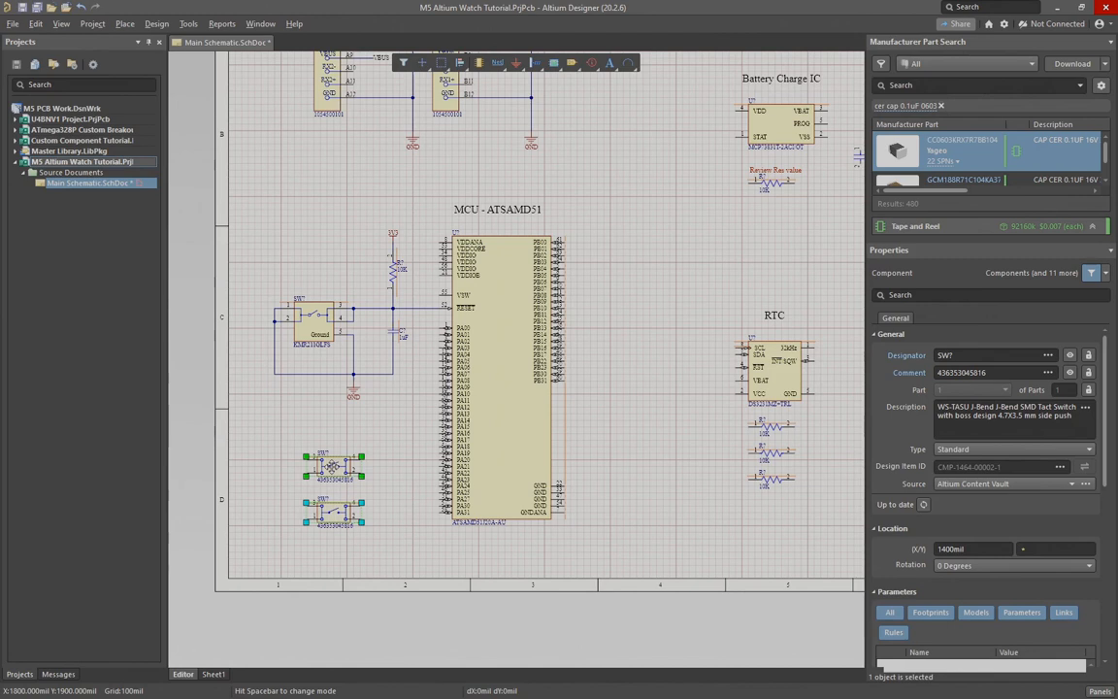
{"action": "left_click_drag", "start_coordinate": [336, 466], "coordinate": [410, 440]}
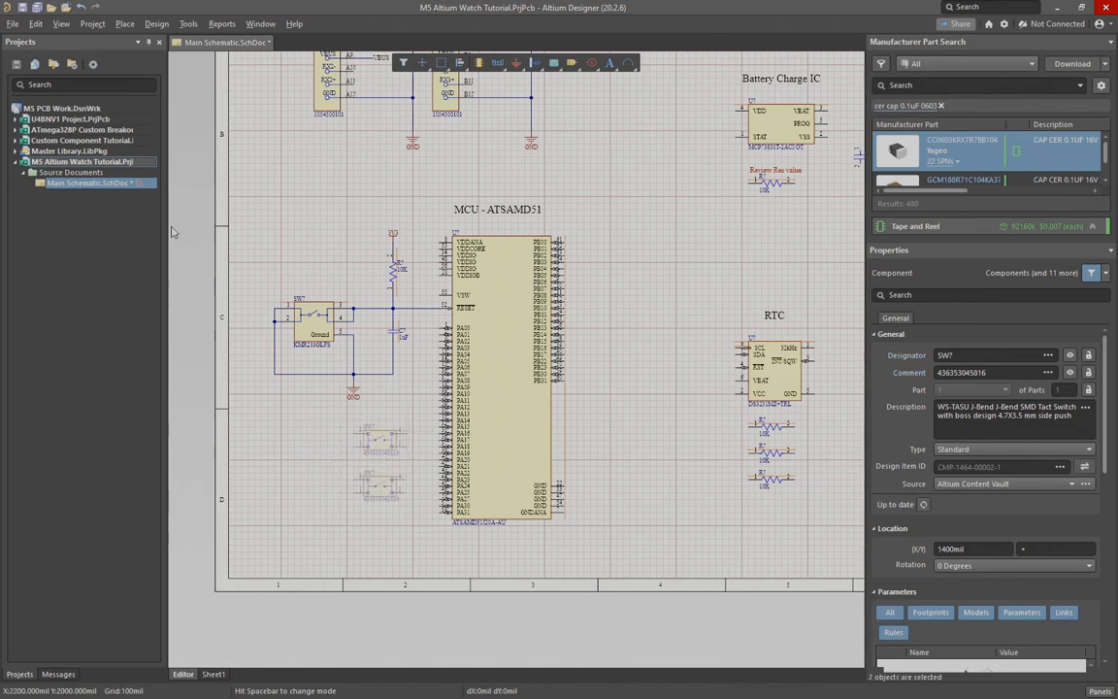
Step: Move the whole MCU group, including its title, reset circuit and tact switches, about 500 mil left and 500 mil down, and save the schematic
{"action": "left_click", "coordinate": [263, 192]}
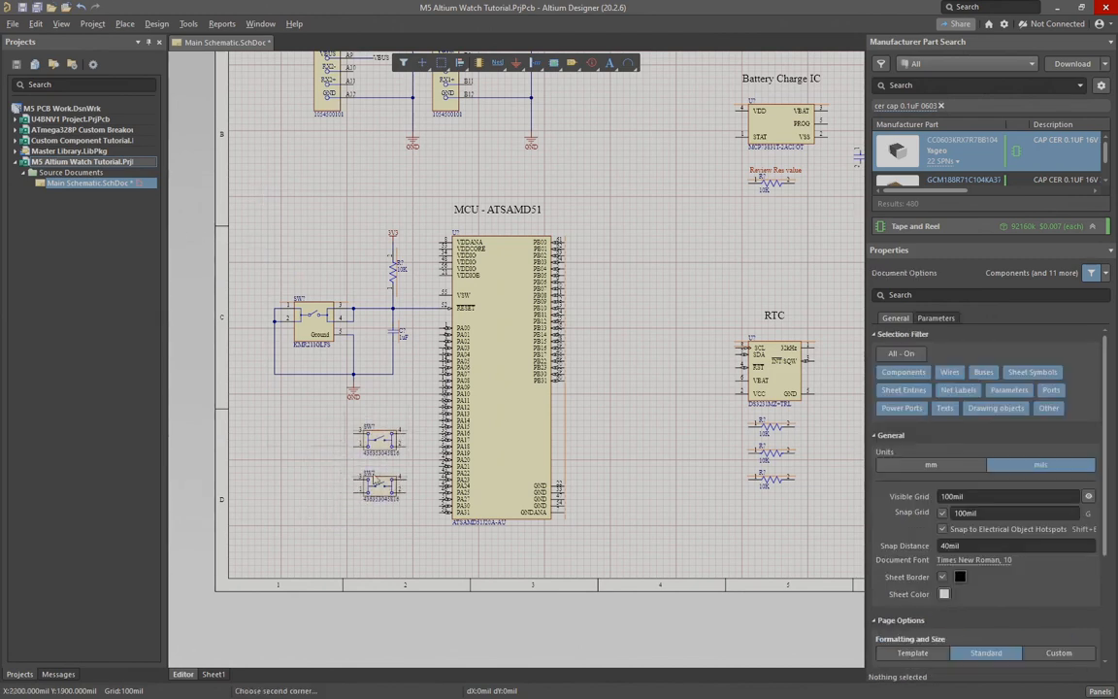
{"action": "left_click", "coordinate": [628, 549]}
{"action": "left_click_drag", "start_coordinate": [628, 547], "coordinate": [629, 548]}
{"action": "left_click_drag", "start_coordinate": [497, 390], "coordinate": [409, 428]}
{"action": "left_click", "coordinate": [621, 415]}
{"action": "scroll", "coordinate": [575, 339], "scroll_direction": "down", "scroll_amount": 3, "text": "ctrl"}
{"action": "right_click_drag", "start_coordinate": [630, 362], "coordinate": [523, 430]}
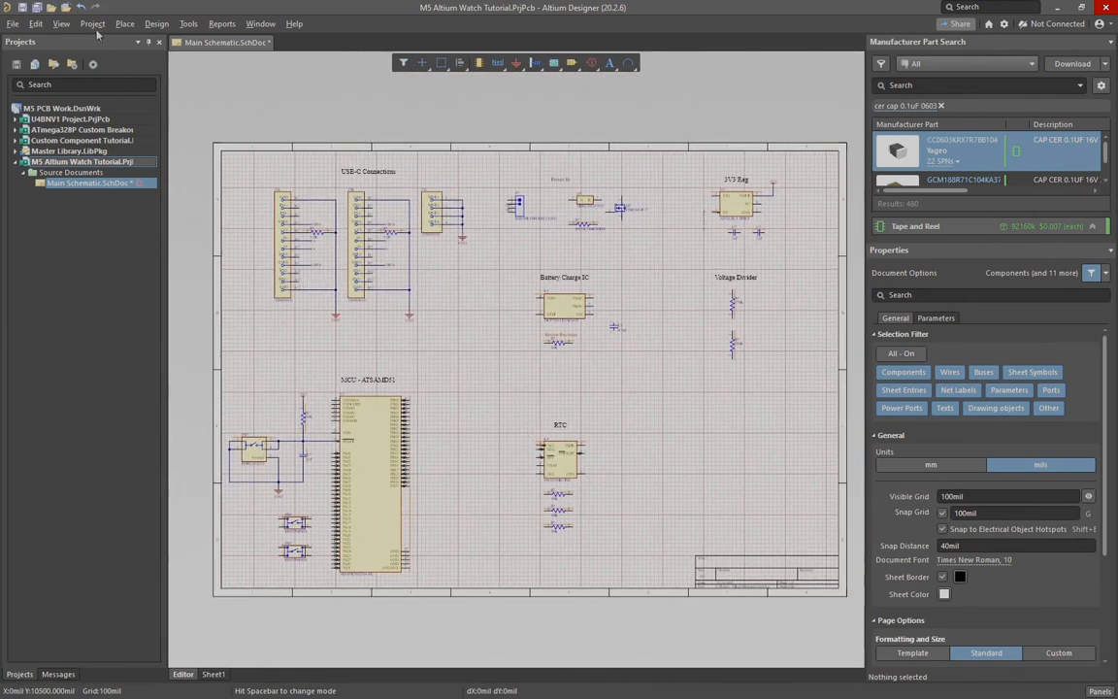
{"action": "left_click", "coordinate": [36, 7]}
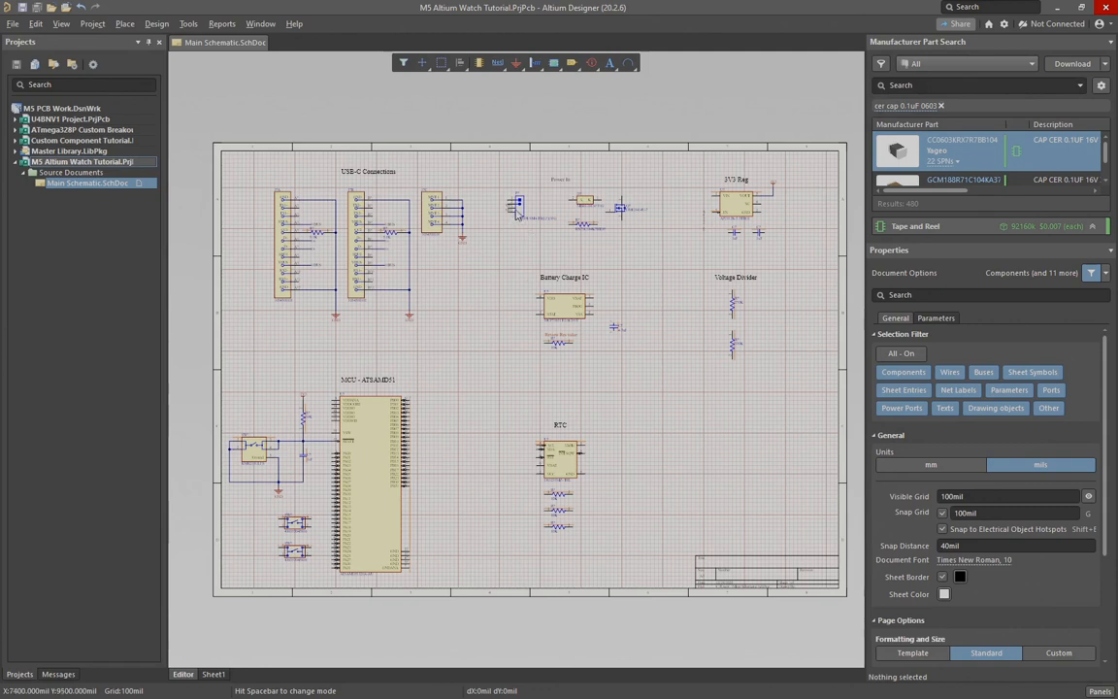
Step: Rotate the B2B-PH-SM4-TB(LF)(SN) connector beside the Power In group by 180 degrees so its pins face right, and save the schematic
{"action": "scroll", "coordinate": [518, 208], "scroll_direction": "up", "scroll_amount": 5, "text": "ctrl"}
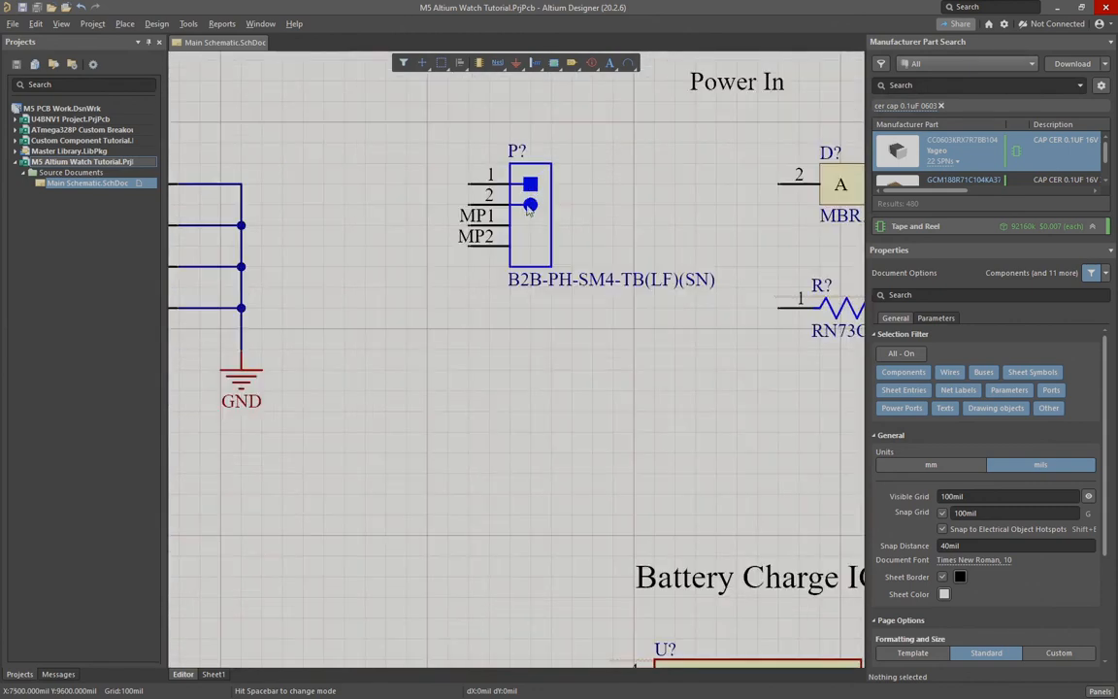
{"action": "key", "text": "space"}
{"action": "key", "text": "space"}
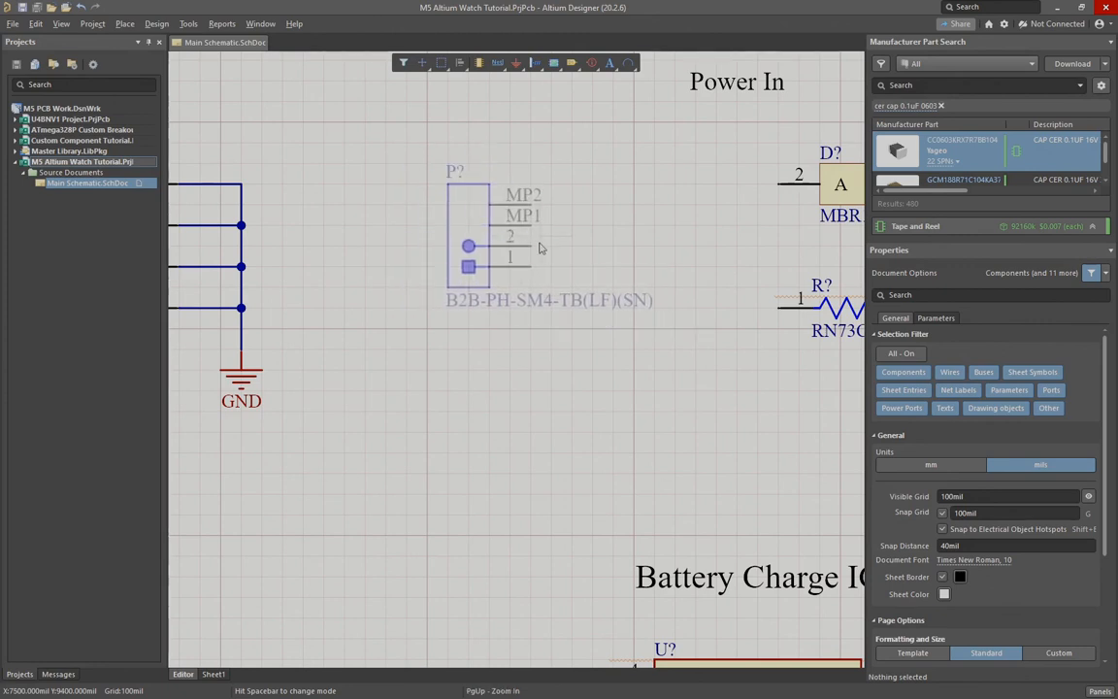
{"action": "left_click", "coordinate": [531, 216]}
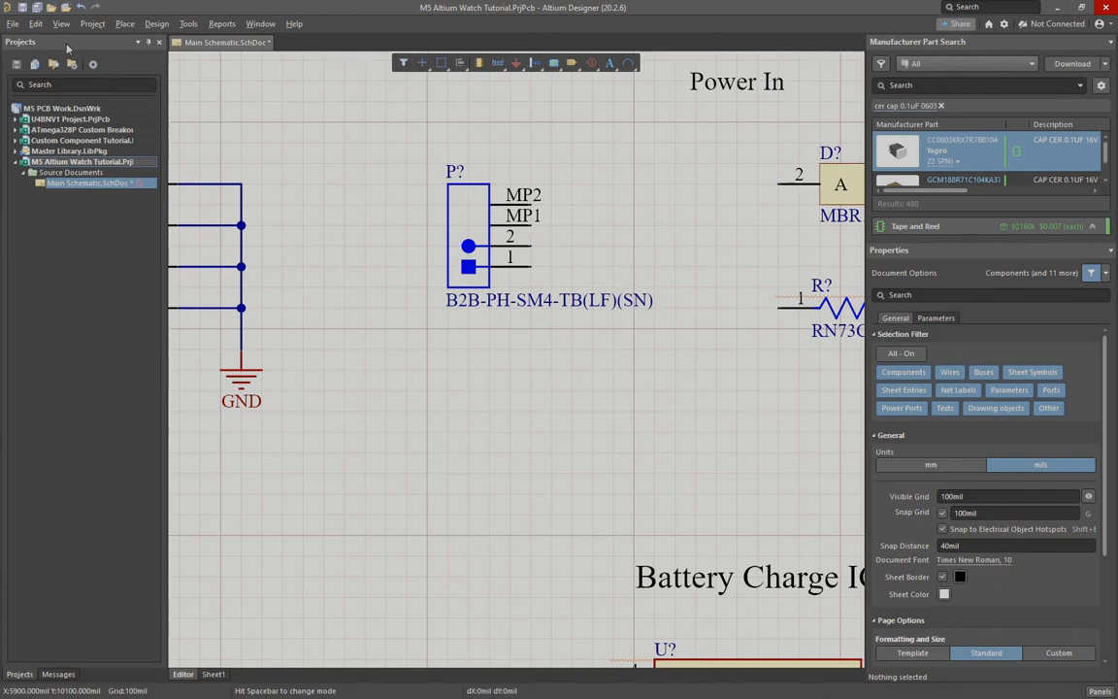
{"action": "key", "text": "ctrl+s"}
{"action": "scroll", "coordinate": [485, 427], "scroll_direction": "down", "scroll_amount": 3, "text": "ctrl"}
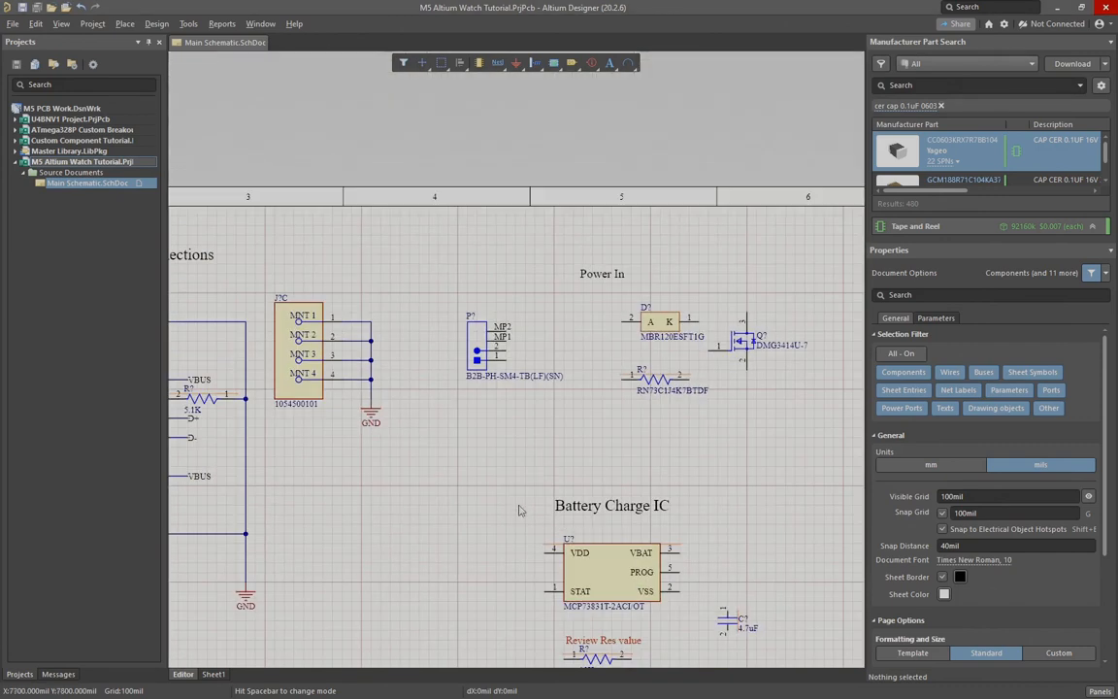
{"action": "scroll", "coordinate": [530, 514], "scroll_direction": "down", "scroll_amount": 3, "text": "ctrl"}
{"action": "scroll", "coordinate": [560, 394], "scroll_direction": "down", "scroll_amount": 2, "text": "ctrl"}
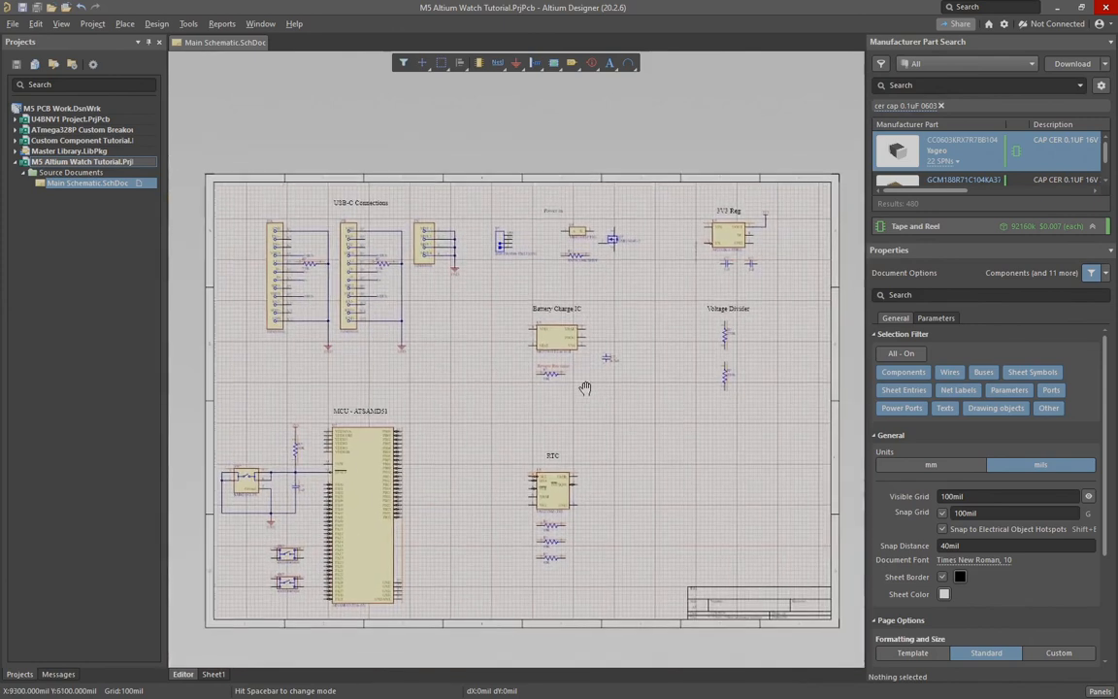
{"action": "scroll", "coordinate": [587, 381], "scroll_direction": "up", "scroll_amount": 1, "text": "ctrl"}
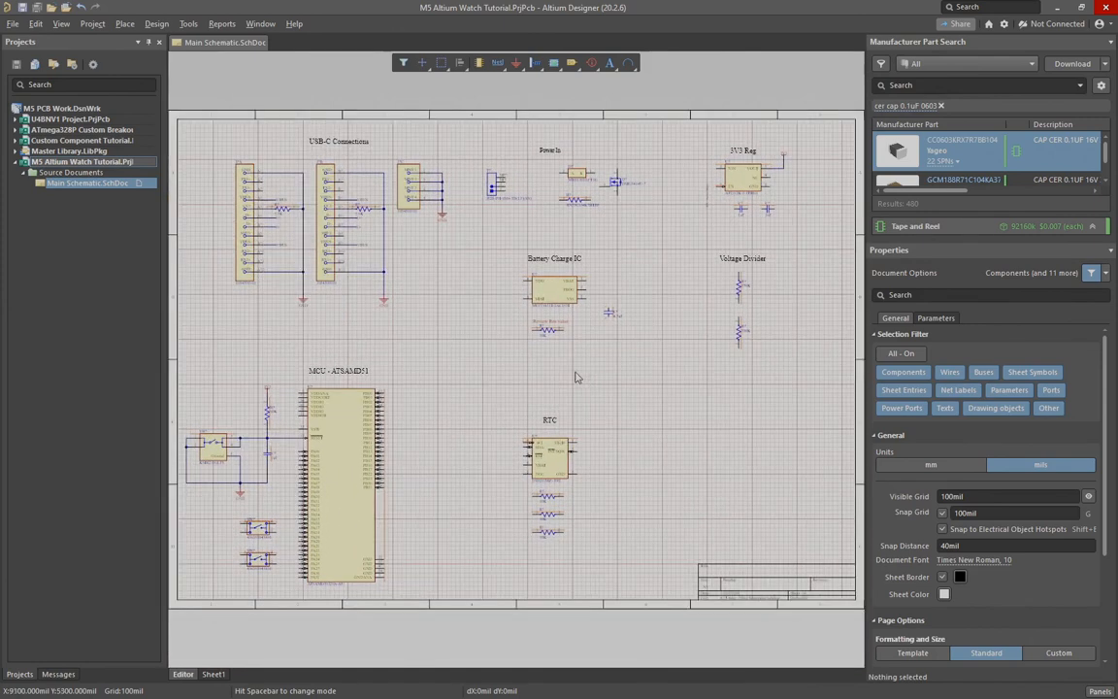